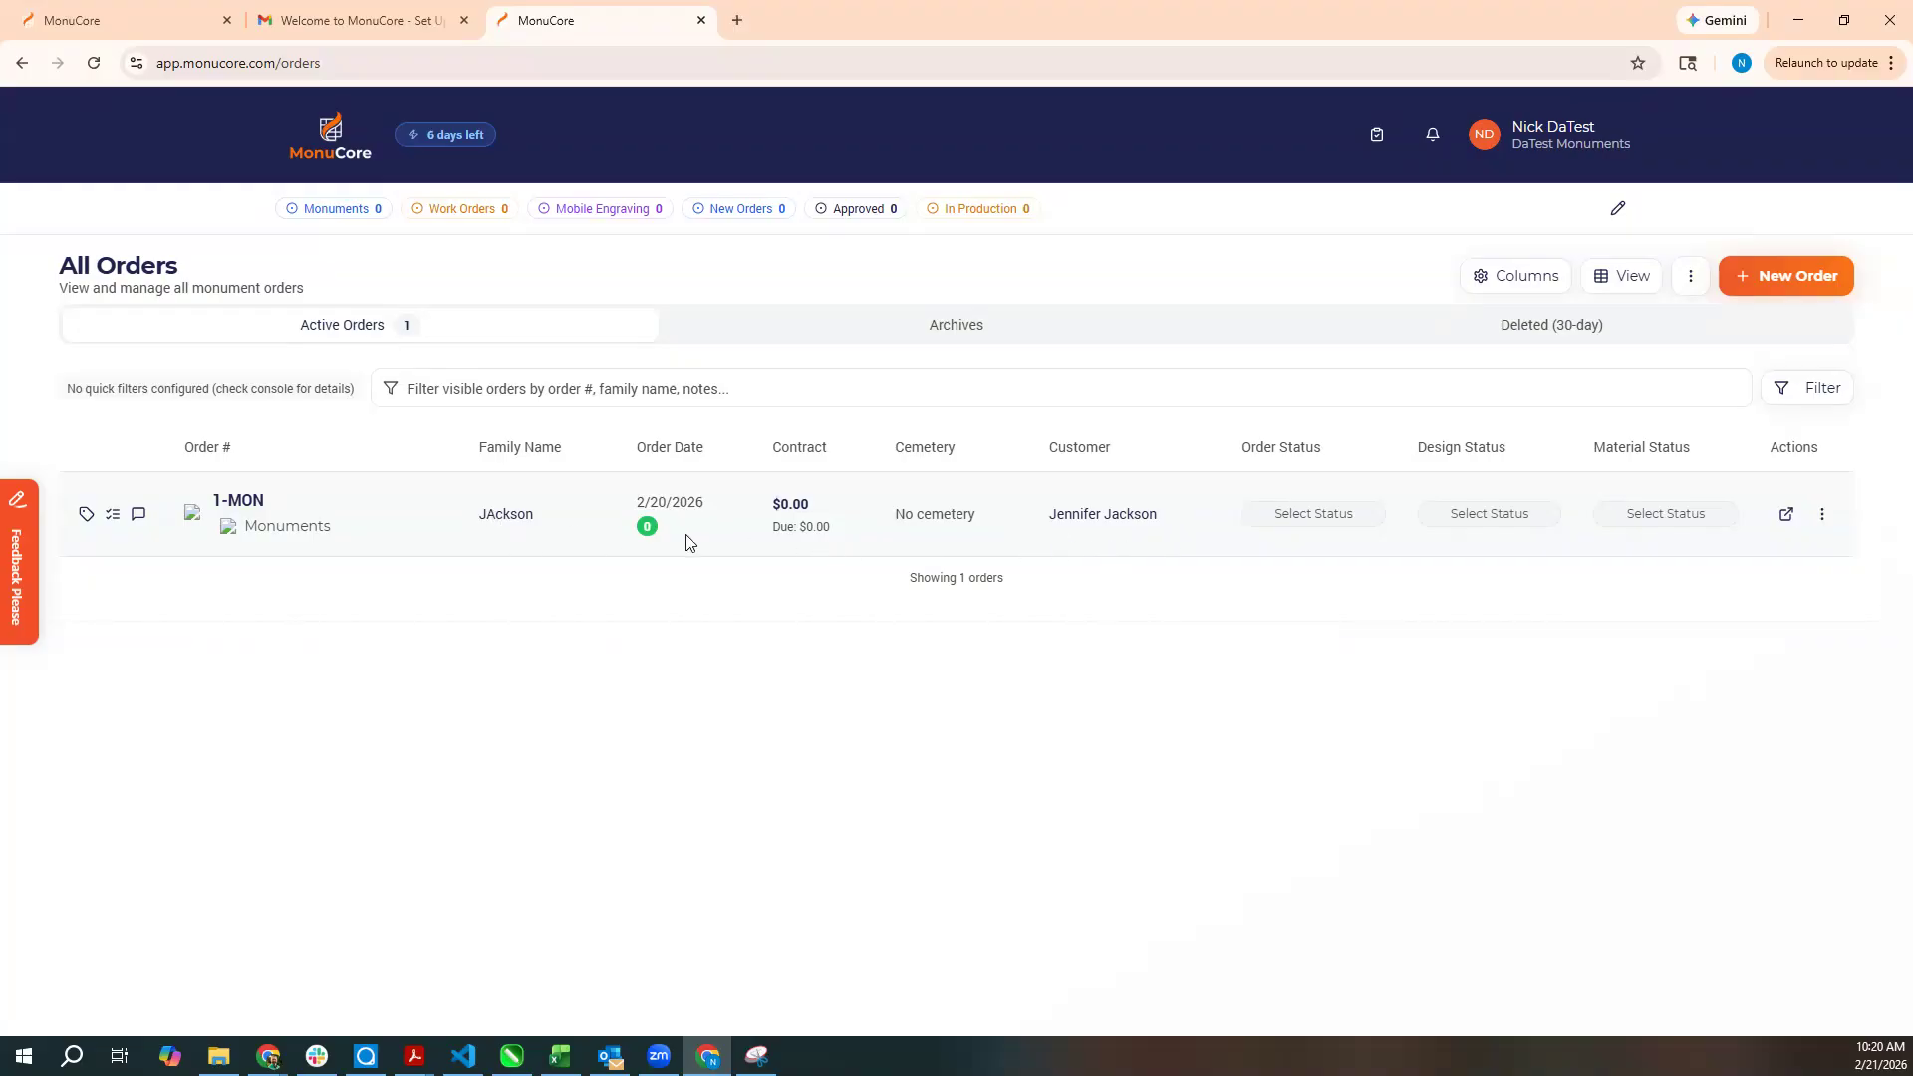
Open the details of the active Monuments order and correct the capitalization of its family name, saving the order information.
{"action": "left_click", "coordinate": [1823, 516]}
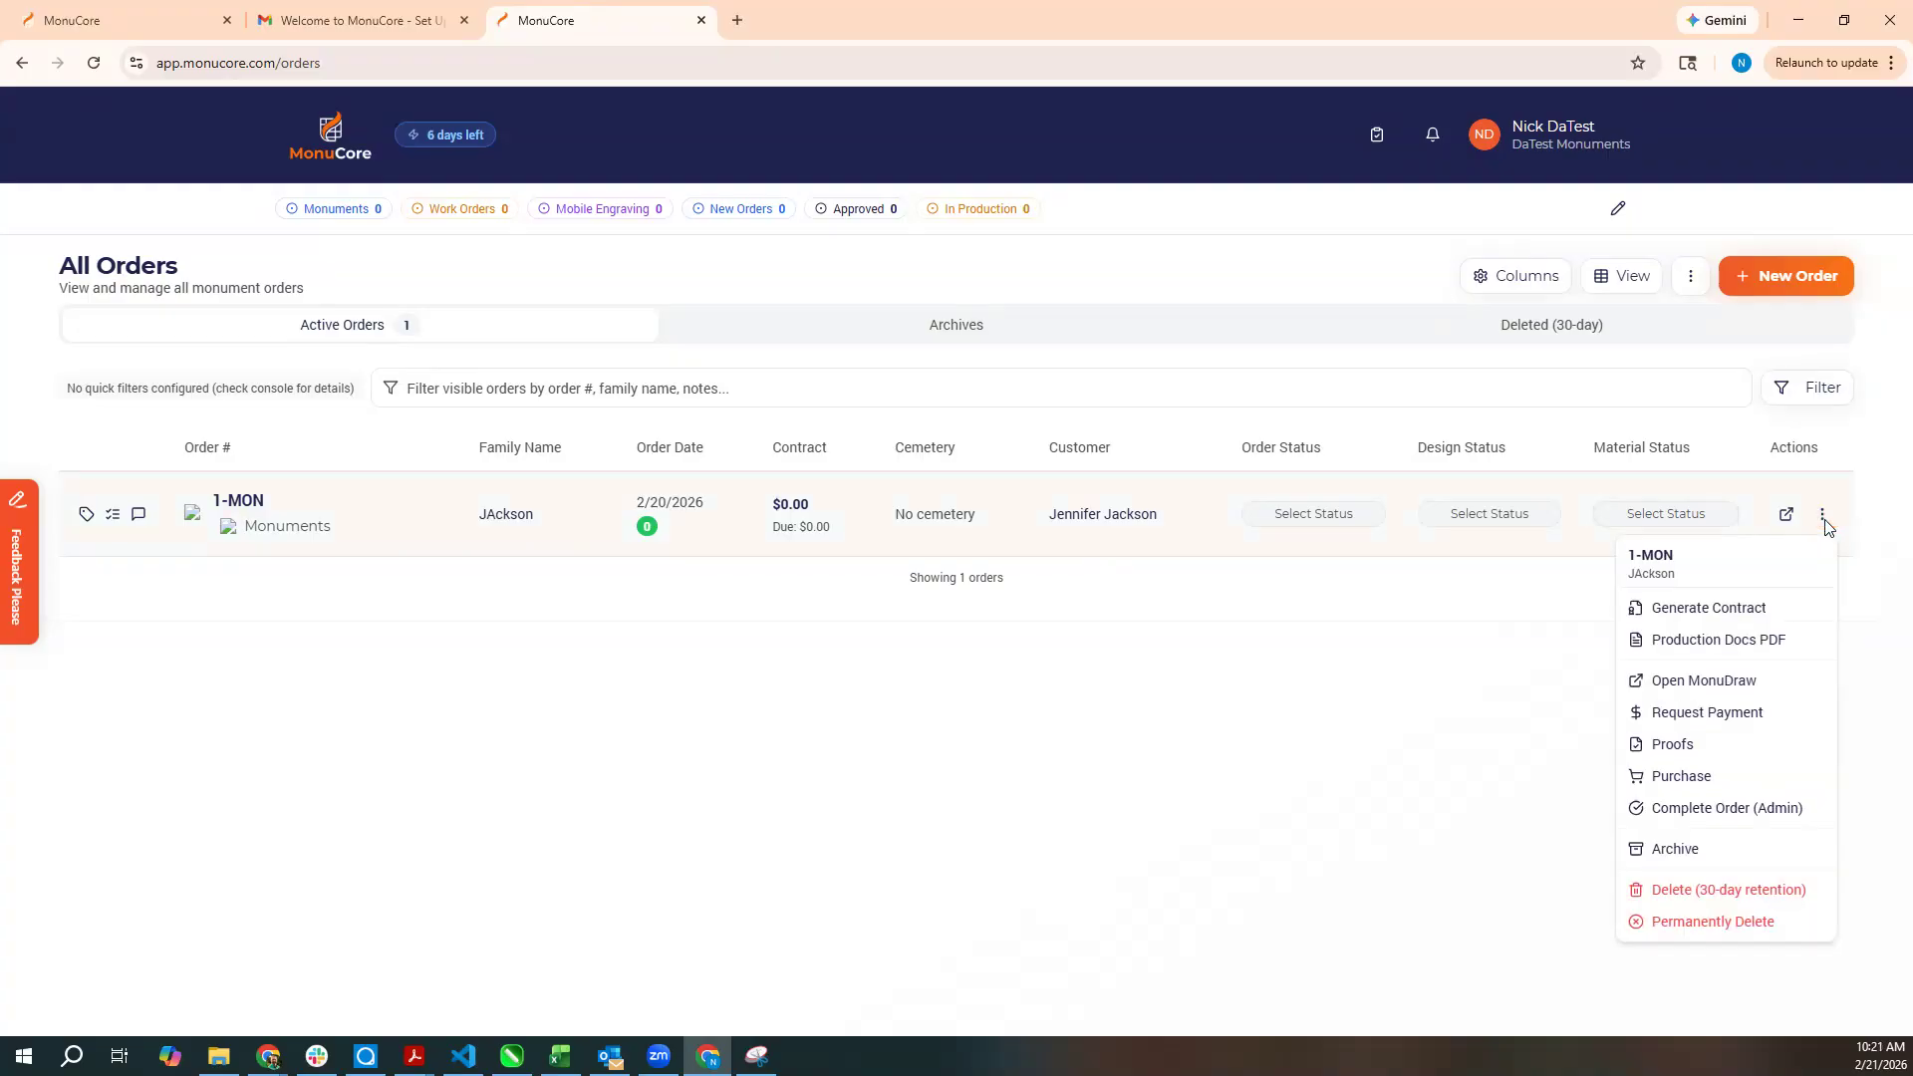
{"action": "left_click", "coordinate": [1532, 638]}
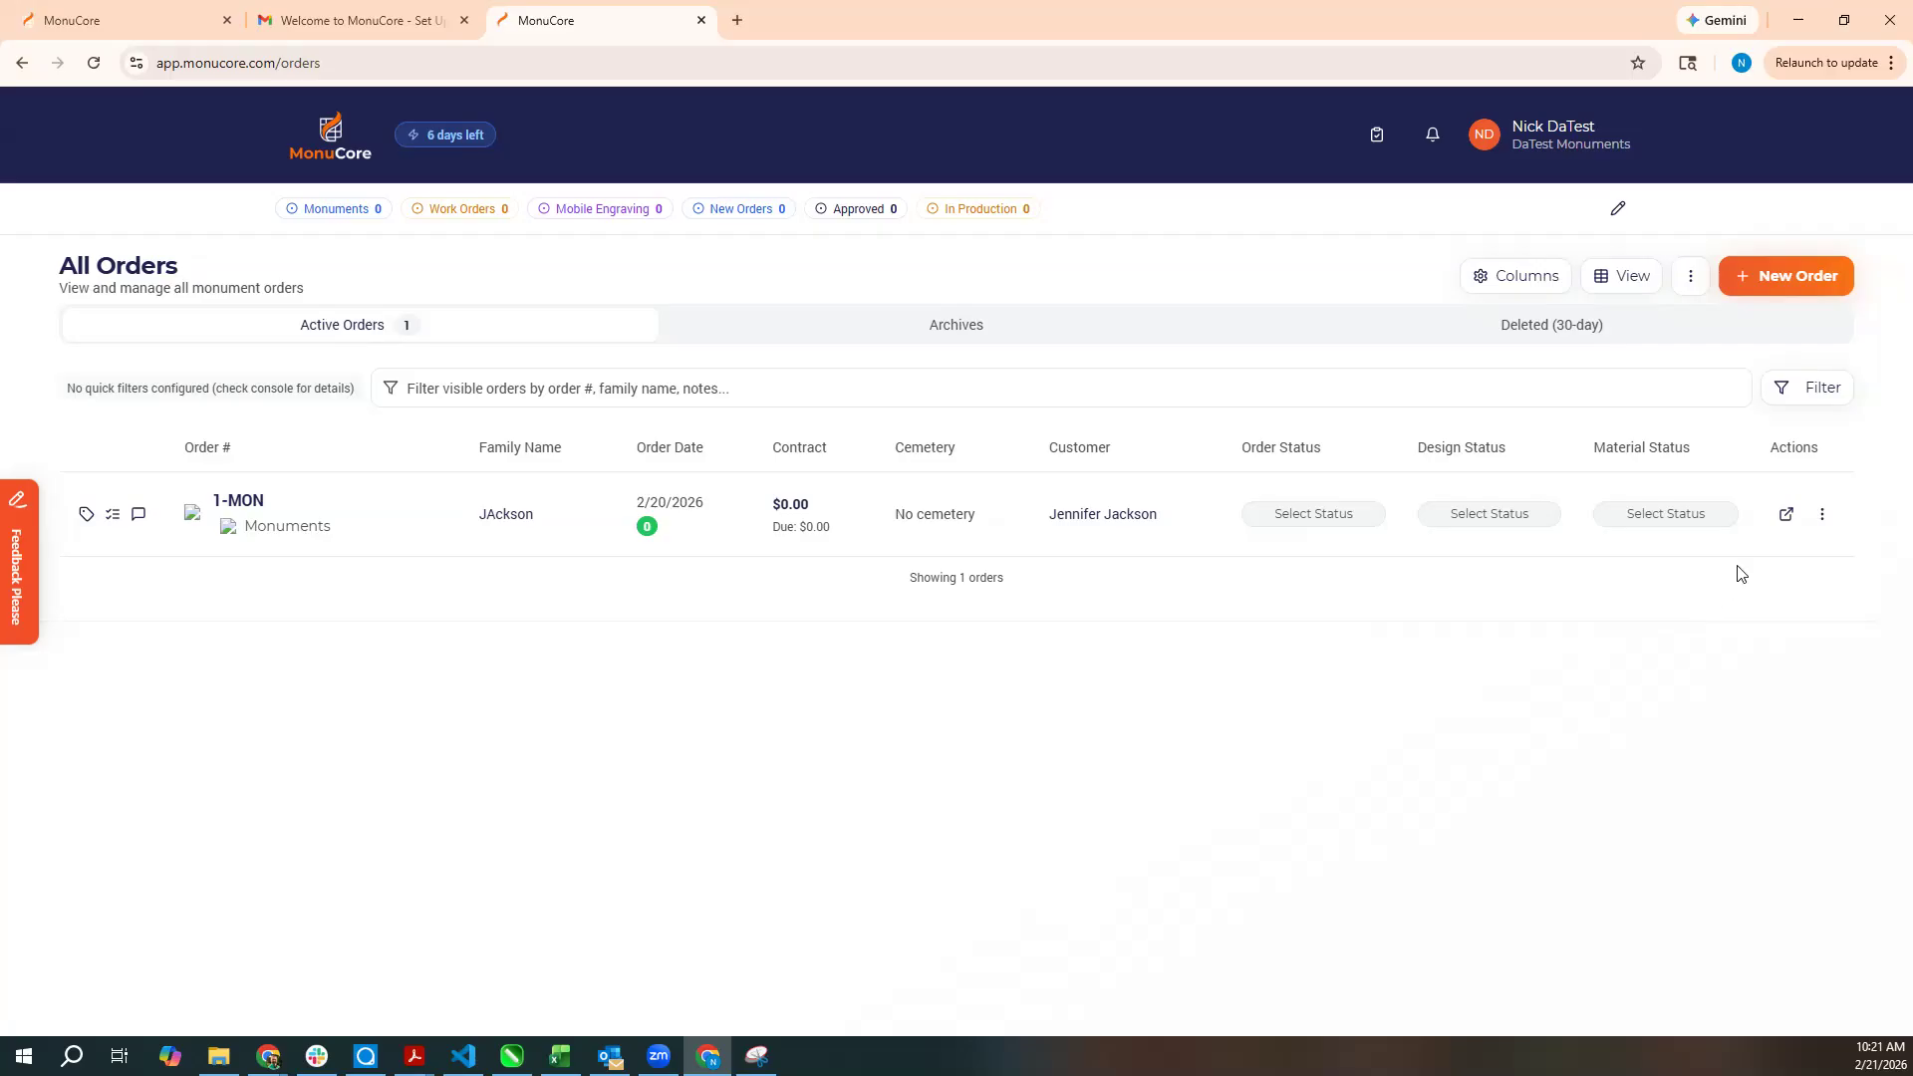
{"action": "left_click", "coordinate": [1784, 522]}
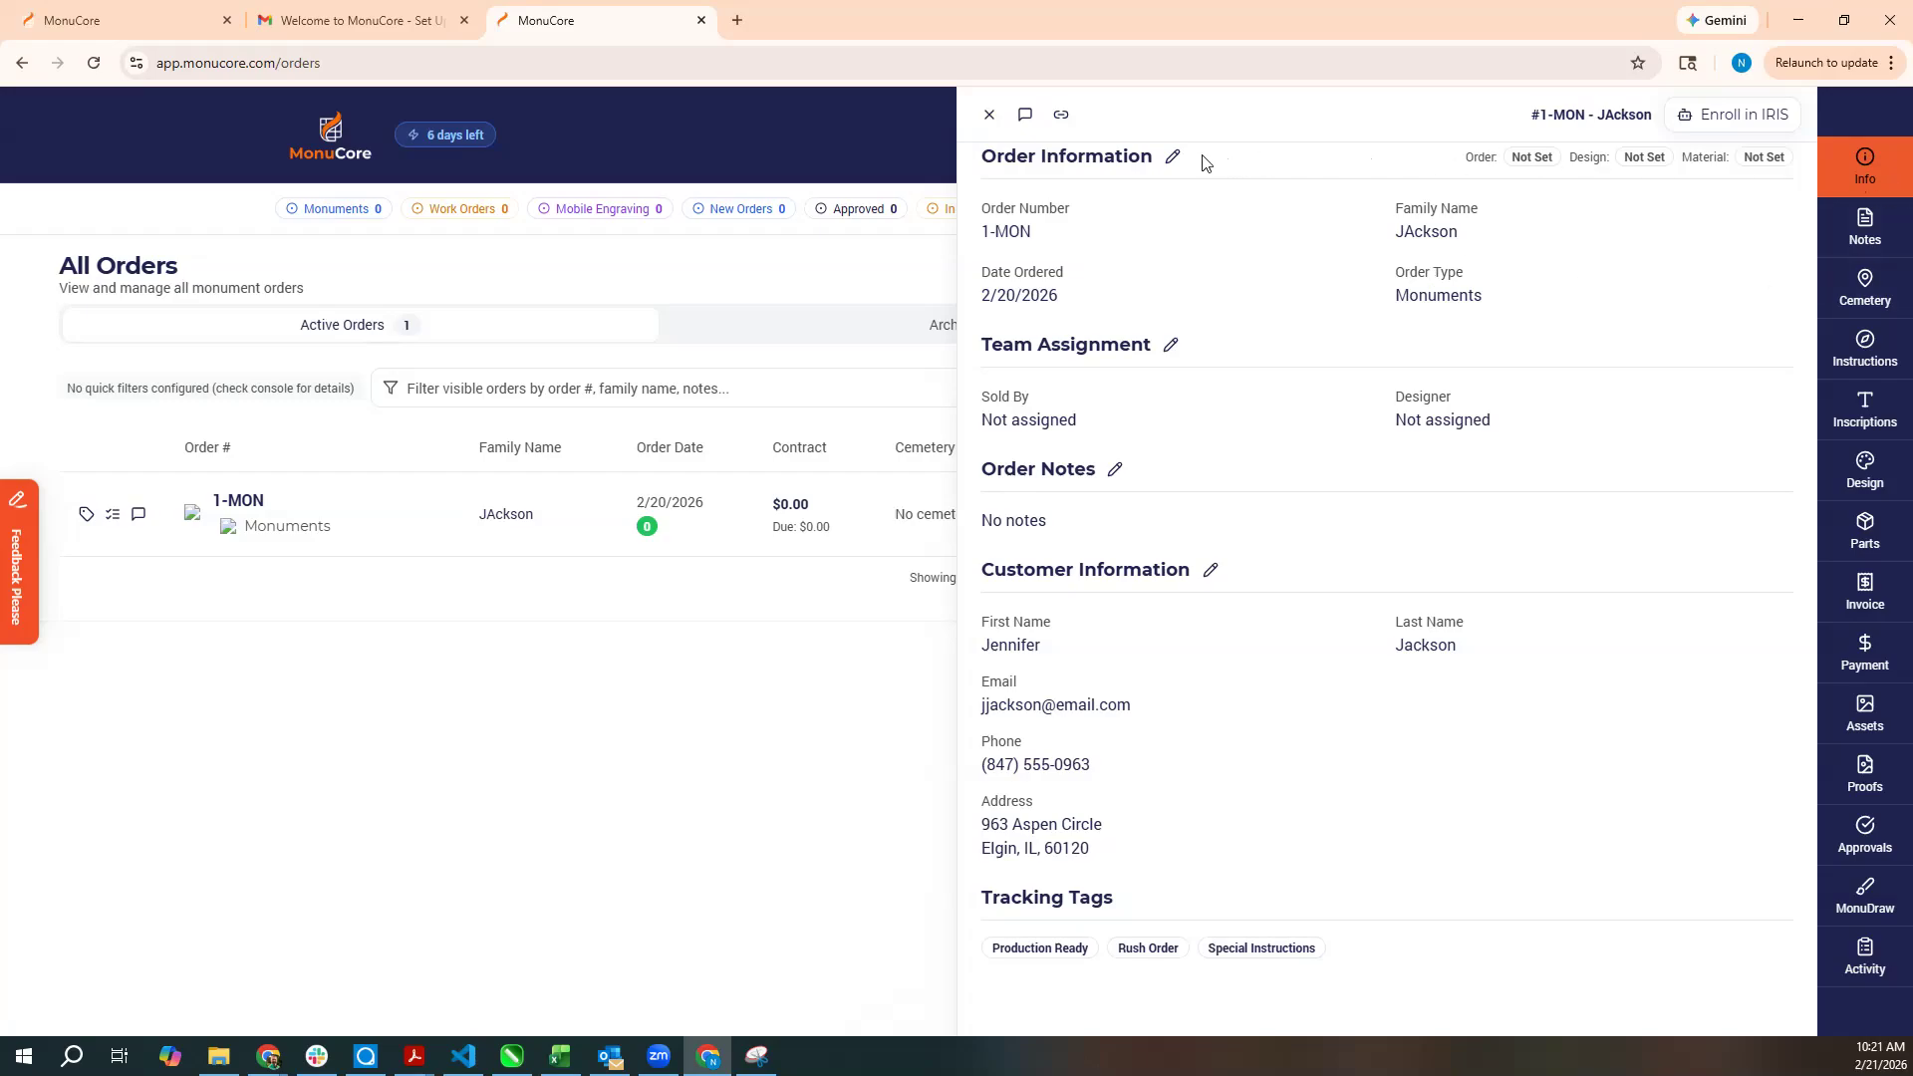
{"action": "left_click", "coordinate": [1172, 159]}
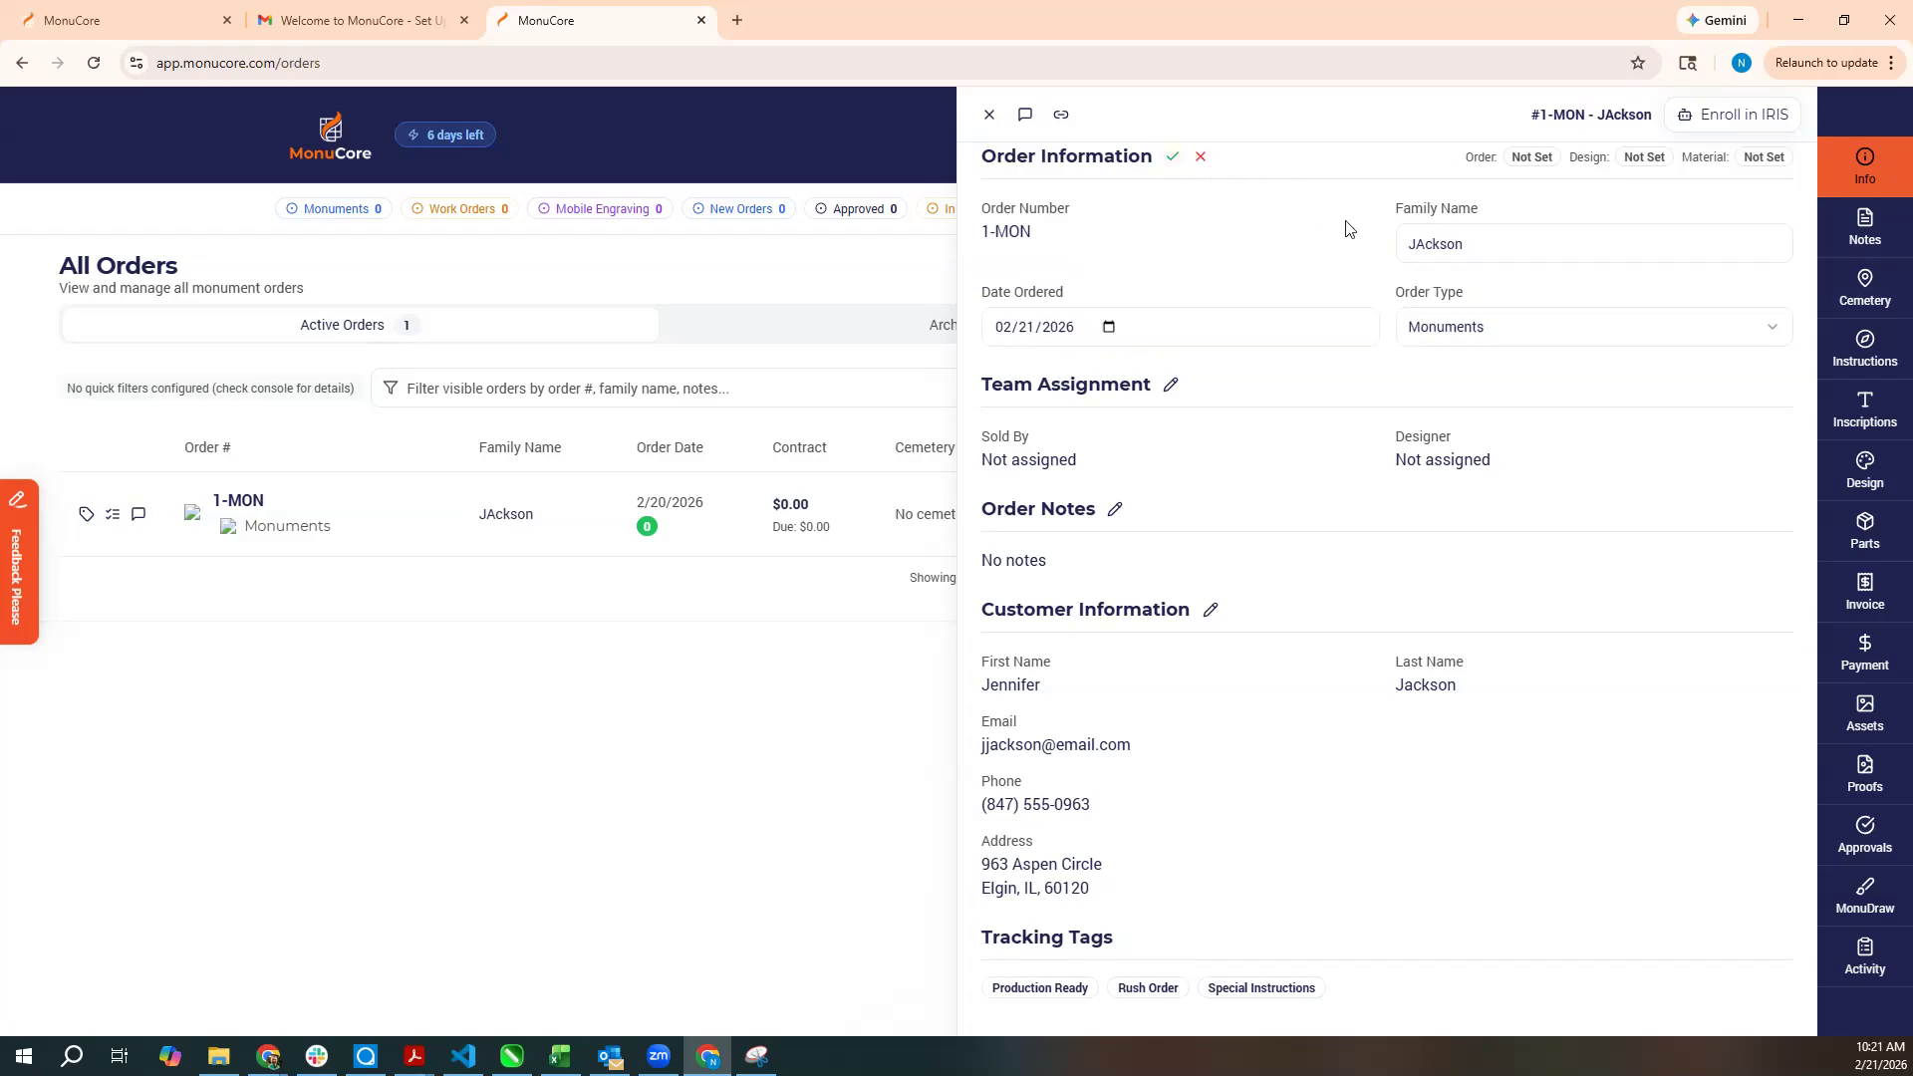
{"action": "left_click", "coordinate": [1425, 247]}
{"action": "key", "text": "BackSpace"}
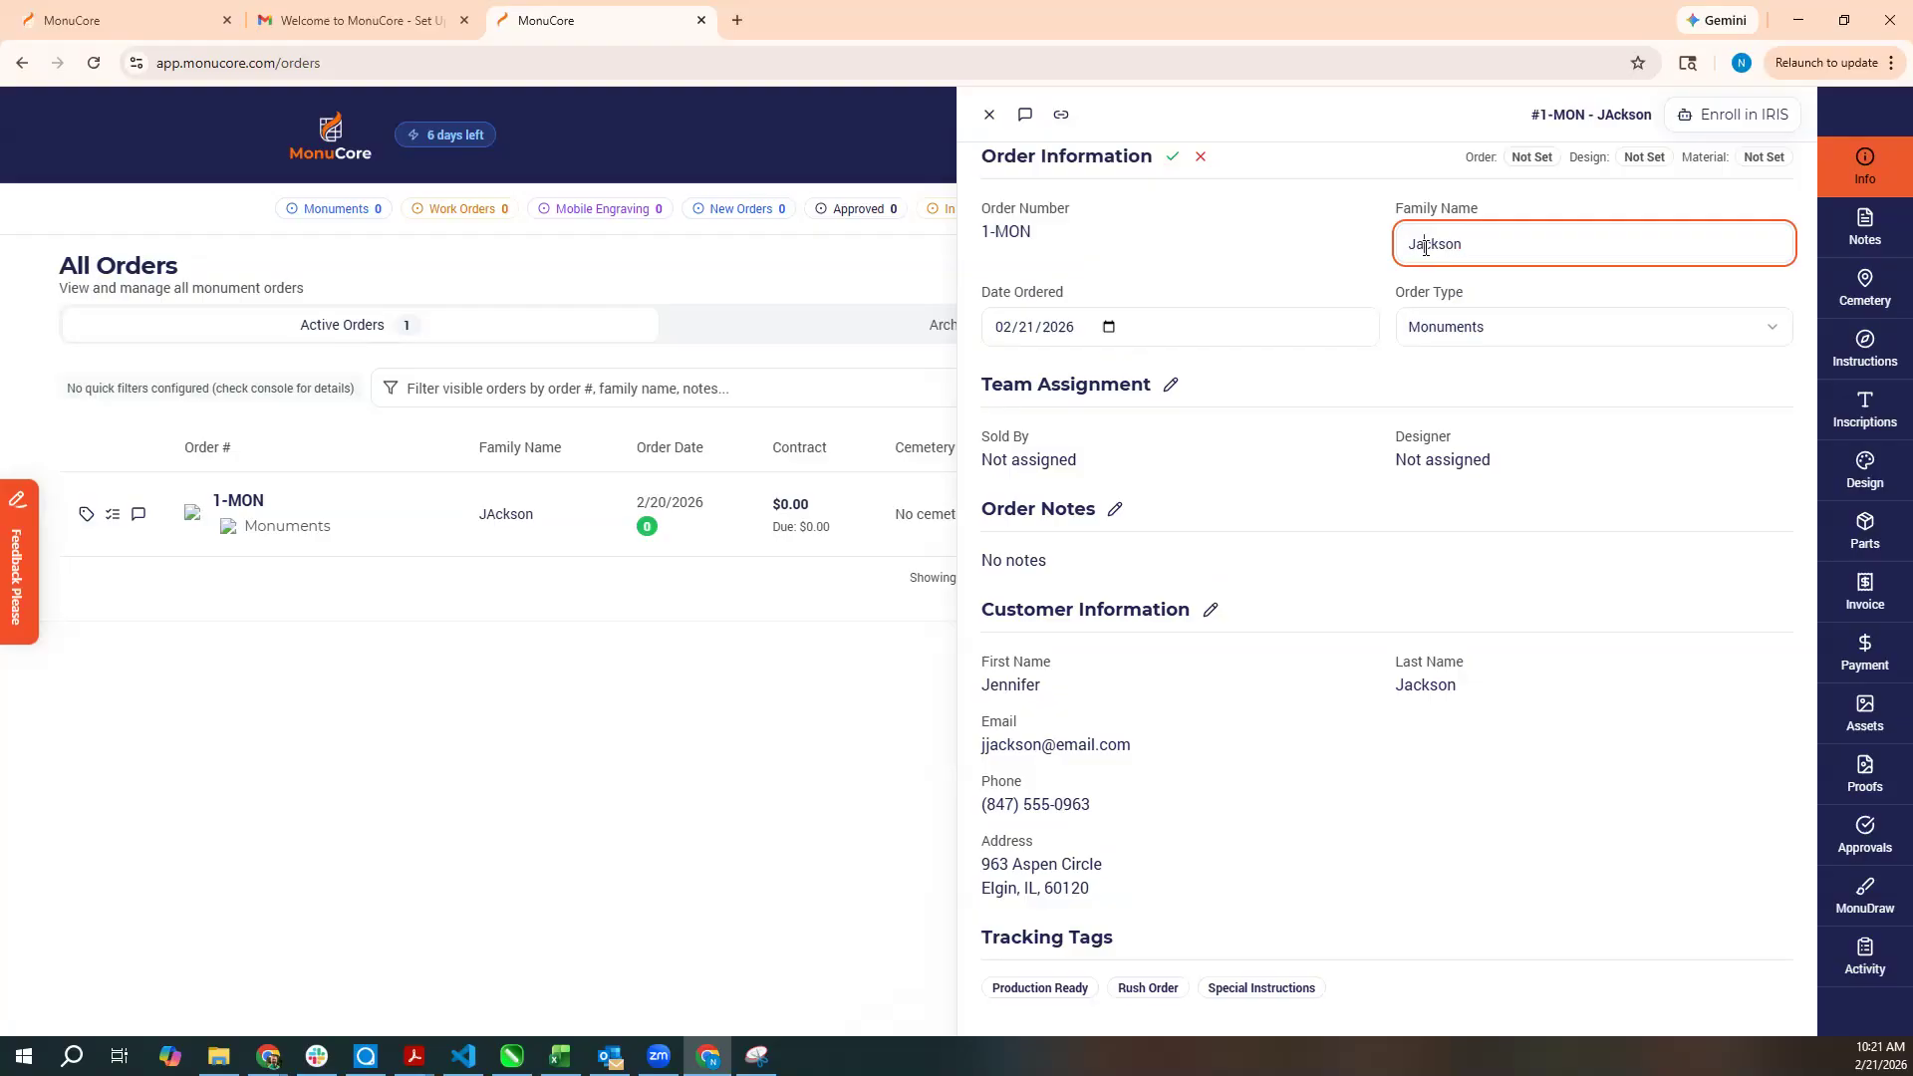
{"action": "type", "text": "a"}
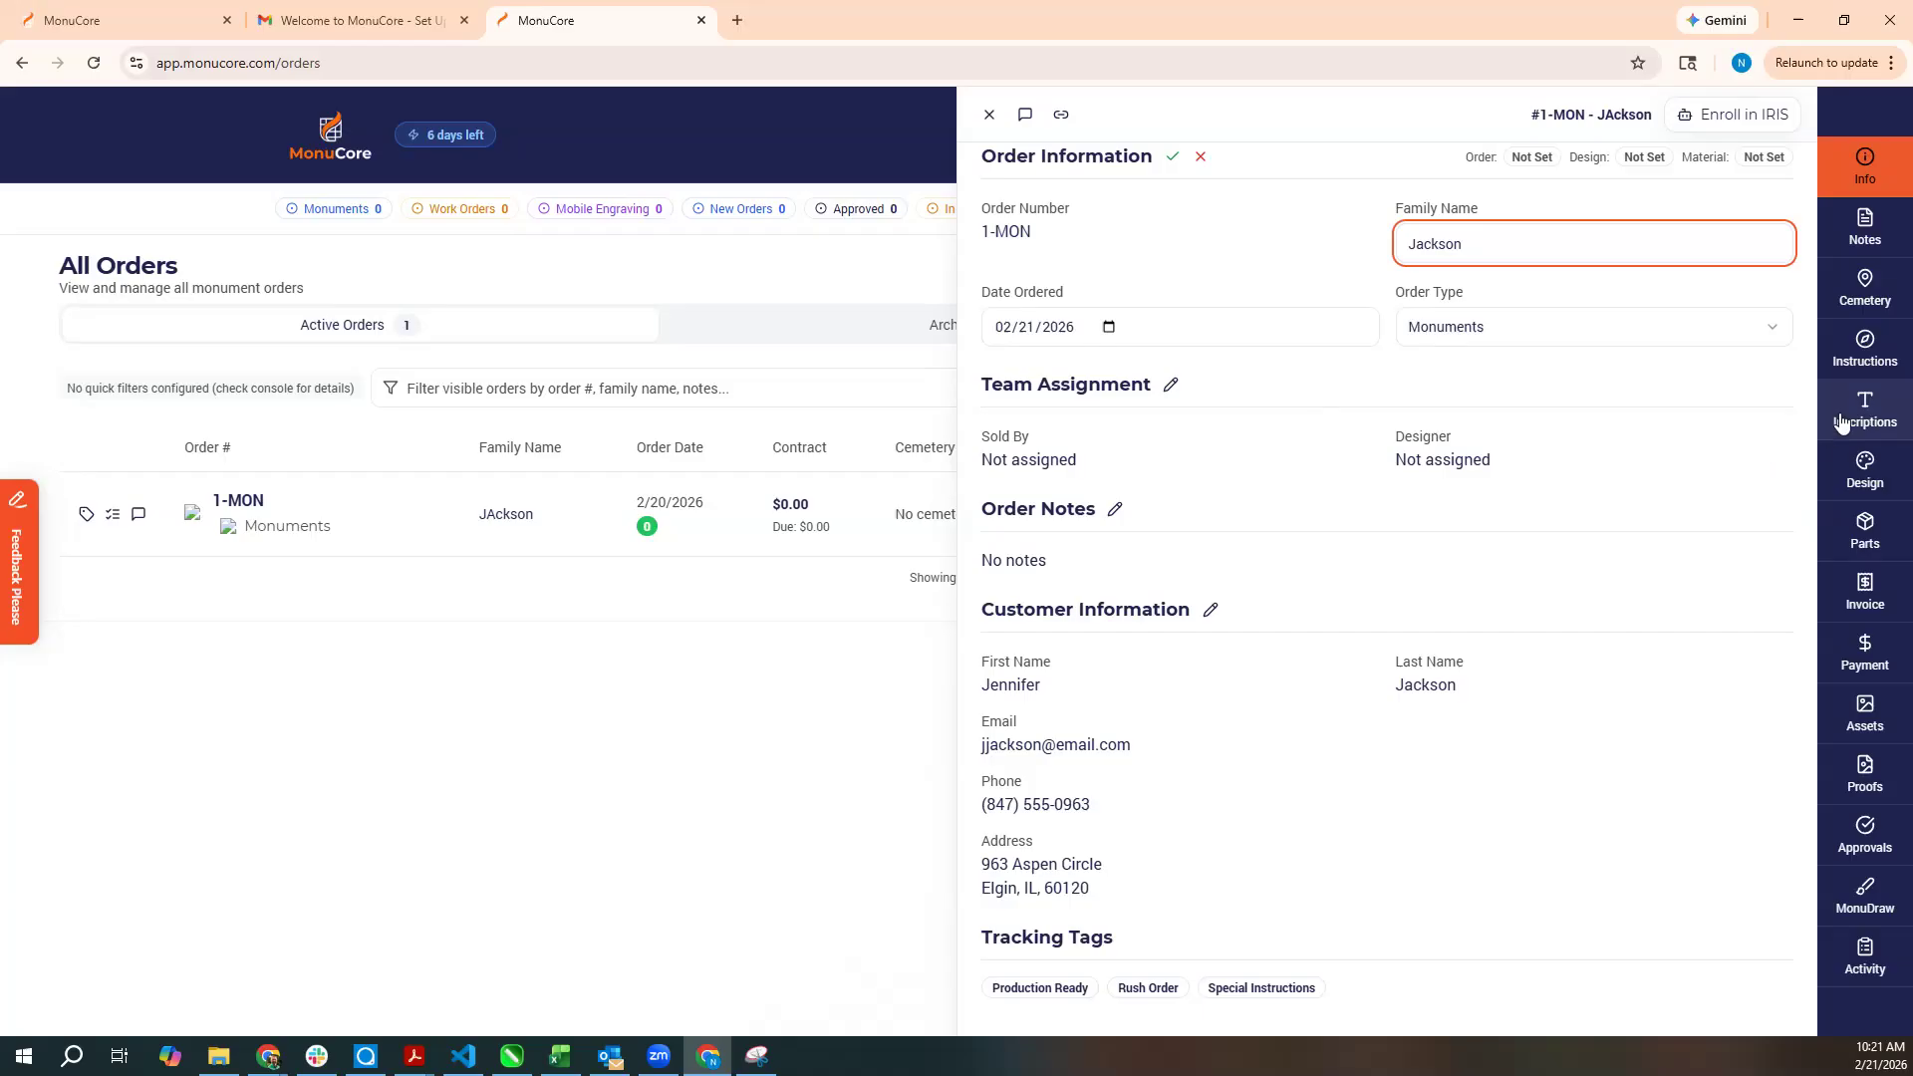
{"action": "left_click", "coordinate": [1173, 169]}
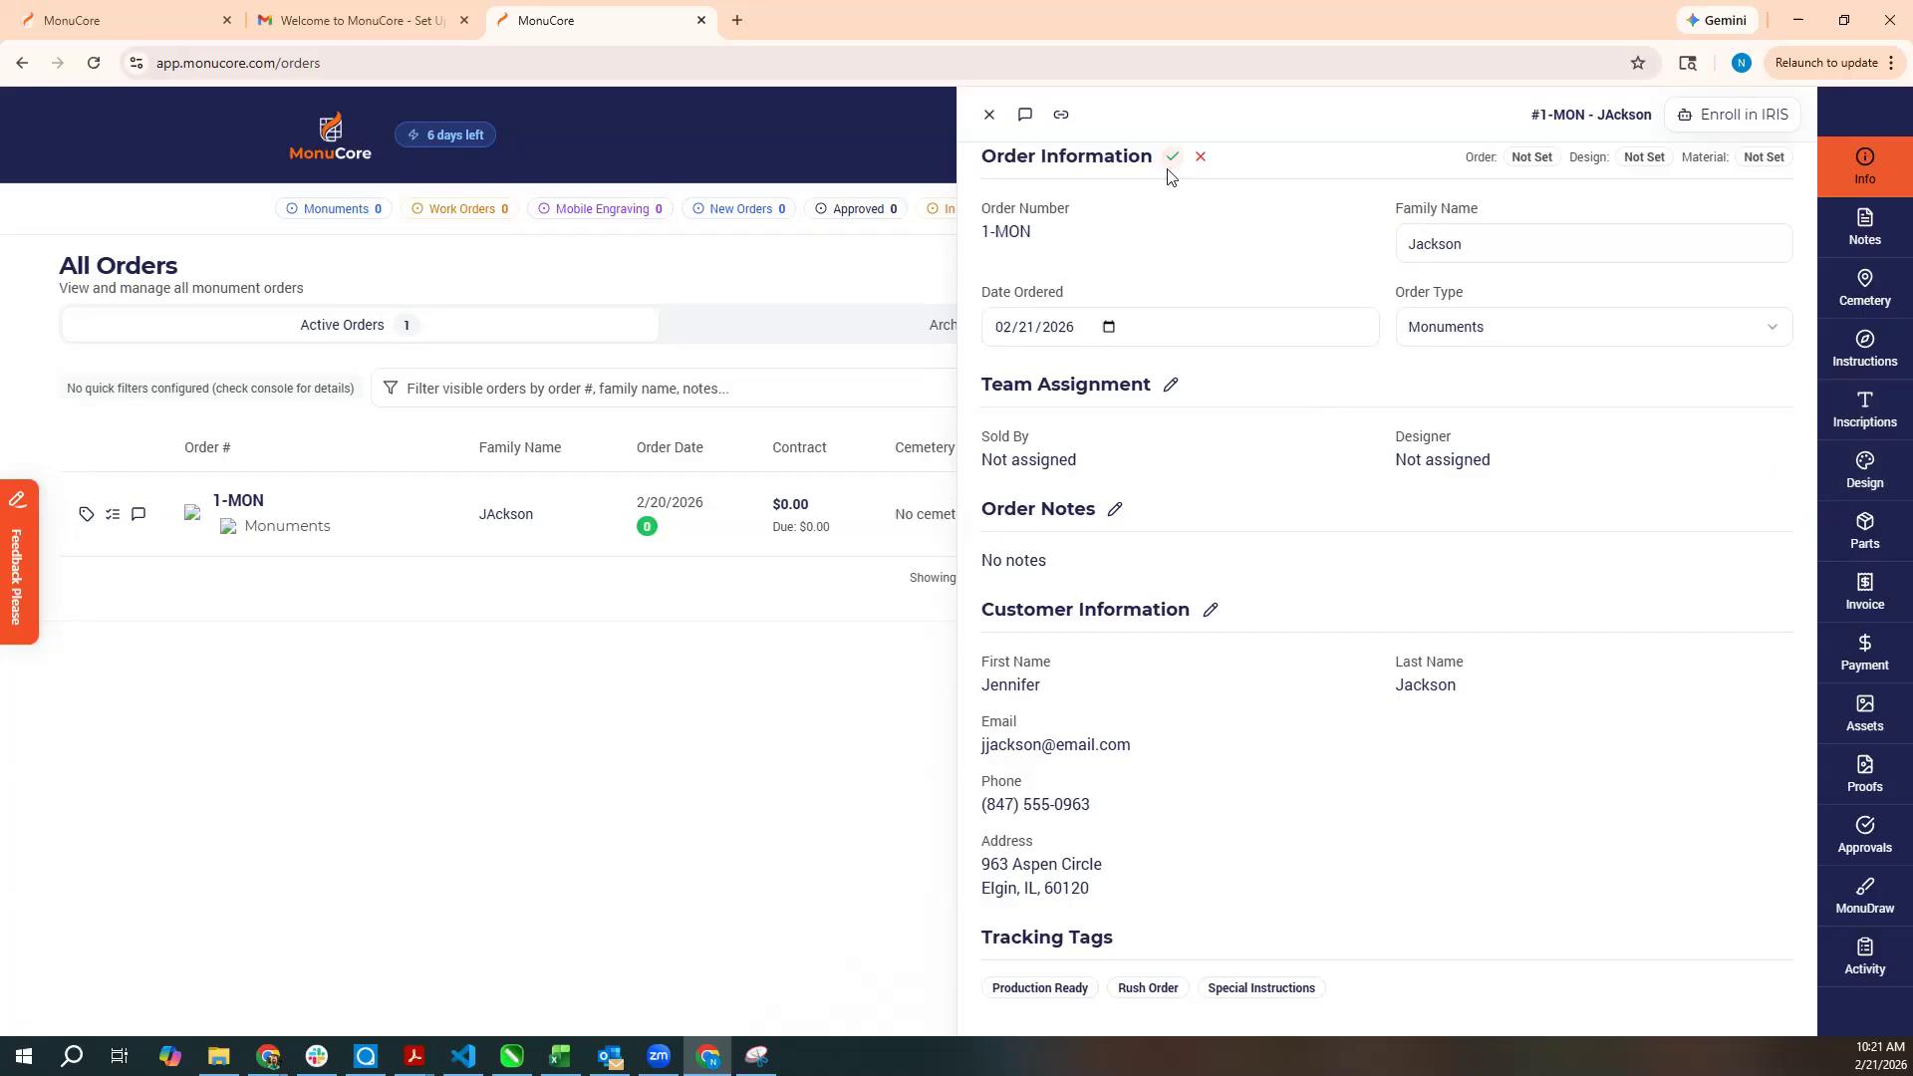
{"action": "left_click", "coordinate": [1173, 168]}
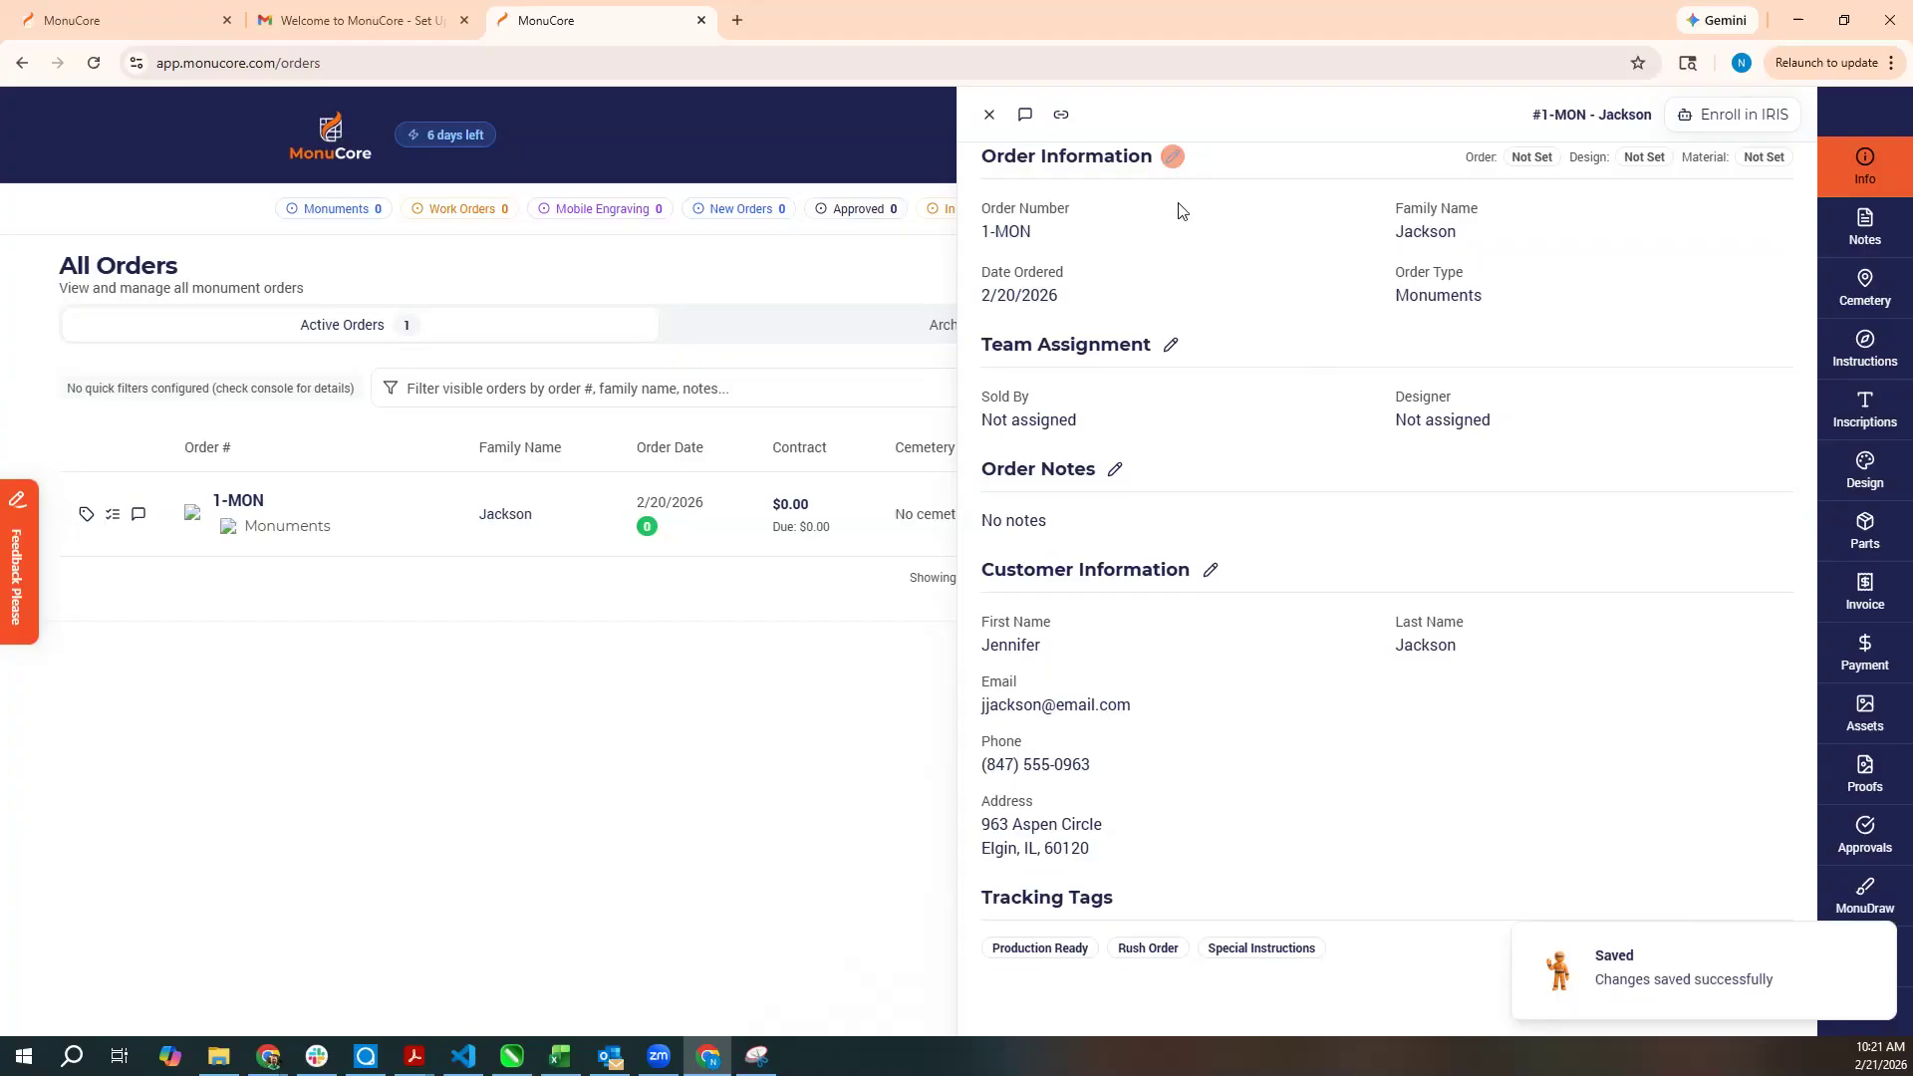
Add "Notes here" to the order notes in the order's information and save it.
{"action": "left_click", "coordinate": [1171, 344]}
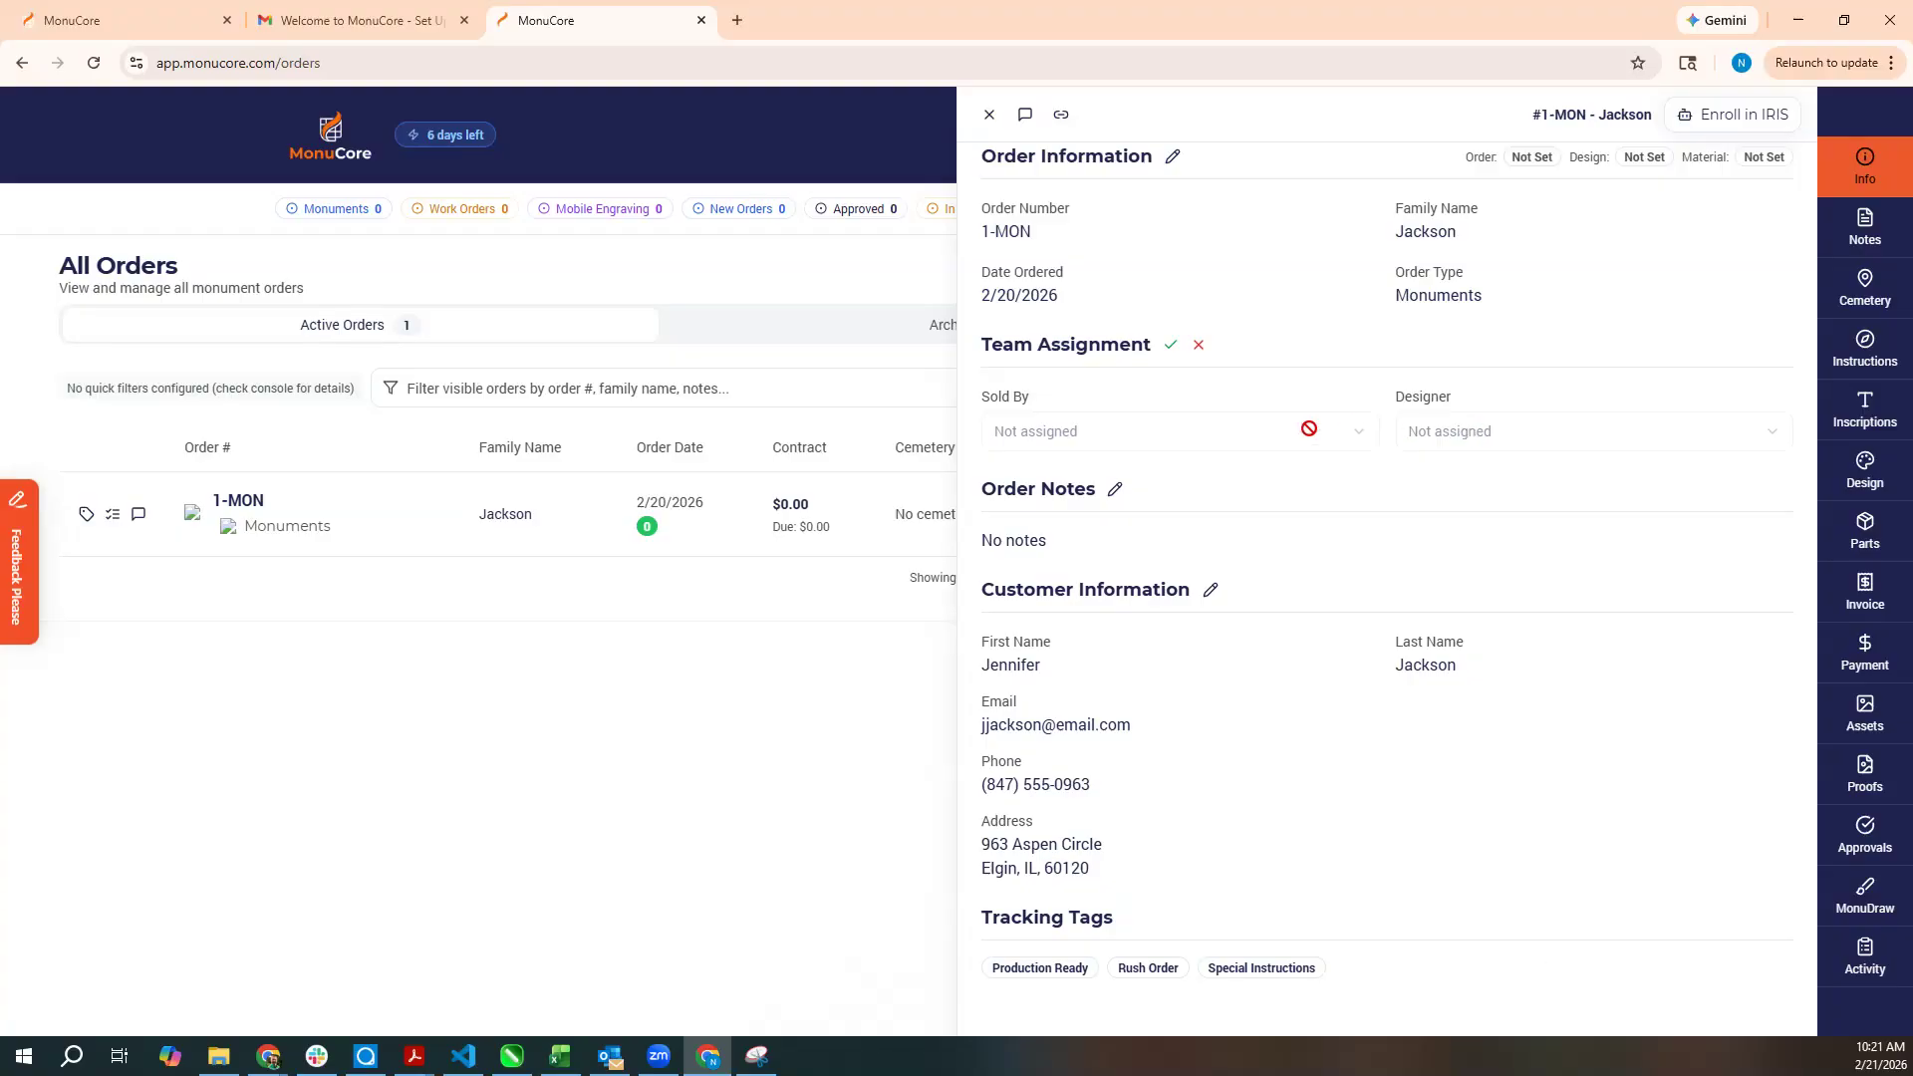
{"action": "left_click", "coordinate": [1171, 344]}
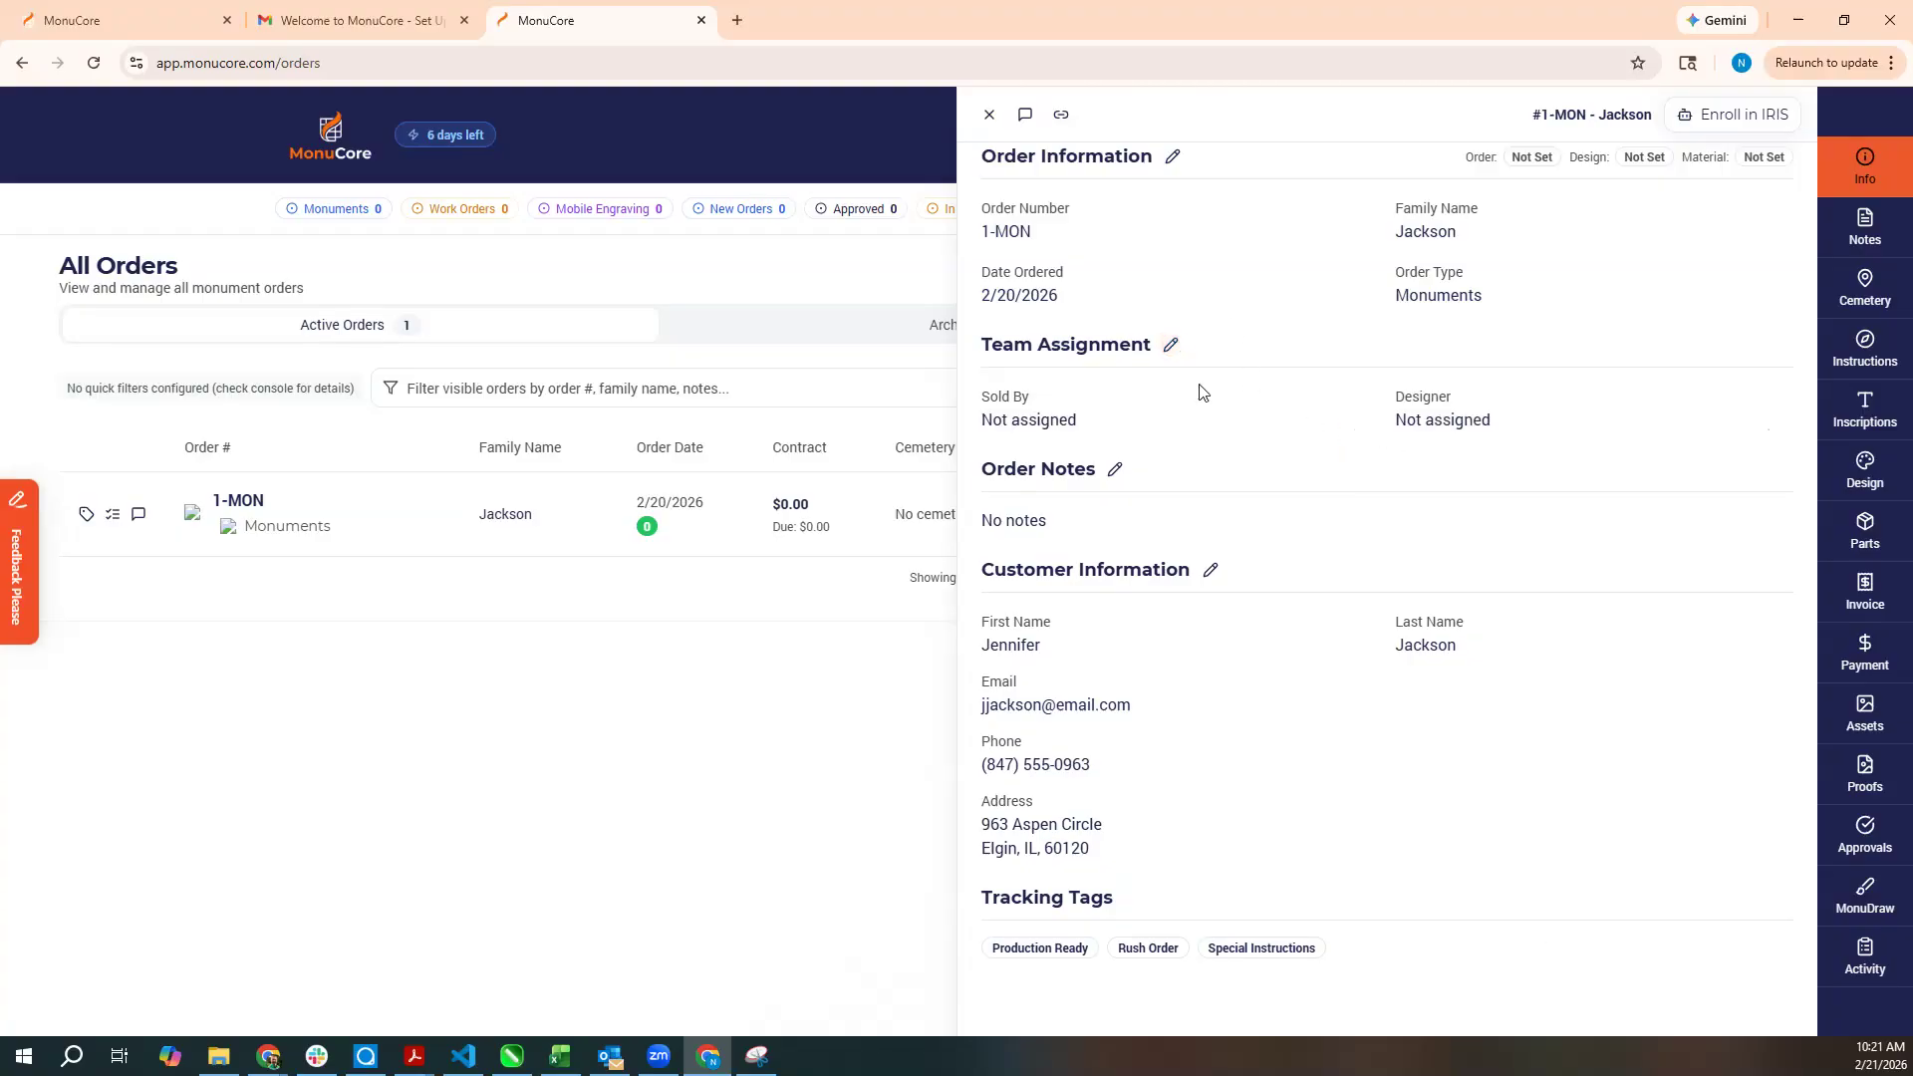
{"action": "left_click", "coordinate": [1111, 472]}
{"action": "left_click", "coordinate": [1100, 527]}
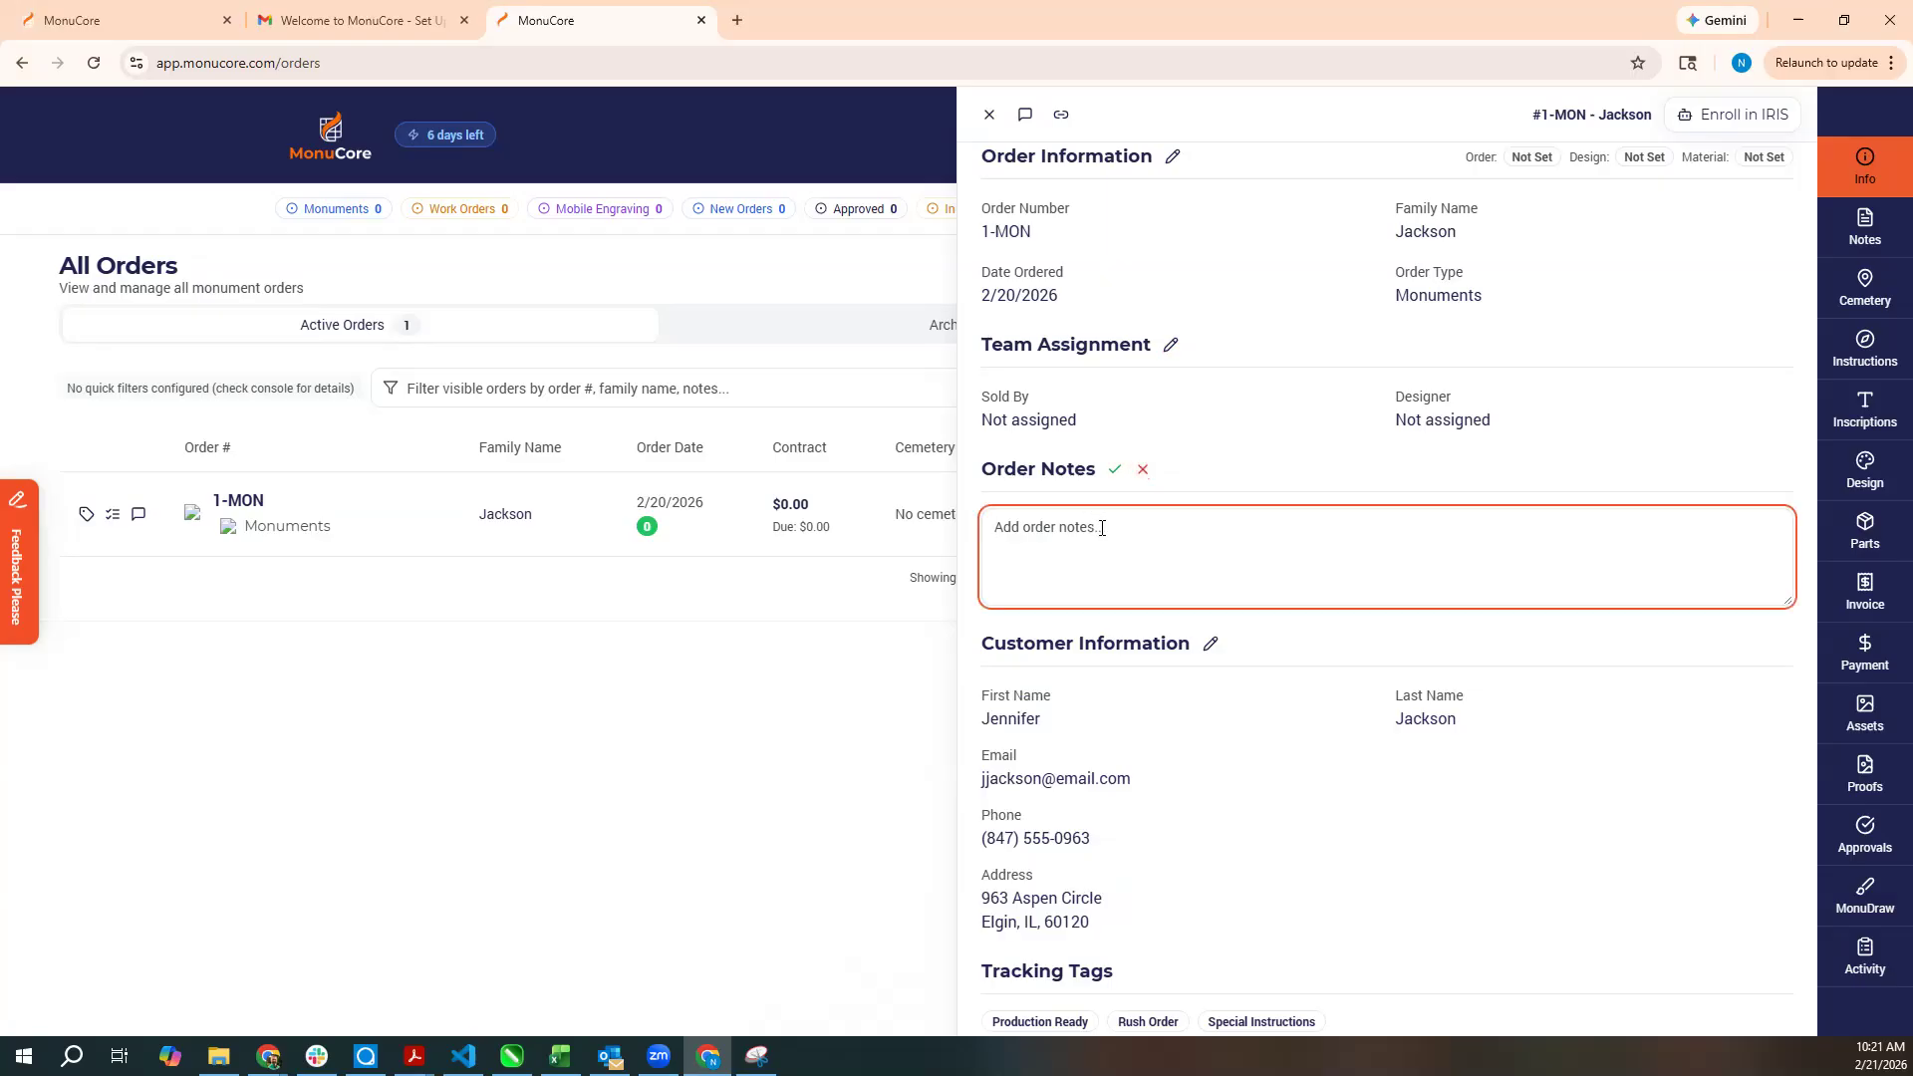
{"action": "type", "text": "Notes here"}
{"action": "left_click", "coordinate": [1115, 470]}
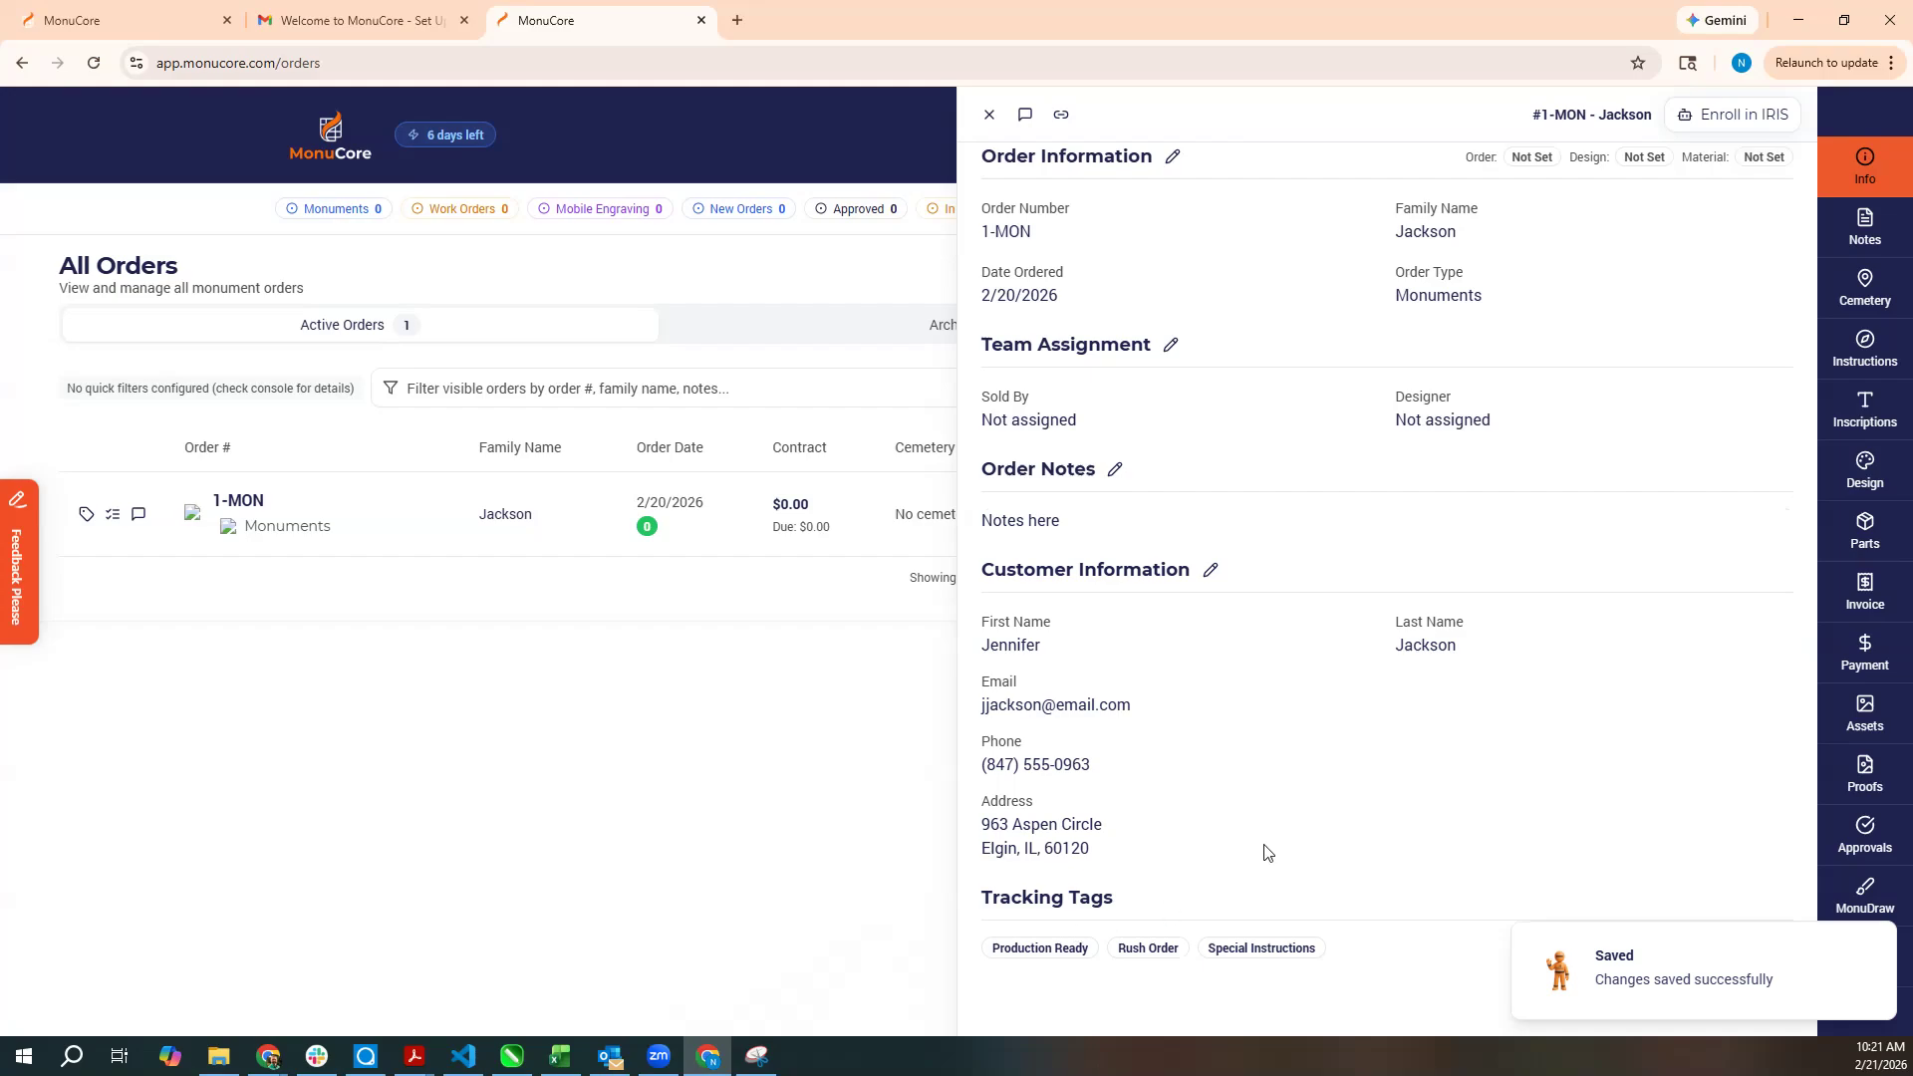
Save a quick note on the order reading "Customer wants an updated design".
{"action": "left_click", "coordinate": [1866, 246]}
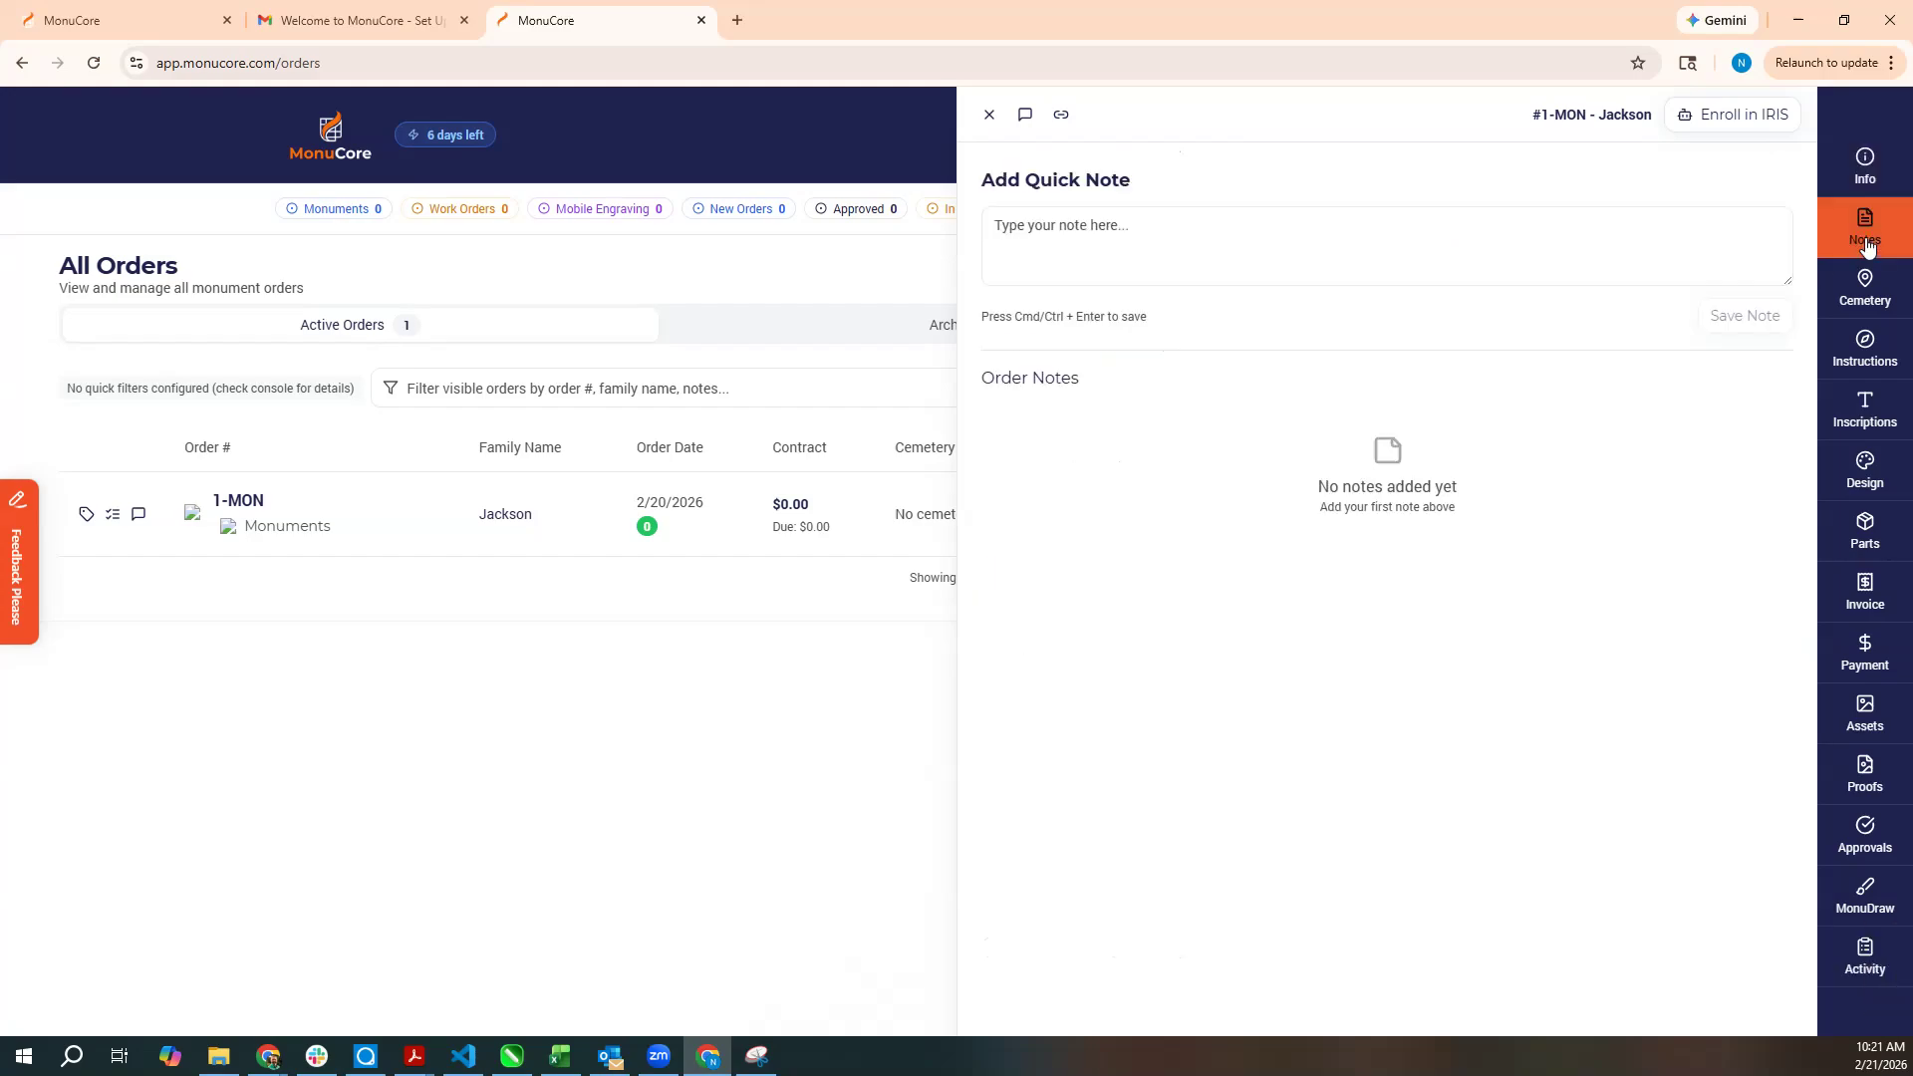
{"action": "left_click", "coordinate": [1071, 231]}
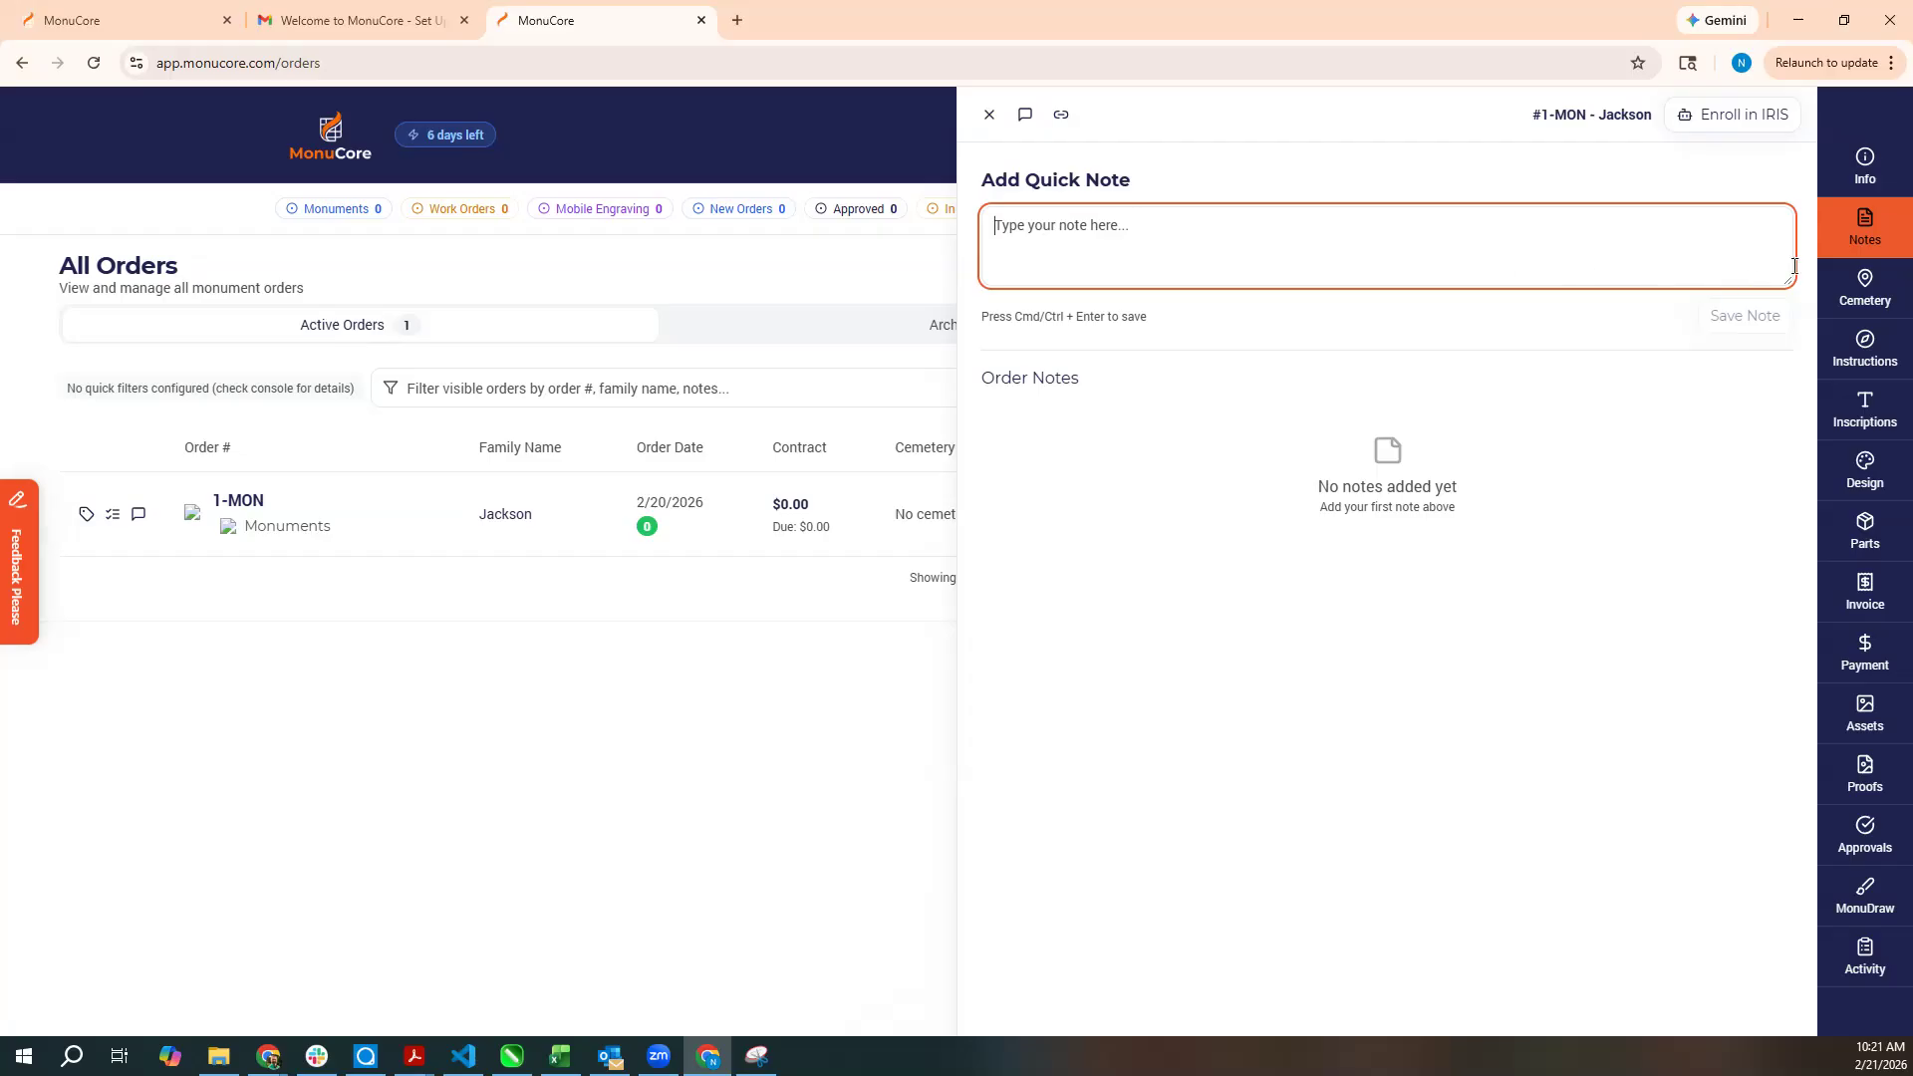
{"action": "left_click", "coordinate": [1865, 165]}
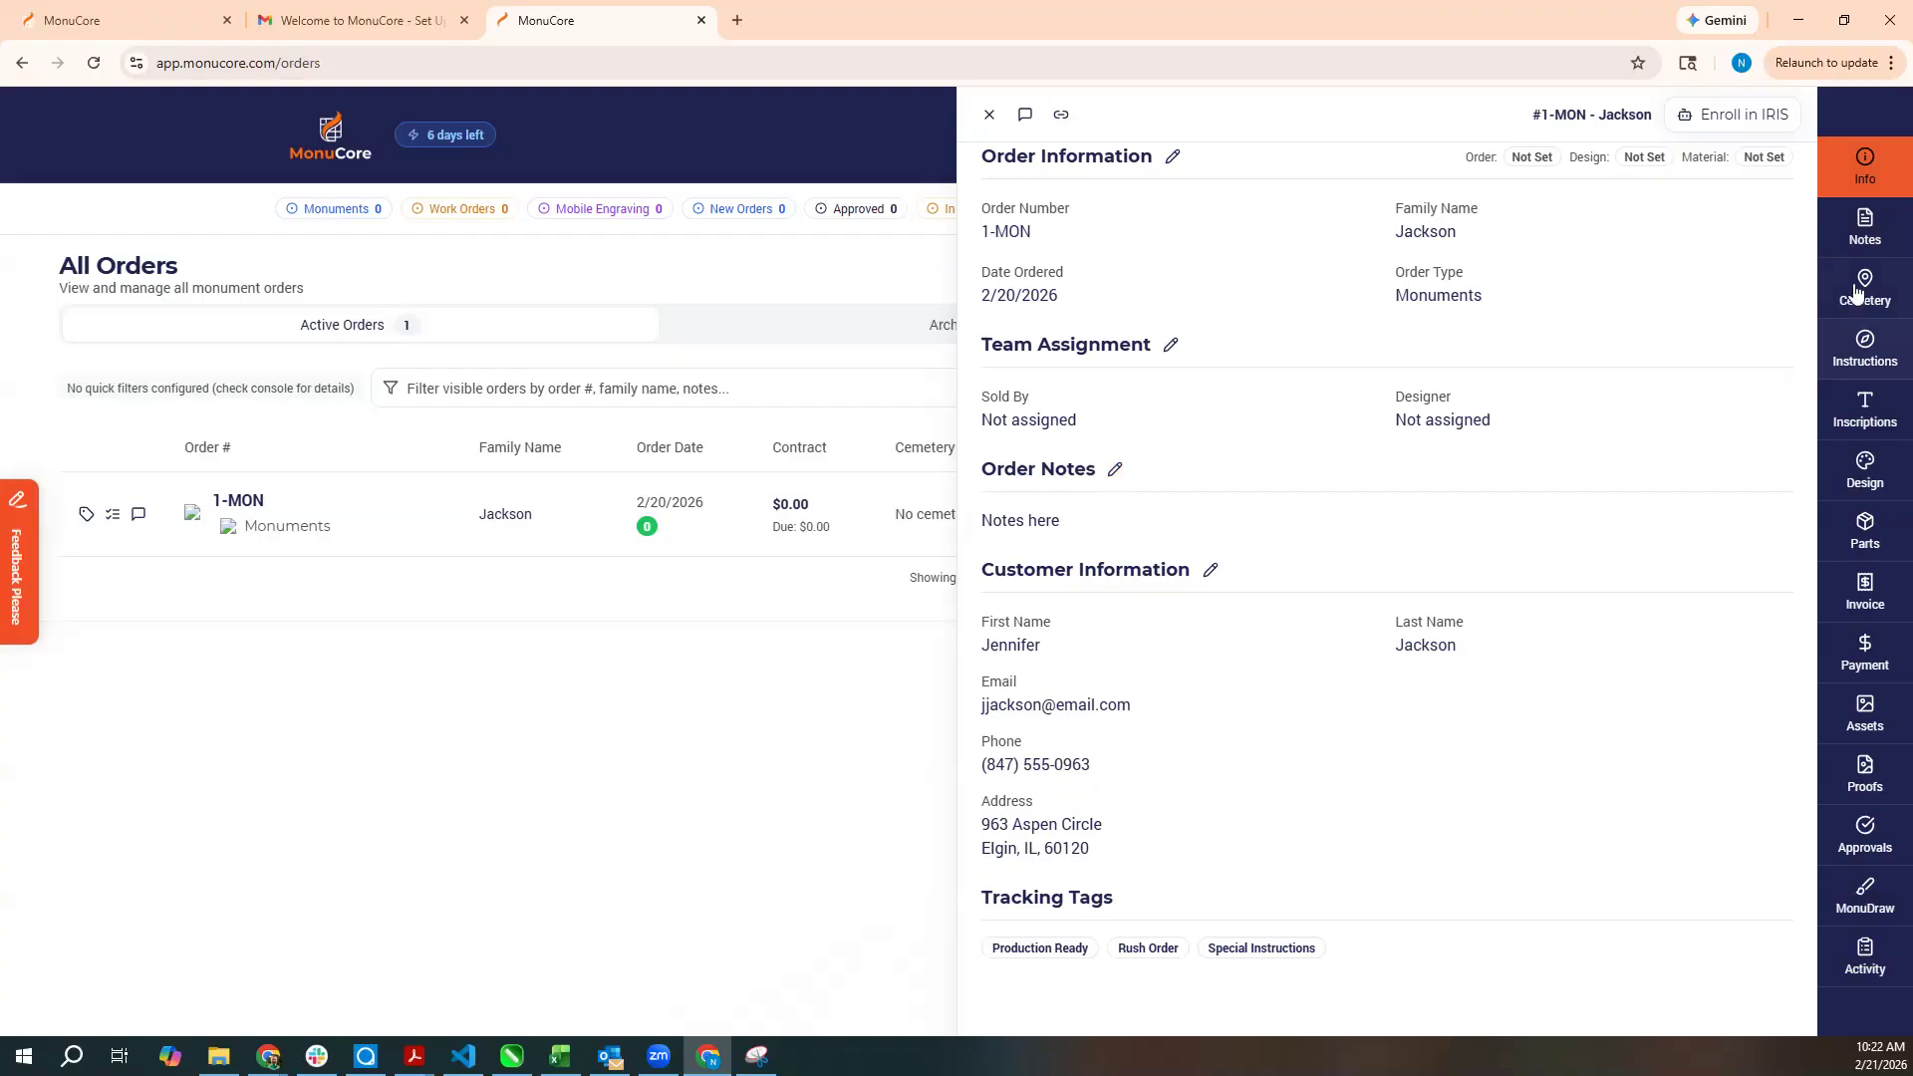
{"action": "left_click", "coordinate": [1864, 228]}
{"action": "left_click", "coordinate": [1132, 245]}
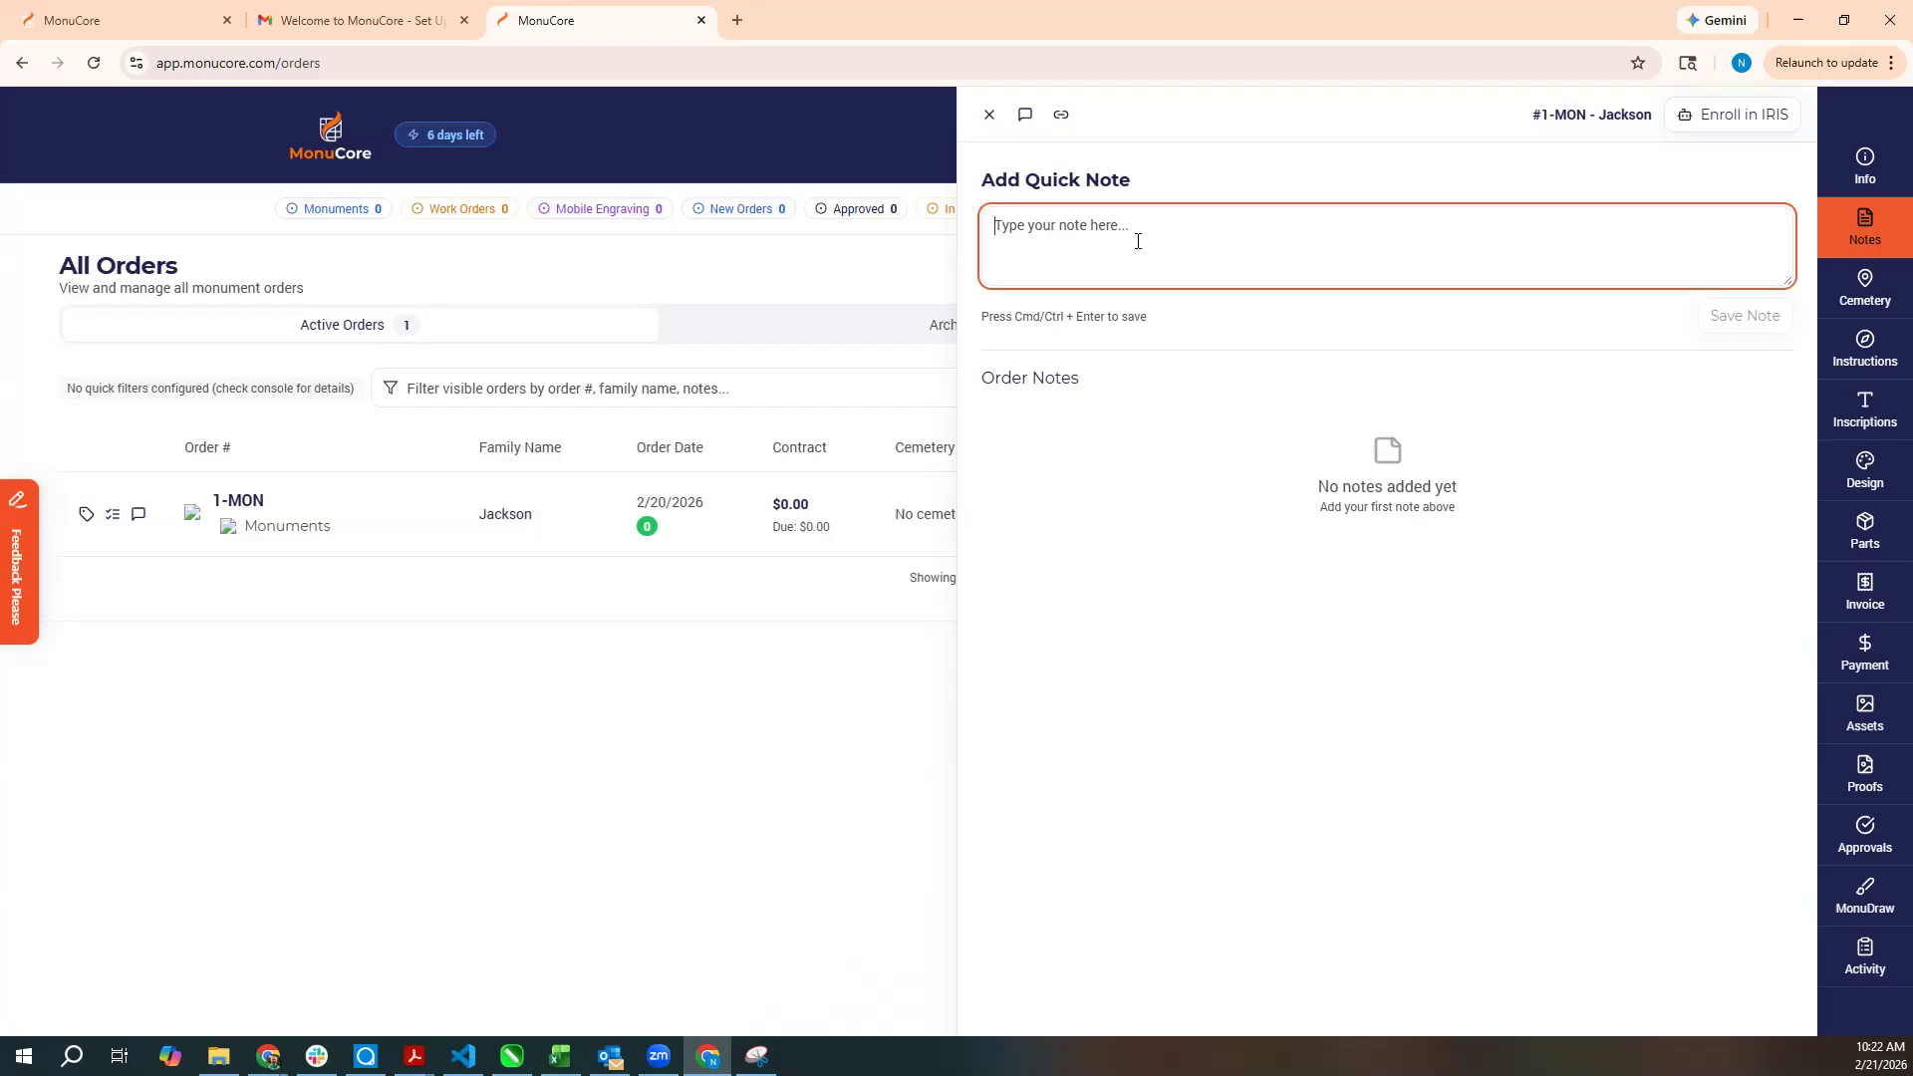
{"action": "type", "text": "Customer wants an updated design"}
{"action": "left_click", "coordinate": [1730, 321]}
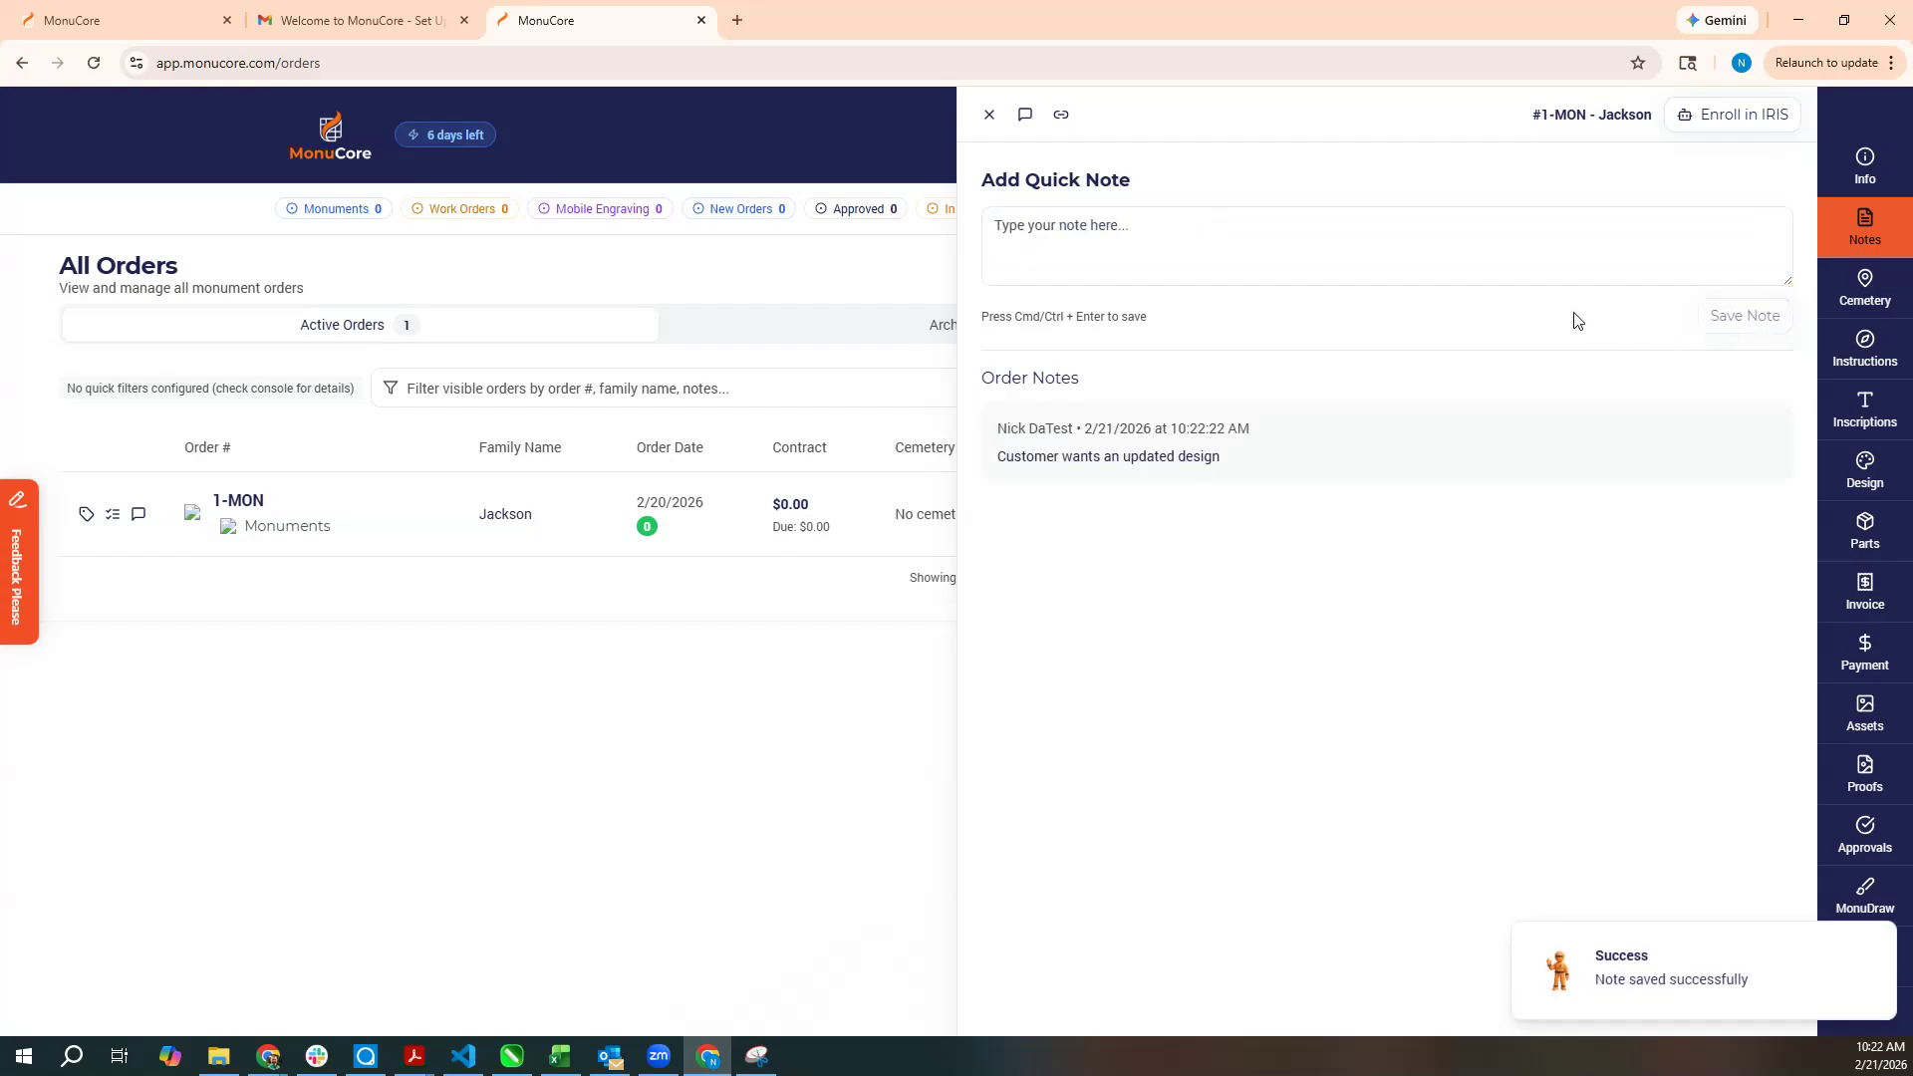
Assign Bethel Cemetery in Omaha, NE to the order and save the cemetery information.
{"action": "left_click", "coordinate": [1873, 290]}
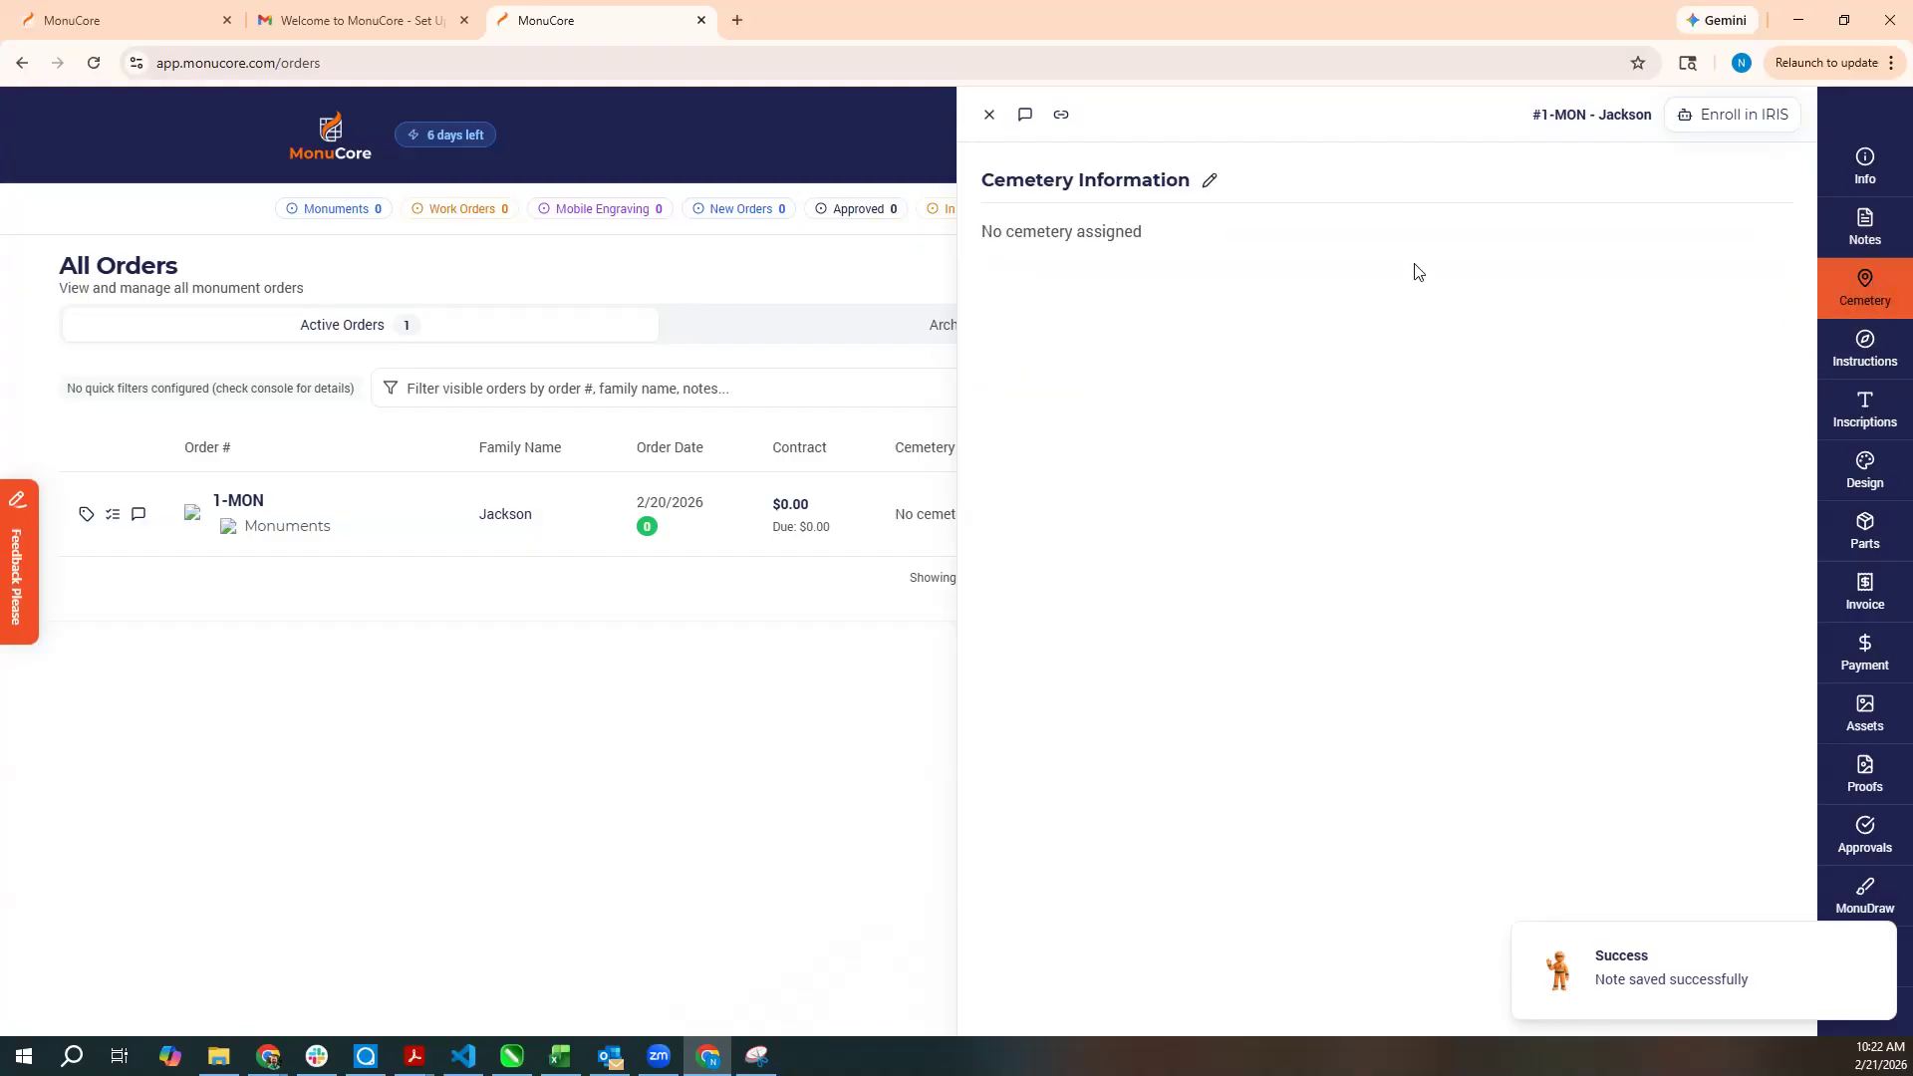
{"action": "left_click", "coordinate": [1211, 183]}
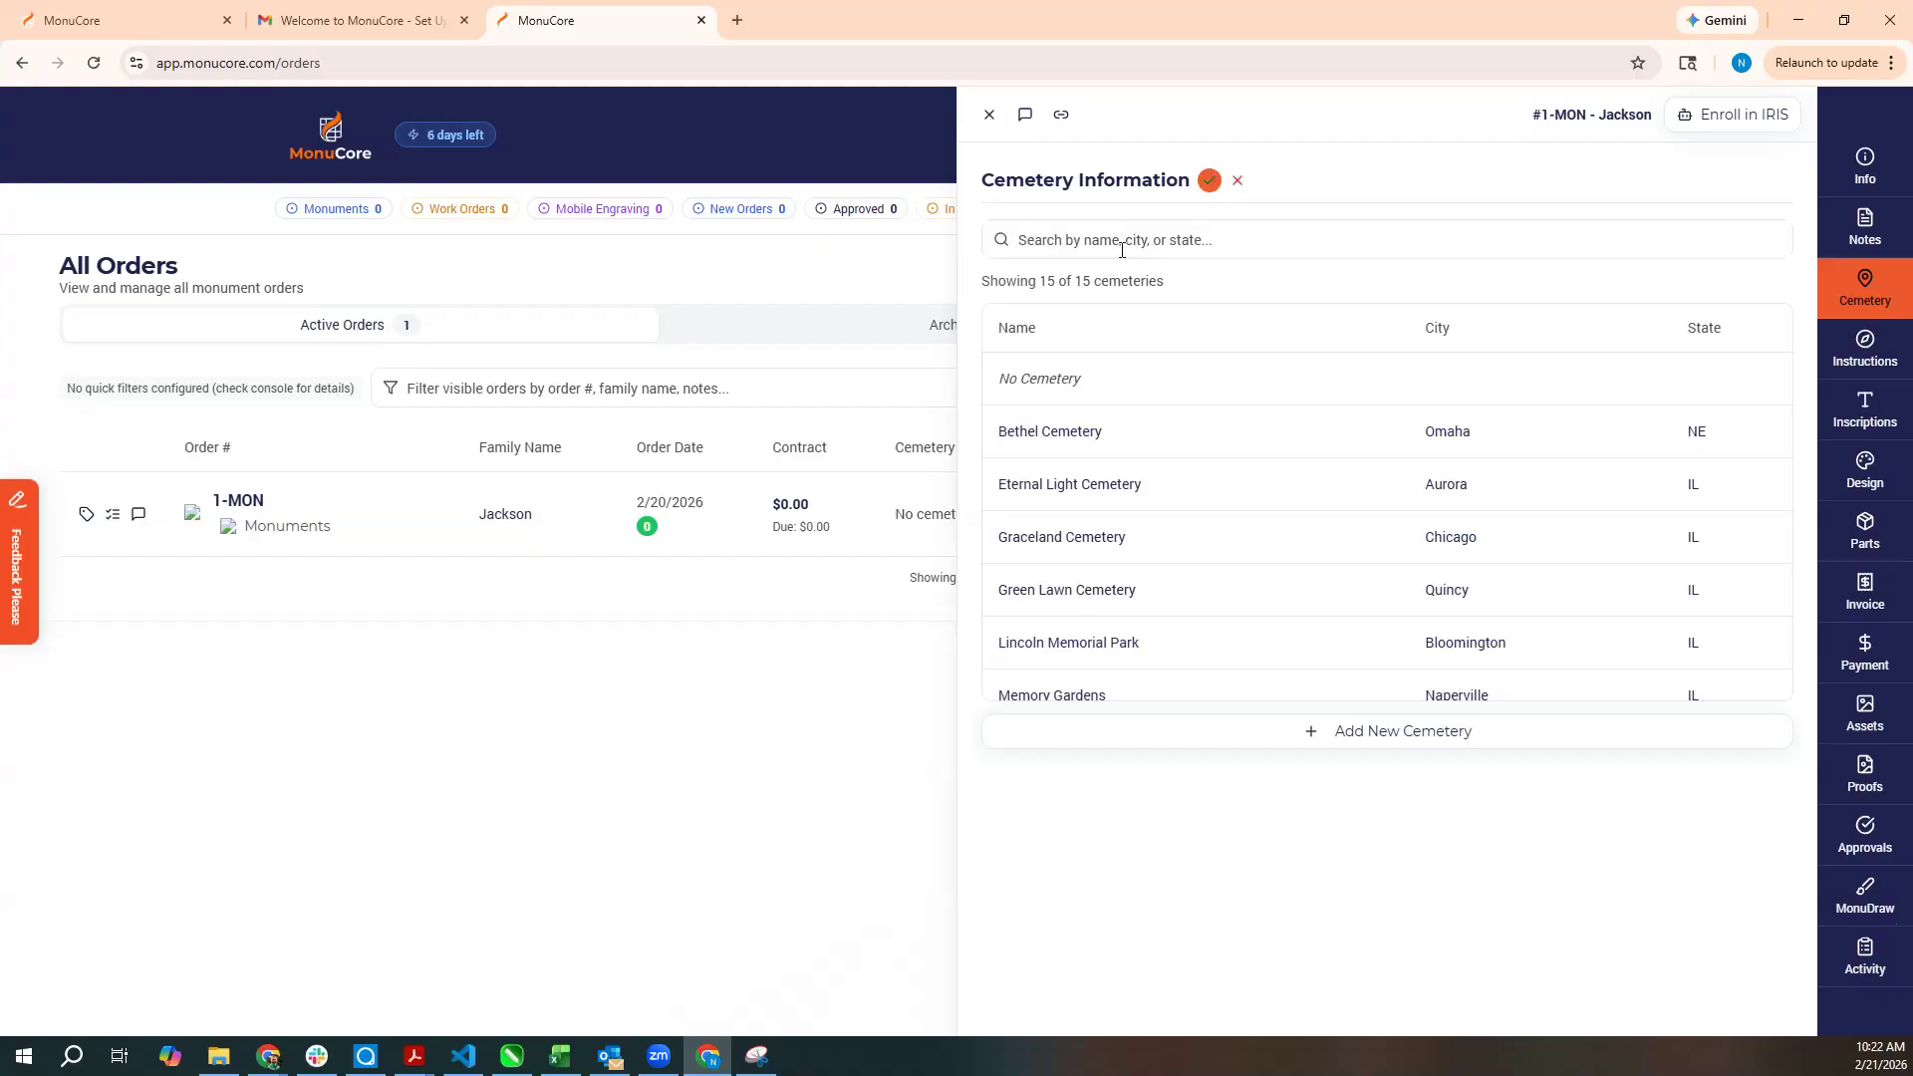
{"action": "scroll", "coordinate": [1094, 492], "scroll_direction": "down", "scroll_amount": 5}
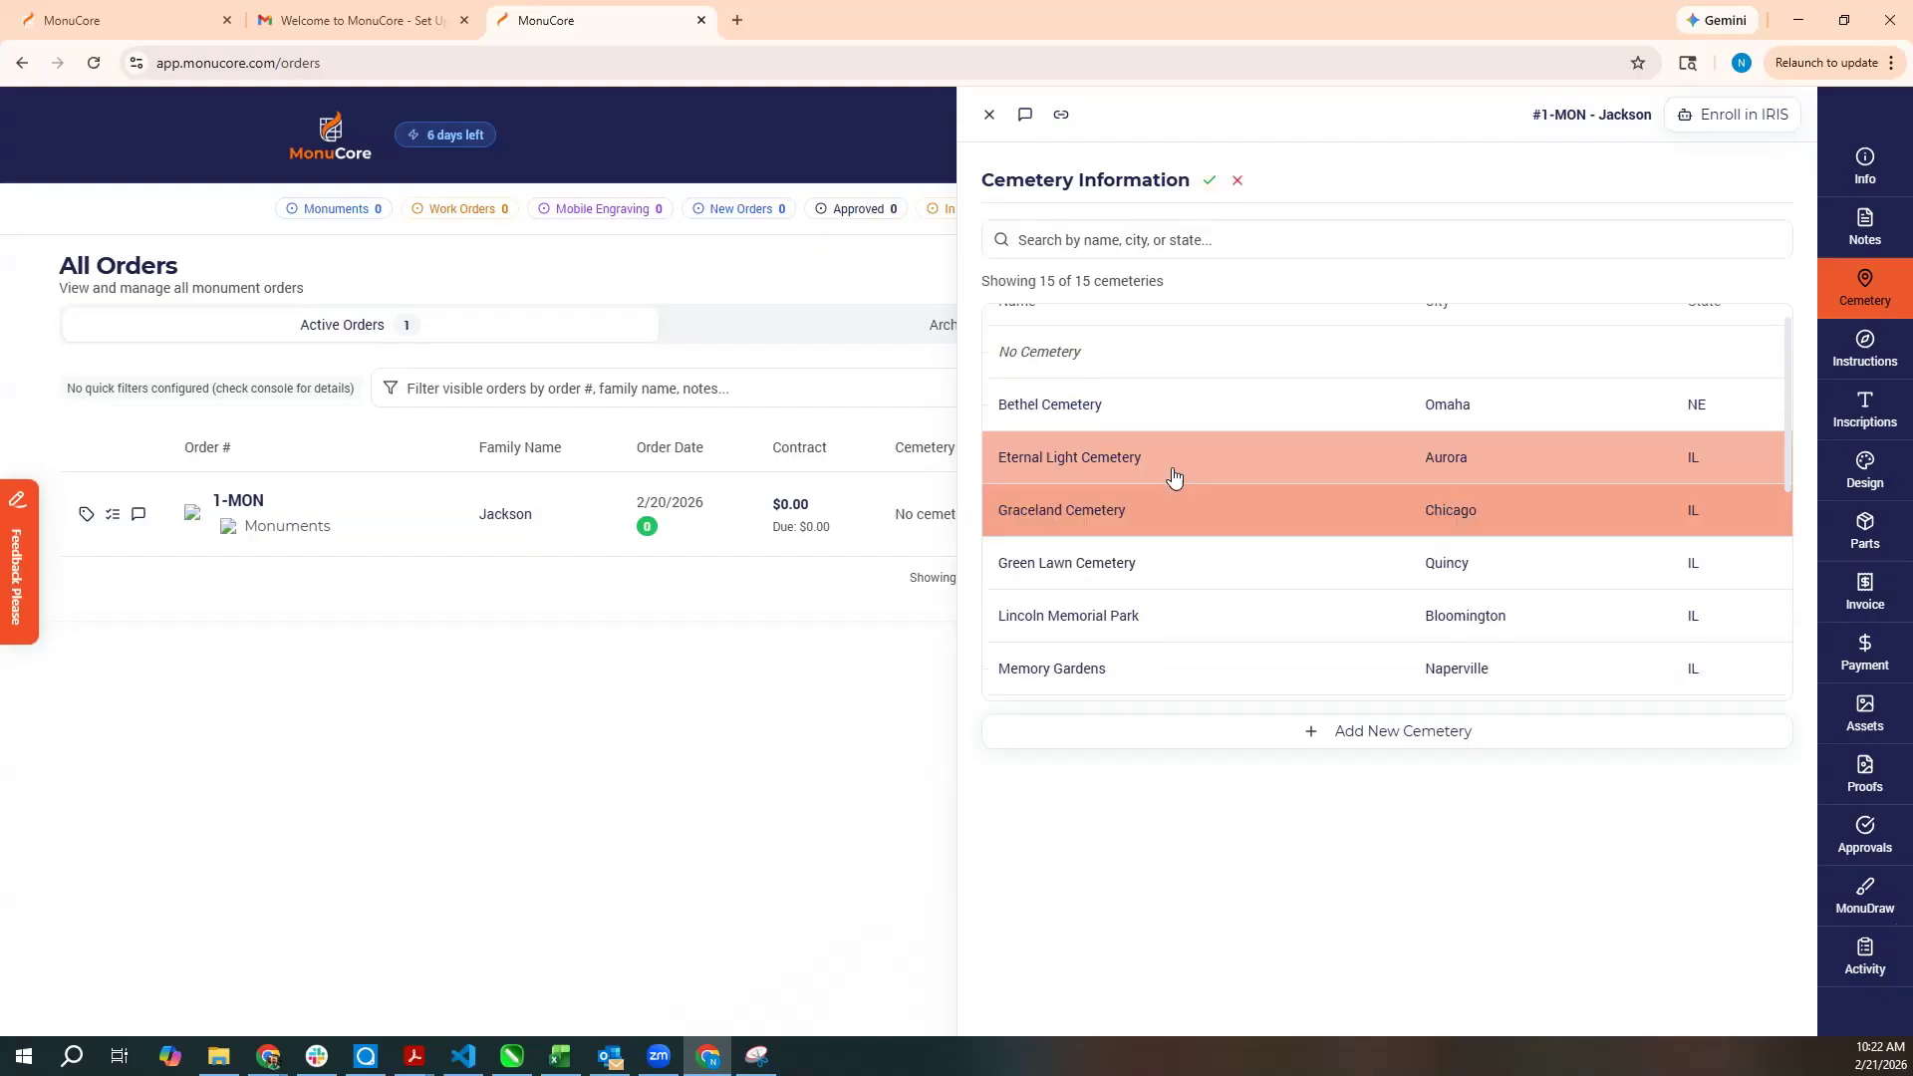
{"action": "scroll", "coordinate": [1205, 583], "scroll_direction": "up", "scroll_amount": 5}
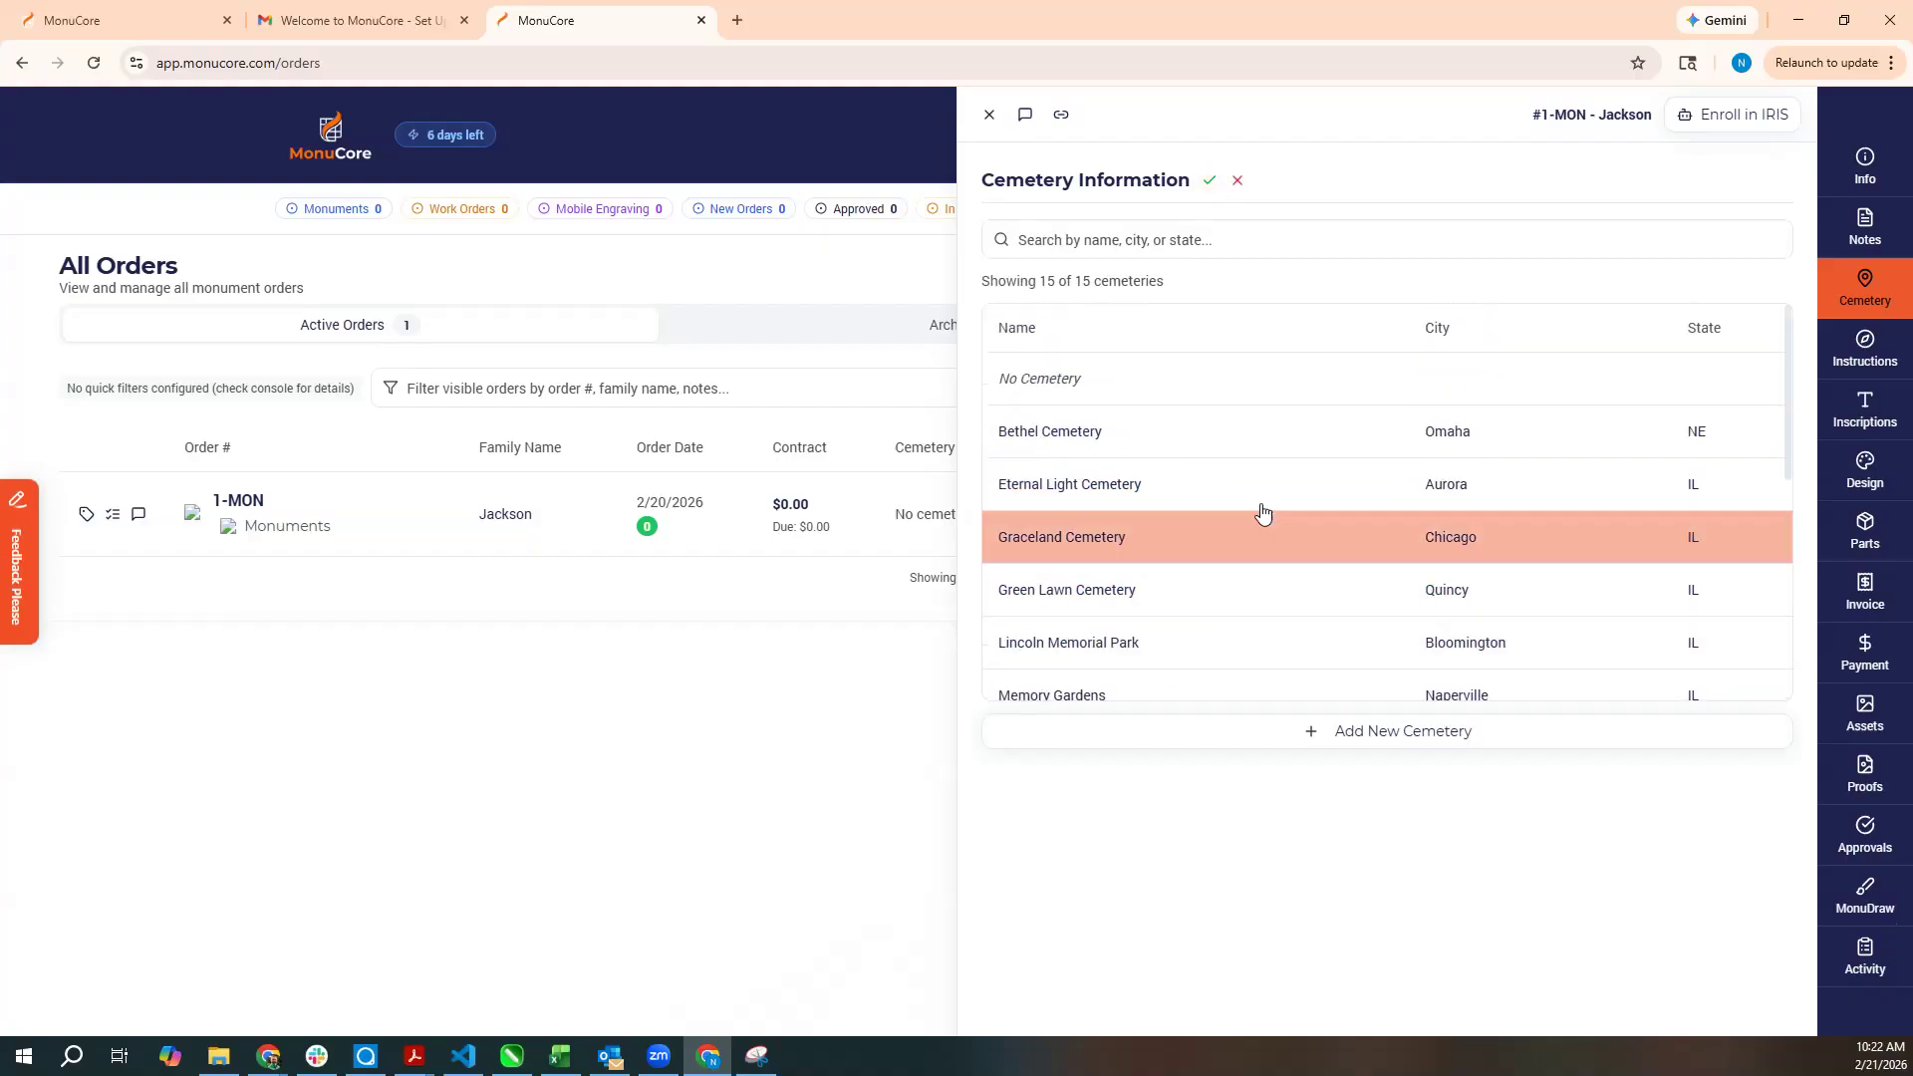
{"action": "left_click", "coordinate": [1168, 444]}
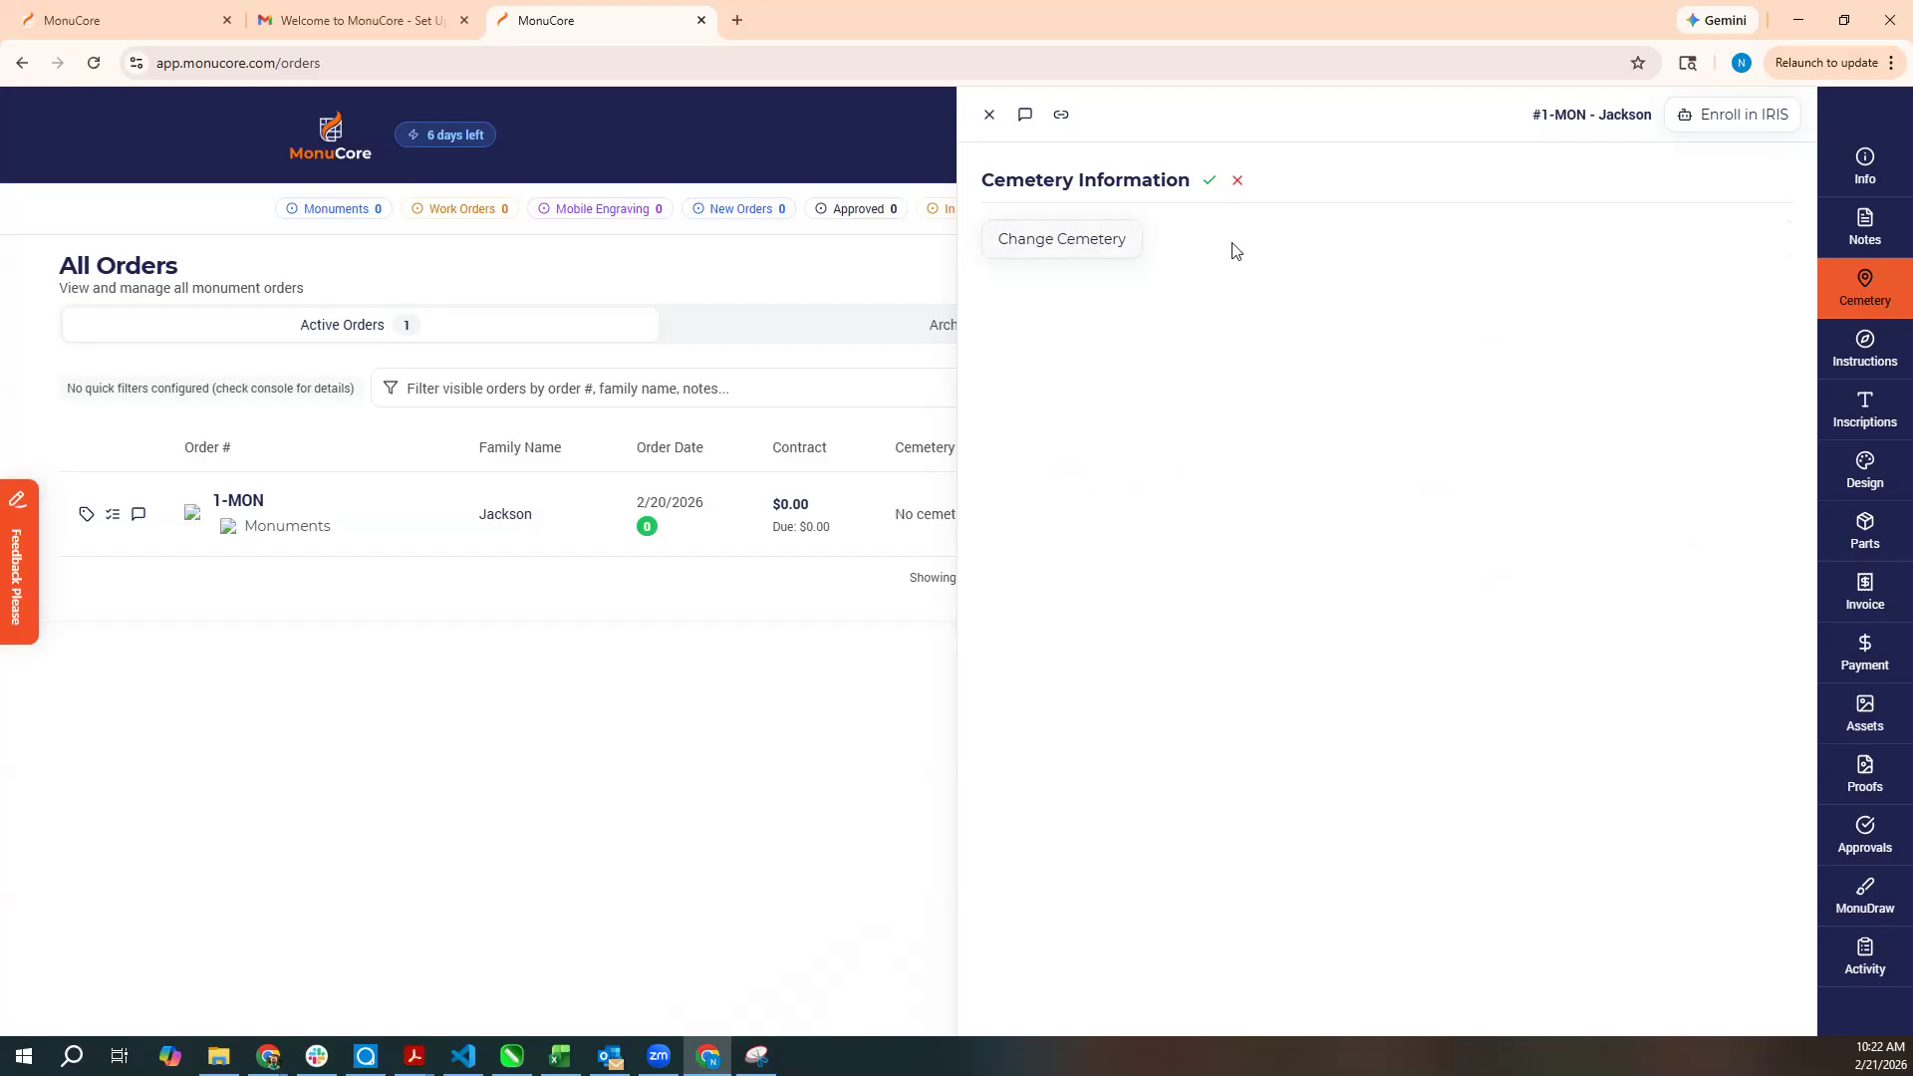
{"action": "left_click", "coordinate": [1210, 181]}
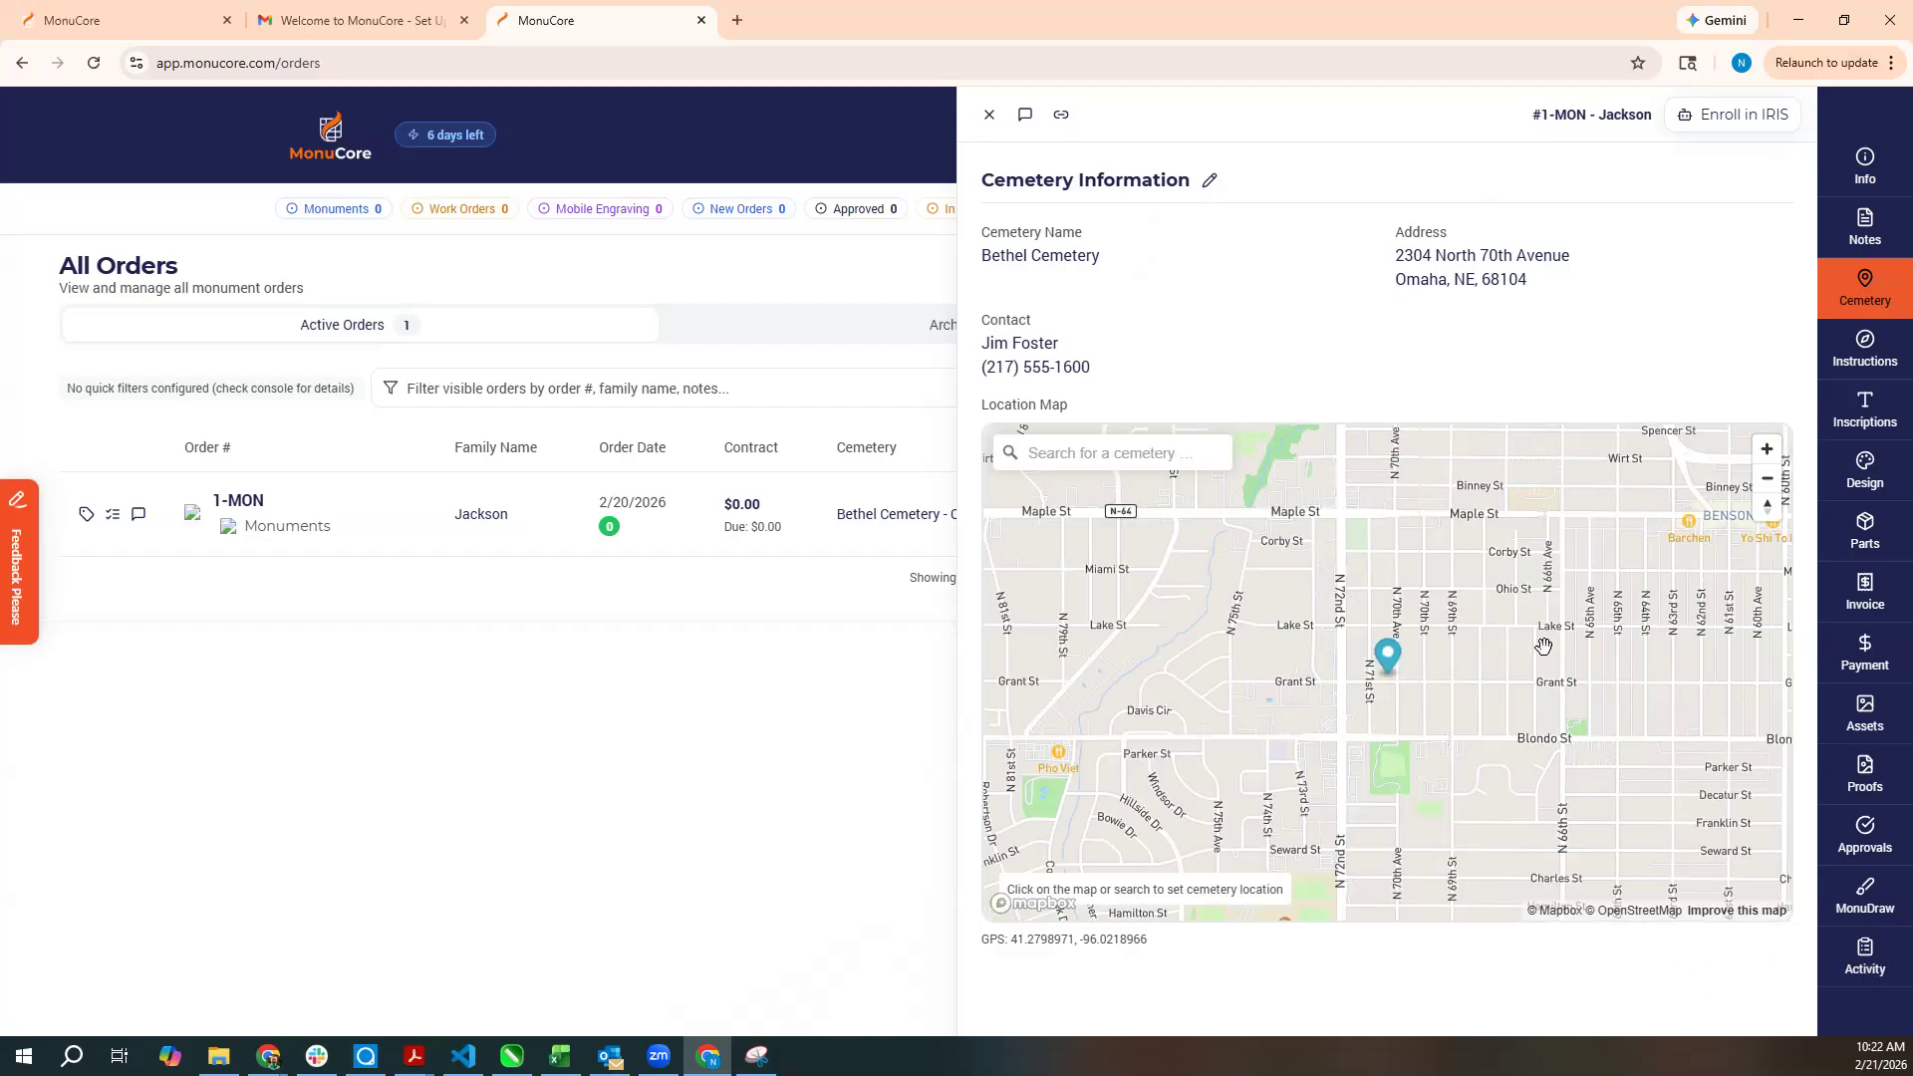
In the installation instructions, enter the gravesite directions "Over here then over there" and the grave type "Double Full internment".
{"action": "left_click", "coordinate": [1865, 350]}
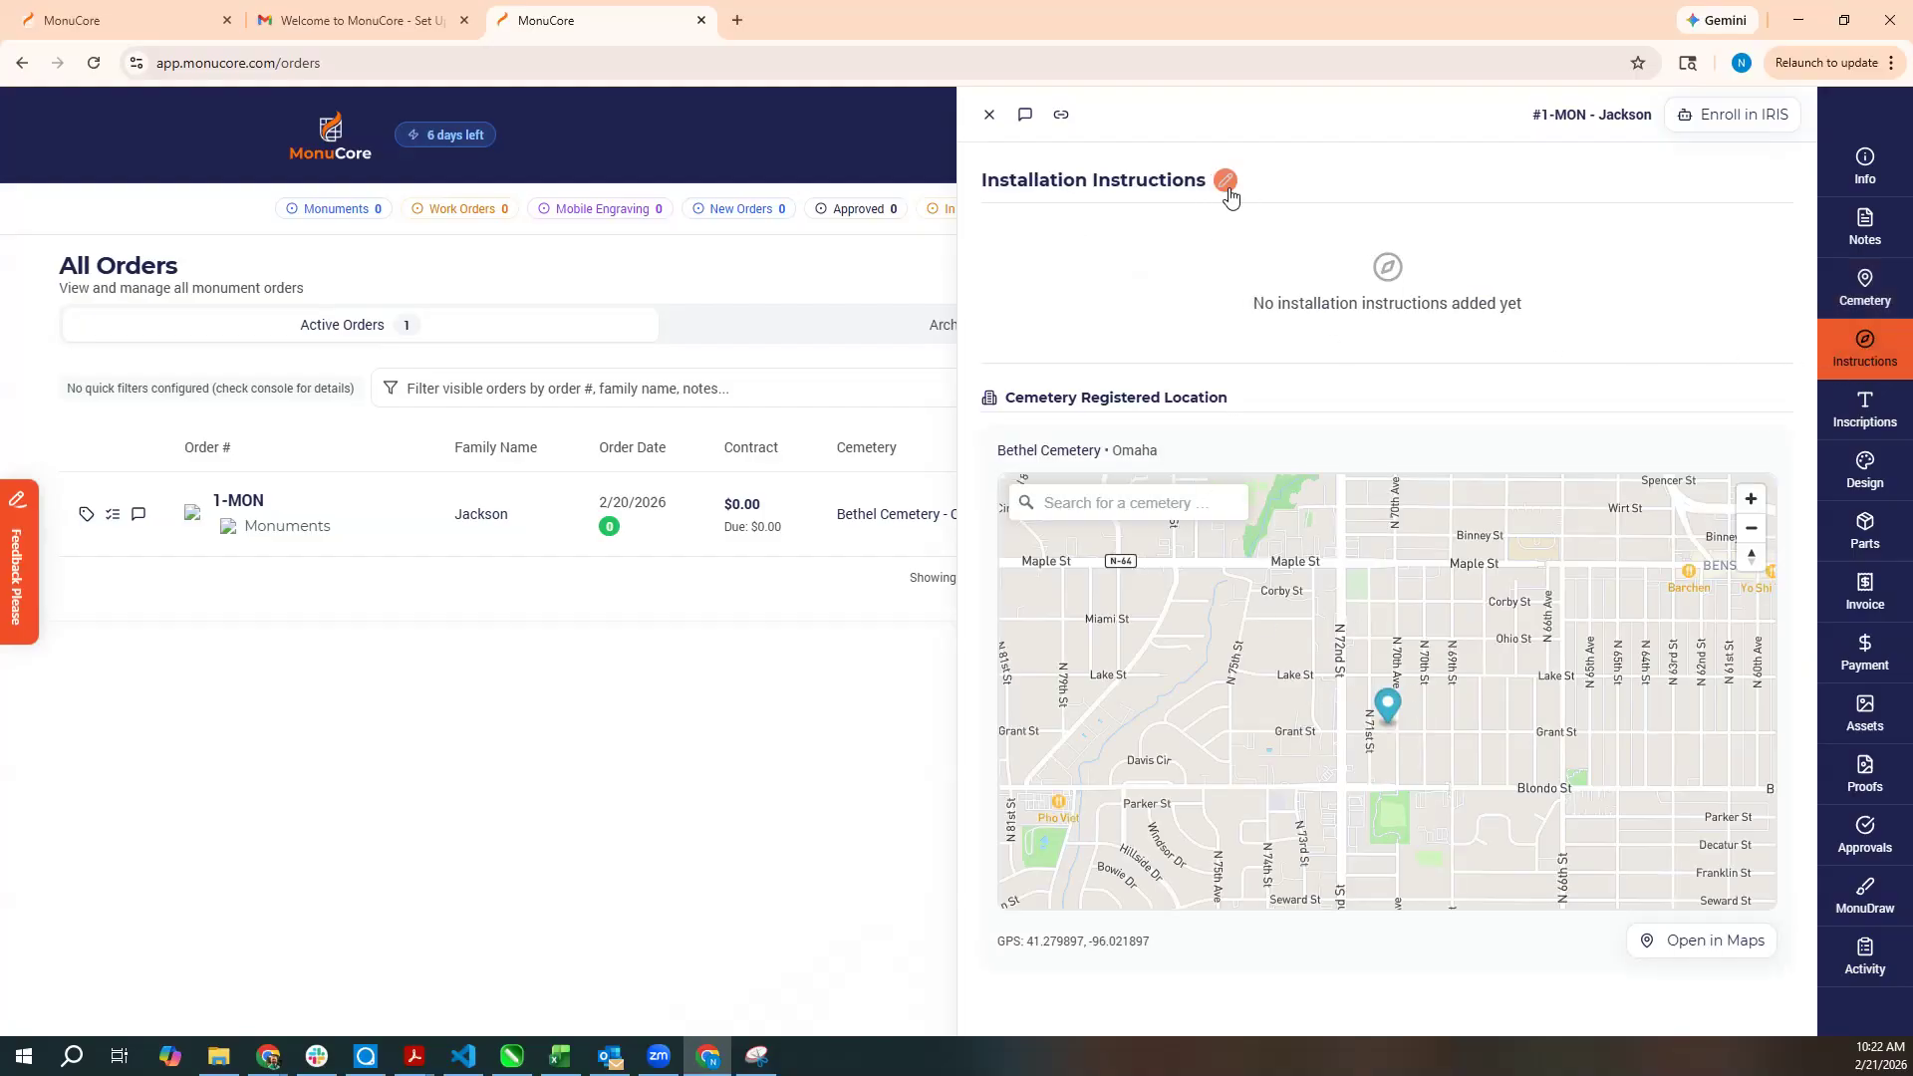
{"action": "left_click", "coordinate": [1226, 180]}
{"action": "left_click", "coordinate": [1163, 282]}
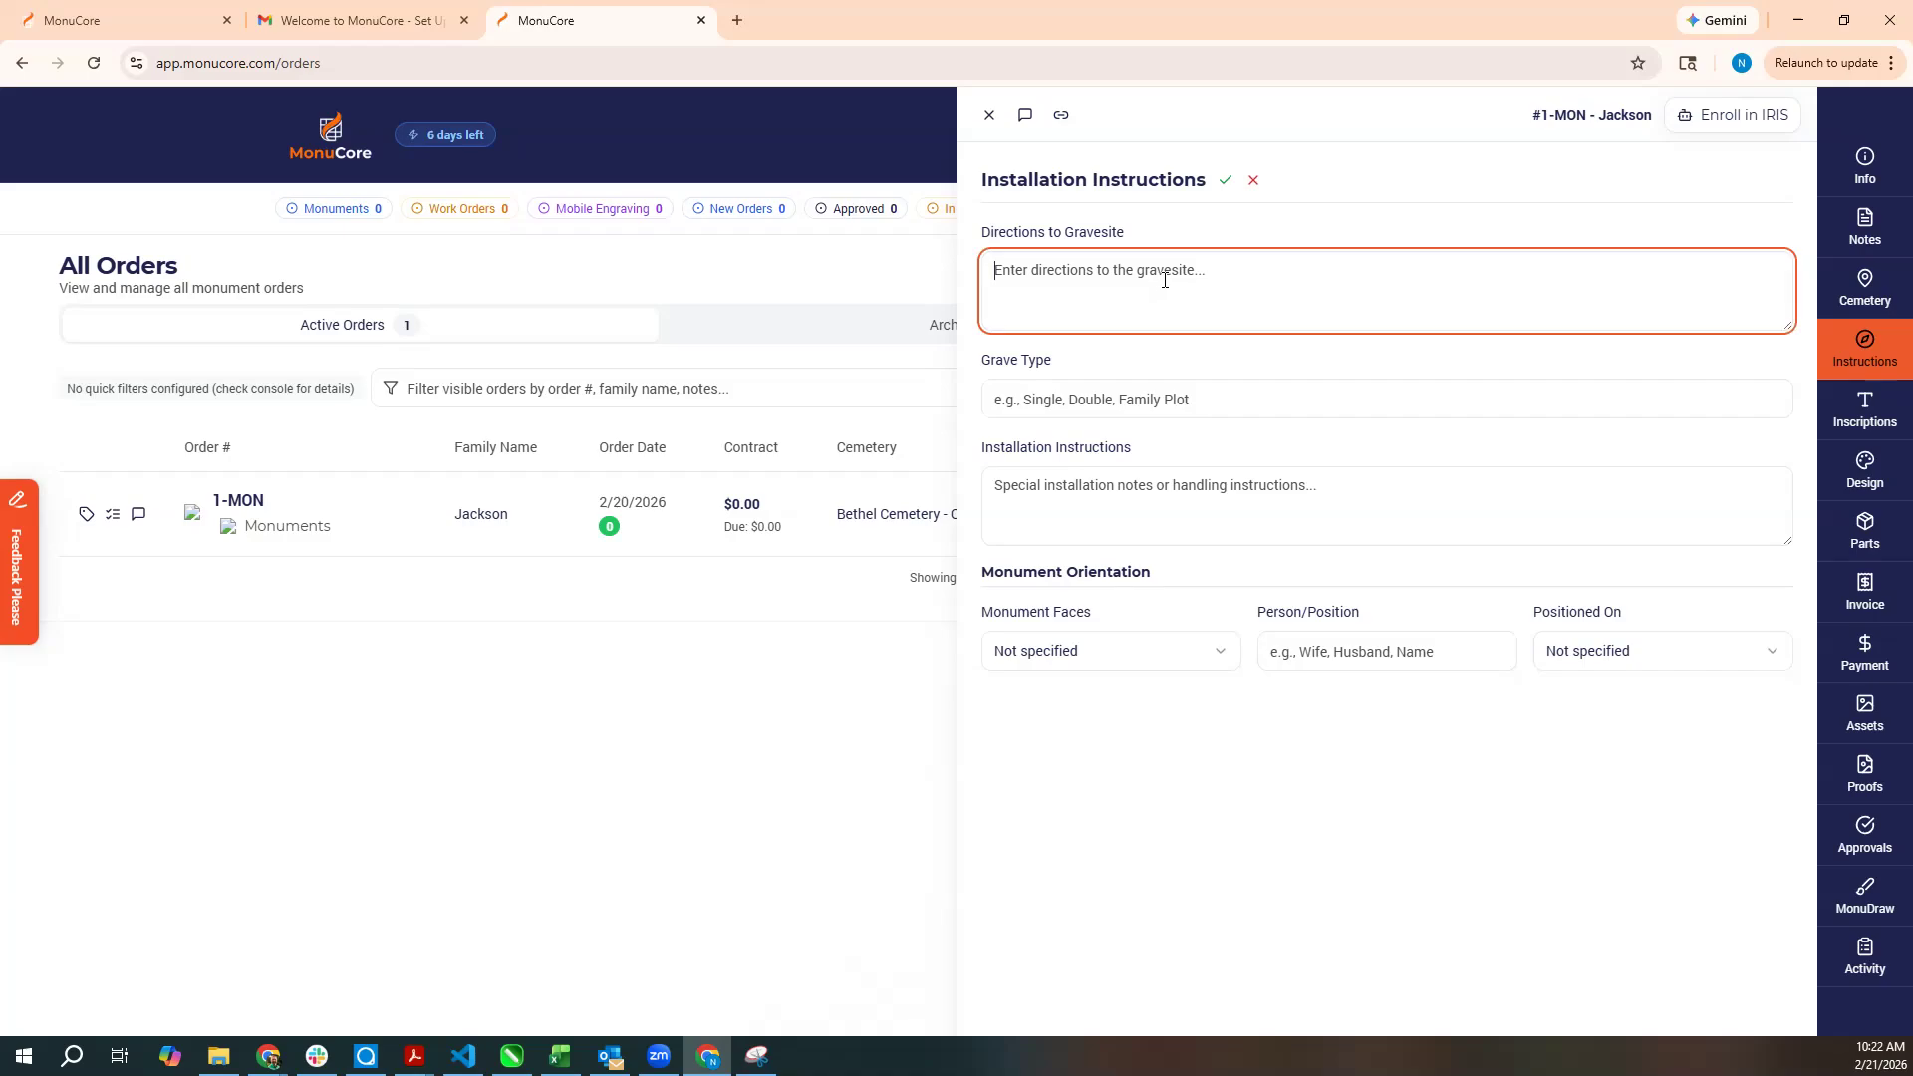
{"action": "type", "text": "Over here then over there"}
{"action": "left_click", "coordinate": [1157, 408]}
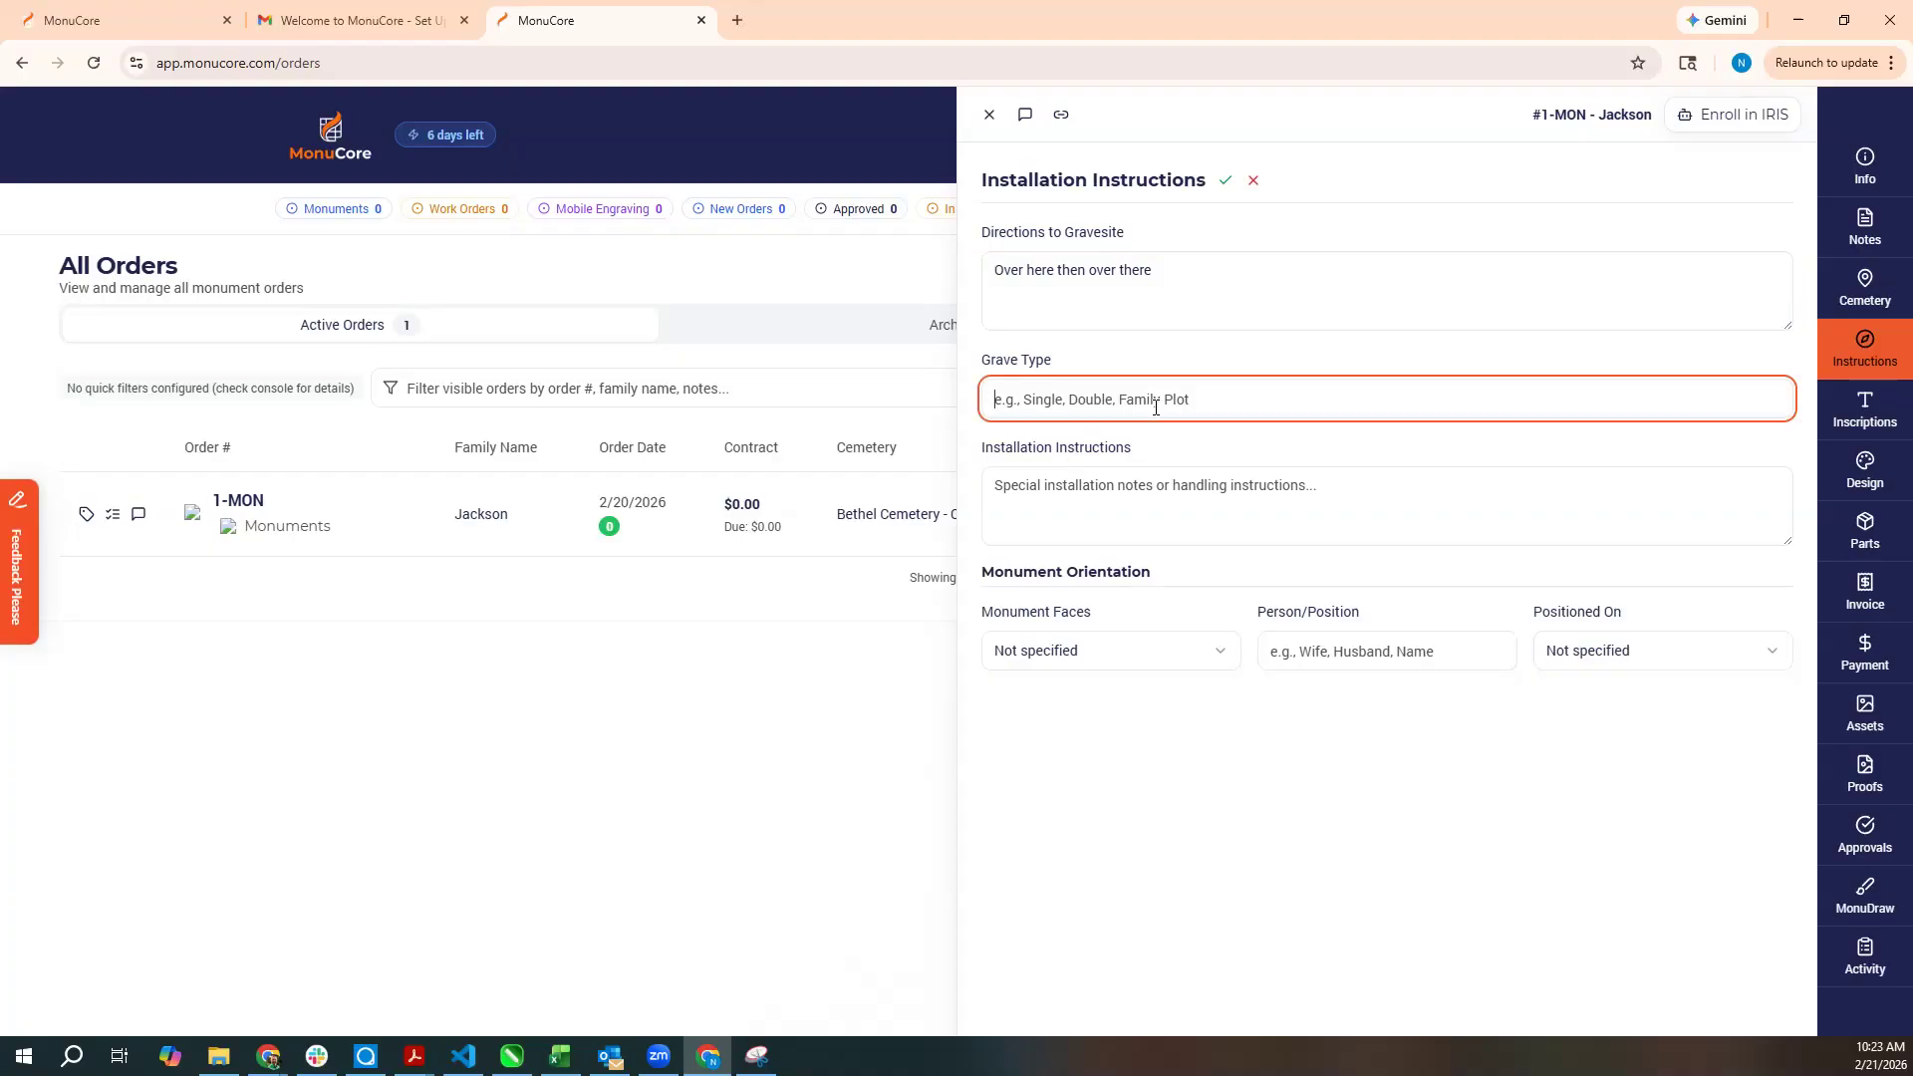
{"action": "type", "text": "Double Full internment"}
{"action": "left_click", "coordinate": [1151, 486]}
Set the monument orientation to face East with "Man" positioned on the South Side, and save the installation instructions.
{"action": "left_click", "coordinate": [1146, 653]}
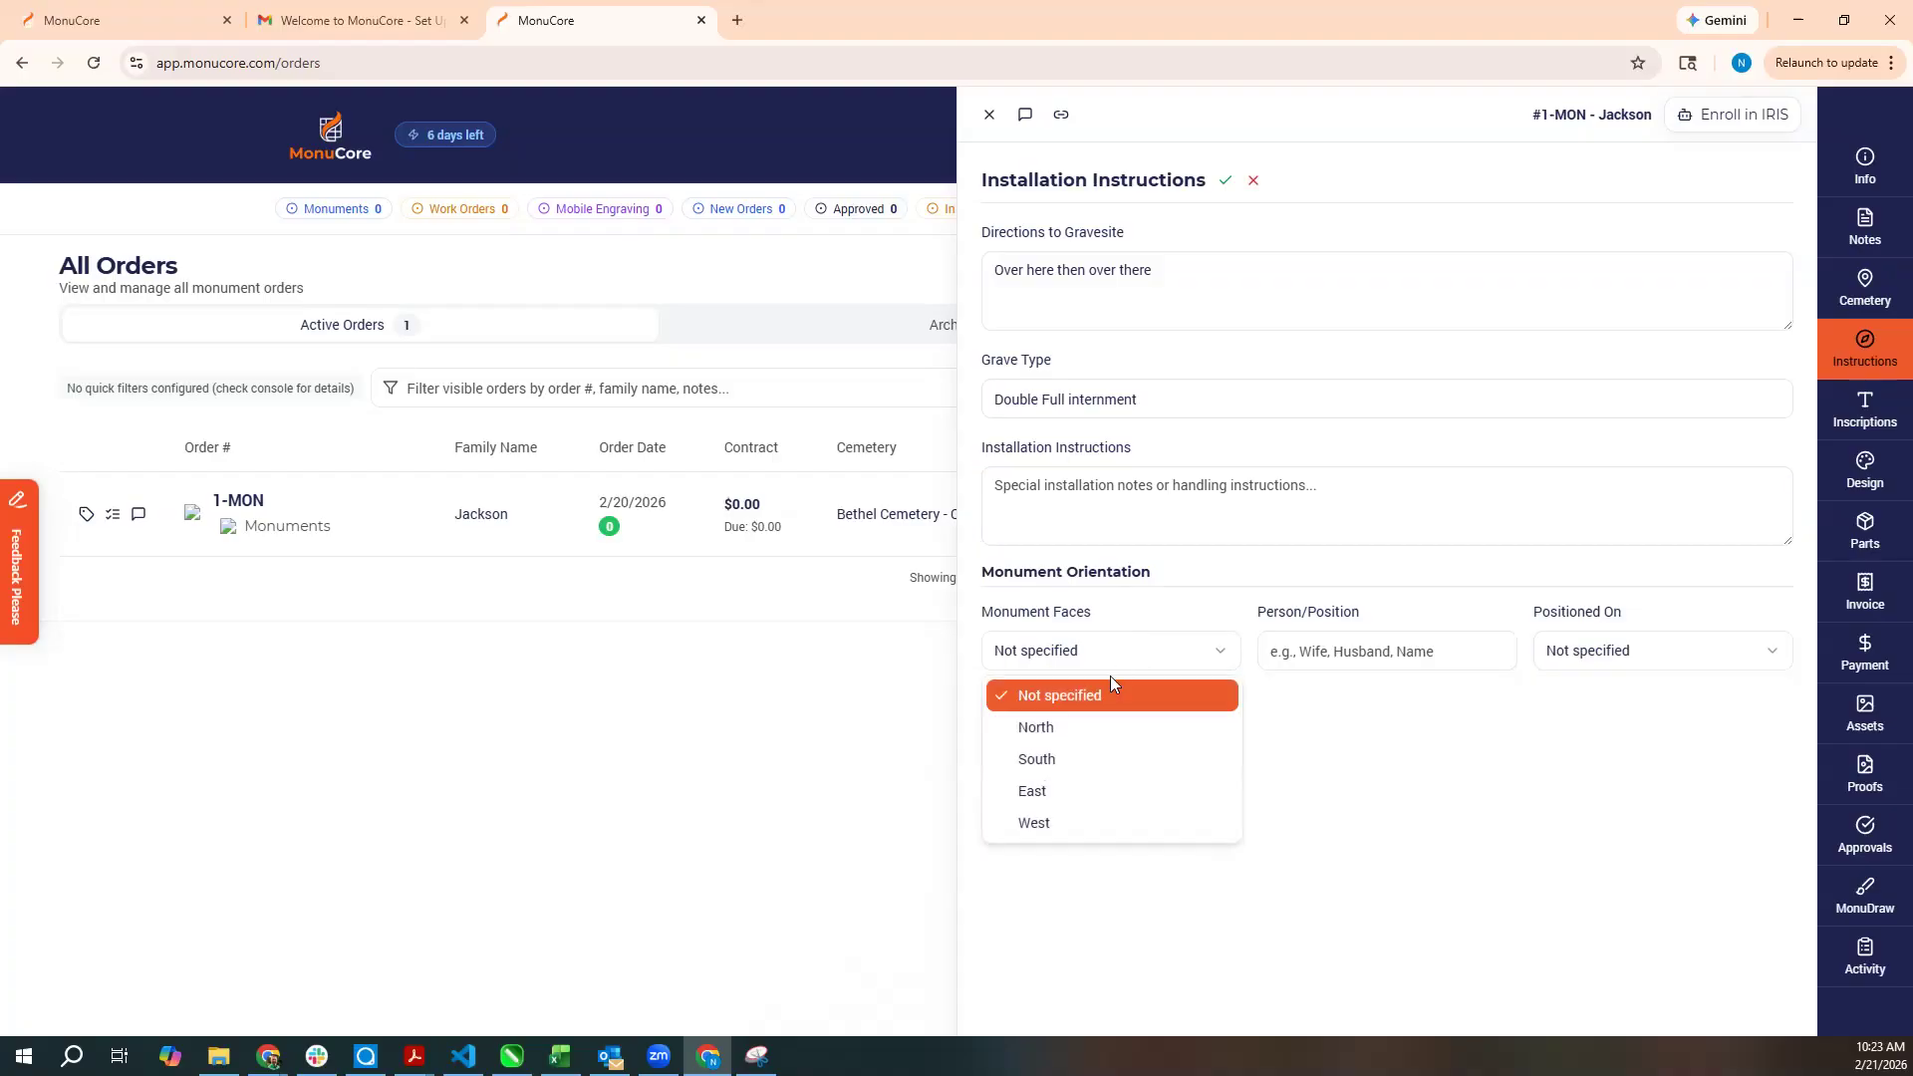
{"action": "left_click", "coordinate": [1097, 791]}
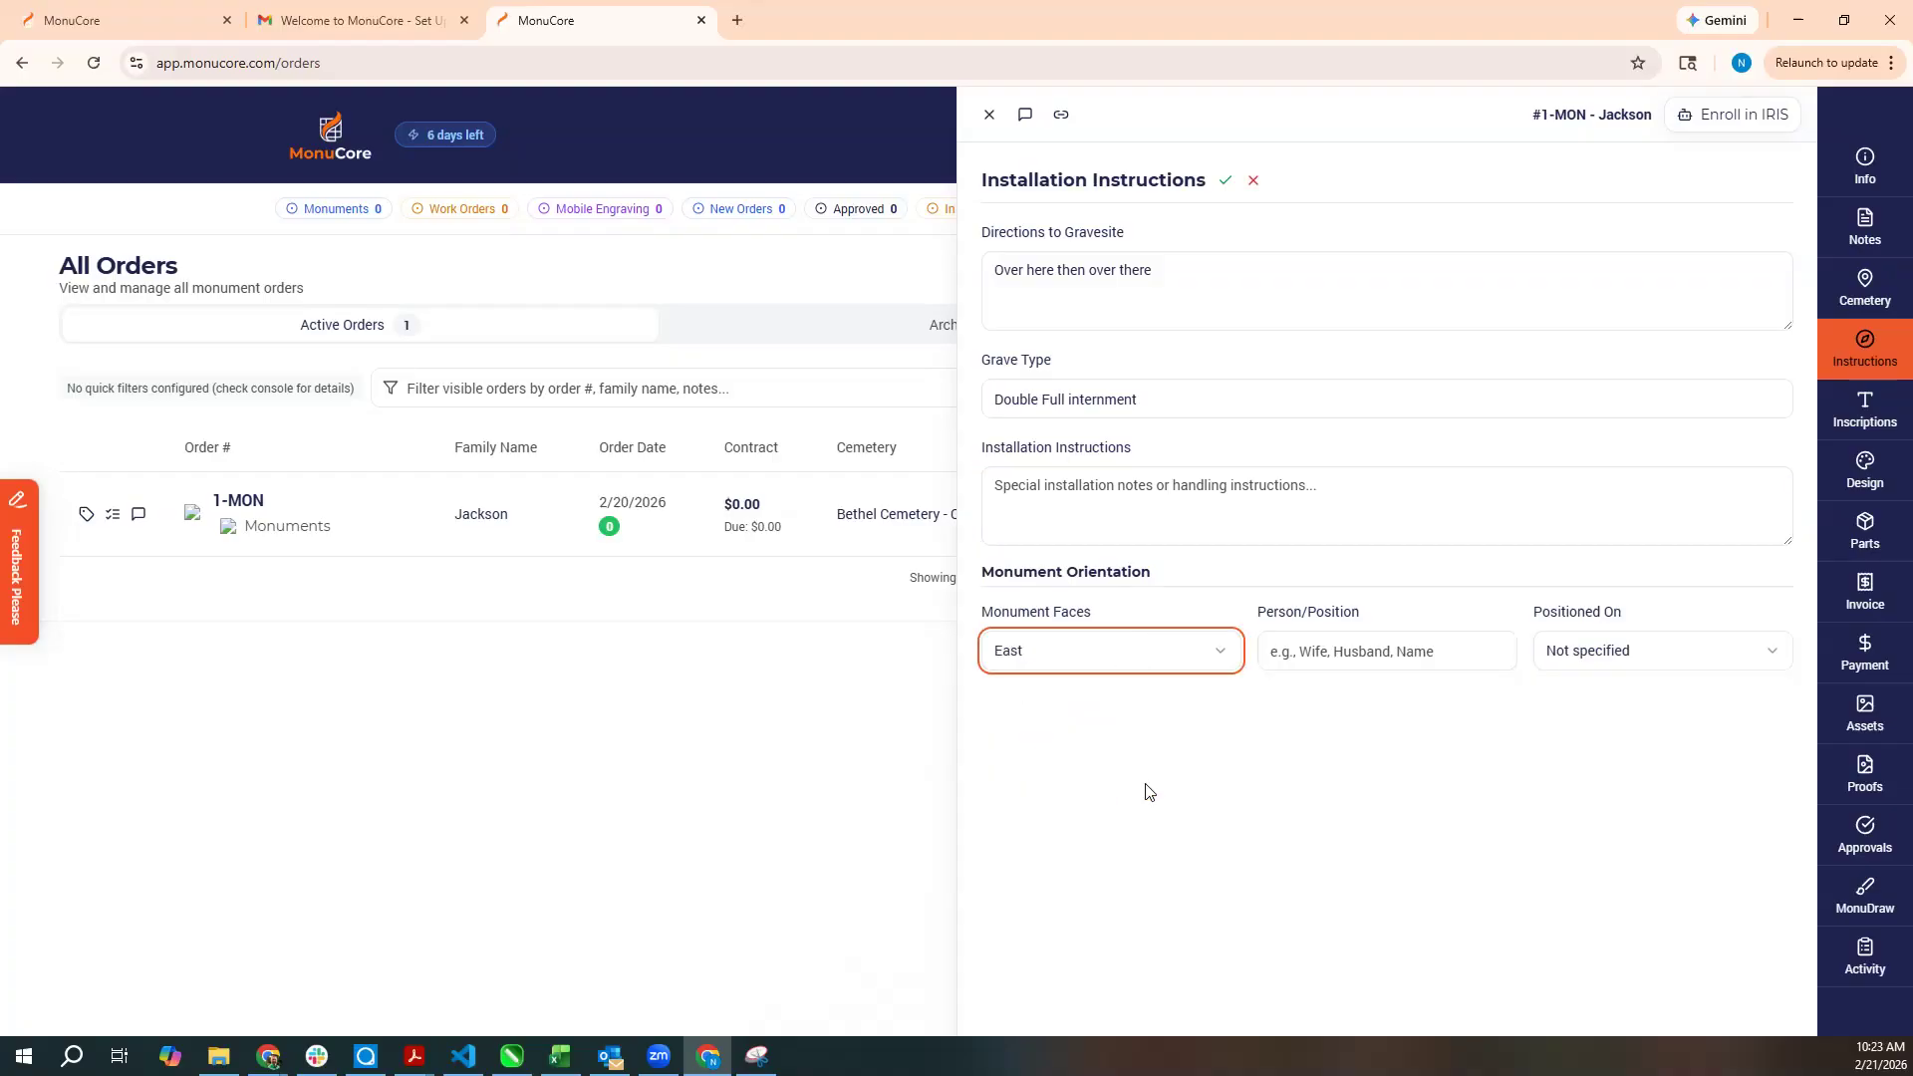
{"action": "left_click", "coordinate": [1378, 660]}
{"action": "type", "text": "Ma"}
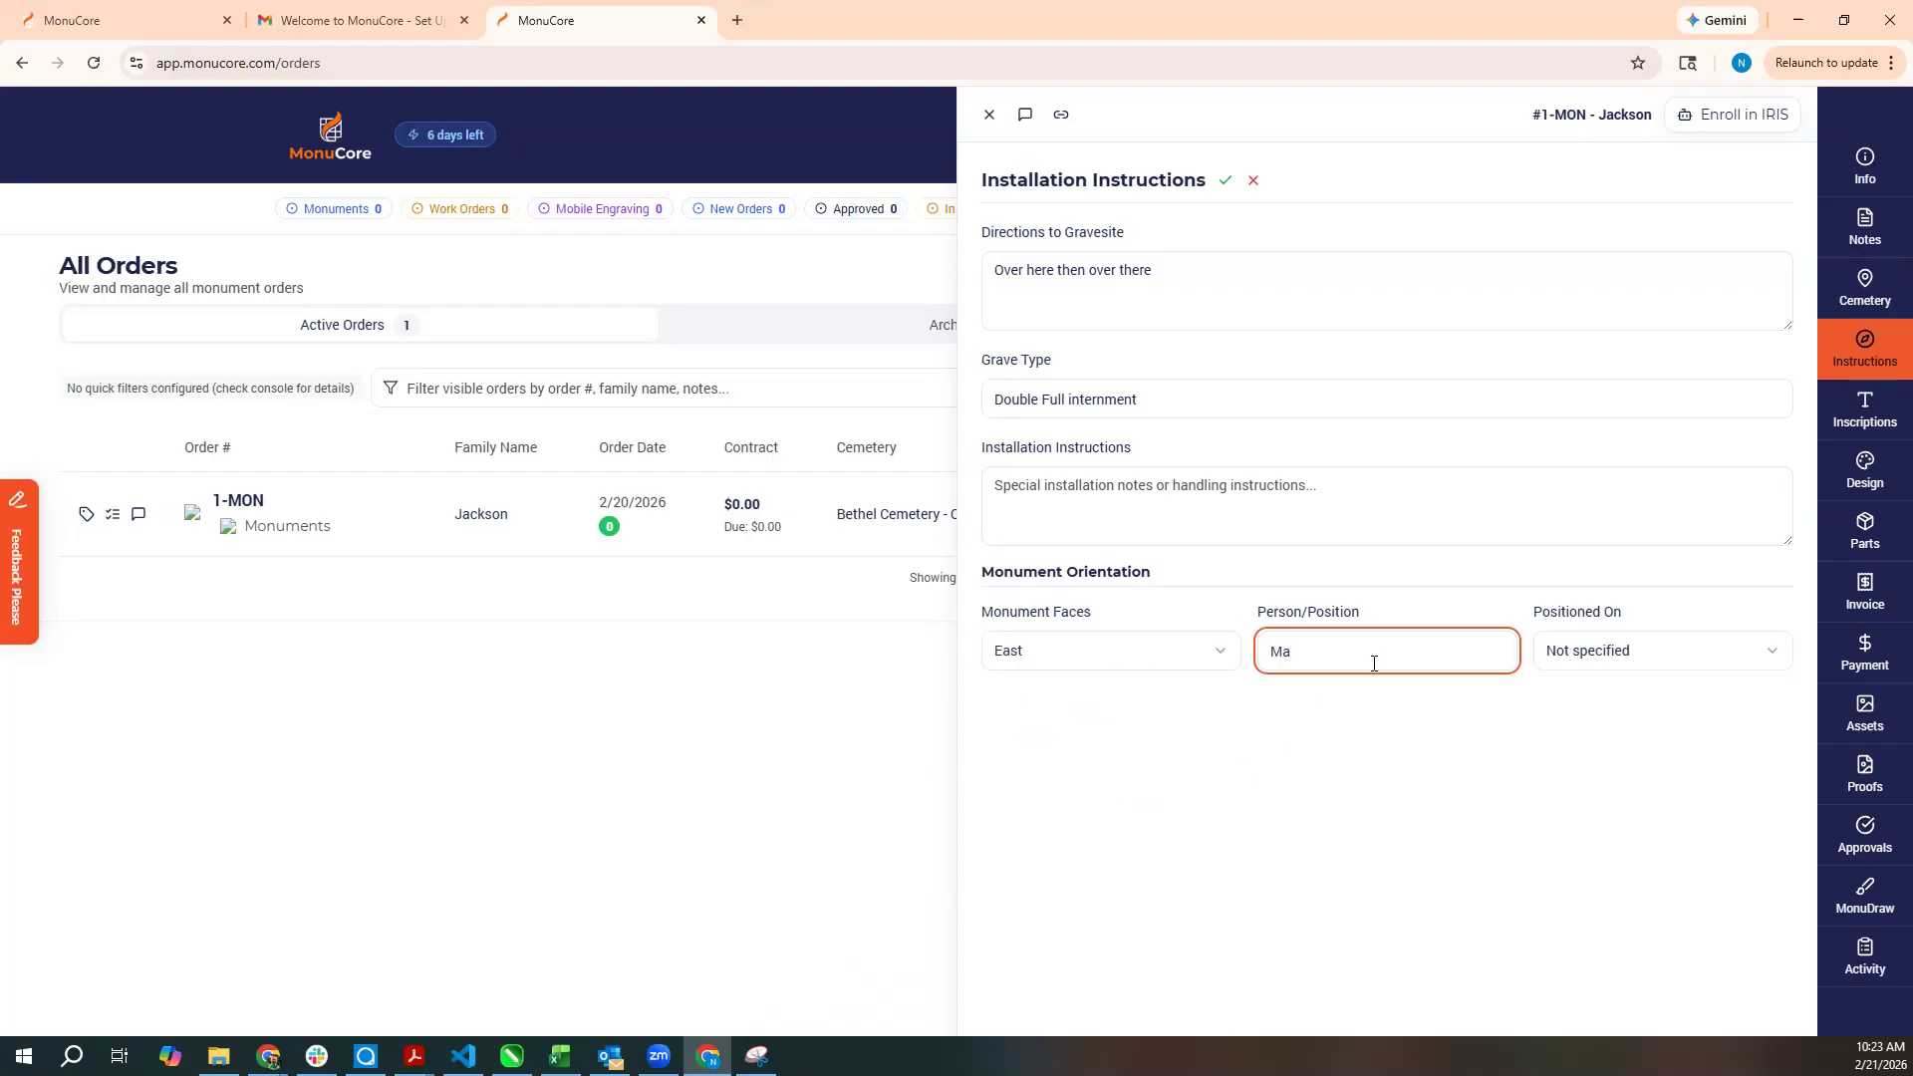
{"action": "type", "text": "n"}
{"action": "key", "text": "Tab"}
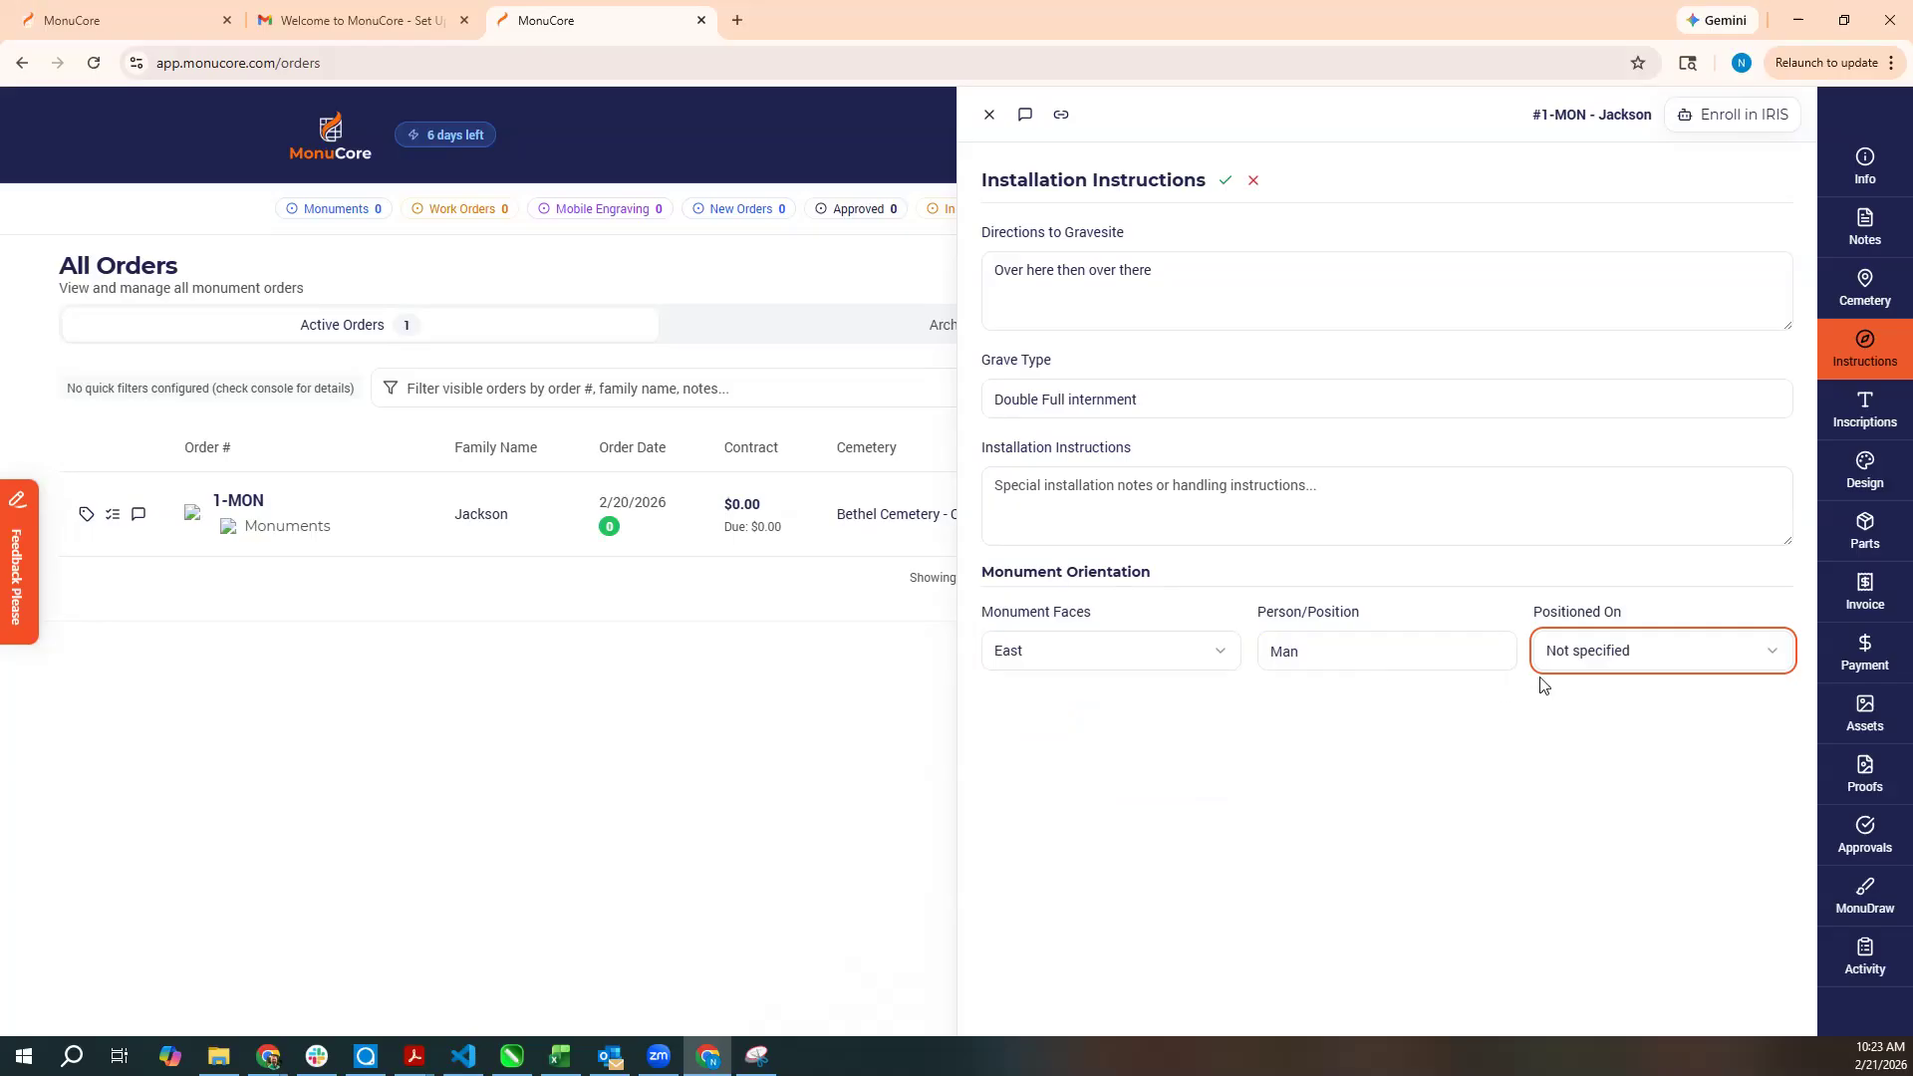
{"action": "left_click", "coordinate": [1595, 658]}
{"action": "left_click", "coordinate": [1605, 769]}
{"action": "left_click", "coordinate": [1226, 181]}
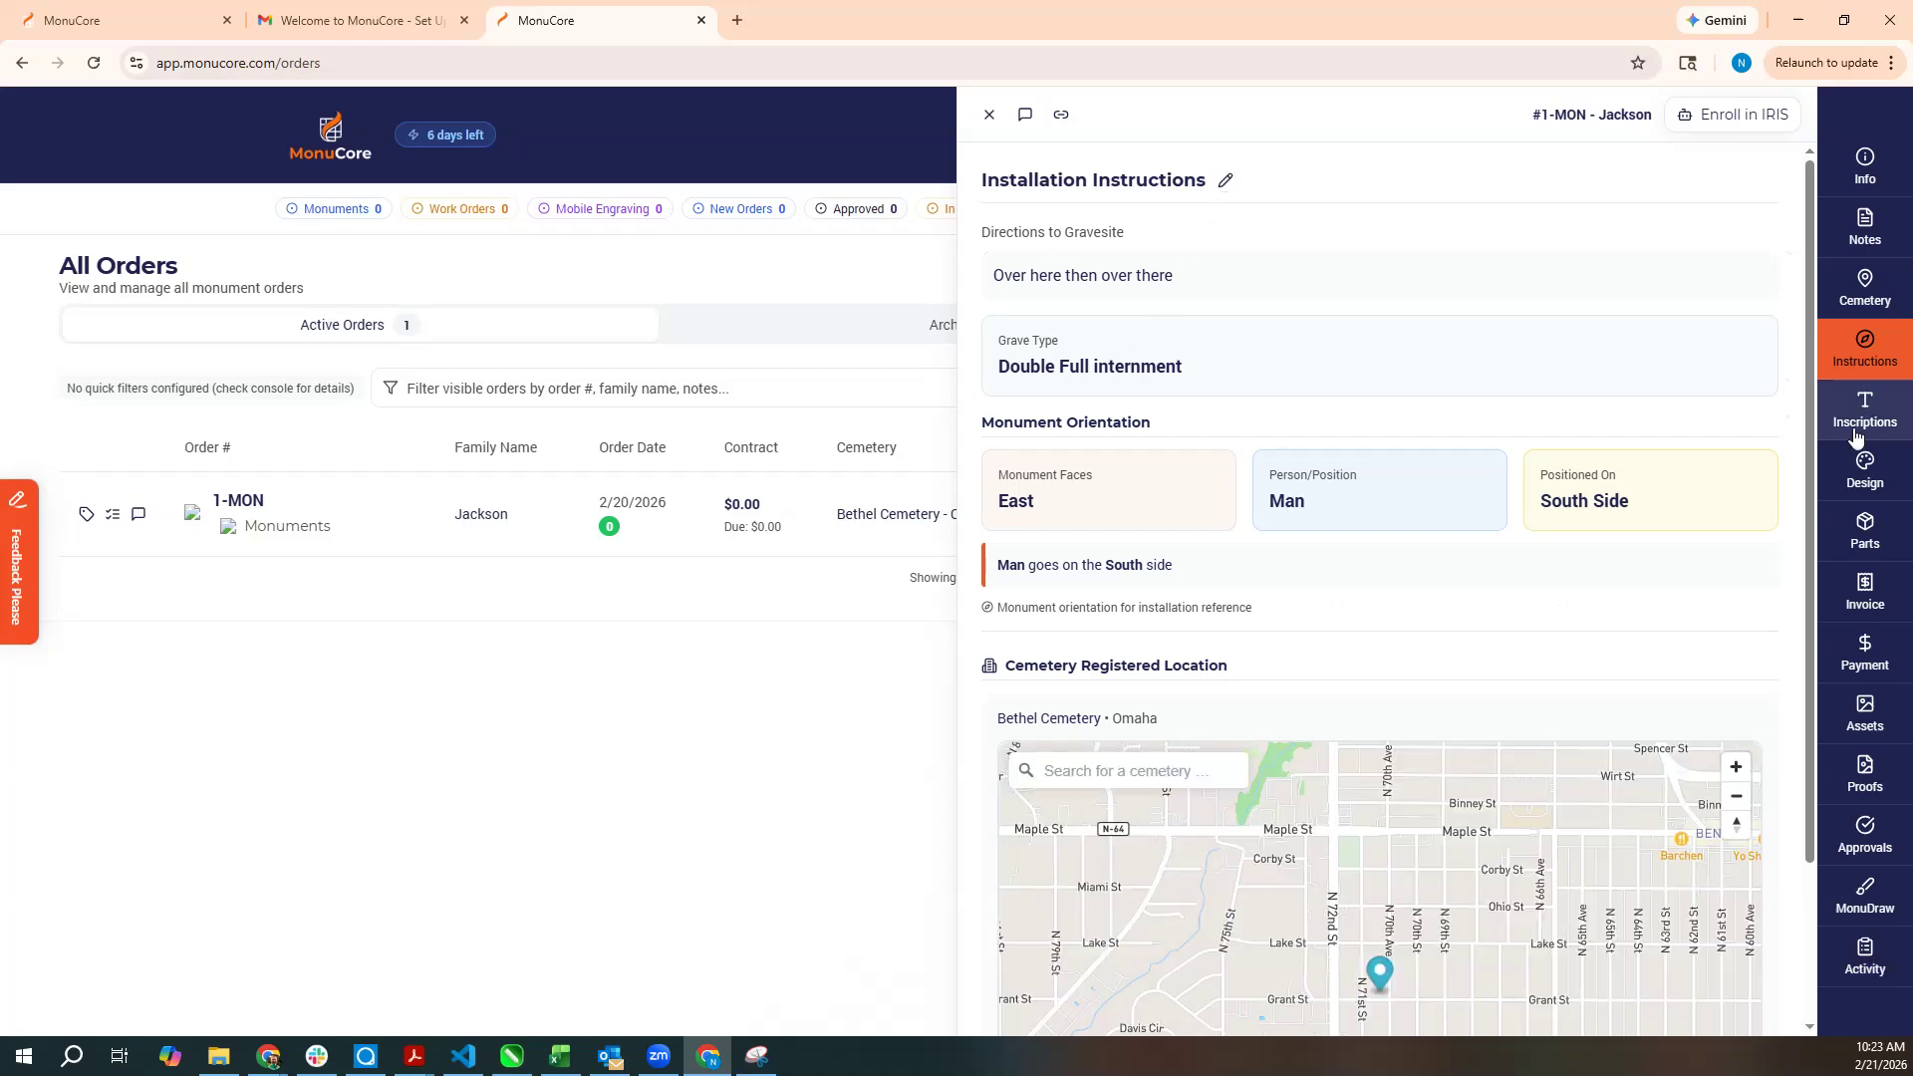
Edit the order's inscriptions and enter the first names for the individual and companion inscriptions.
{"action": "left_click", "coordinate": [1865, 431]}
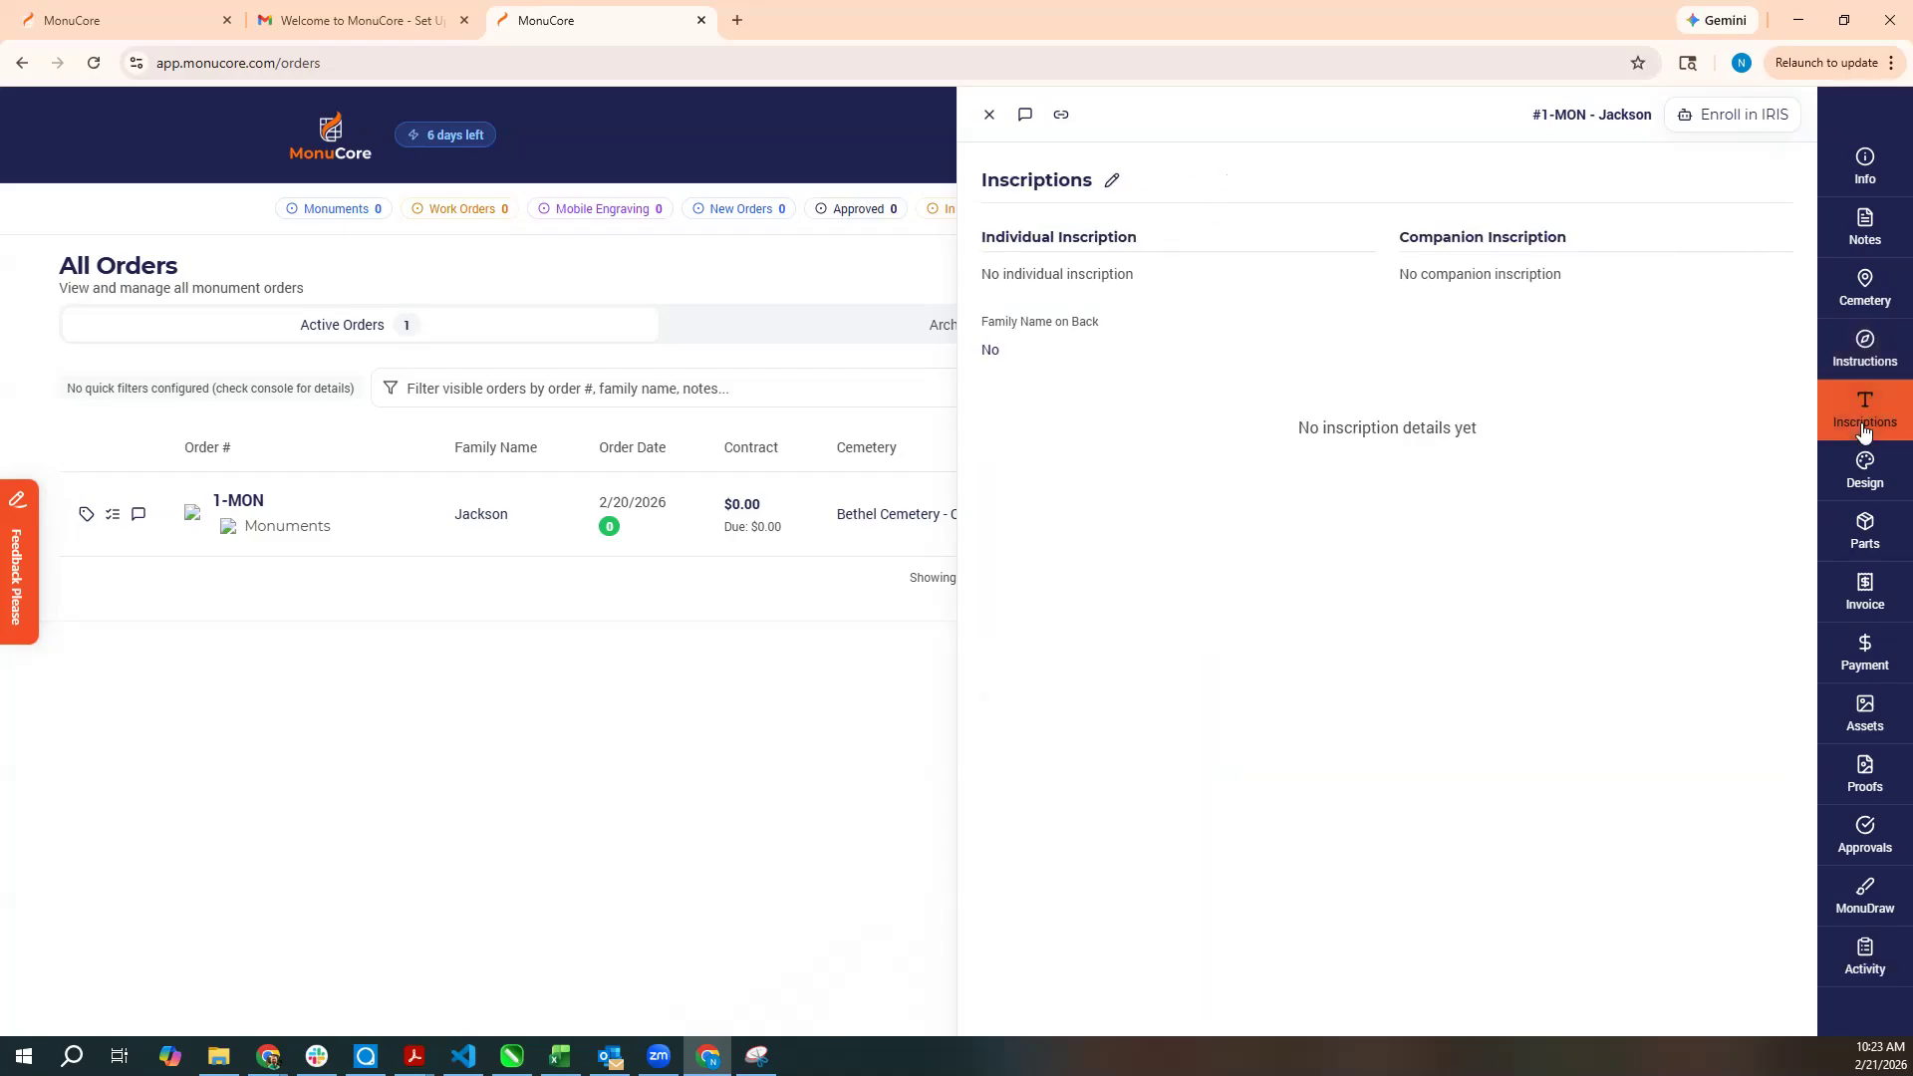
{"action": "left_click", "coordinate": [1109, 181]}
{"action": "left_click", "coordinate": [1106, 308]}
{"action": "left_click", "coordinate": [1431, 308]}
{"action": "left_click", "coordinate": [1055, 308]}
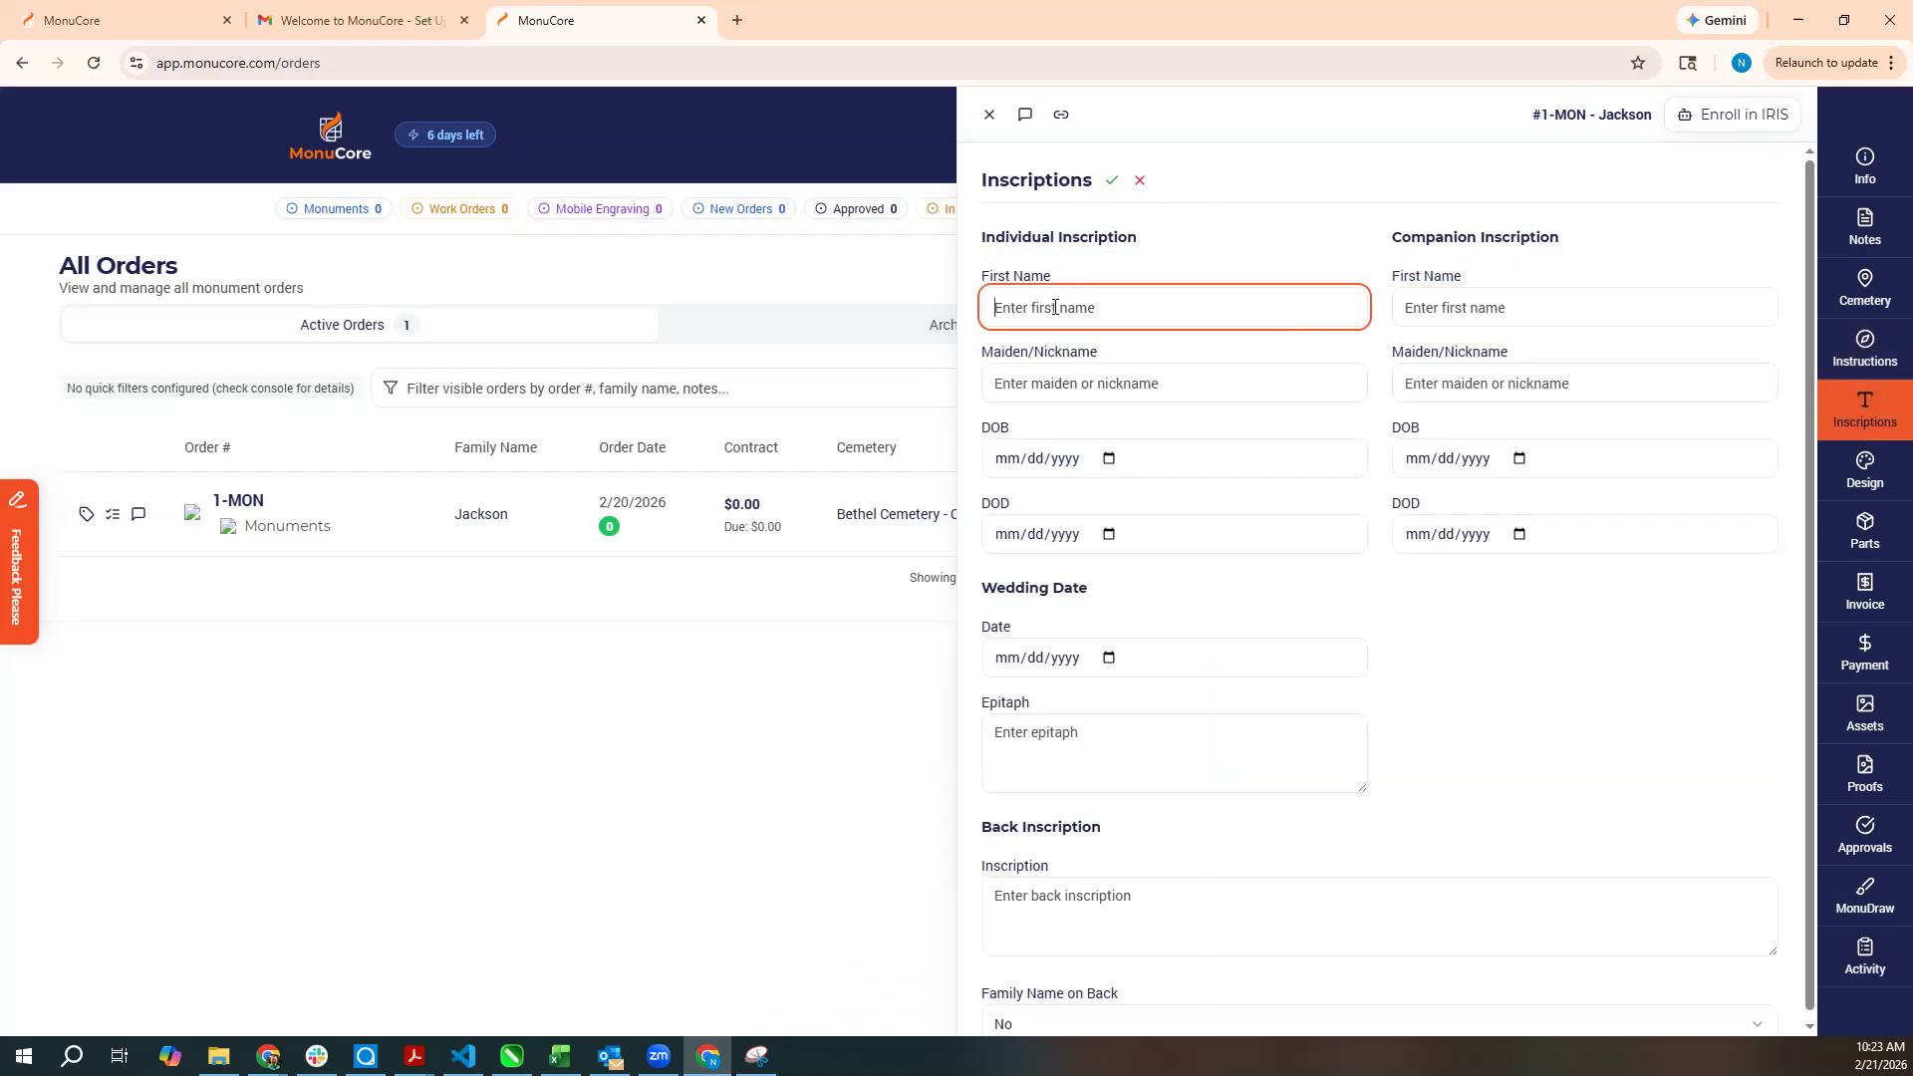
{"action": "type", "text": "Bob"}
{"action": "key", "text": "Tab"}
{"action": "left_click", "coordinate": [1494, 303]}
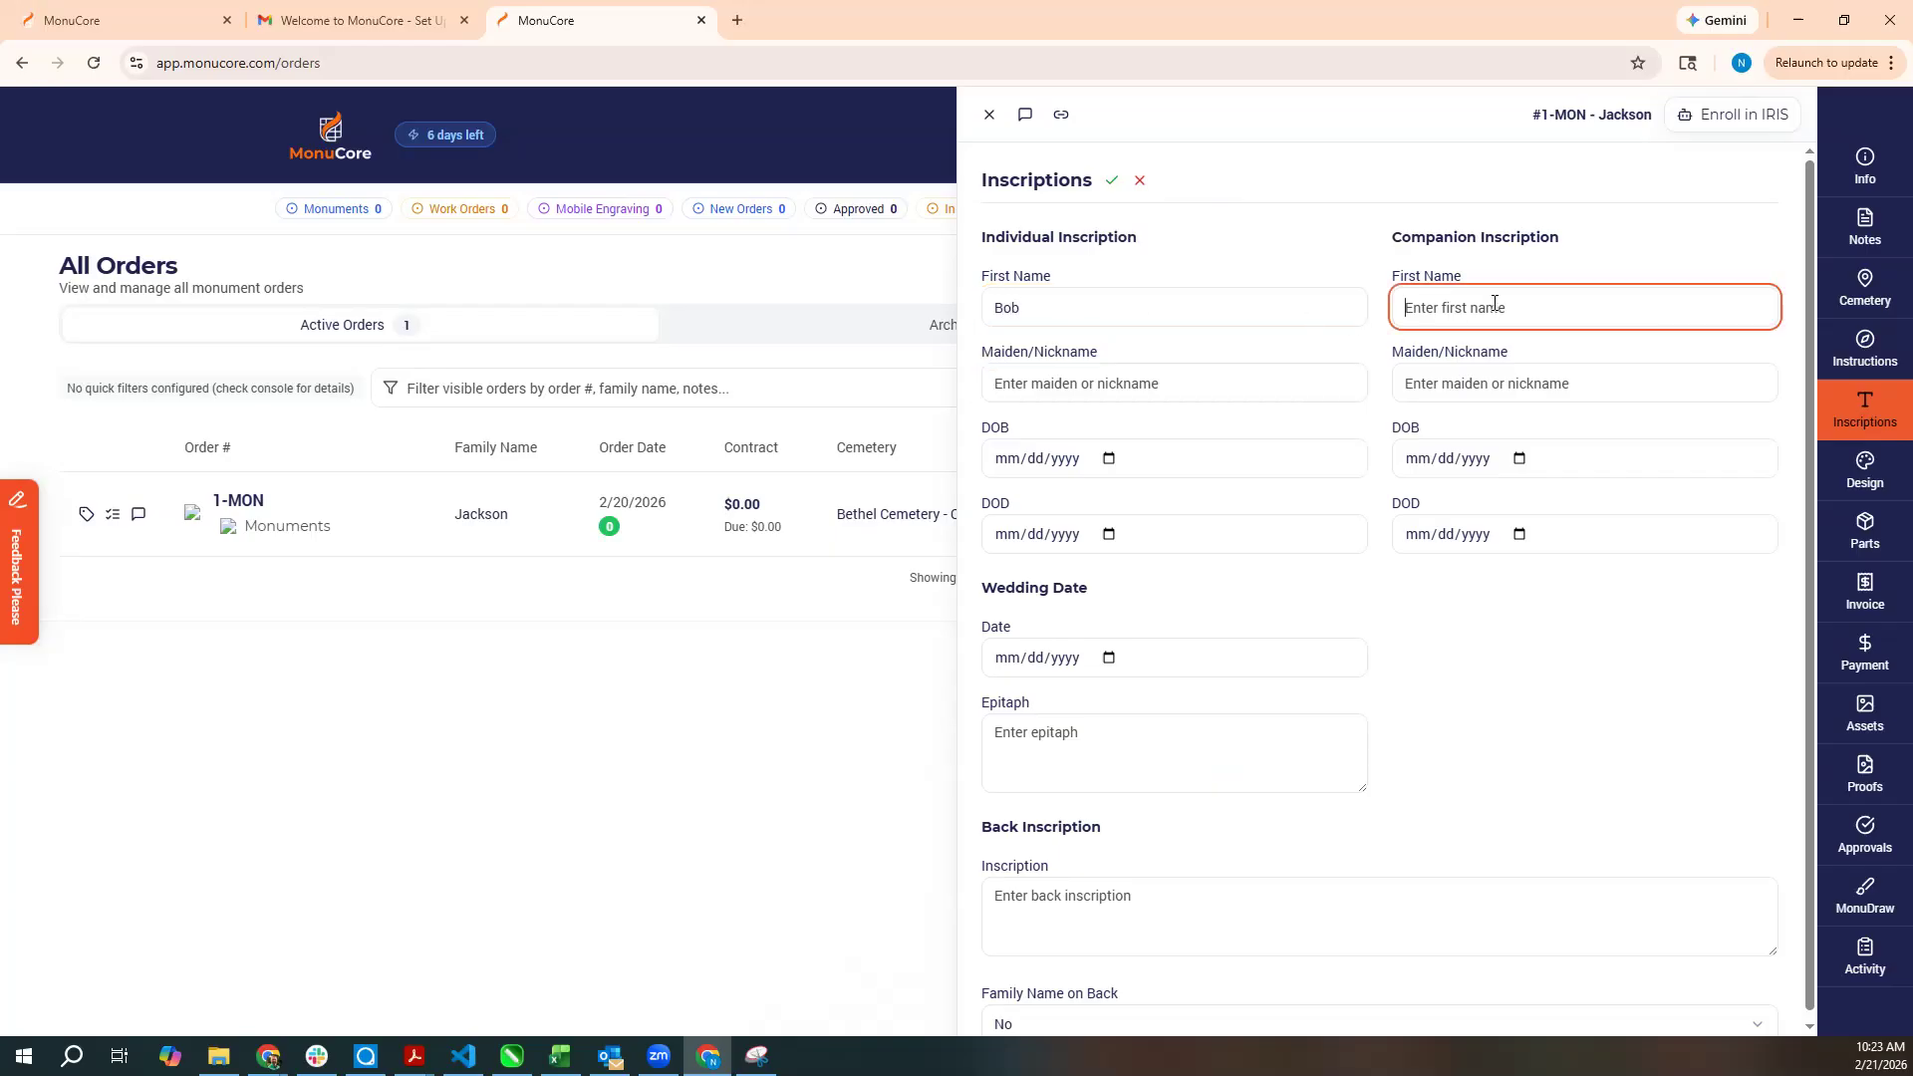
{"action": "type", "text": "Sally"}
Enter the date of birth for the individual inscription.
{"action": "left_click", "coordinate": [1111, 460]}
{"action": "left_click", "coordinate": [1108, 459]}
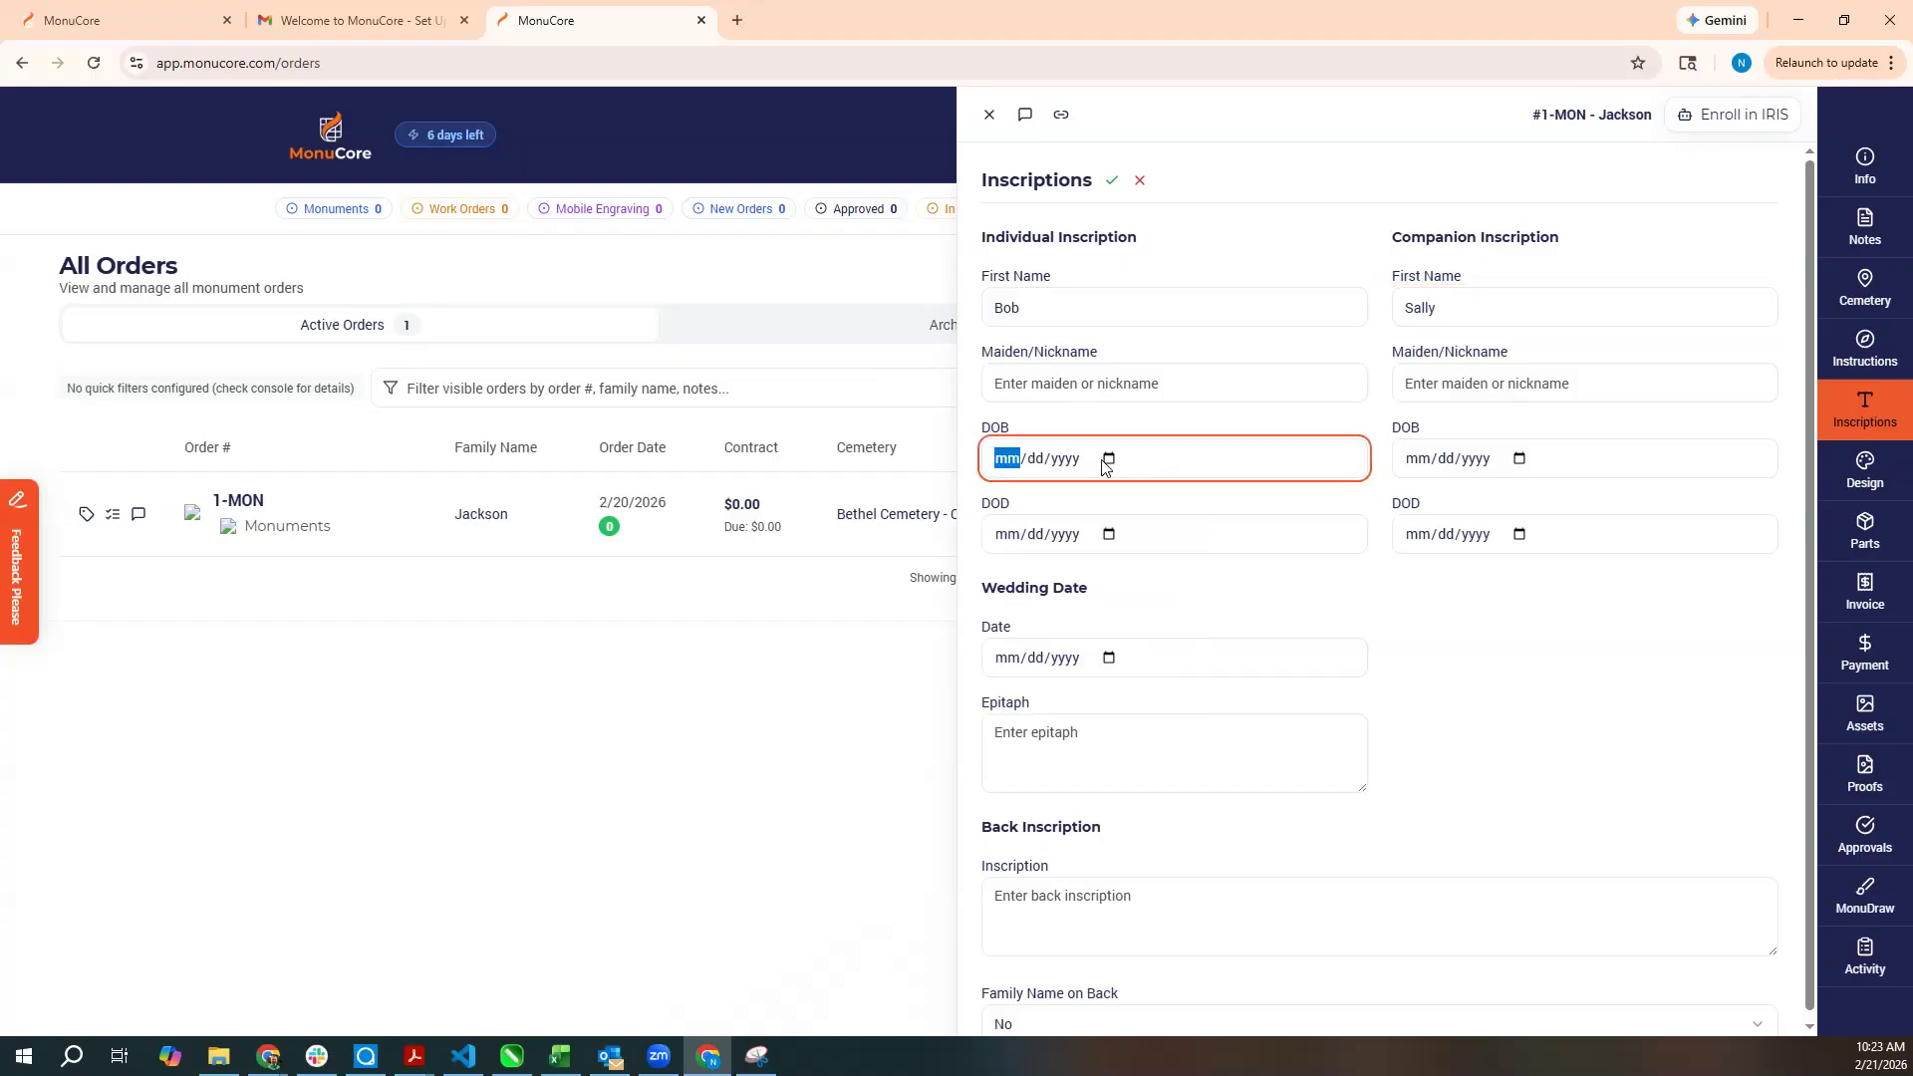
{"action": "type", "text": "10/15/1955"}
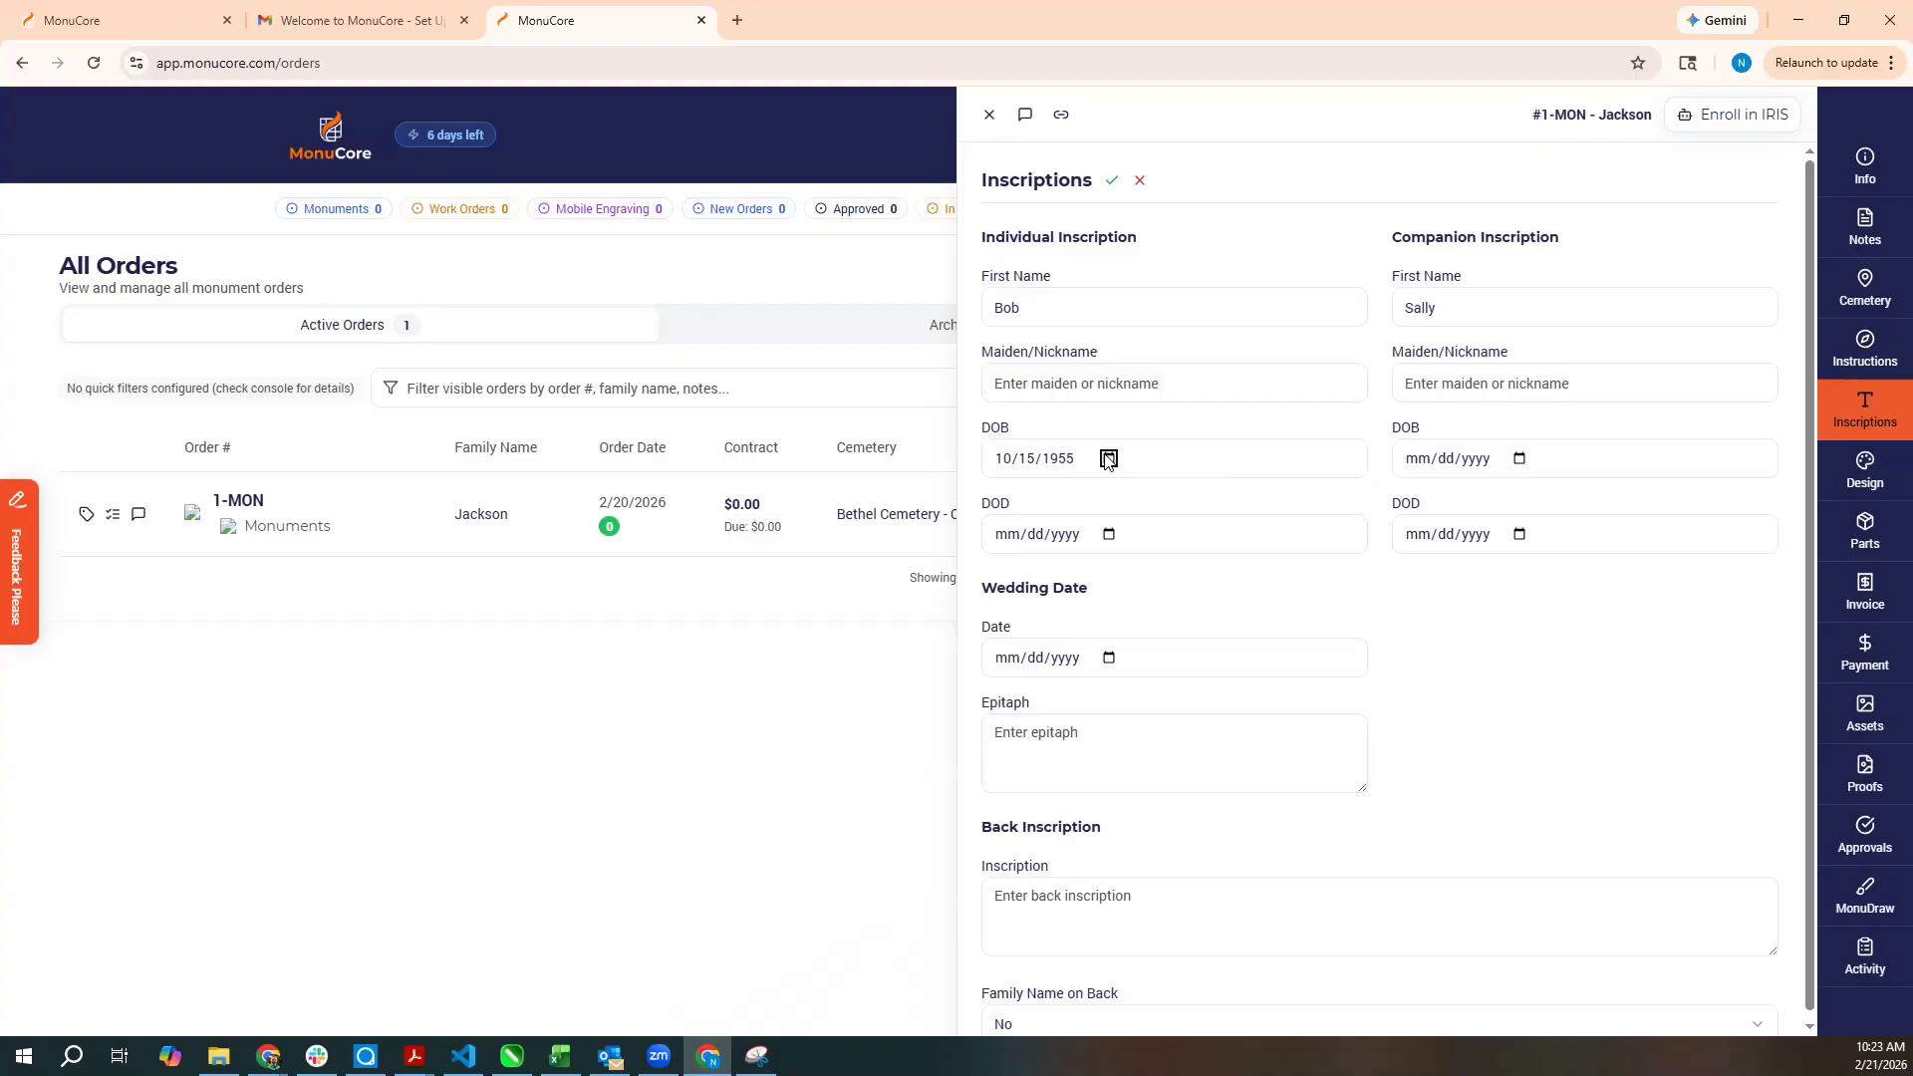
Set the wedding date to 02/08/2019 and save the inscriptions.
{"action": "scroll", "coordinate": [1335, 539], "scroll_direction": "down", "scroll_amount": 1}
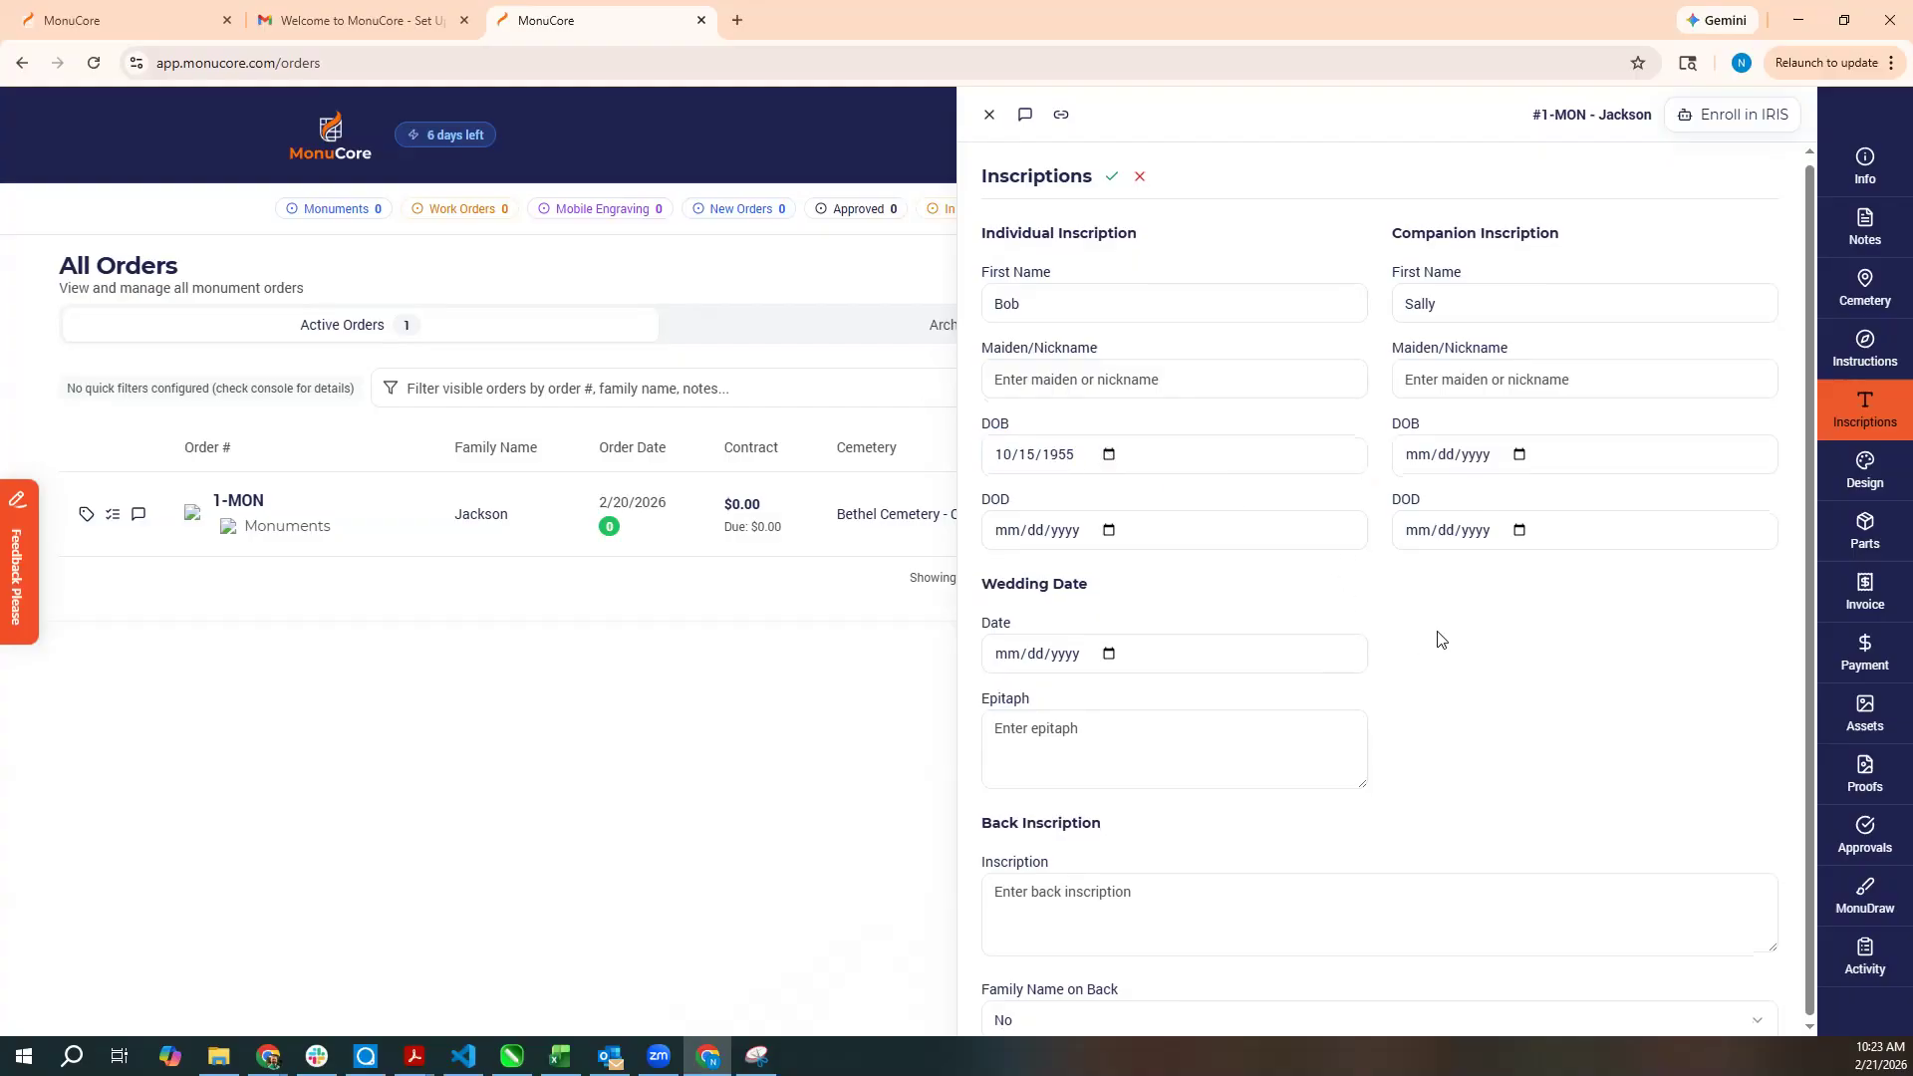
{"action": "left_click", "coordinate": [1110, 651]}
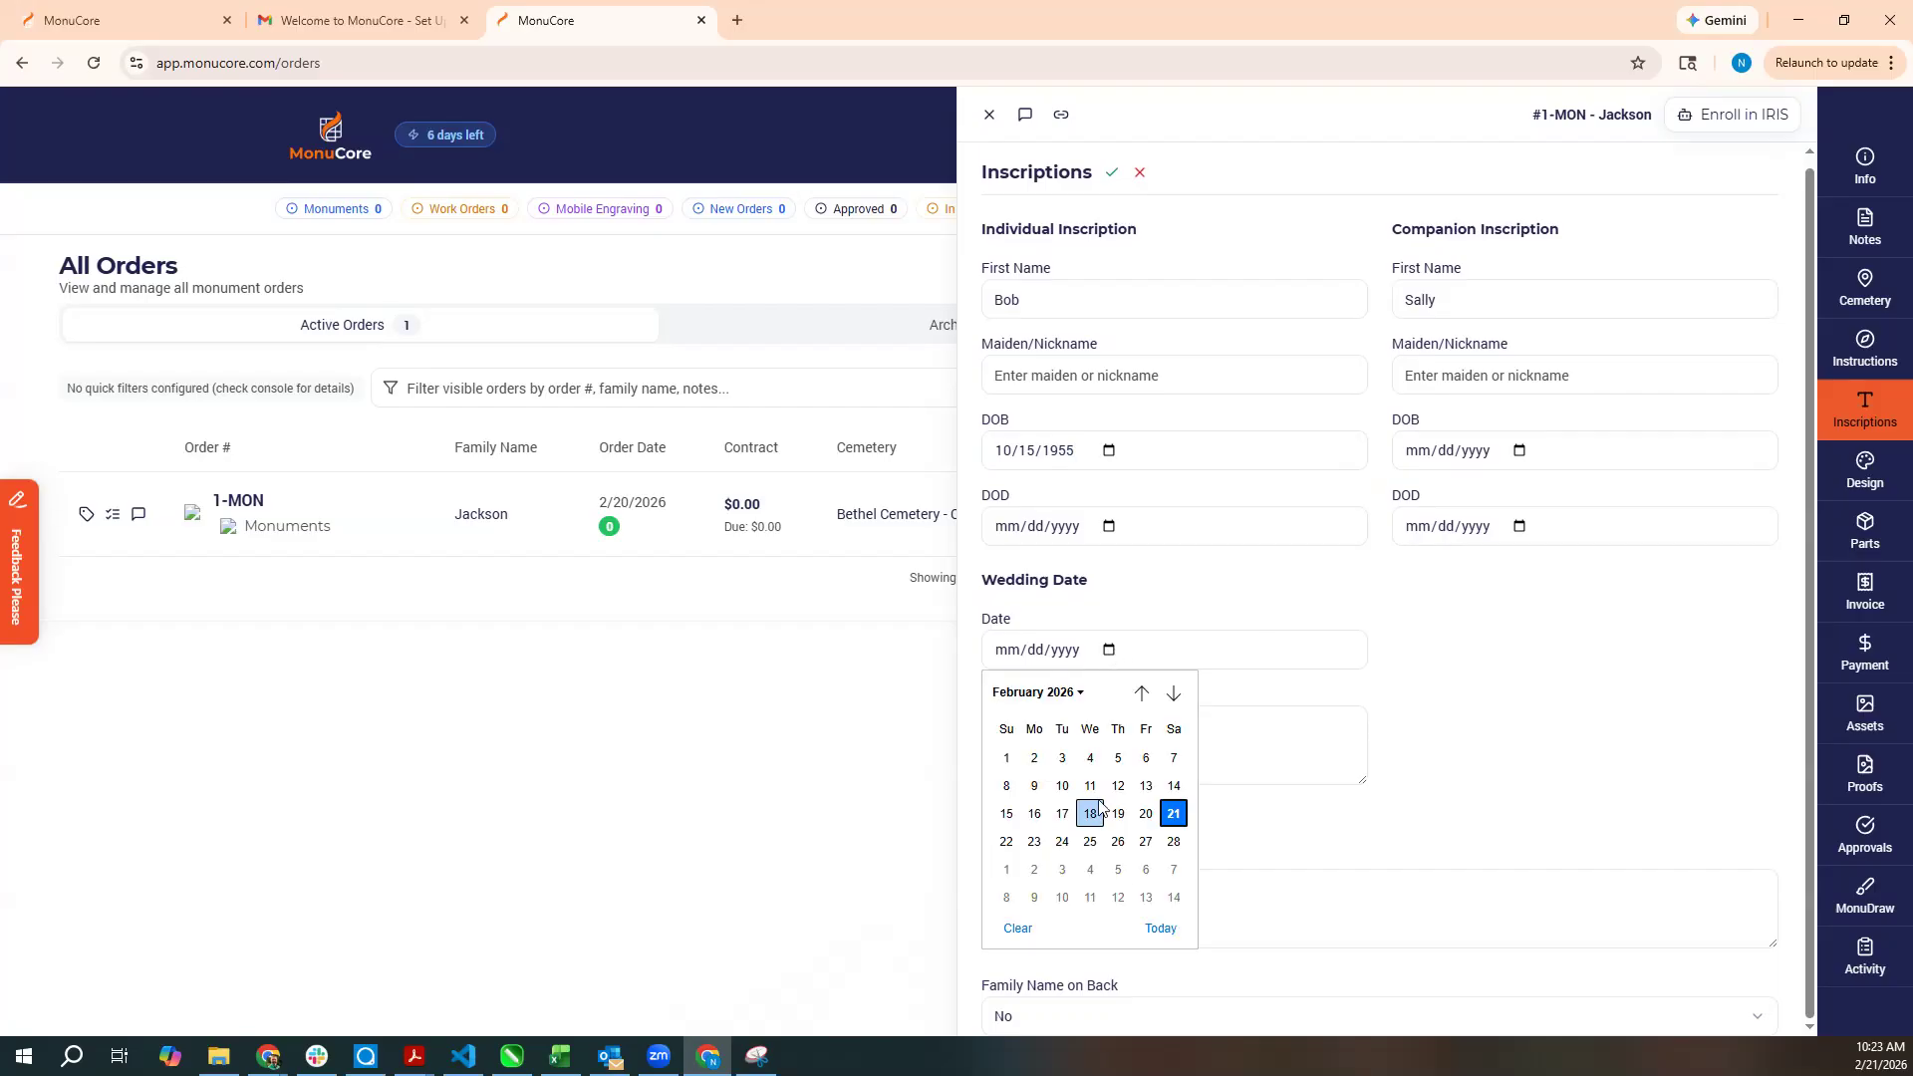
{"action": "left_click", "coordinate": [1058, 699]}
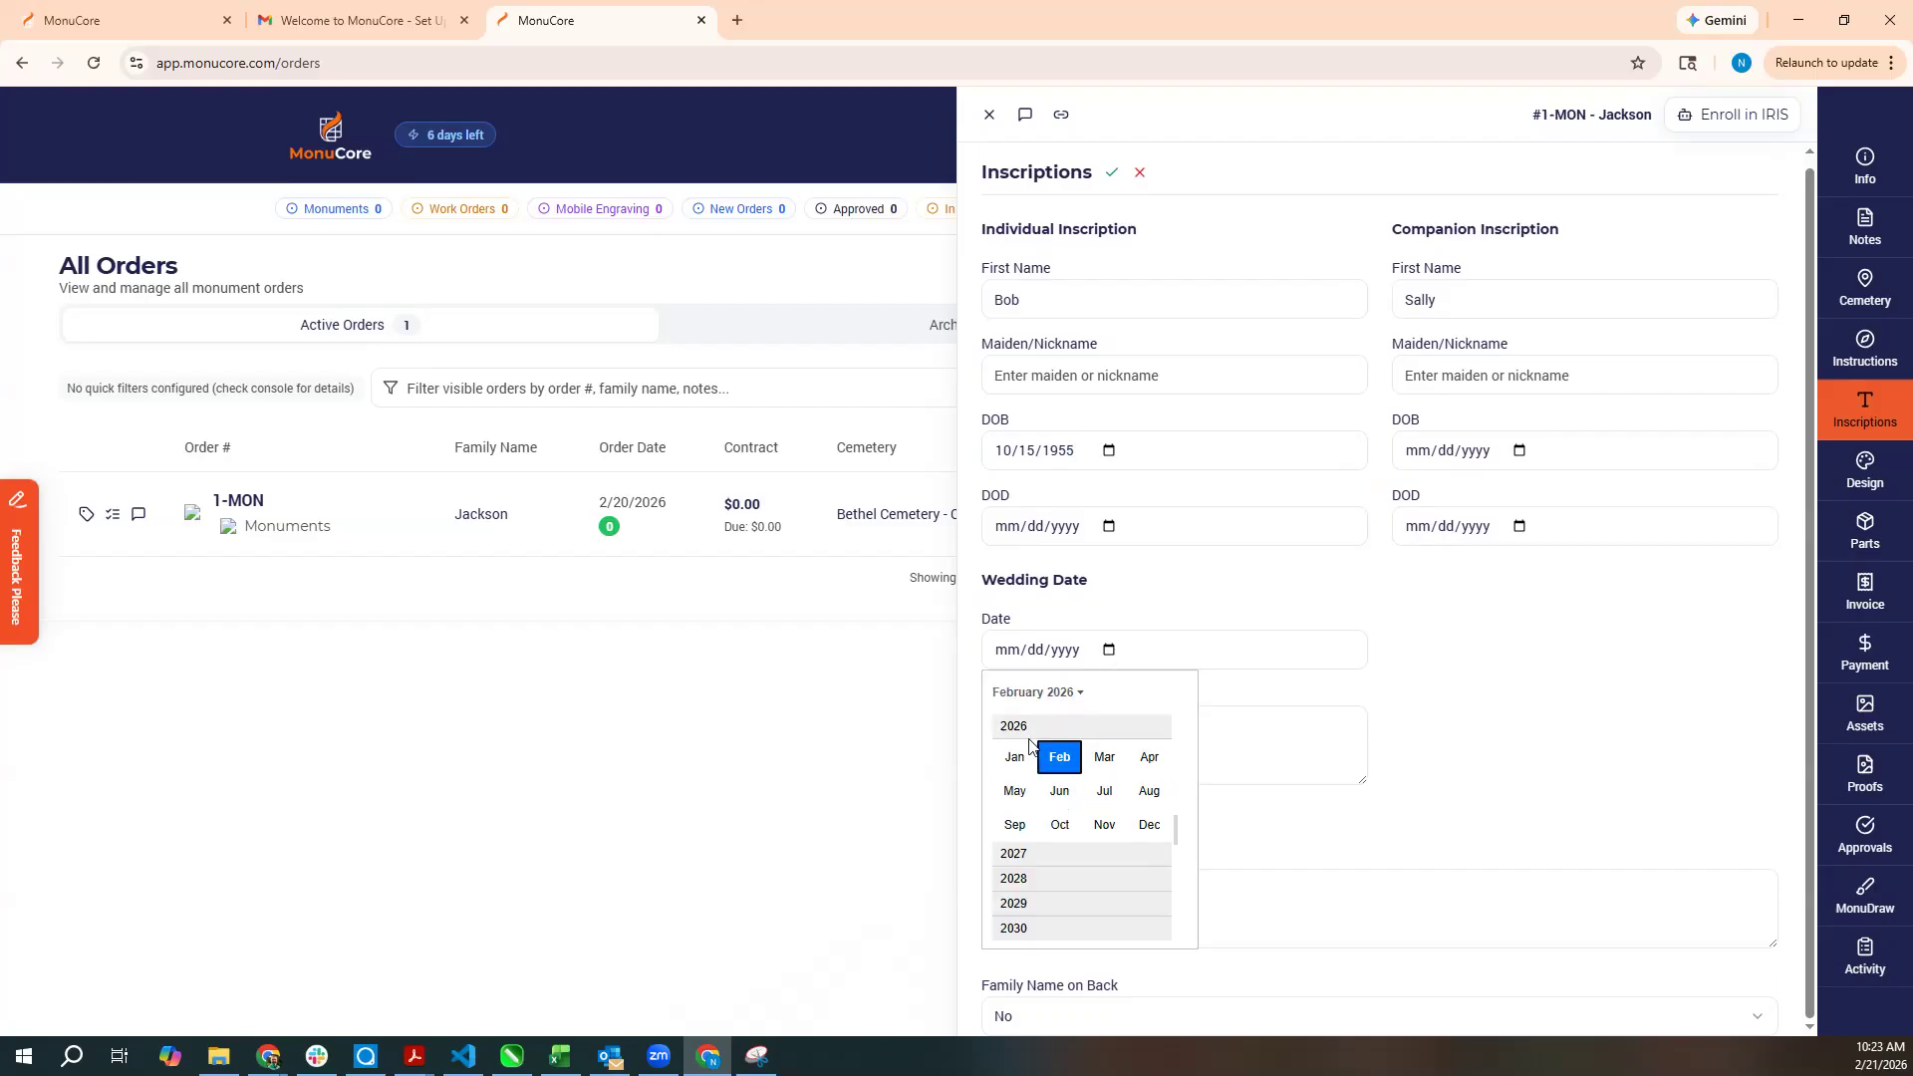
{"action": "scroll", "coordinate": [1073, 773], "scroll_direction": "up", "scroll_amount": 5}
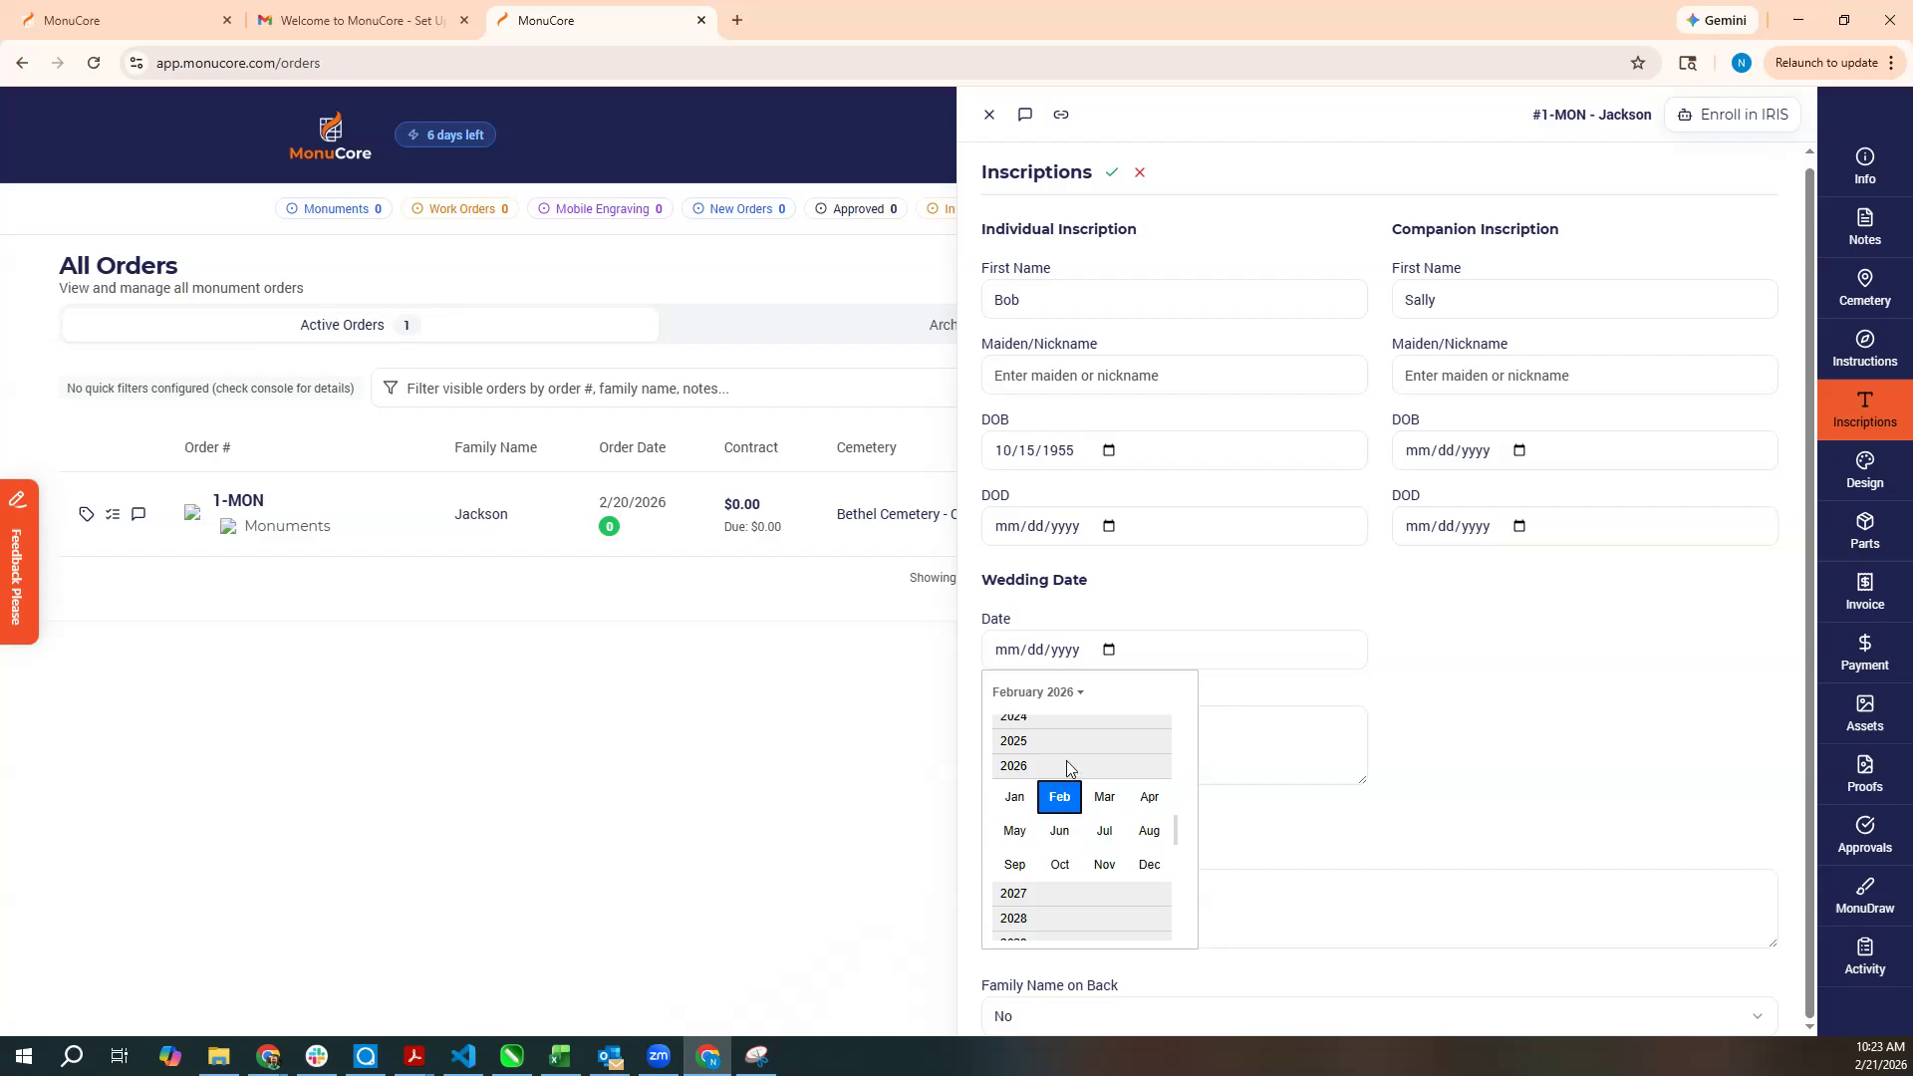
{"action": "left_click", "coordinate": [1068, 744]}
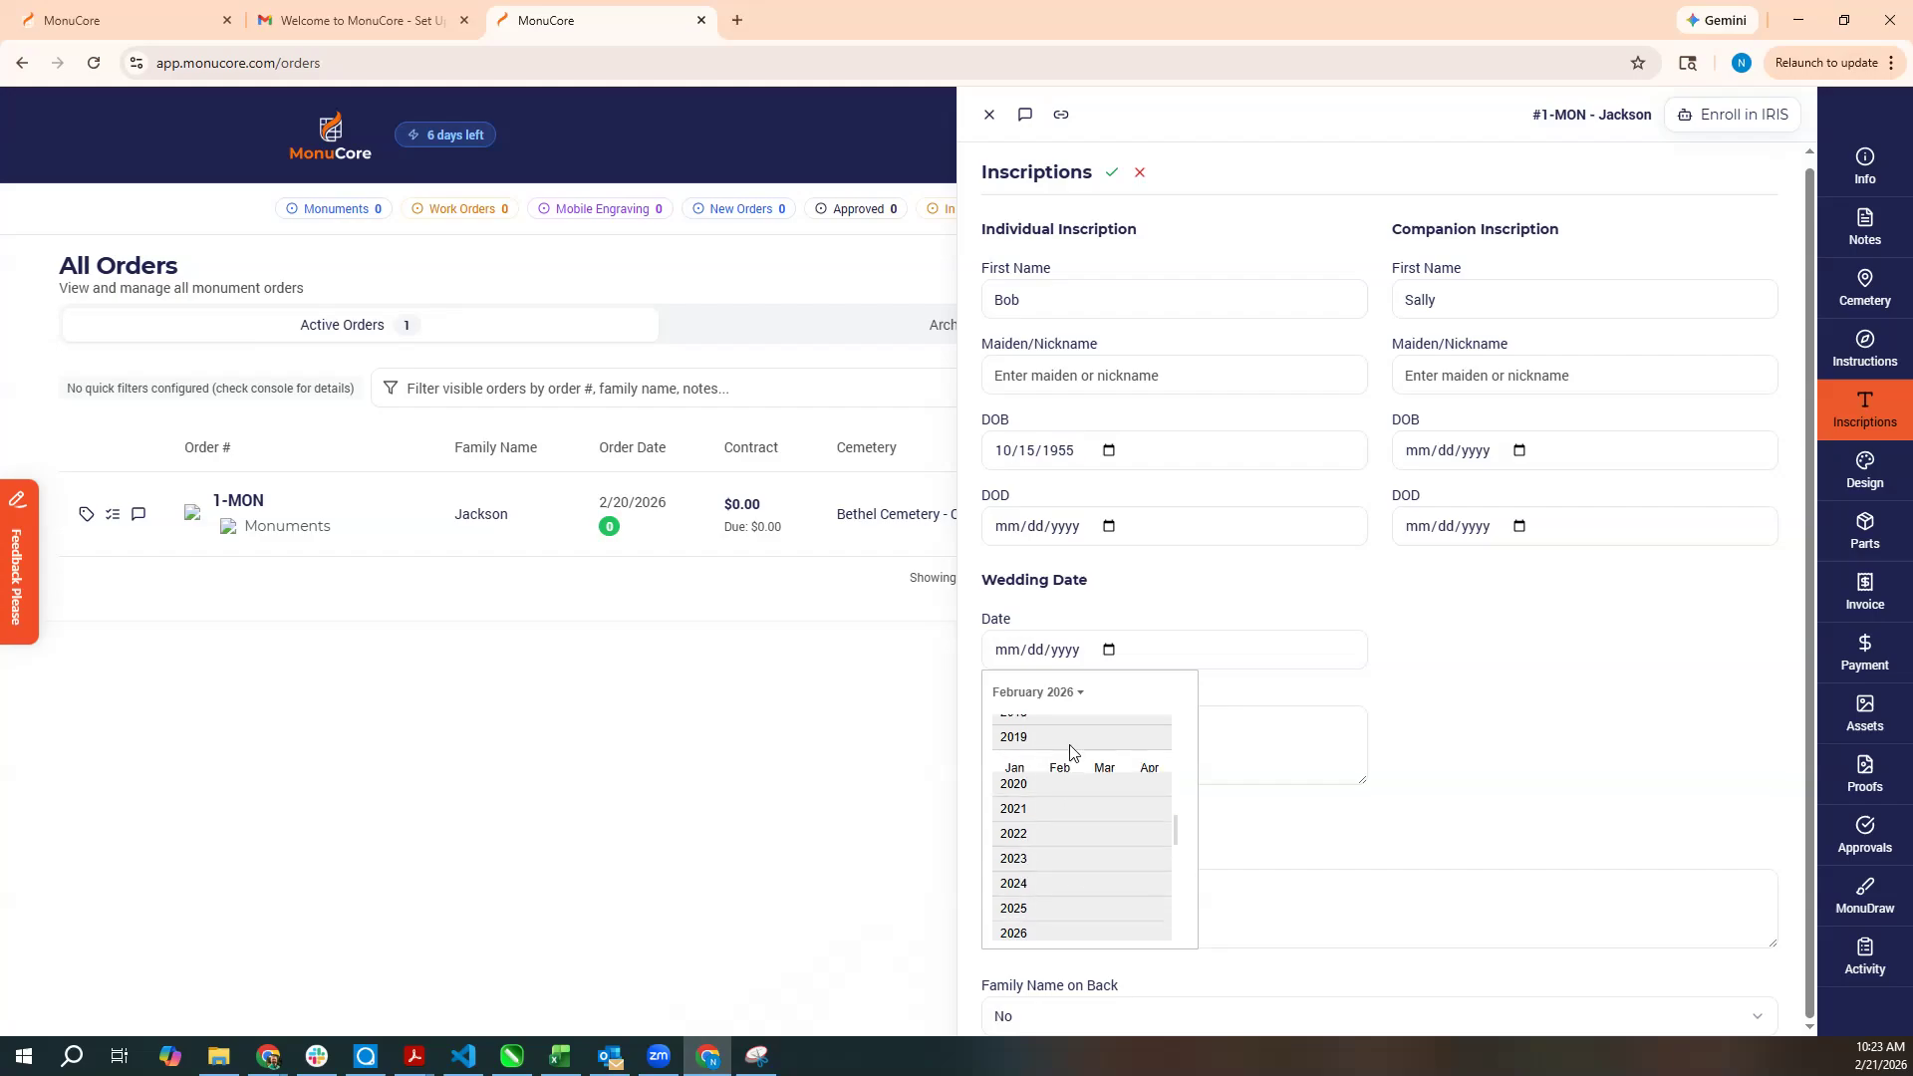
{"action": "left_click", "coordinate": [1060, 759]}
{"action": "left_click", "coordinate": [1146, 785]}
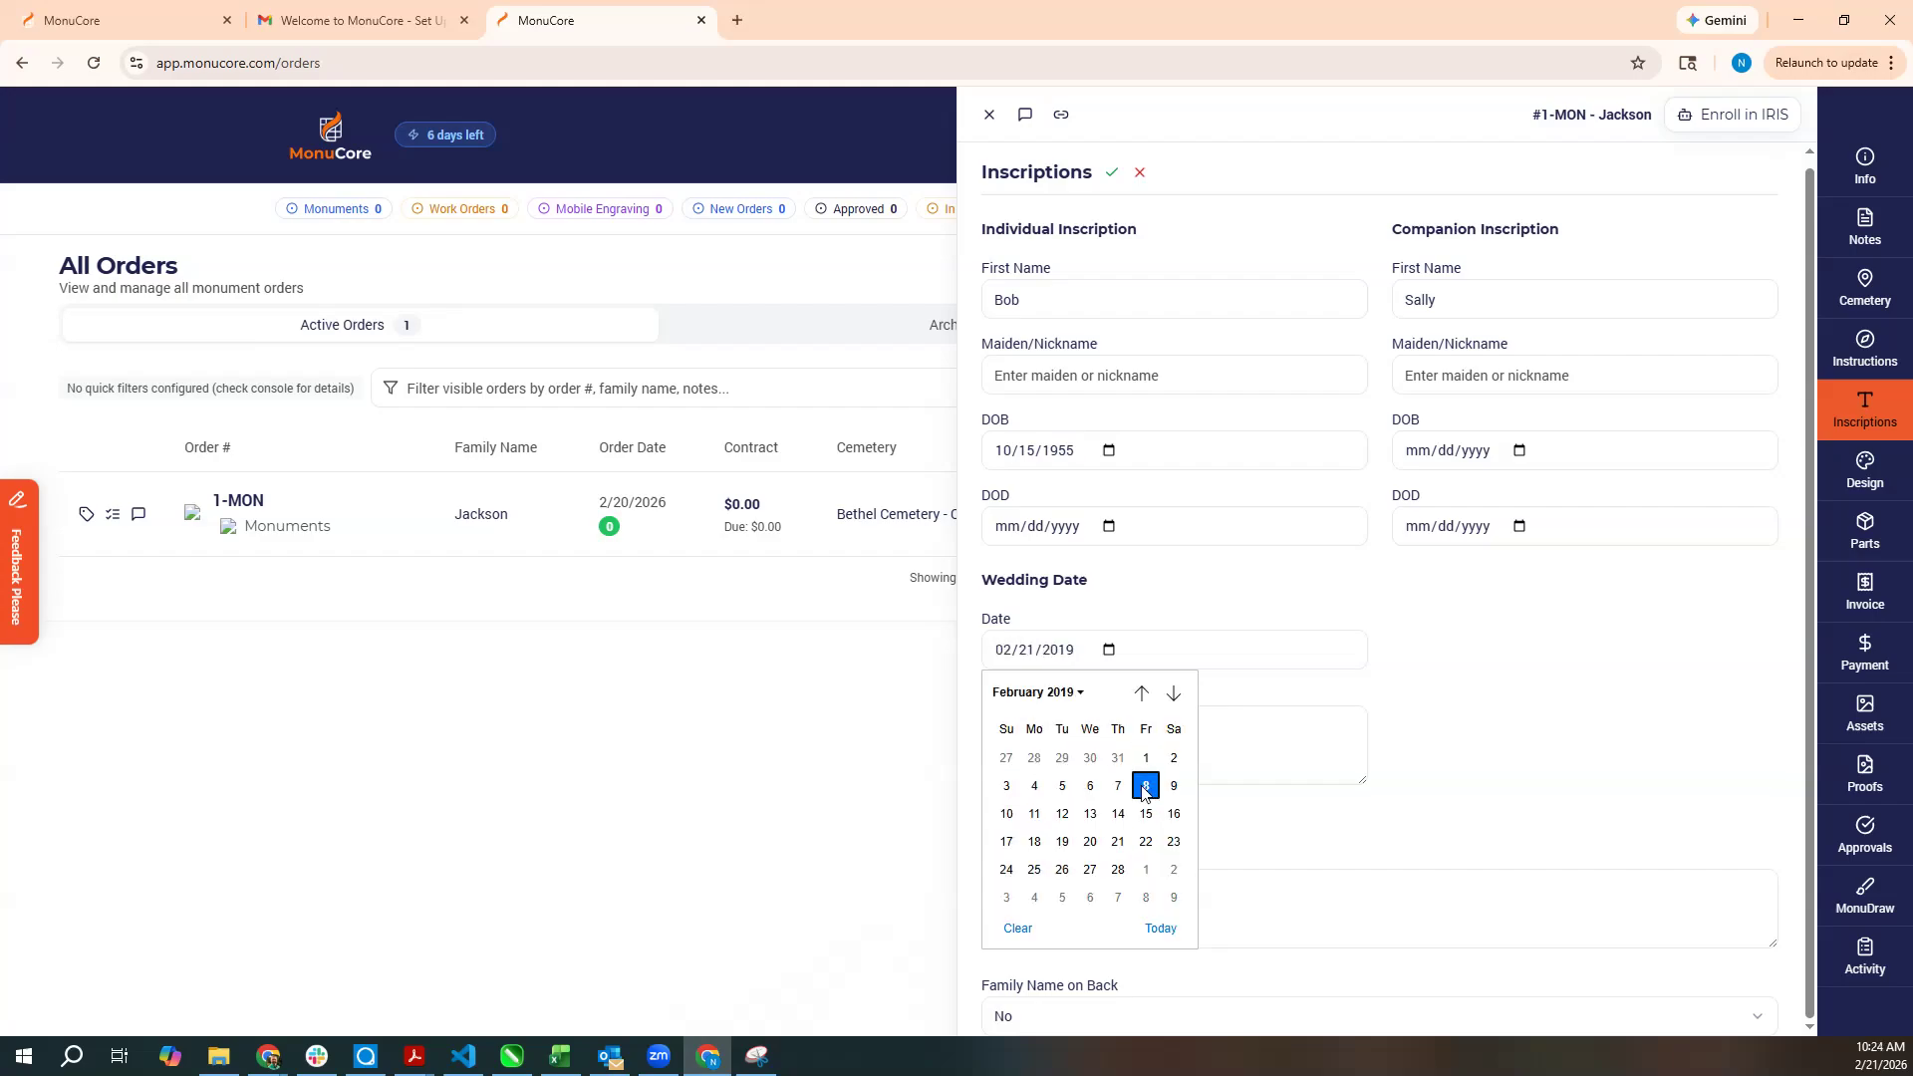
{"action": "left_click", "coordinate": [1197, 762]}
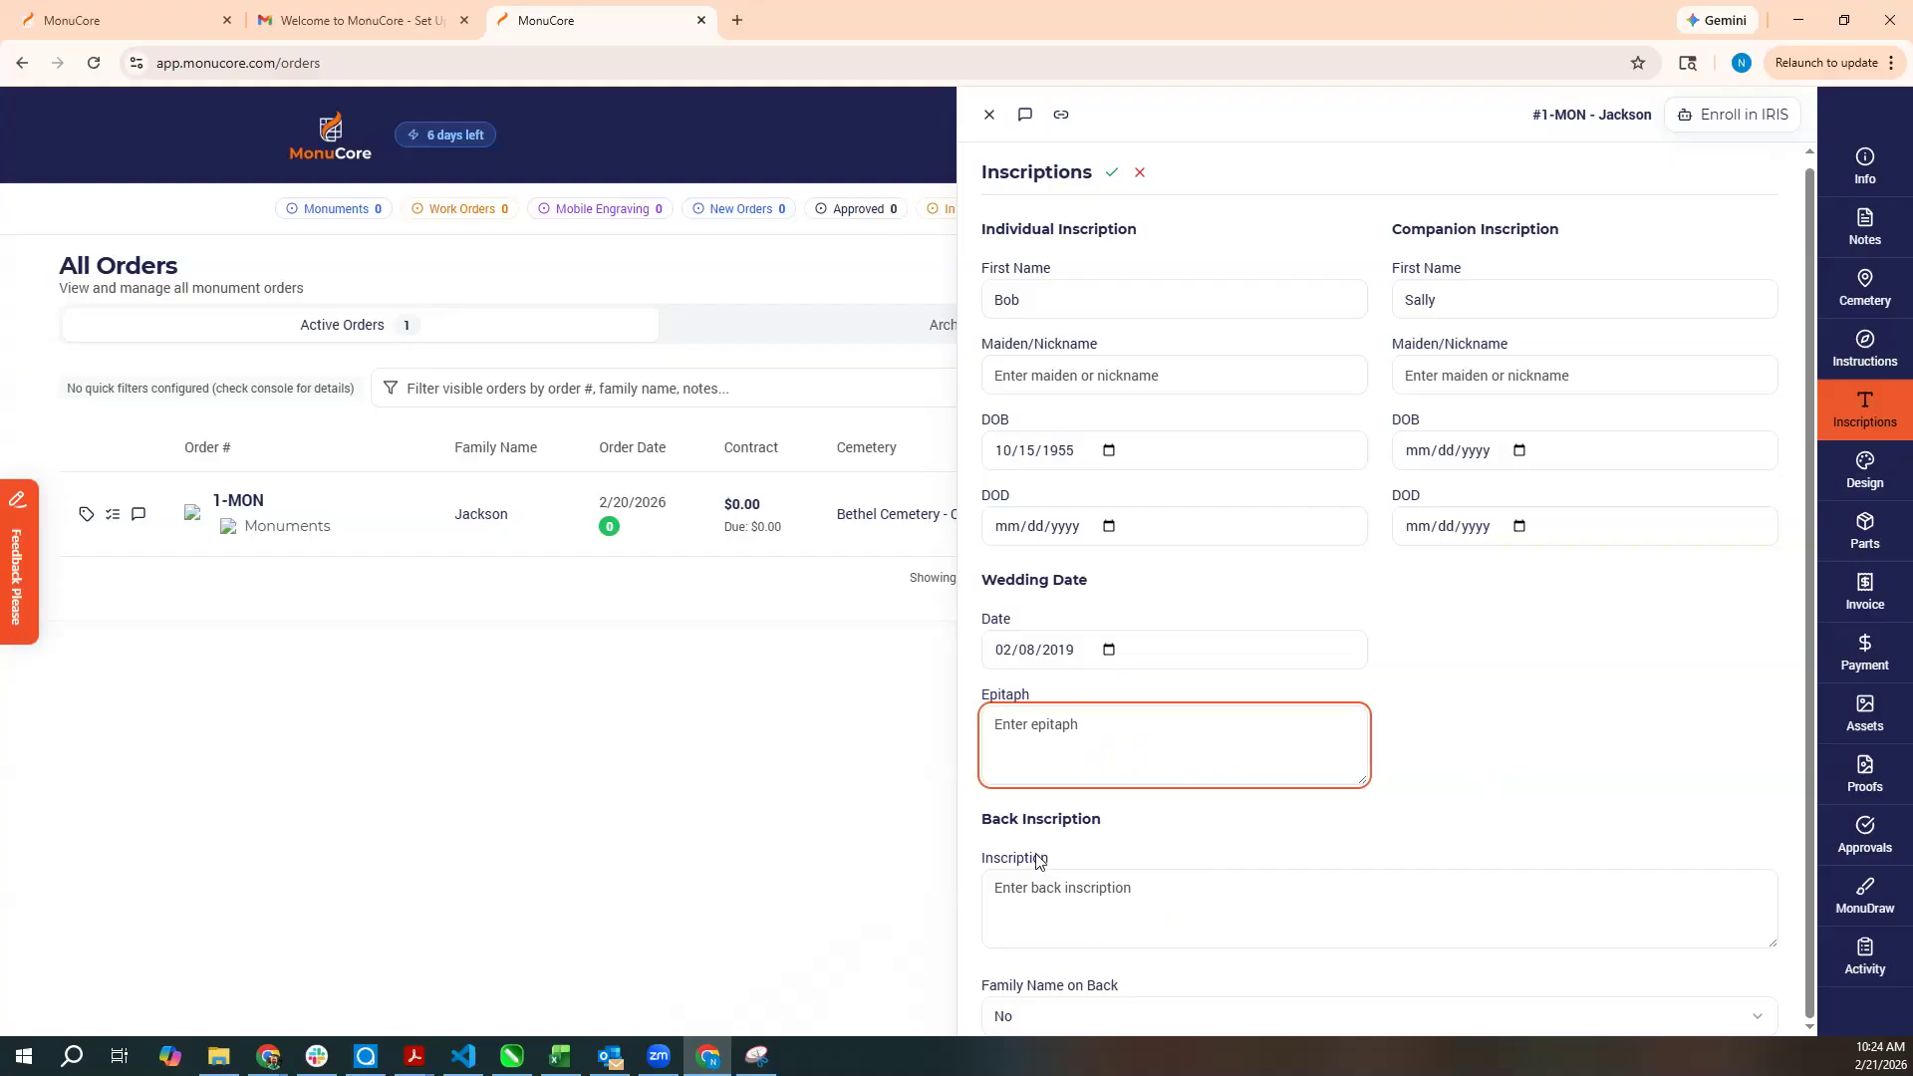
{"action": "left_click", "coordinate": [1174, 911]}
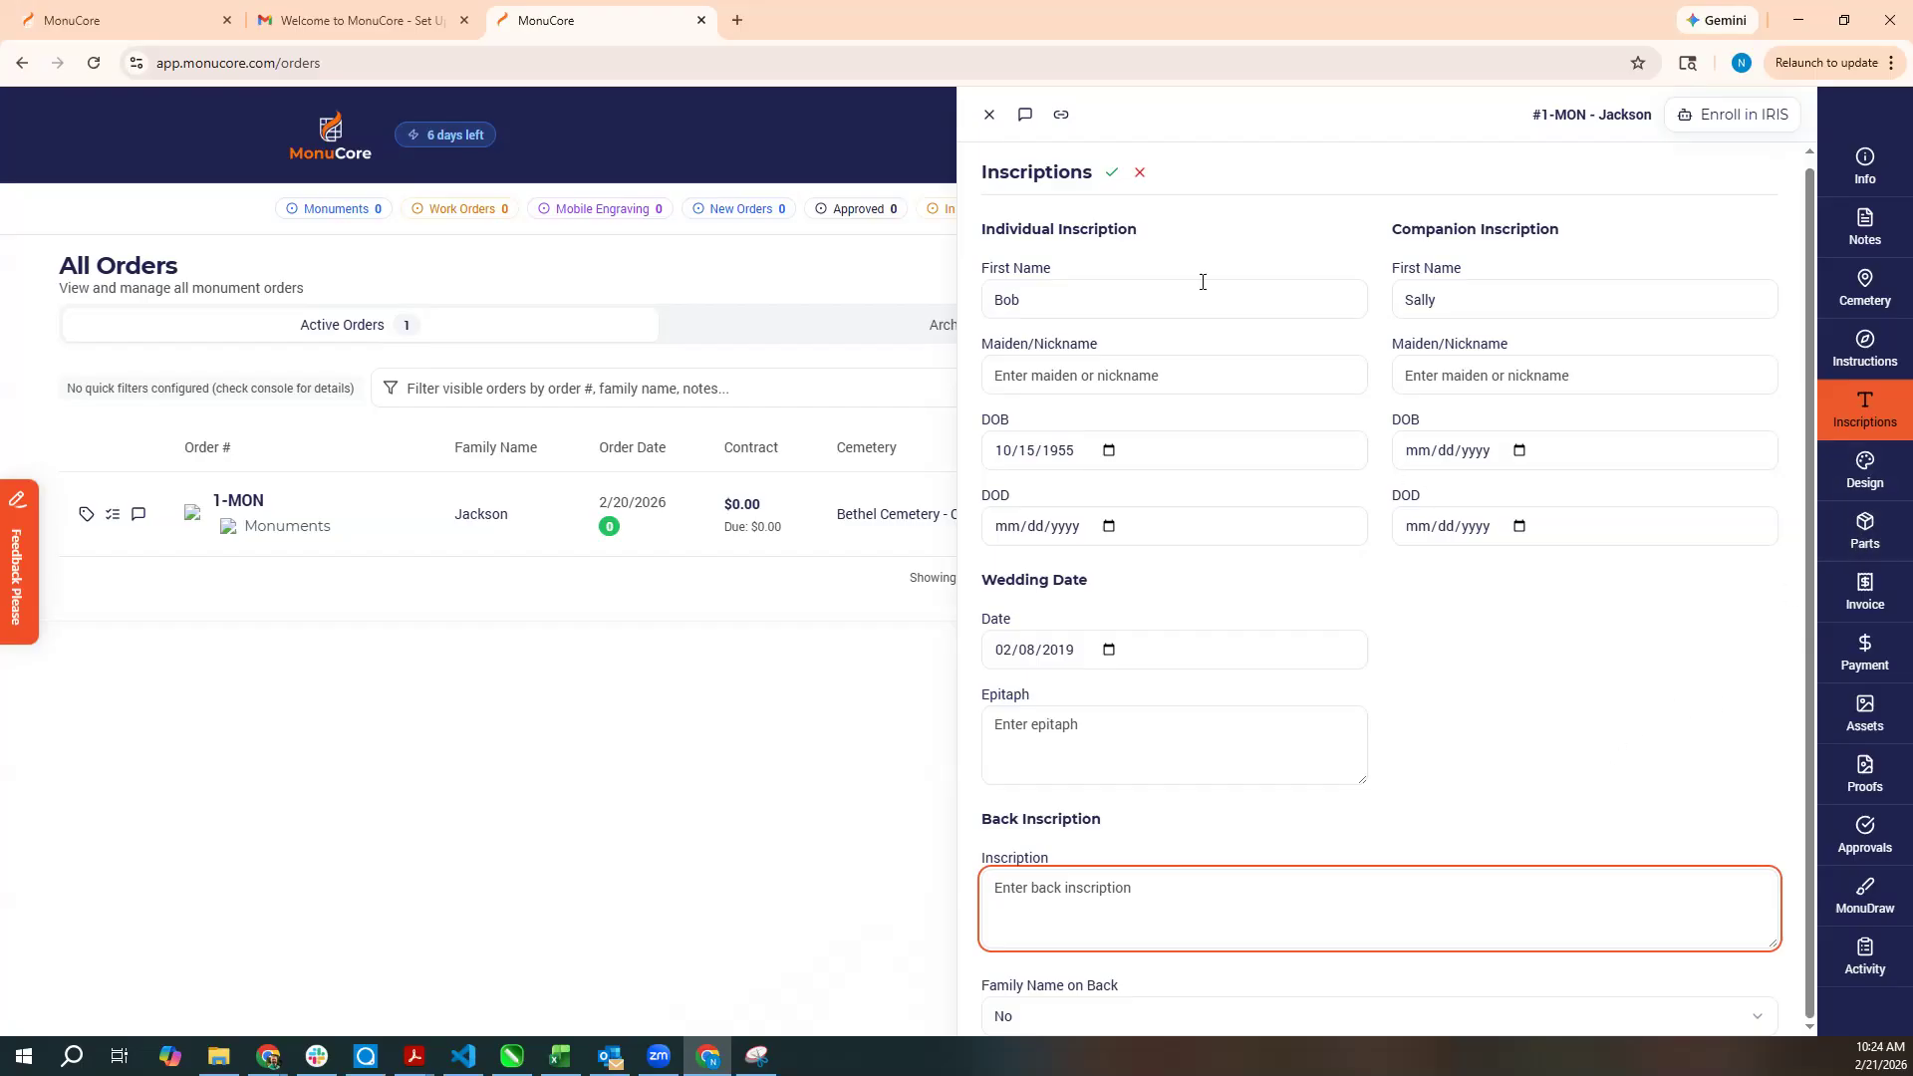
{"action": "left_click", "coordinate": [1112, 172]}
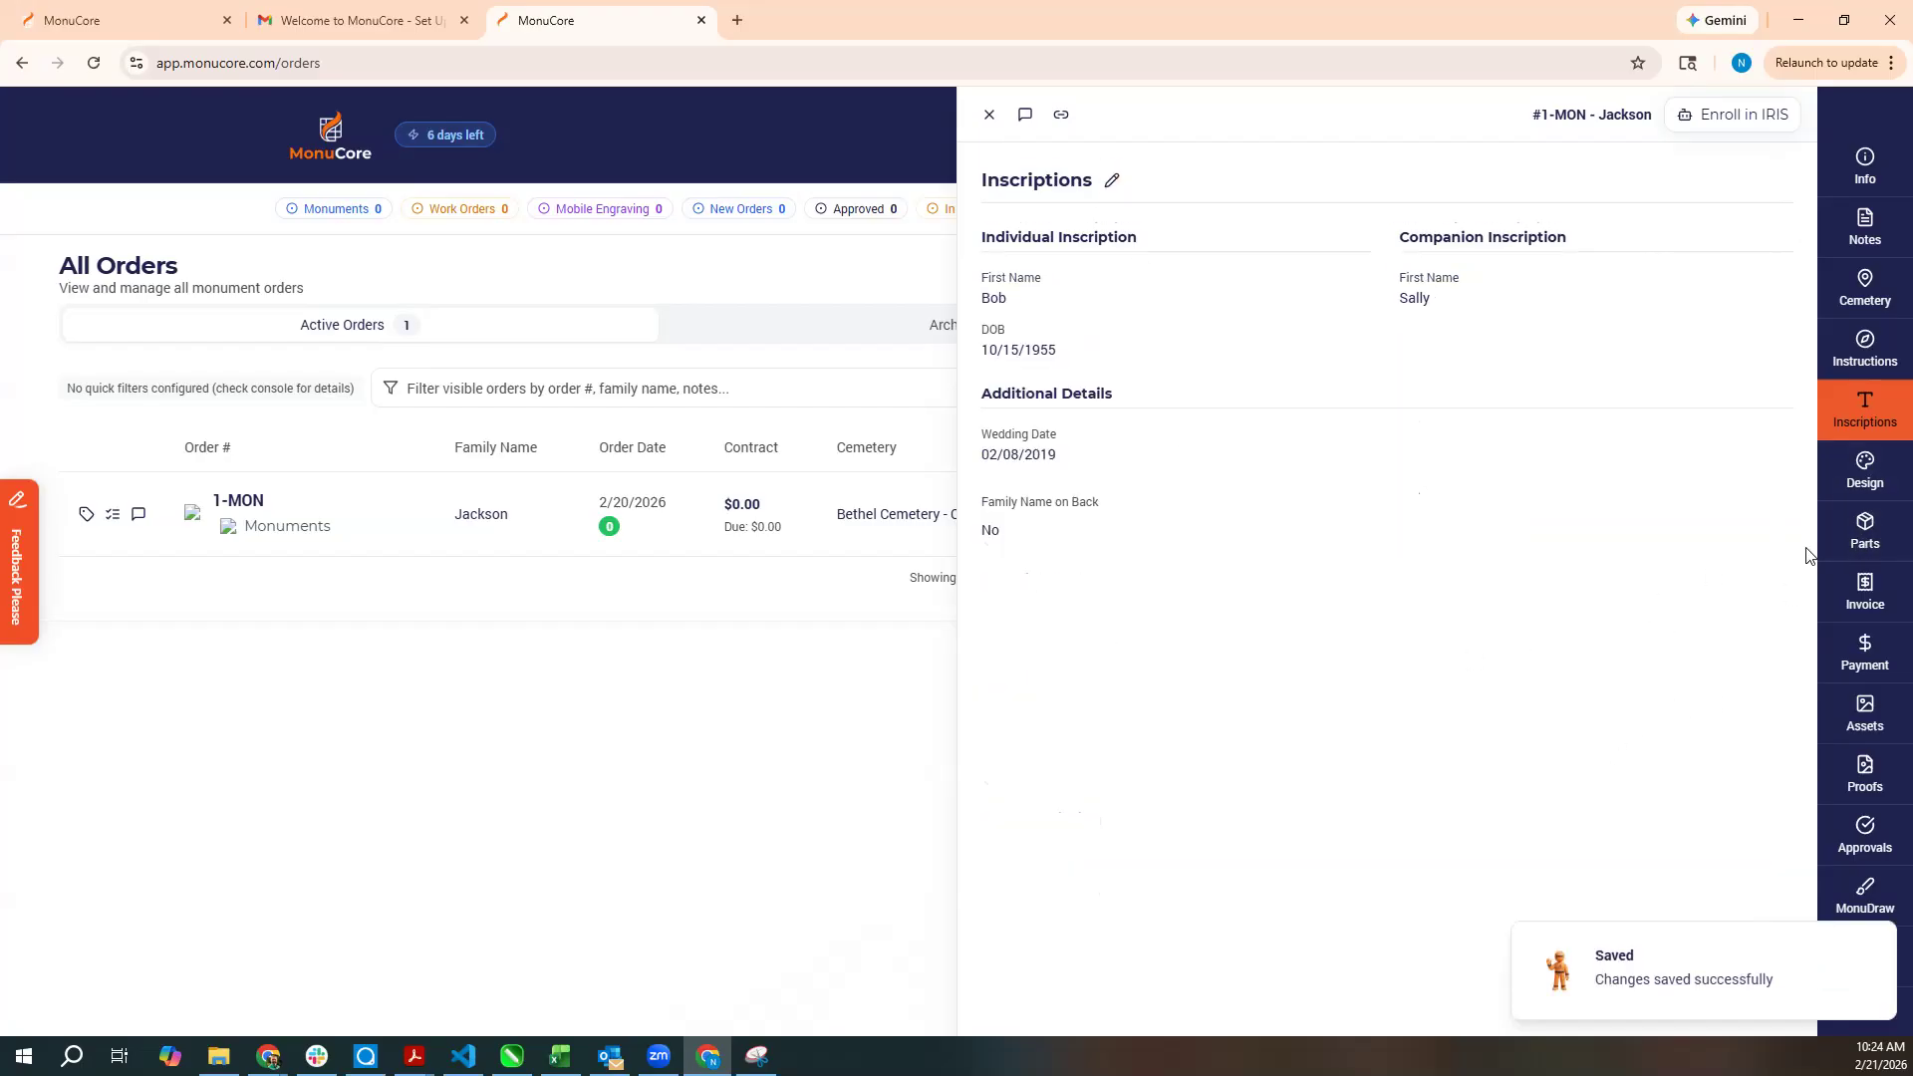
In the order's design details, enter design ID DM-4354 and the design note "Change the rose to a dogwood.", and save them.
{"action": "left_click", "coordinate": [1865, 474]}
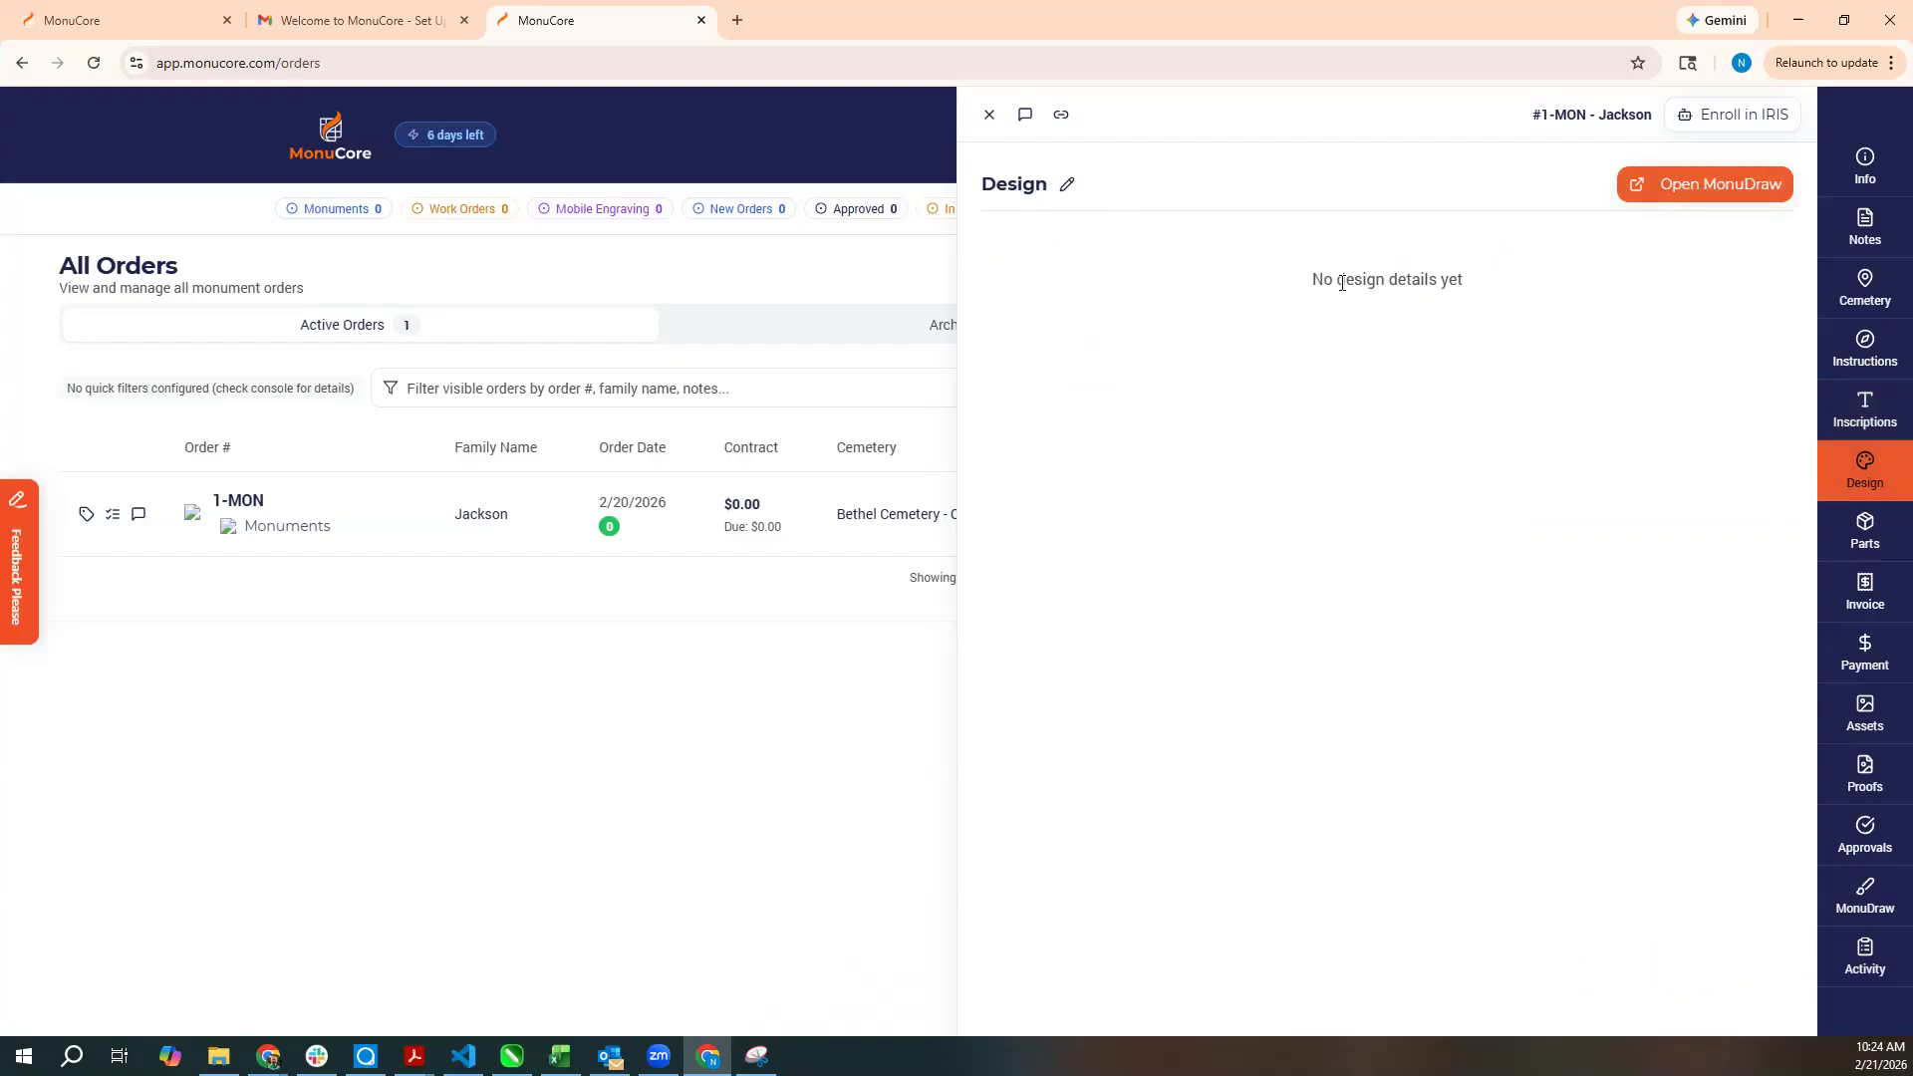
{"action": "left_click", "coordinate": [1067, 184]}
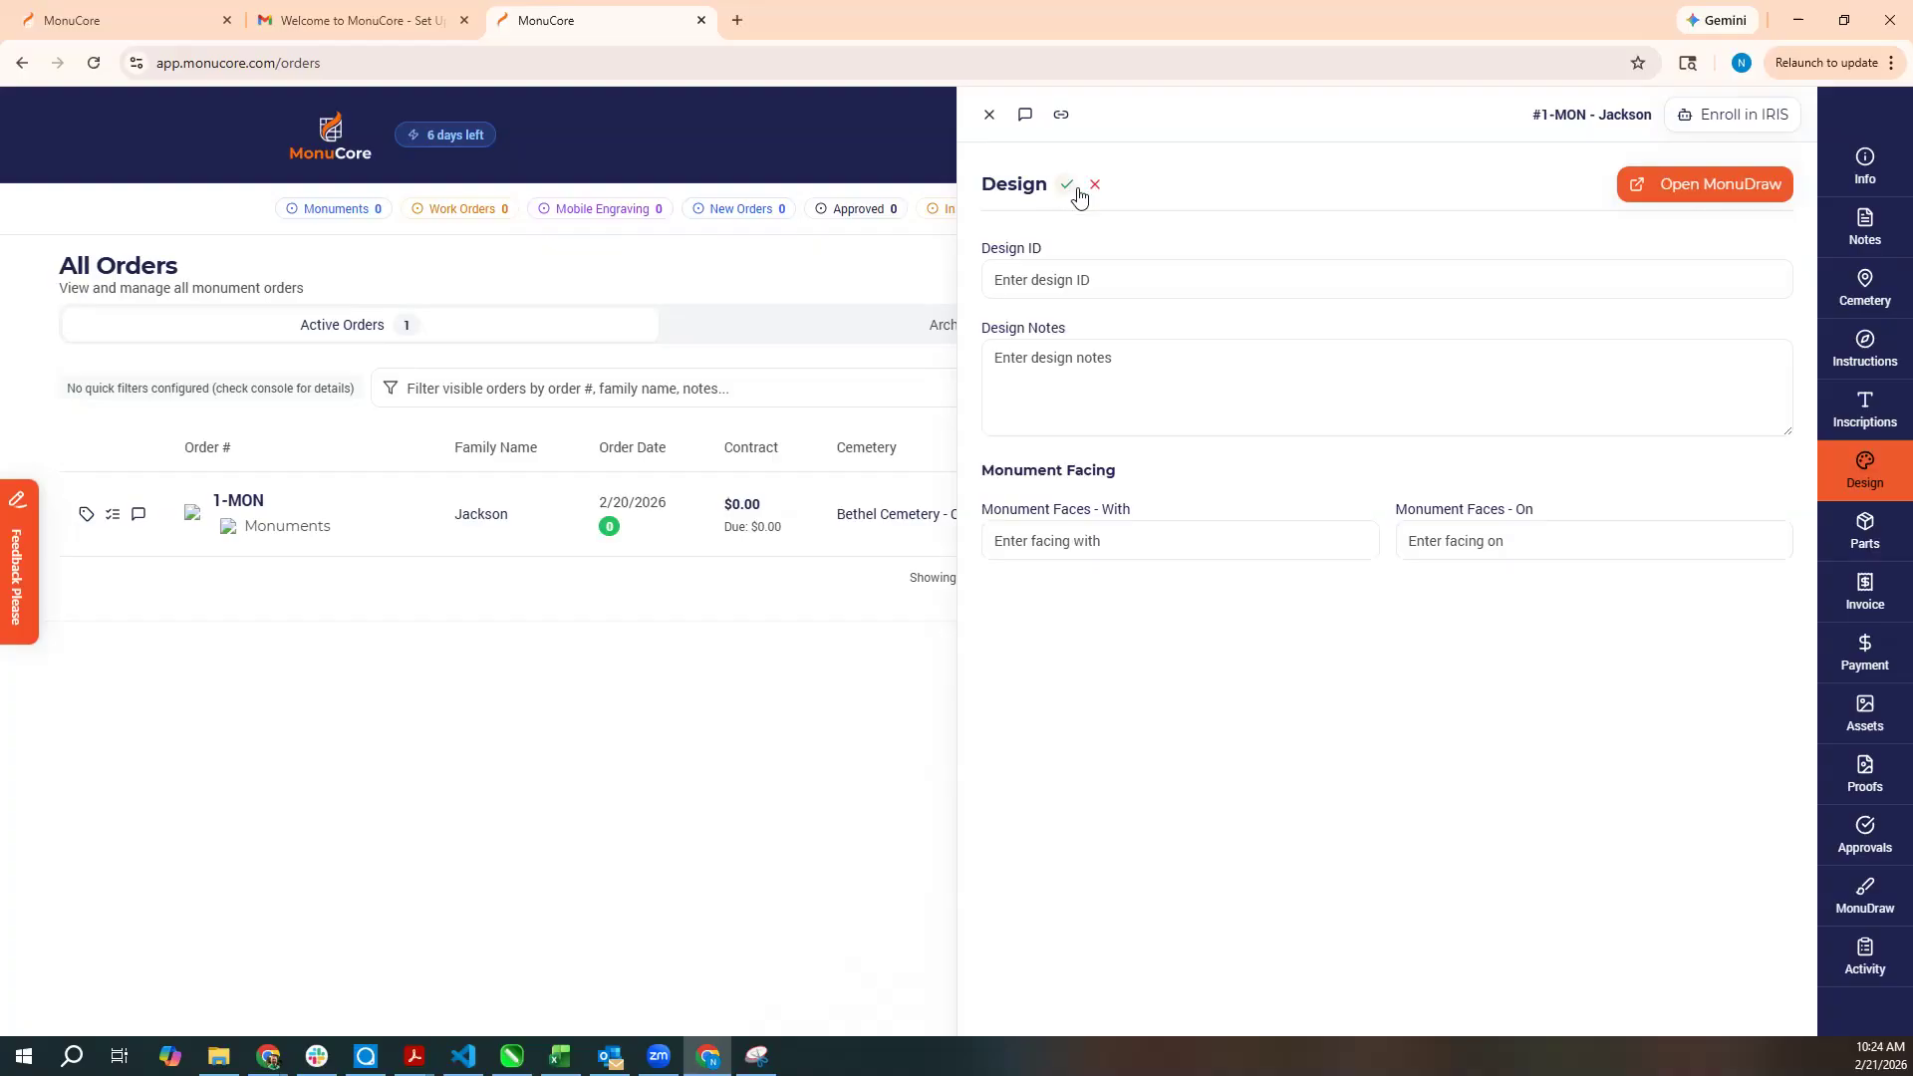
{"action": "left_click", "coordinate": [1090, 273]}
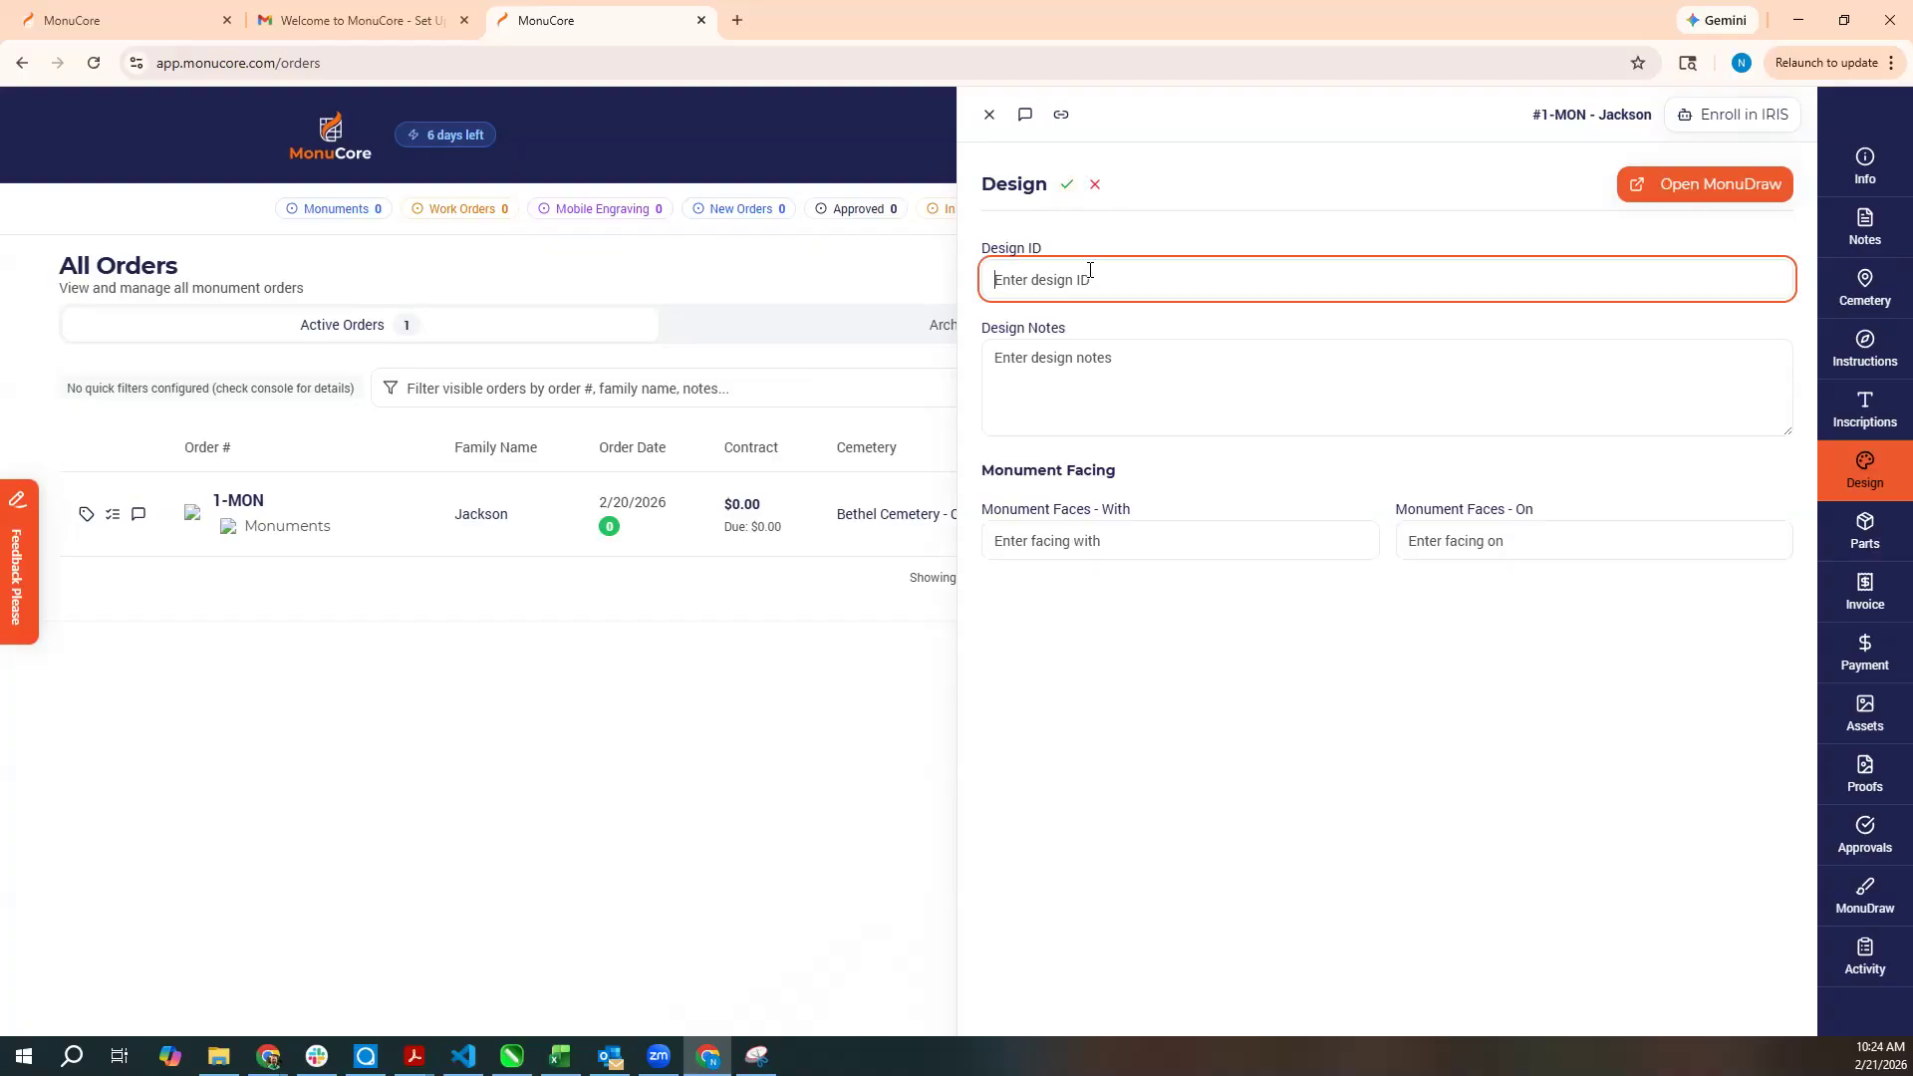
{"action": "type", "text": "DM-4354"}
{"action": "key", "text": "Tab"}
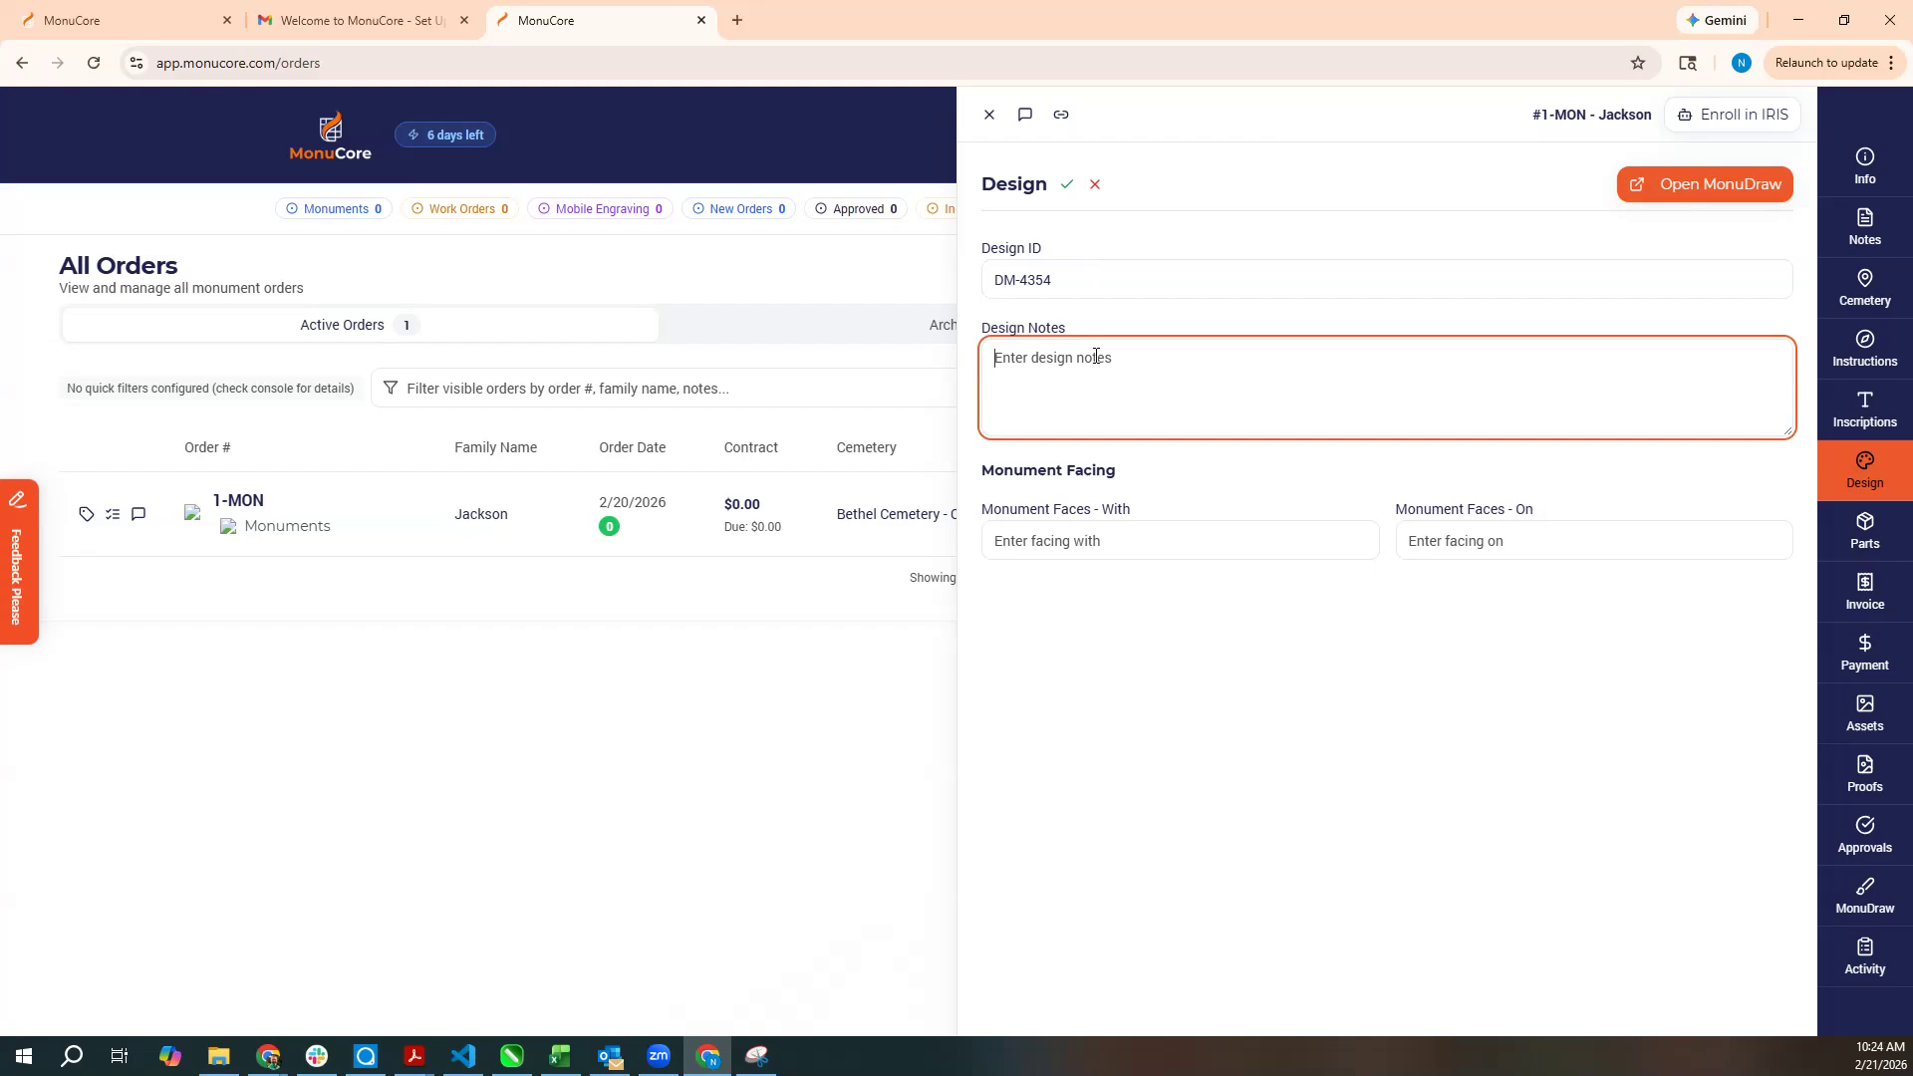
{"action": "type", "text": "Change the rose to a dogwood."}
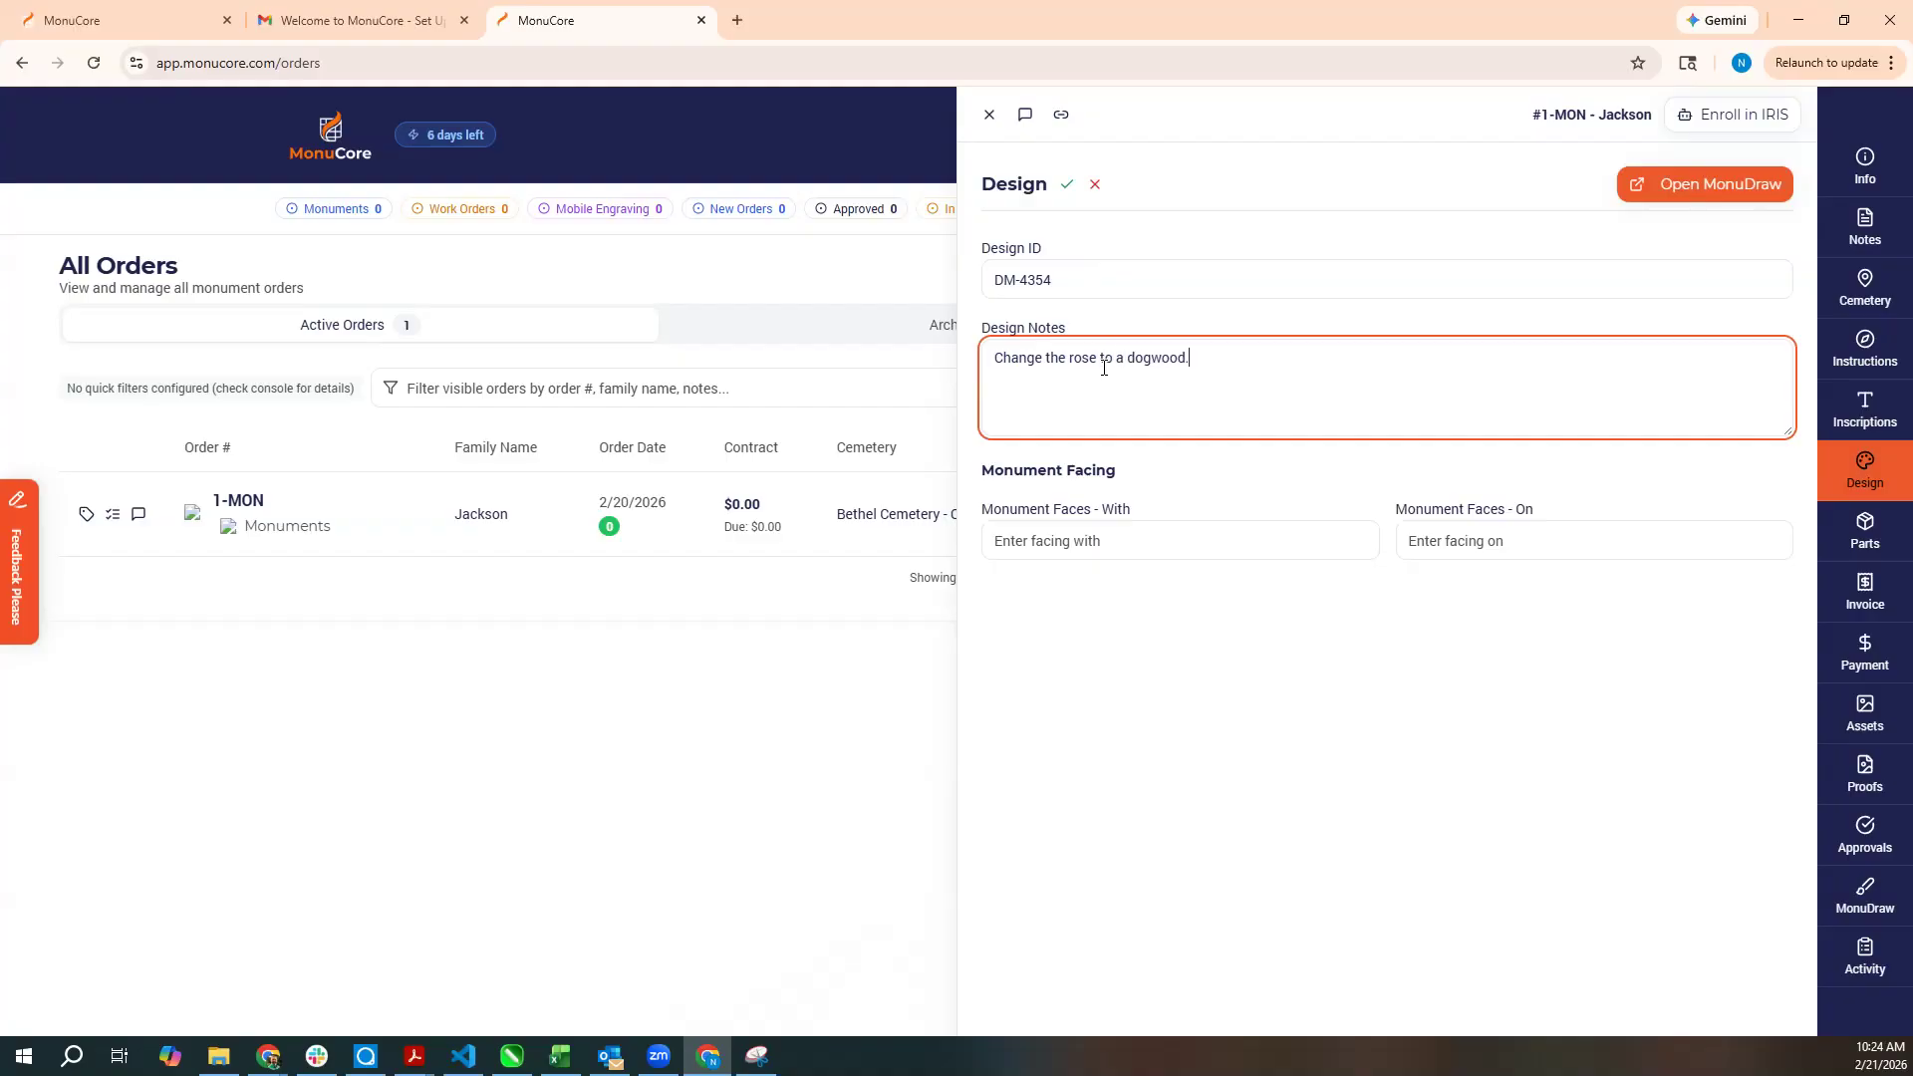
{"action": "left_click", "coordinate": [1133, 542]}
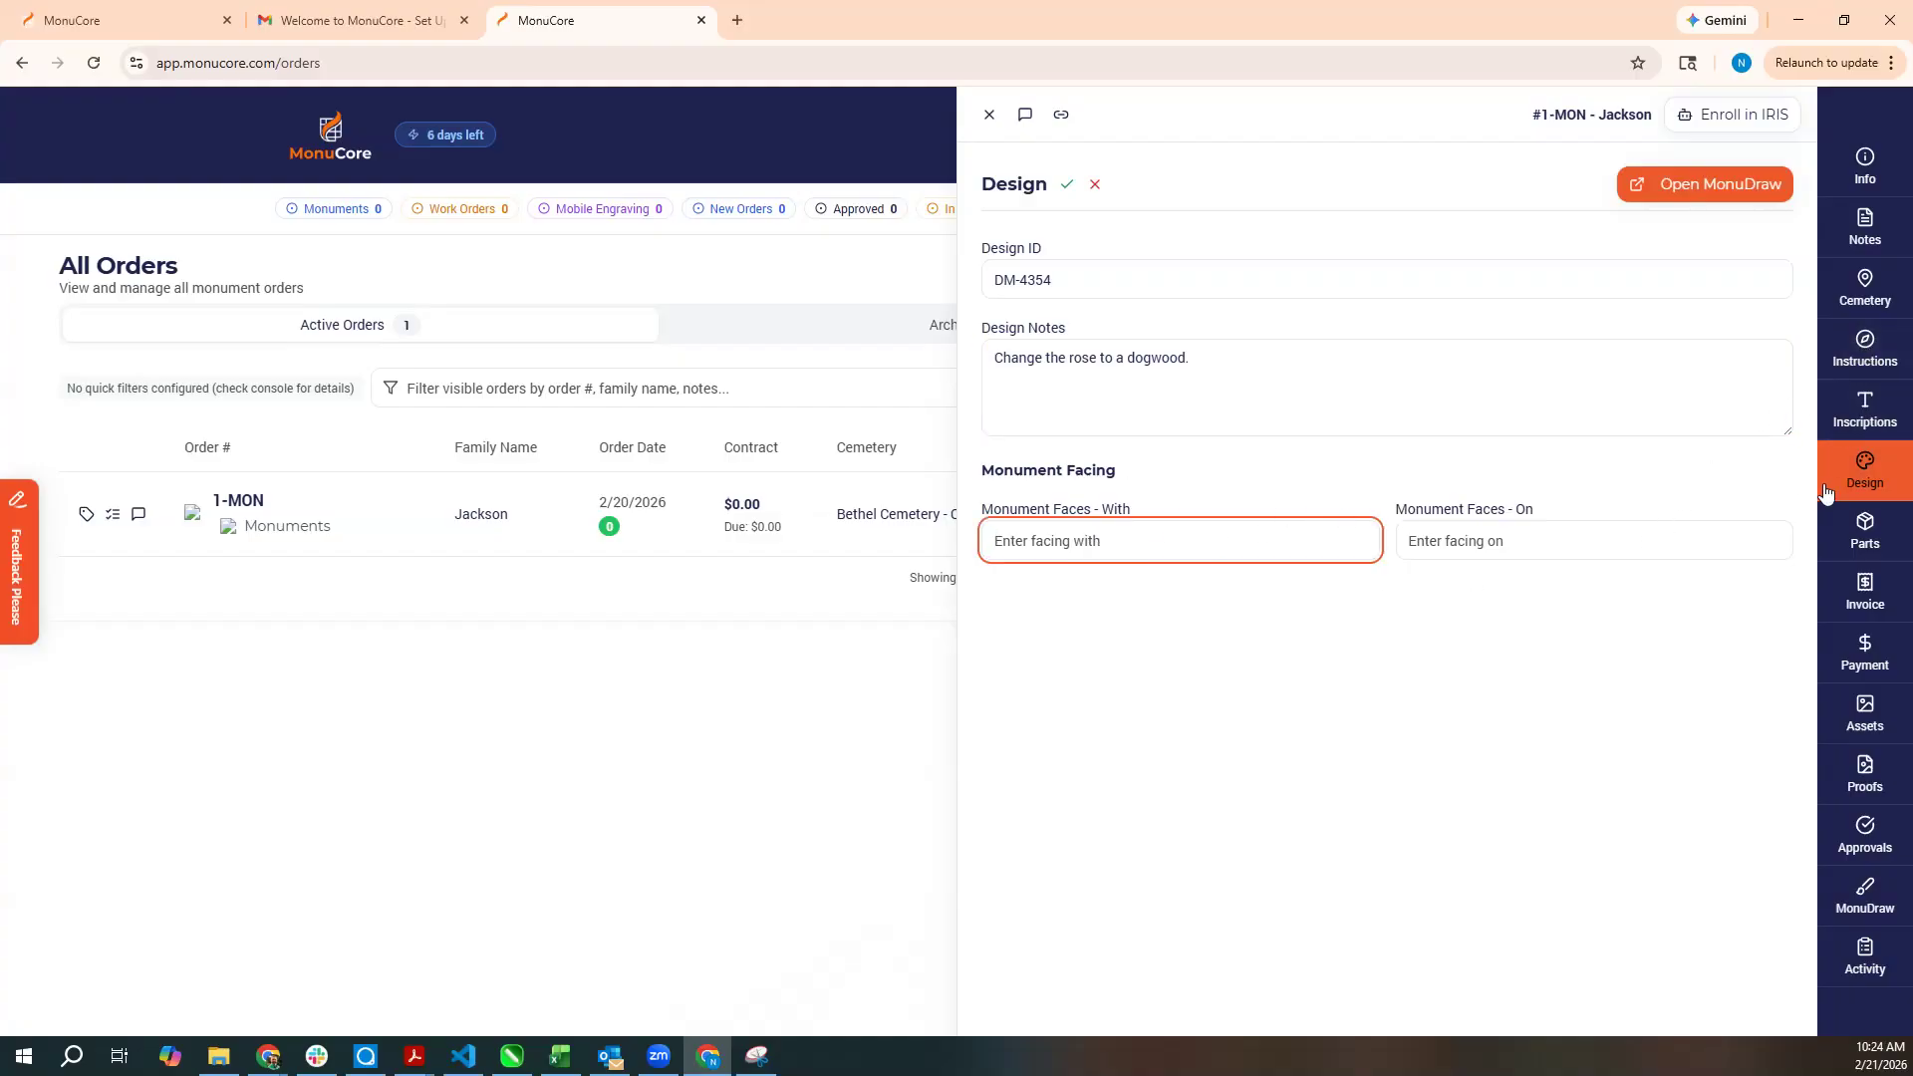
{"action": "left_click", "coordinate": [1067, 185]}
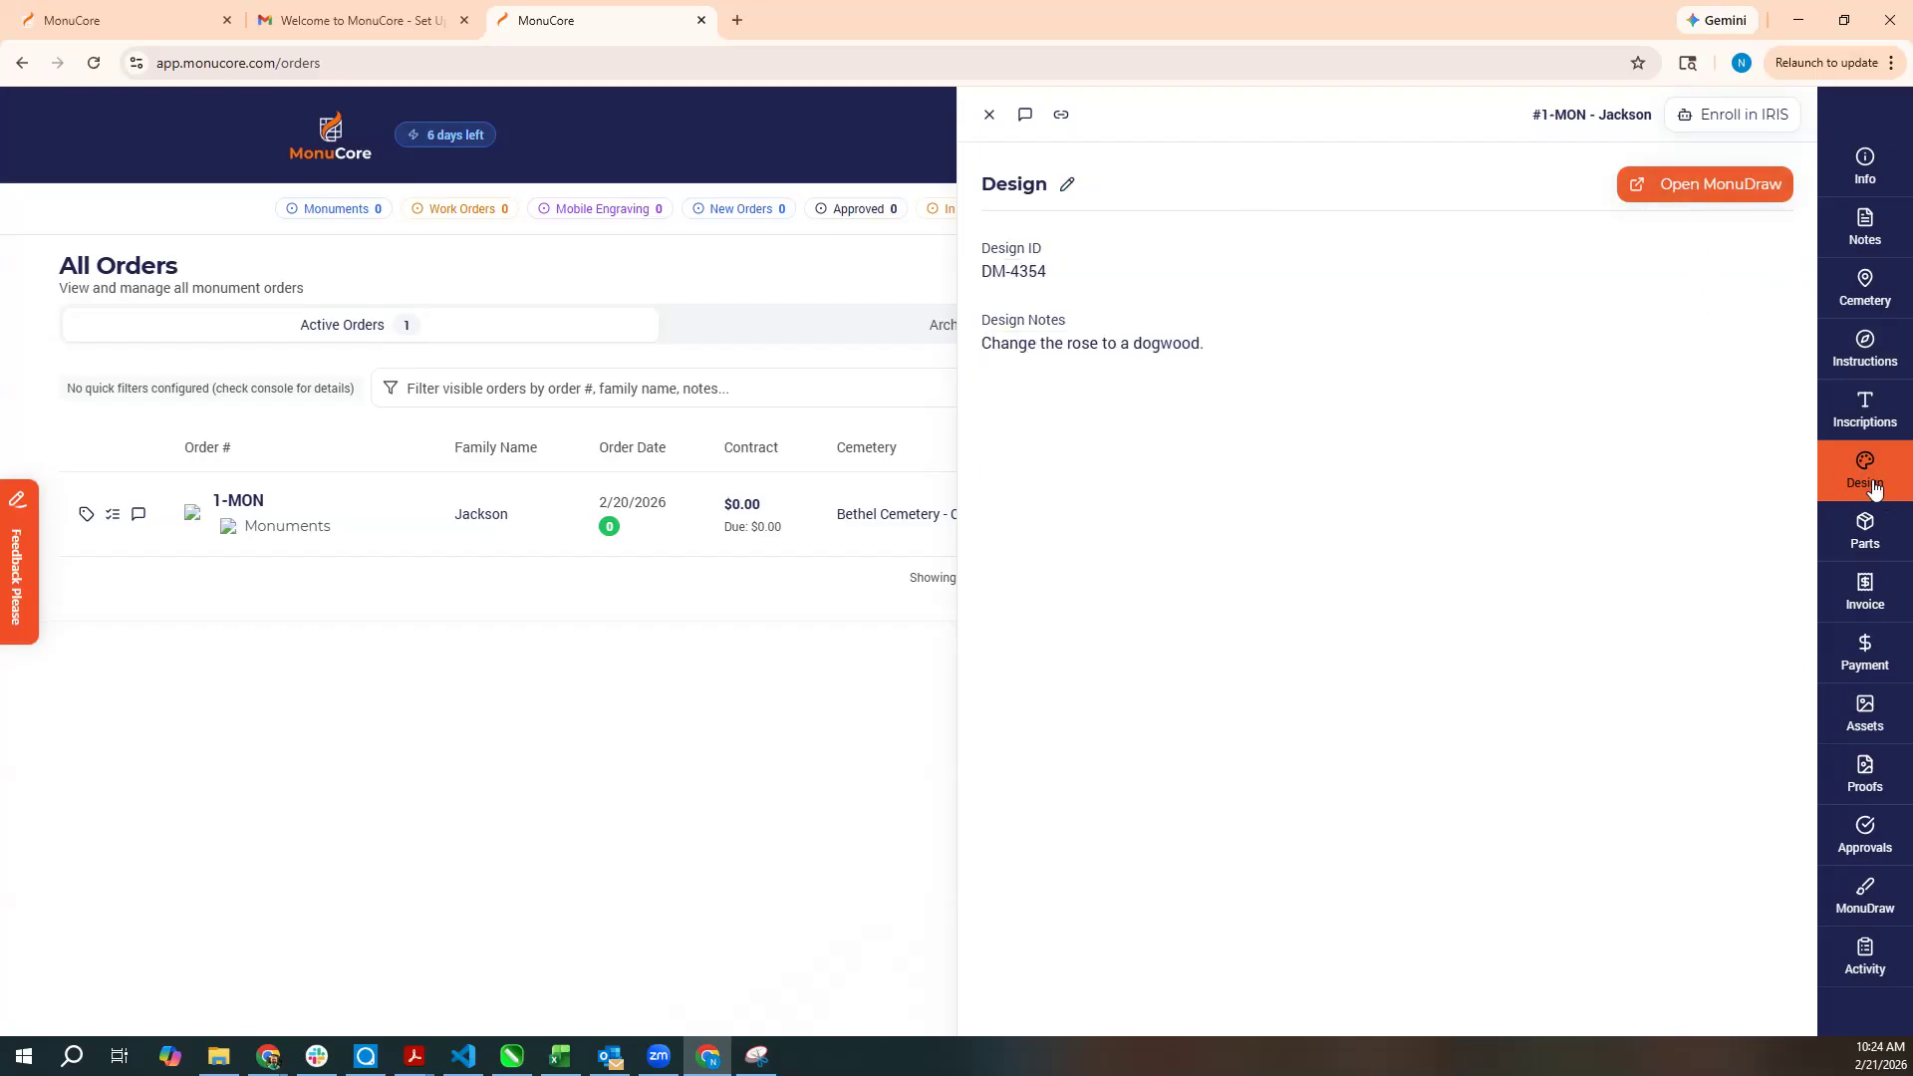
In the order's parts, review the part types offered for a new part and the calculations available for import.
{"action": "left_click", "coordinate": [1861, 538]}
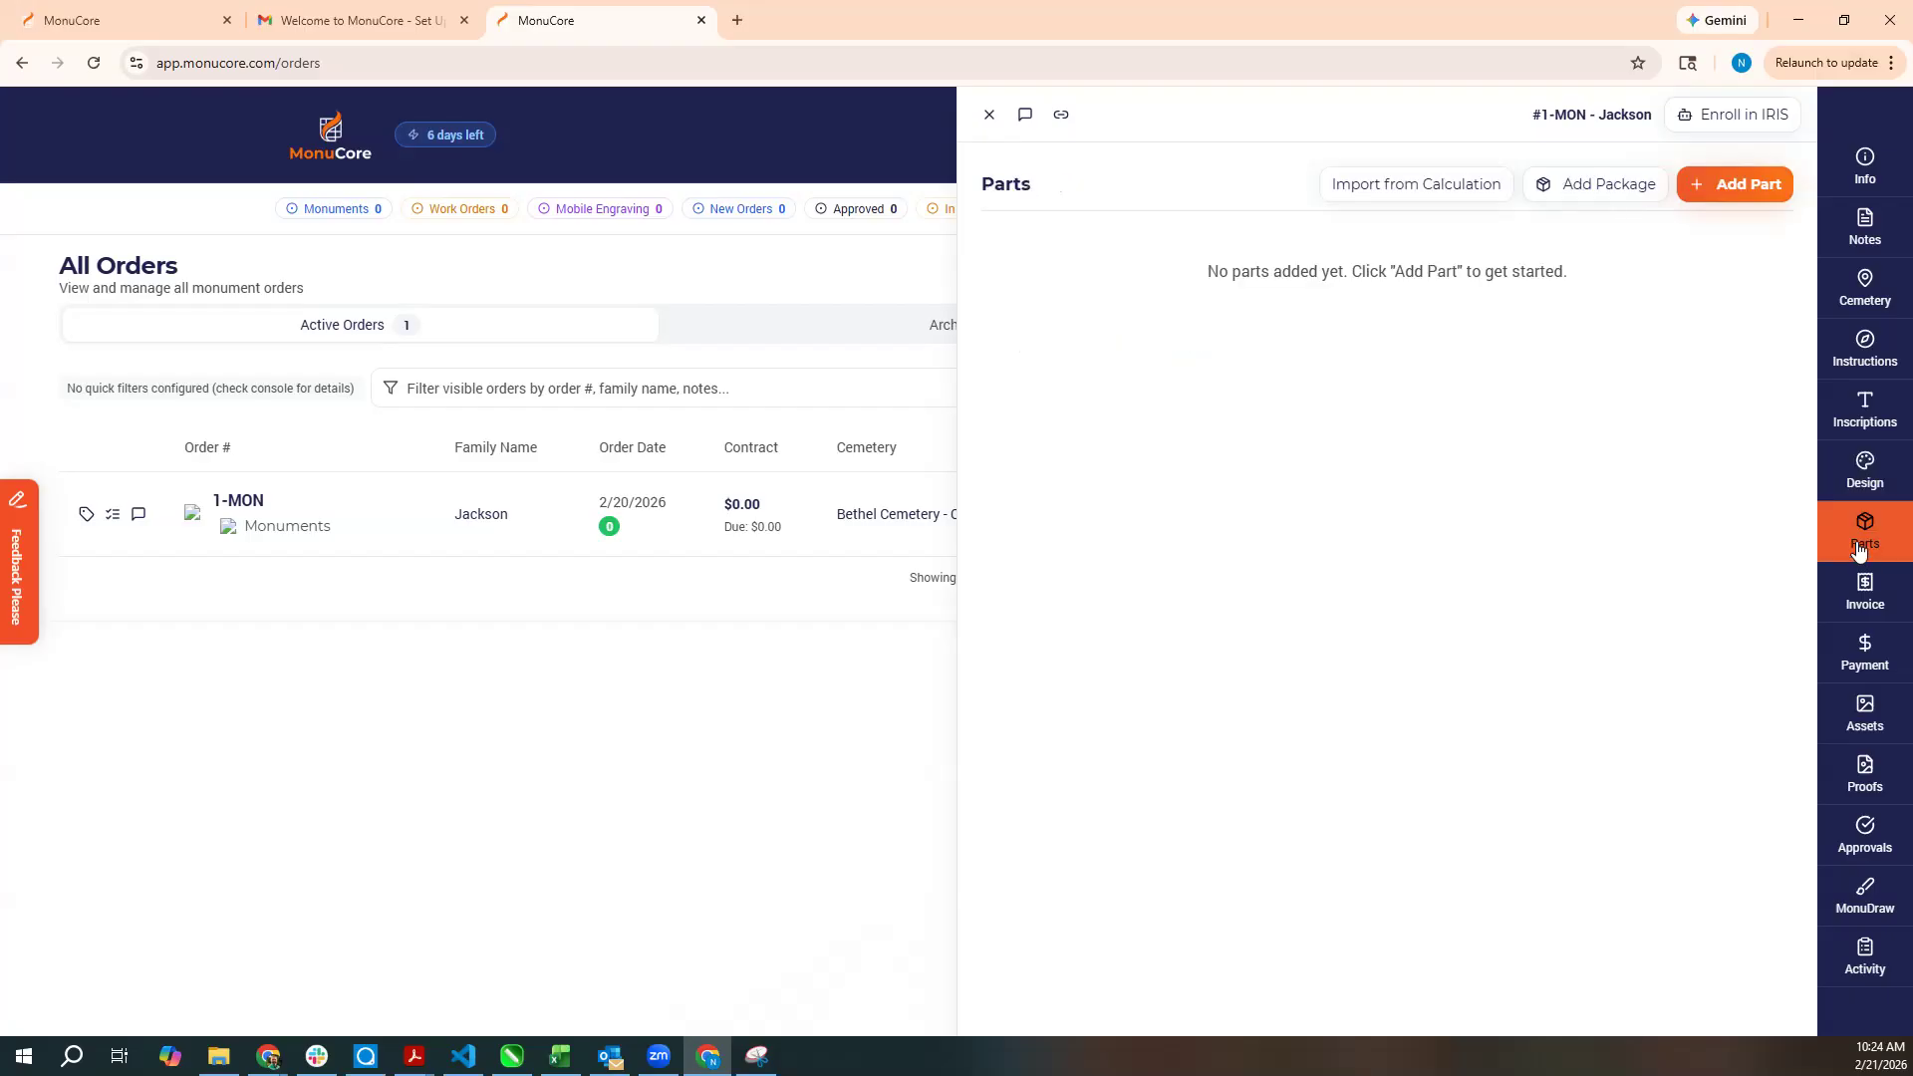
{"action": "left_click", "coordinate": [1737, 187]}
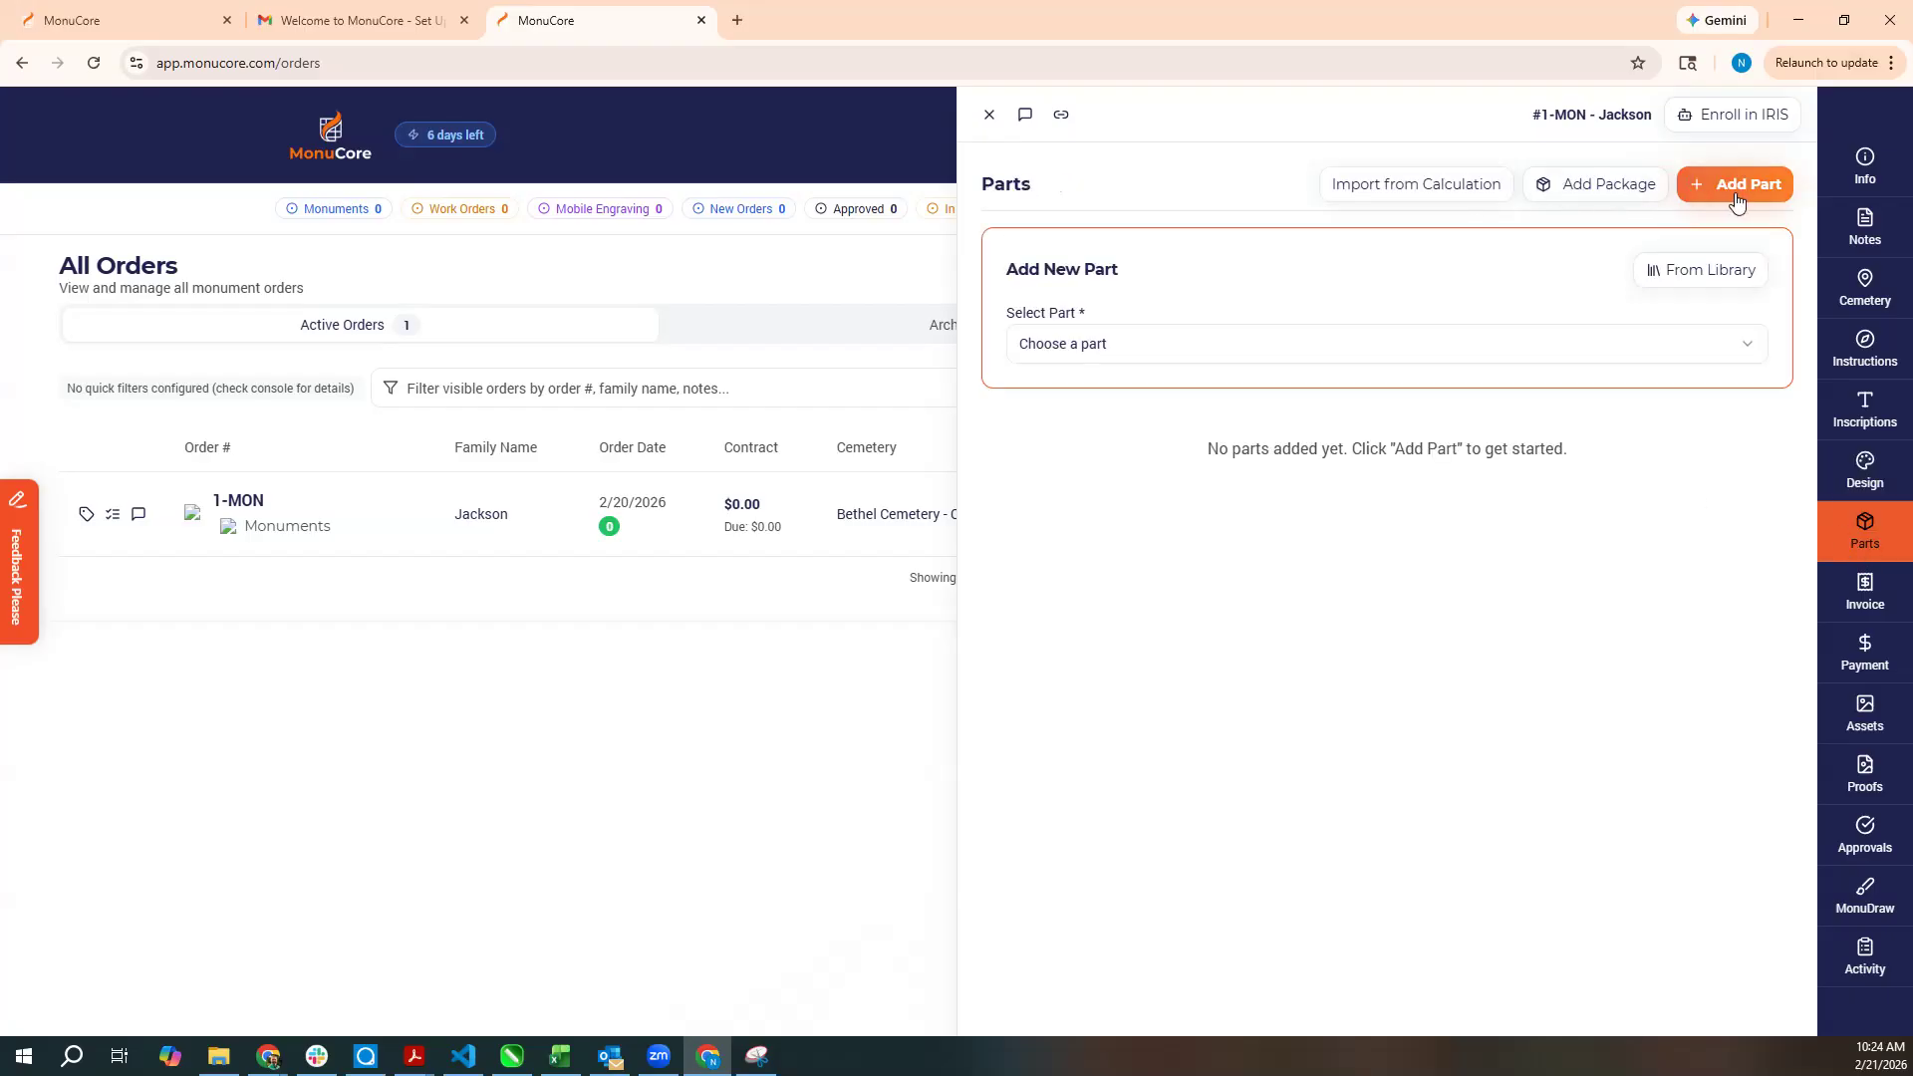
{"action": "left_click", "coordinate": [1295, 349]}
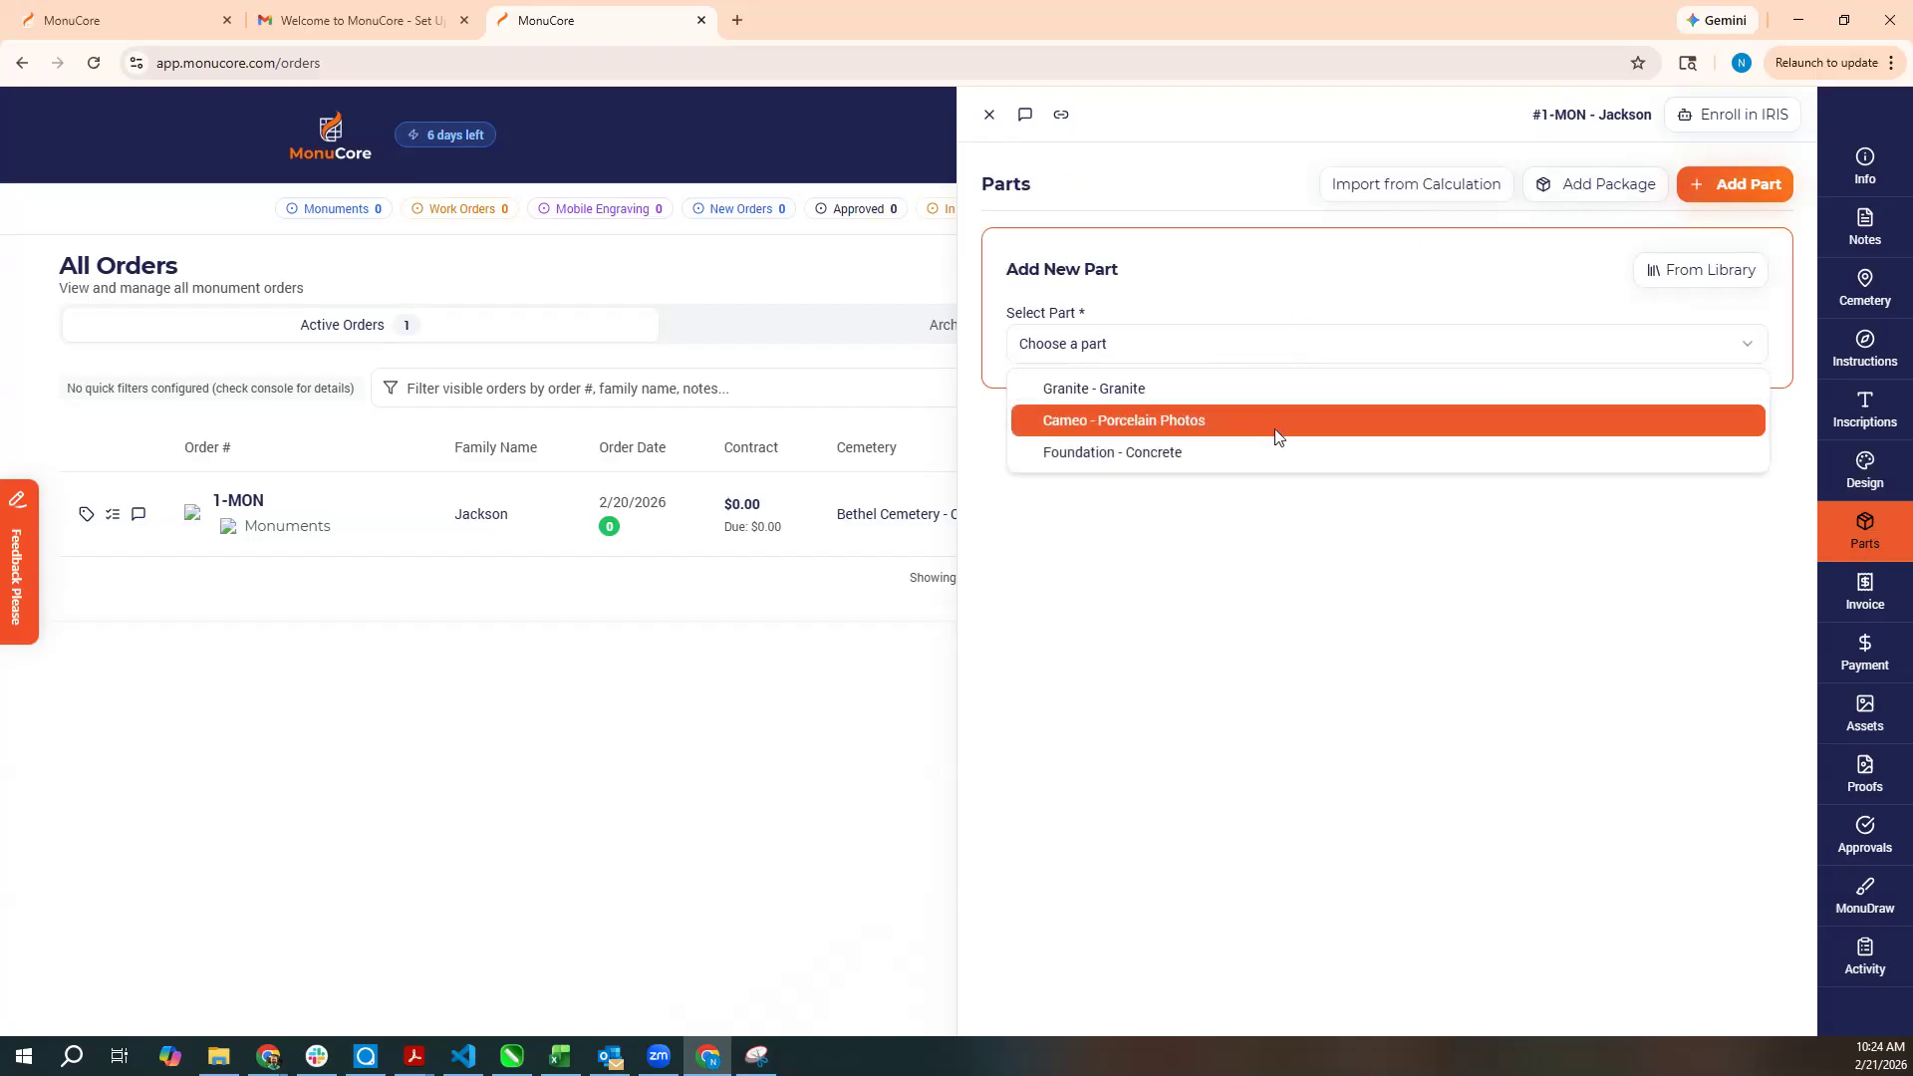
{"action": "left_click", "coordinate": [1228, 199]}
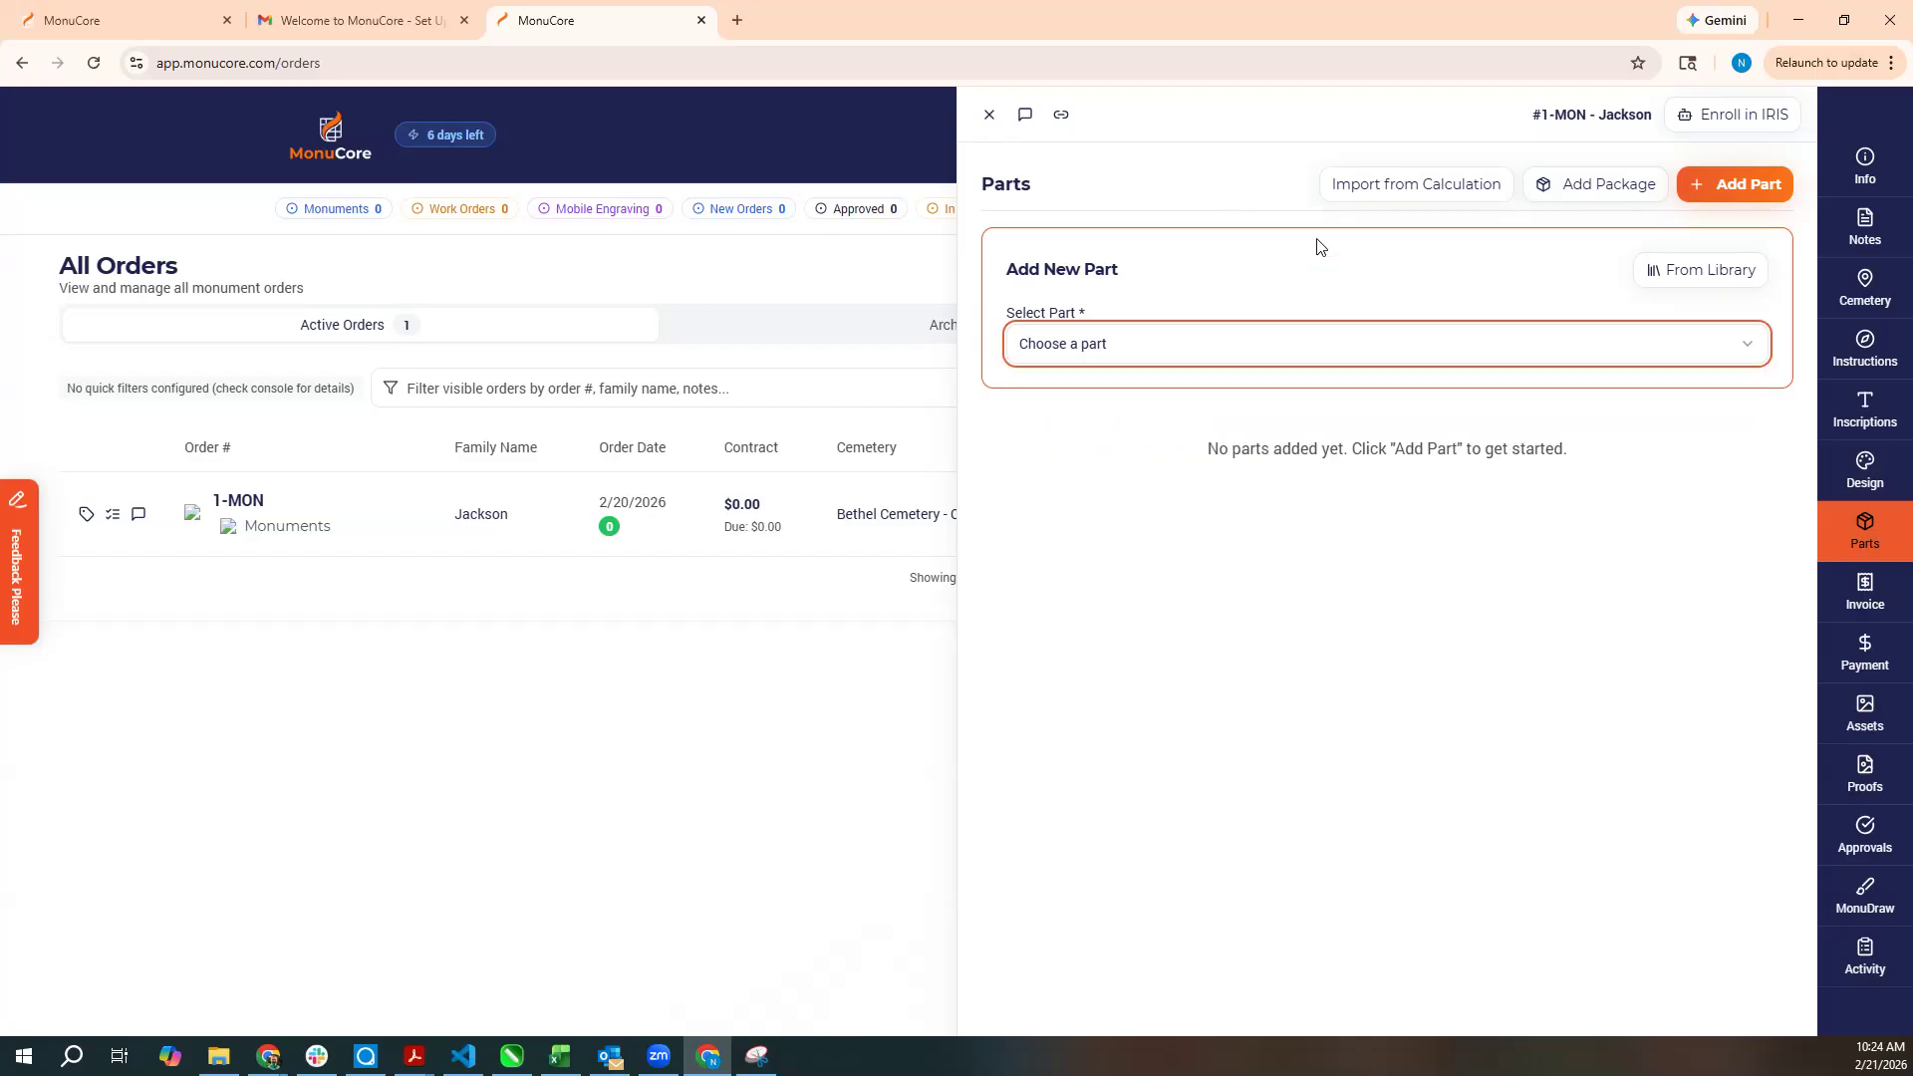
{"action": "left_click", "coordinate": [1415, 195]}
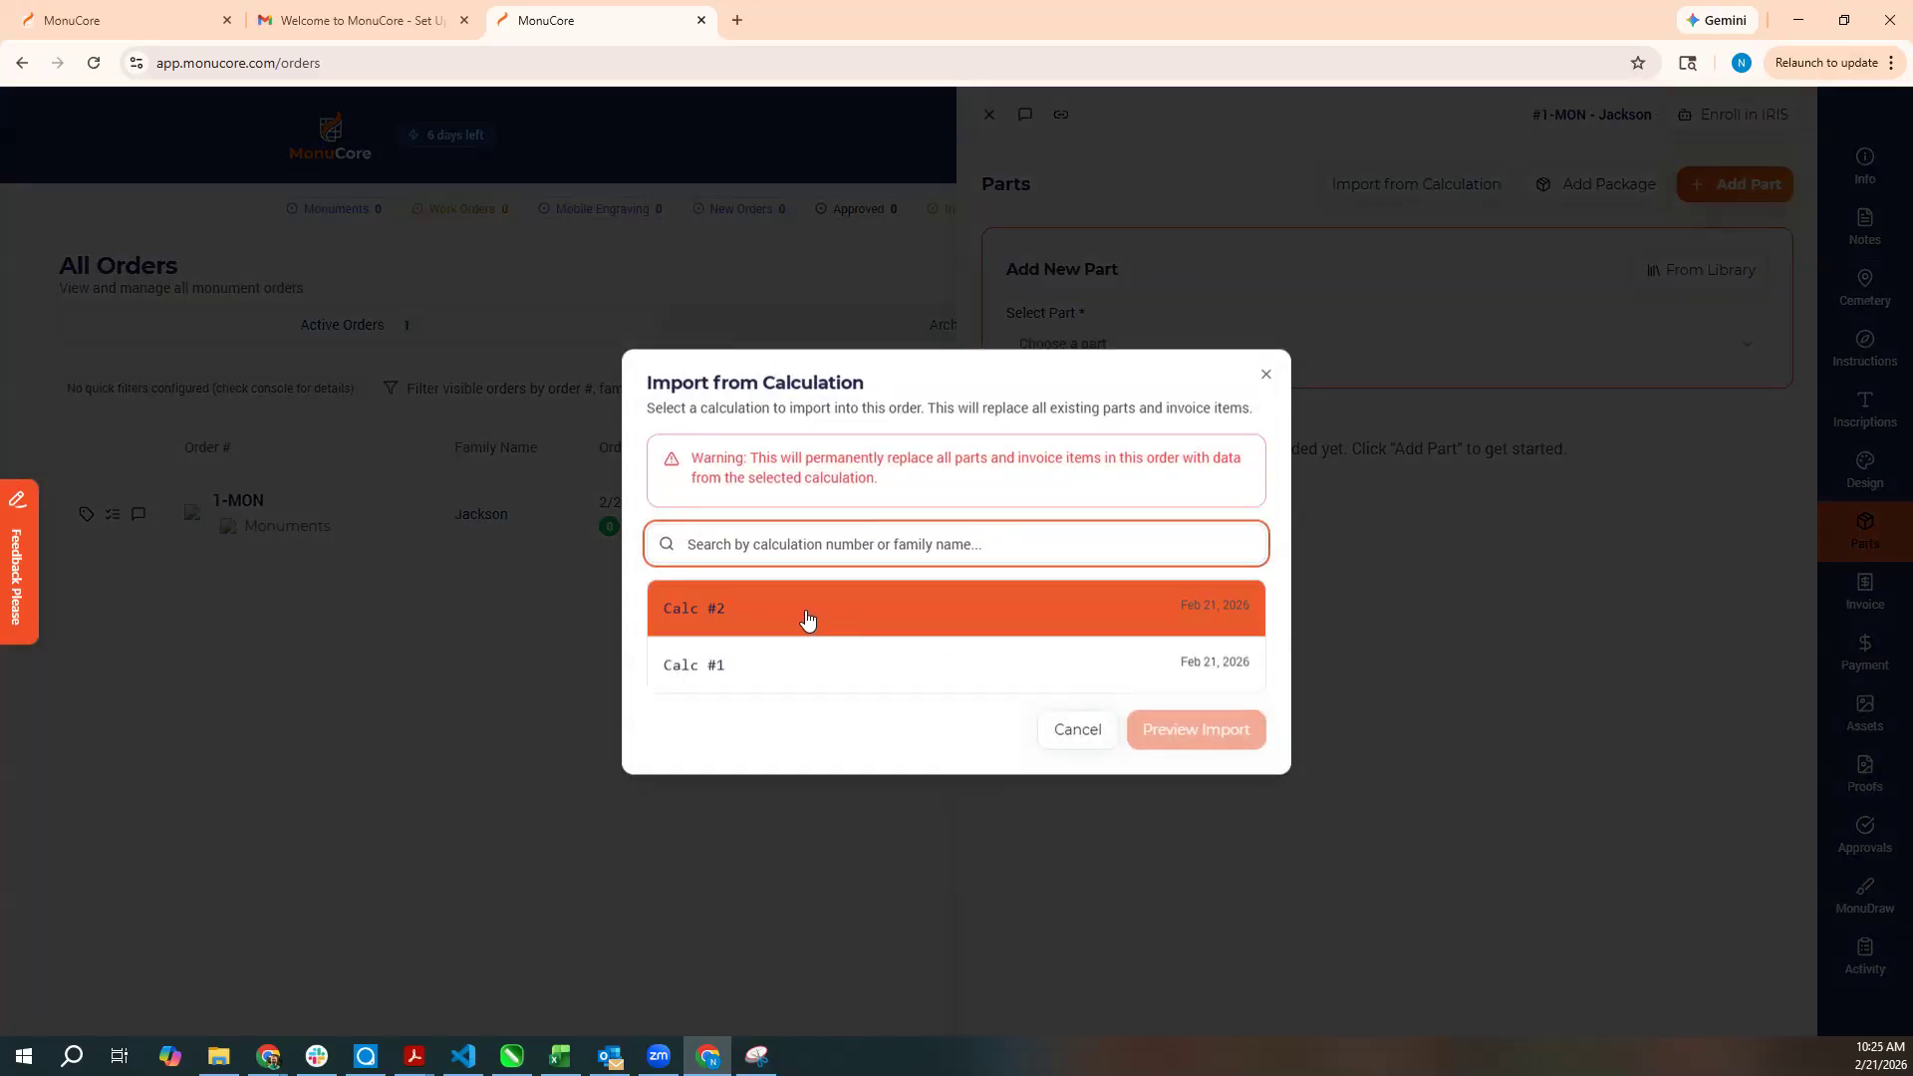
{"action": "left_click", "coordinate": [1076, 729]}
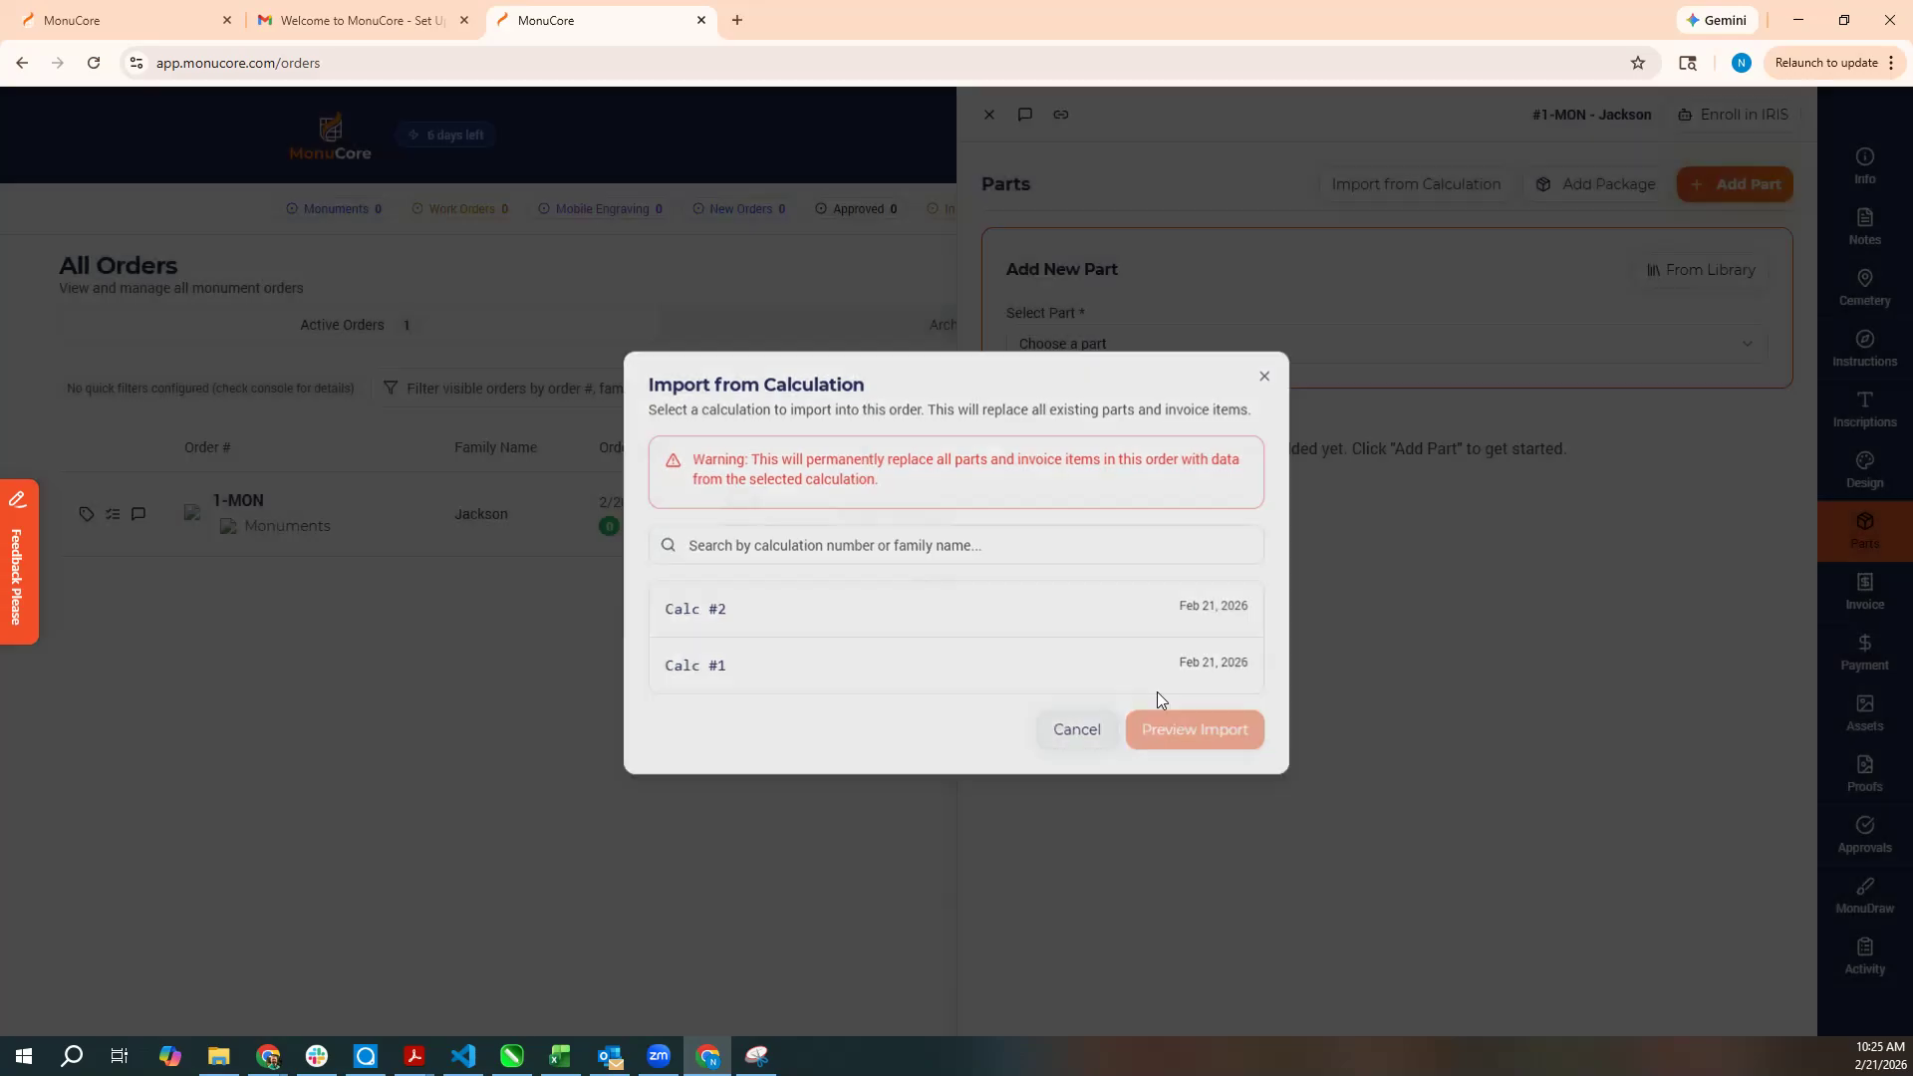
Start adding a package in Georgia Gray granite, searching for "4-0" within the Double Upright category.
{"action": "left_click", "coordinate": [1602, 184]}
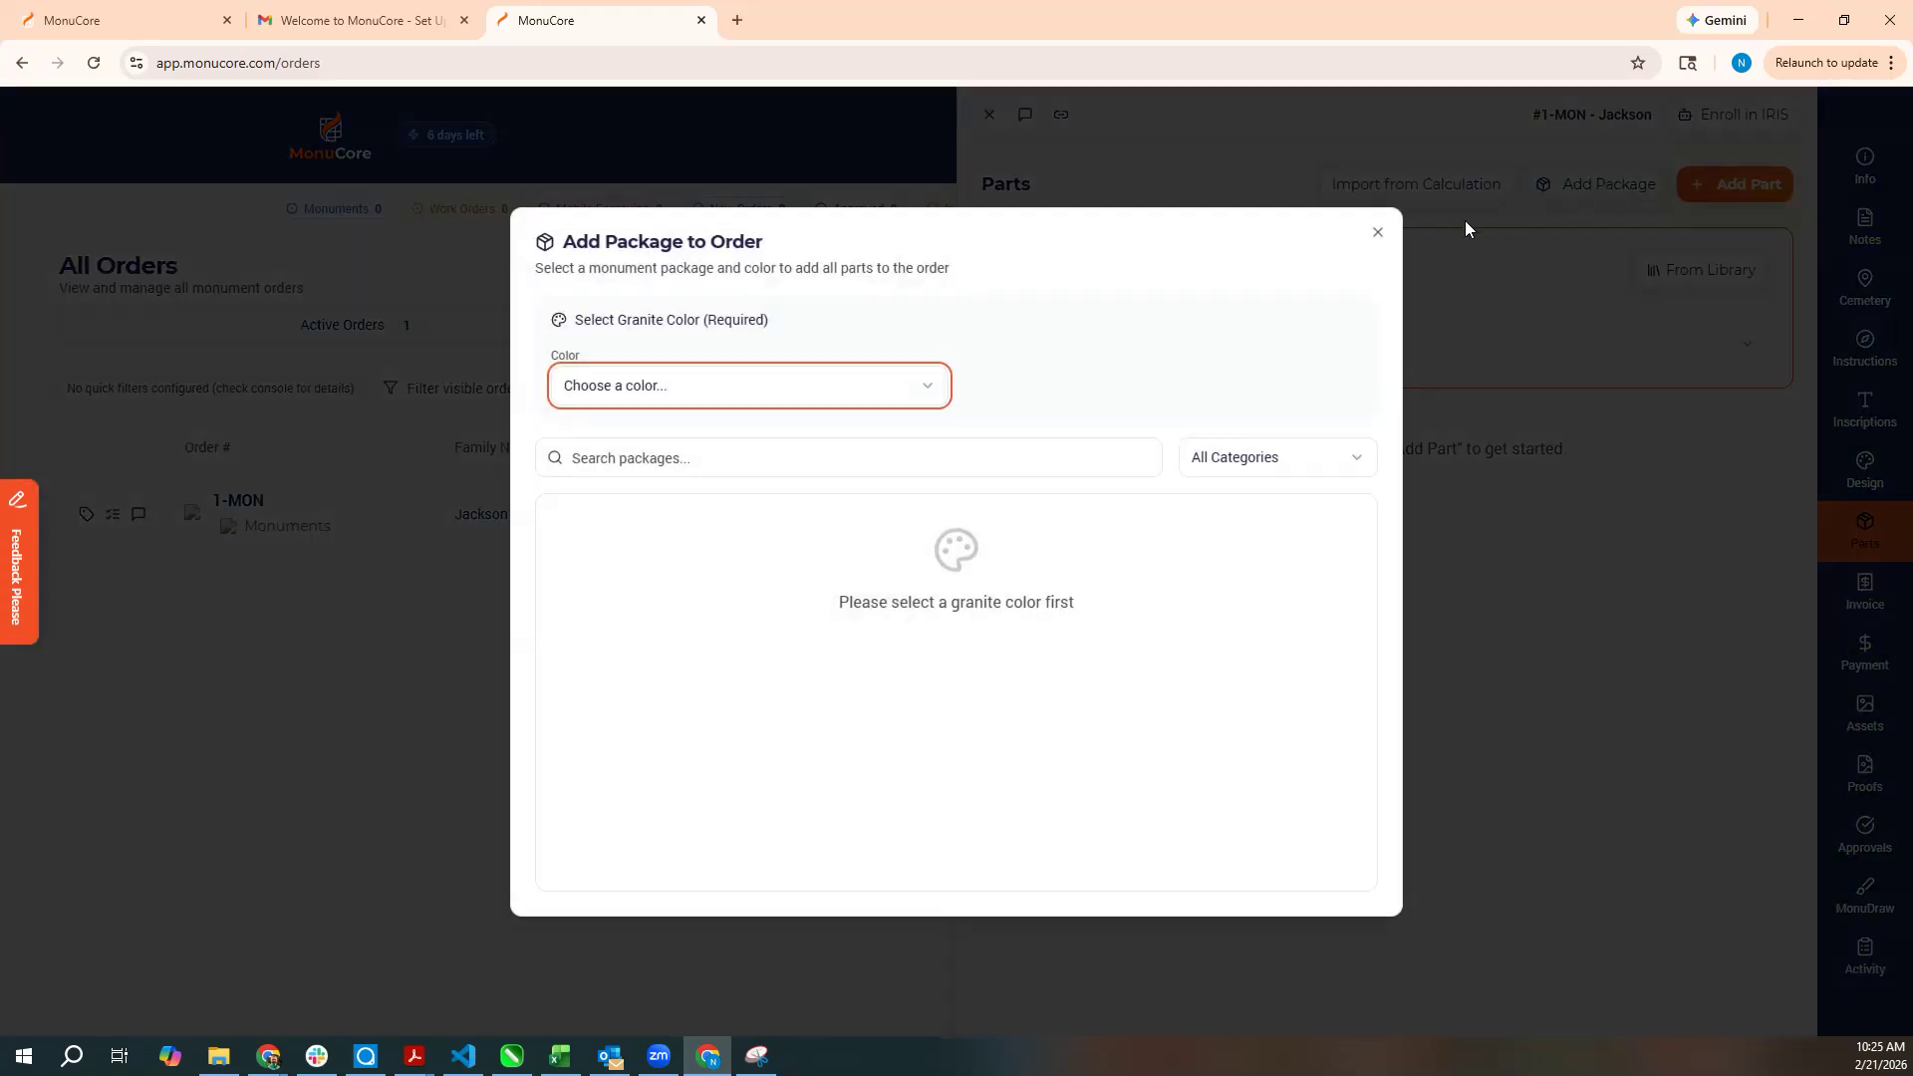
{"action": "left_click", "coordinate": [905, 390]}
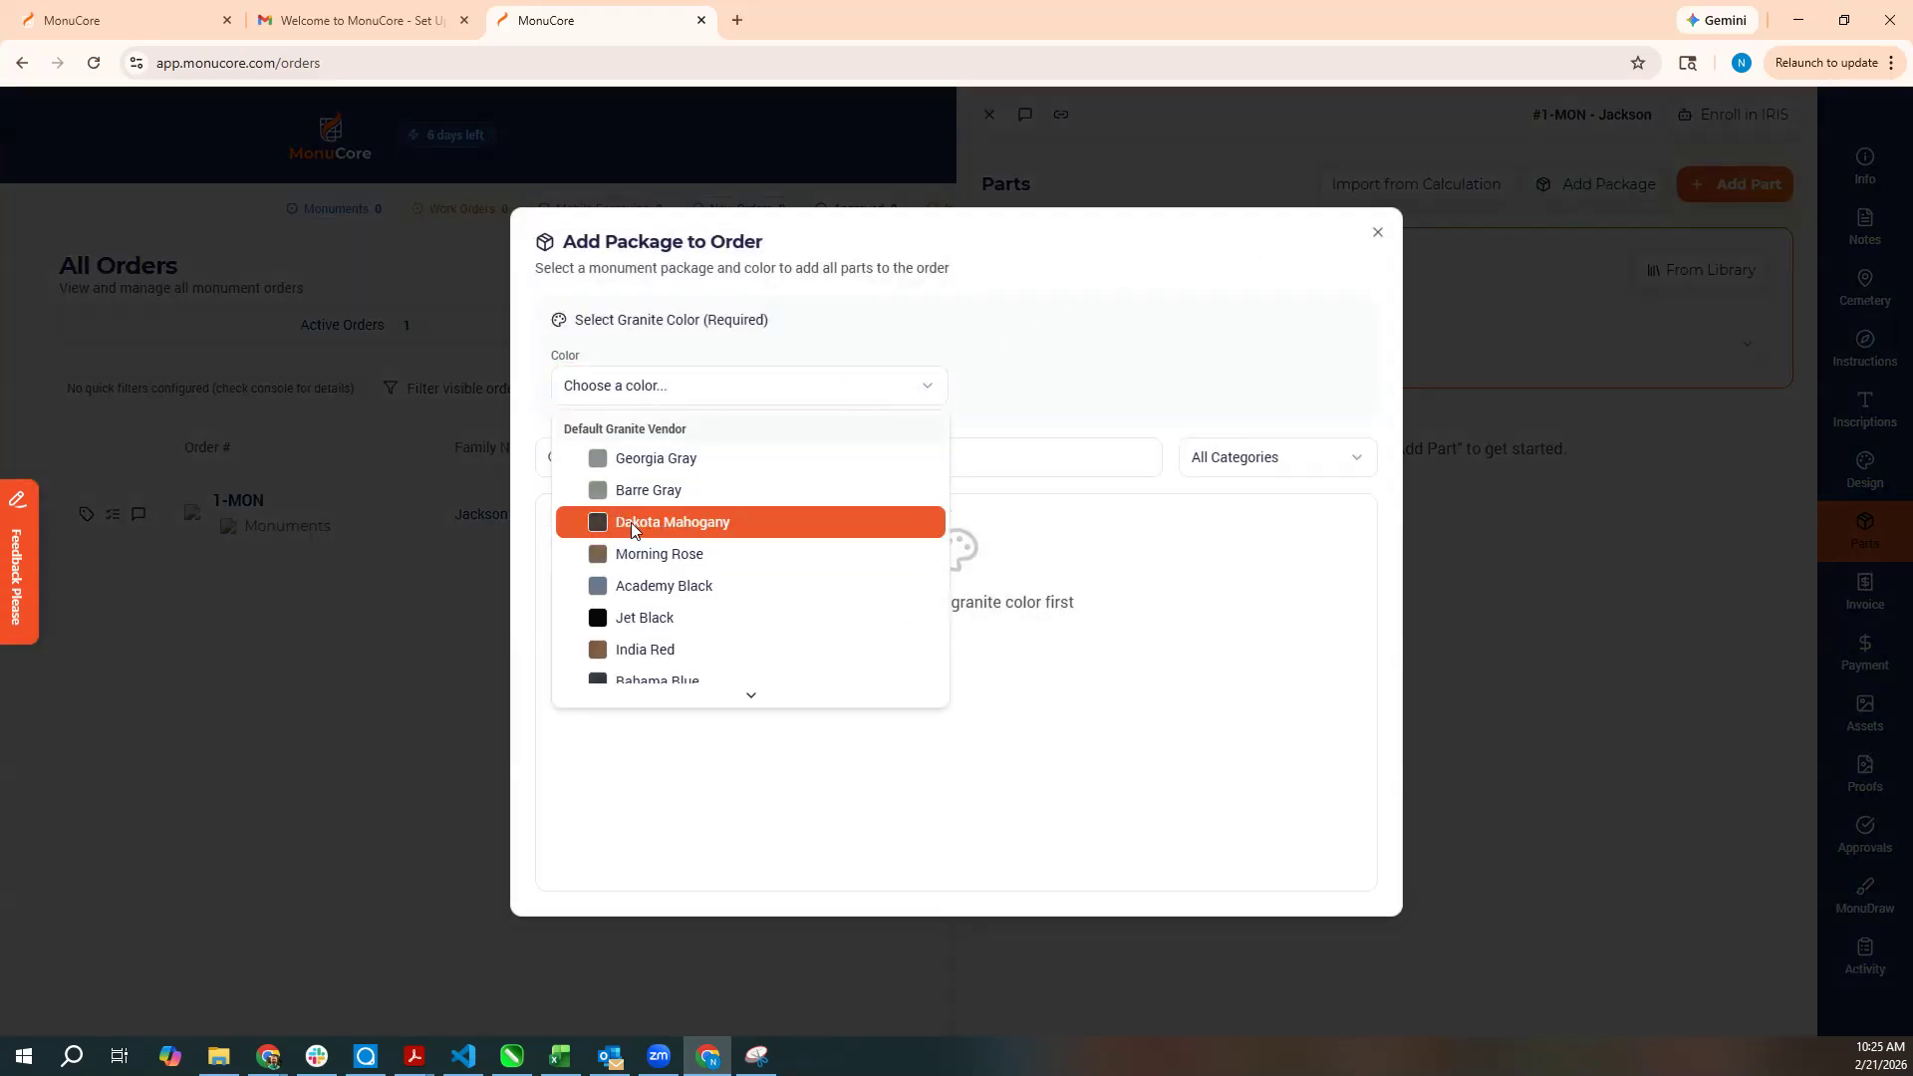
{"action": "left_click", "coordinate": [650, 459]}
{"action": "left_click", "coordinate": [988, 451]}
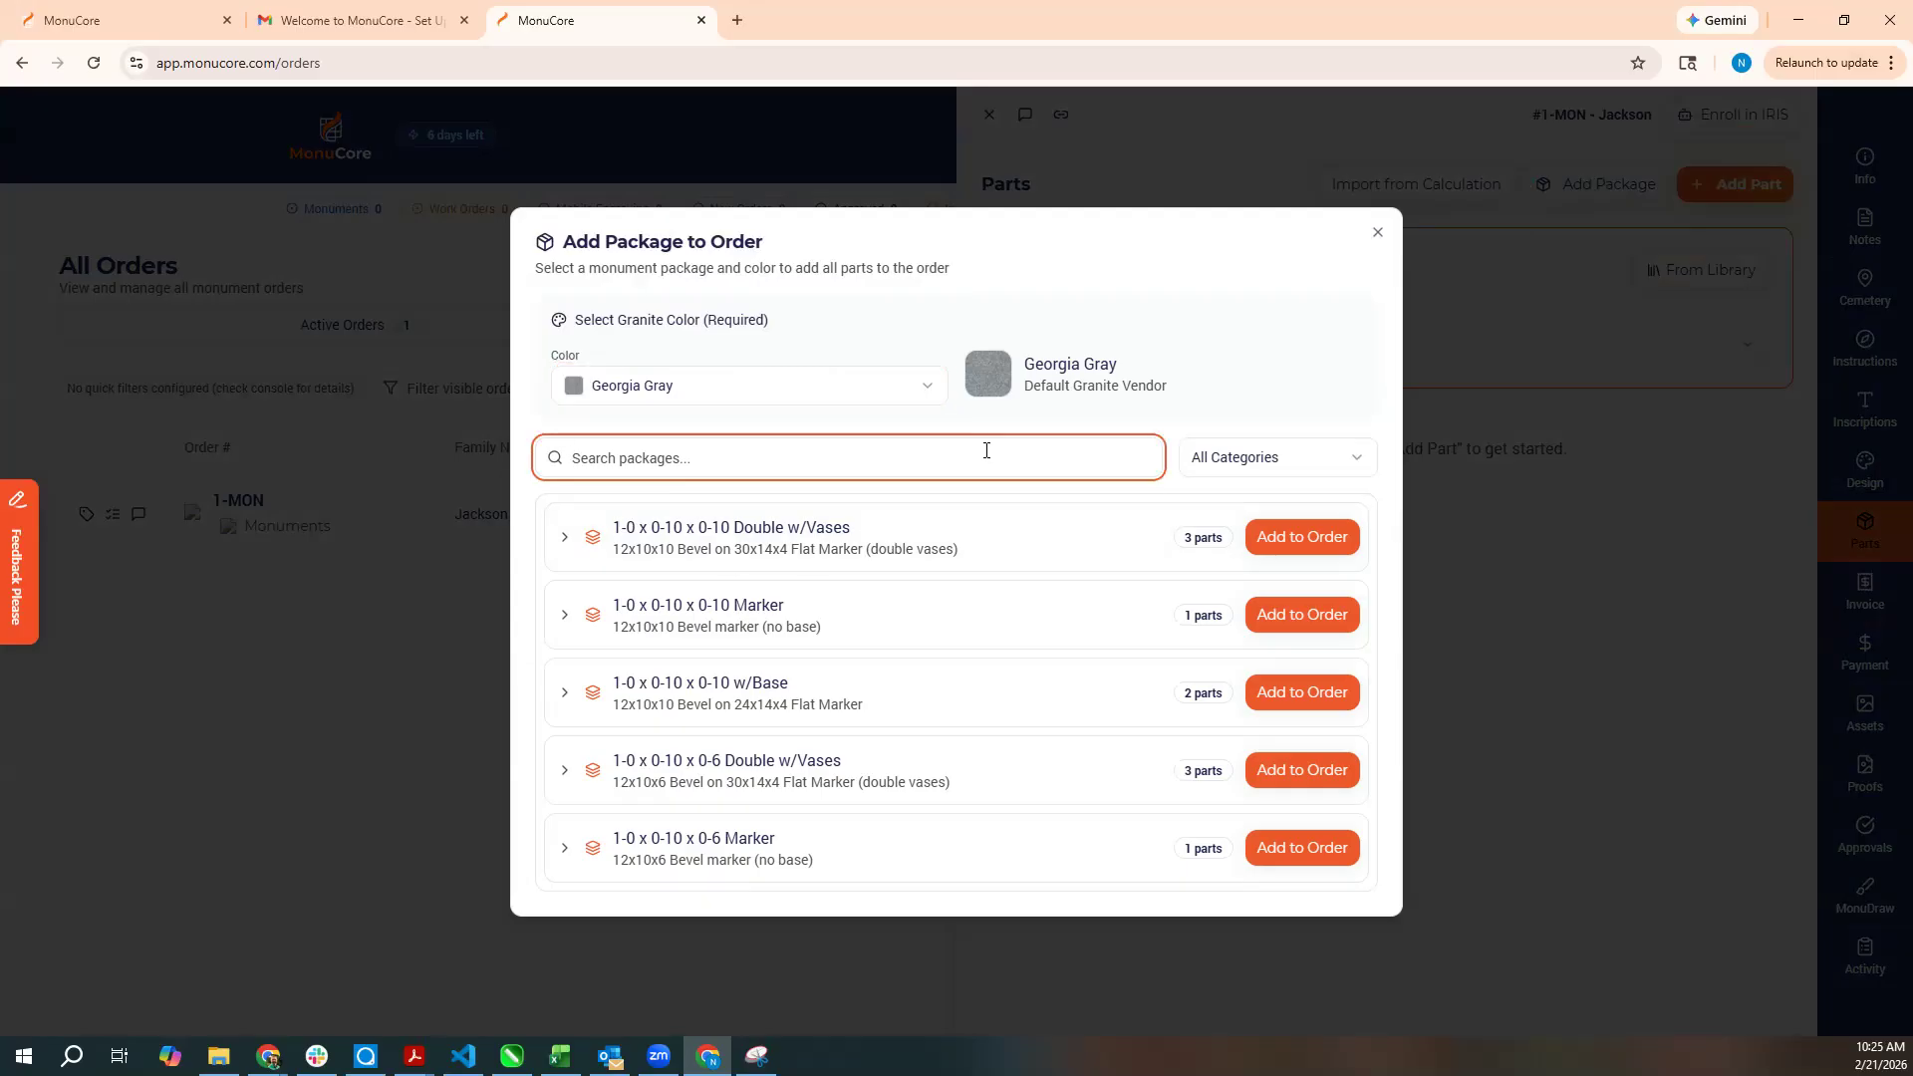
{"action": "type", "text": "4"}
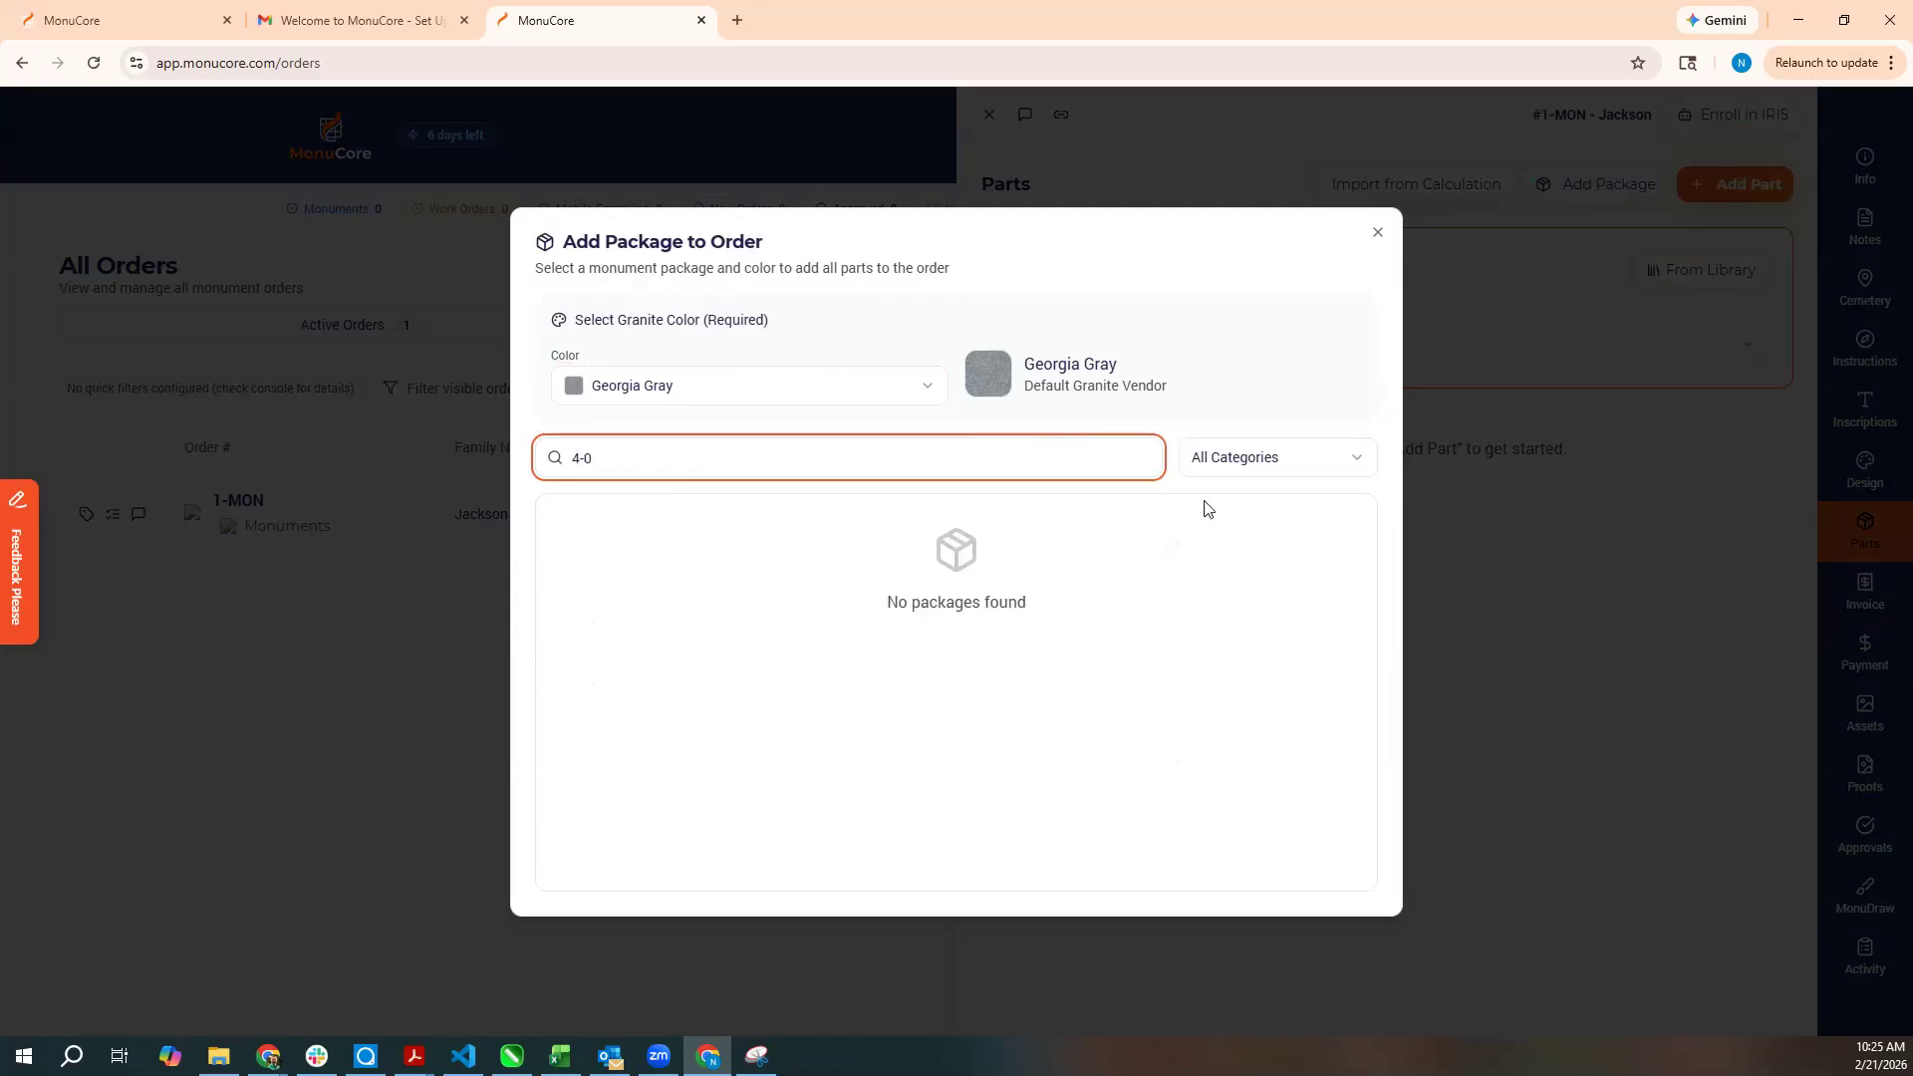
{"action": "type", "text": "-0"}
{"action": "left_click", "coordinate": [1315, 465]}
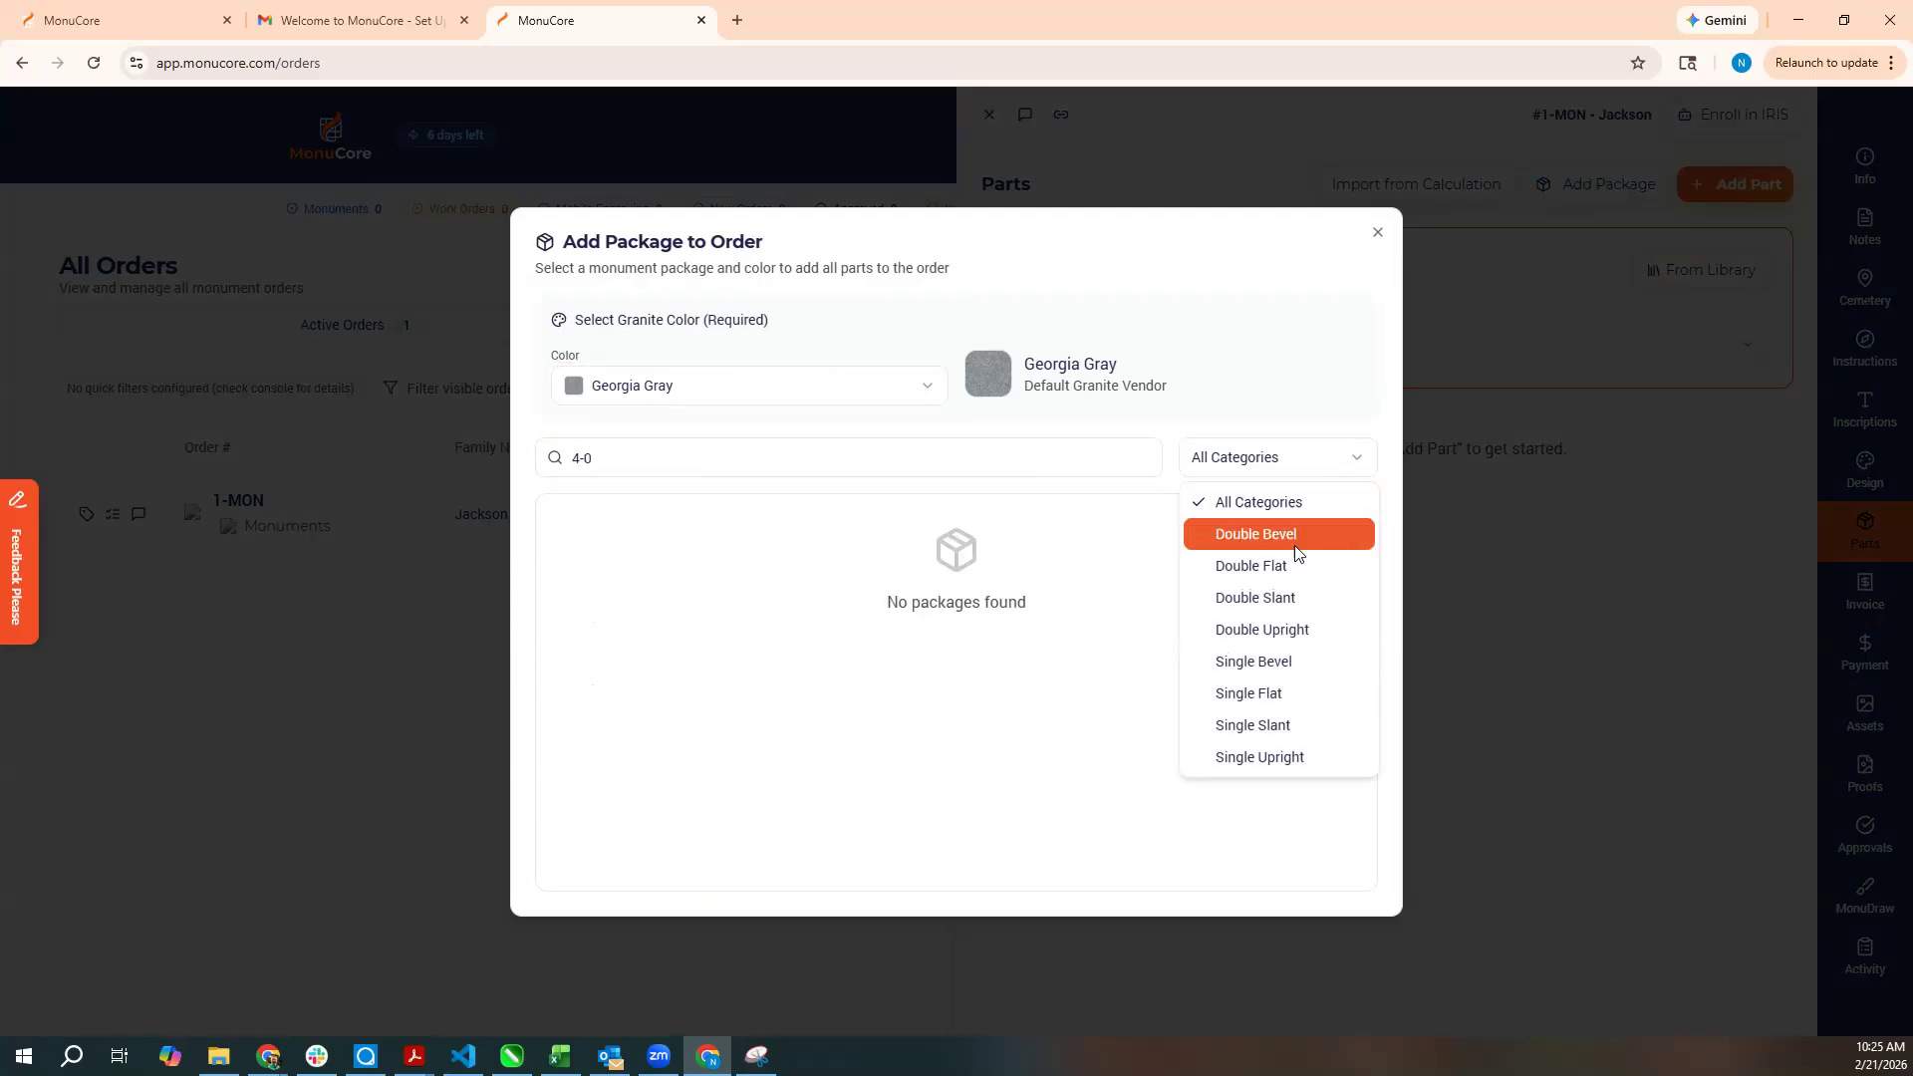
{"action": "left_click", "coordinate": [1304, 630]}
Add the "4-0 x 0-6 x 2-0 Double w/Vases" package to the order.
{"action": "scroll", "coordinate": [863, 686], "scroll_direction": "down", "scroll_amount": 5}
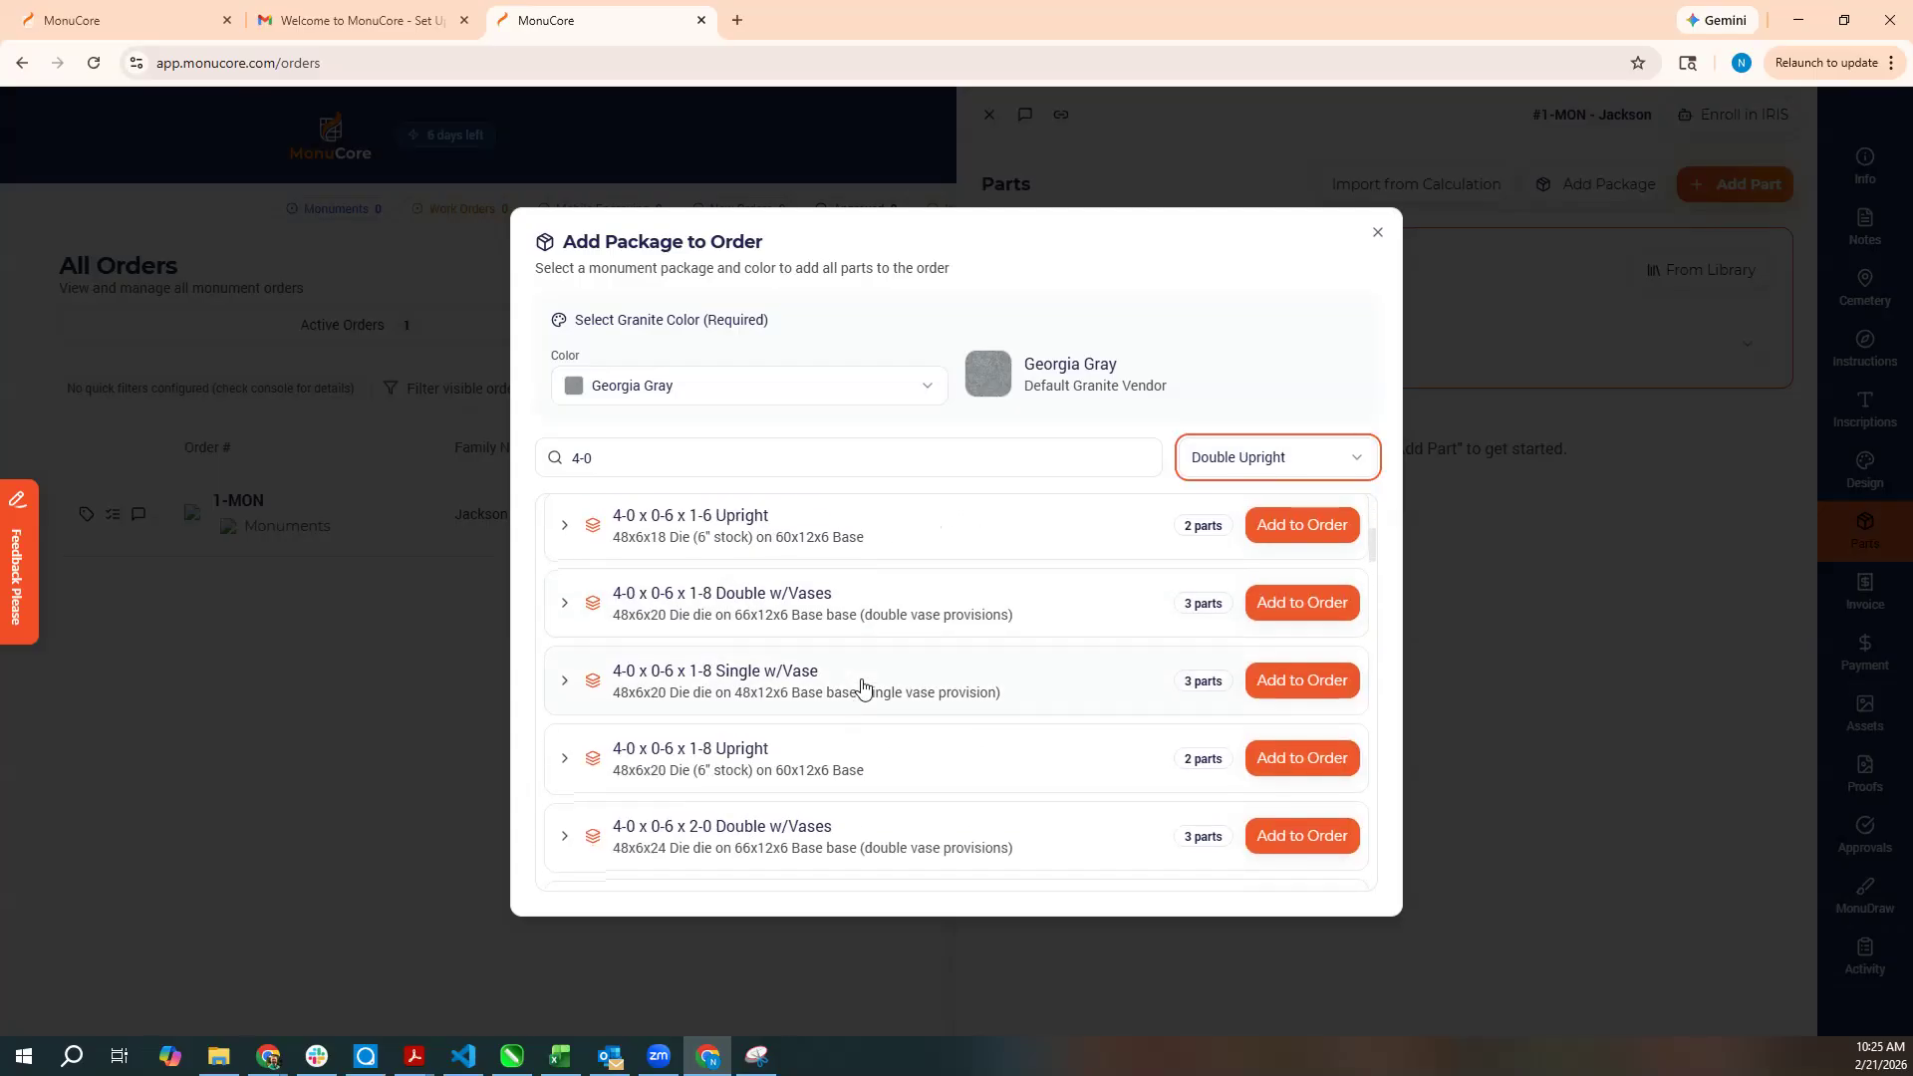
{"action": "scroll", "coordinate": [863, 686], "scroll_direction": "down", "scroll_amount": 1}
{"action": "scroll", "coordinate": [828, 683], "scroll_direction": "down", "scroll_amount": 4}
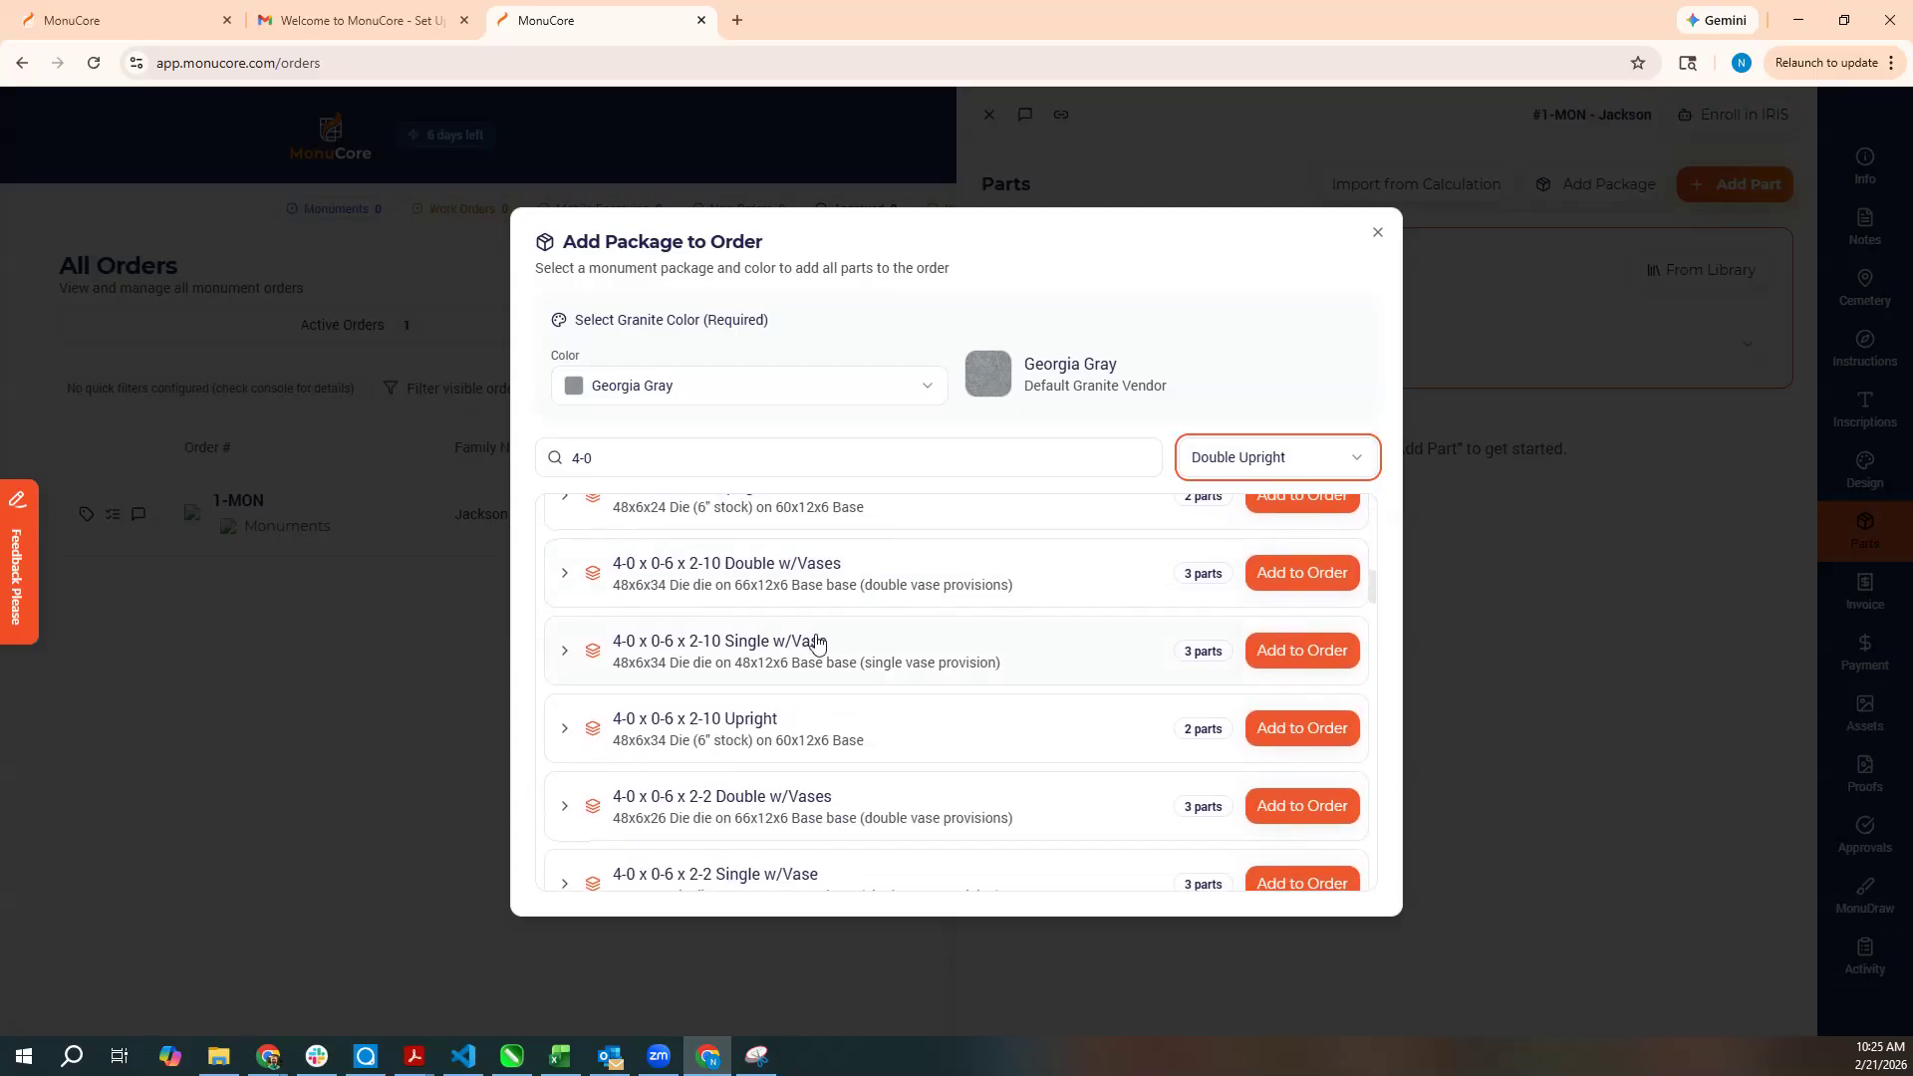
{"action": "scroll", "coordinate": [902, 638], "scroll_direction": "down", "scroll_amount": 4}
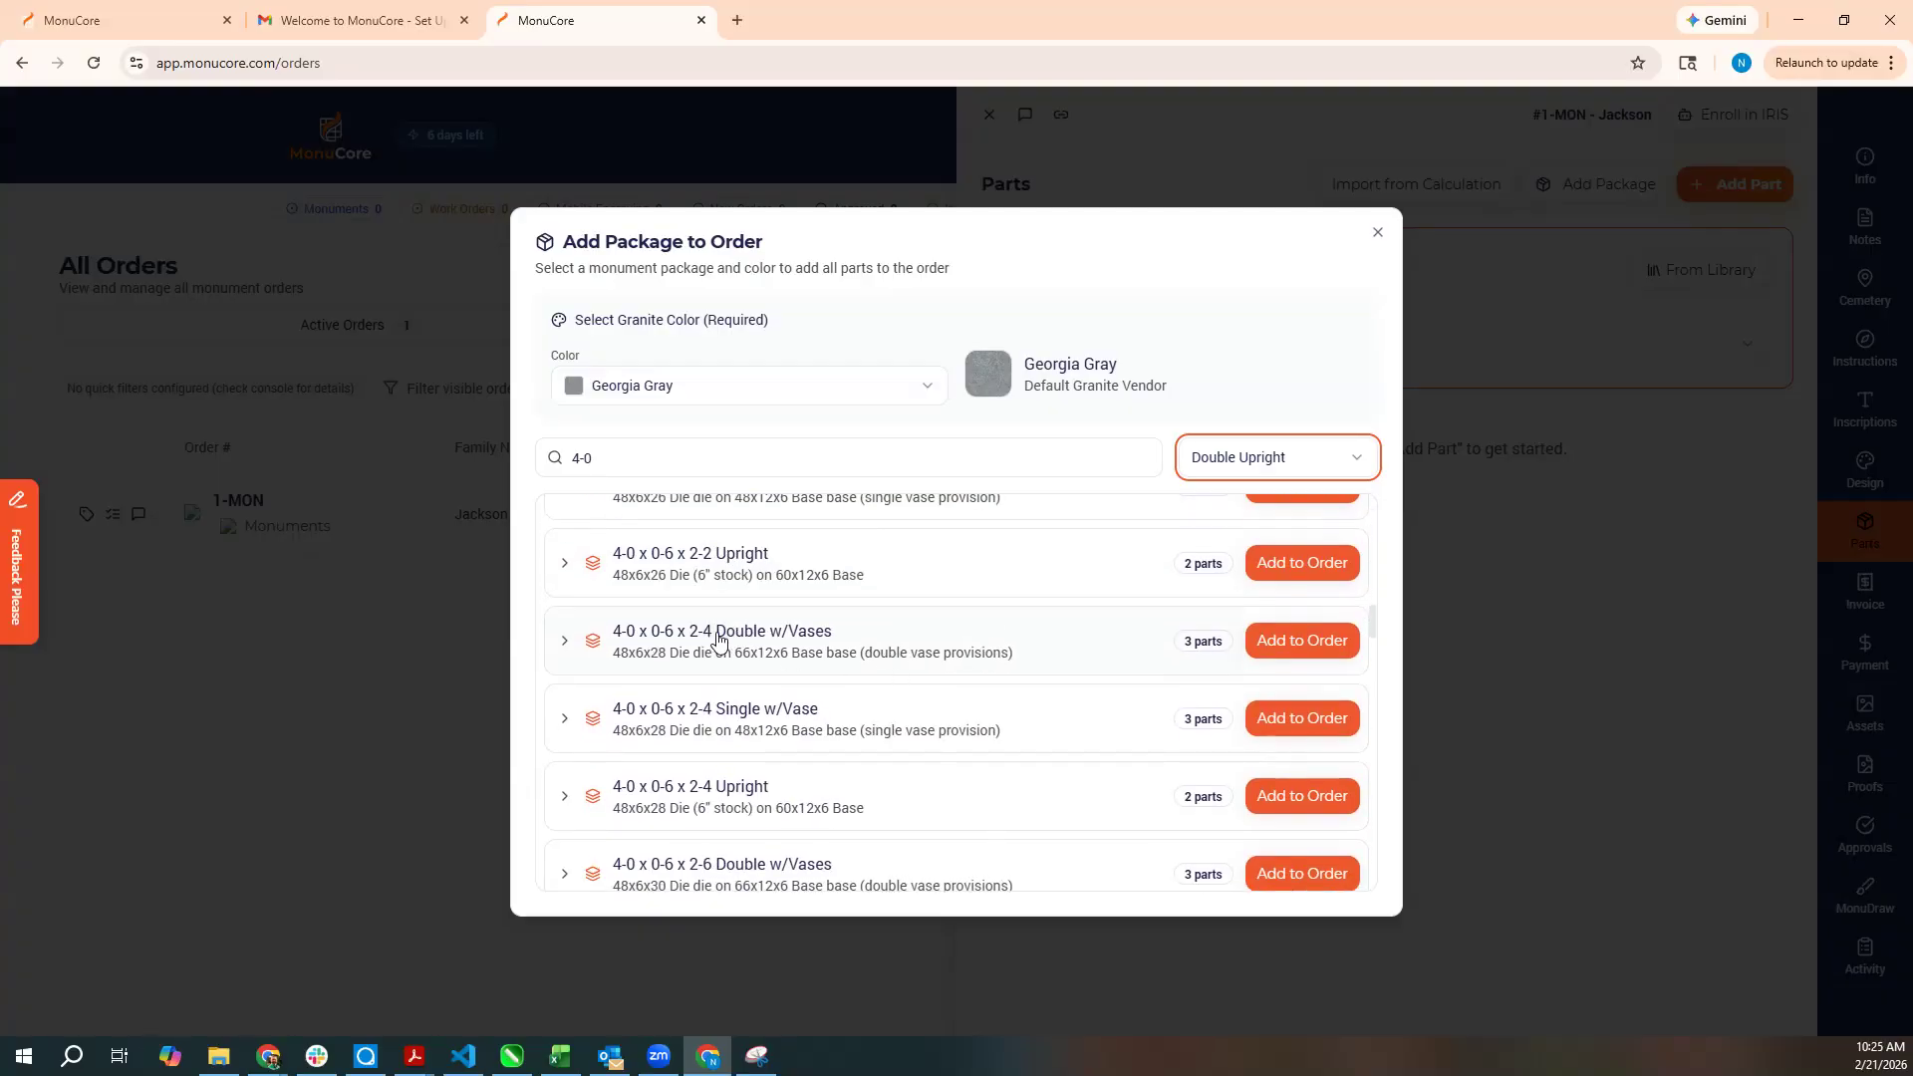
{"action": "scroll", "coordinate": [748, 637], "scroll_direction": "up", "scroll_amount": 3}
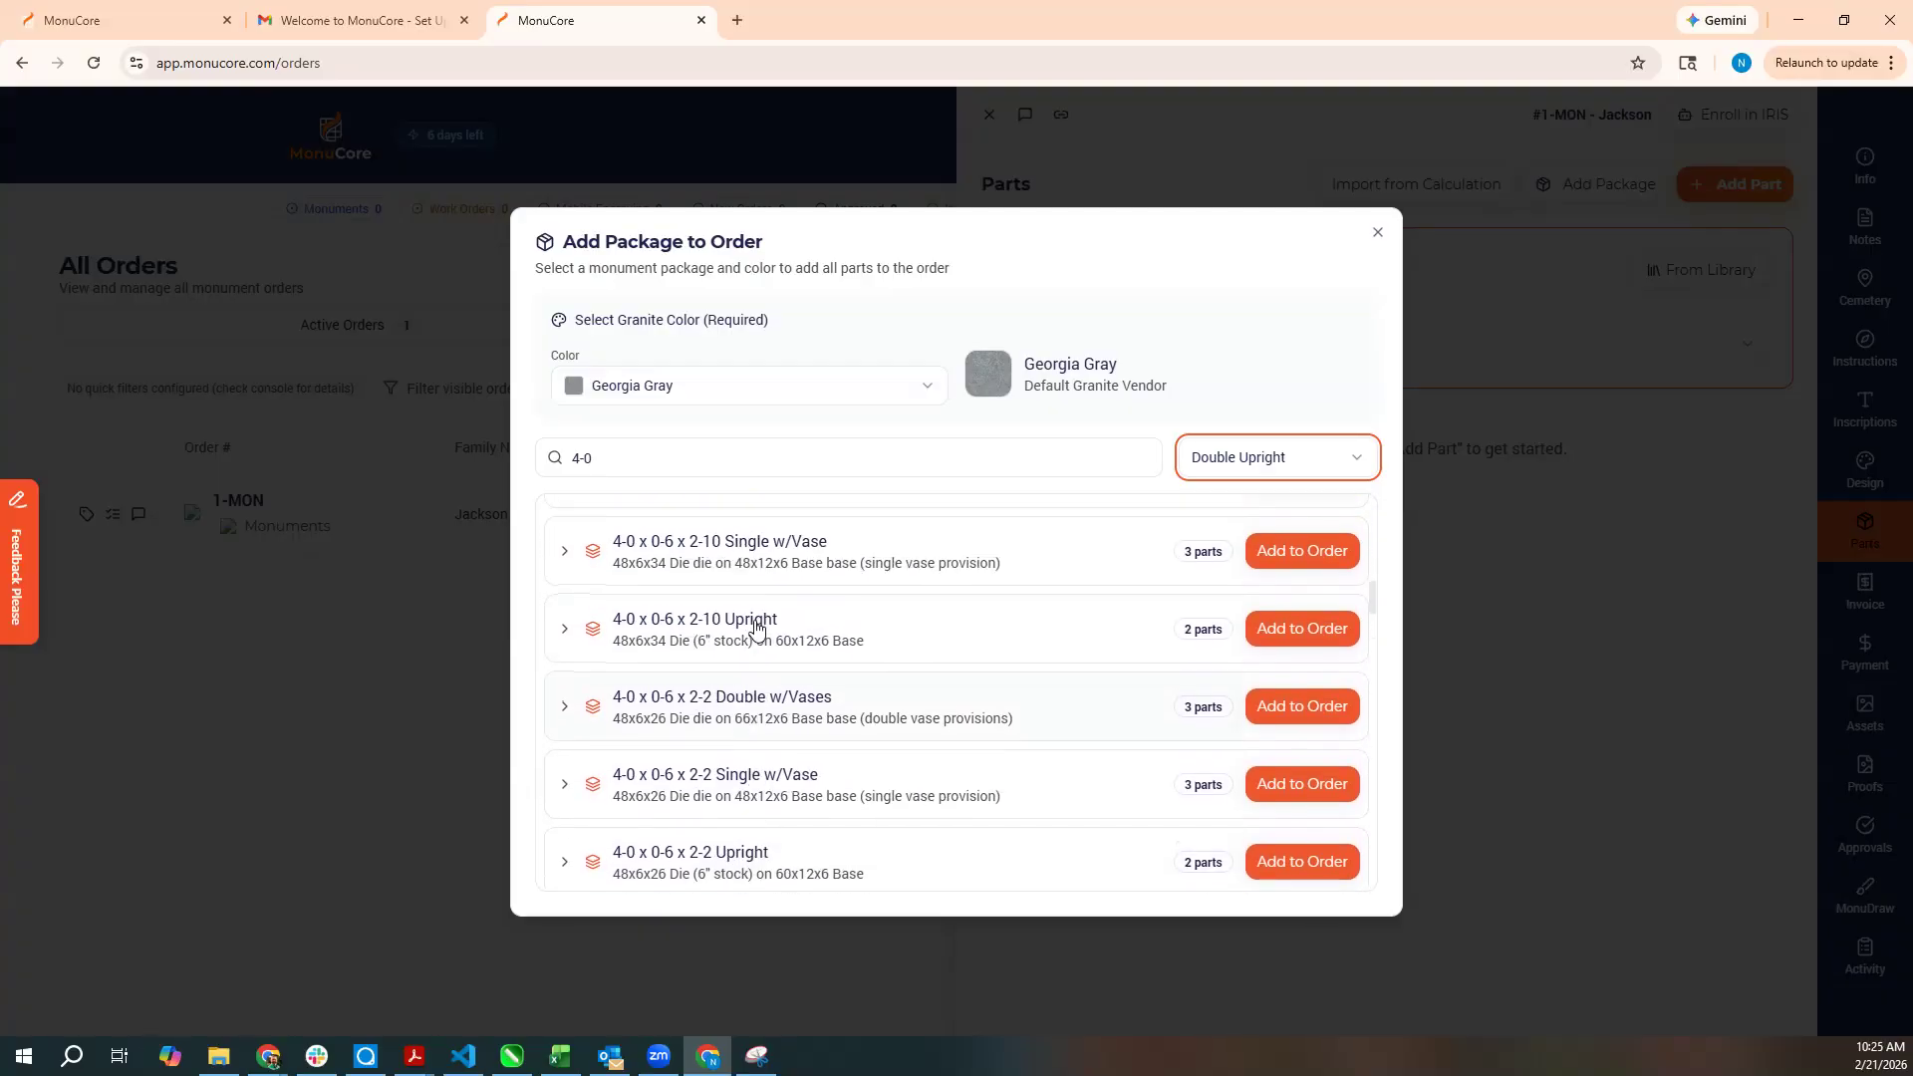
{"action": "scroll", "coordinate": [784, 588], "scroll_direction": "up", "scroll_amount": 3}
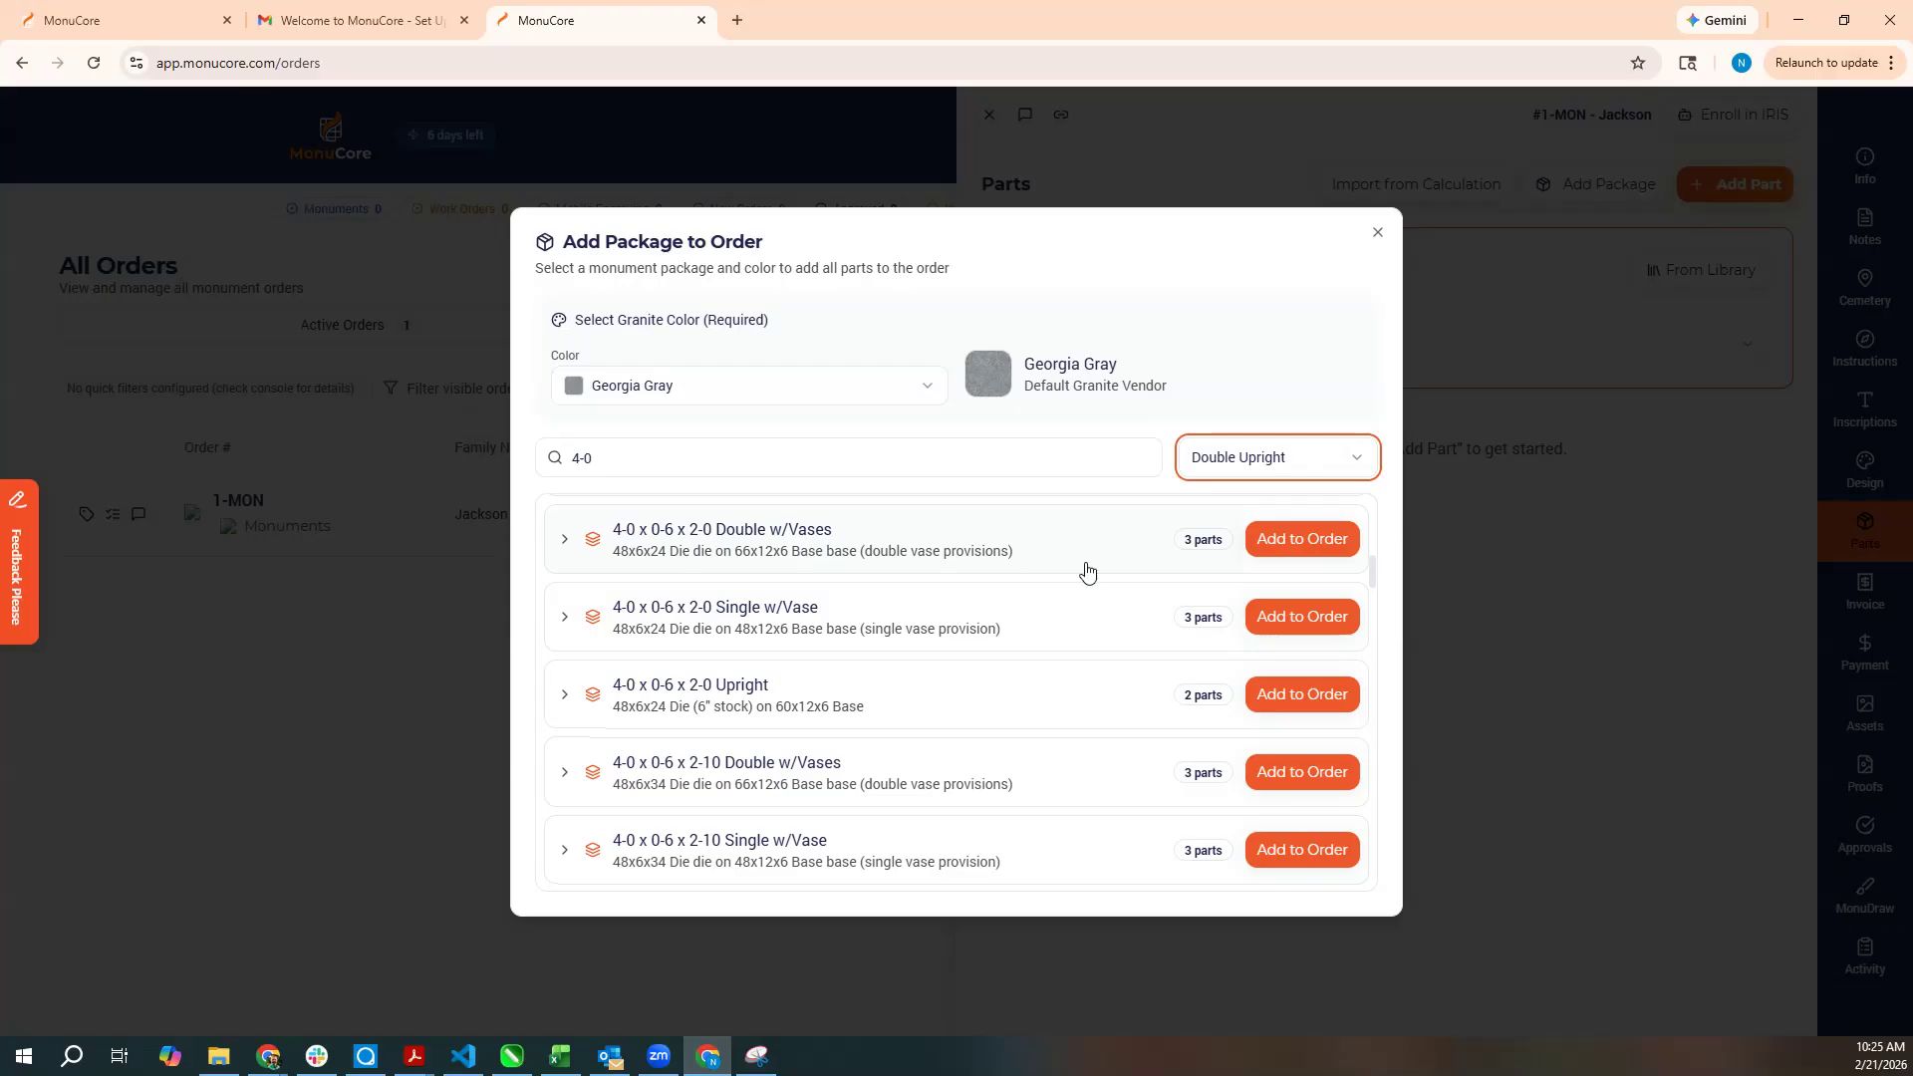
{"action": "left_click", "coordinate": [1314, 552]}
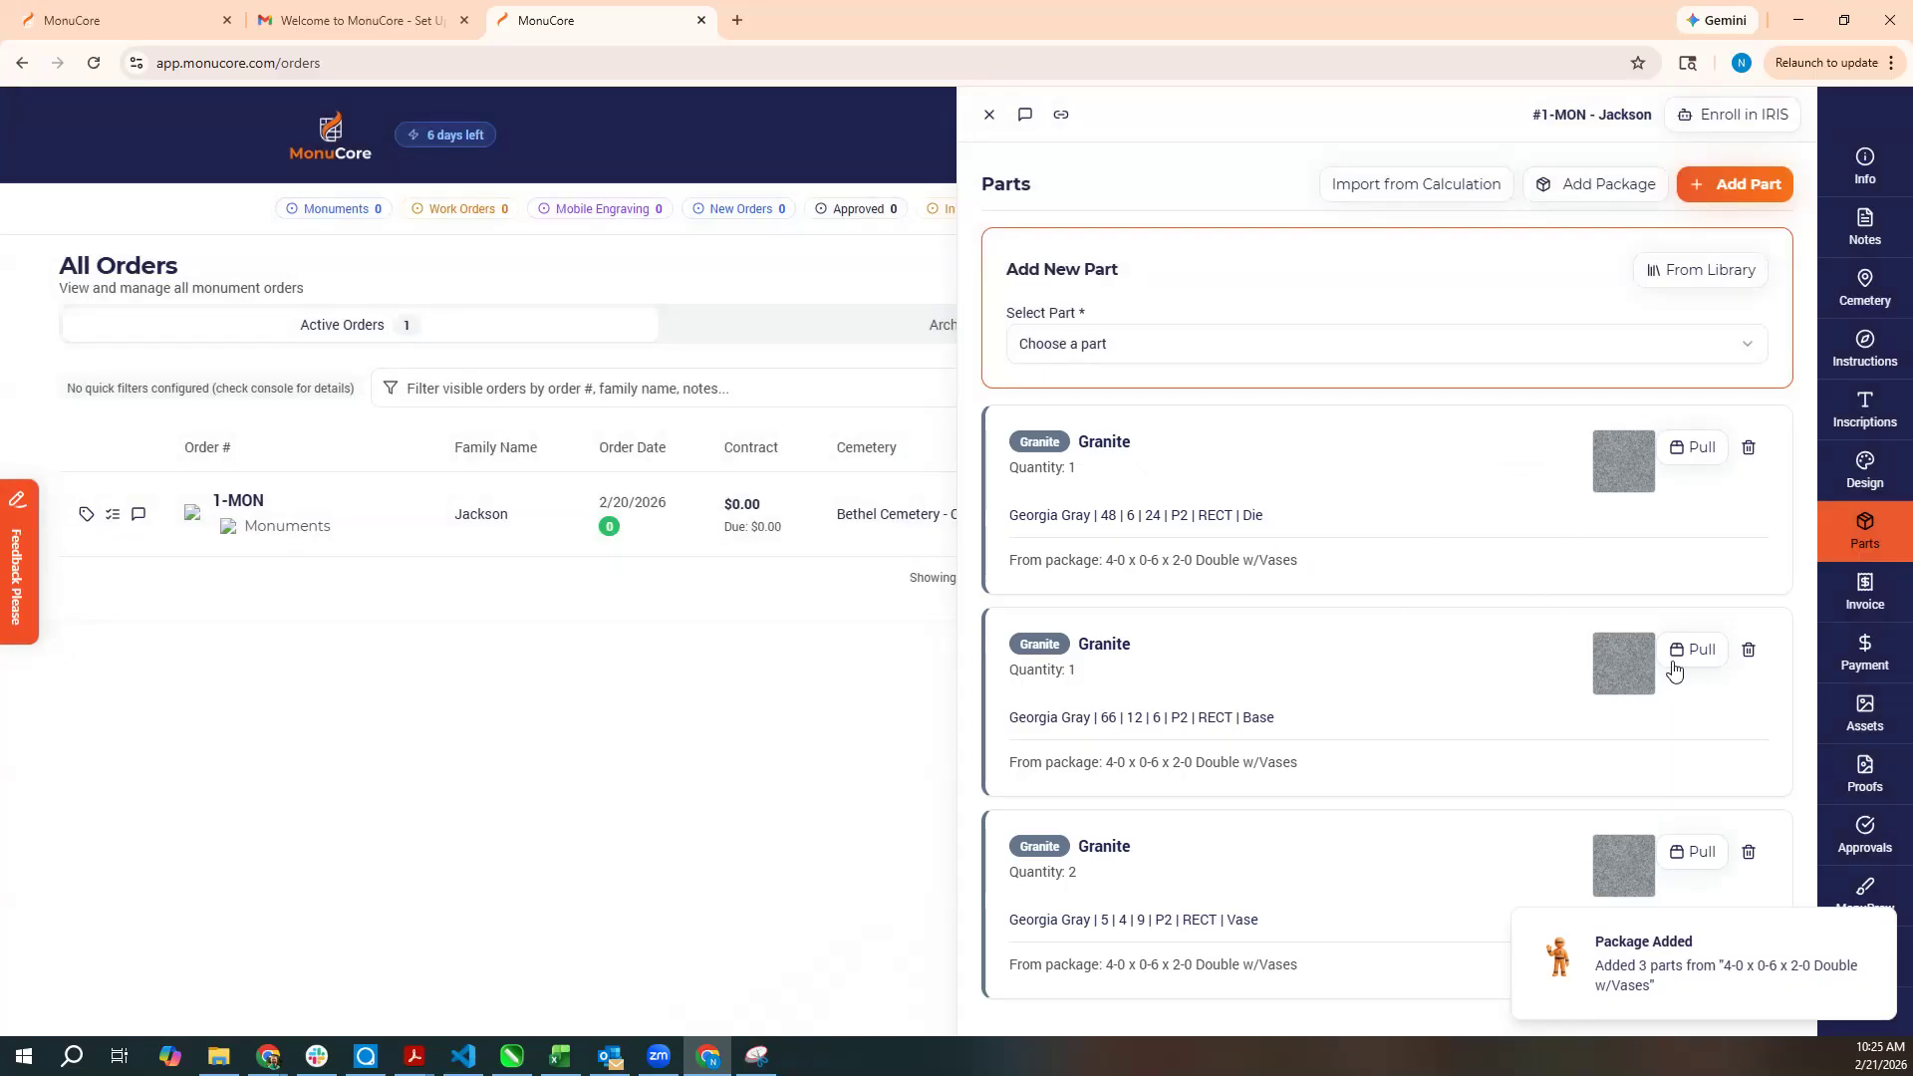
Review the inventory items and packages available to pull for the die part, then leave without allocating any.
{"action": "left_click", "coordinate": [1700, 451]}
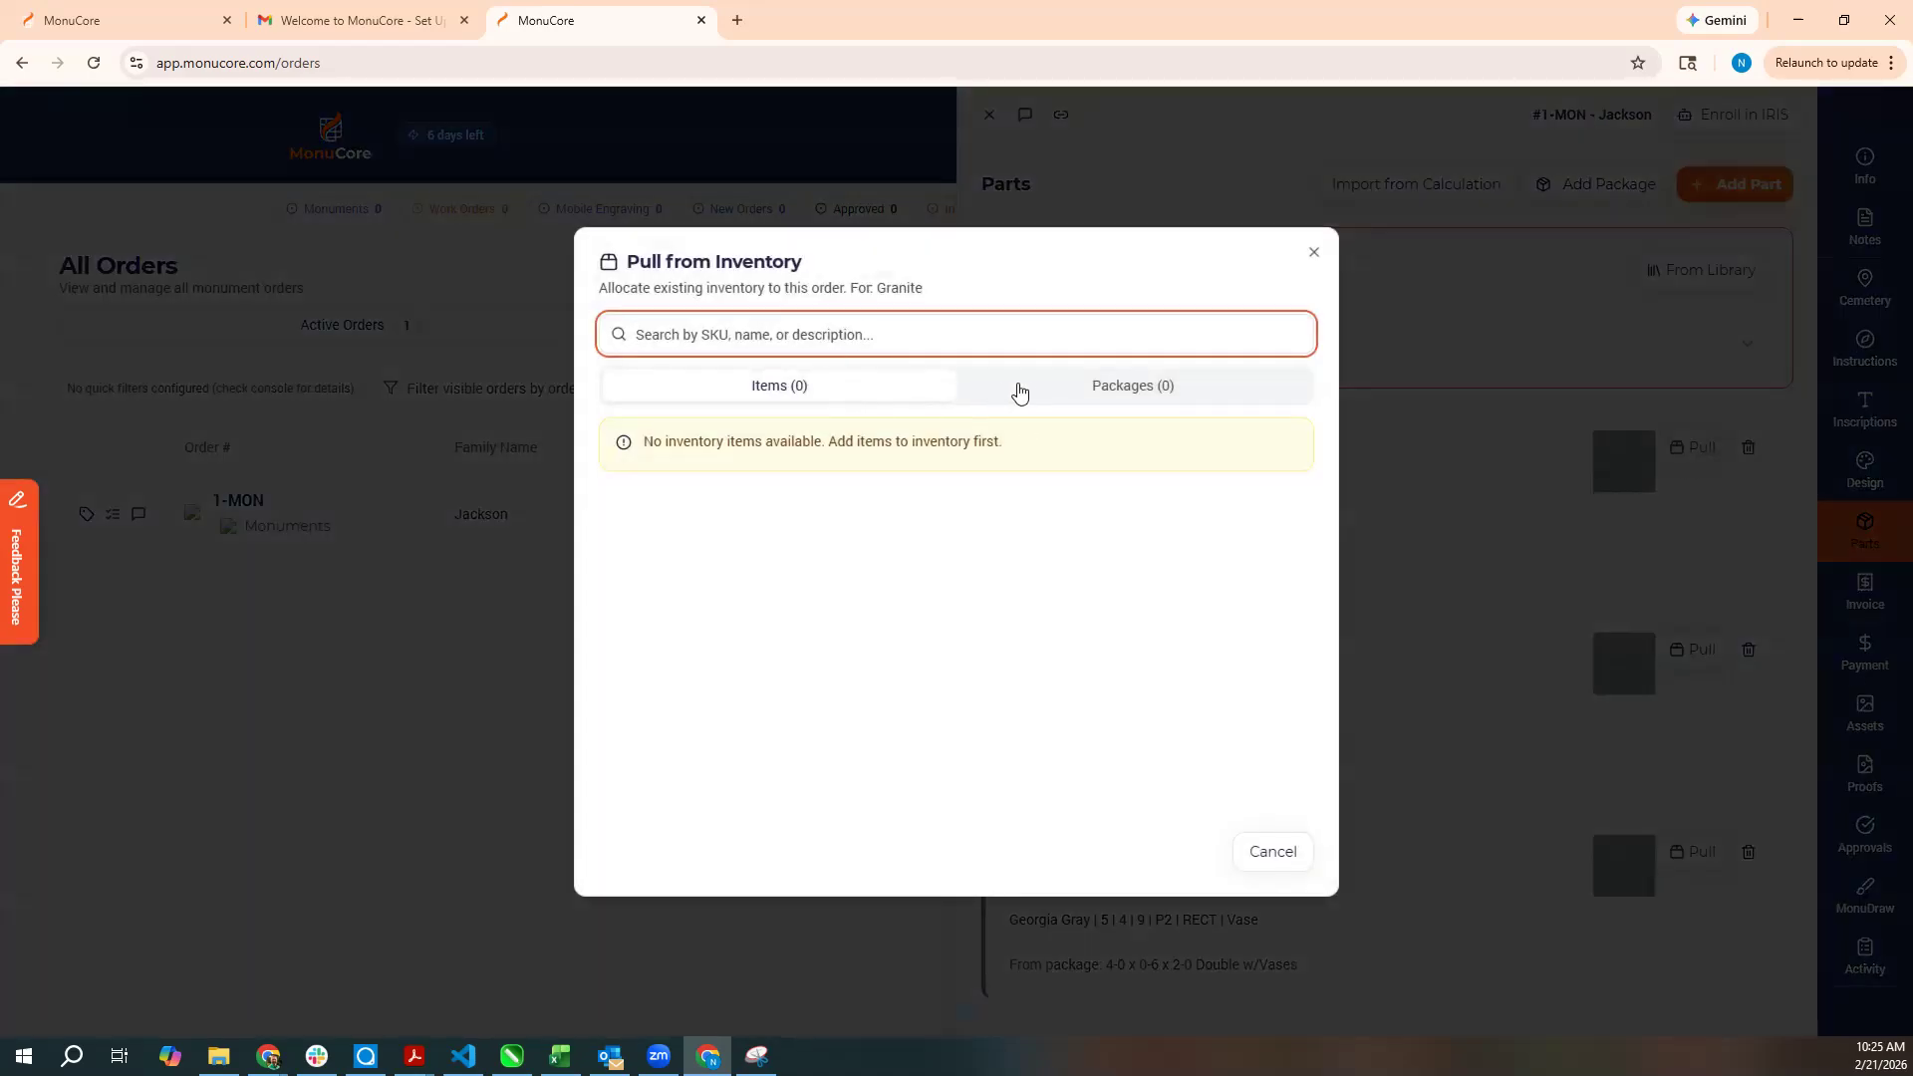
{"action": "left_click", "coordinate": [1121, 393]}
{"action": "left_click", "coordinate": [887, 395]}
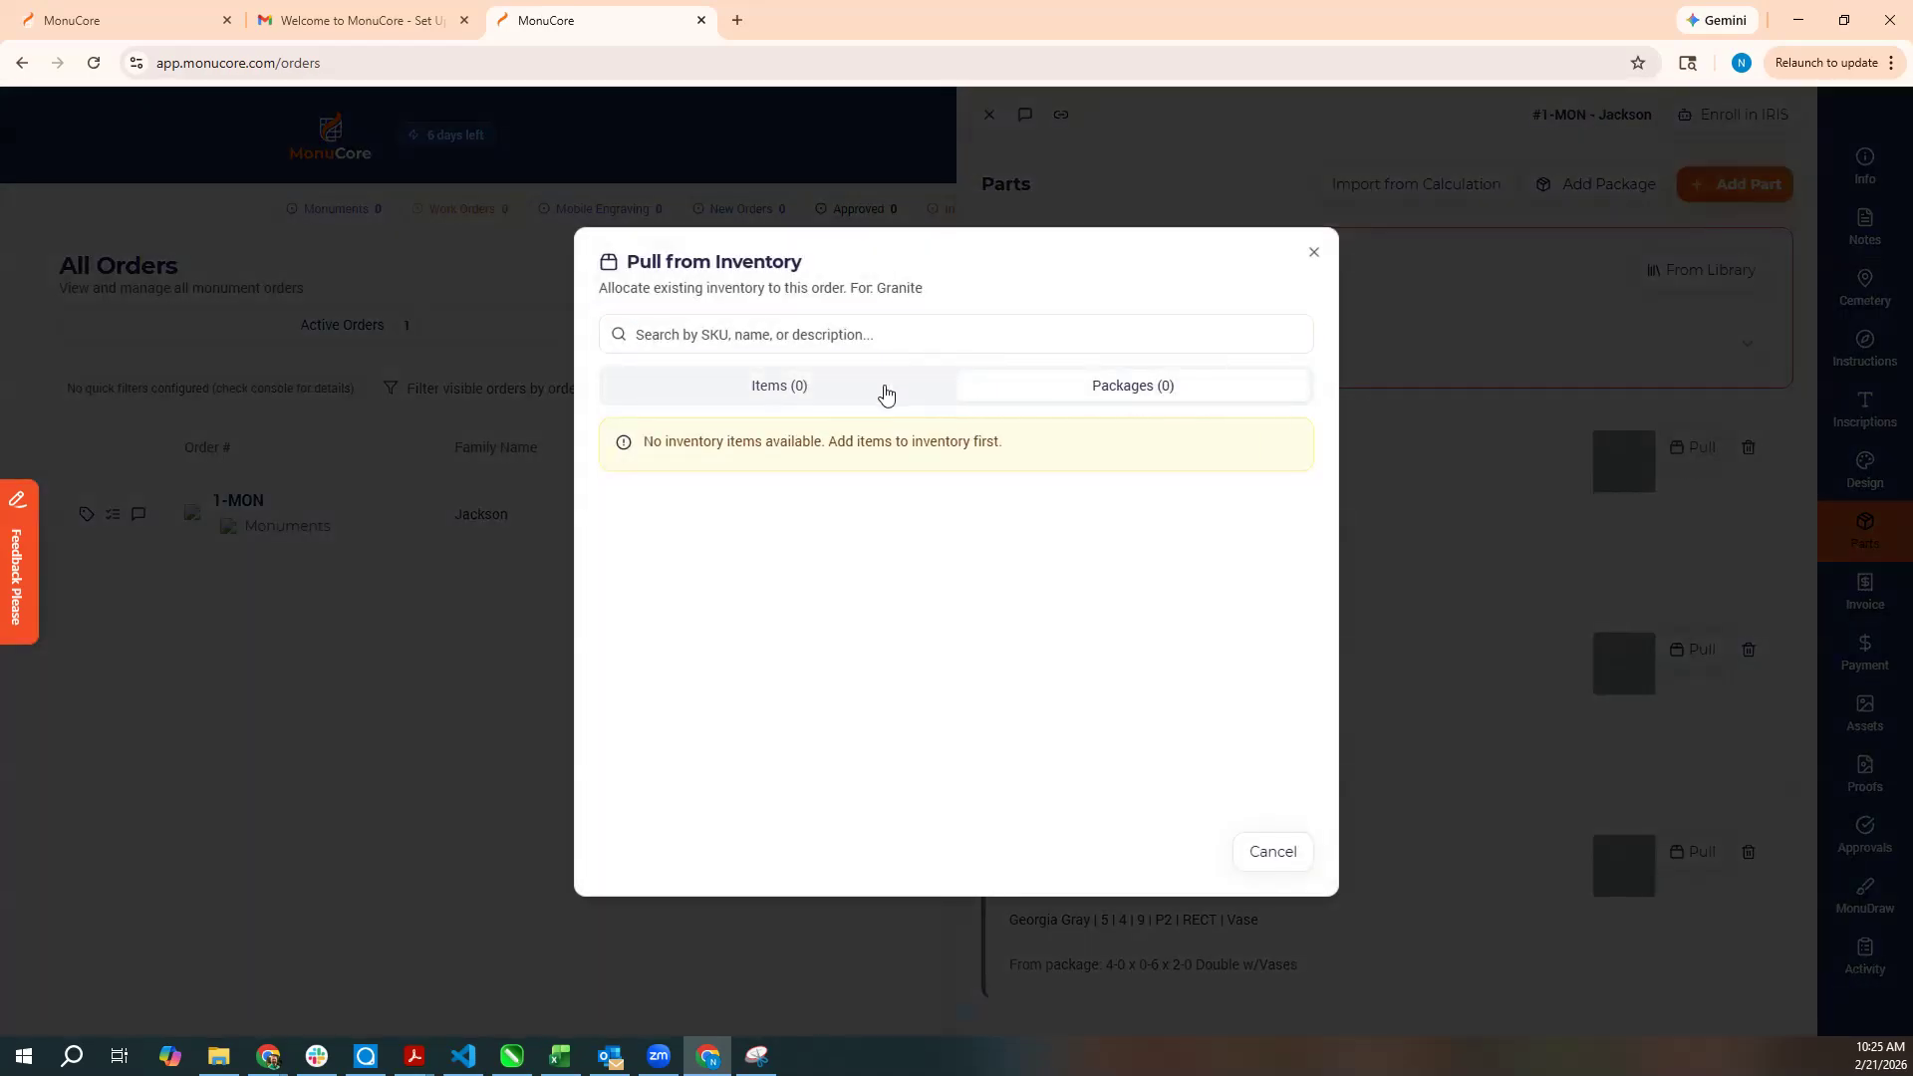
{"action": "left_click", "coordinate": [1025, 398]}
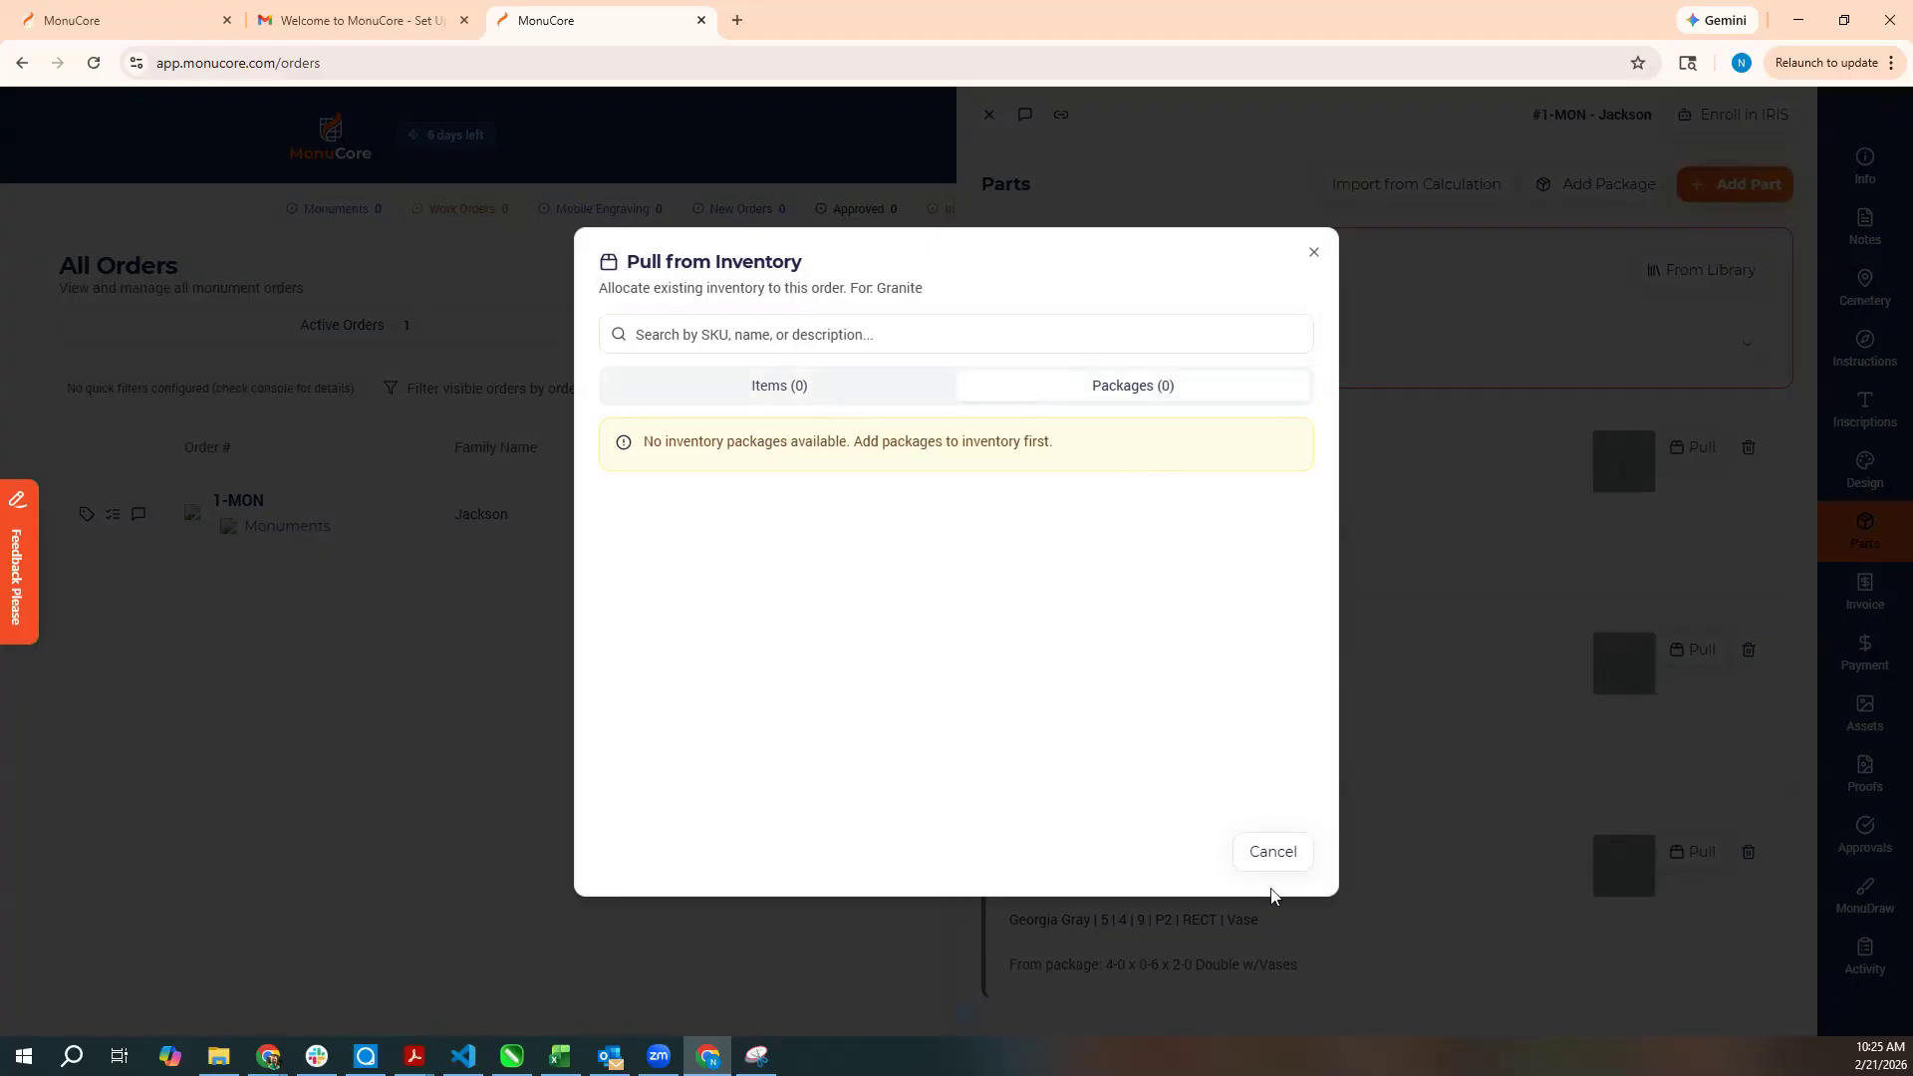
{"action": "left_click", "coordinate": [1269, 851]}
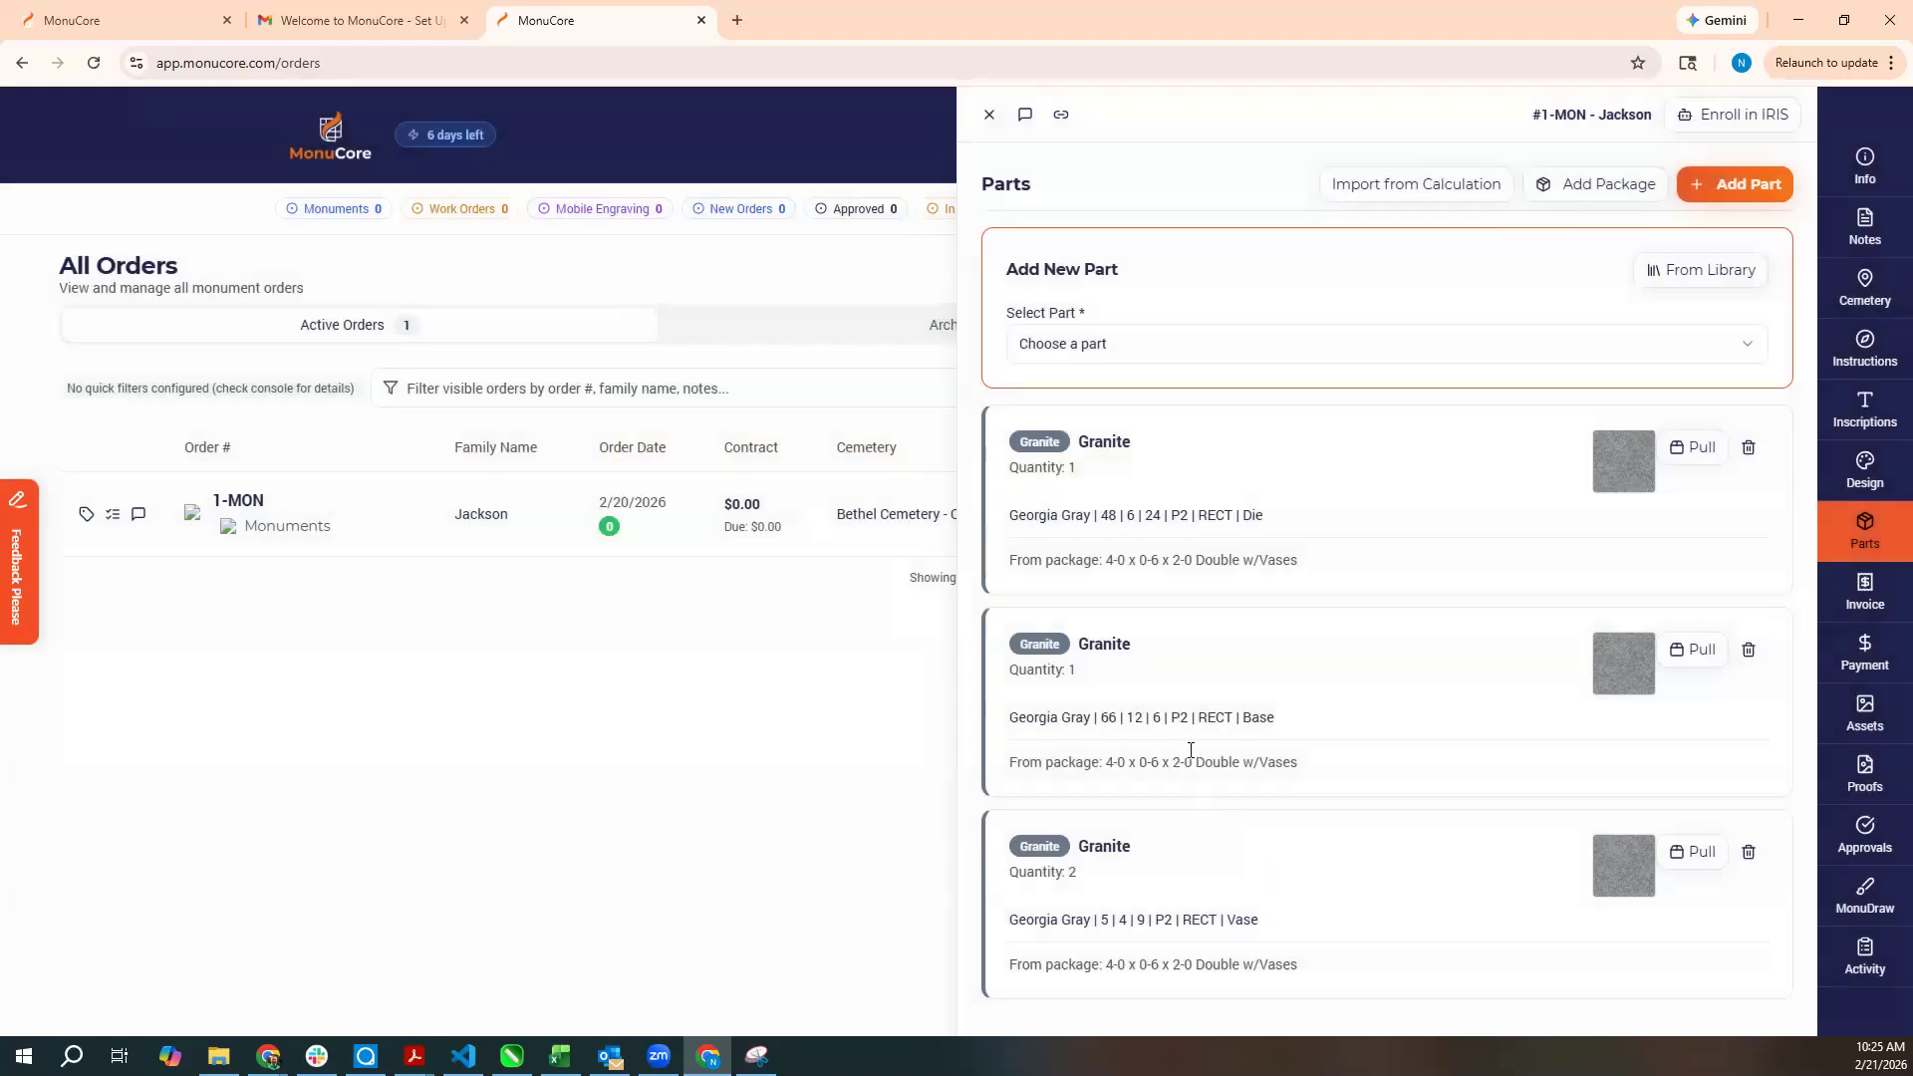
Start a new invoice line item from the Granite template with the description "Monument Package".
{"action": "left_click", "coordinate": [1866, 598]}
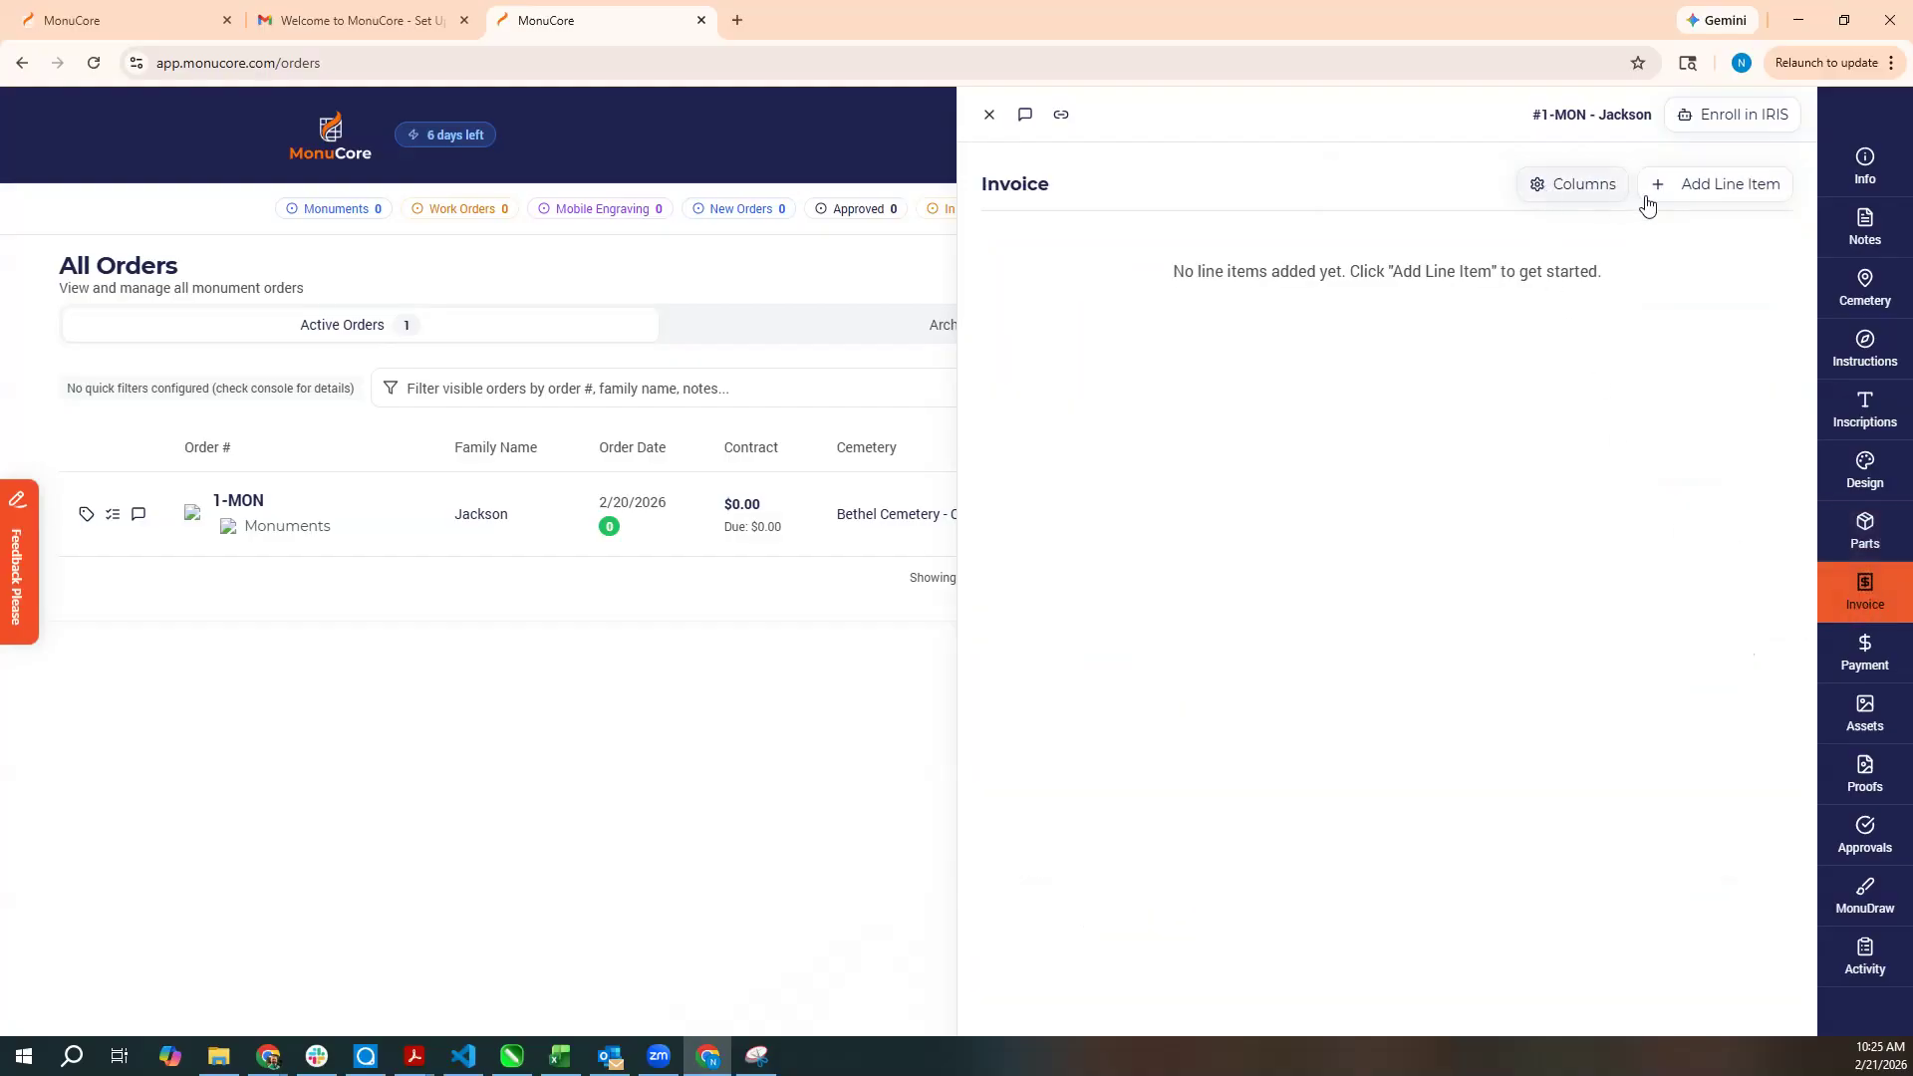
{"action": "left_click", "coordinate": [1714, 186]}
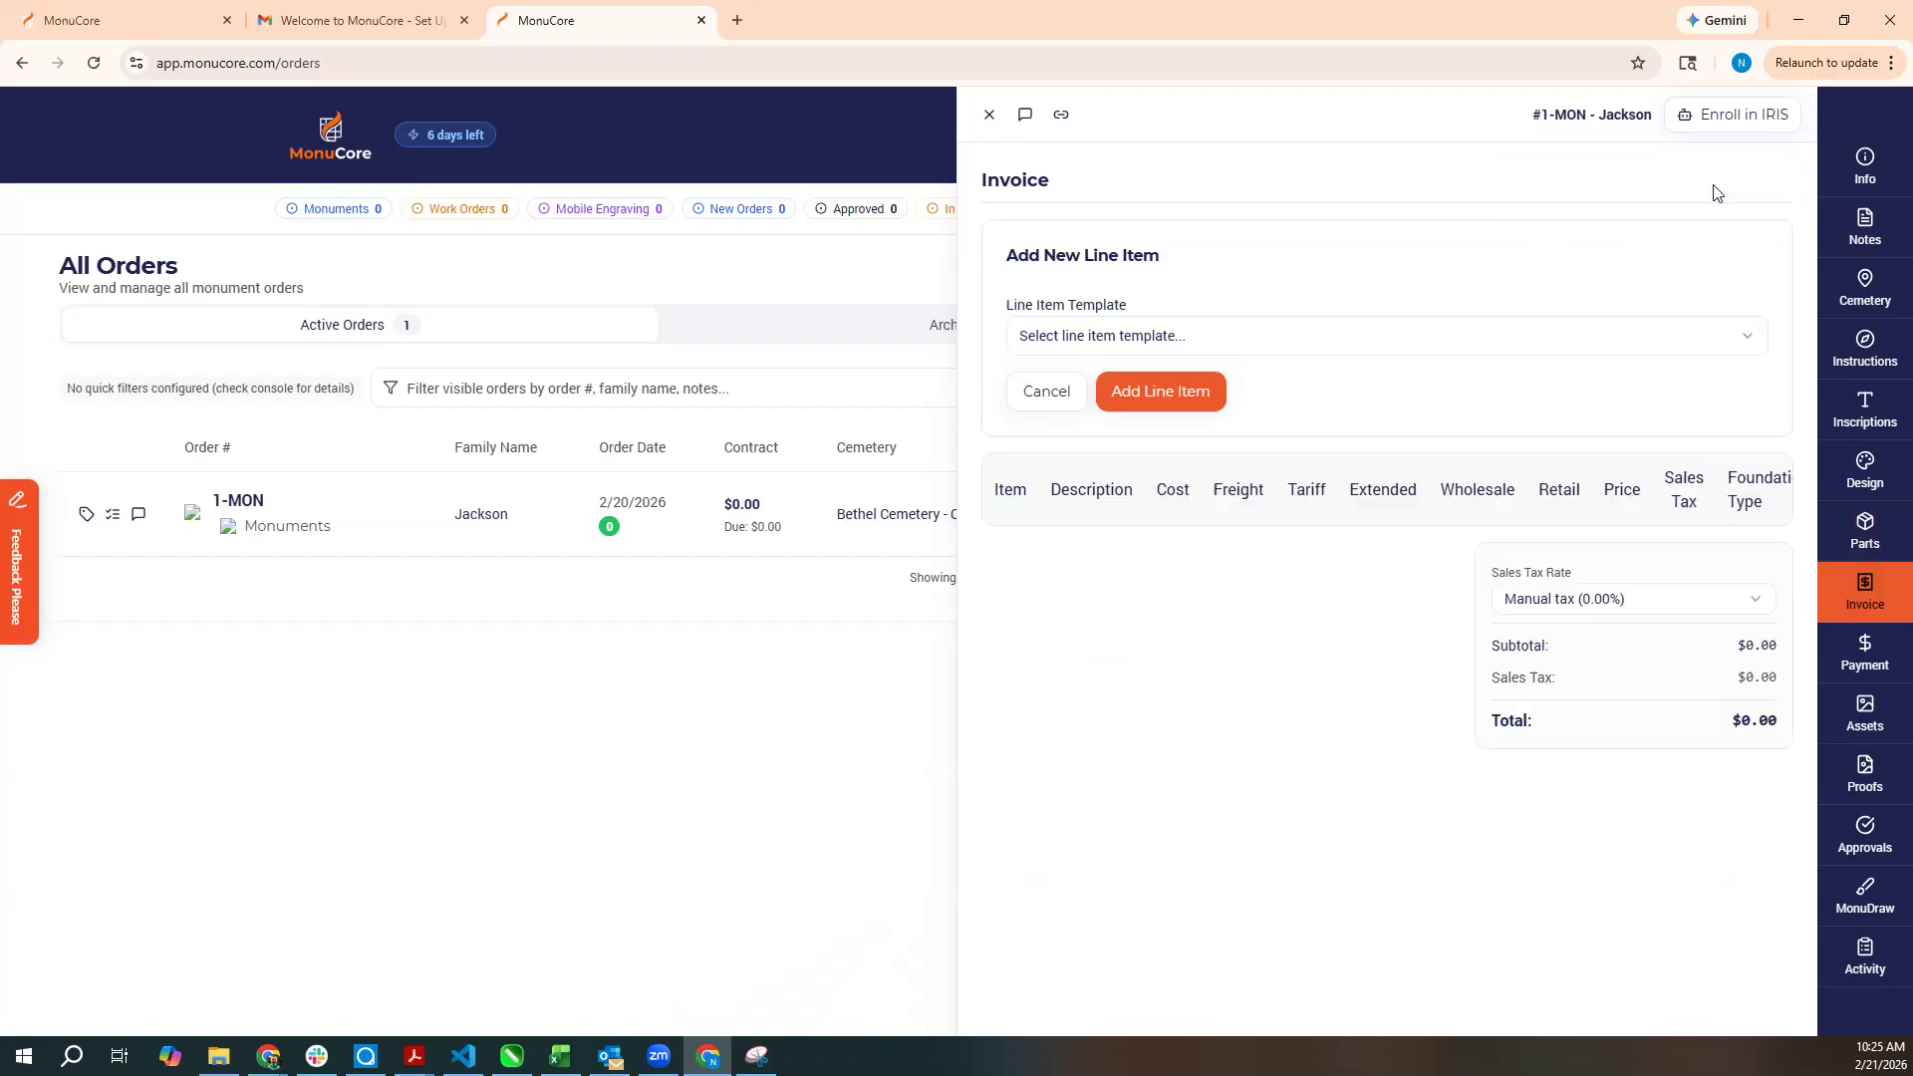
{"action": "left_click", "coordinate": [1283, 344]}
{"action": "left_click", "coordinate": [1113, 383]}
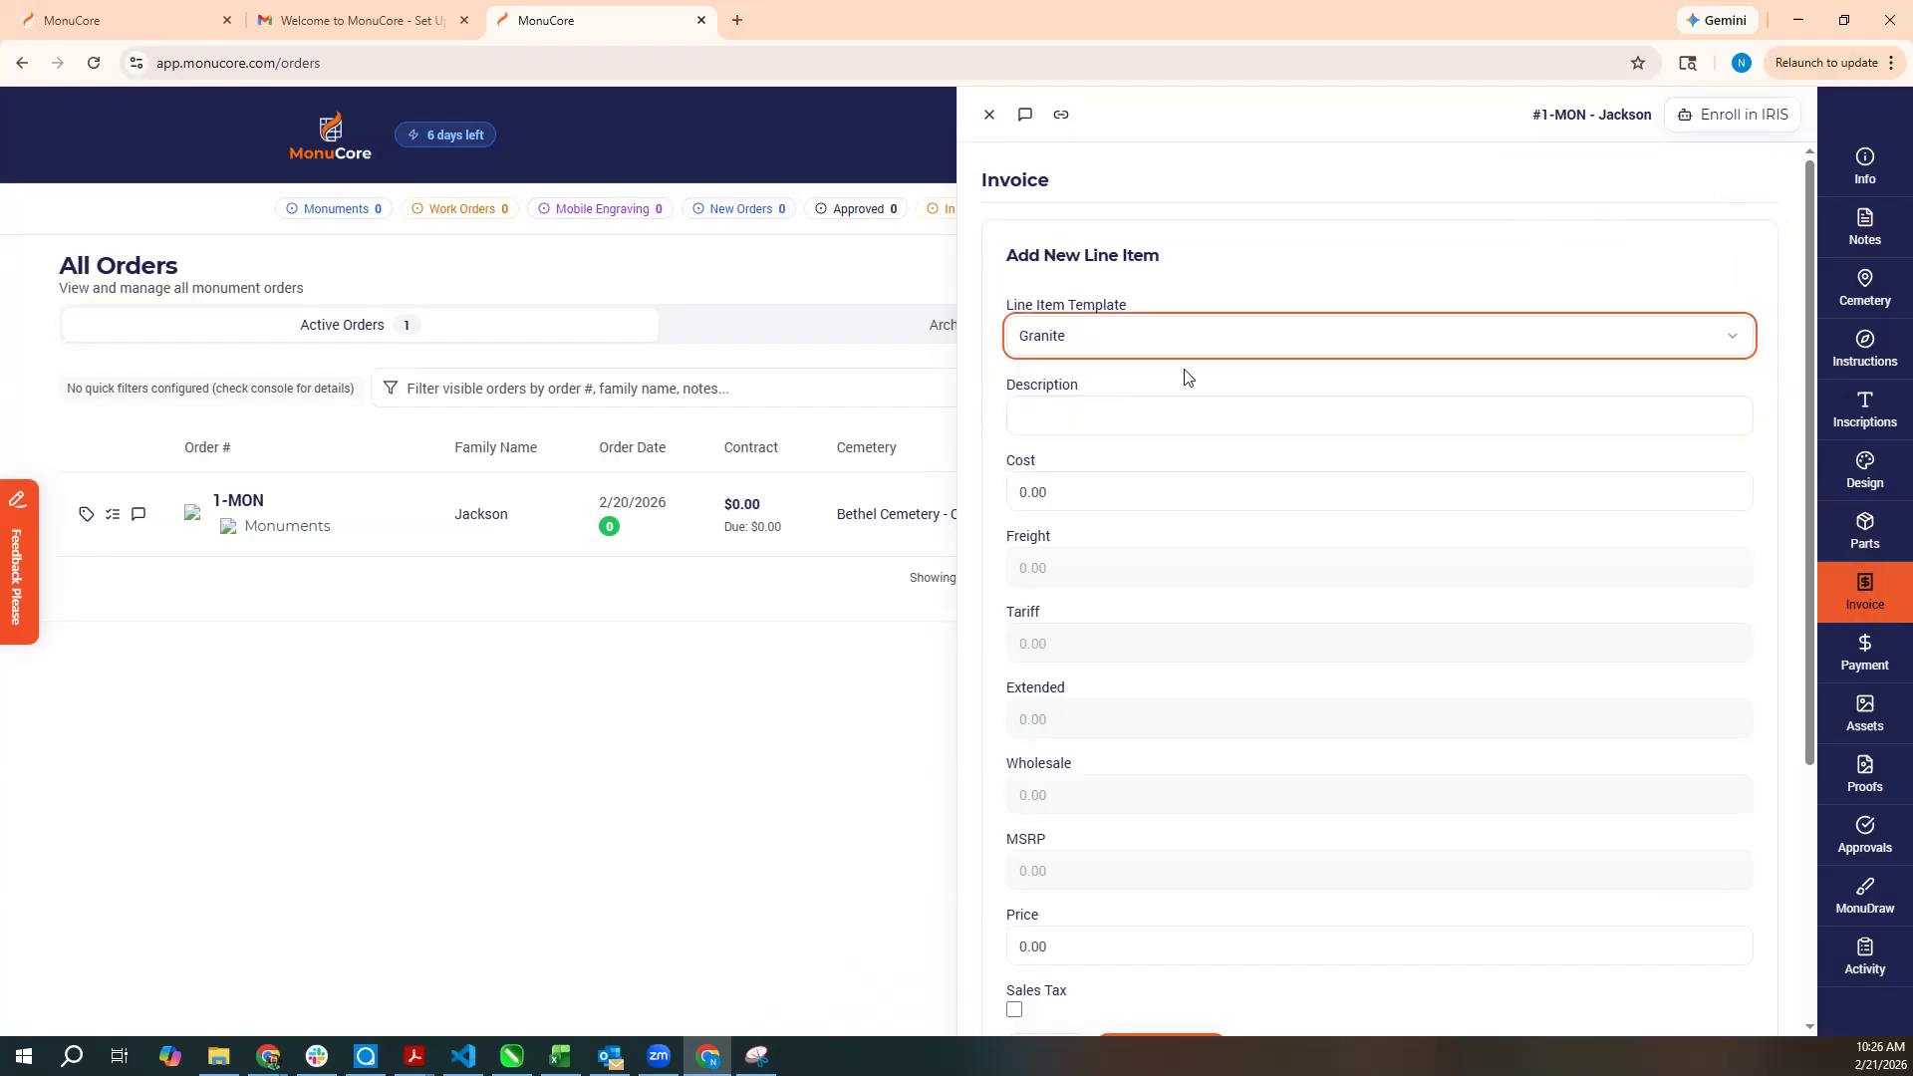
{"action": "left_click", "coordinate": [1111, 425]}
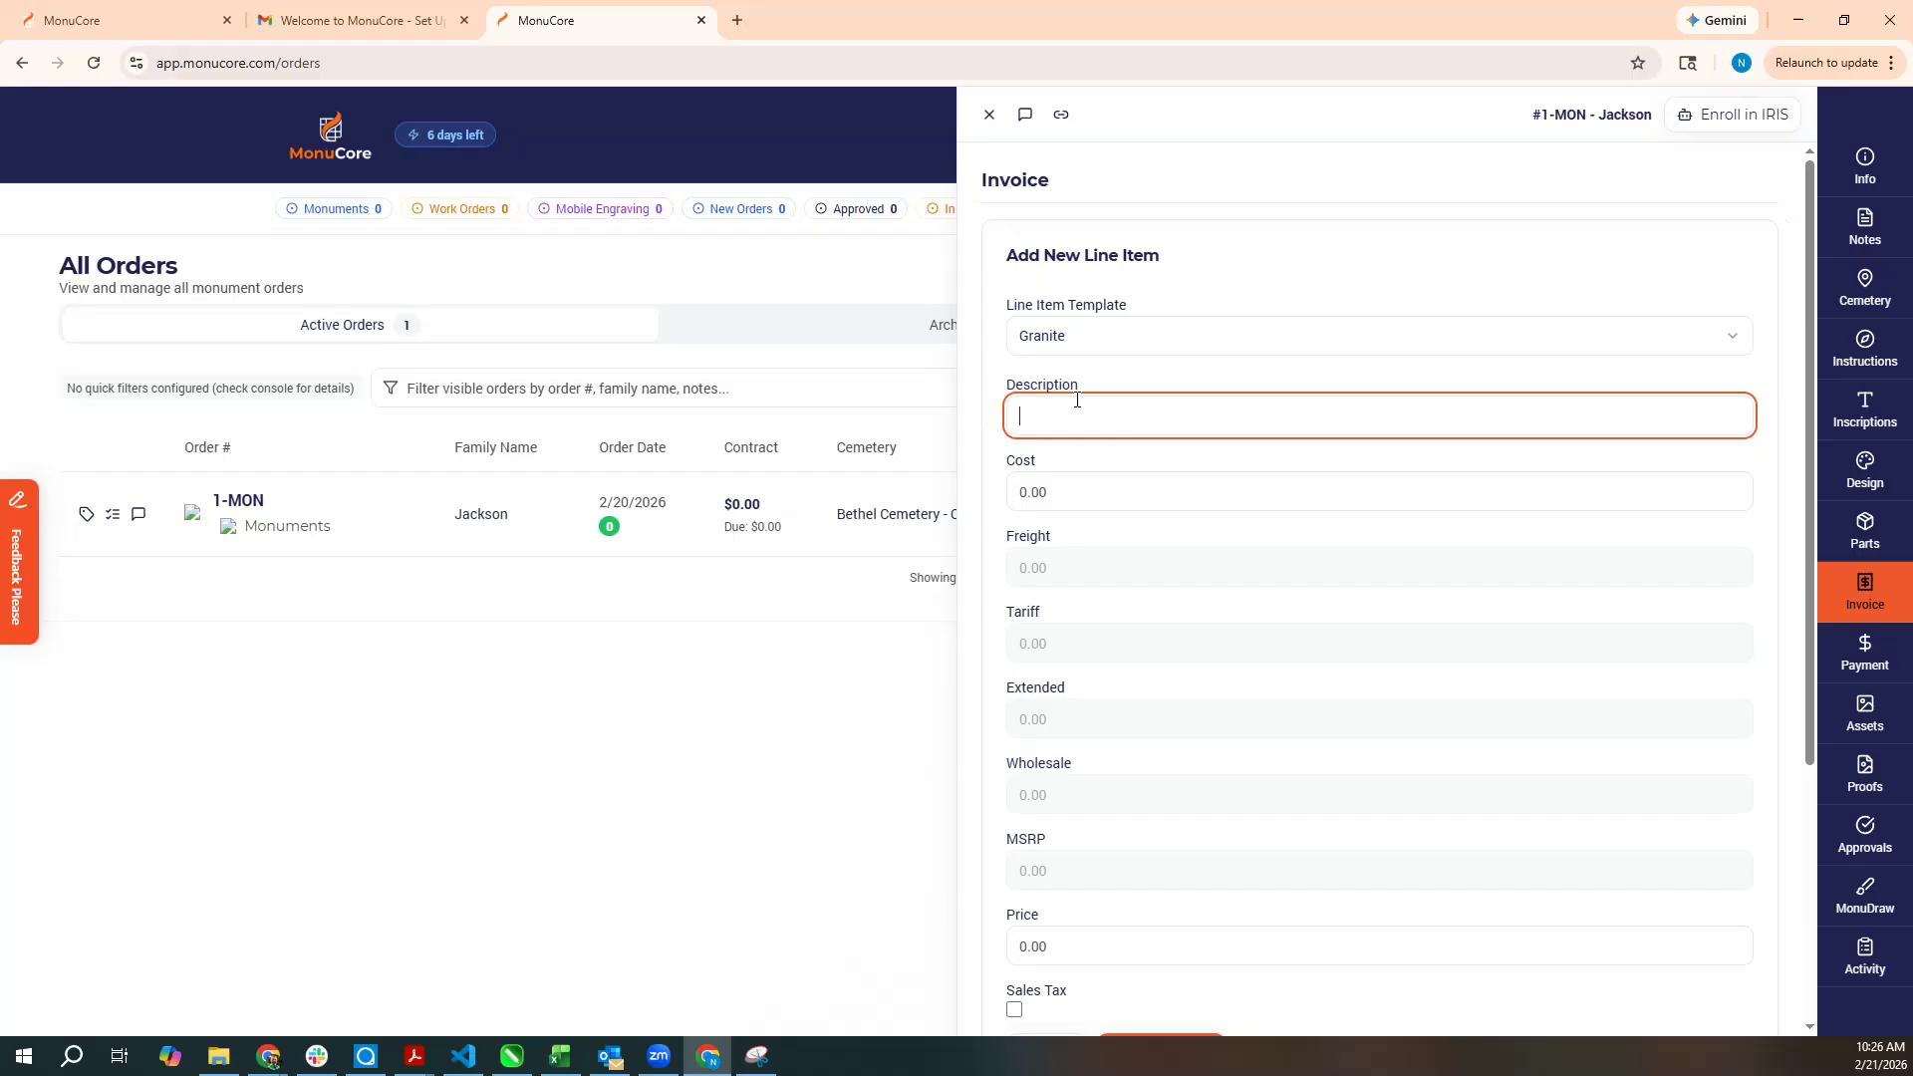
{"action": "type", "text": "Monument Package"}
Add the Granite line item with cost and price 4200 and sales tax enabled, and apply the Default Location Rate (9.25%) to the invoice.
{"action": "left_click", "coordinate": [1088, 485]}
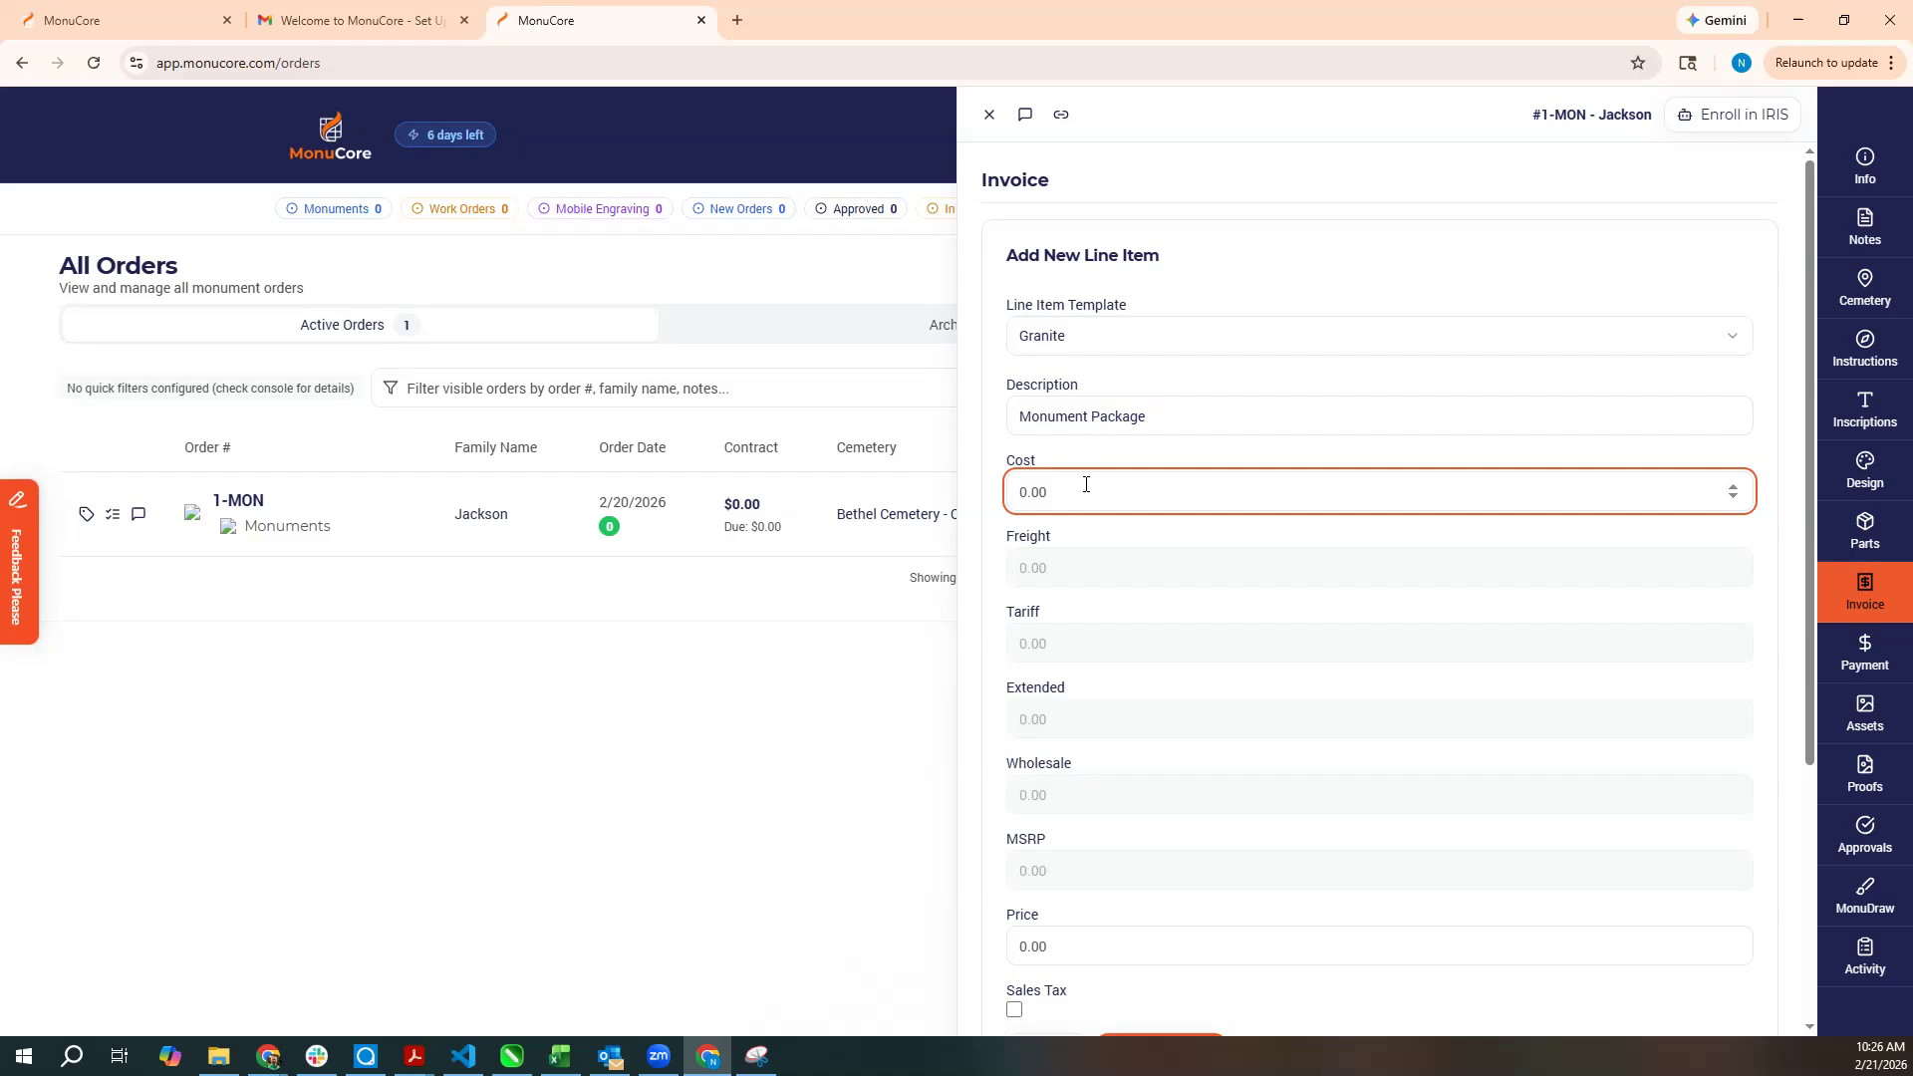
{"action": "type", "text": "42"}
{"action": "key", "text": "Tab"}
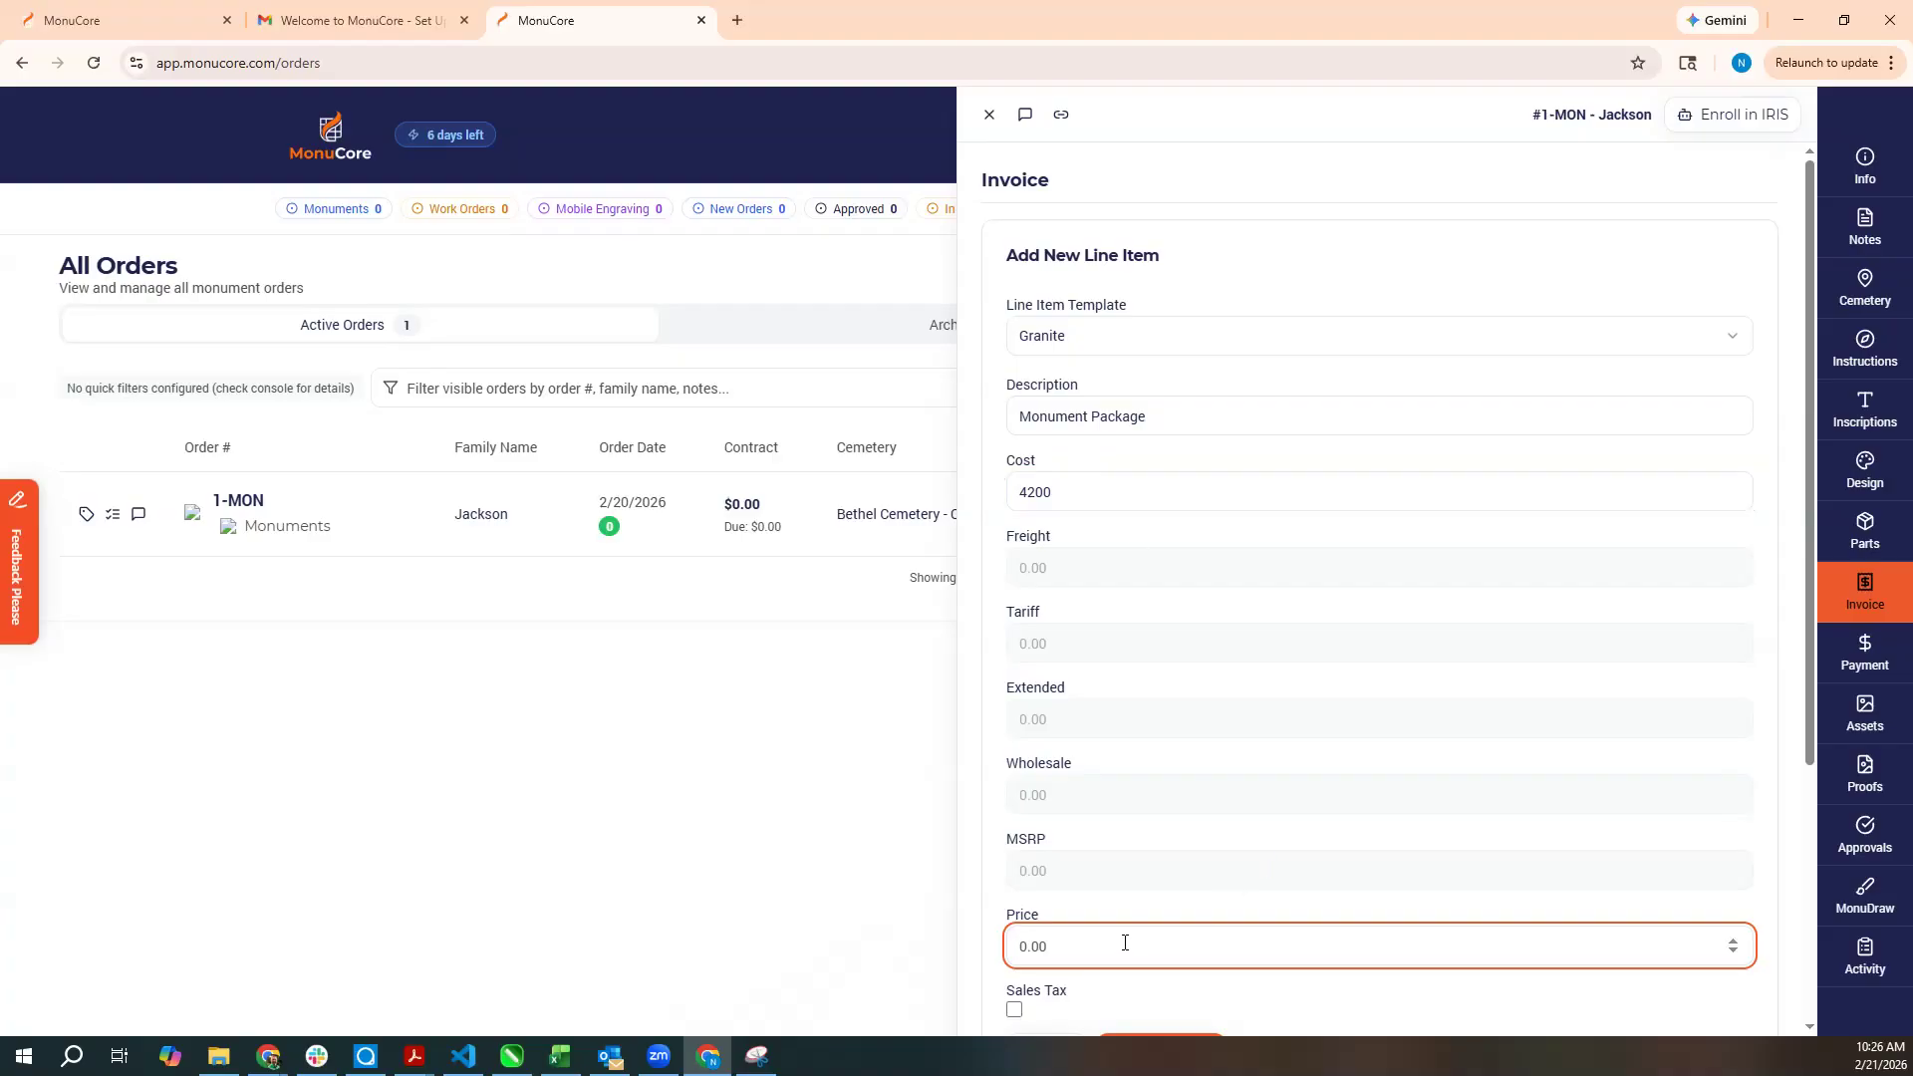
{"action": "type", "text": "42"}
{"action": "left_click", "coordinate": [1015, 1010]}
{"action": "scroll", "coordinate": [1325, 797], "scroll_direction": "down", "scroll_amount": 4}
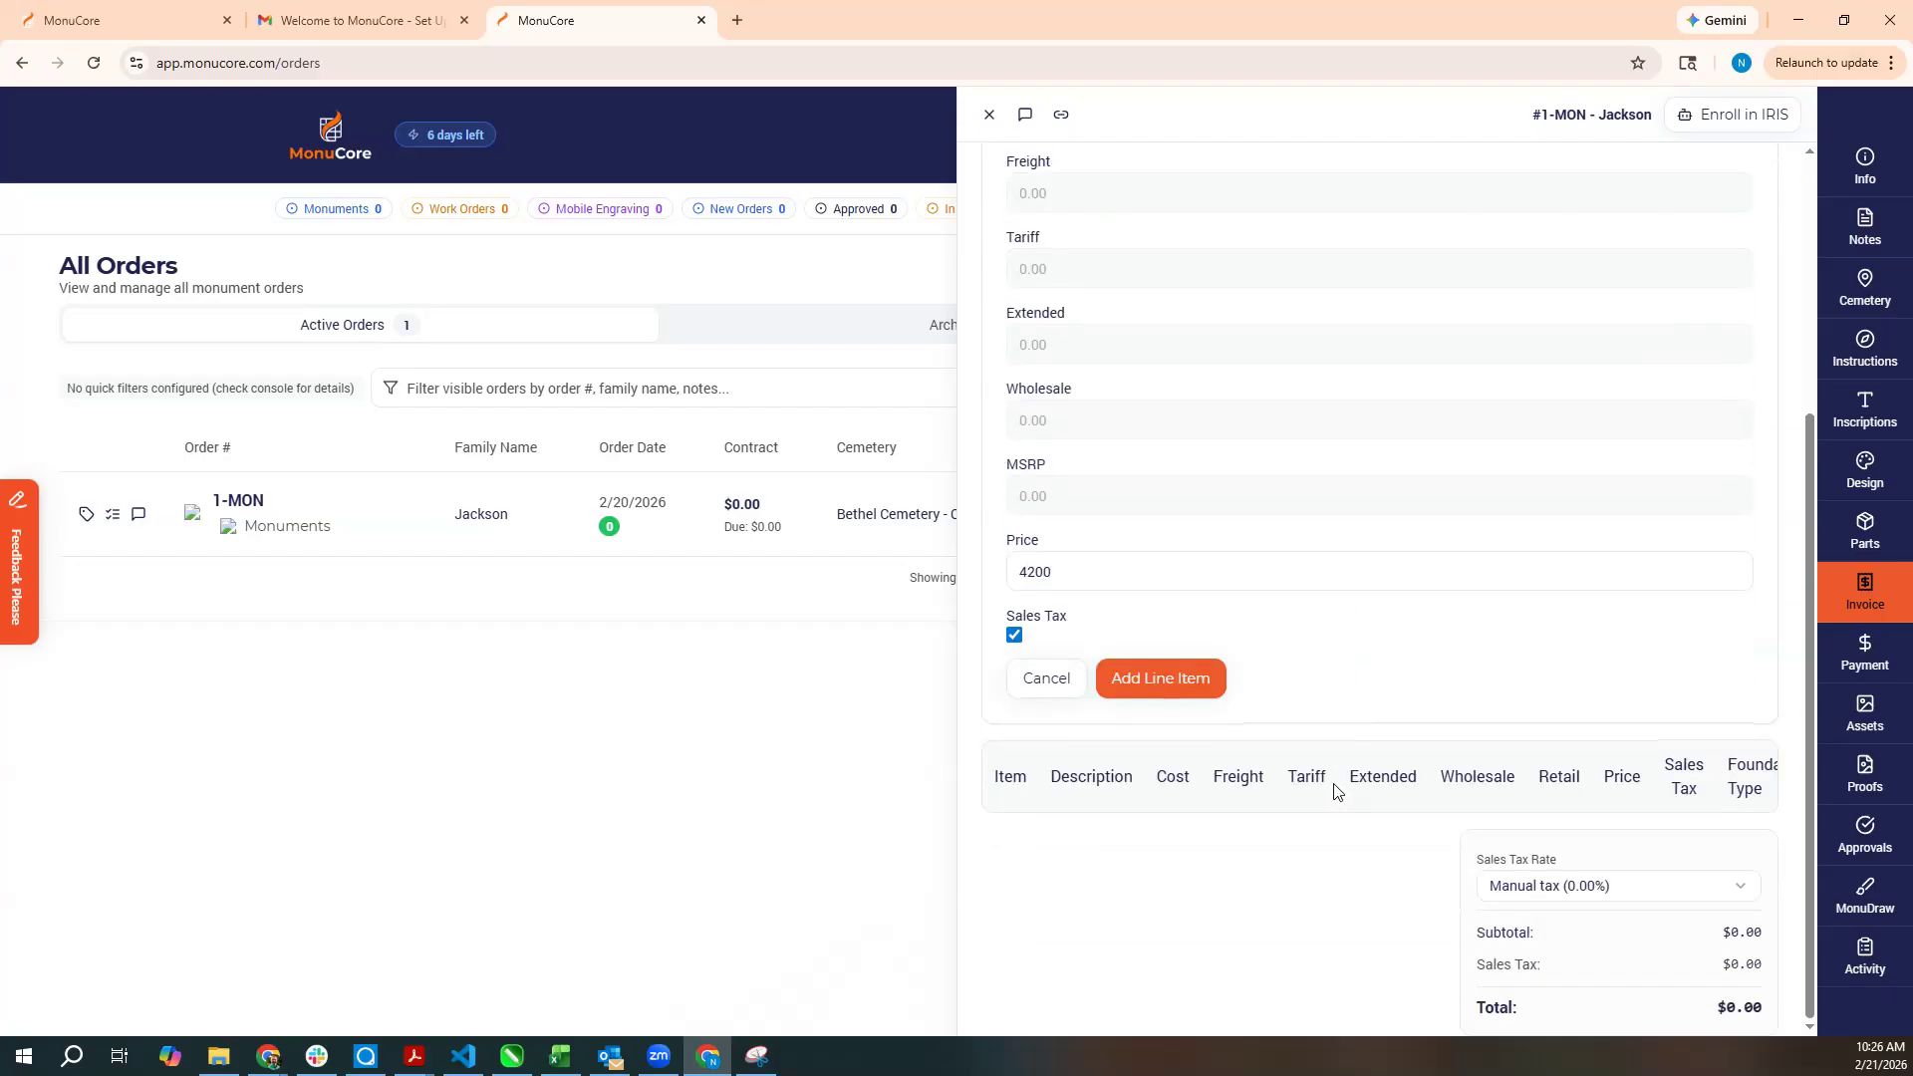
{"action": "left_click", "coordinate": [1182, 692]}
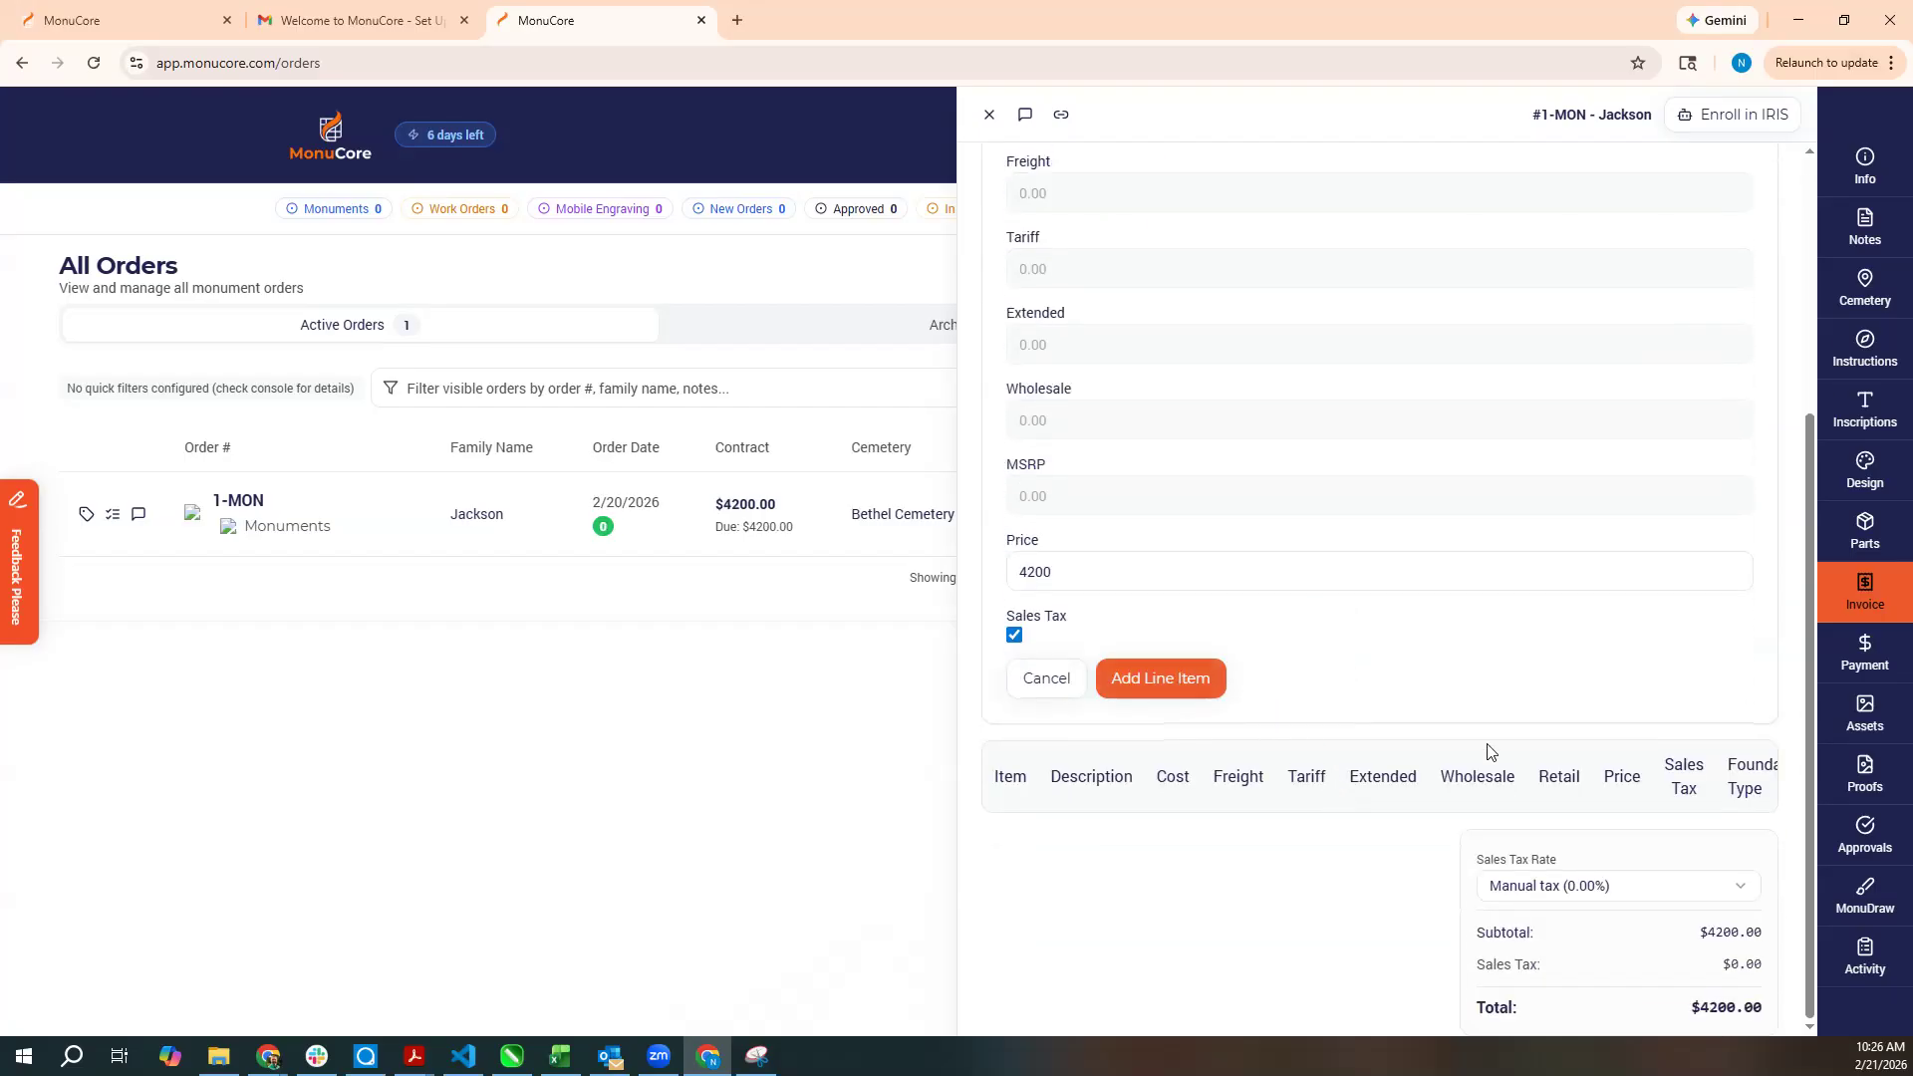
{"action": "left_click", "coordinate": [1634, 448]}
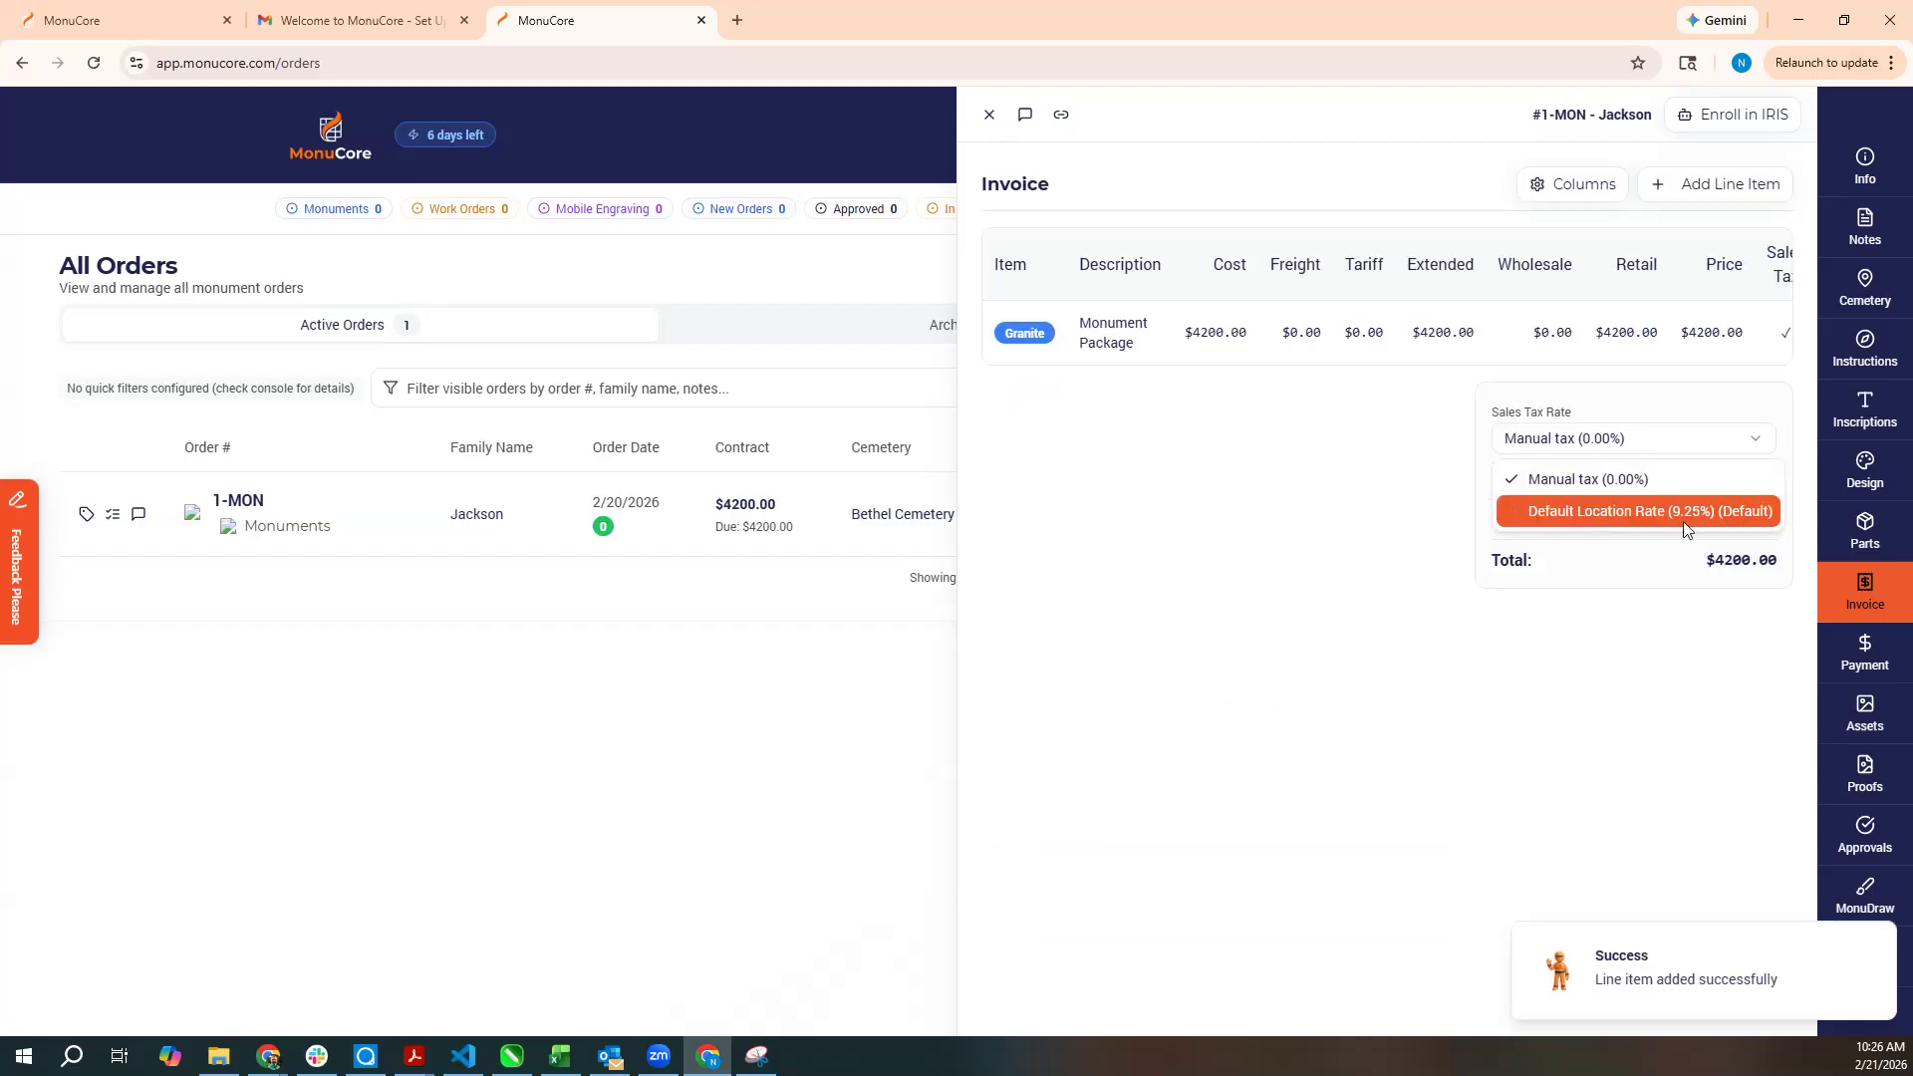
{"action": "left_click", "coordinate": [1631, 510]}
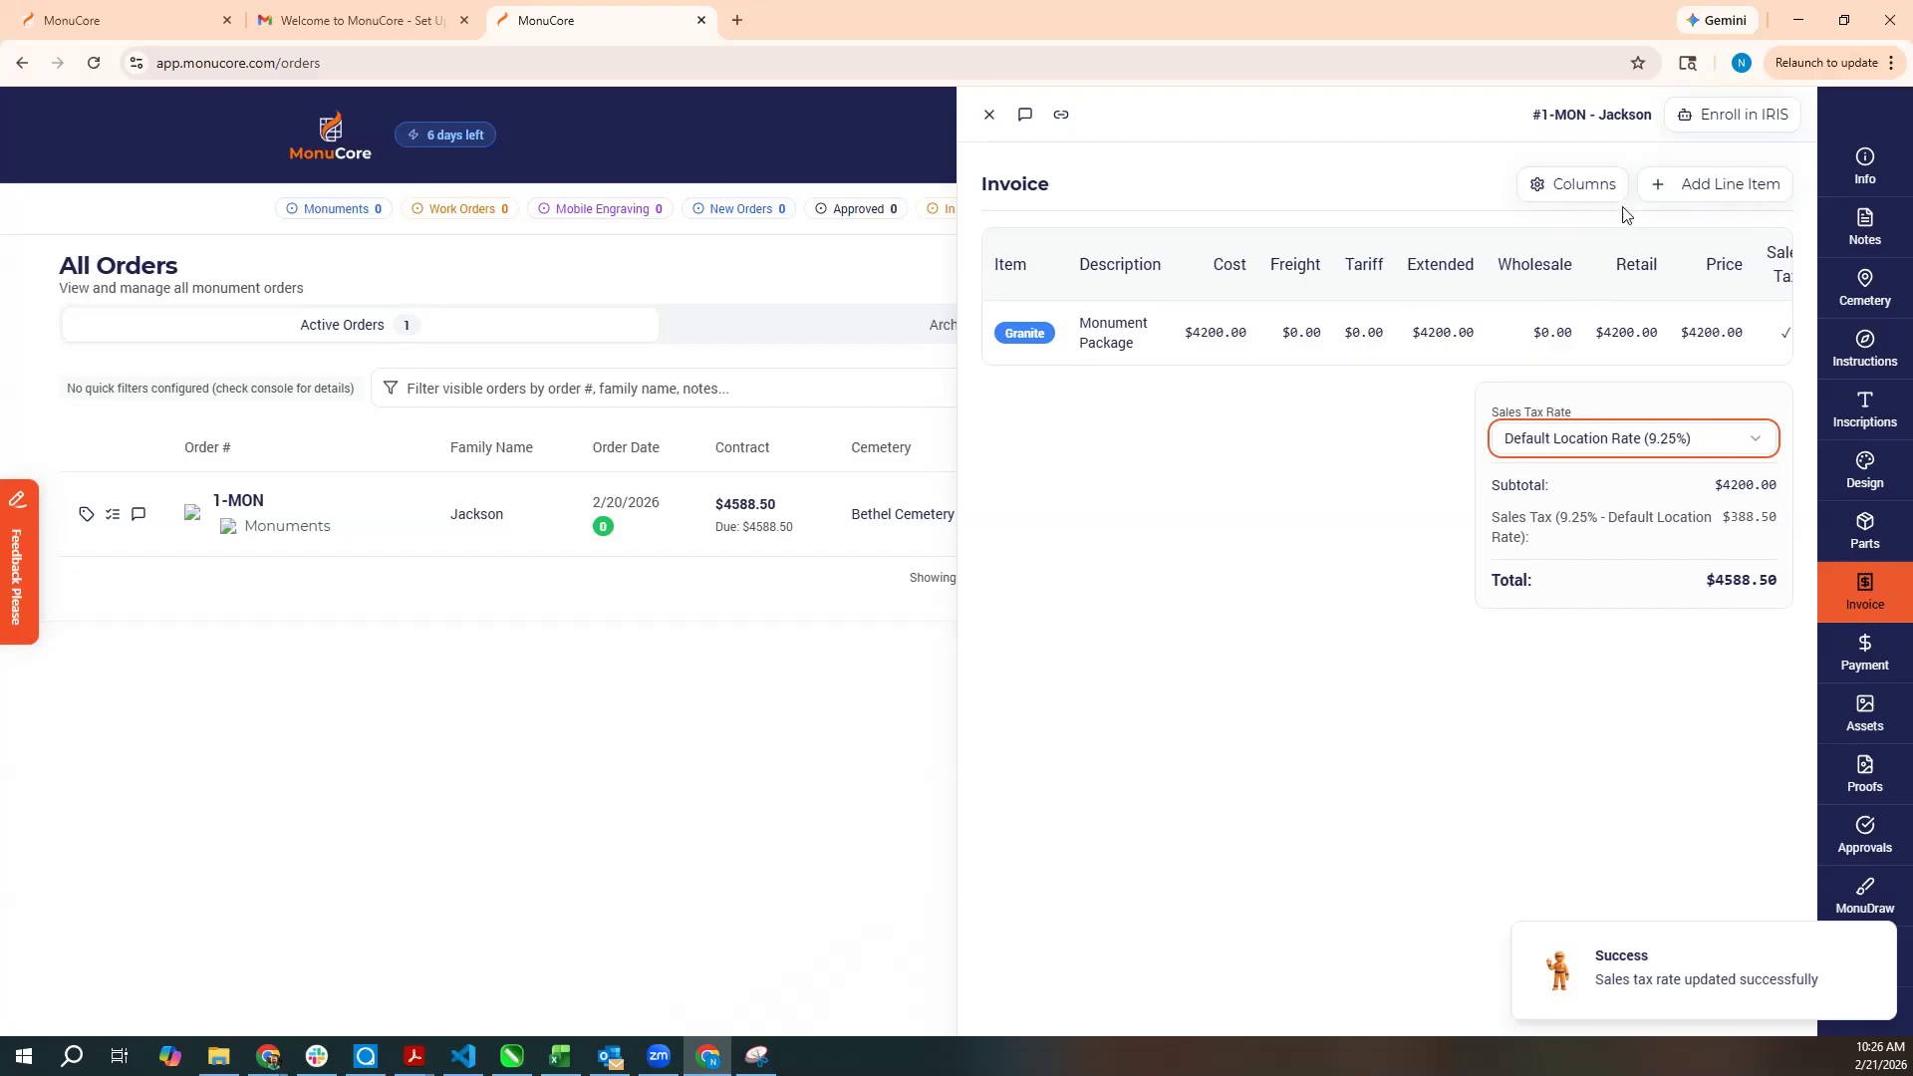
Add a second invoice line item from the Engraving template, priced at 1525 with no description.
{"action": "left_click", "coordinate": [1722, 184]}
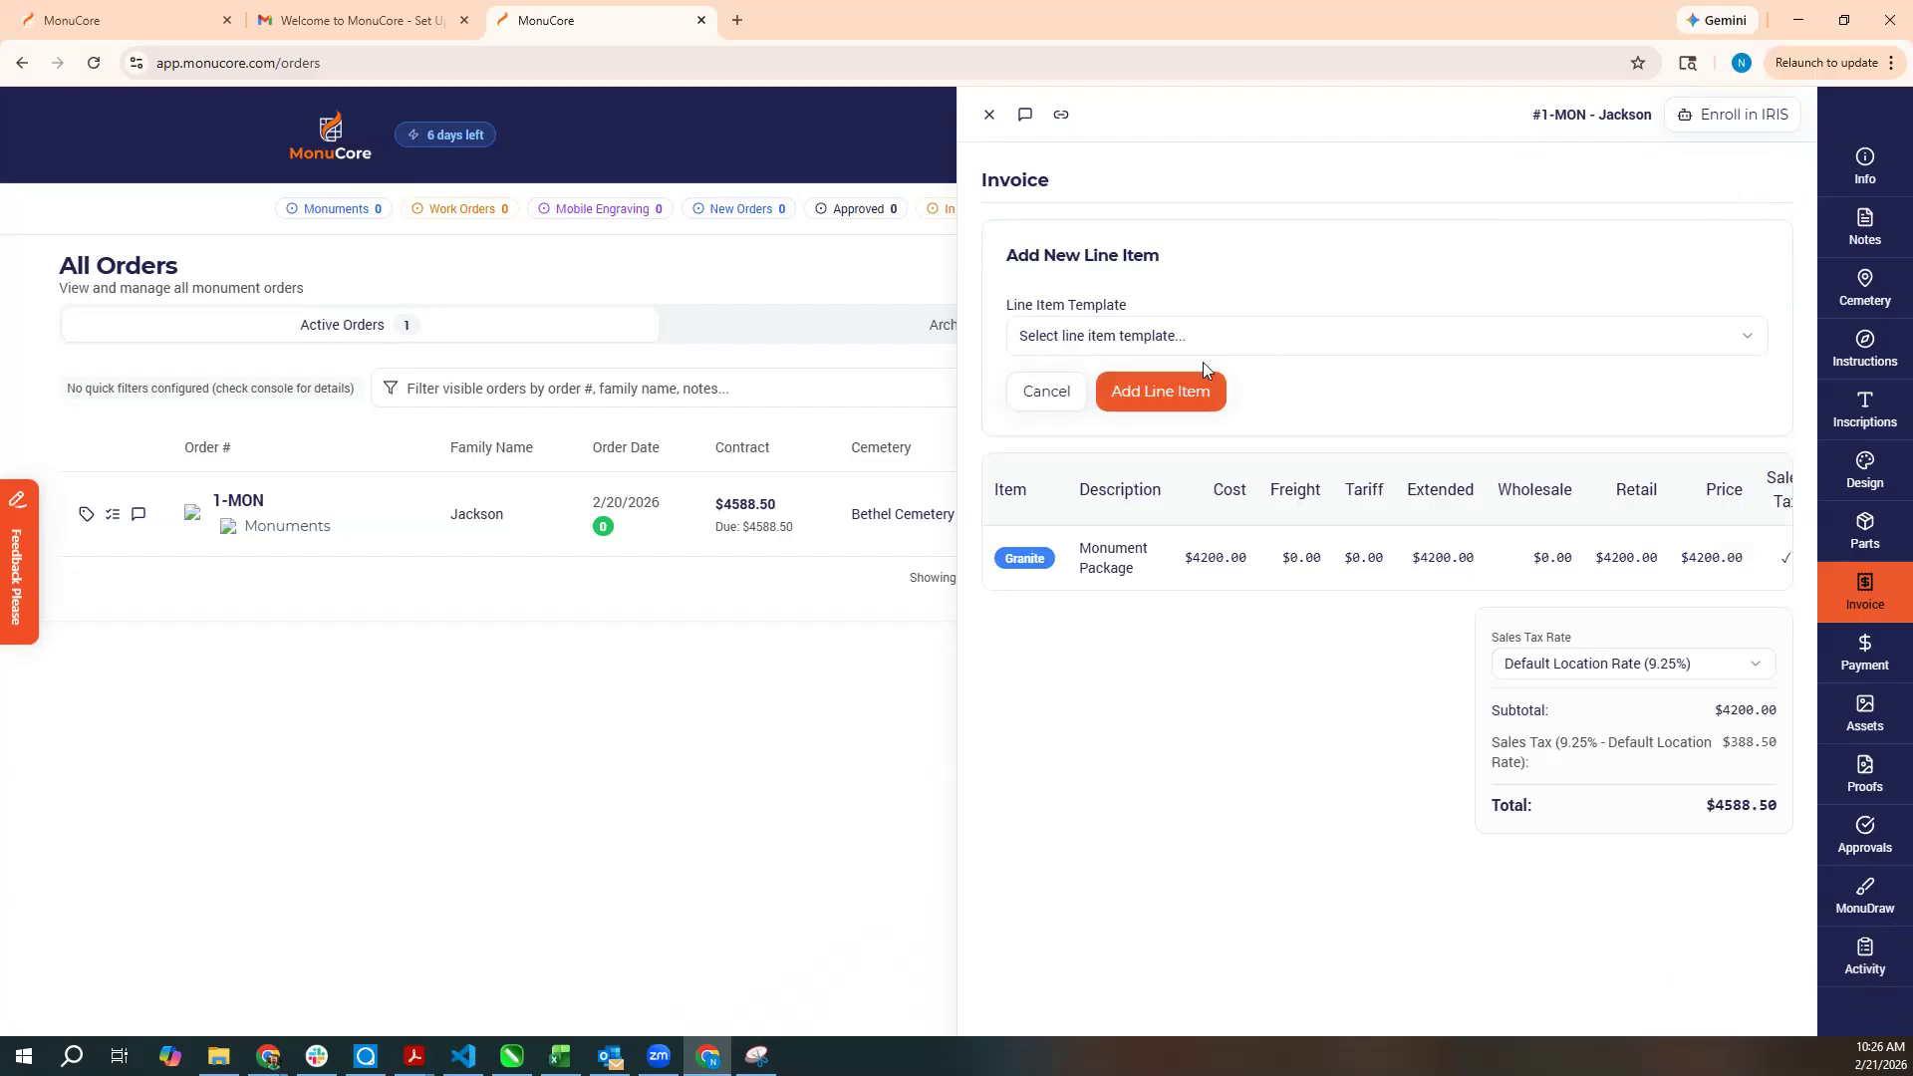
{"action": "left_click", "coordinate": [1111, 341]}
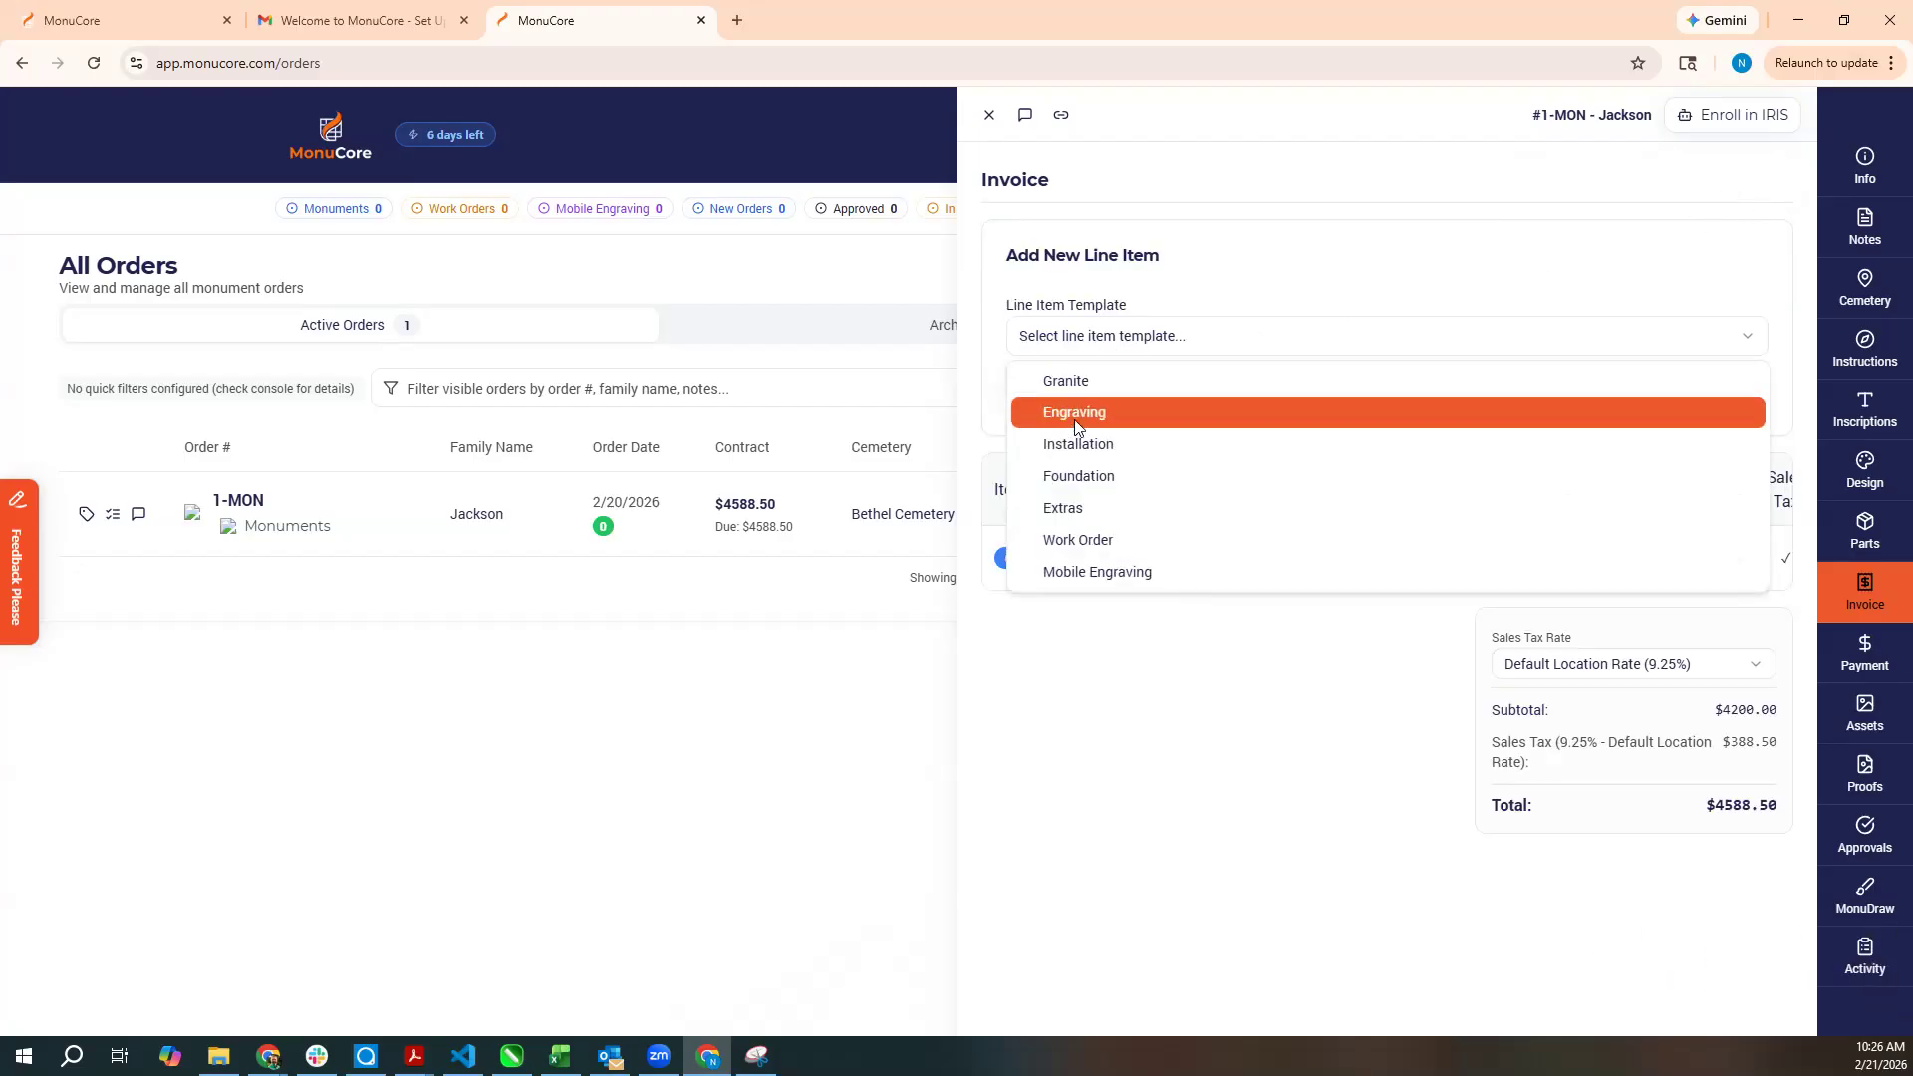
{"action": "left_click", "coordinate": [1076, 427]}
{"action": "left_click", "coordinate": [1057, 416]}
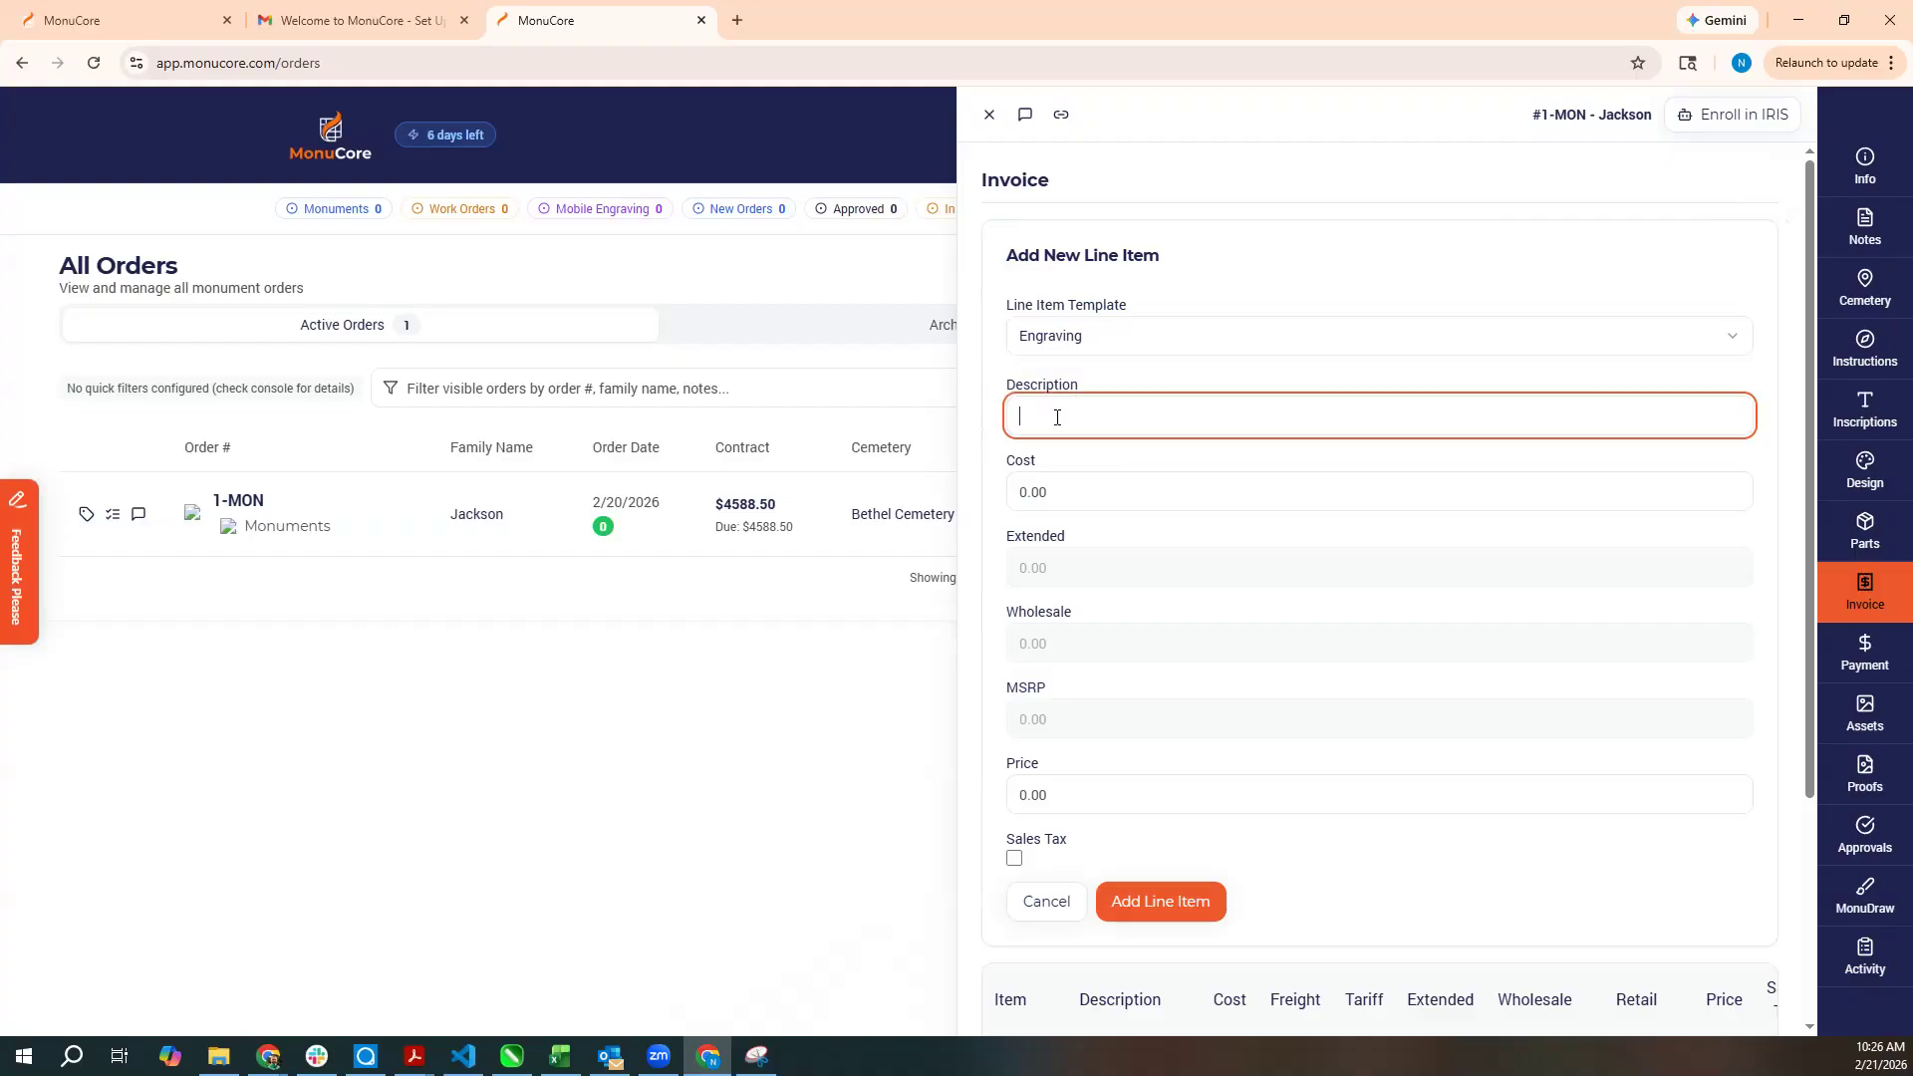
{"action": "left_click", "coordinate": [1065, 489]}
{"action": "scroll", "coordinate": [1097, 677], "scroll_direction": "down", "scroll_amount": 1}
{"action": "left_click", "coordinate": [1080, 695]}
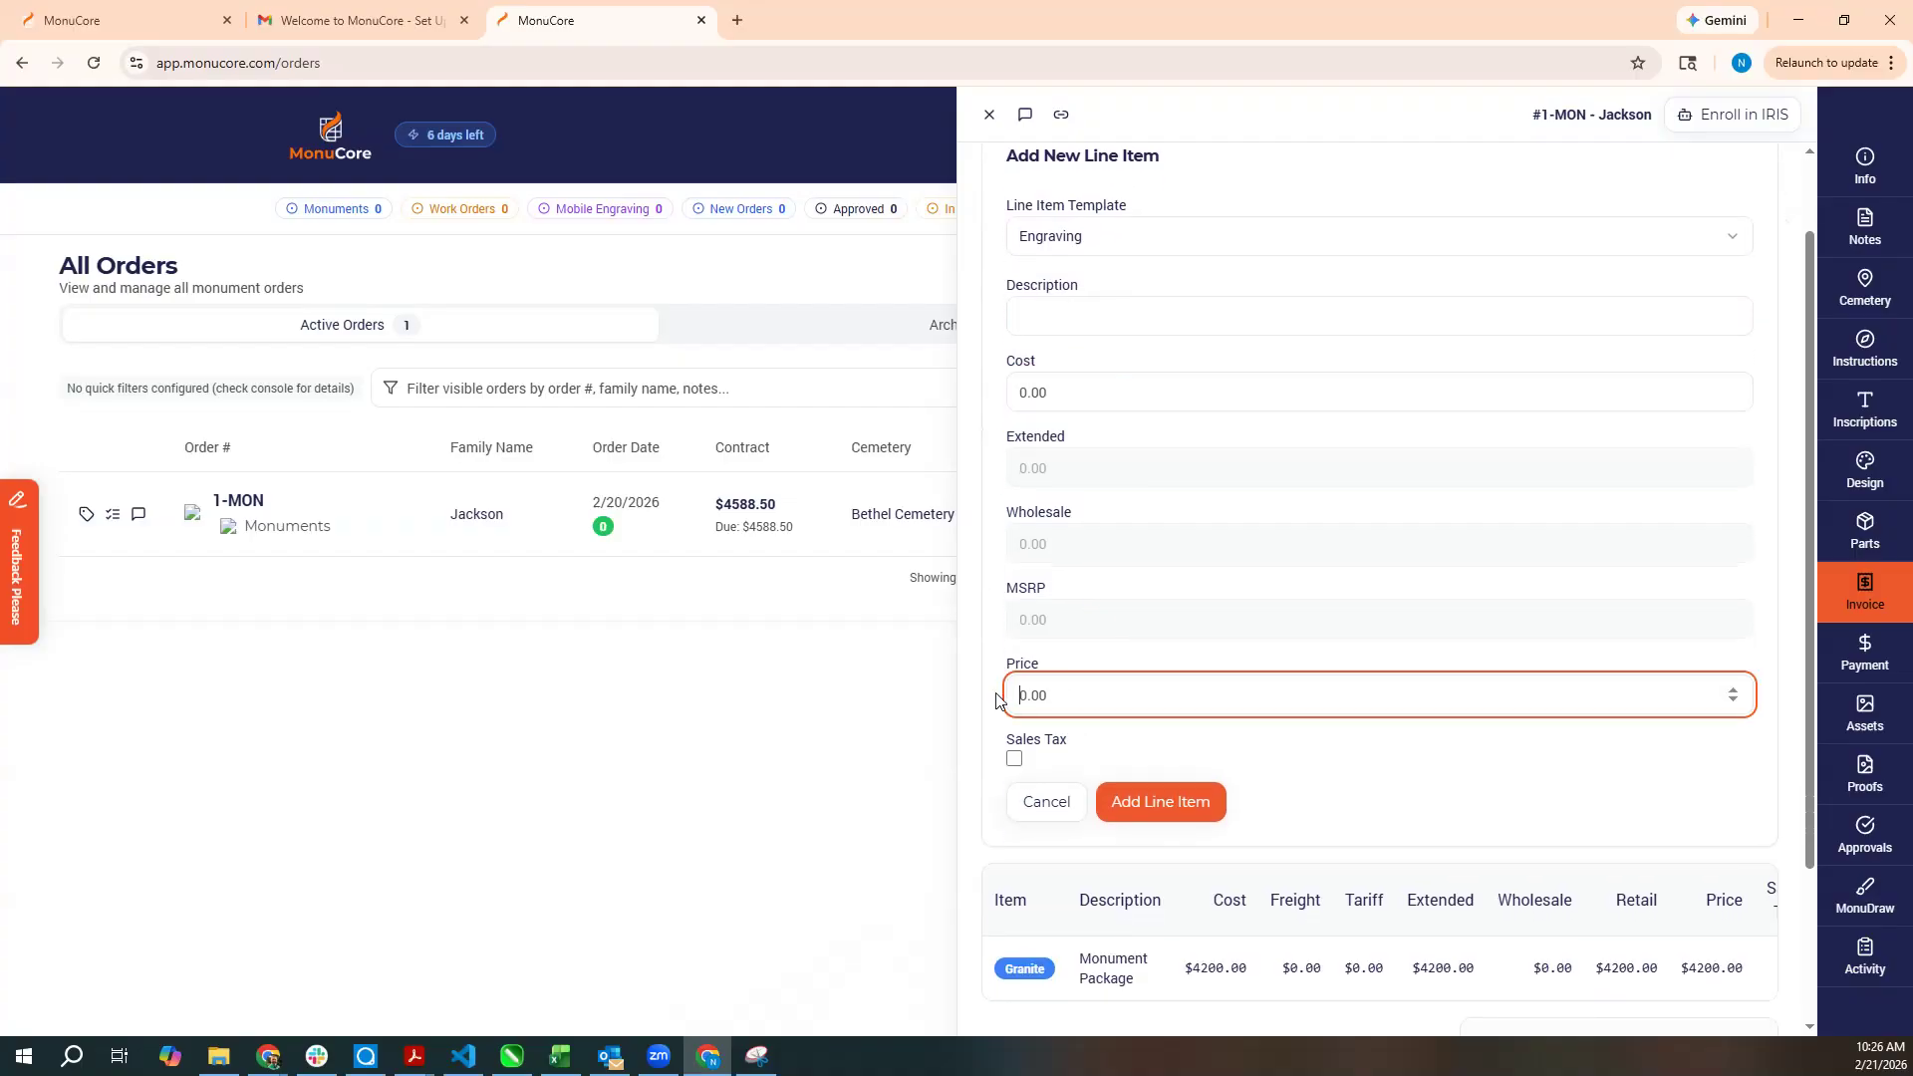
{"action": "type", "text": "1525"}
{"action": "left_click", "coordinate": [1299, 755]}
{"action": "left_click", "coordinate": [1197, 799]}
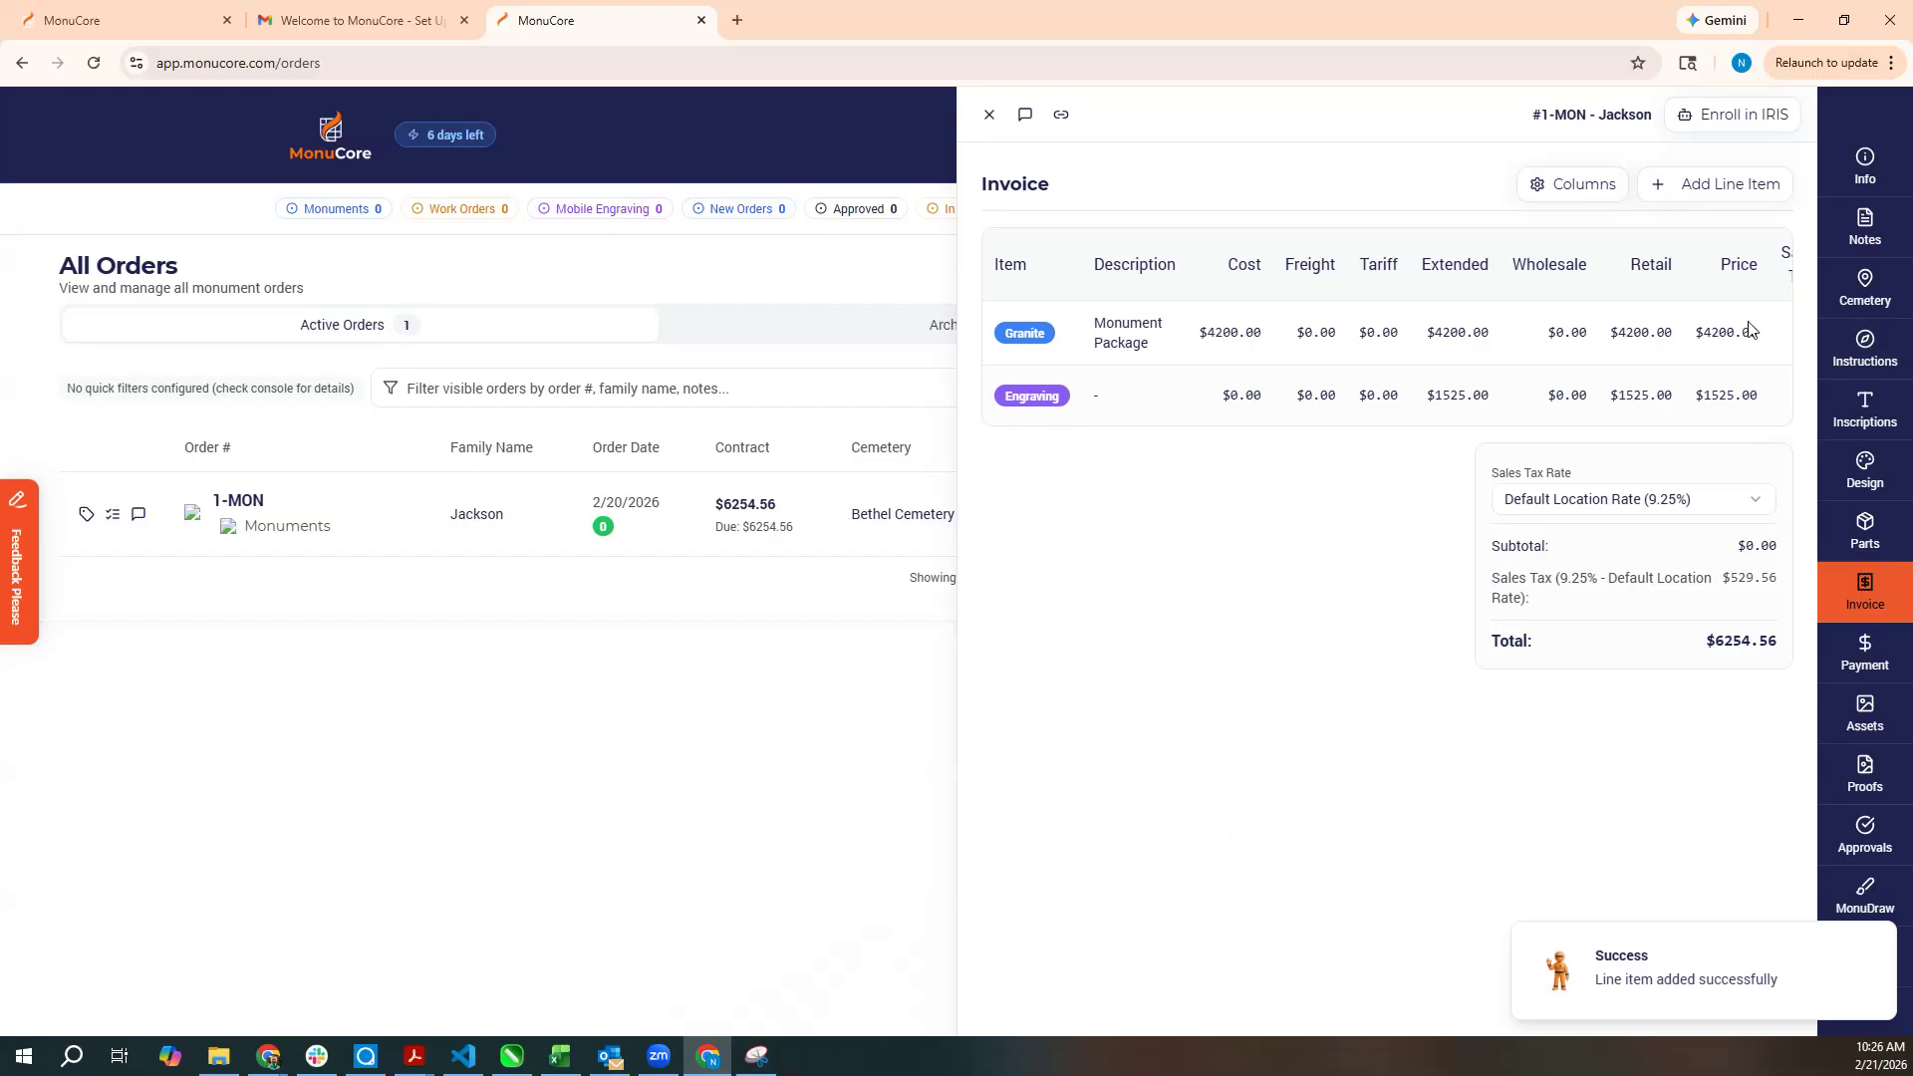
Create a payment plan for the order using the 4-in-4 Plan.
{"action": "left_click", "coordinate": [1874, 666]}
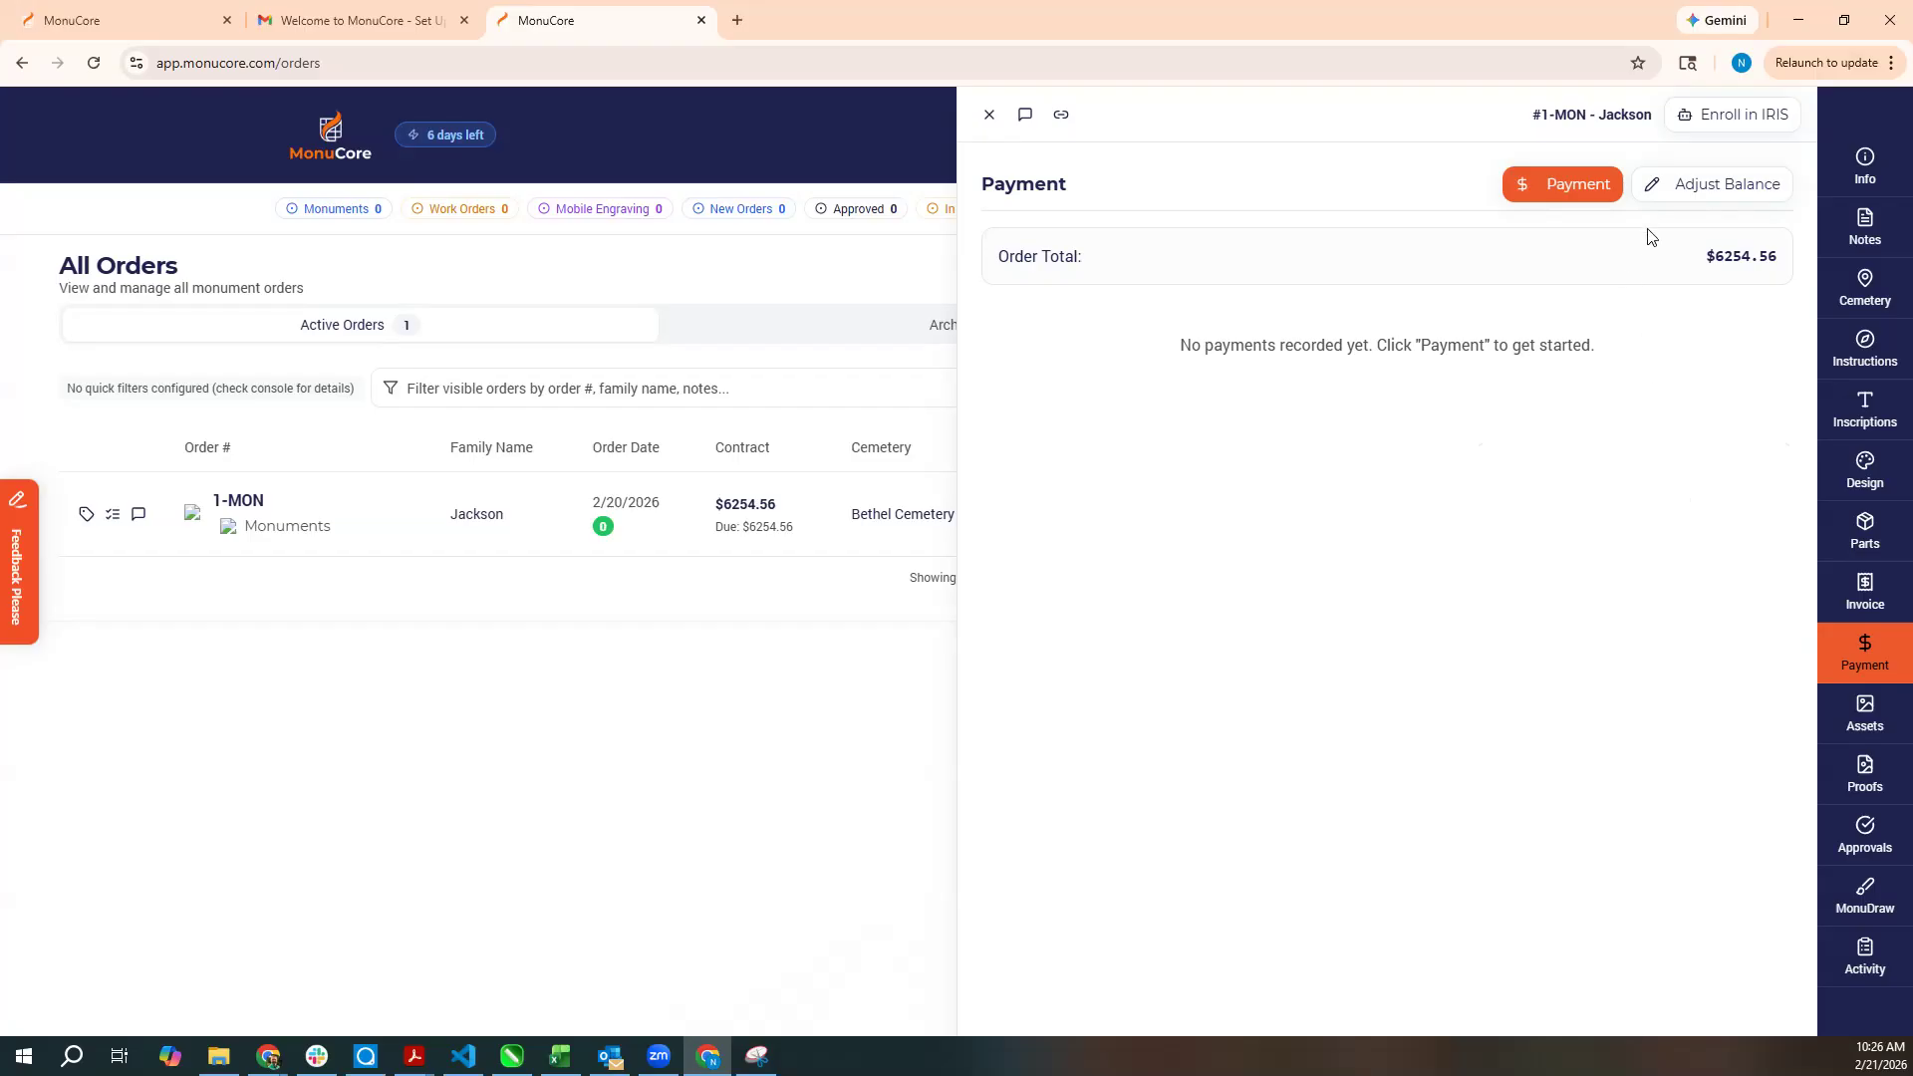
{"action": "left_click", "coordinate": [1581, 198]}
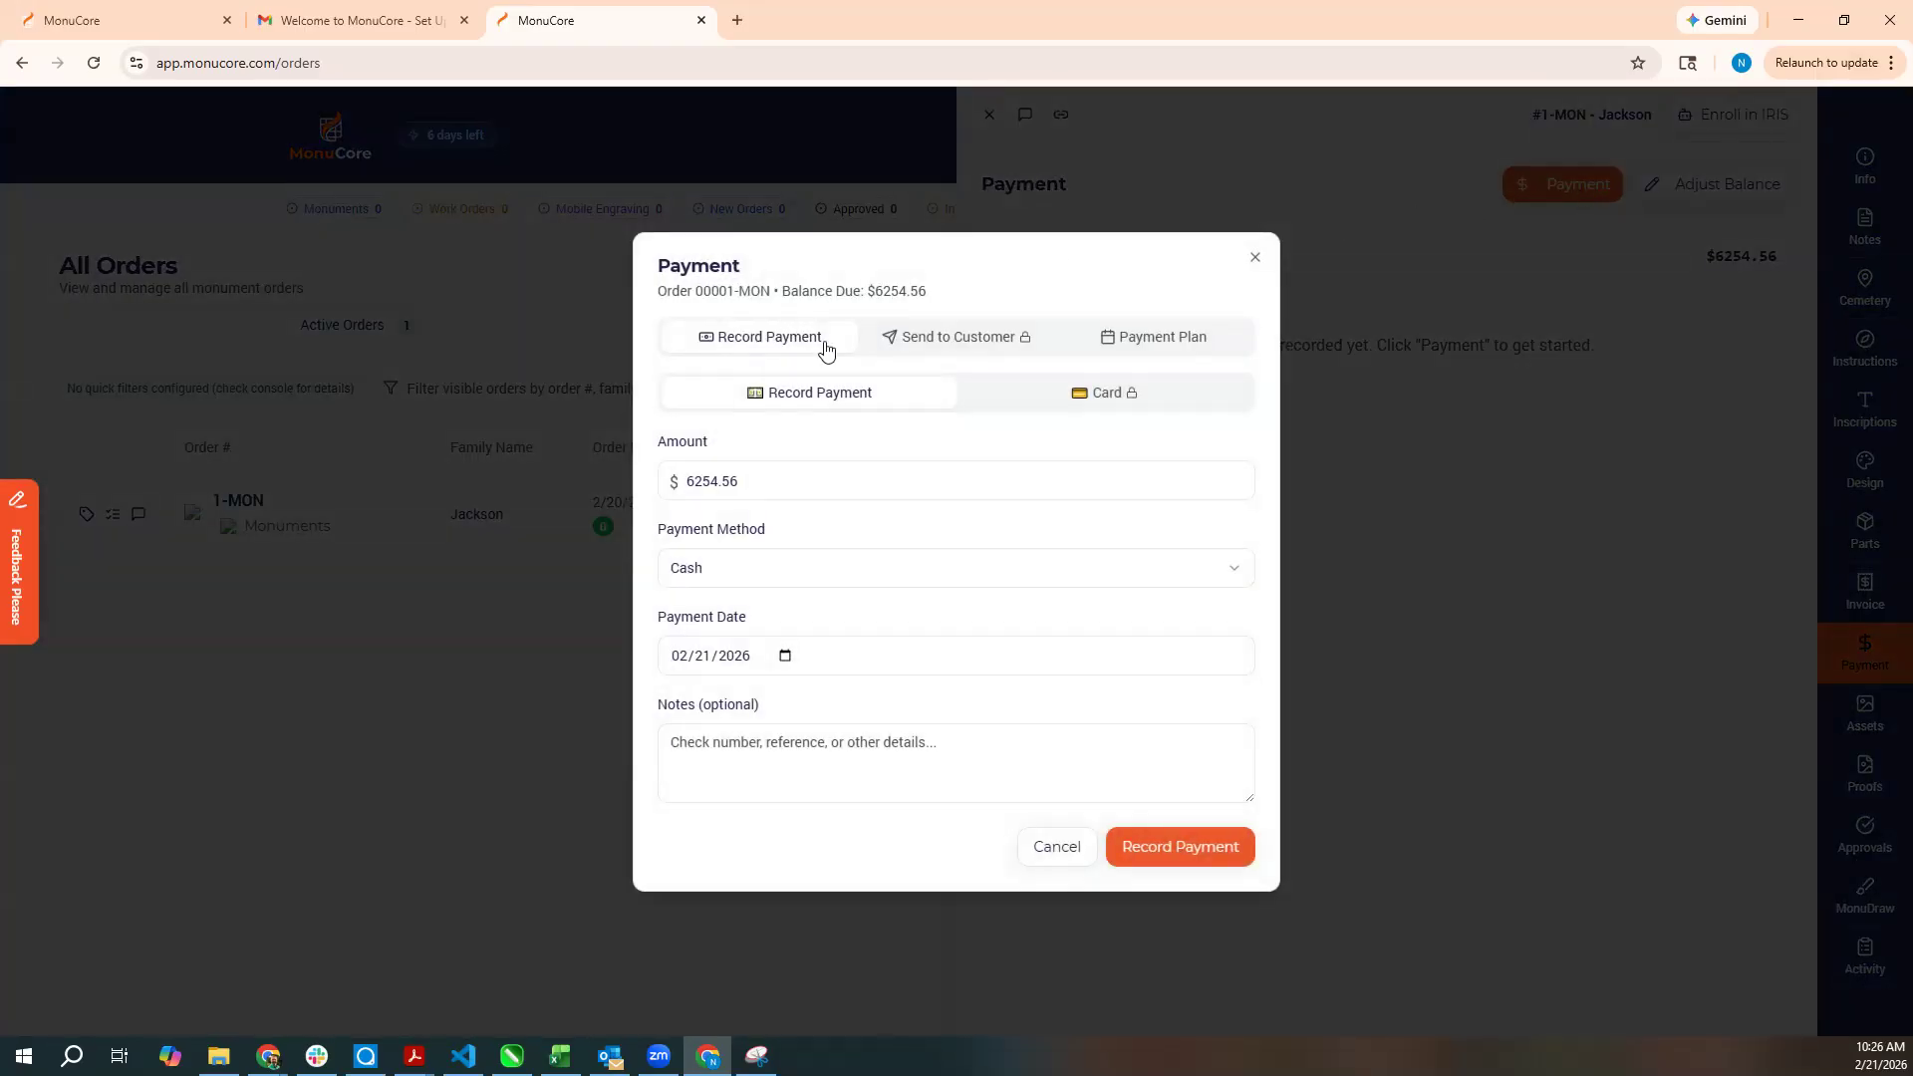
{"action": "left_click", "coordinate": [1163, 340]}
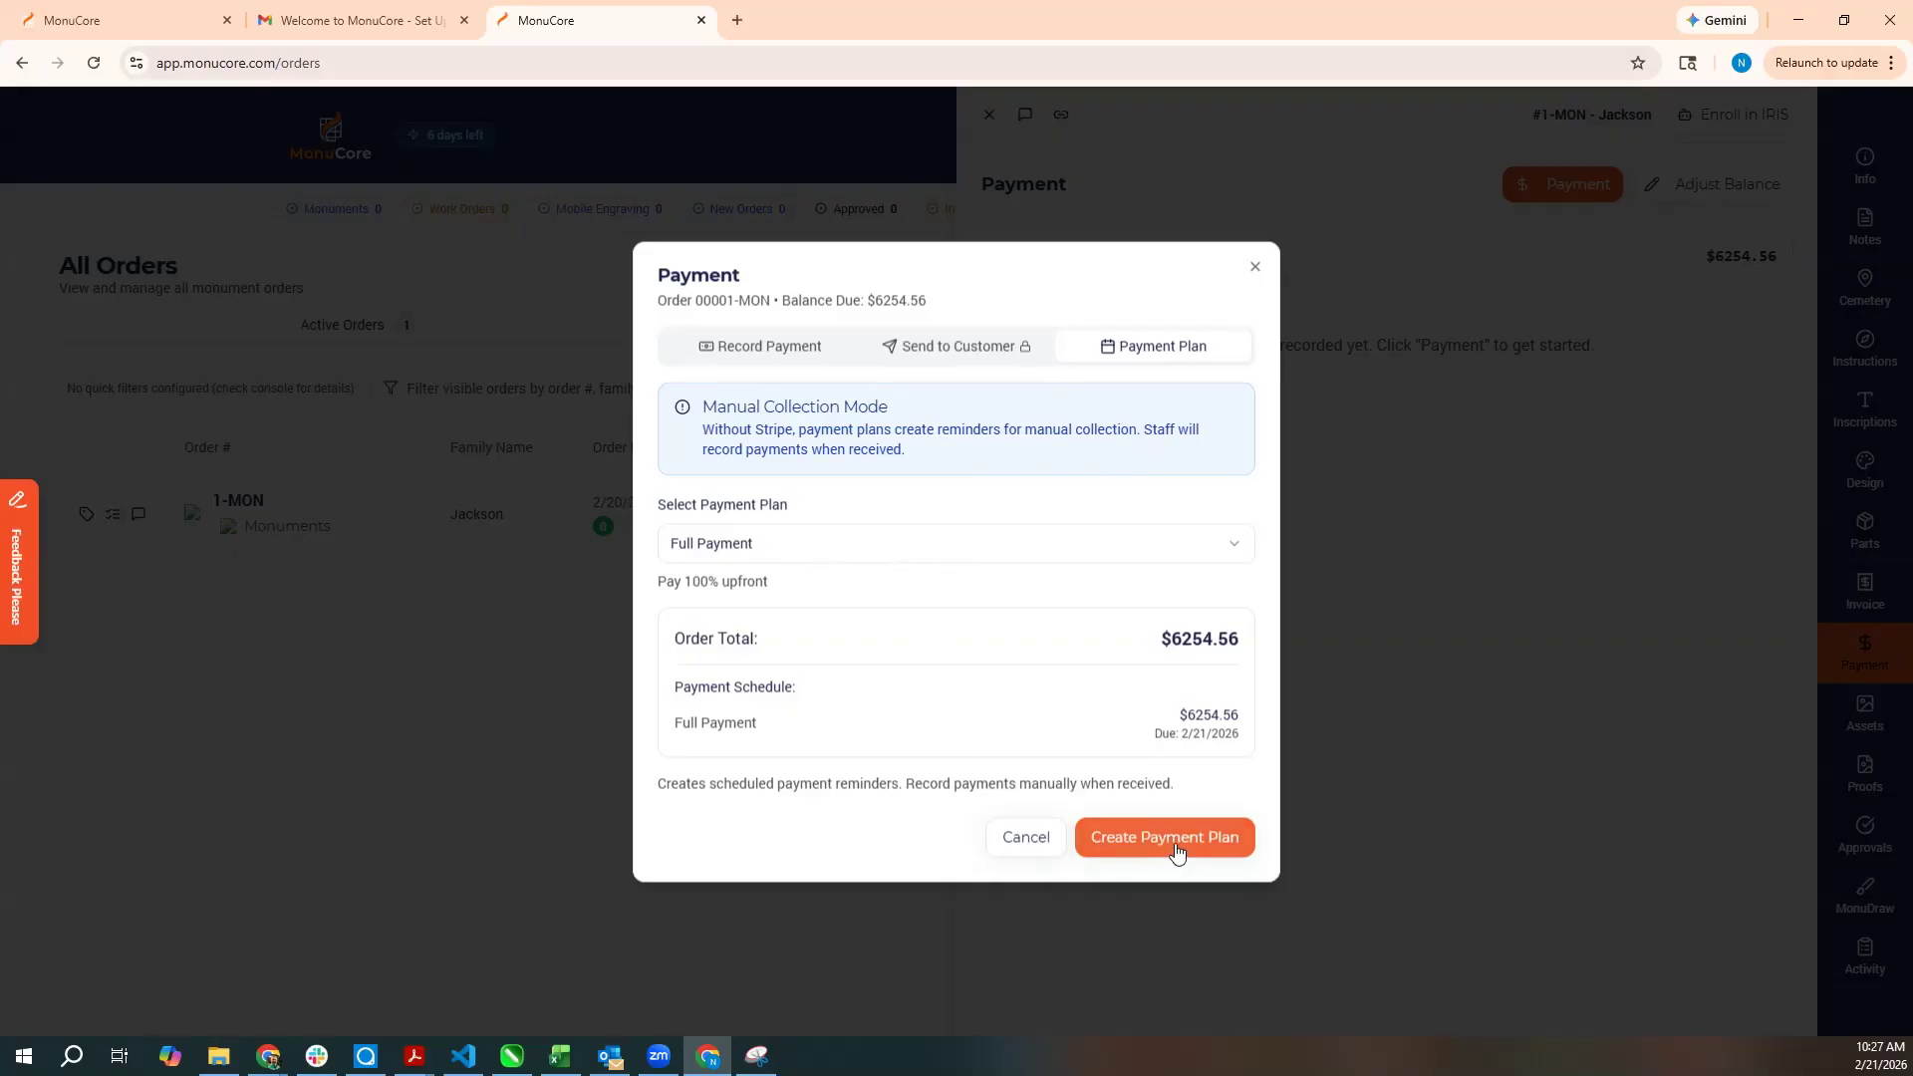
{"action": "left_click", "coordinate": [758, 546]}
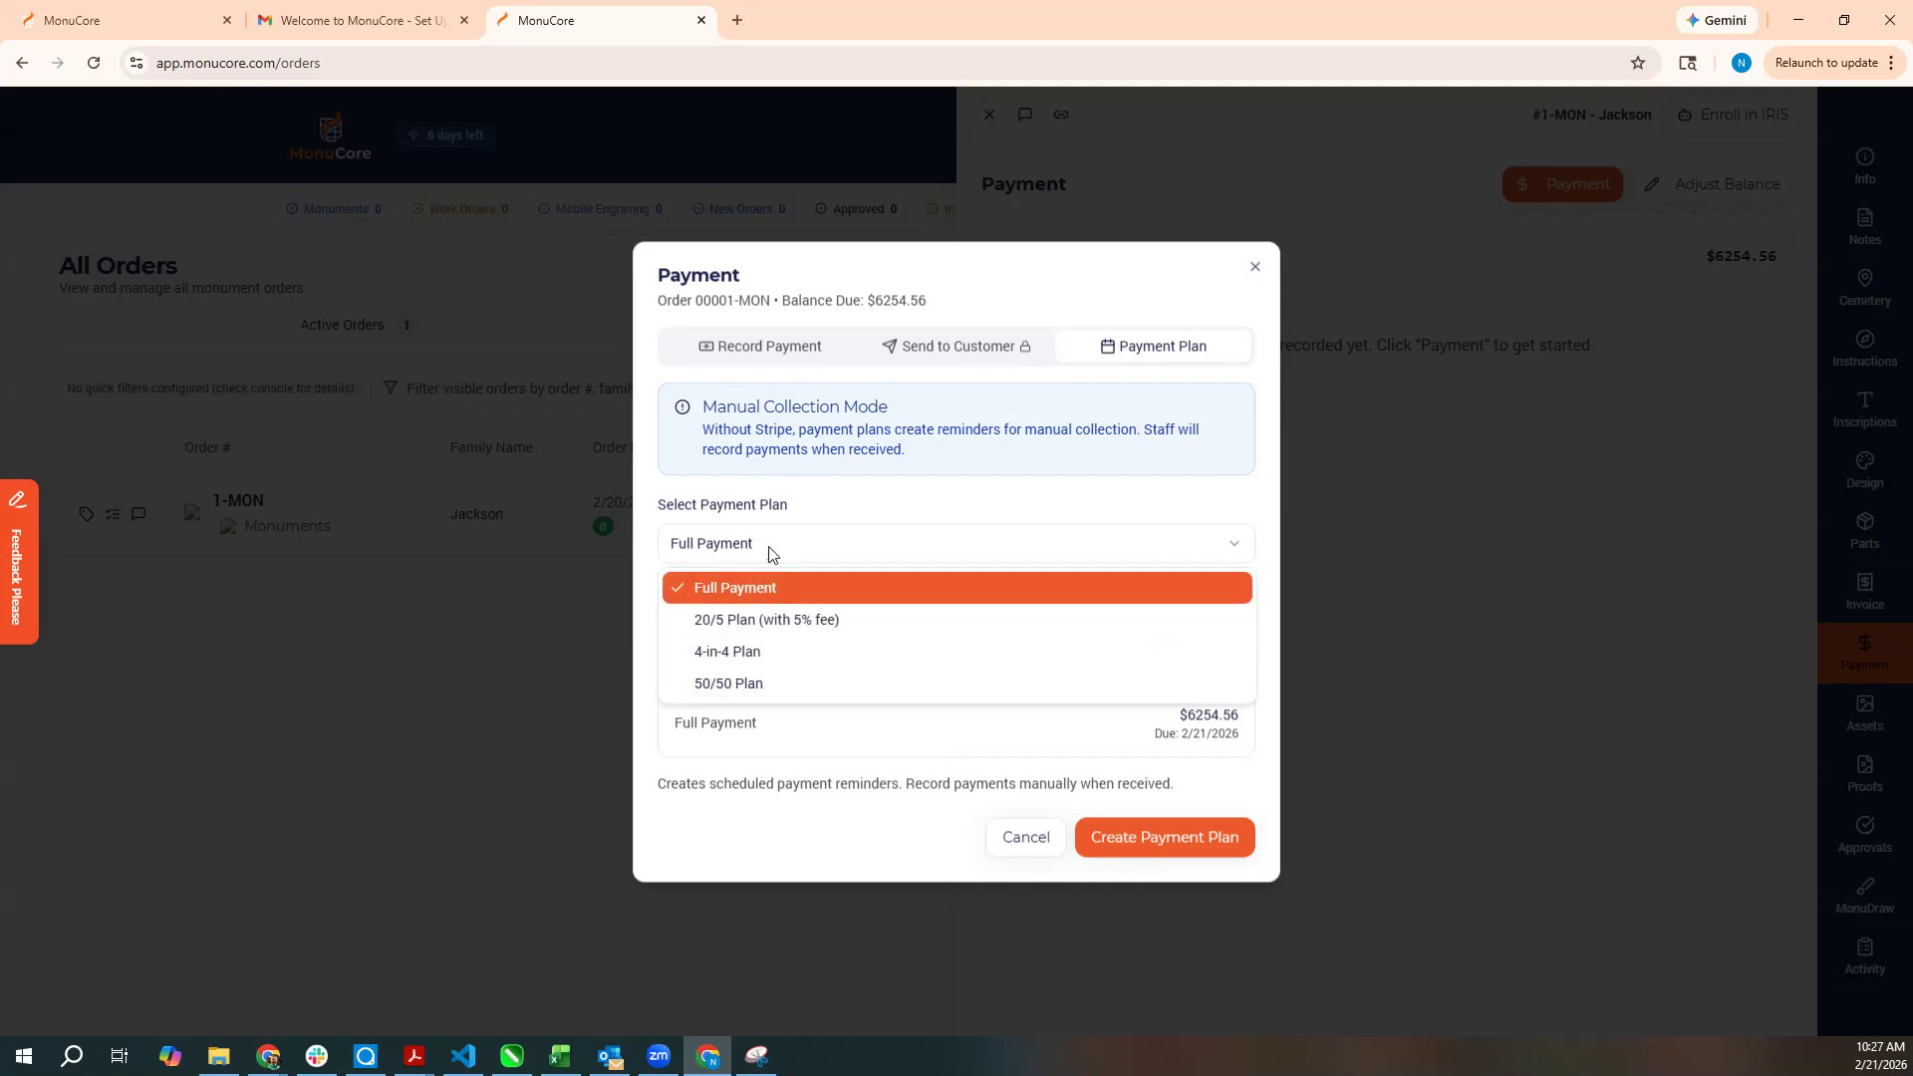
{"action": "left_click", "coordinate": [767, 652]}
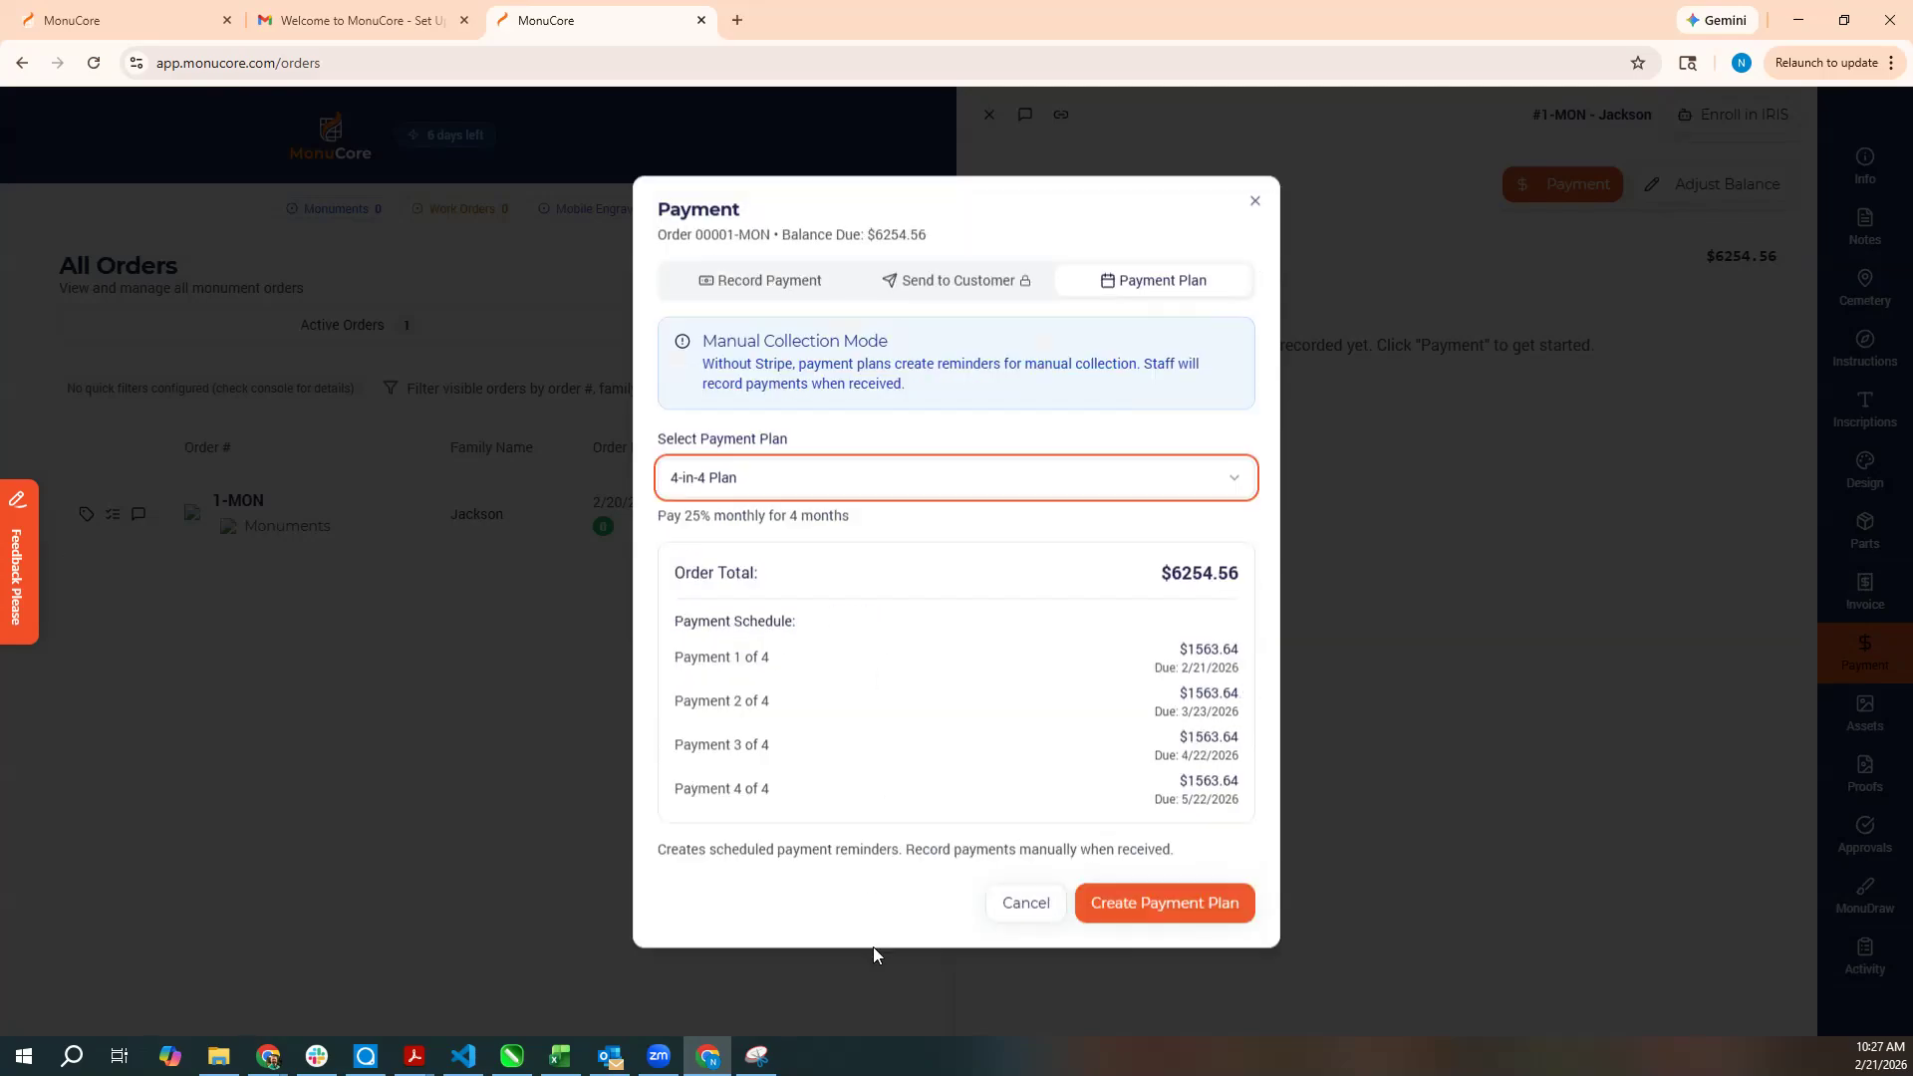
{"action": "left_click", "coordinate": [1188, 905]}
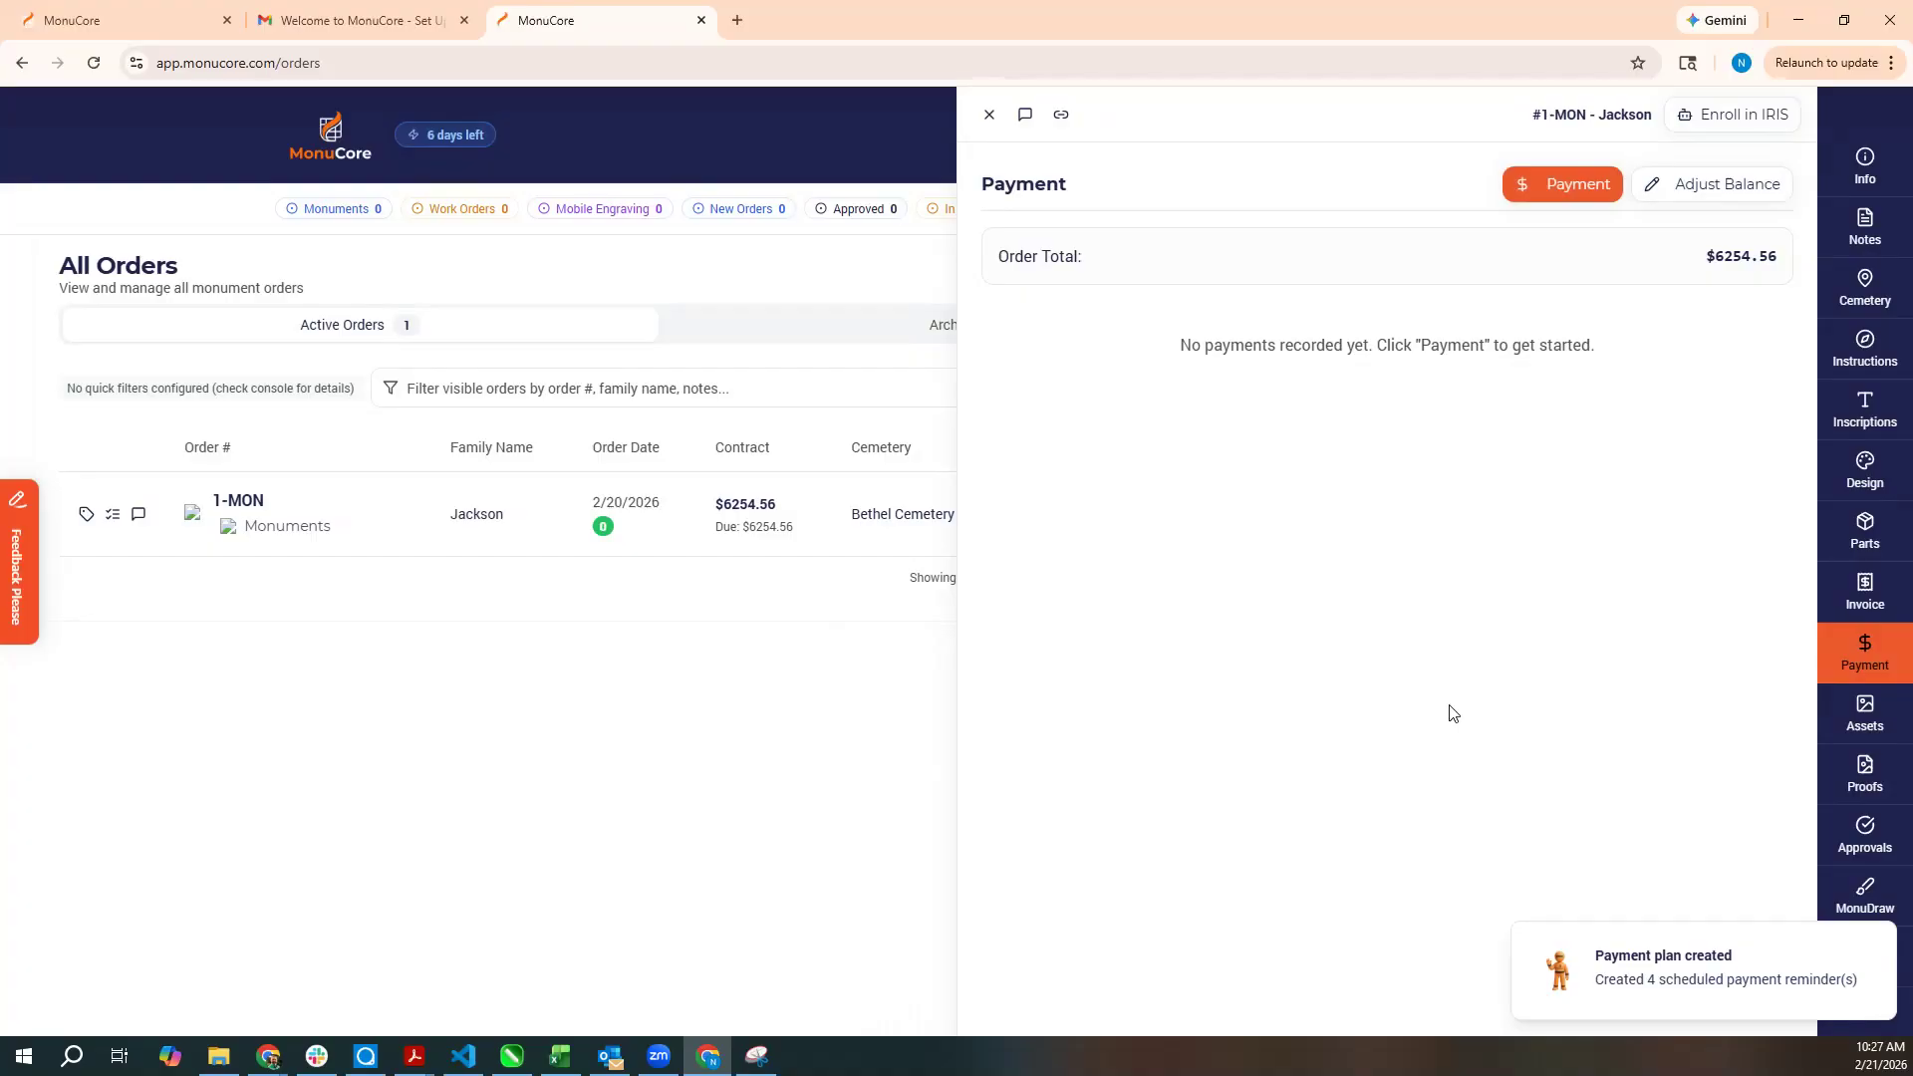
Start recording a payment on the order with the amount set to 1542.
{"action": "left_click", "coordinate": [1595, 184]}
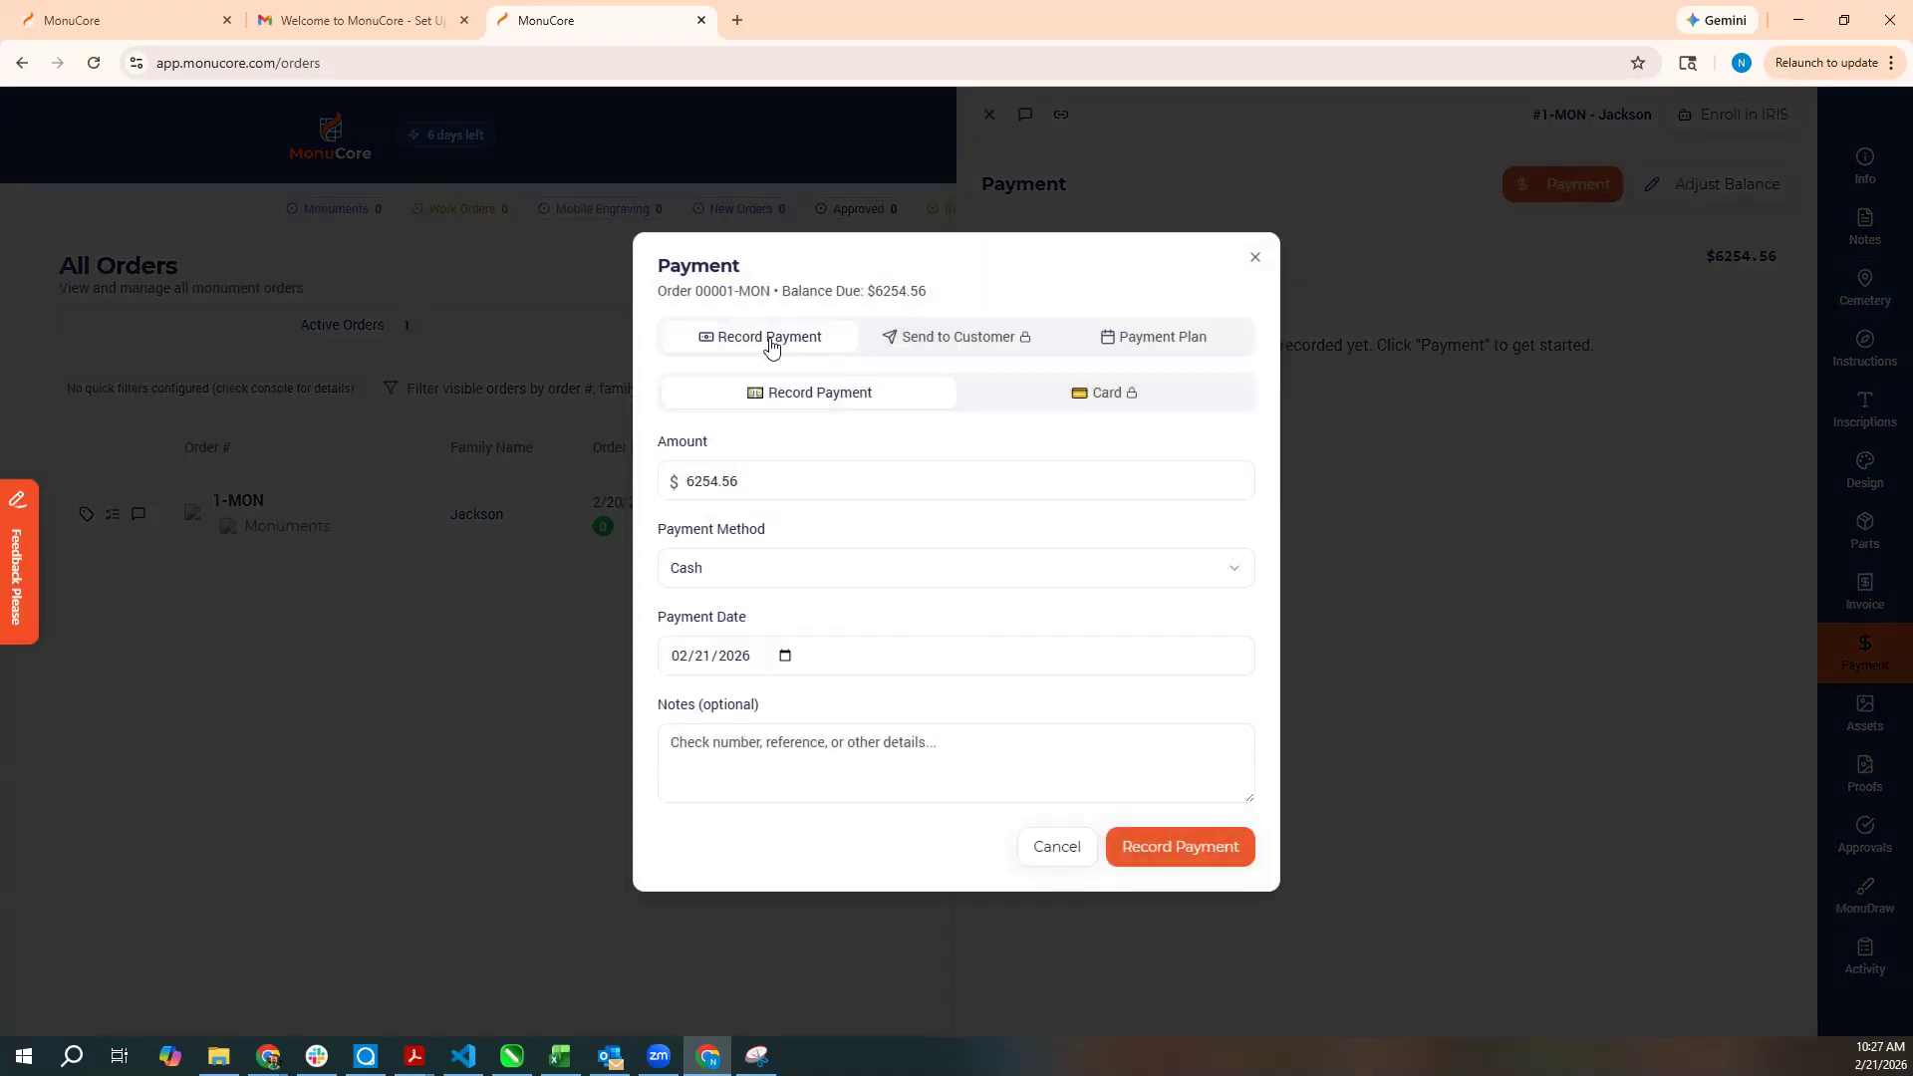
{"action": "left_click", "coordinate": [780, 482]}
{"action": "left_click_drag", "start_coordinate": [779, 483], "coordinate": [661, 476]}
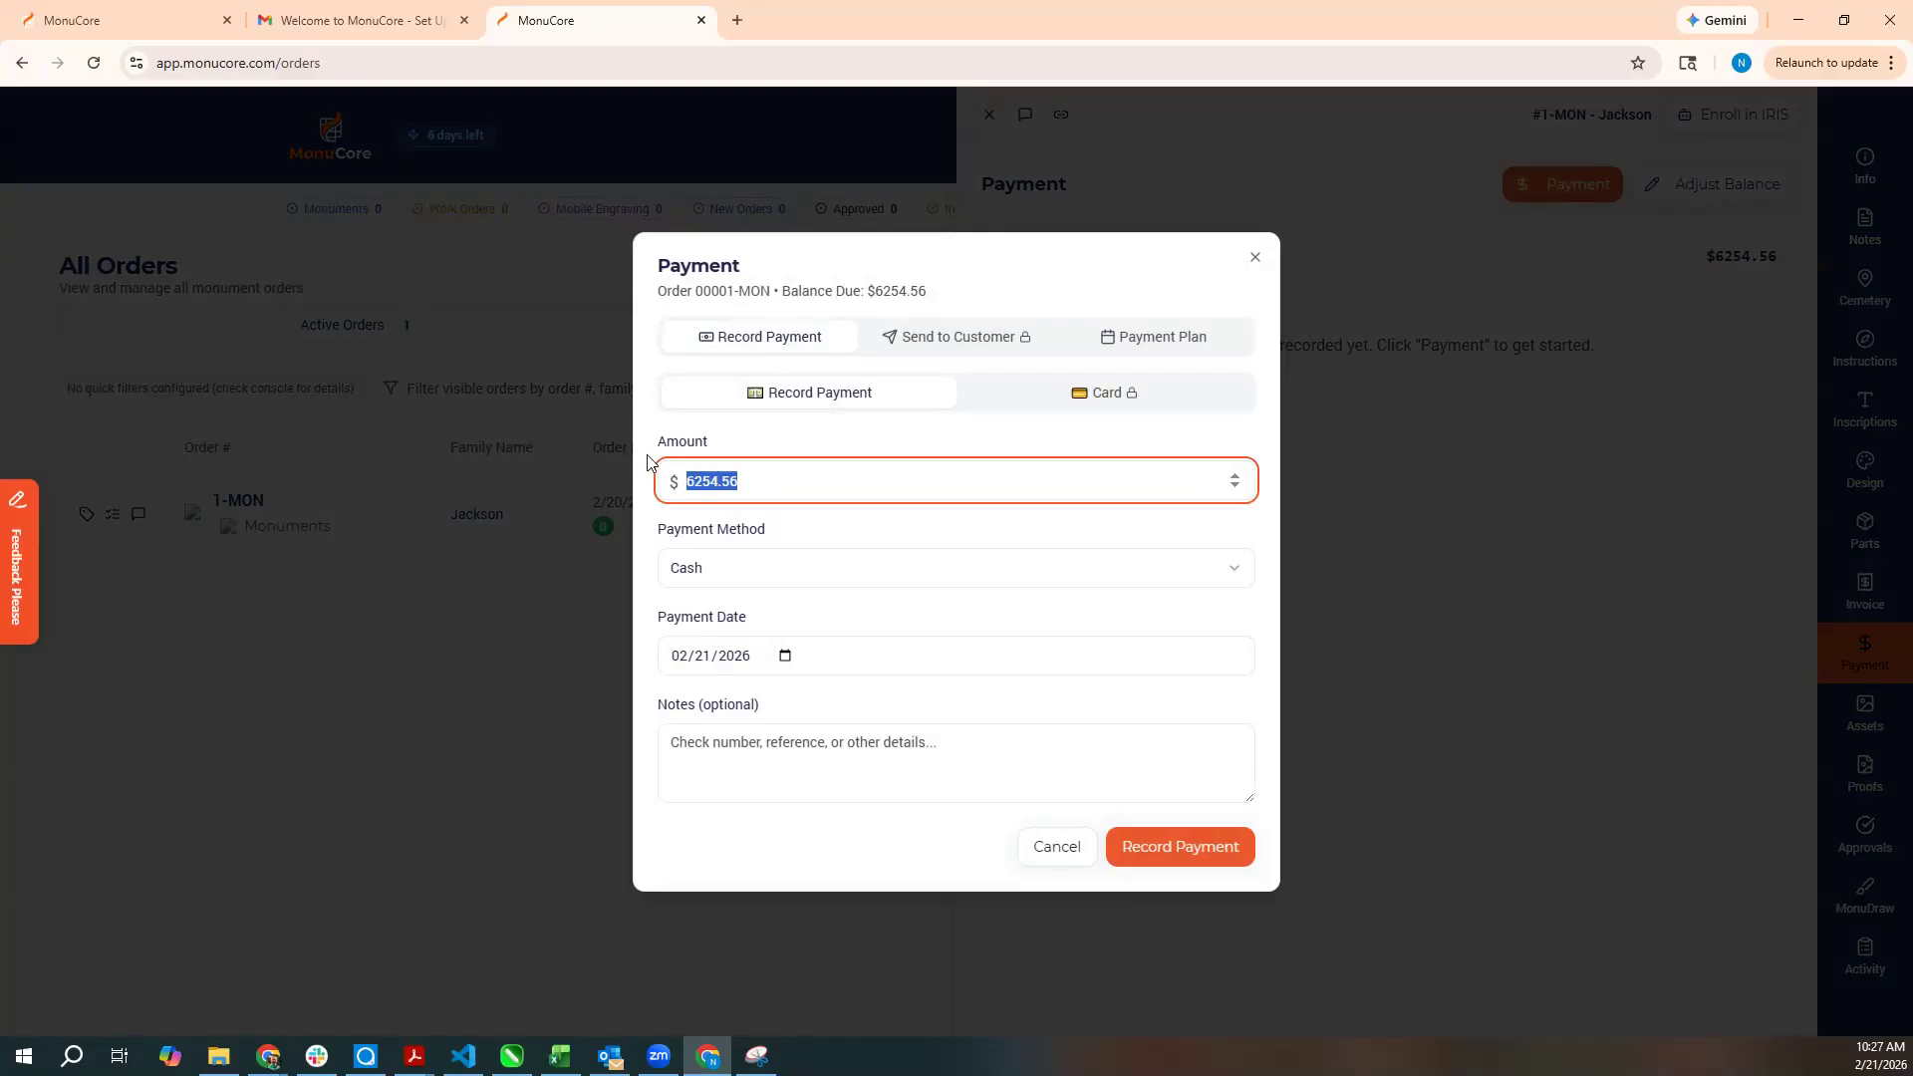
{"action": "type", "text": "15425"}
{"action": "key", "text": "BackSpace"}
{"action": "left_click", "coordinate": [876, 449]}
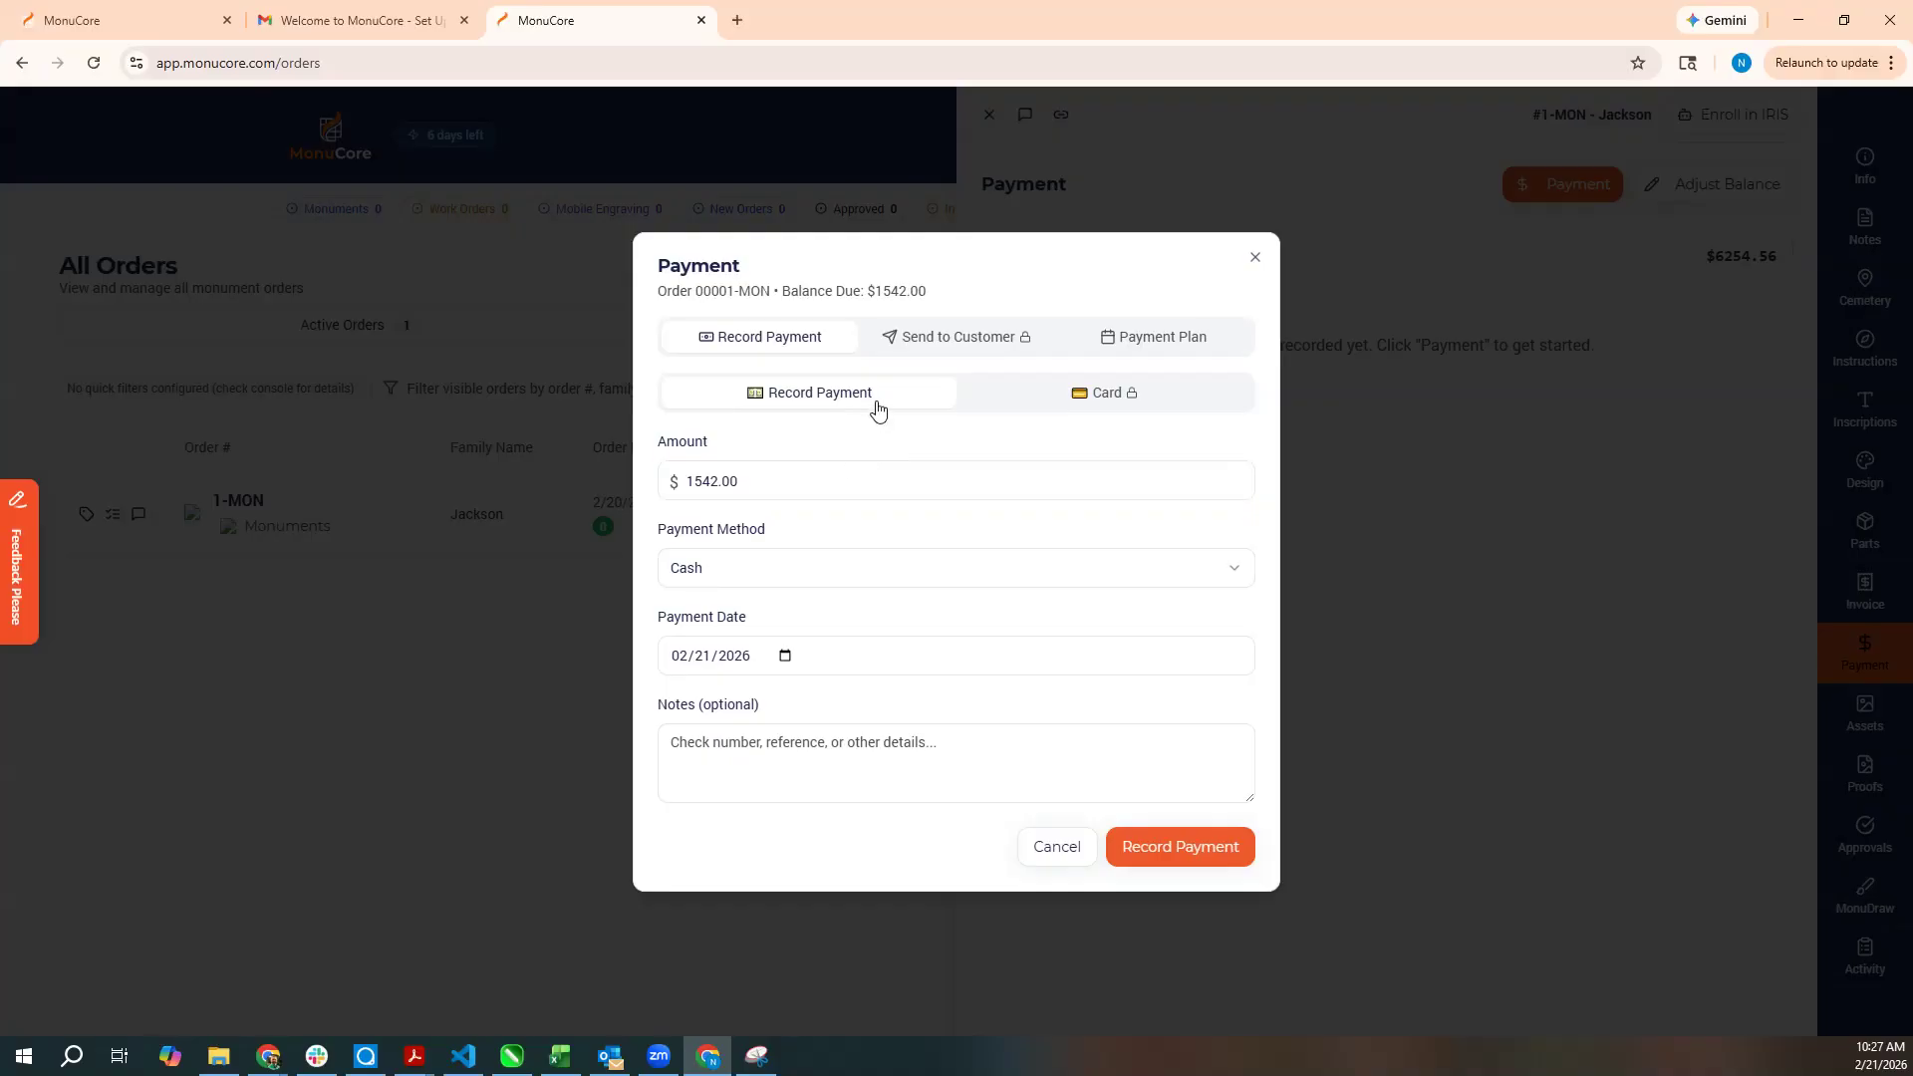
Set the payment method to Check, enter 12545 in the notes, and record the payment.
{"action": "left_click", "coordinate": [718, 586]}
{"action": "left_click", "coordinate": [723, 641]}
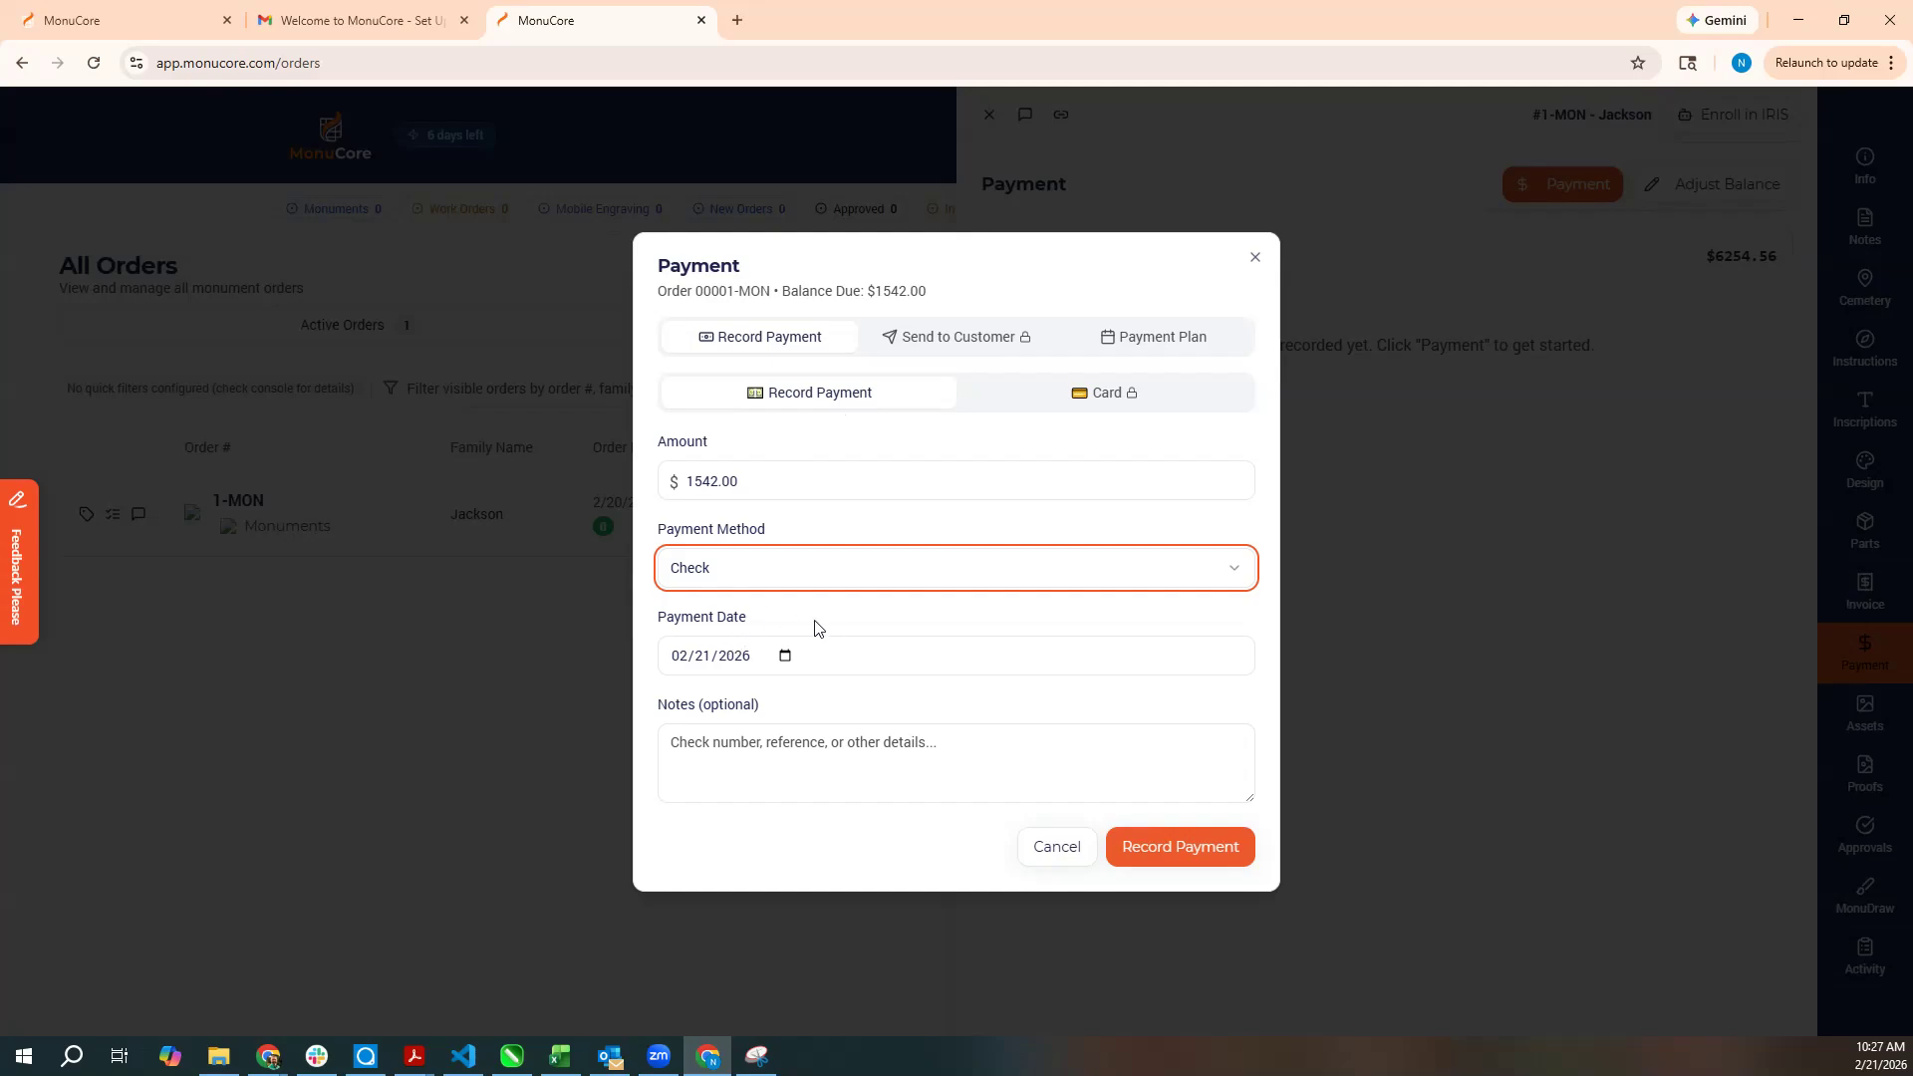
{"action": "left_click", "coordinate": [752, 743]}
{"action": "type", "text": "12545"}
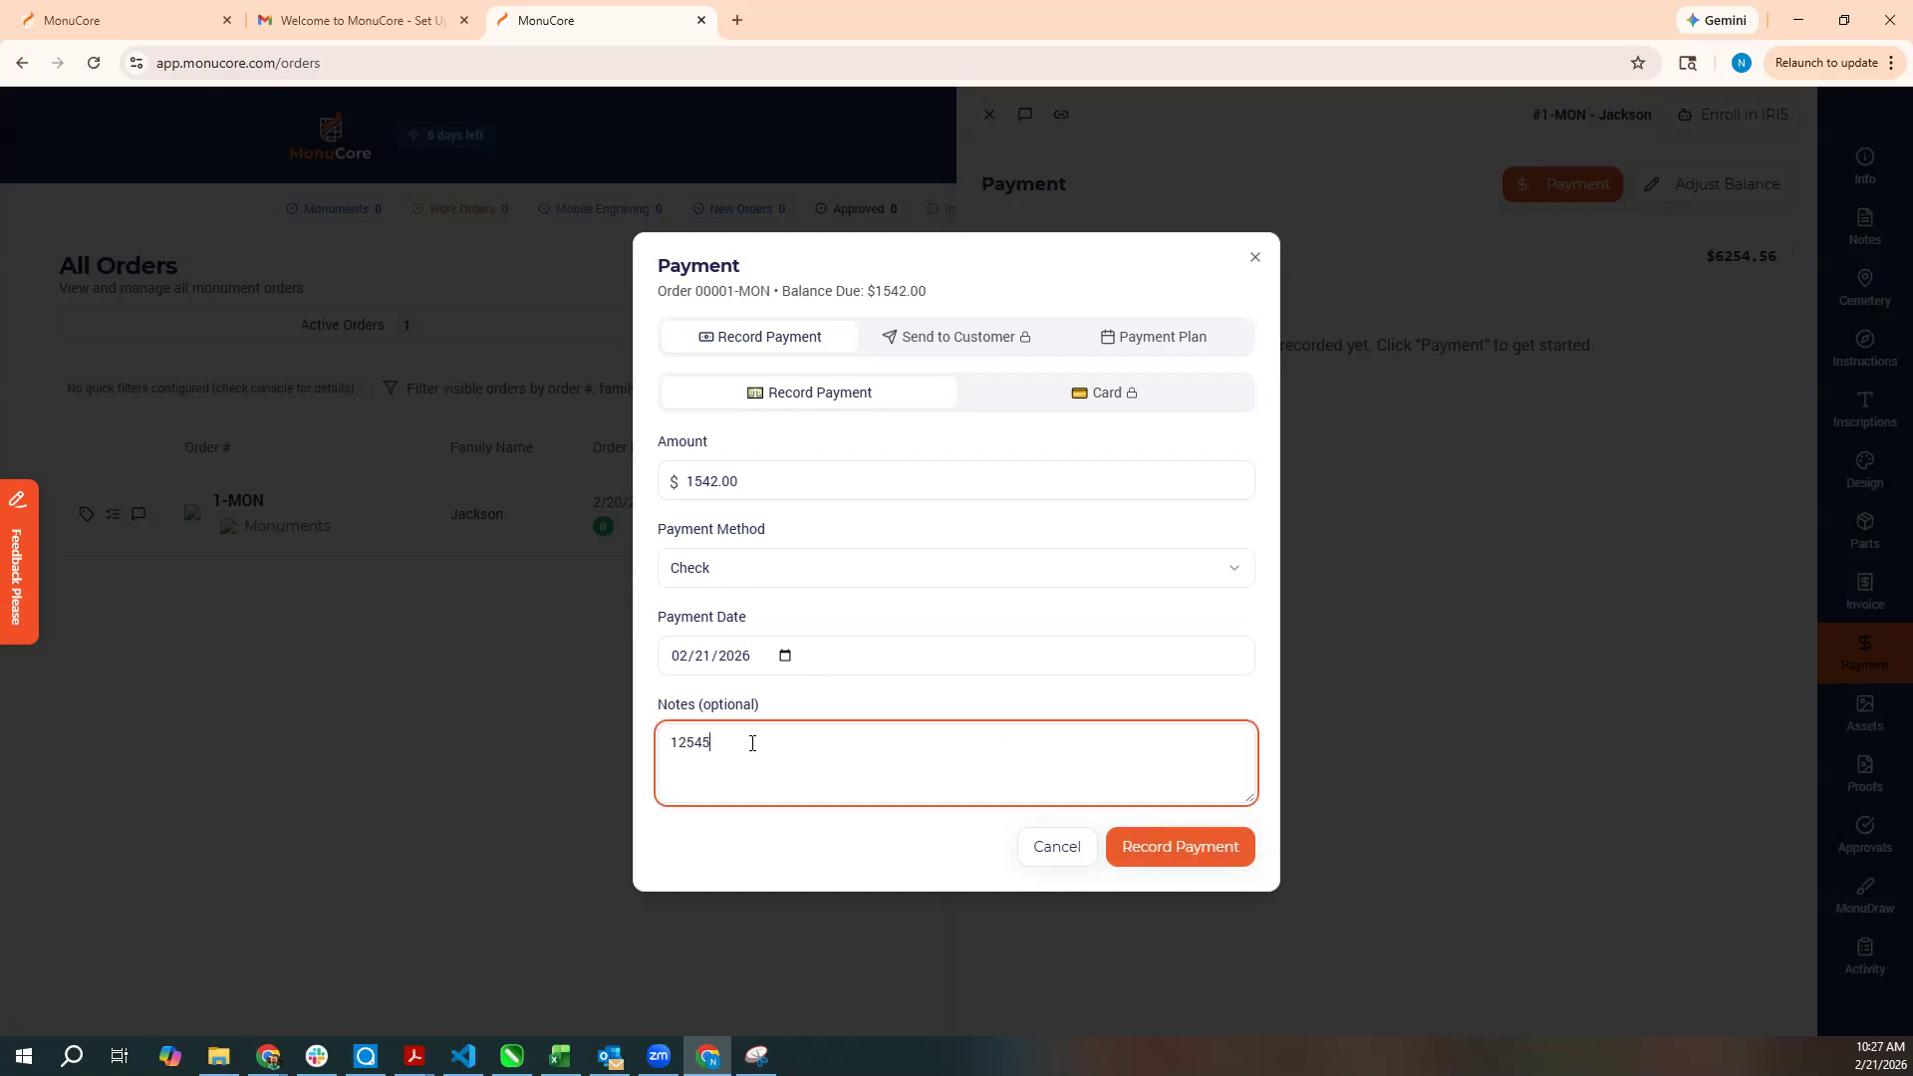
{"action": "left_click", "coordinate": [1177, 865]}
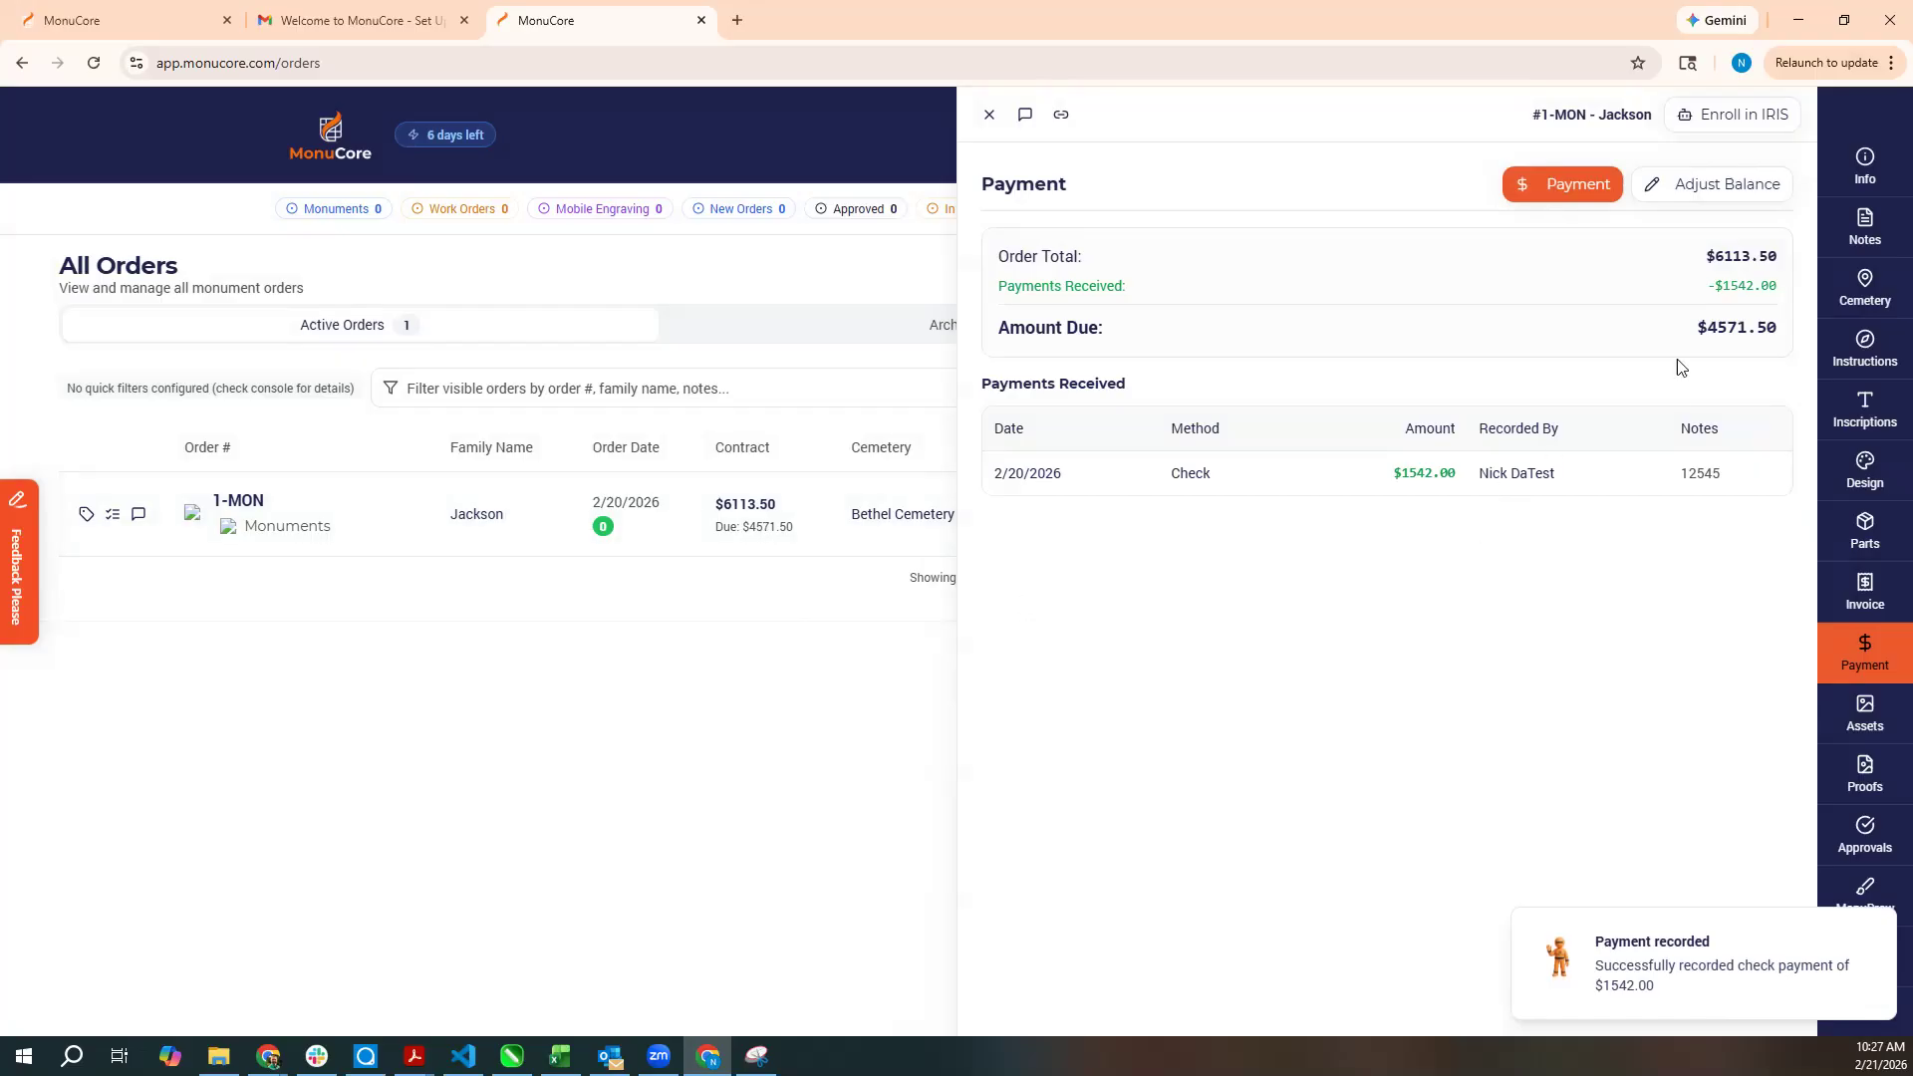
Upload the image Gemini_Generated_Image_mhiezmmhiezmmhie from Downloads to the order's assets.
{"action": "left_click", "coordinate": [1880, 718]}
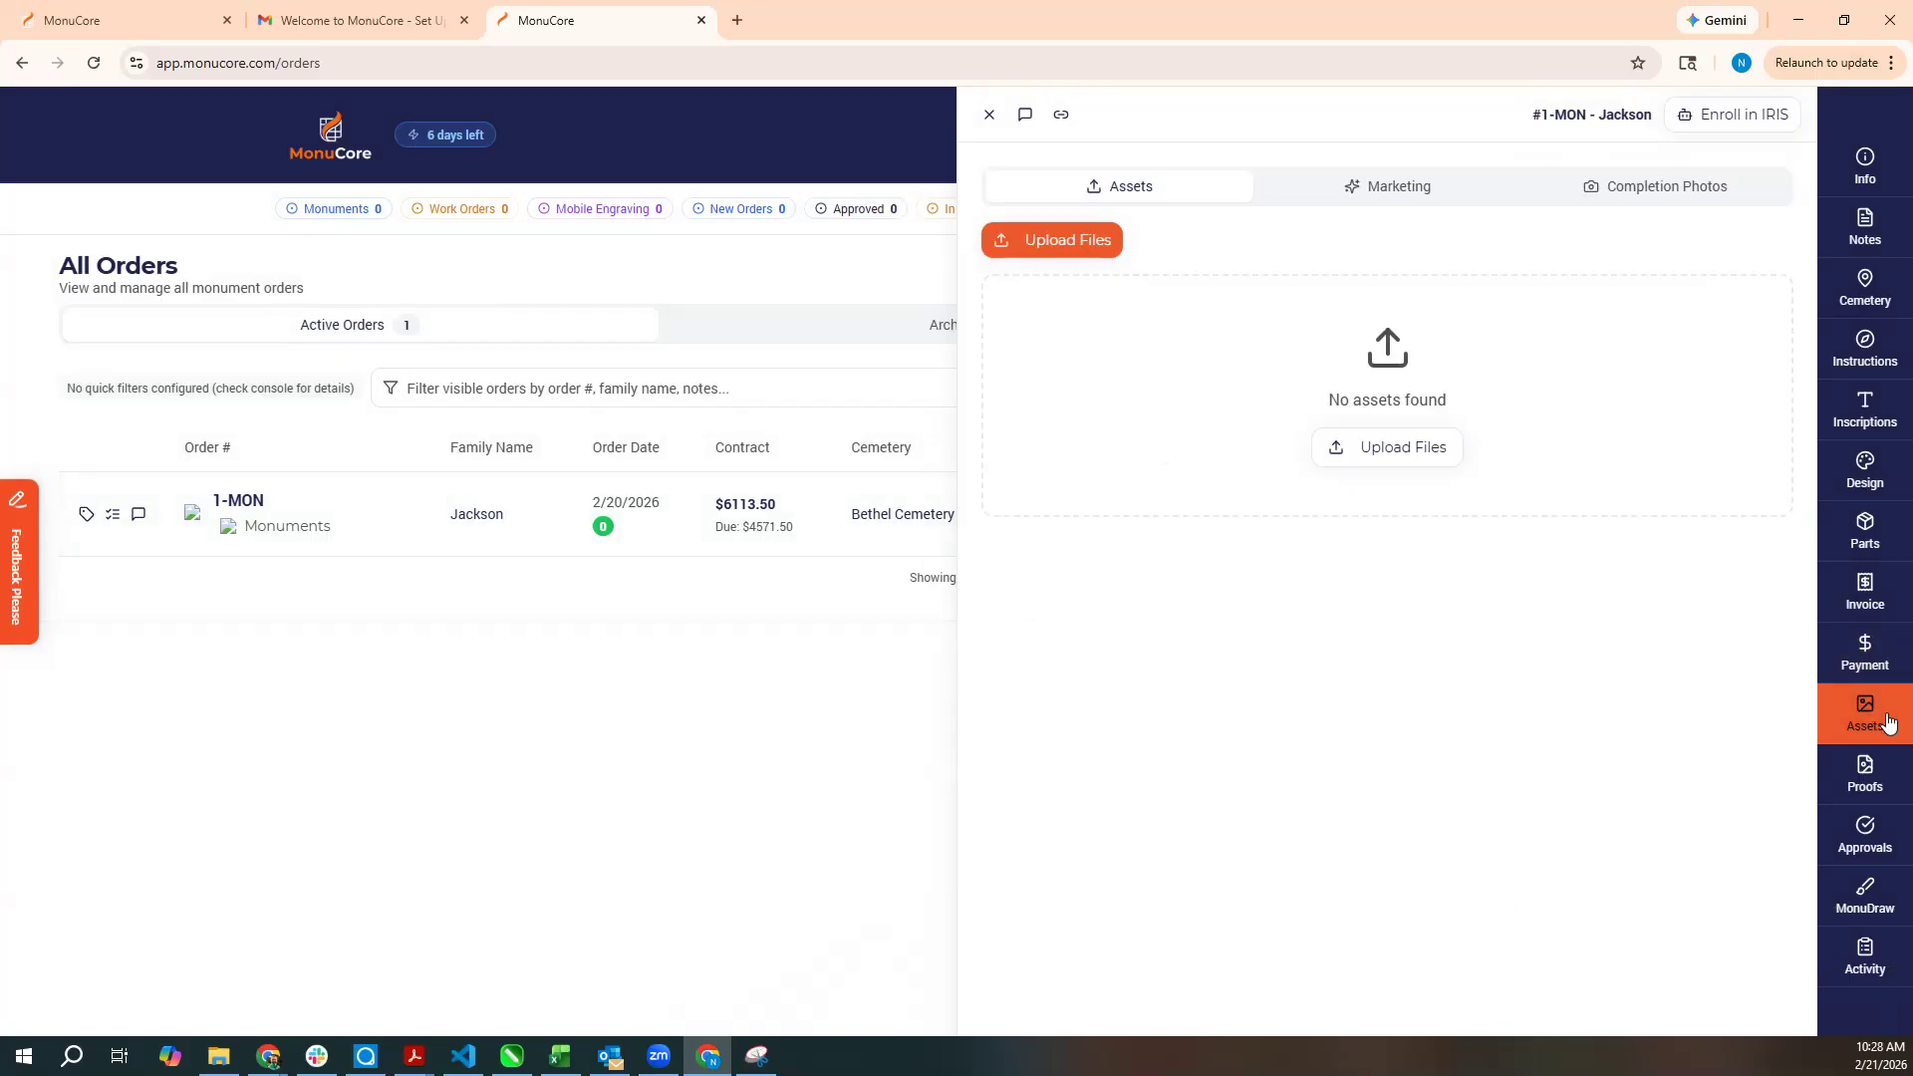
{"action": "left_click", "coordinate": [1399, 453]}
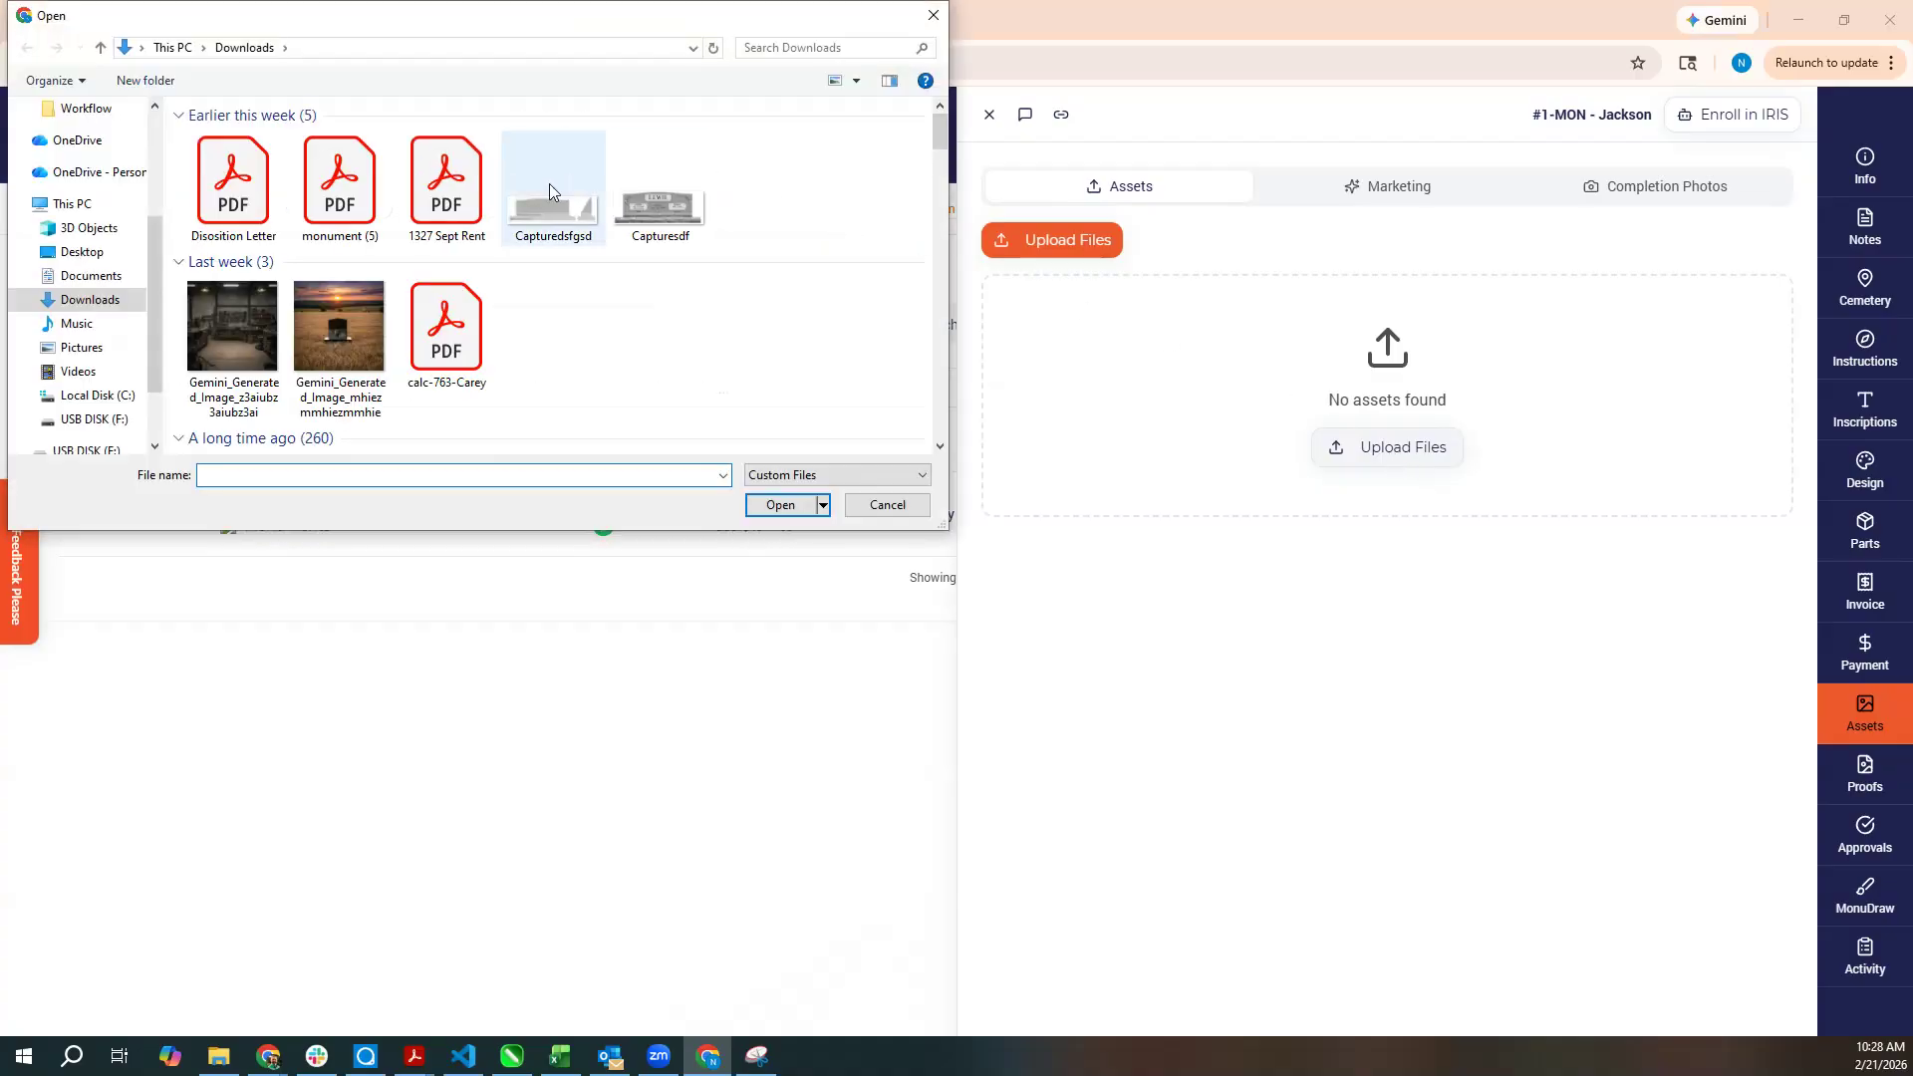
{"action": "left_click", "coordinate": [368, 305]}
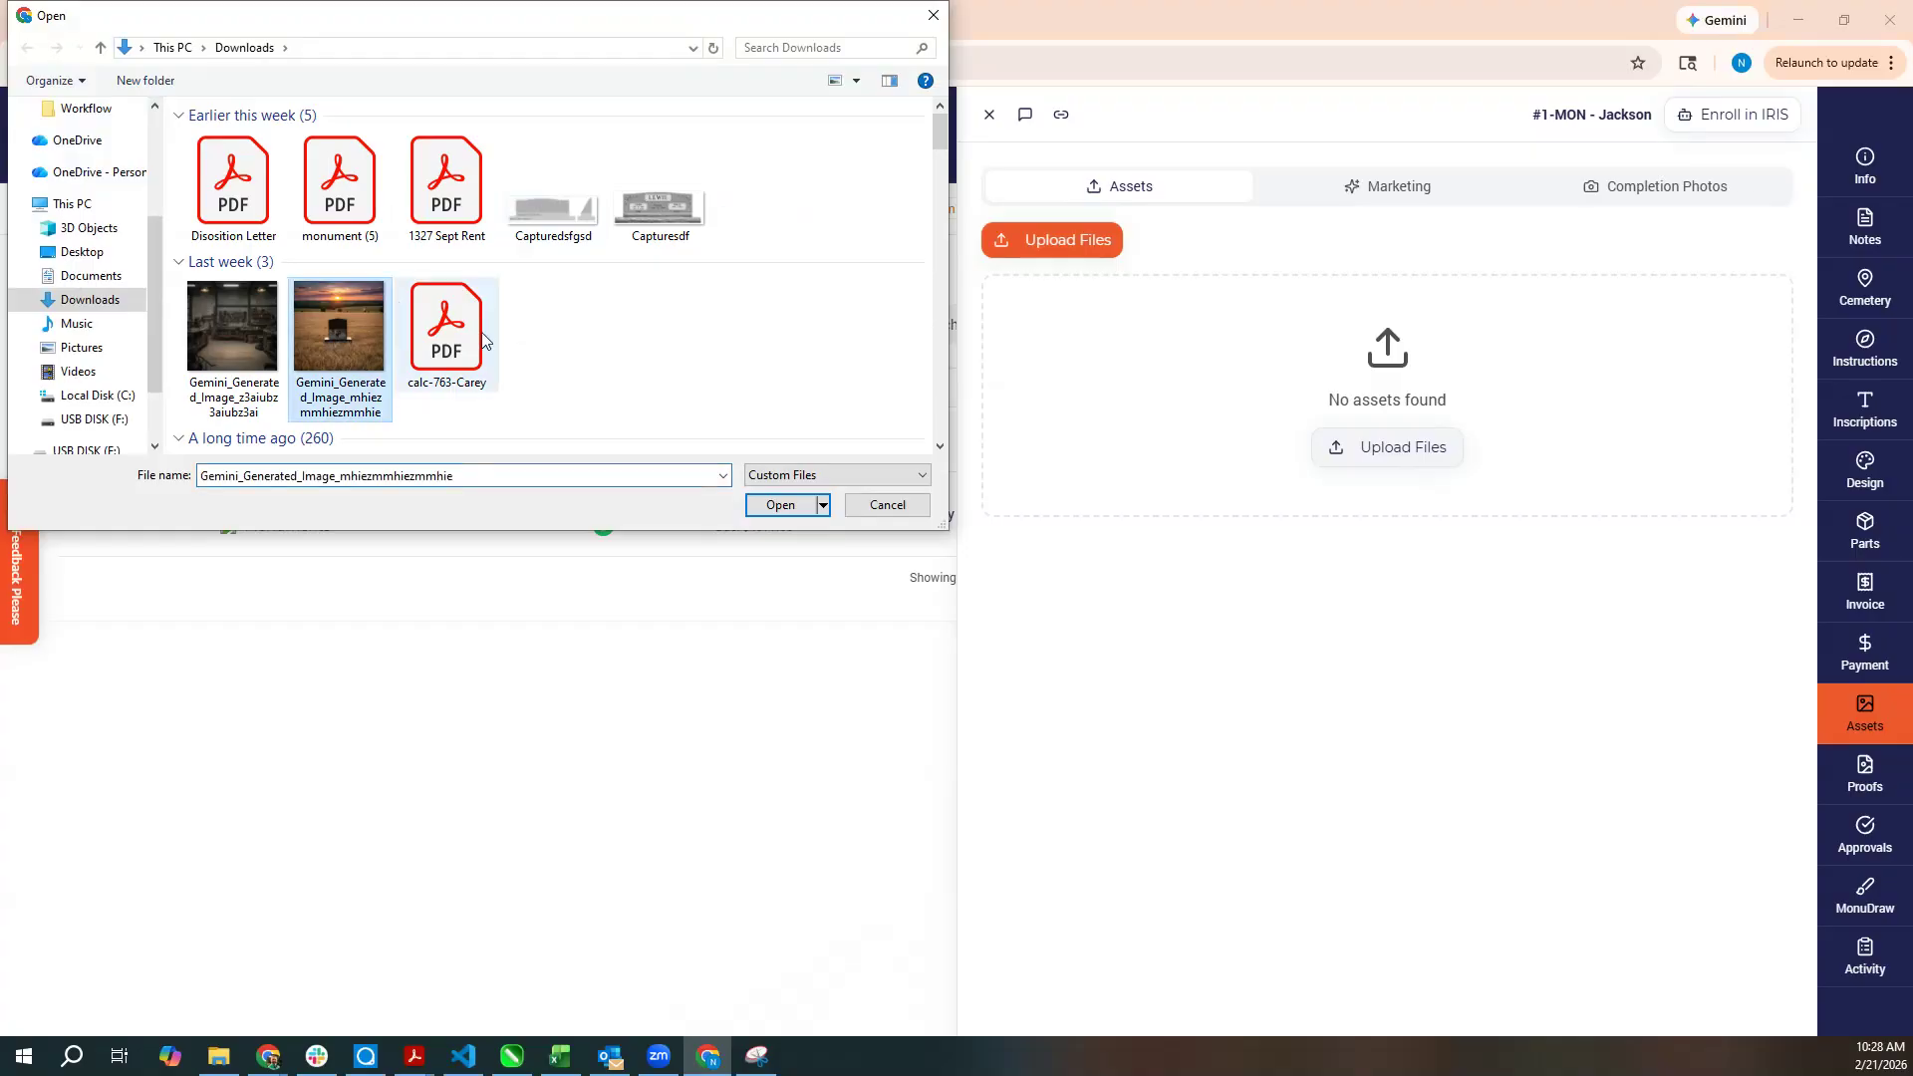
{"action": "left_click", "coordinate": [783, 508]}
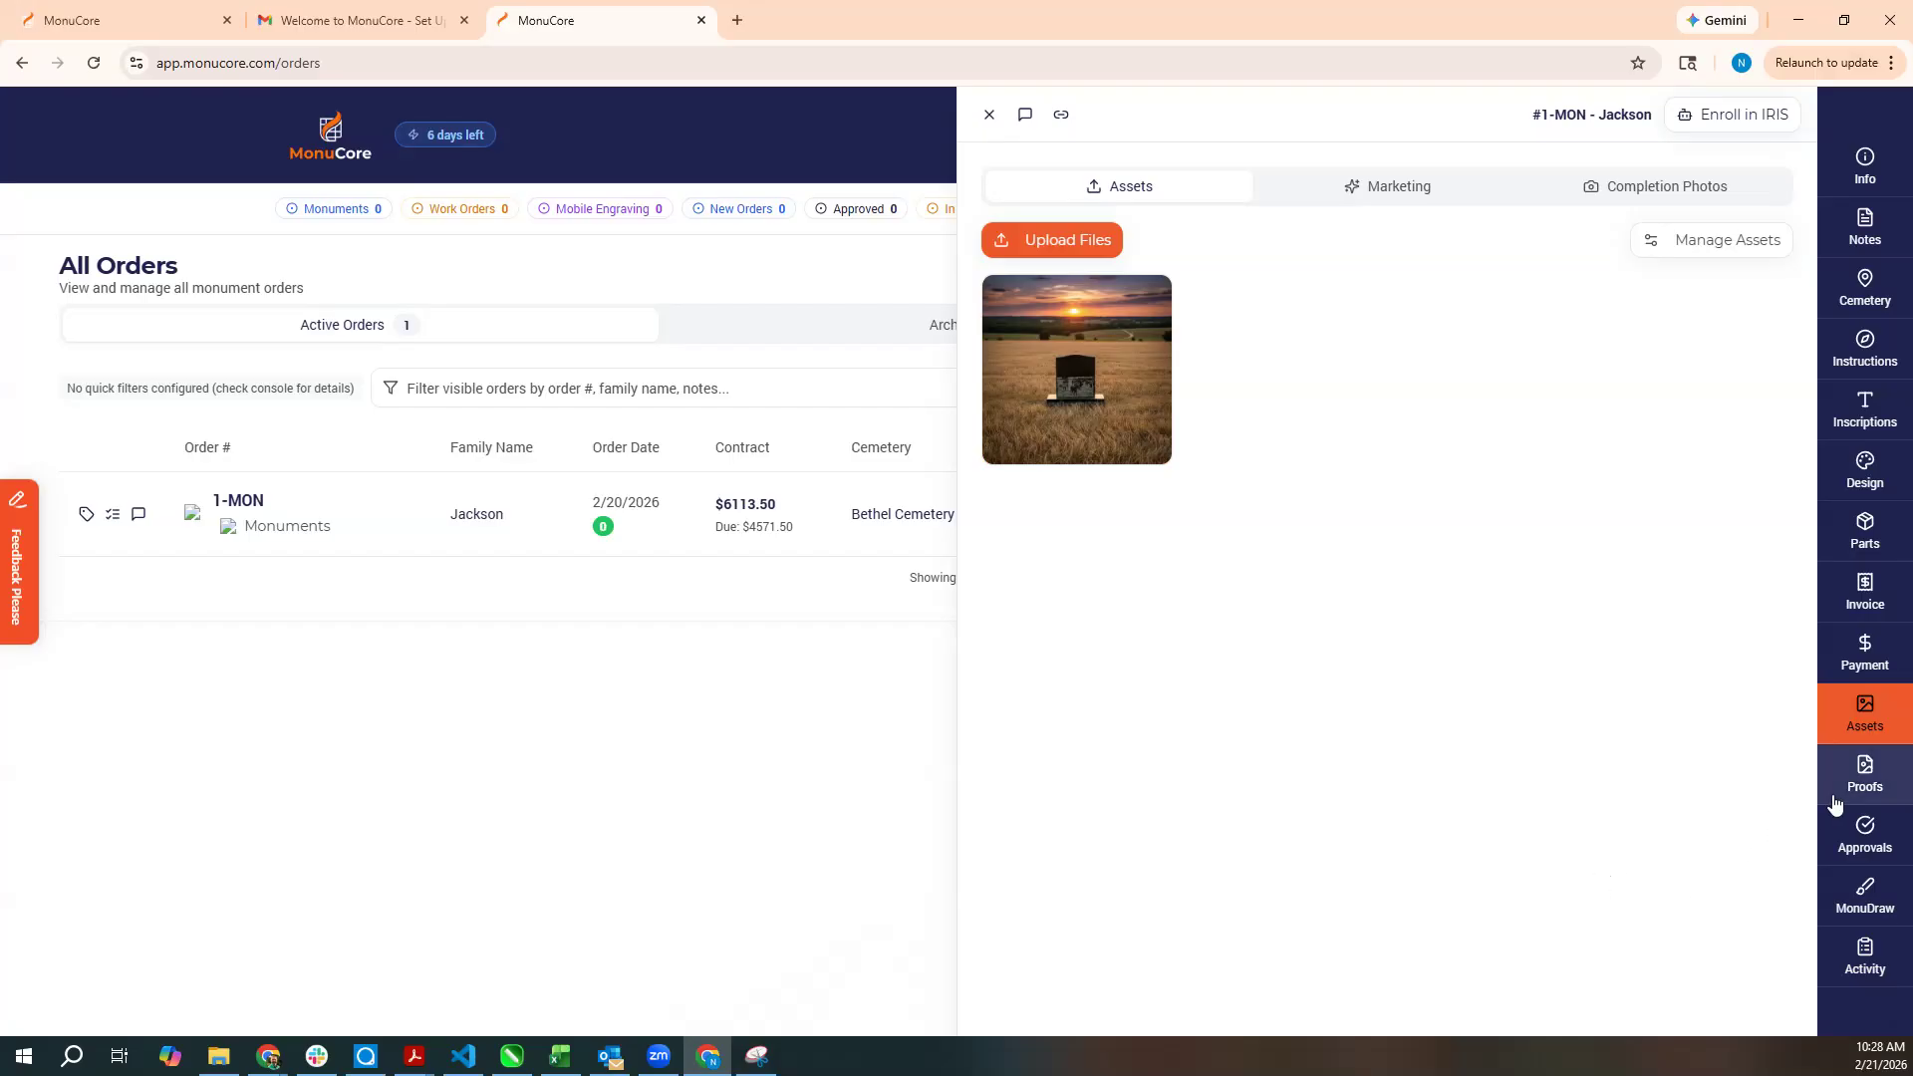
Review the order's completion photos, marketing images, uploaded assets, proof versions and MonuDraw designs.
{"action": "left_click", "coordinate": [1624, 190]}
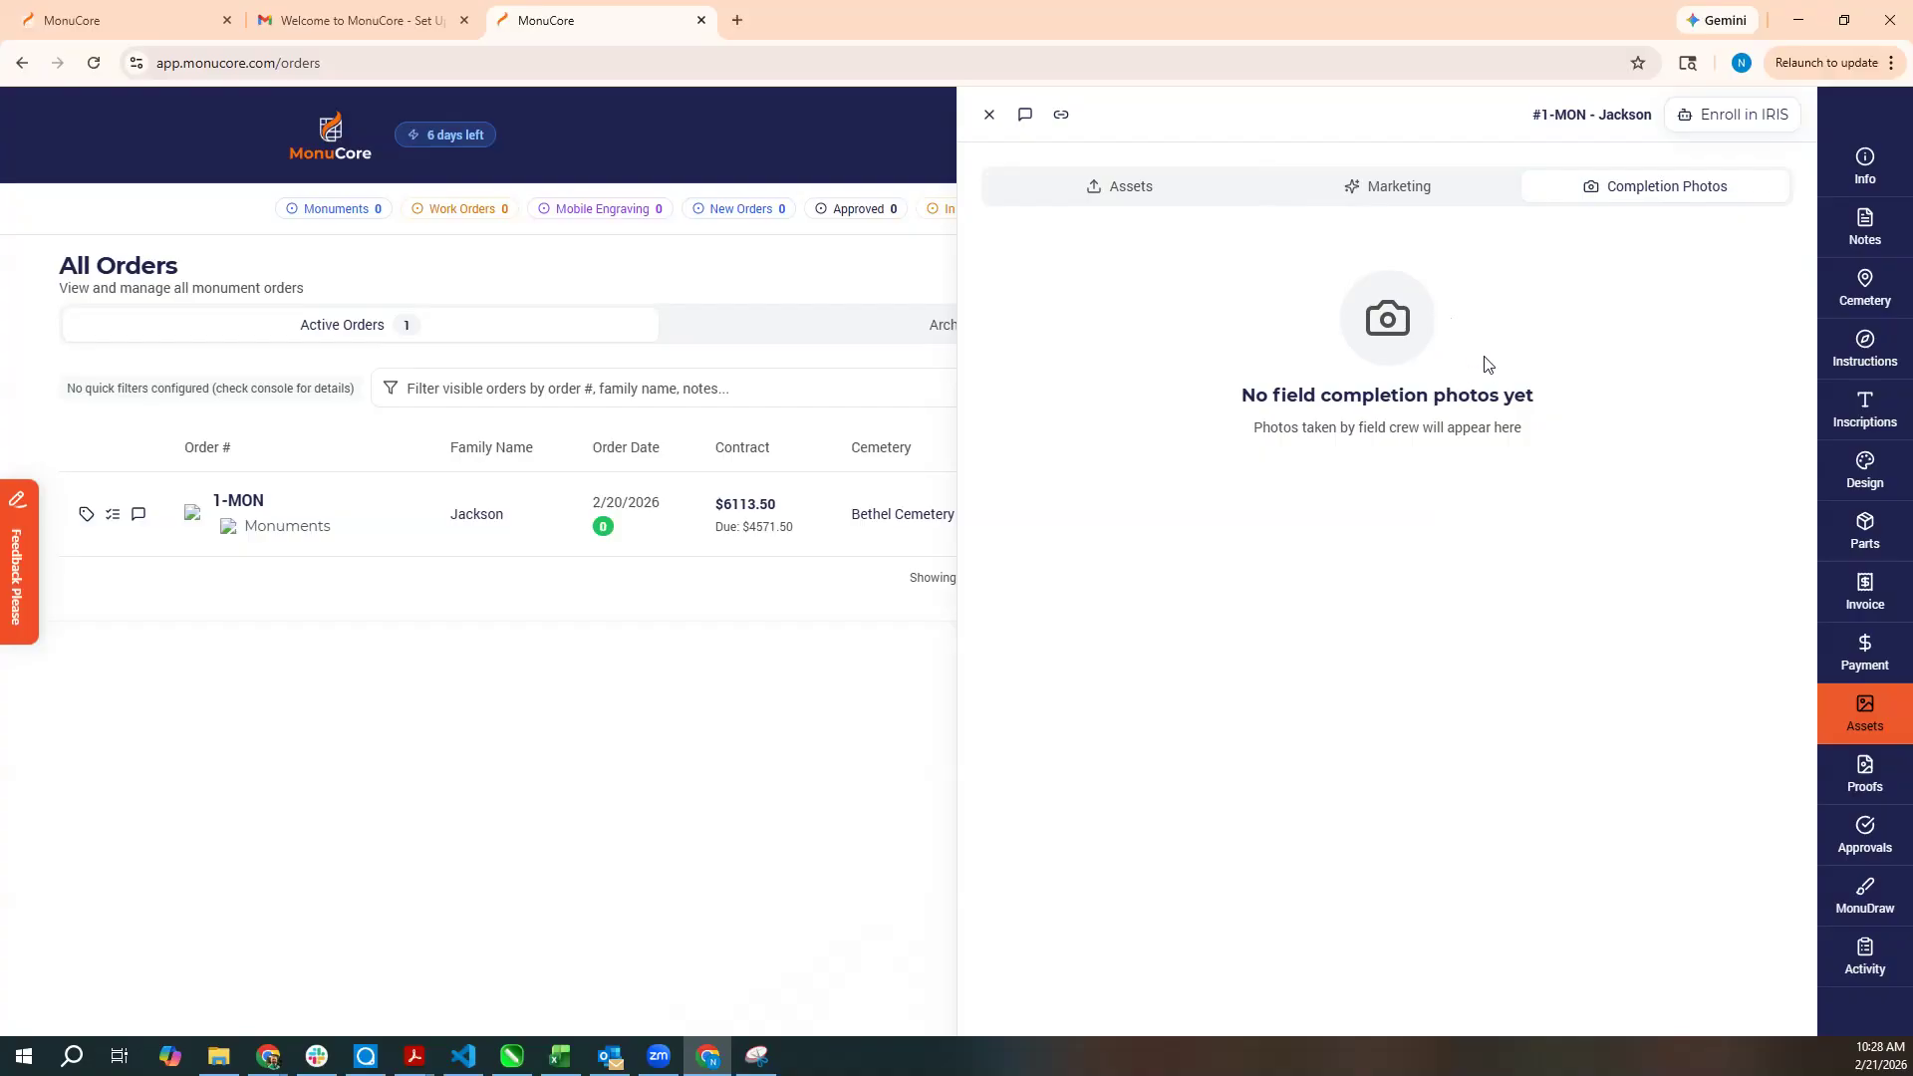
{"action": "left_click", "coordinate": [1387, 203]}
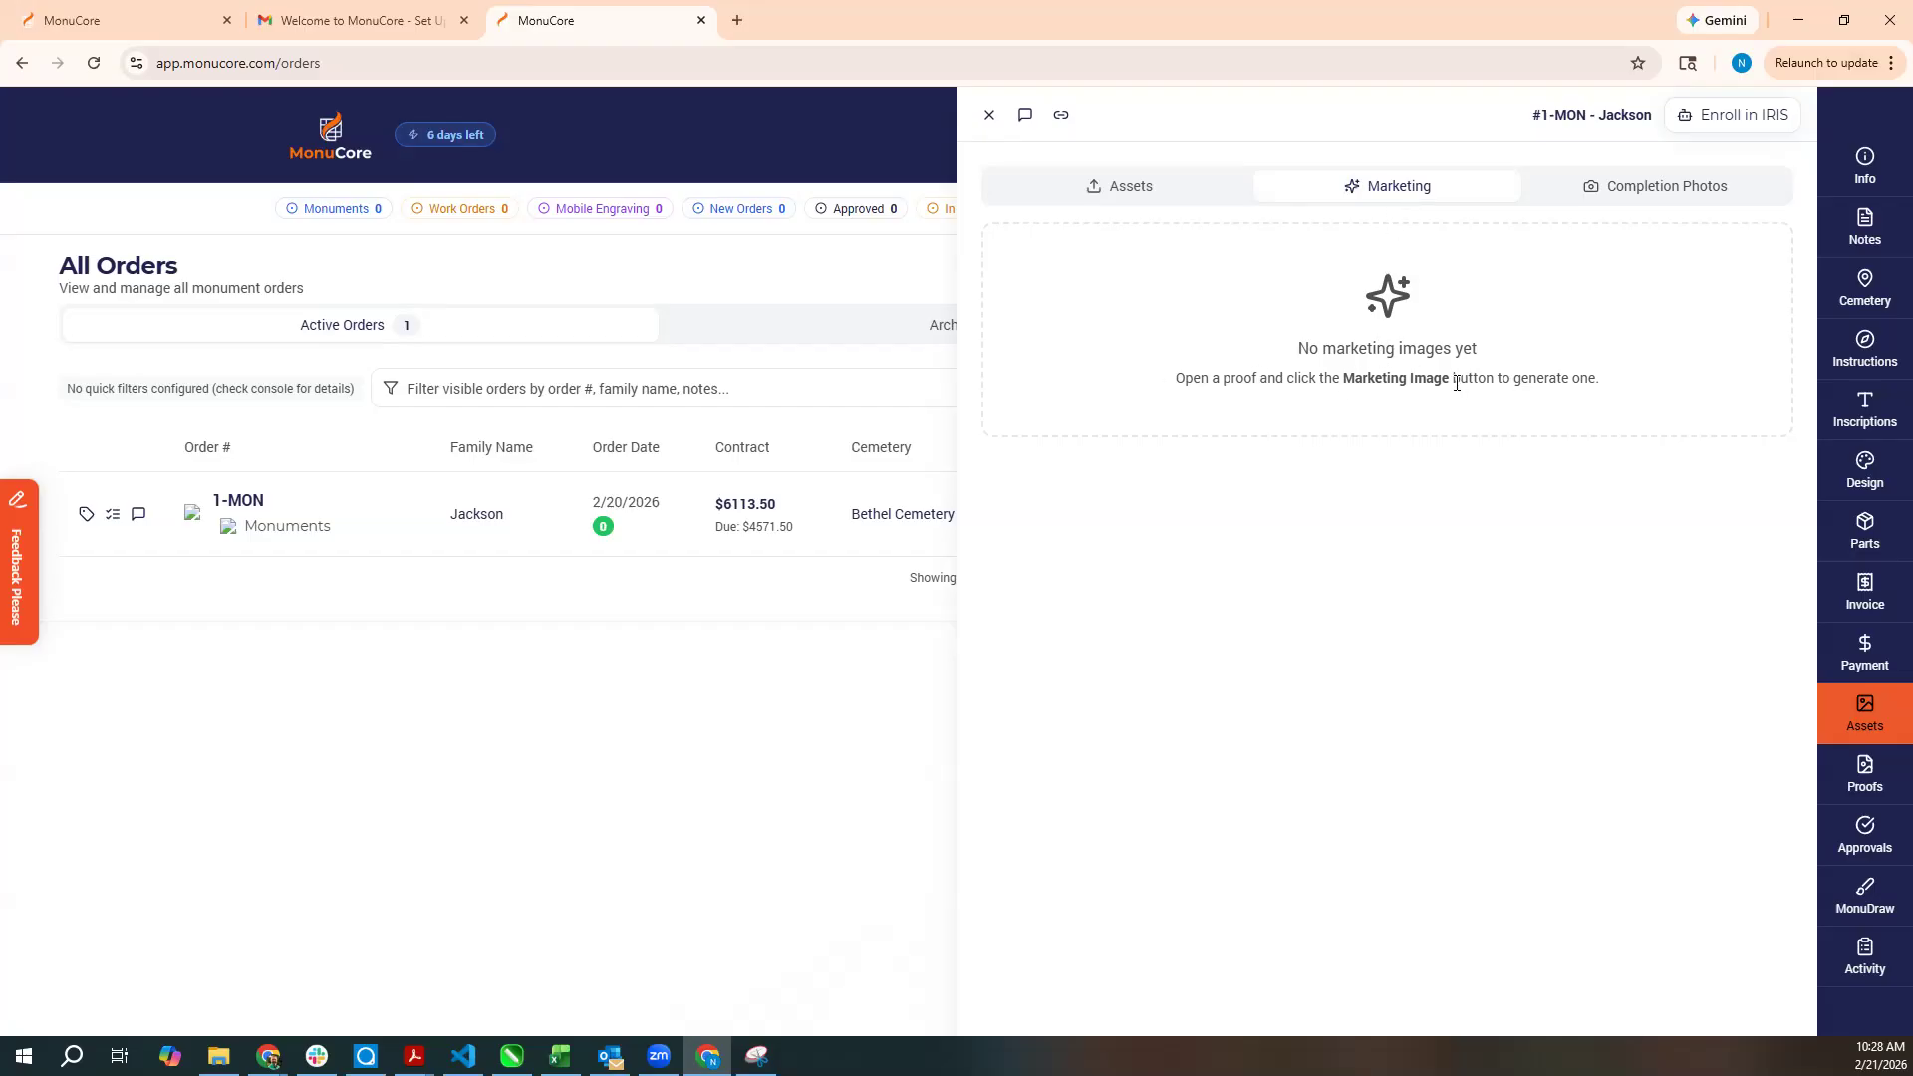
{"action": "left_click", "coordinate": [1137, 195]}
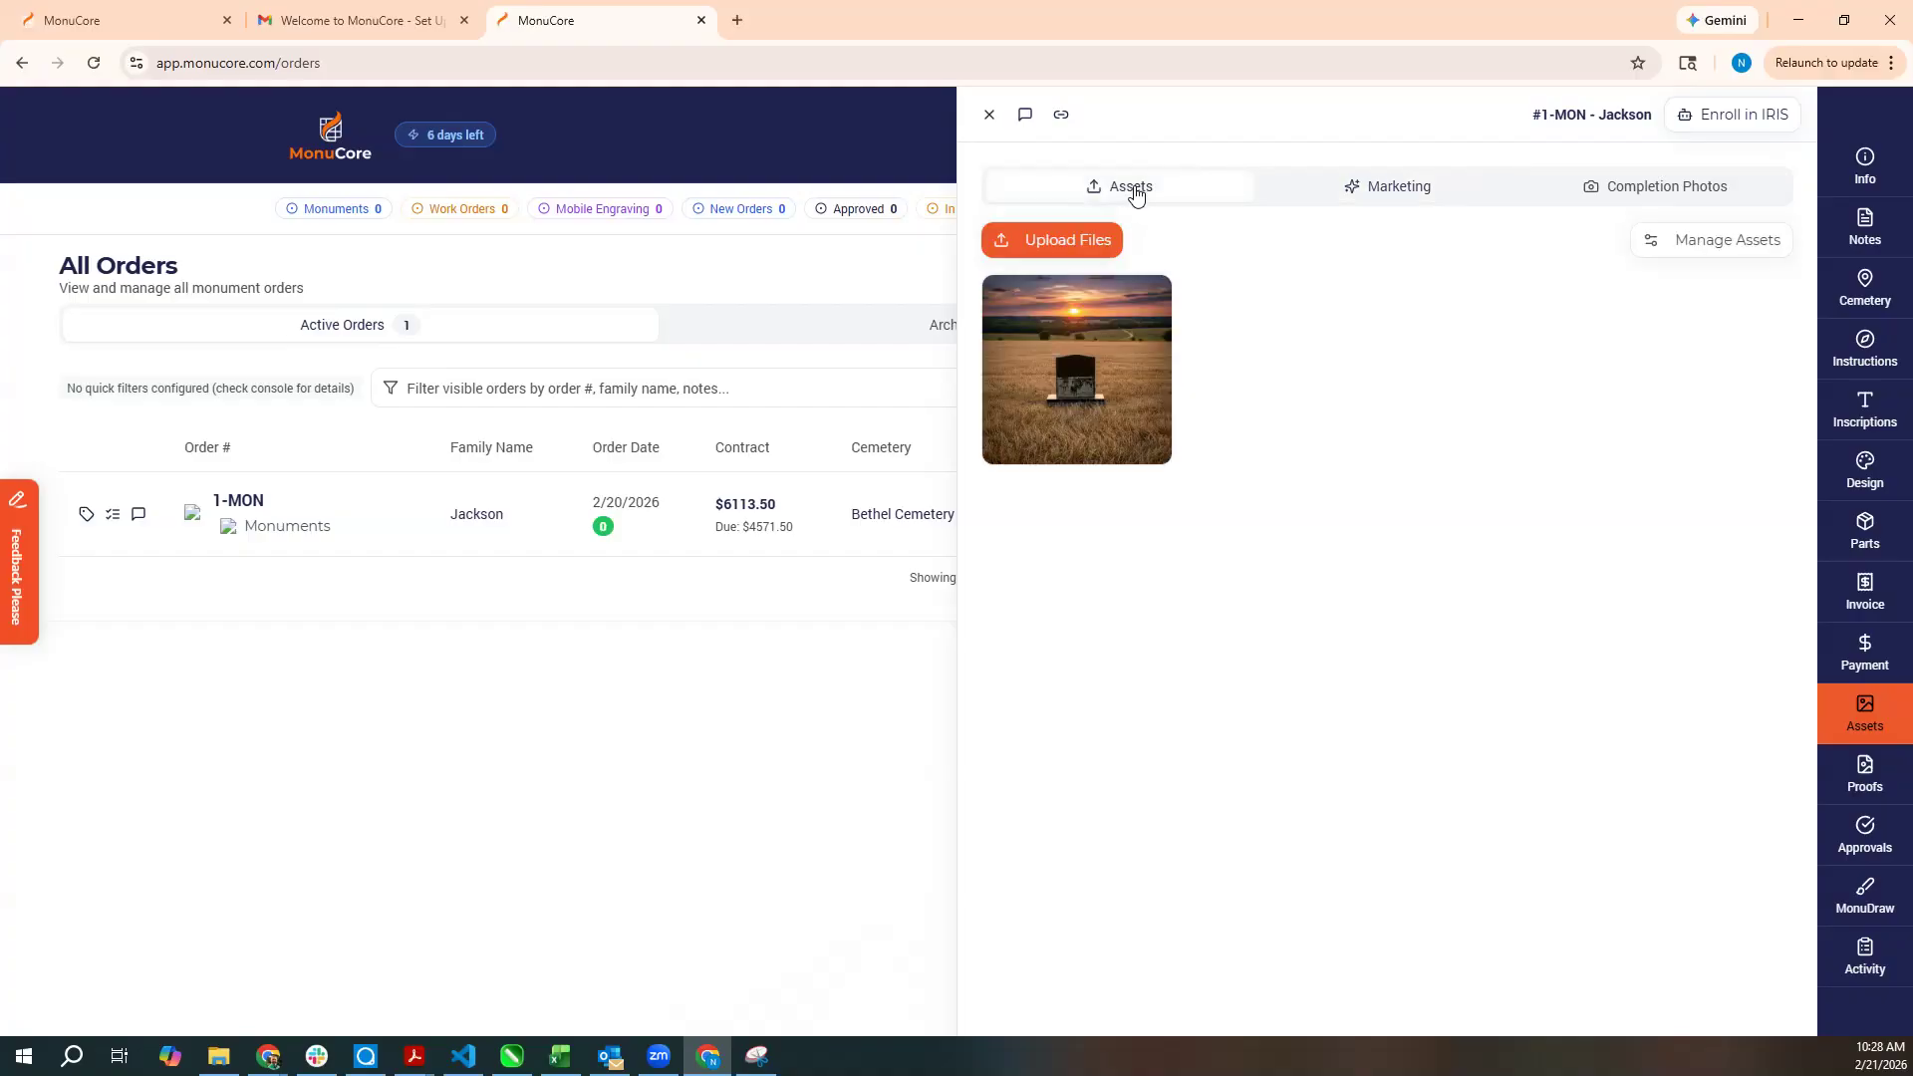
{"action": "left_click", "coordinate": [1868, 777]}
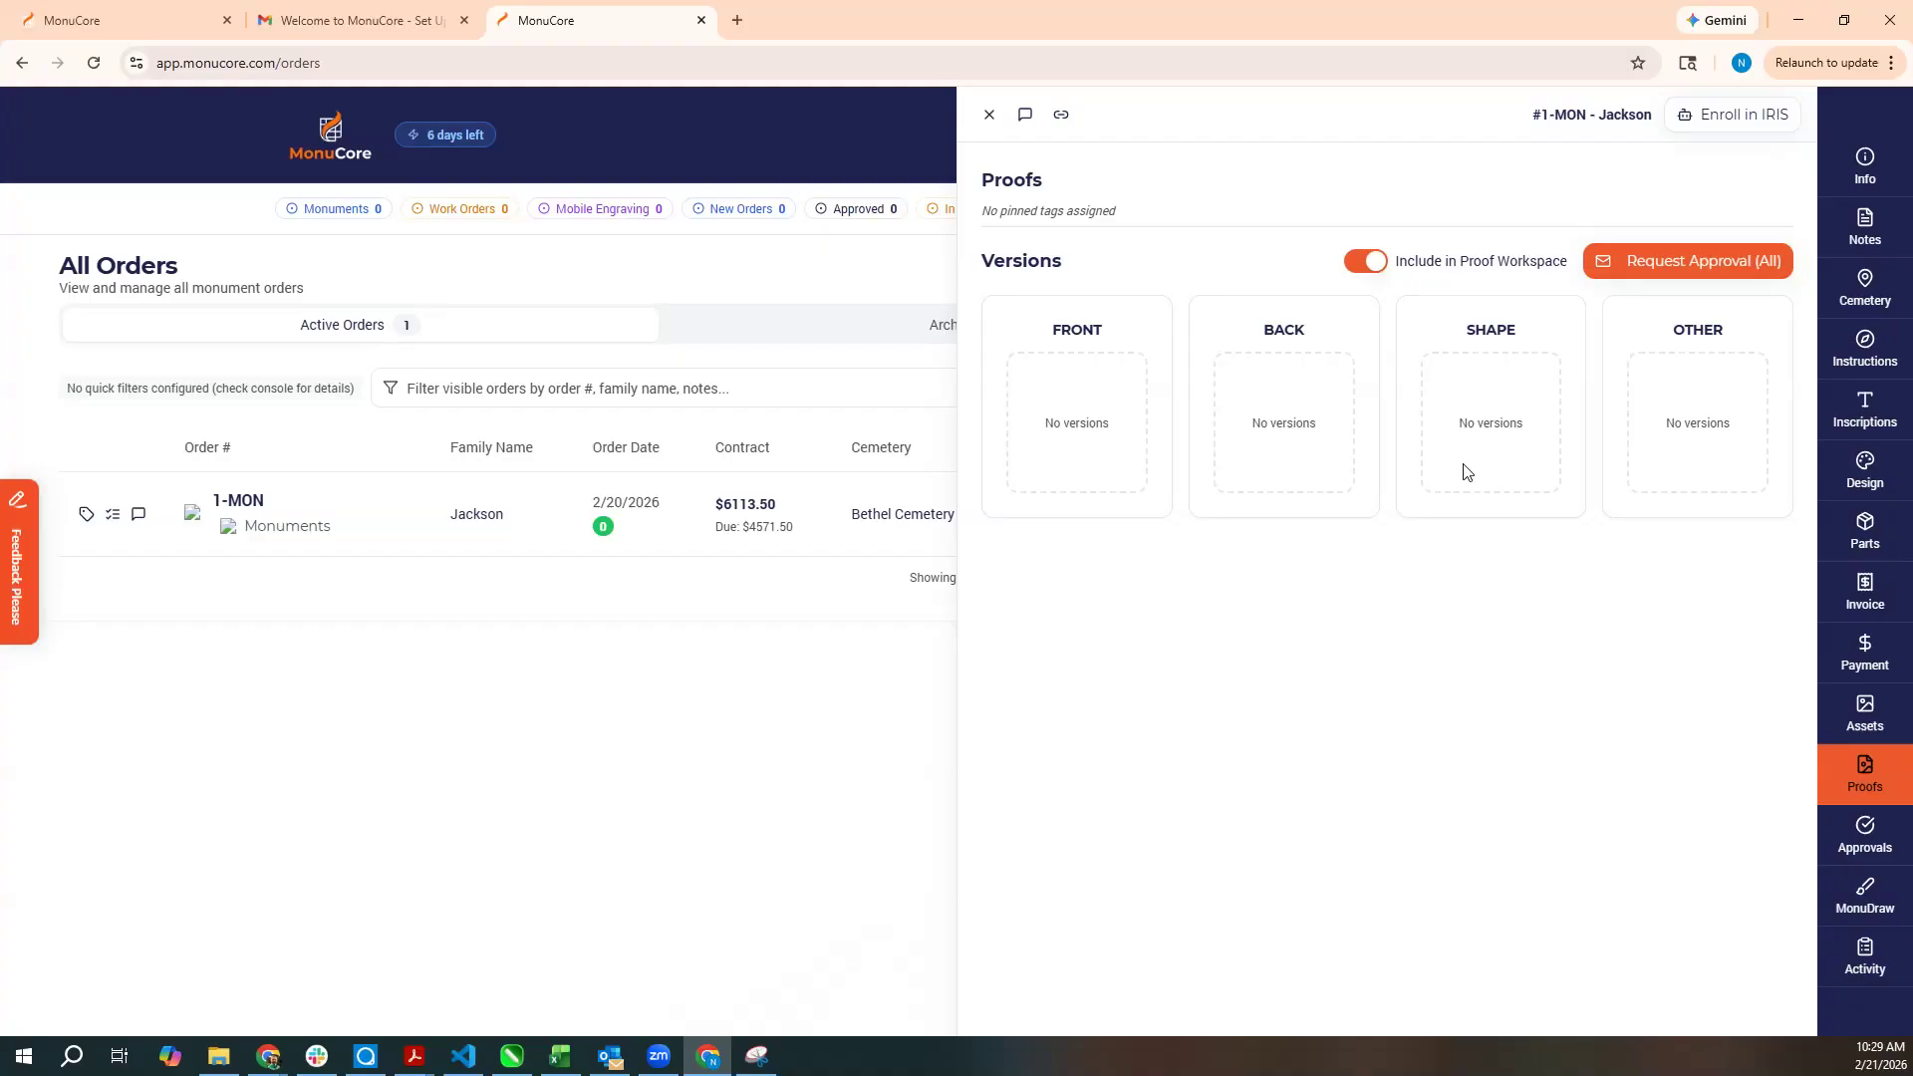
{"action": "left_click", "coordinate": [1859, 900]}
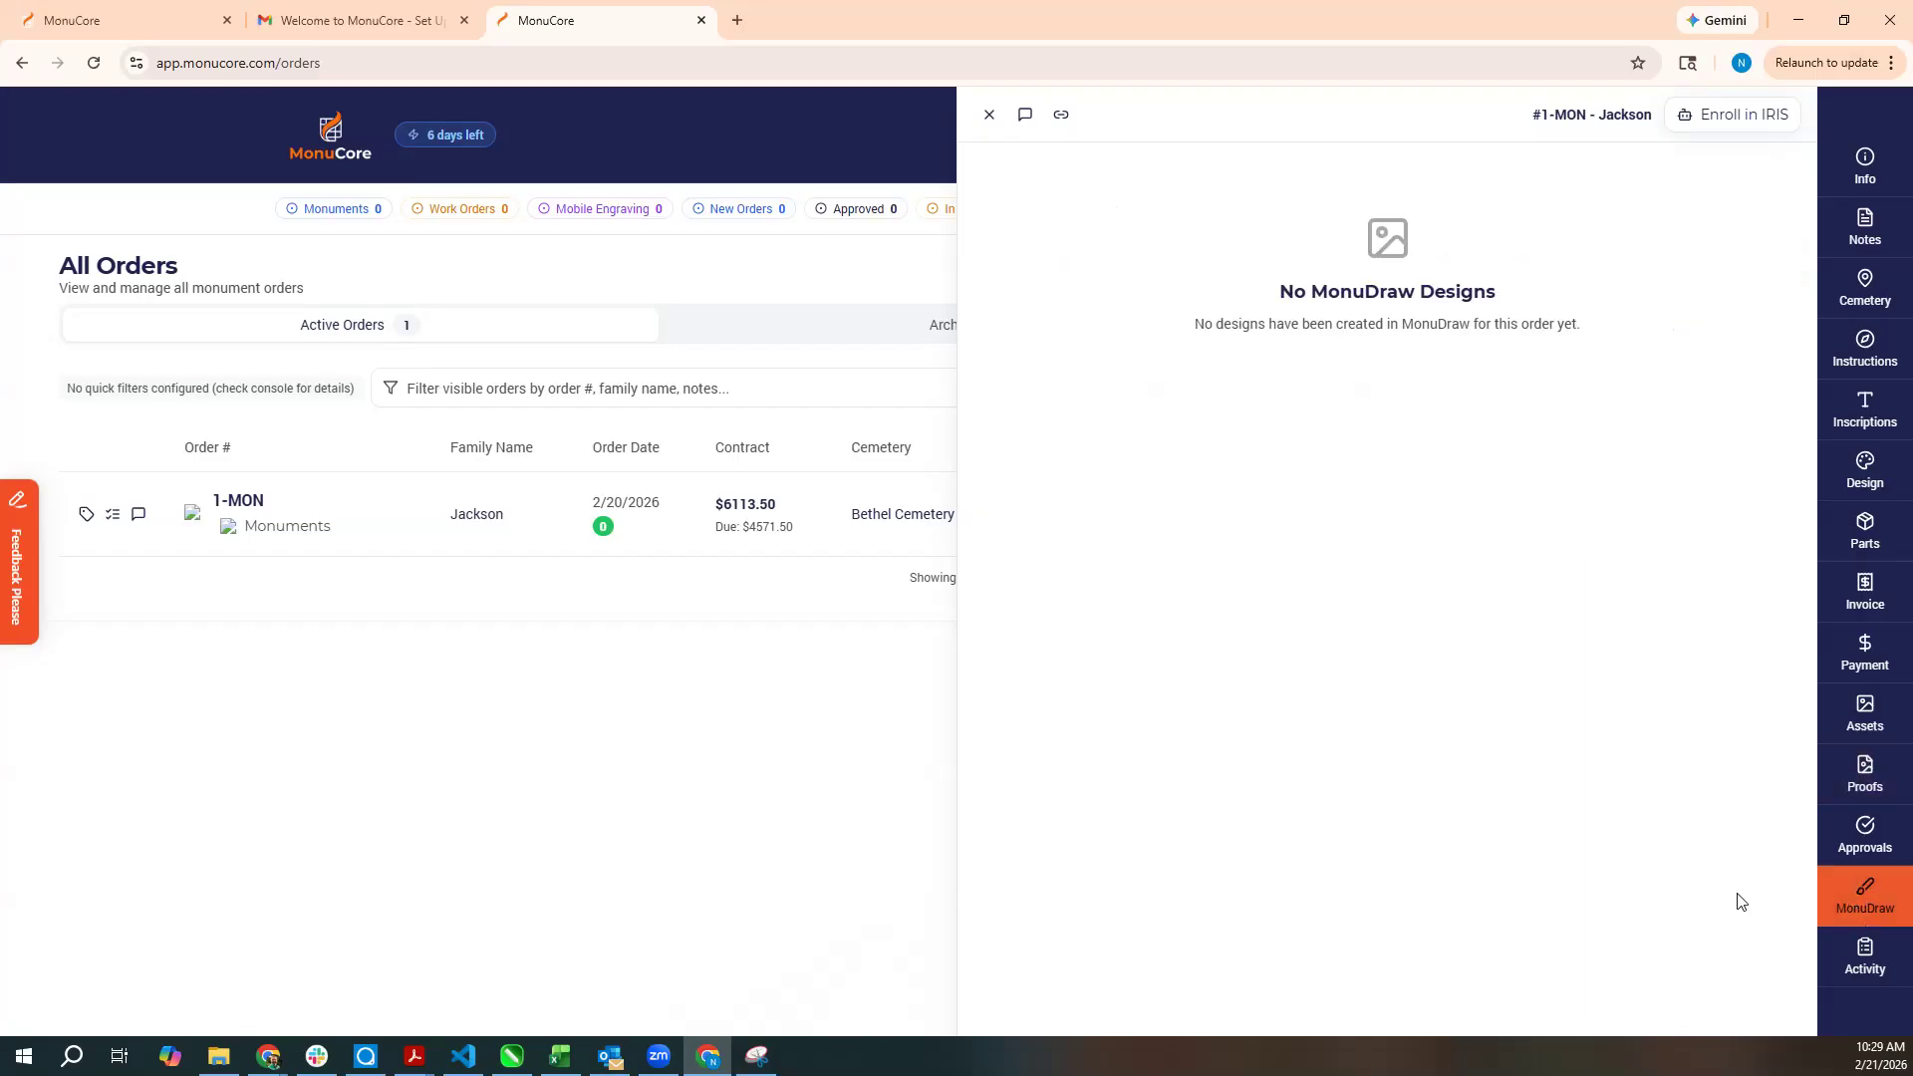
Open the order's design in MonuDraw and add an inset panel to the die, slightly reduced and centred on its face.
{"action": "left_click", "coordinate": [1852, 470]}
{"action": "left_click", "coordinate": [1717, 187]}
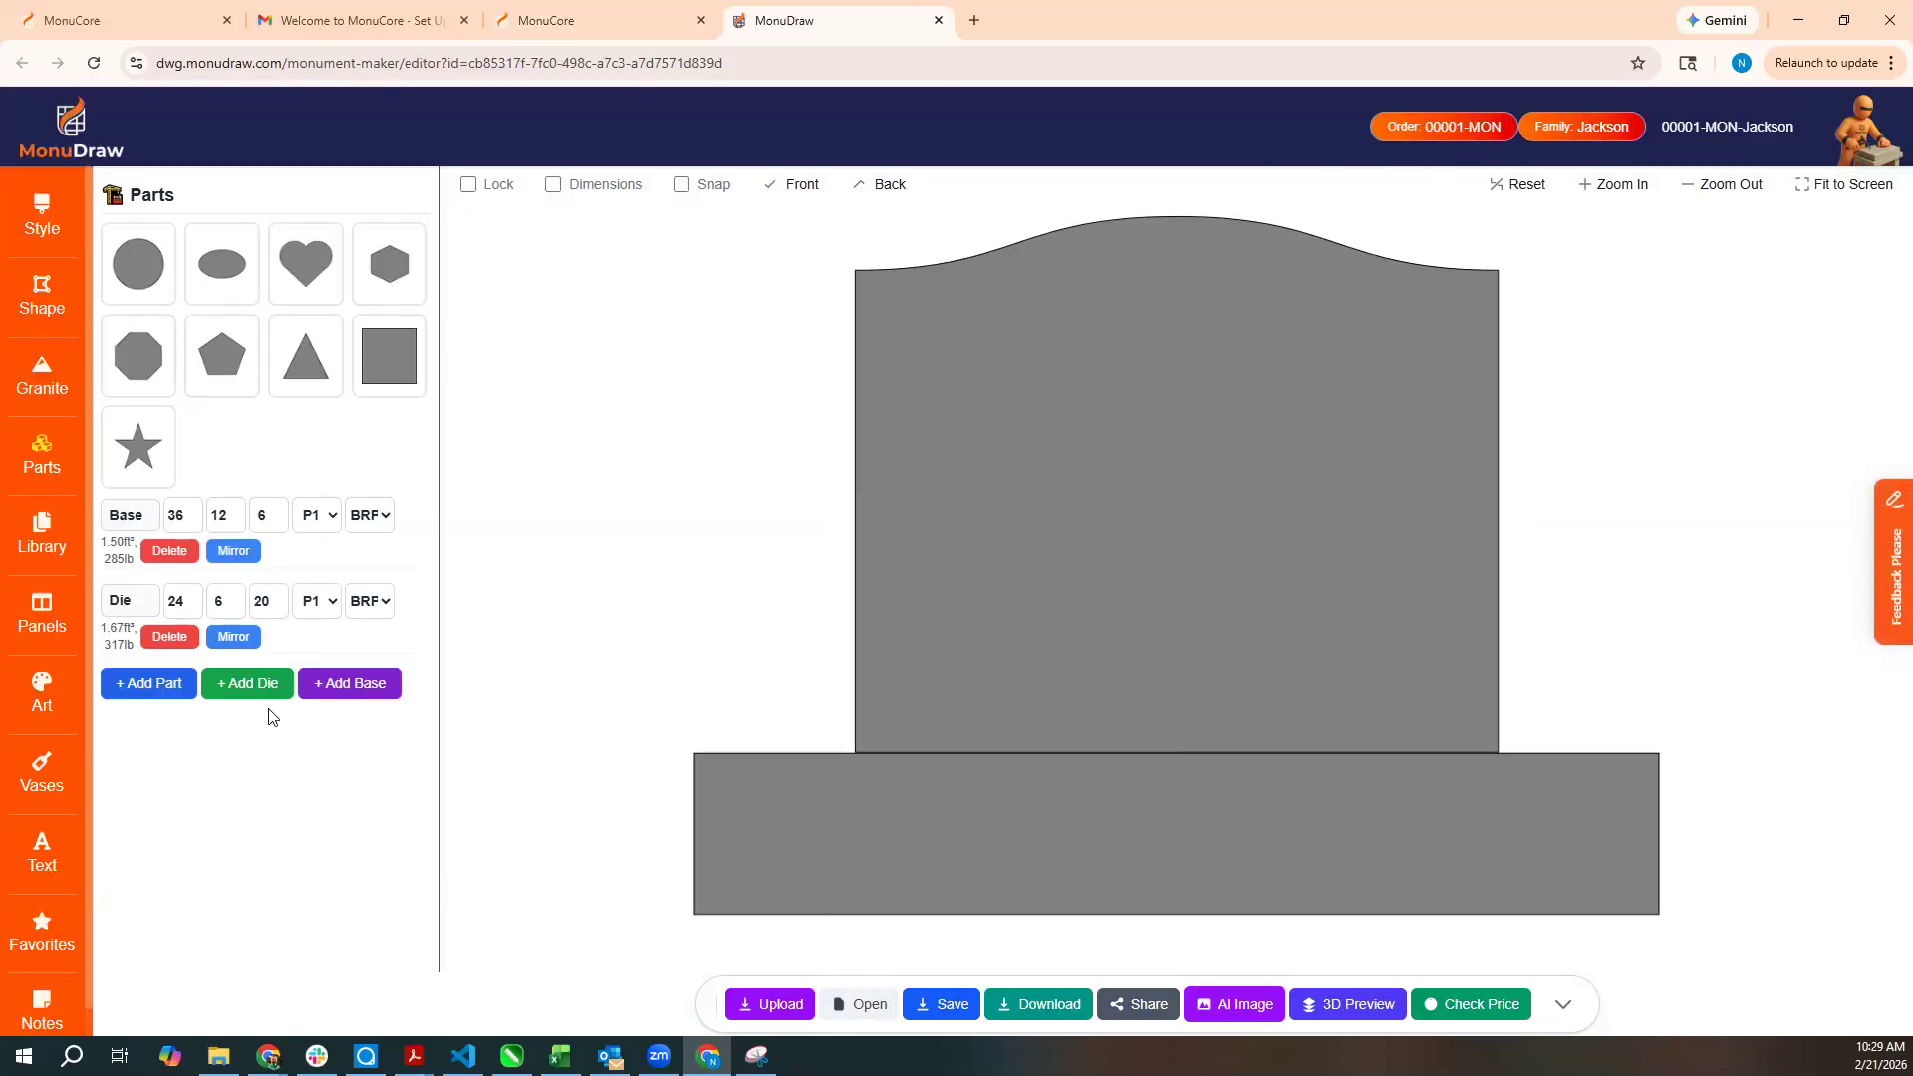
{"action": "left_click", "coordinate": [1082, 606]}
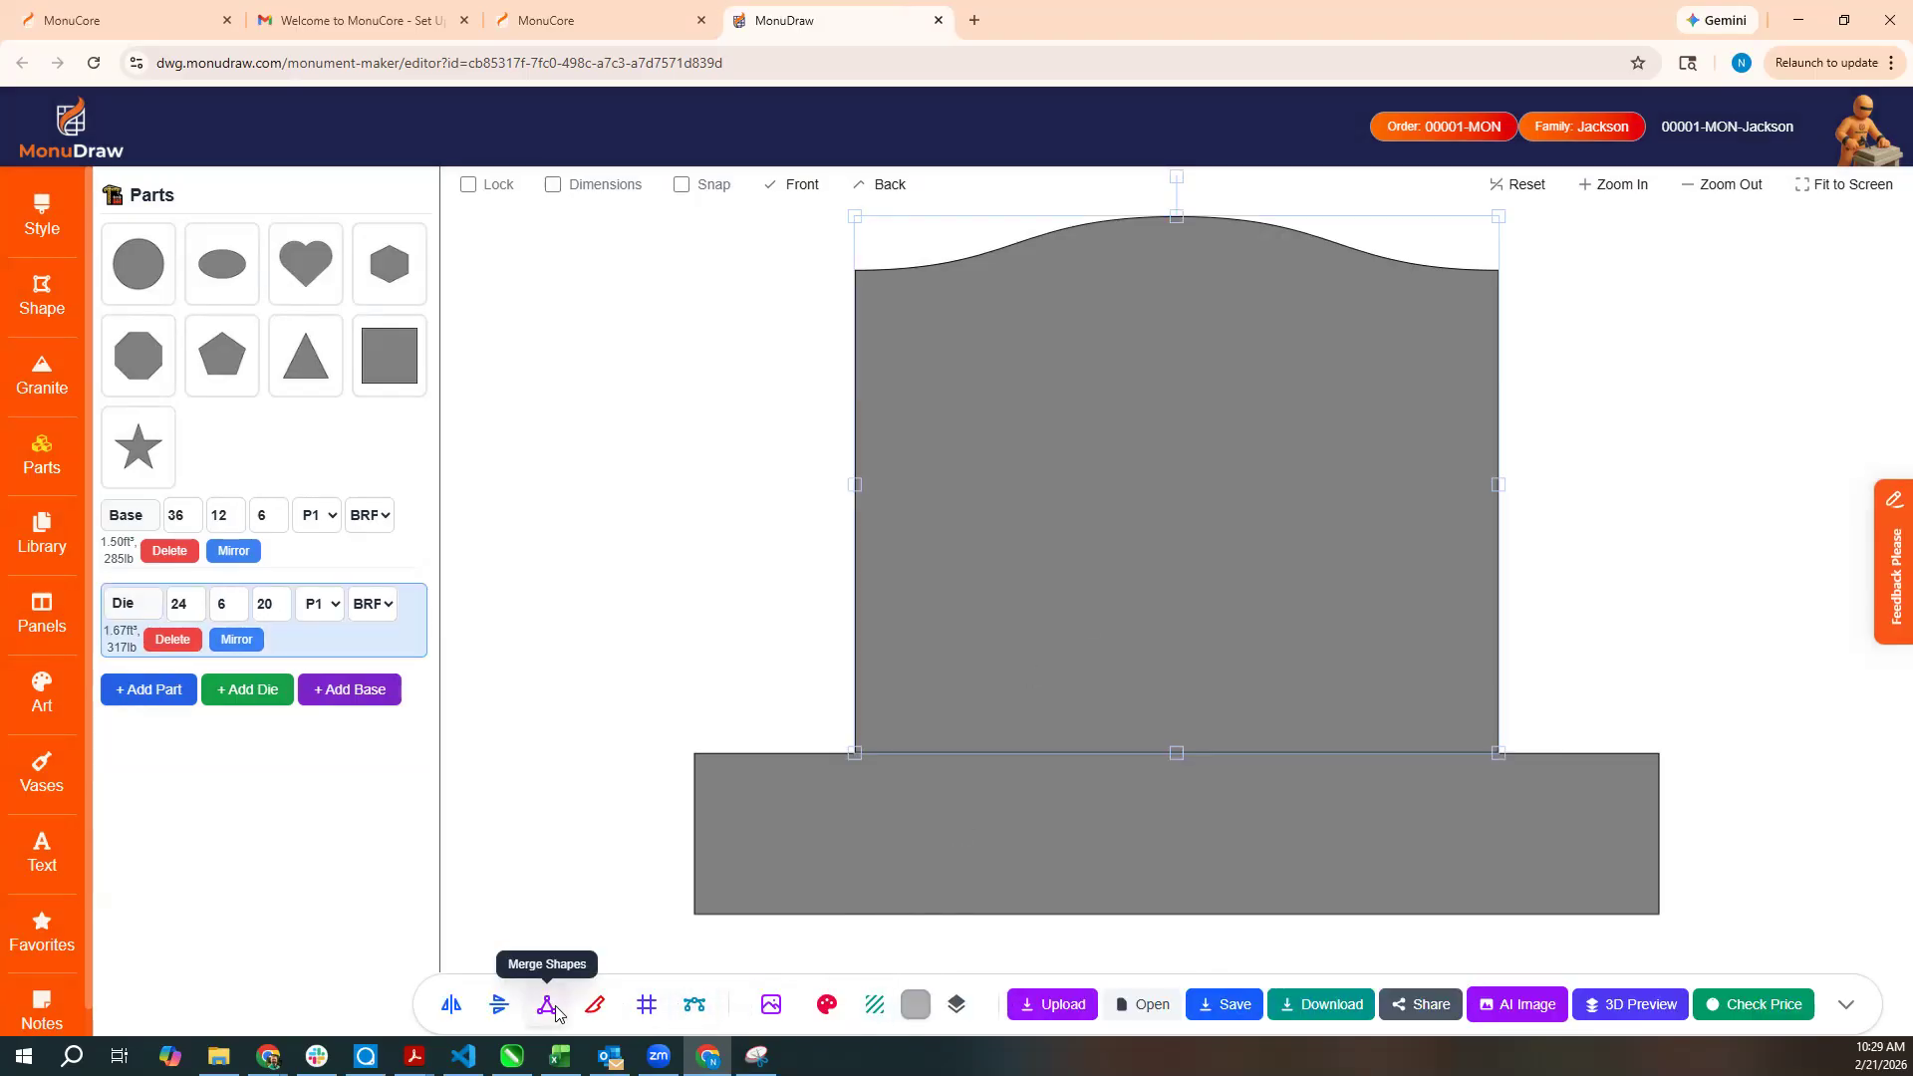
{"action": "left_click", "coordinate": [646, 1007]}
{"action": "left_click", "coordinate": [1392, 438]}
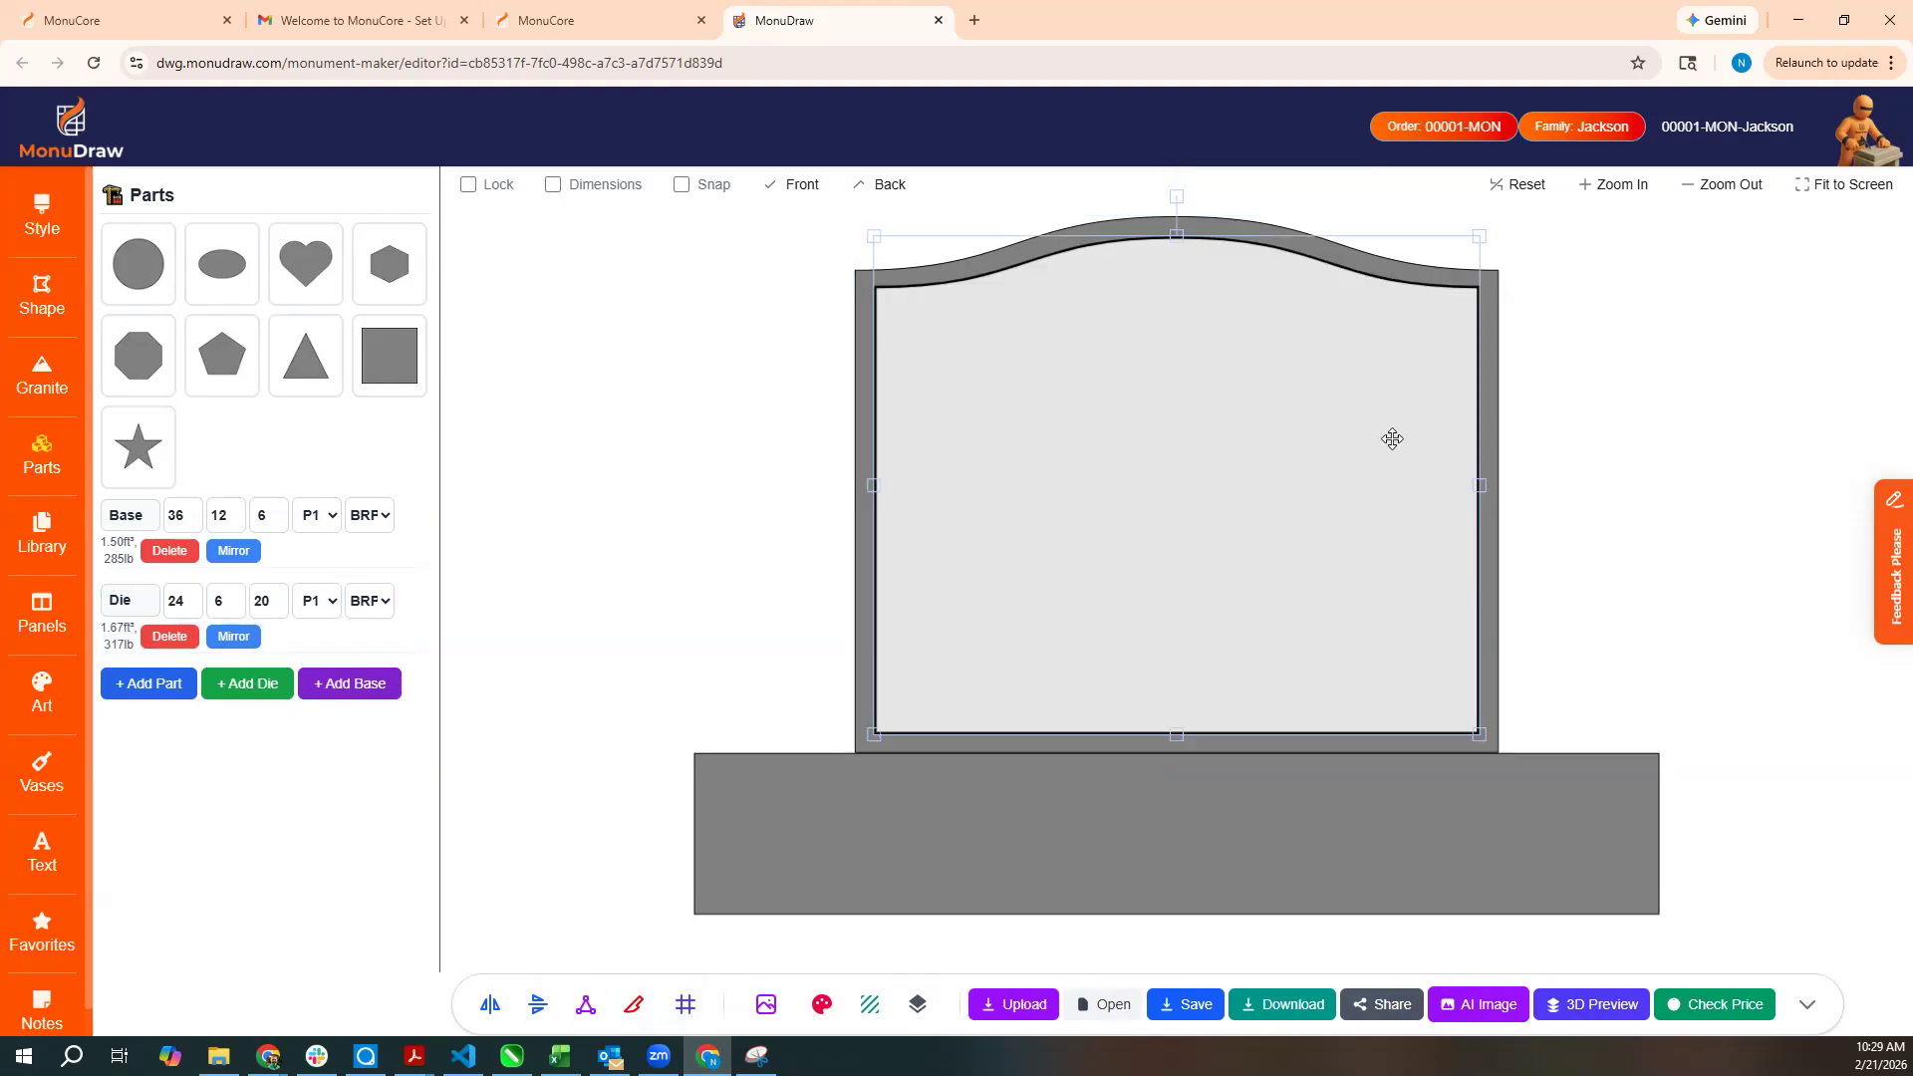
{"action": "left_click_drag", "start_coordinate": [1480, 236], "coordinate": [1450, 254]}
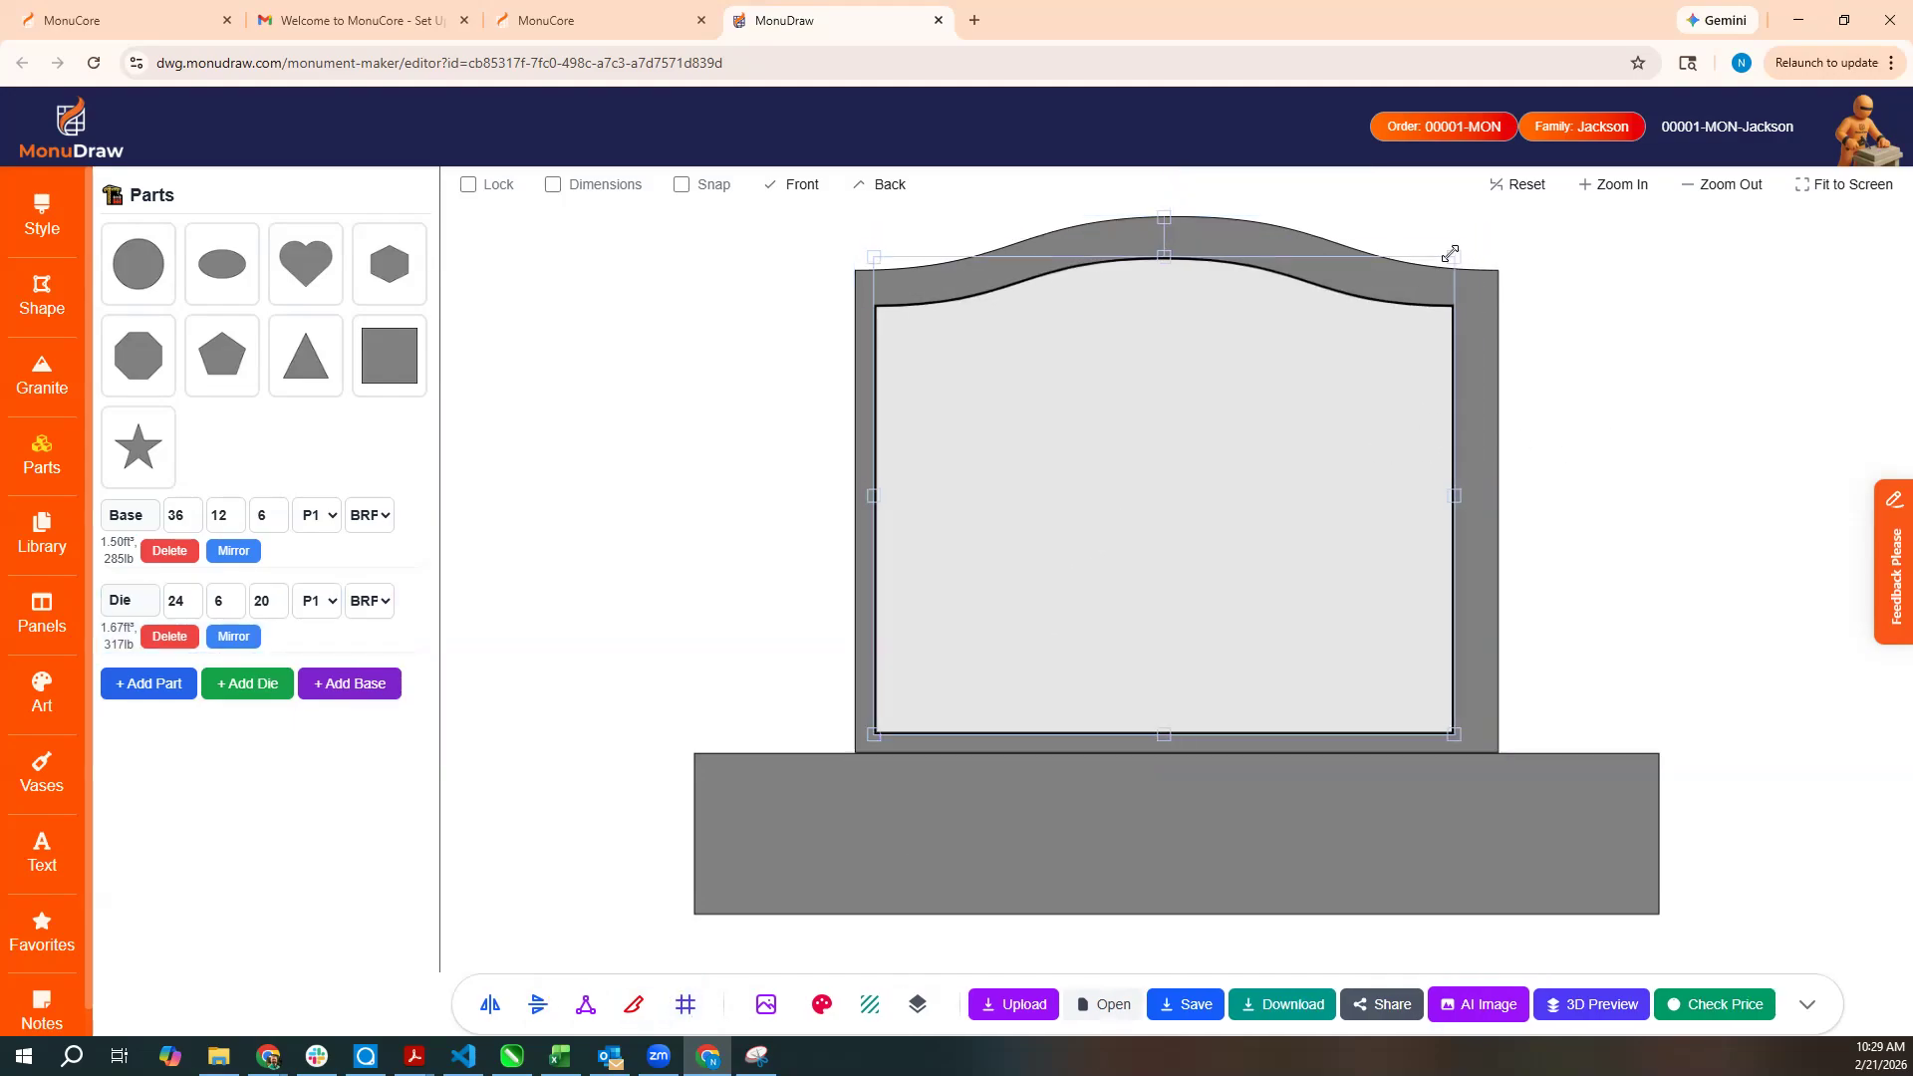
{"action": "left_click_drag", "start_coordinate": [1282, 413], "coordinate": [1293, 403]}
{"action": "left_click", "coordinate": [548, 431]}
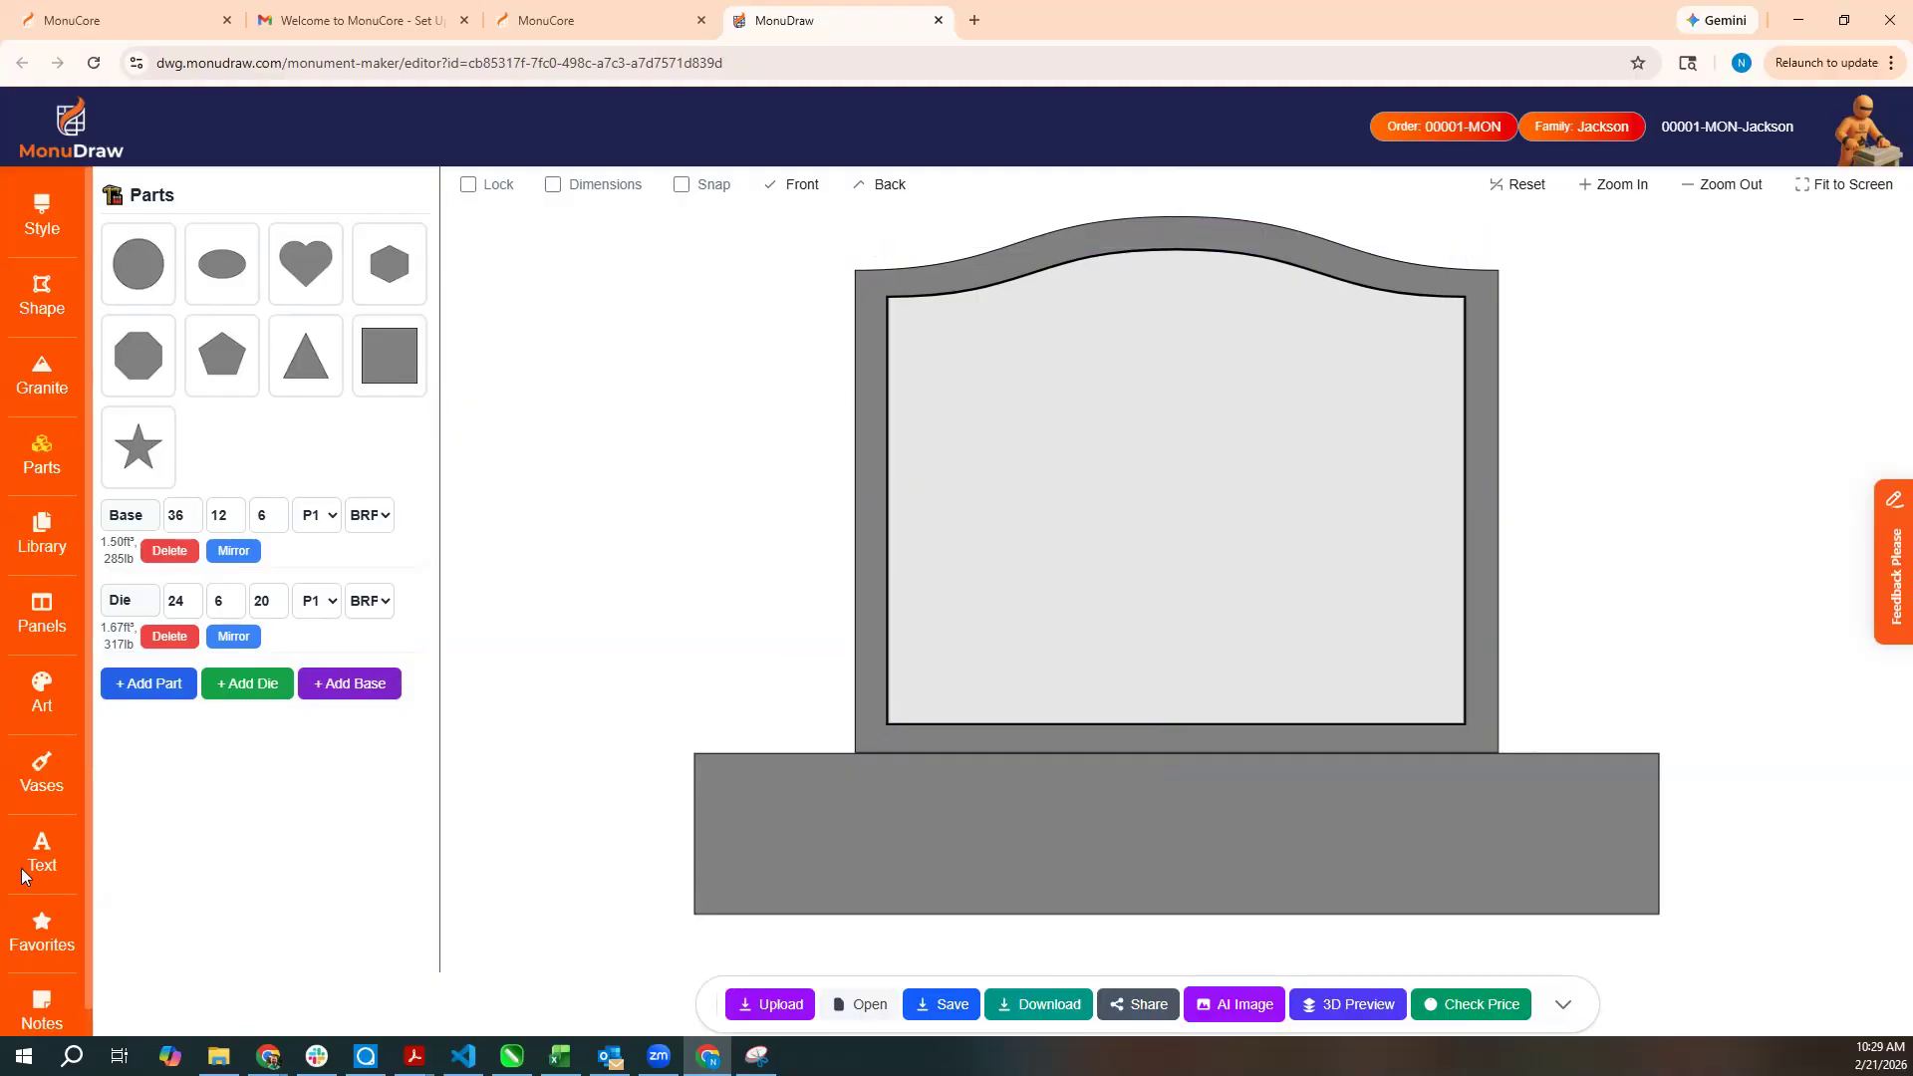
Add a Single Block text inscription to the panel on the die.
{"action": "left_click", "coordinate": [53, 863]}
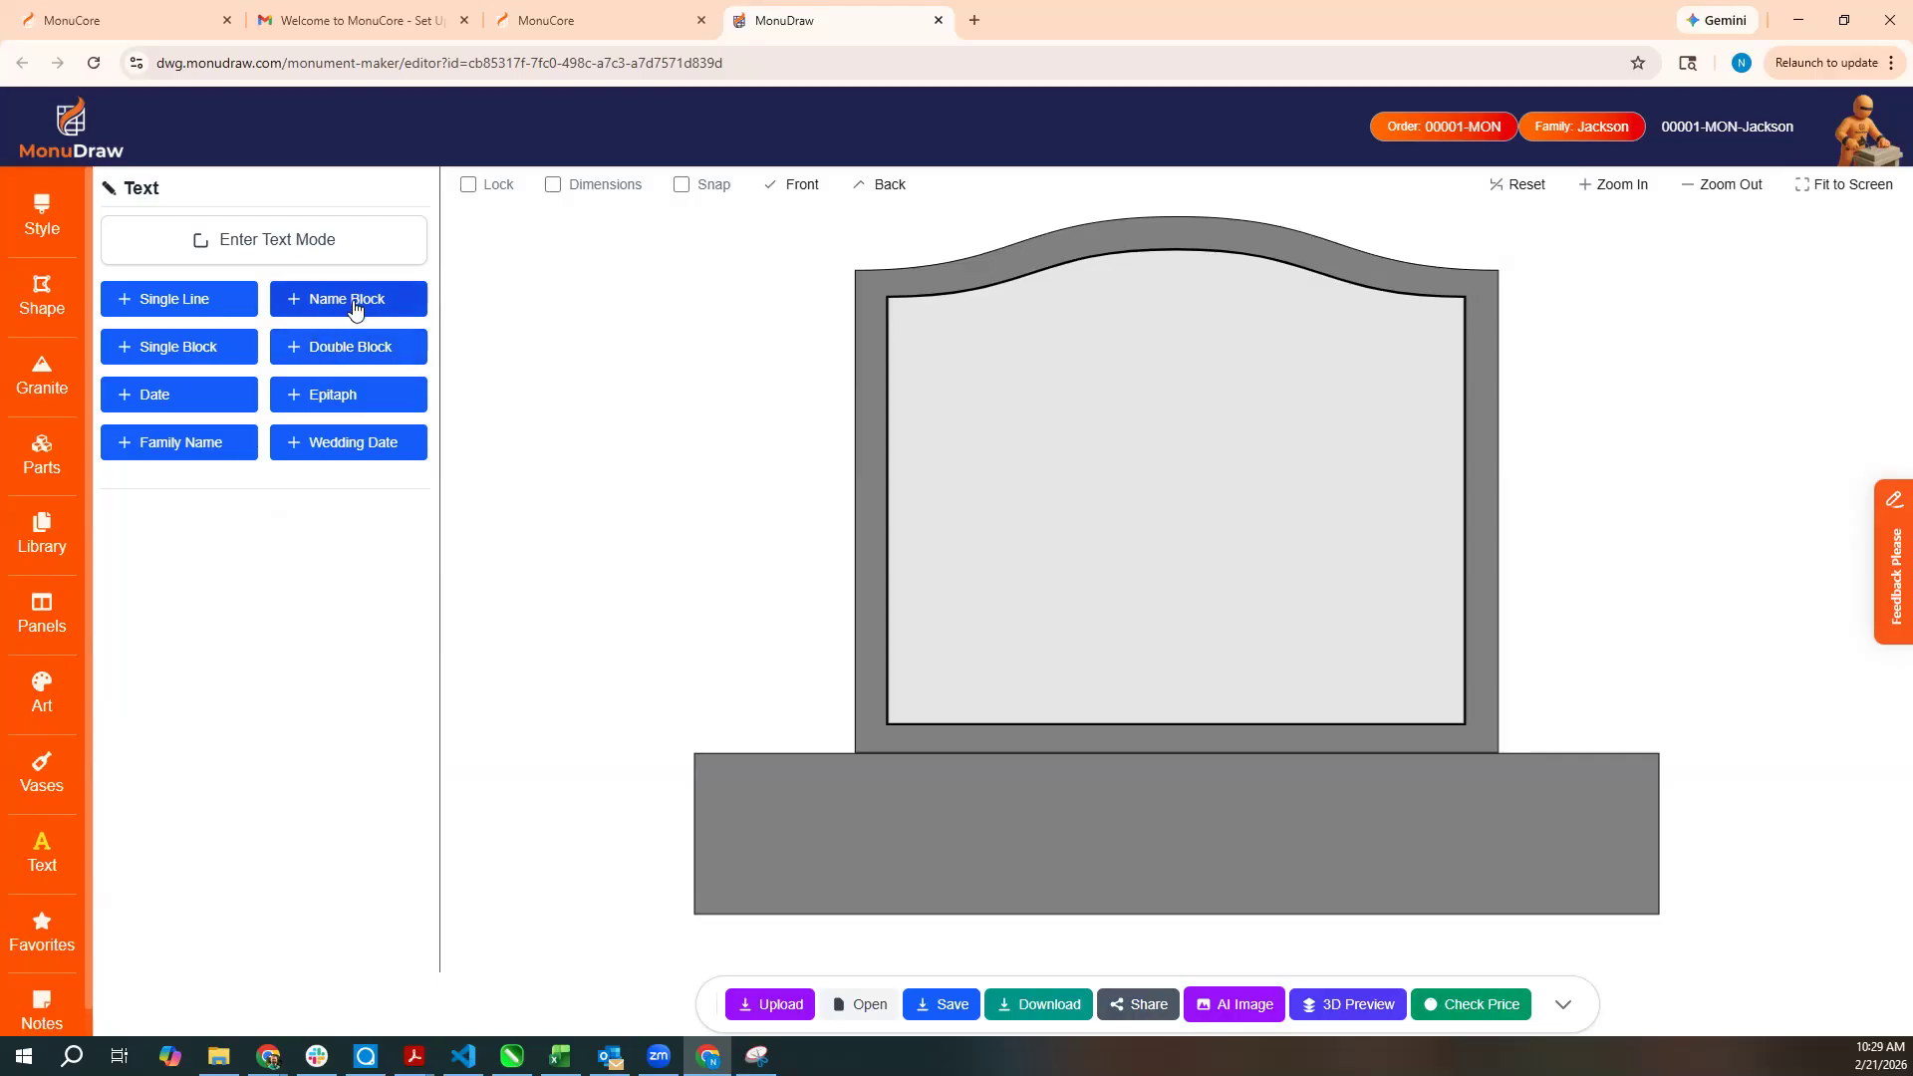
{"action": "left_click", "coordinate": [201, 349]}
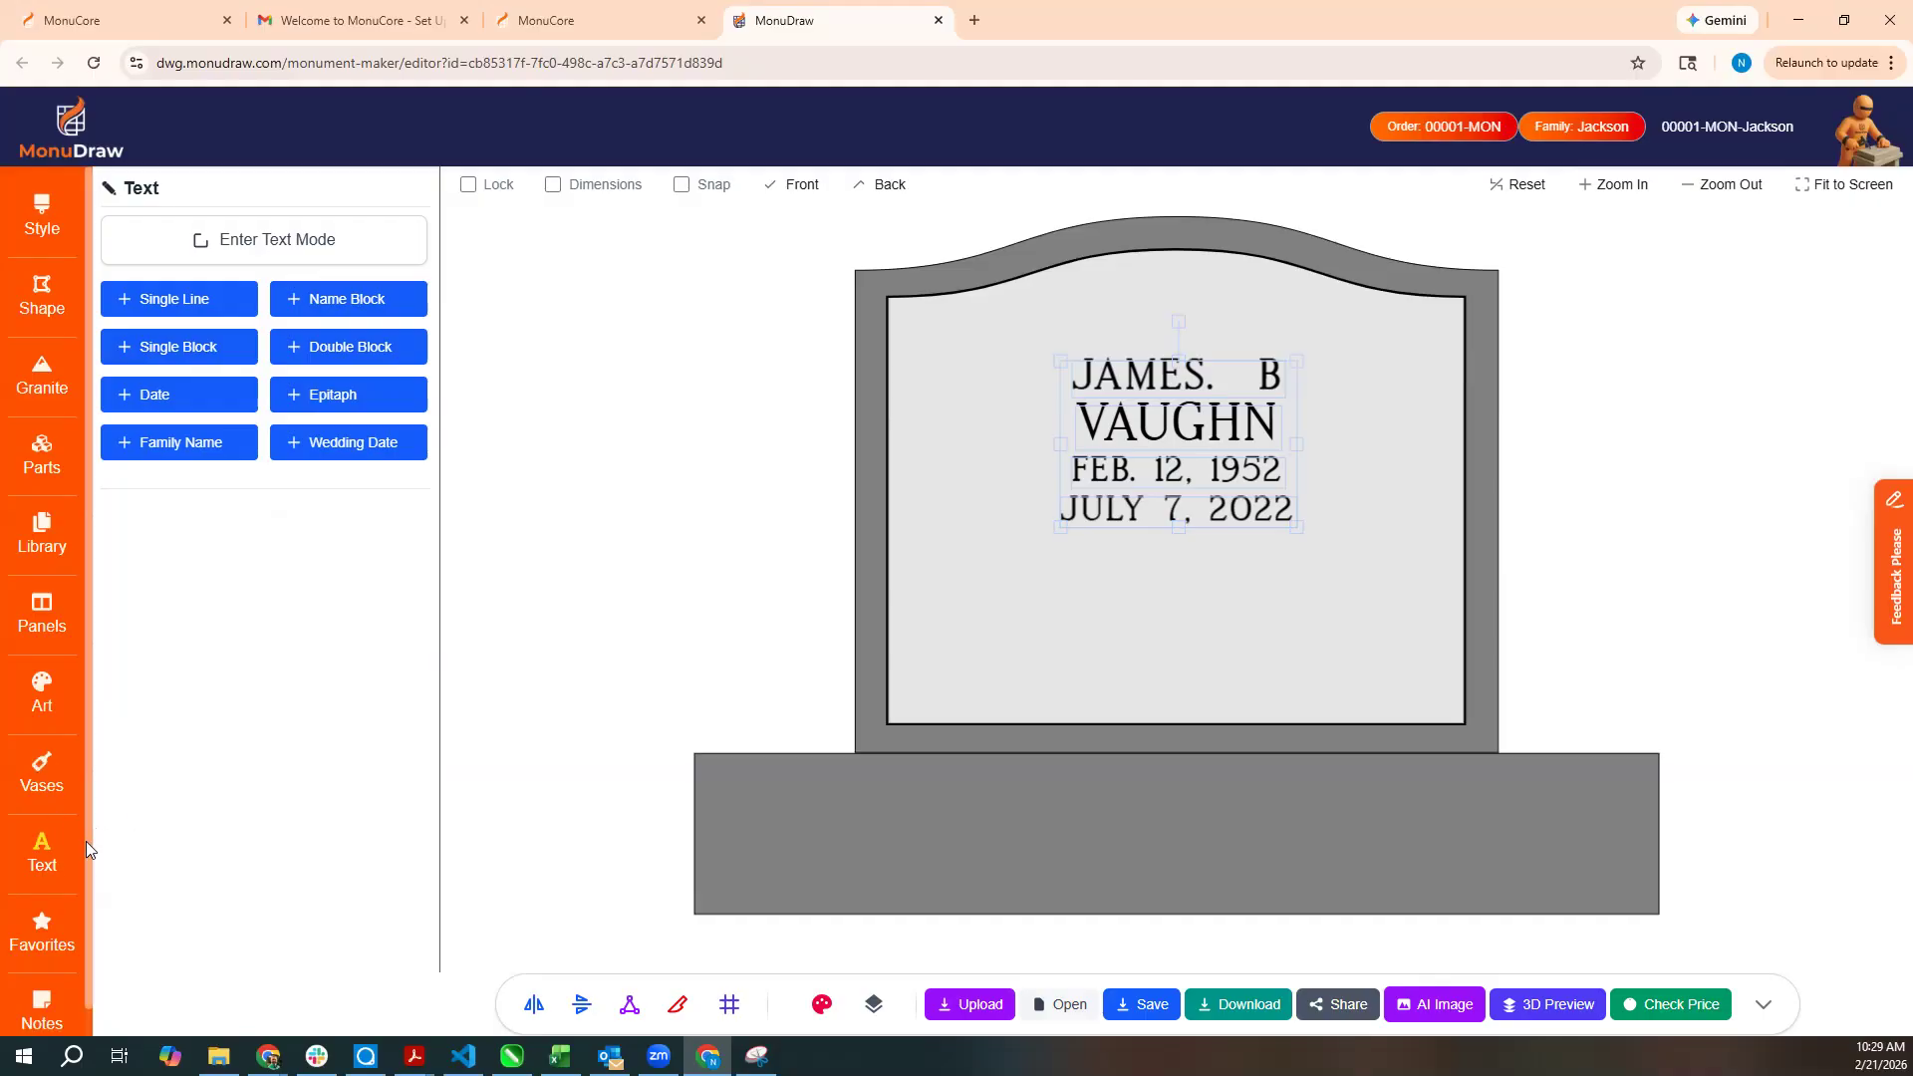
{"action": "left_click", "coordinate": [656, 663]}
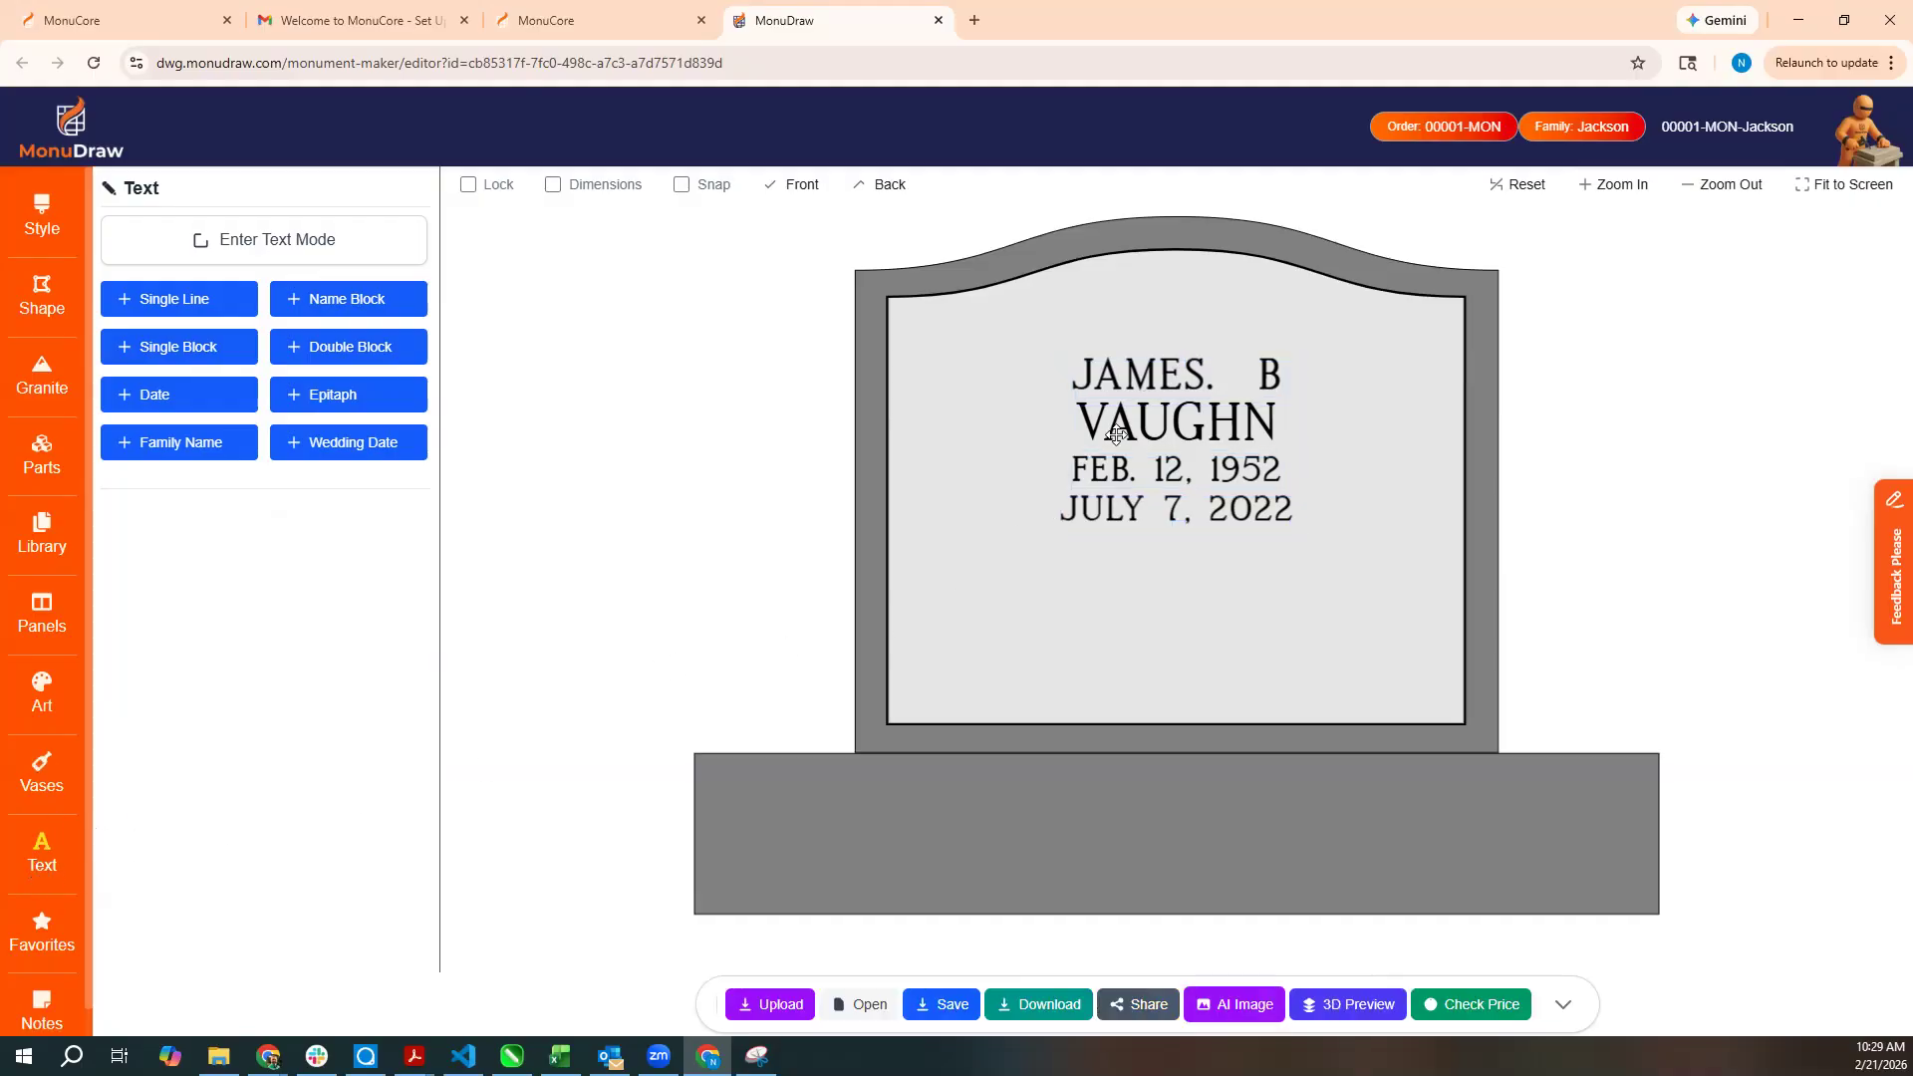
Set the font of the inscription's last-name line to MDQuad Bold.
{"action": "left_click", "coordinate": [1116, 434]}
{"action": "scroll", "coordinate": [220, 559], "scroll_direction": "down", "scroll_amount": 2}
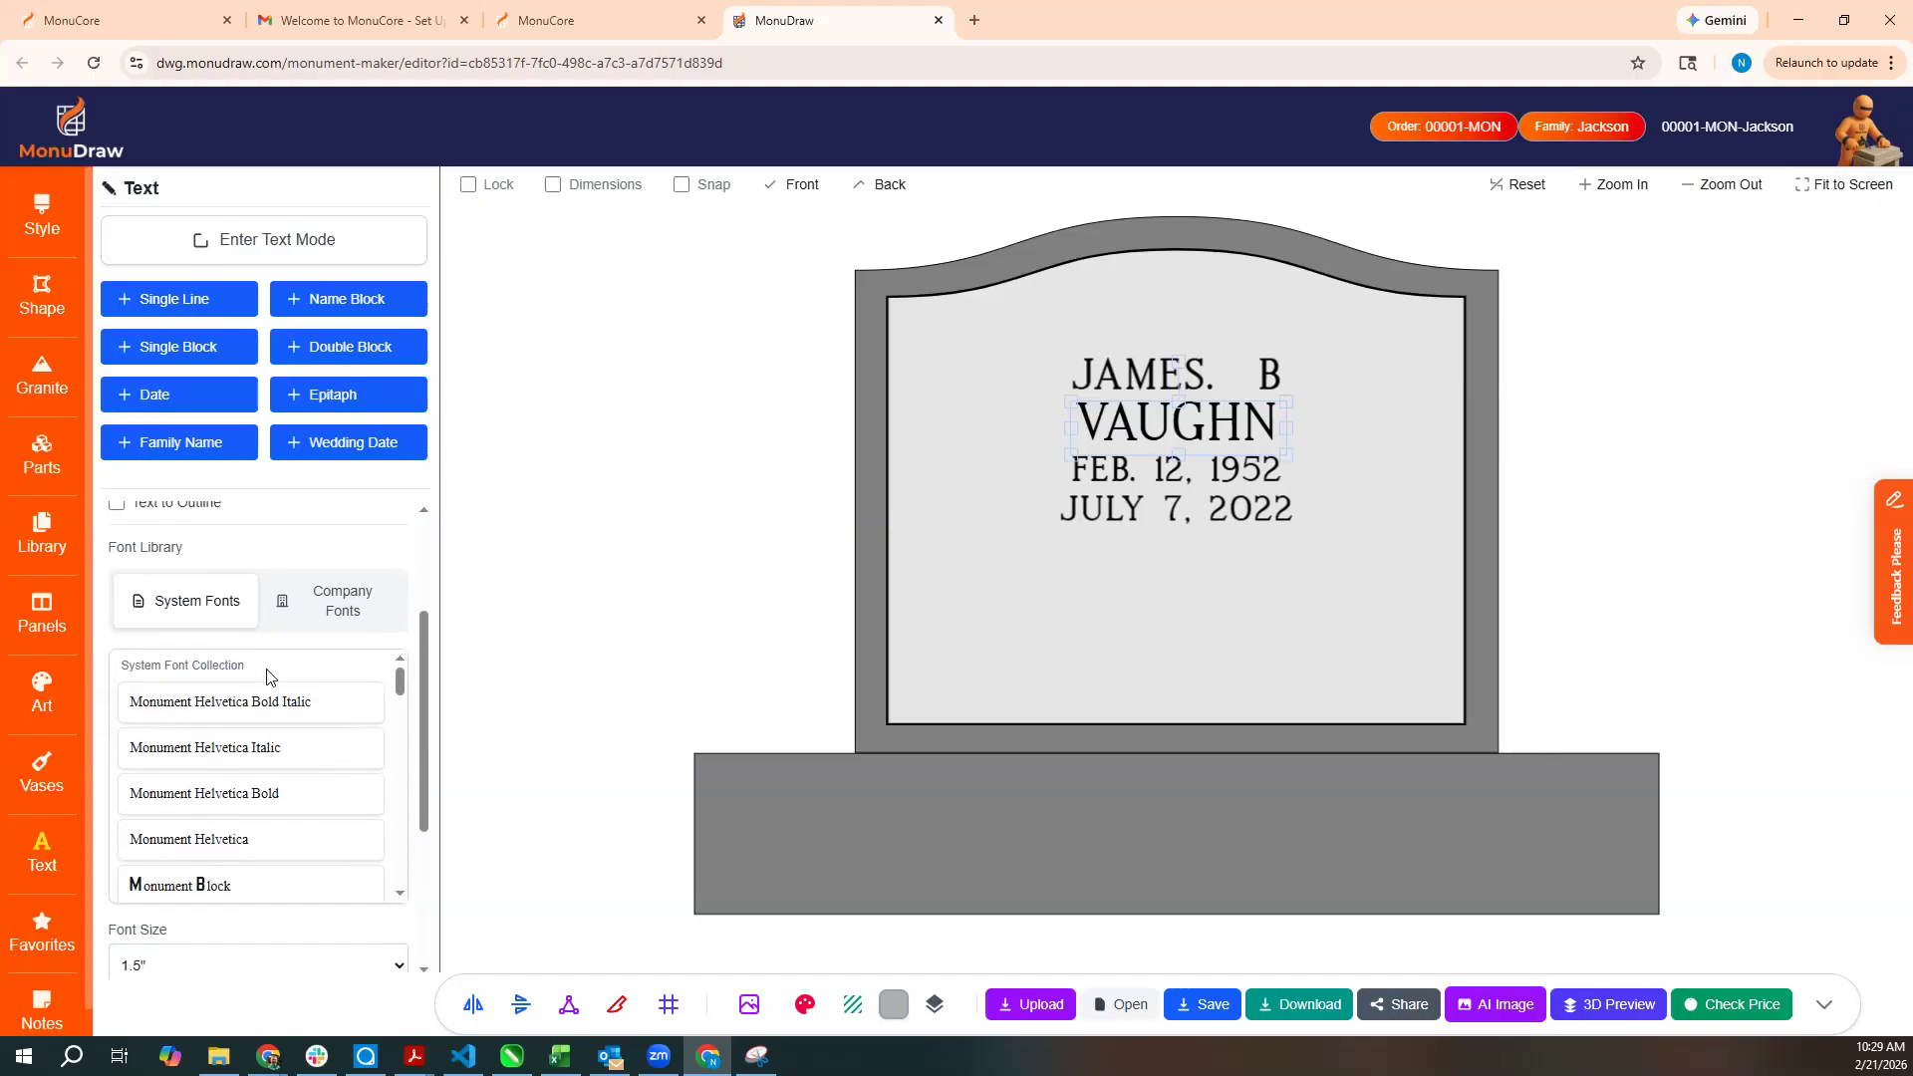
{"action": "scroll", "coordinate": [279, 718], "scroll_direction": "down", "scroll_amount": 10}
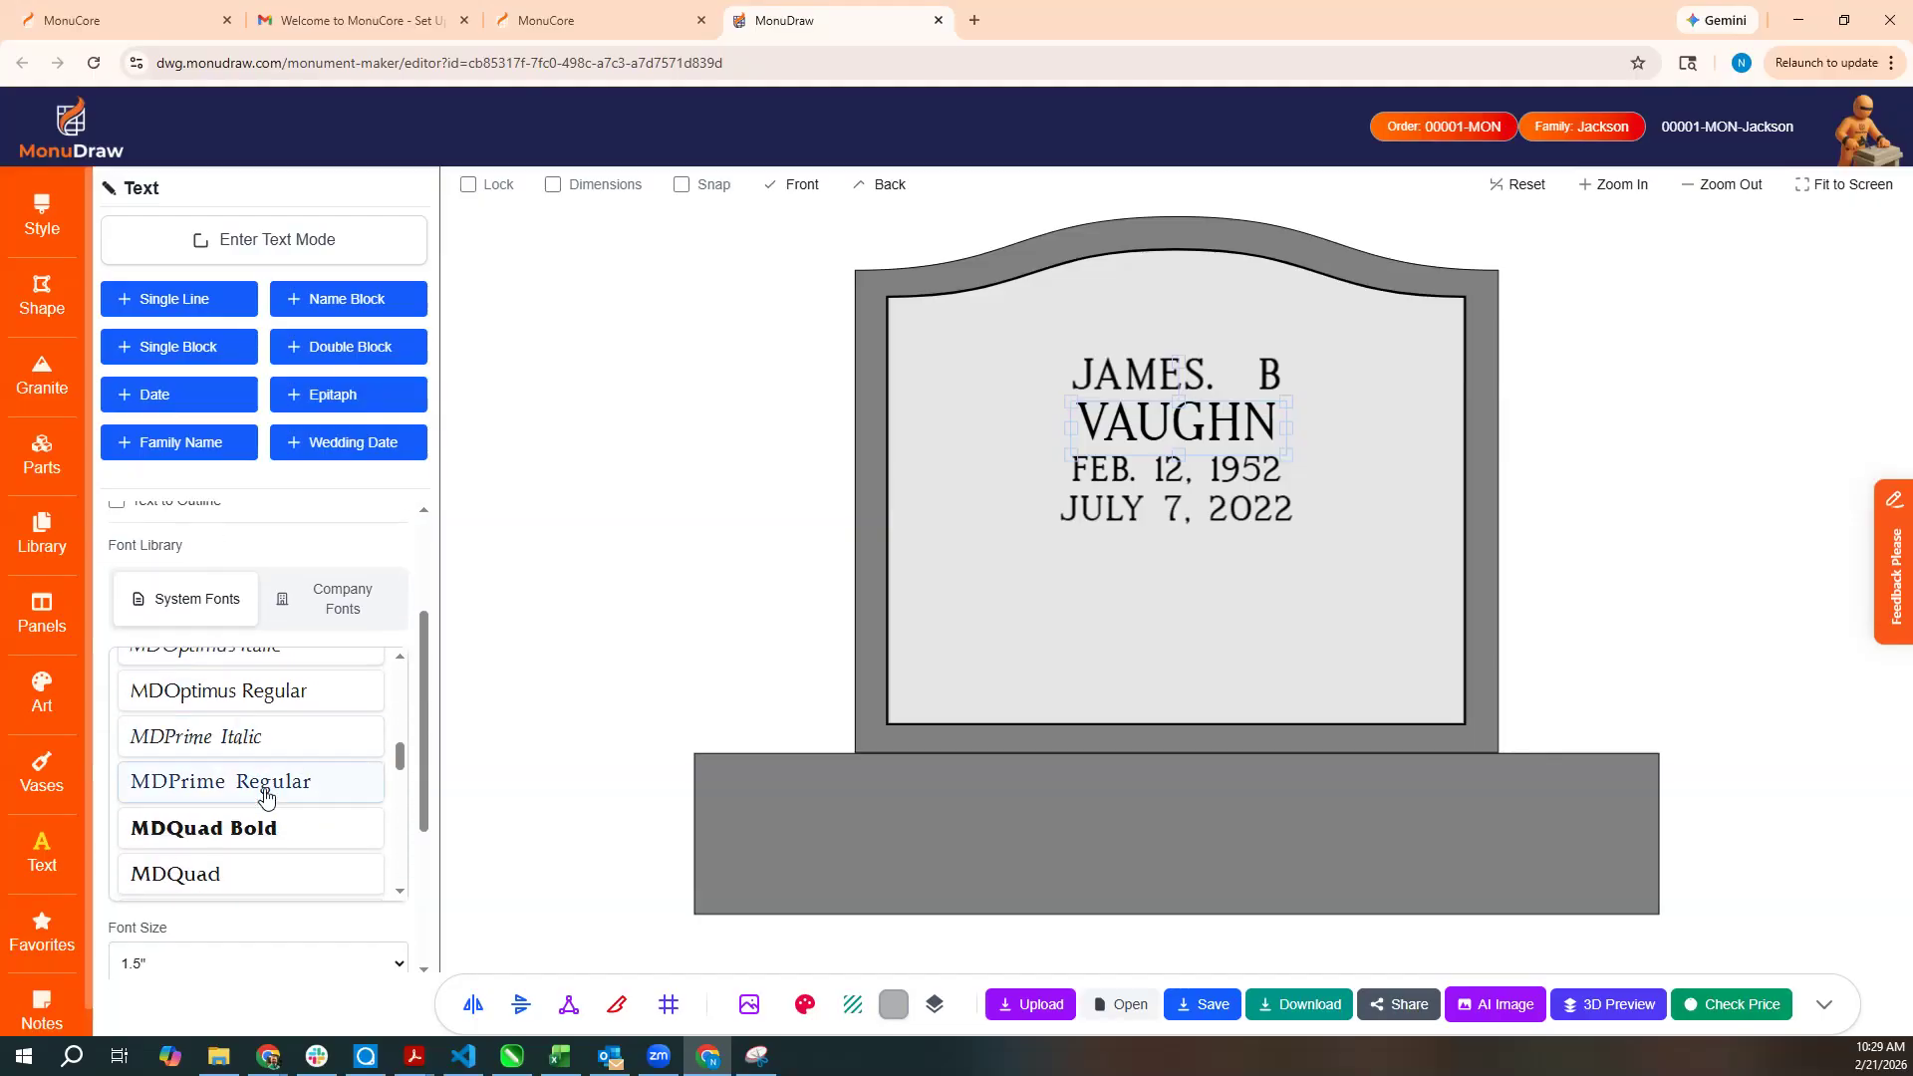
{"action": "left_click", "coordinate": [235, 835]}
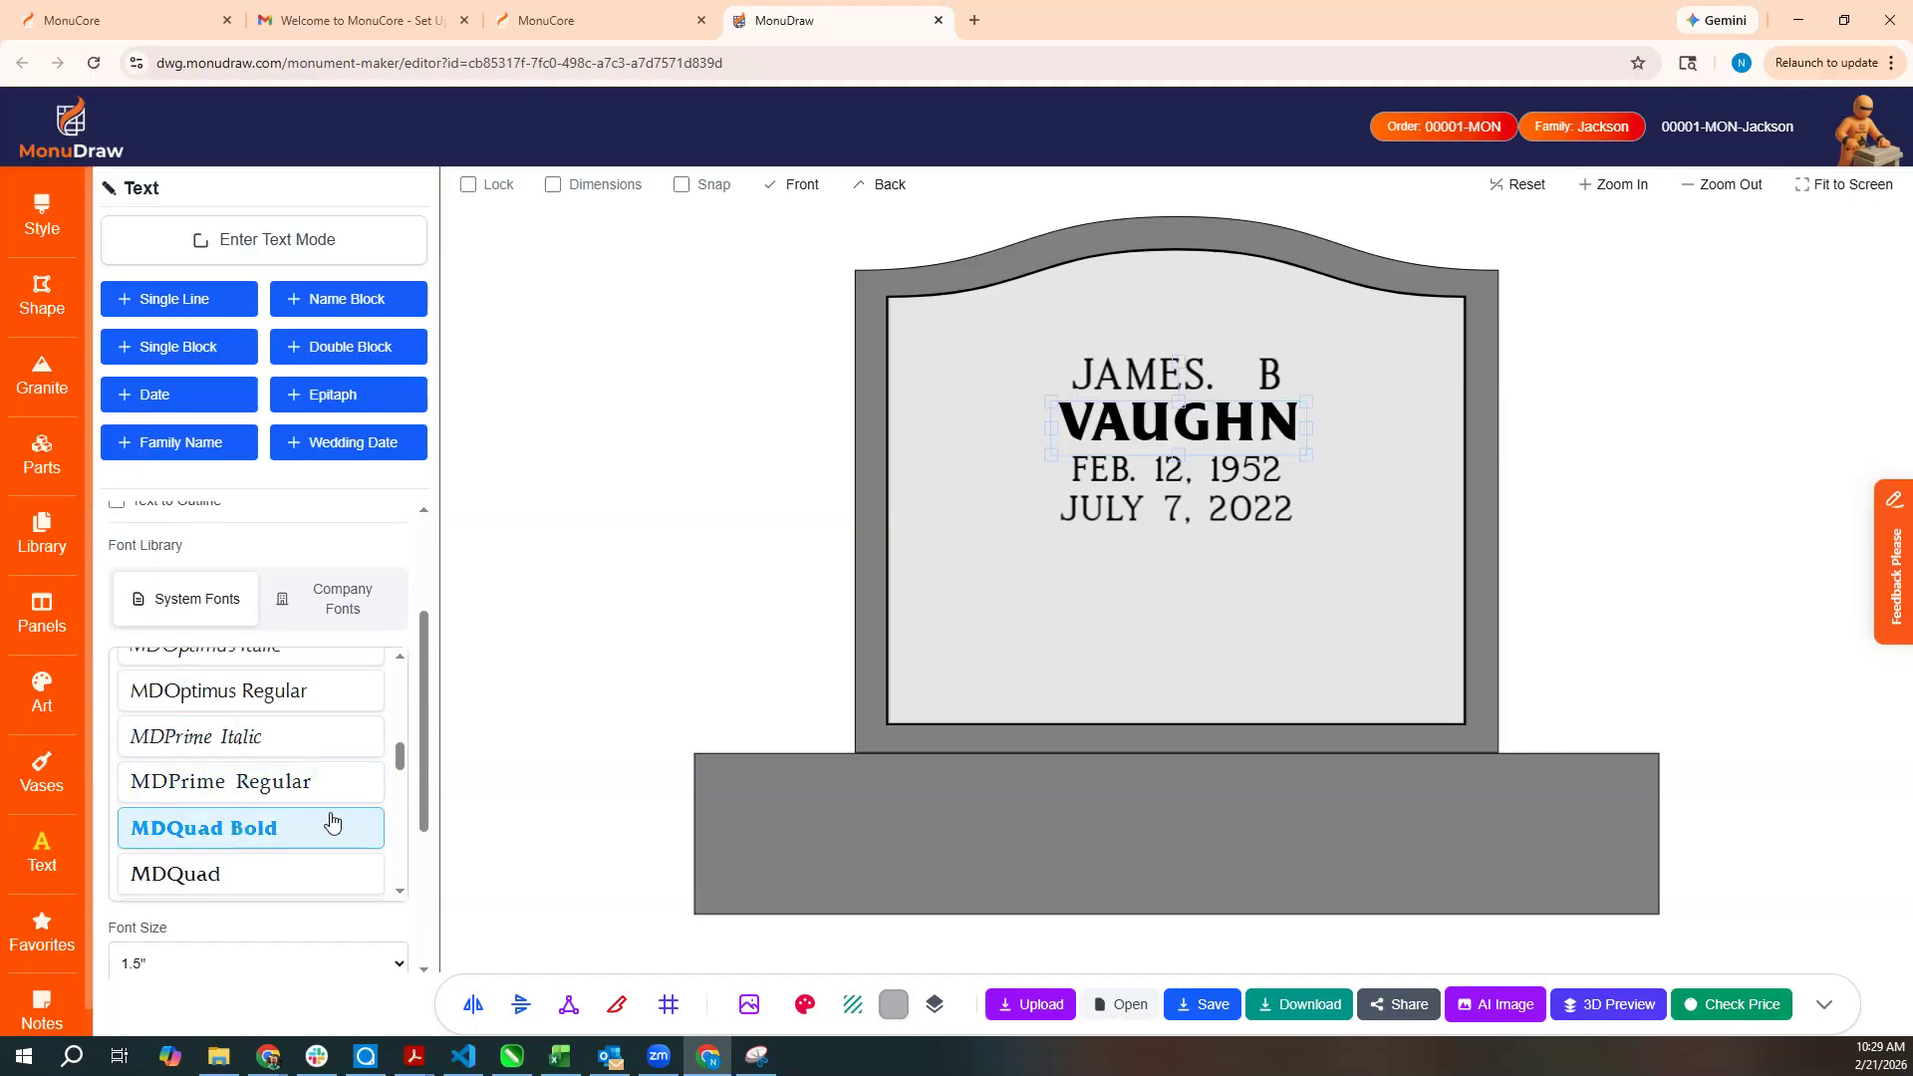
{"action": "left_click", "coordinate": [575, 729]}
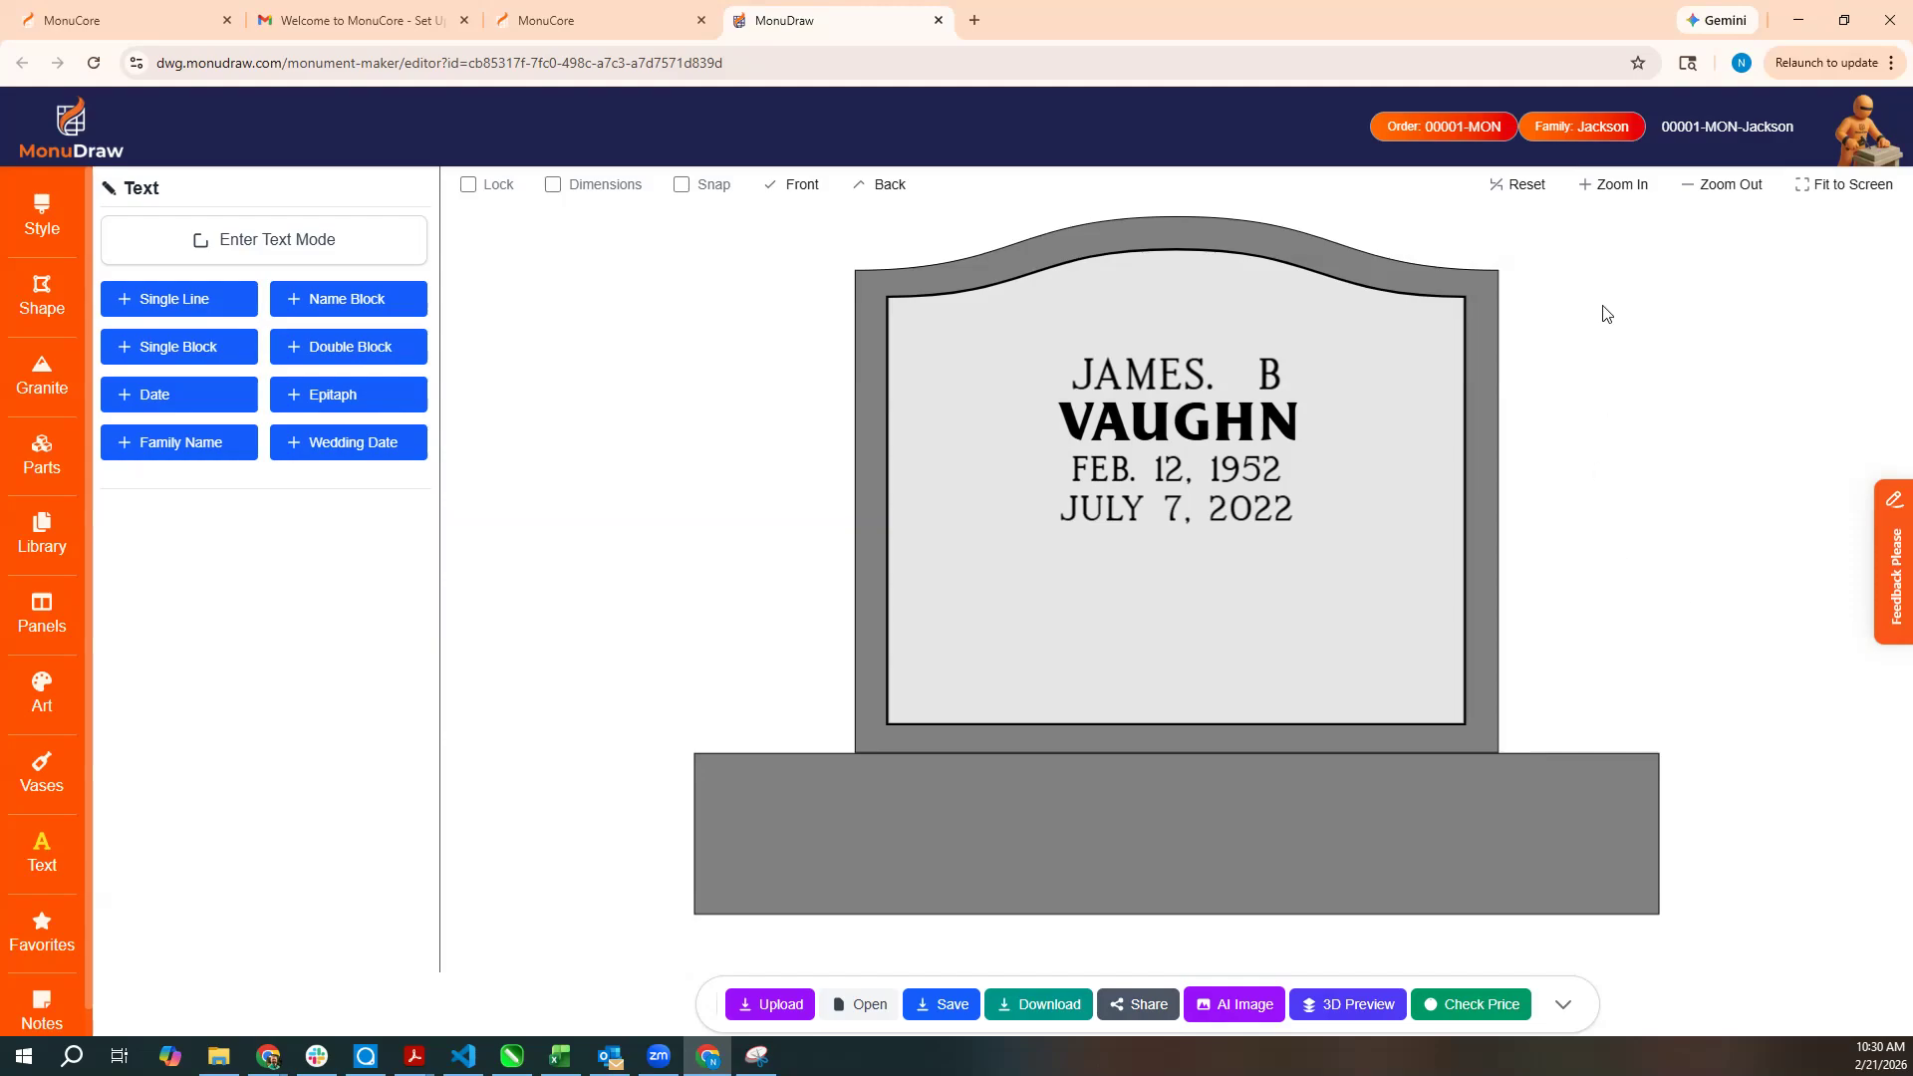
Save the monument design to the current order, close MonuDraw and return to MonuCore.
{"action": "left_click", "coordinate": [942, 1004]}
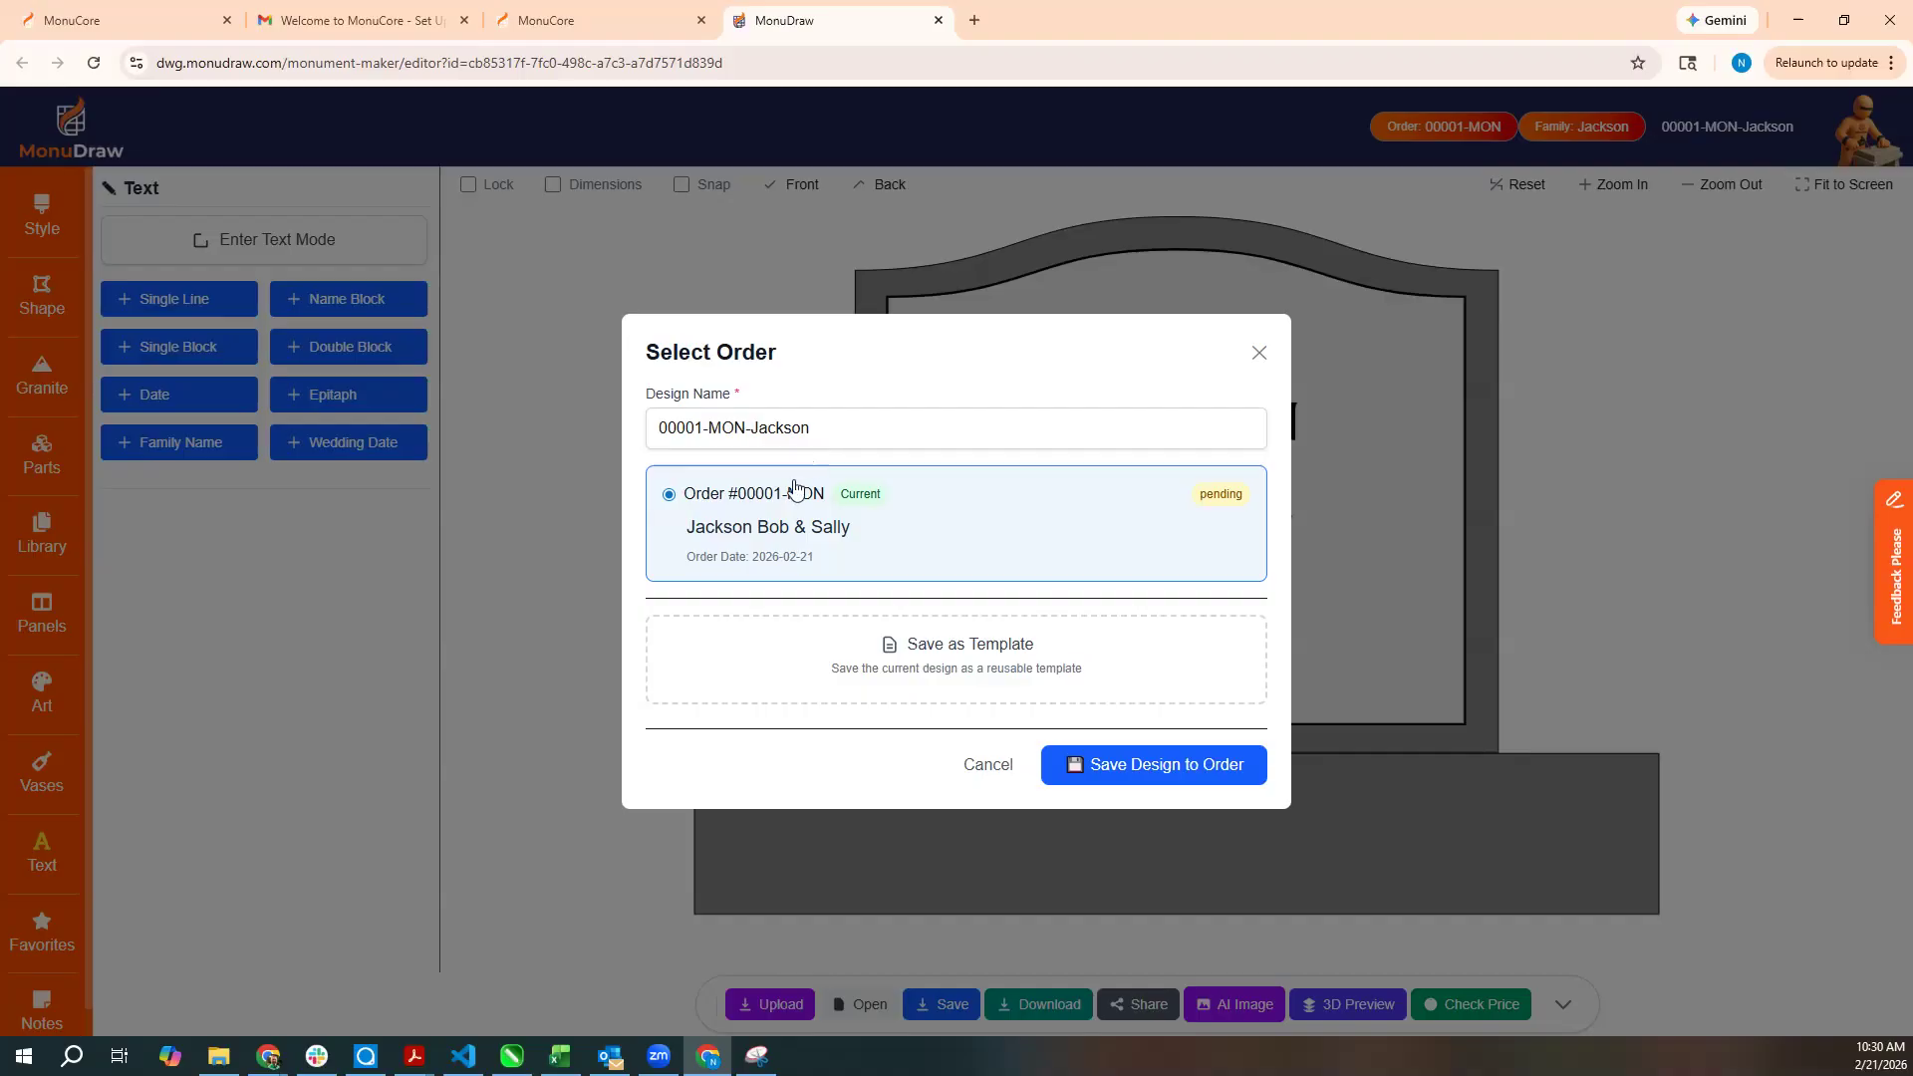
{"action": "left_click", "coordinate": [1163, 776]}
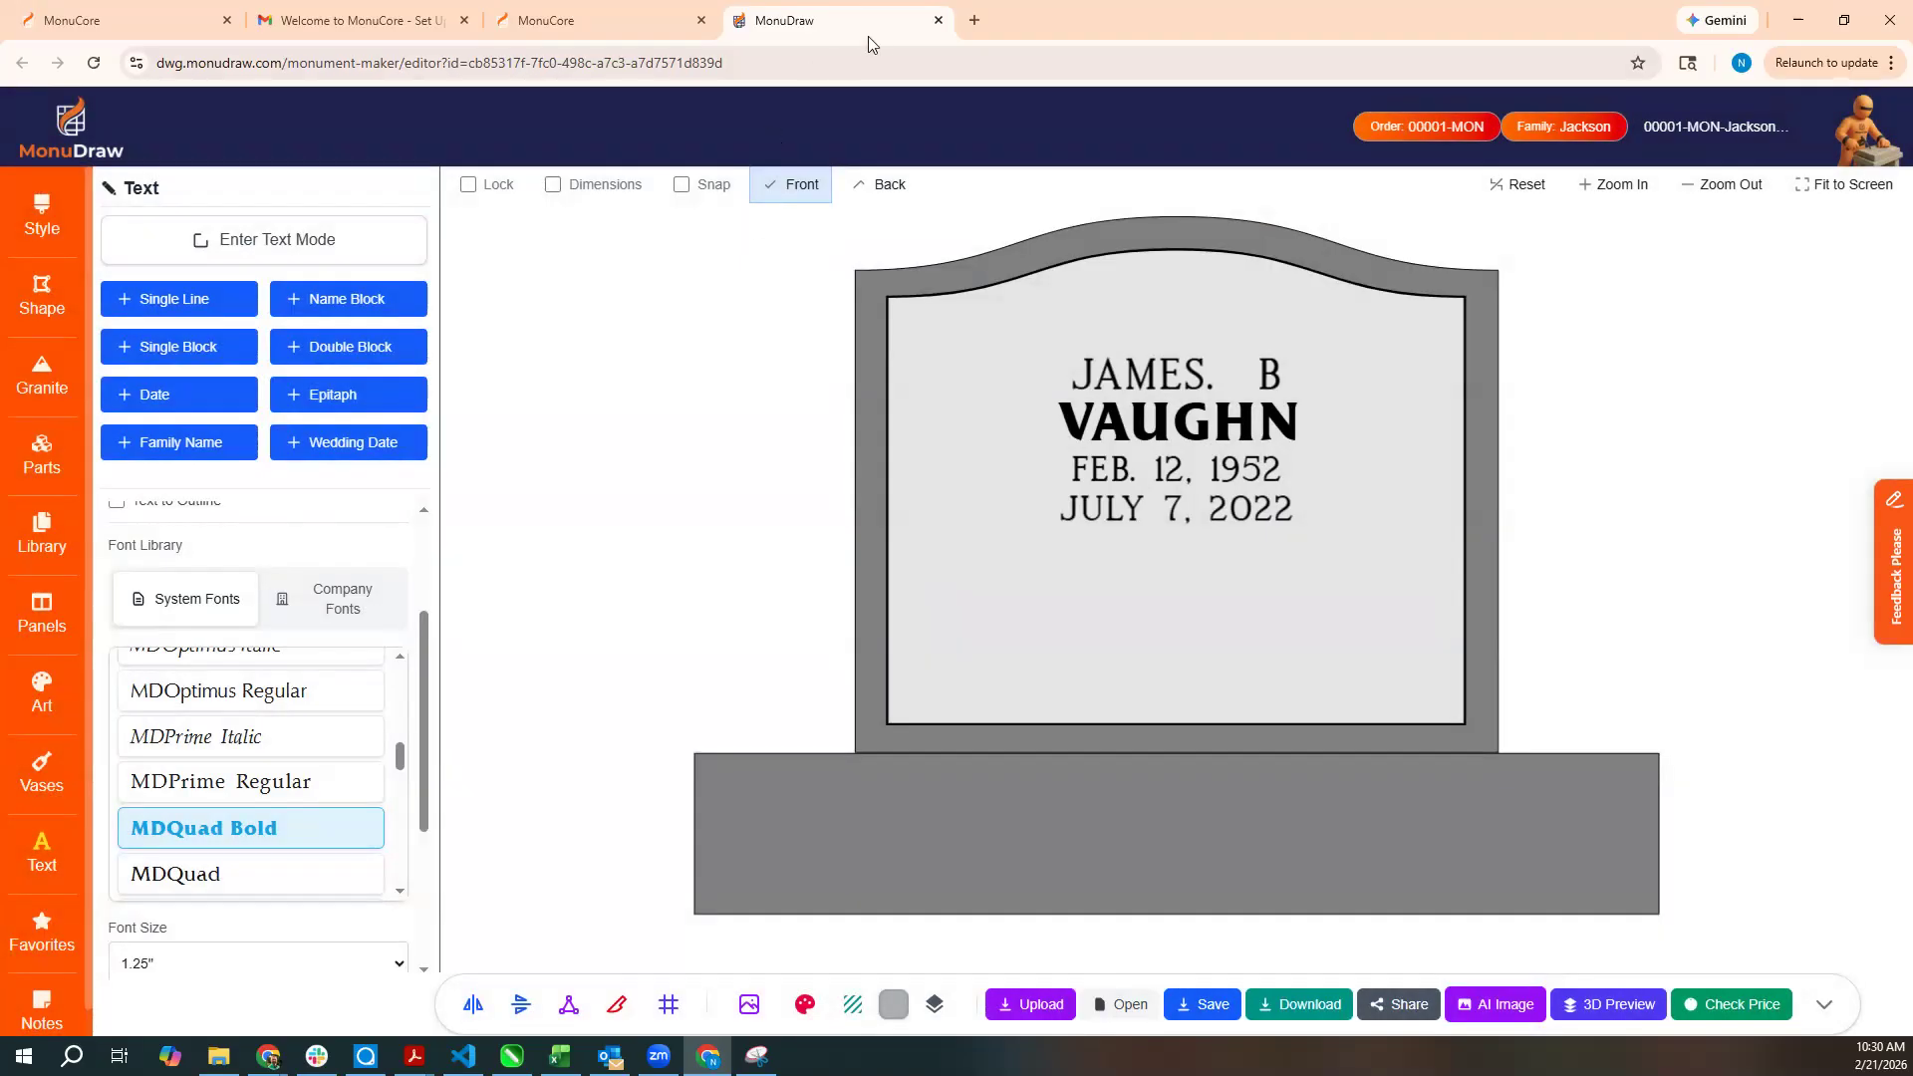
{"action": "left_click", "coordinate": [939, 20]}
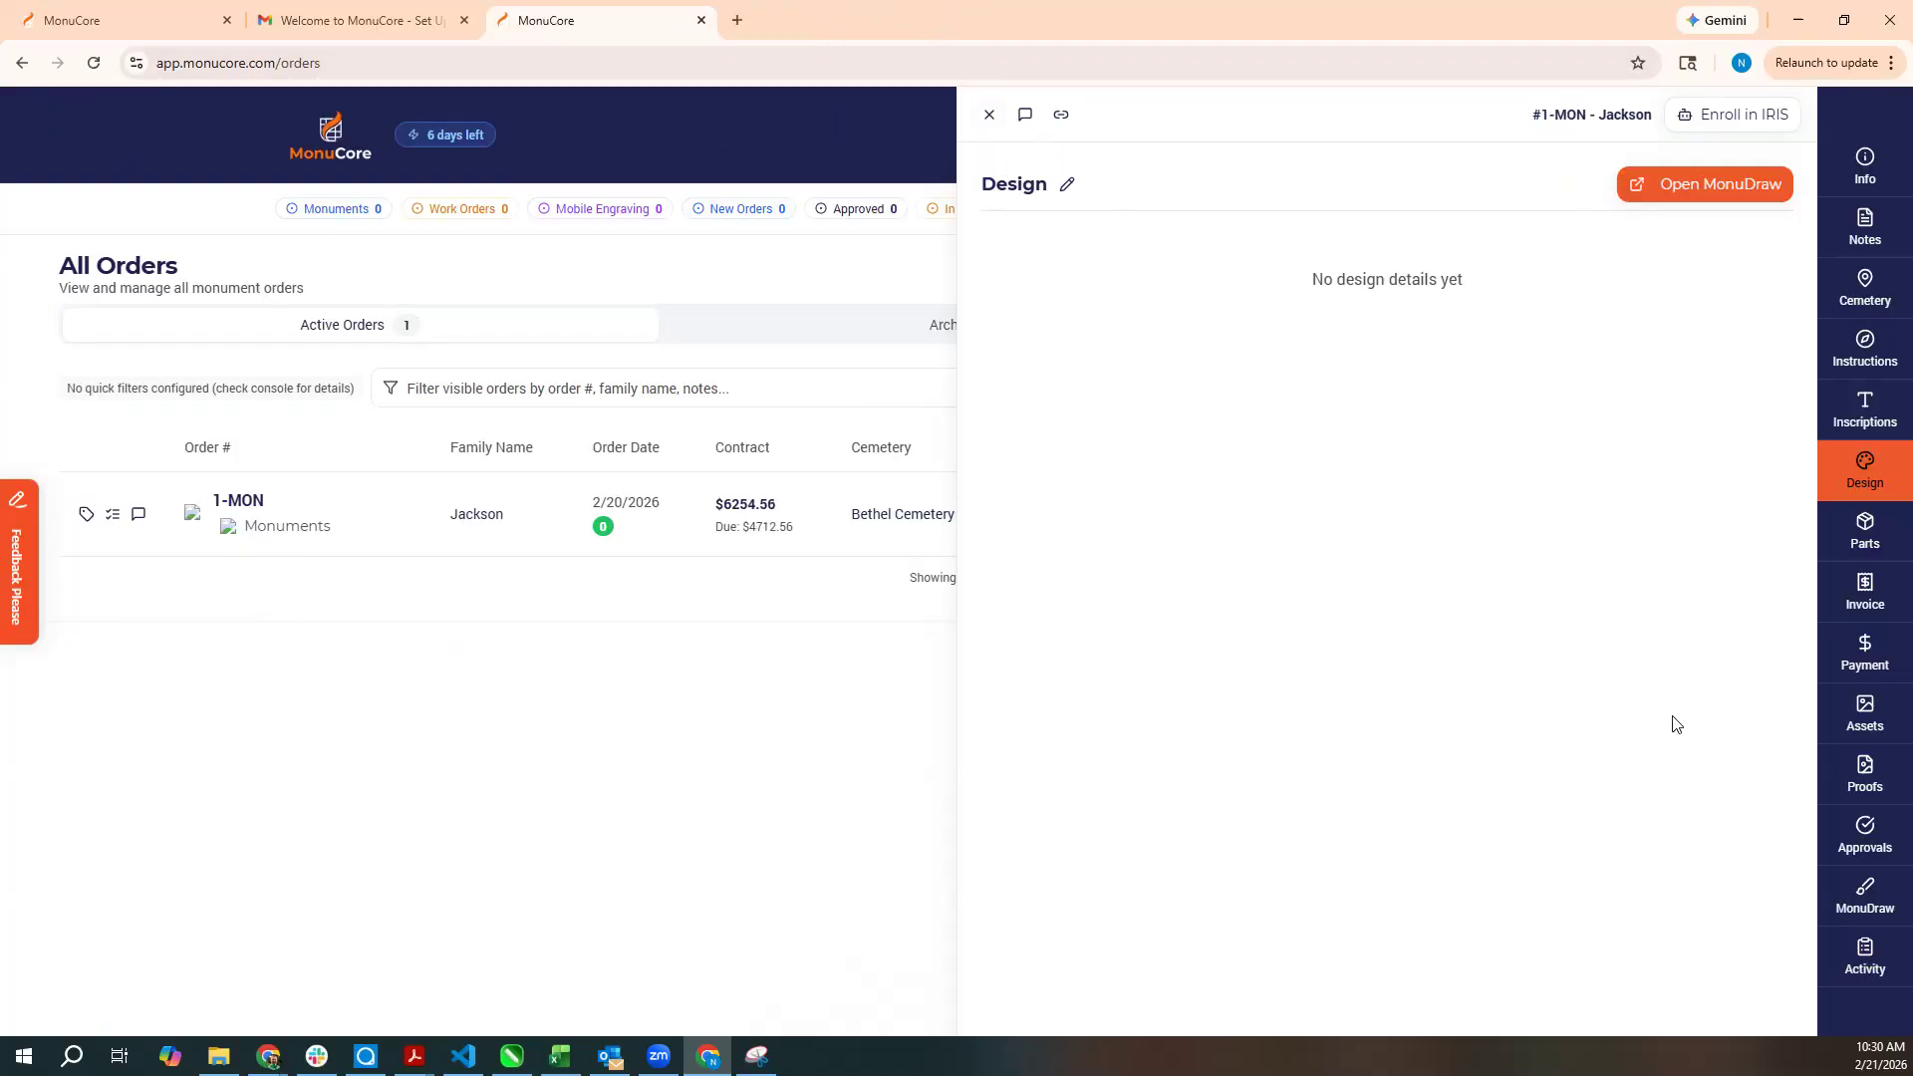
Add the saved MonuDraw design to the order's proofs as the Front view.
{"action": "left_click", "coordinate": [1864, 901]}
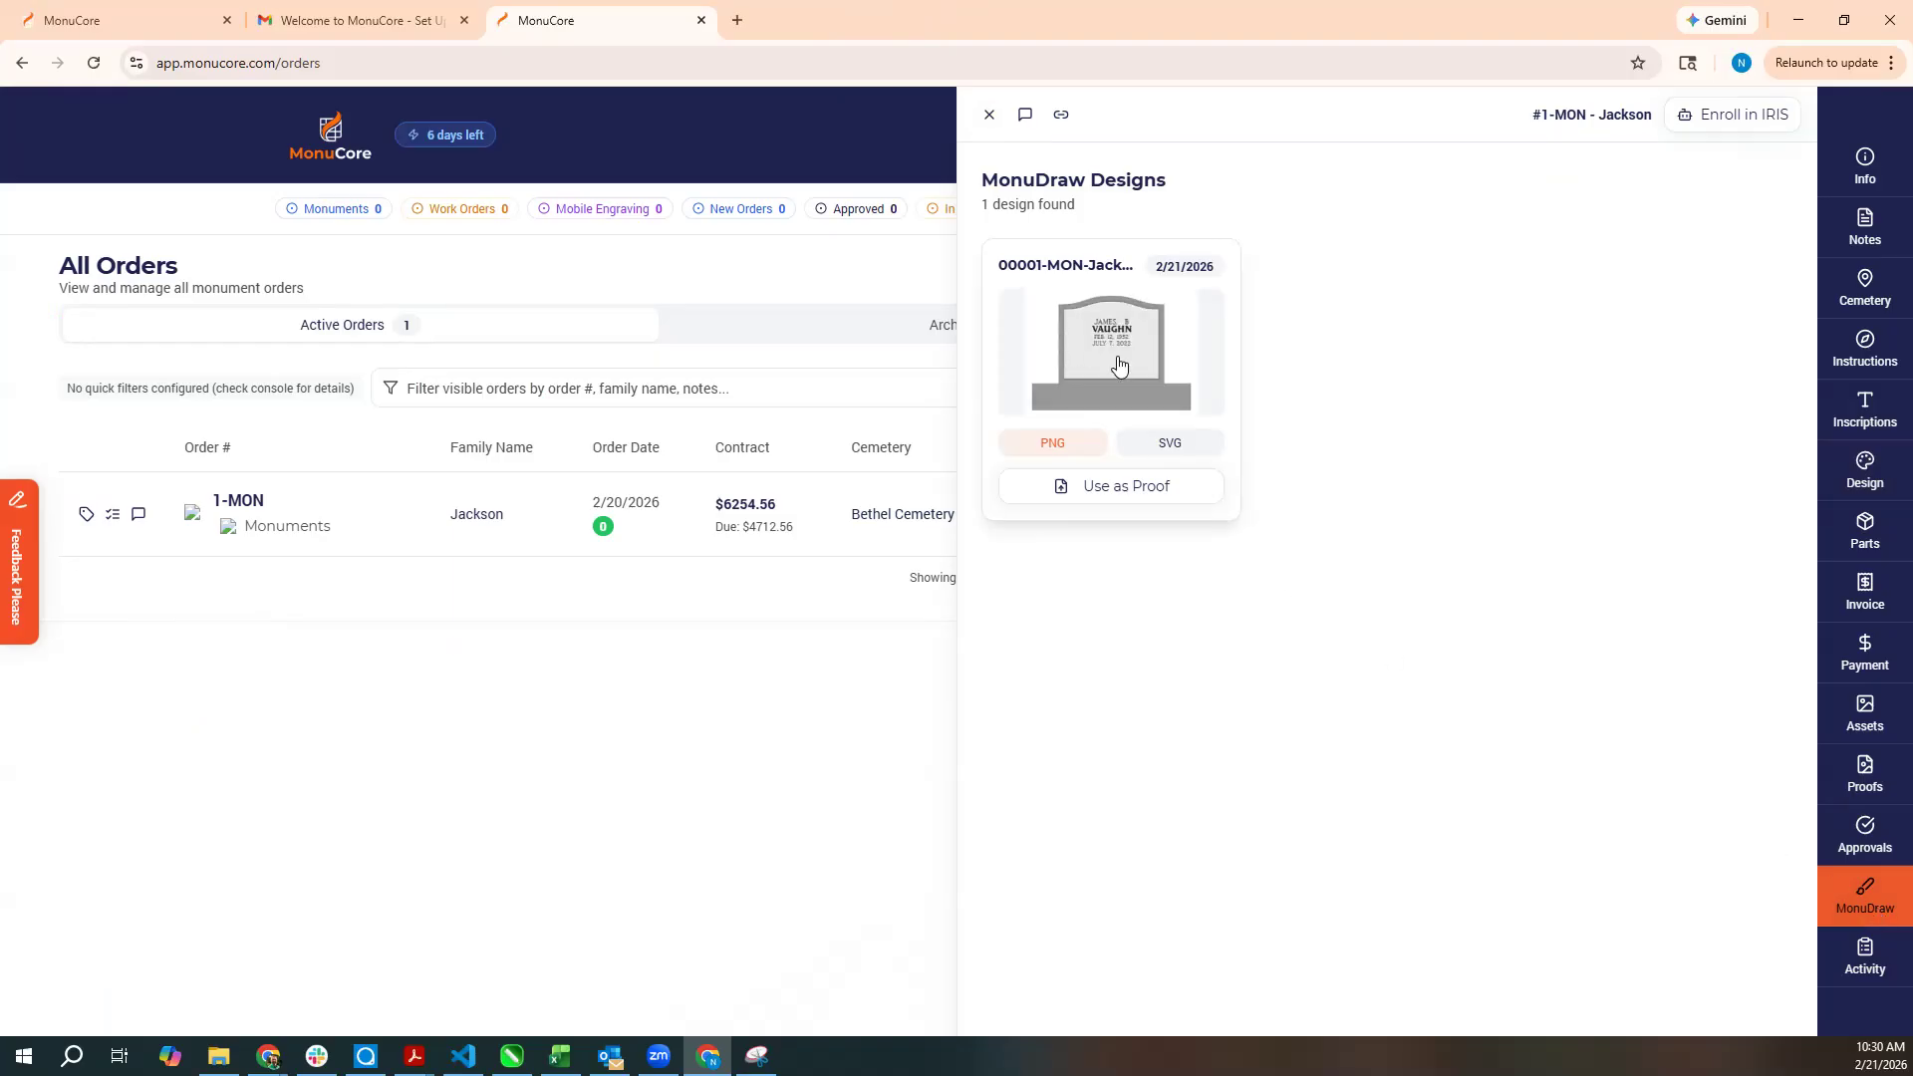
{"action": "left_click", "coordinate": [1124, 489]}
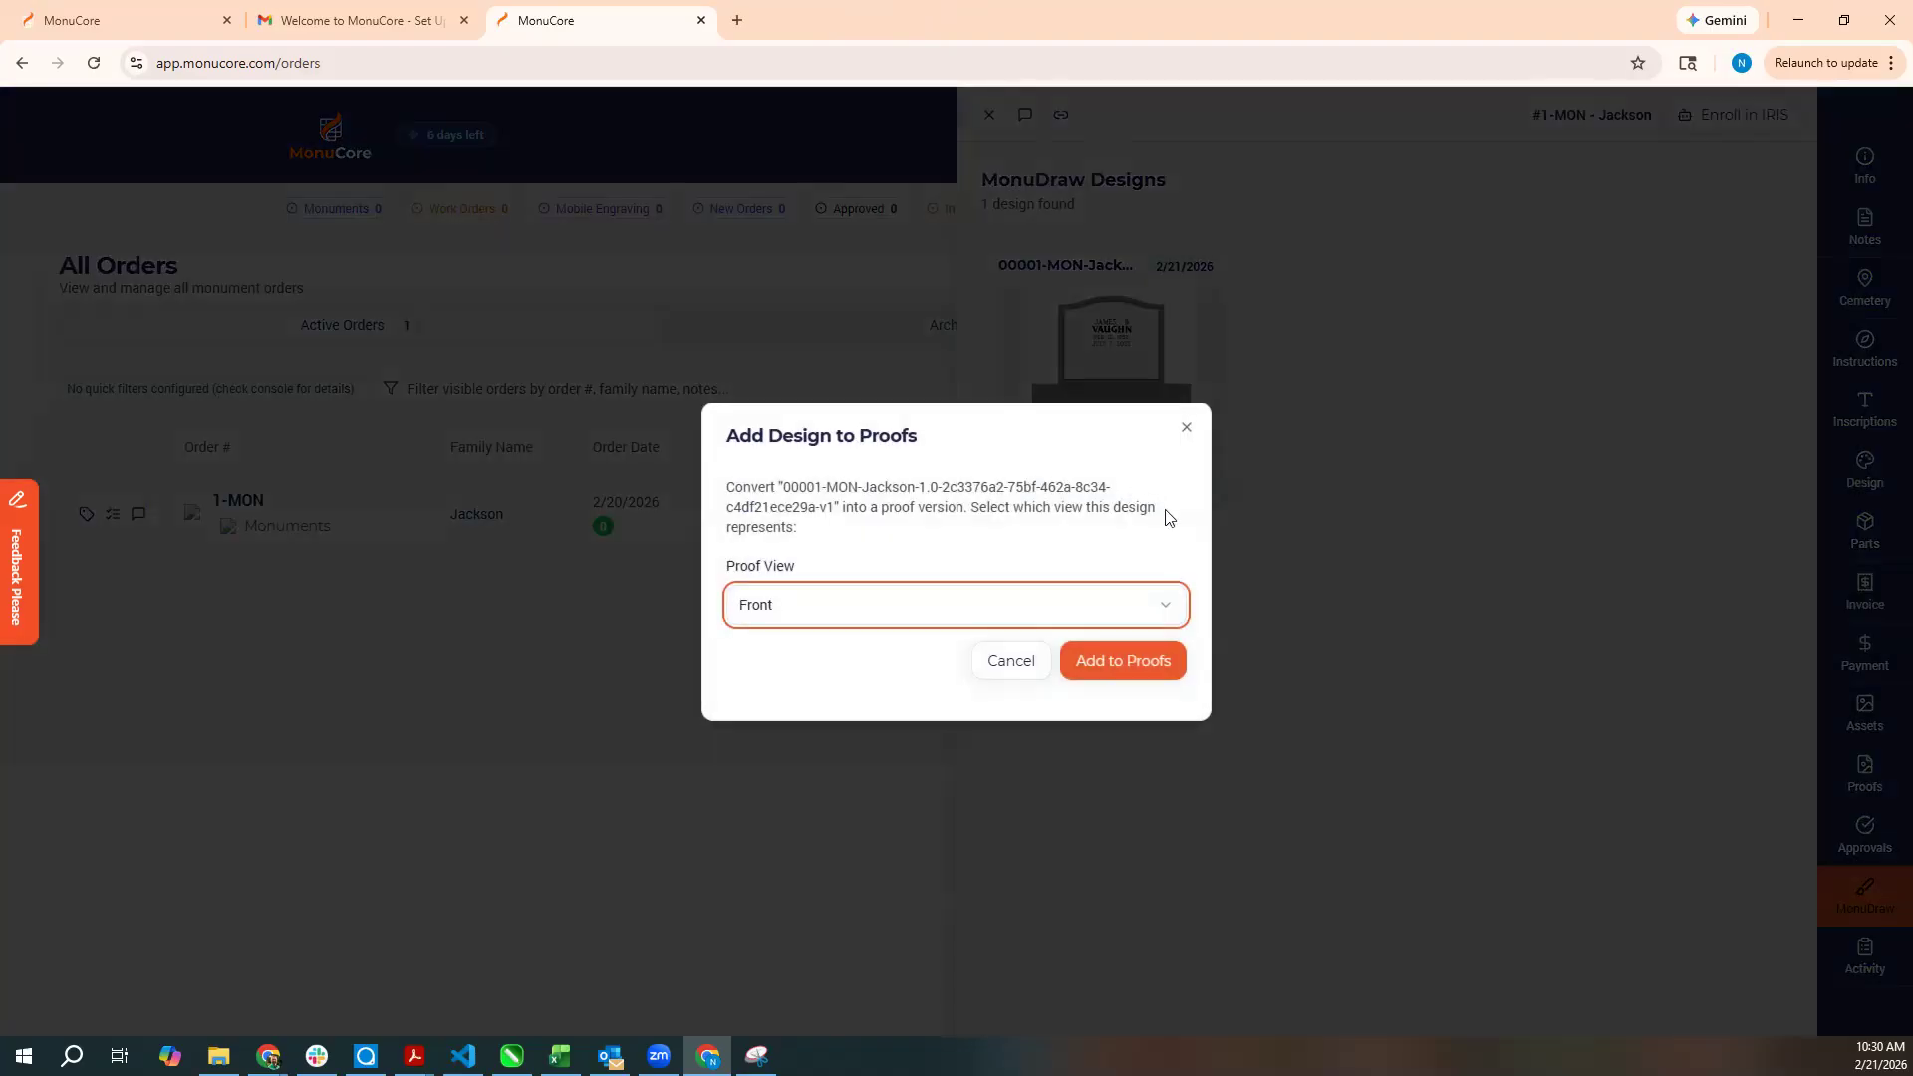
{"action": "left_click", "coordinate": [1131, 667]}
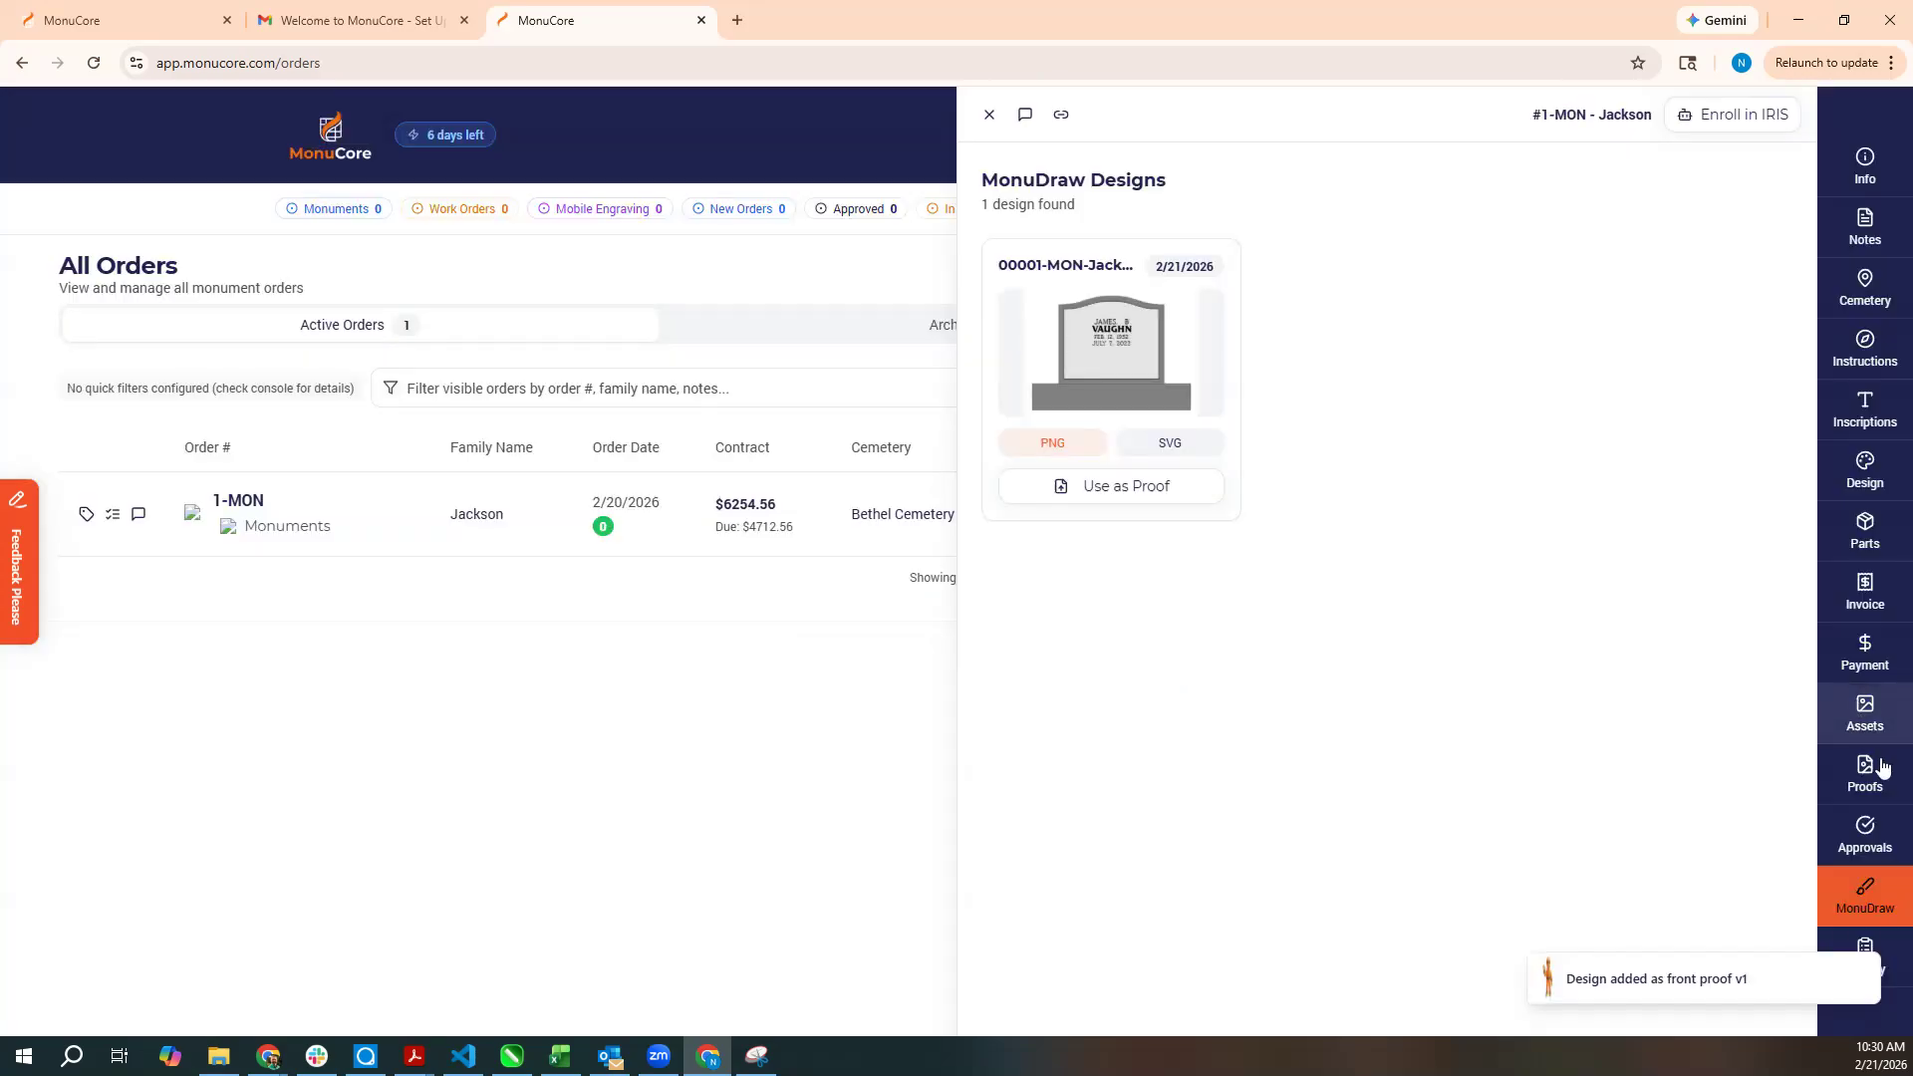
View the order's front proof version 1 at full size, then close the preview.
{"action": "left_click", "coordinate": [1865, 772]}
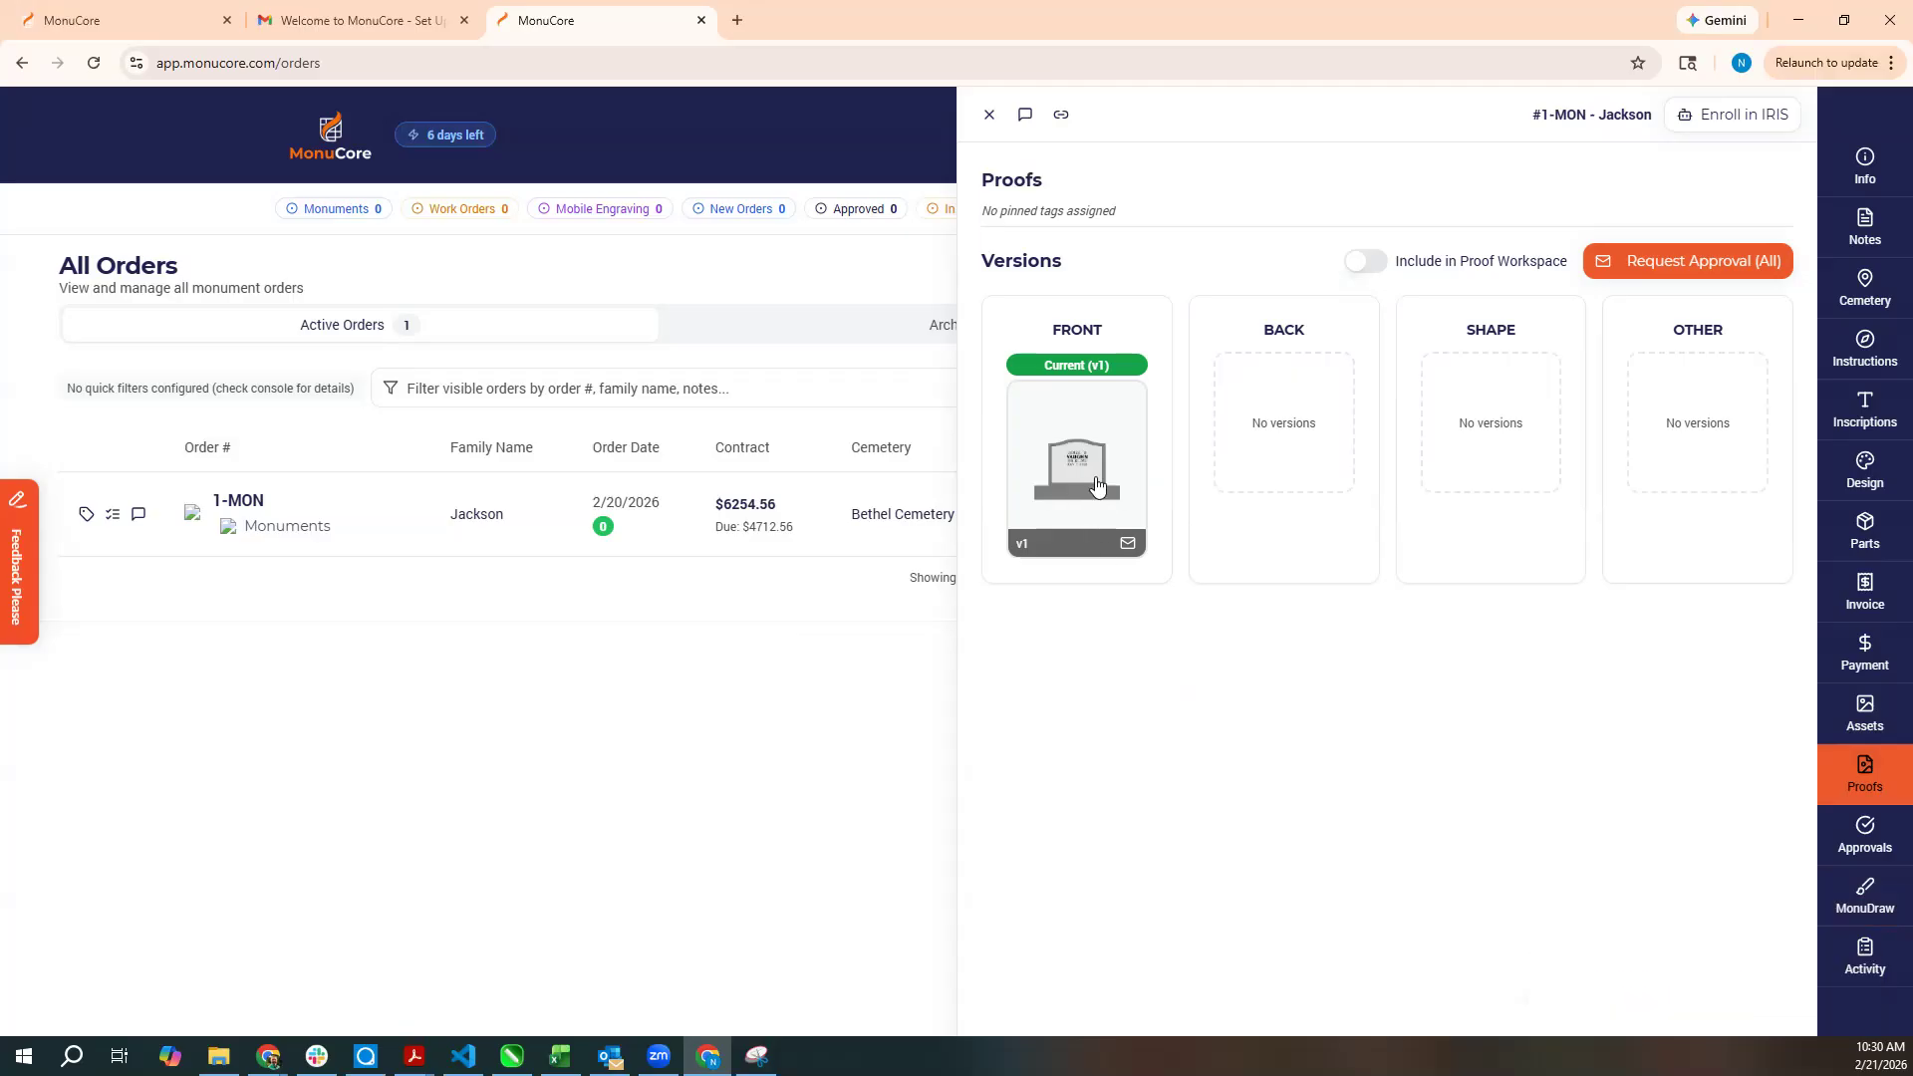
{"action": "left_click", "coordinate": [1097, 486]}
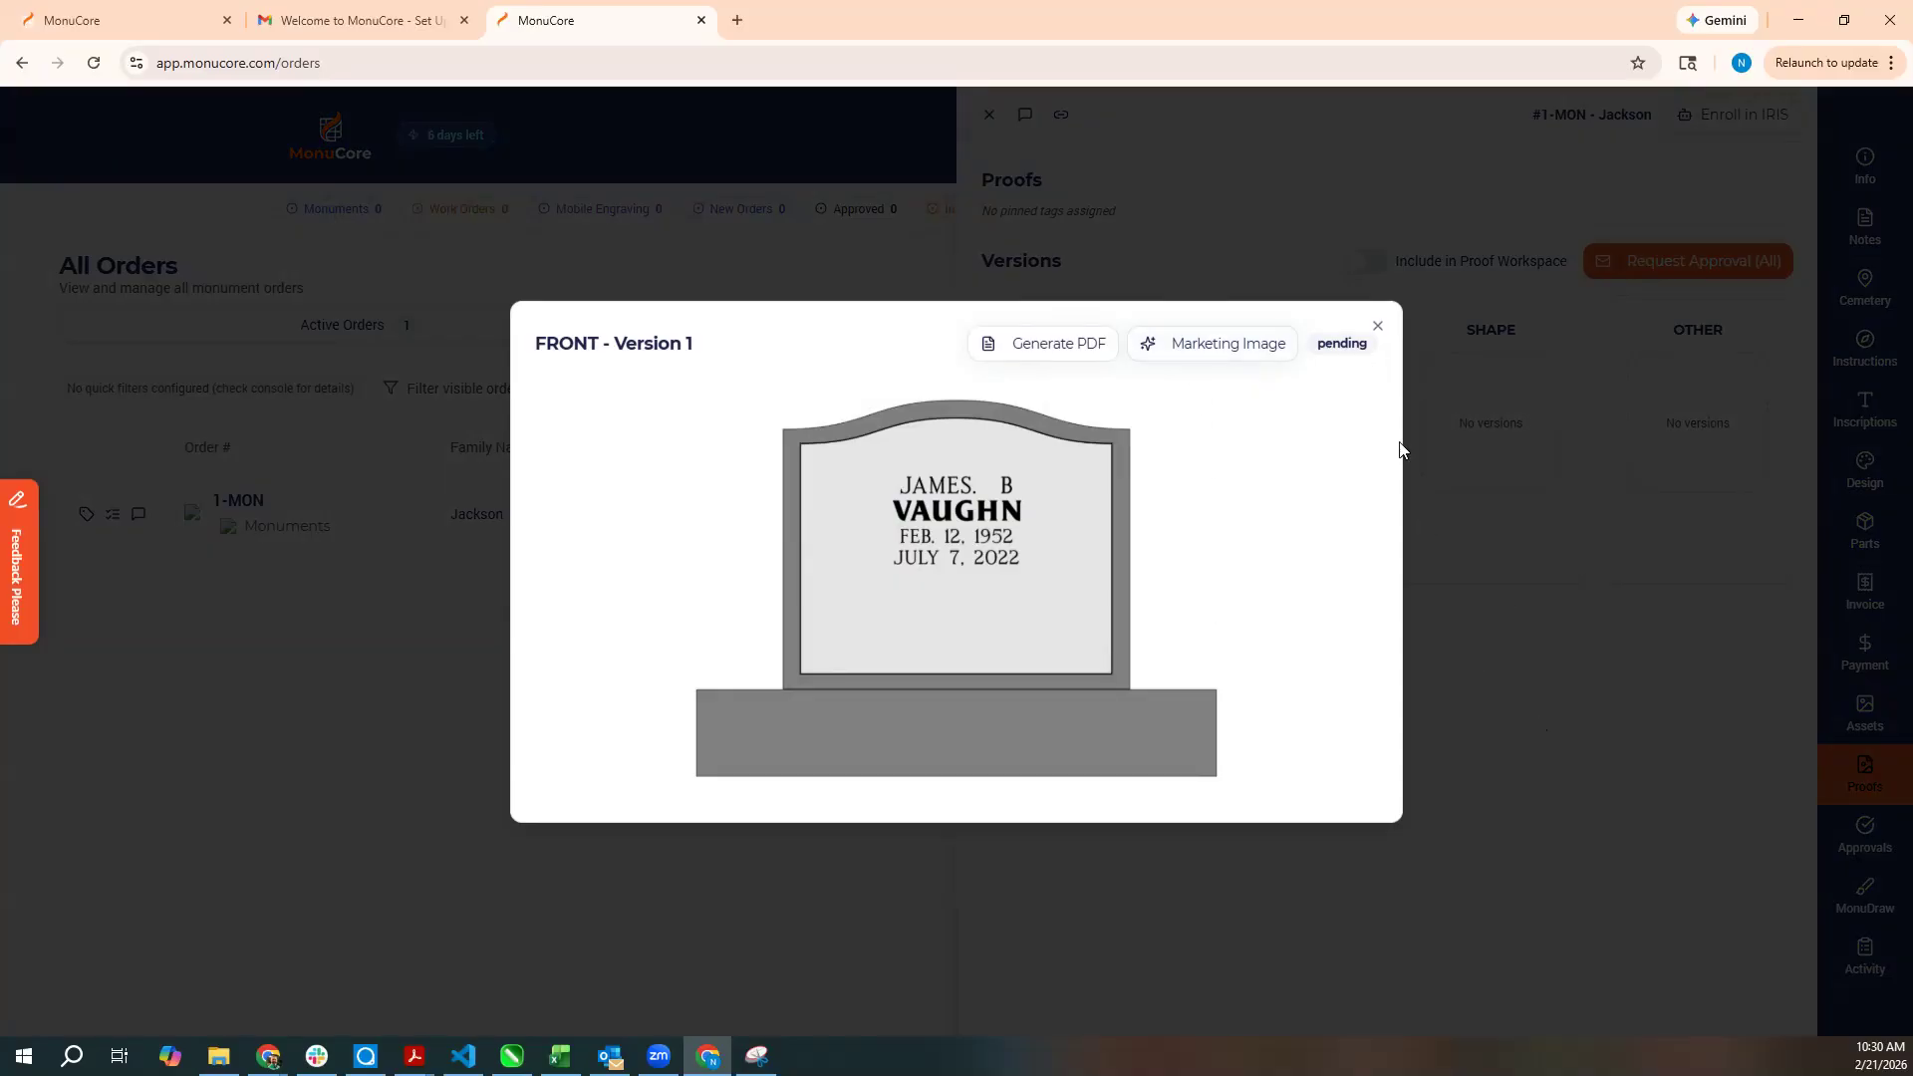
{"action": "left_click", "coordinate": [1377, 326]}
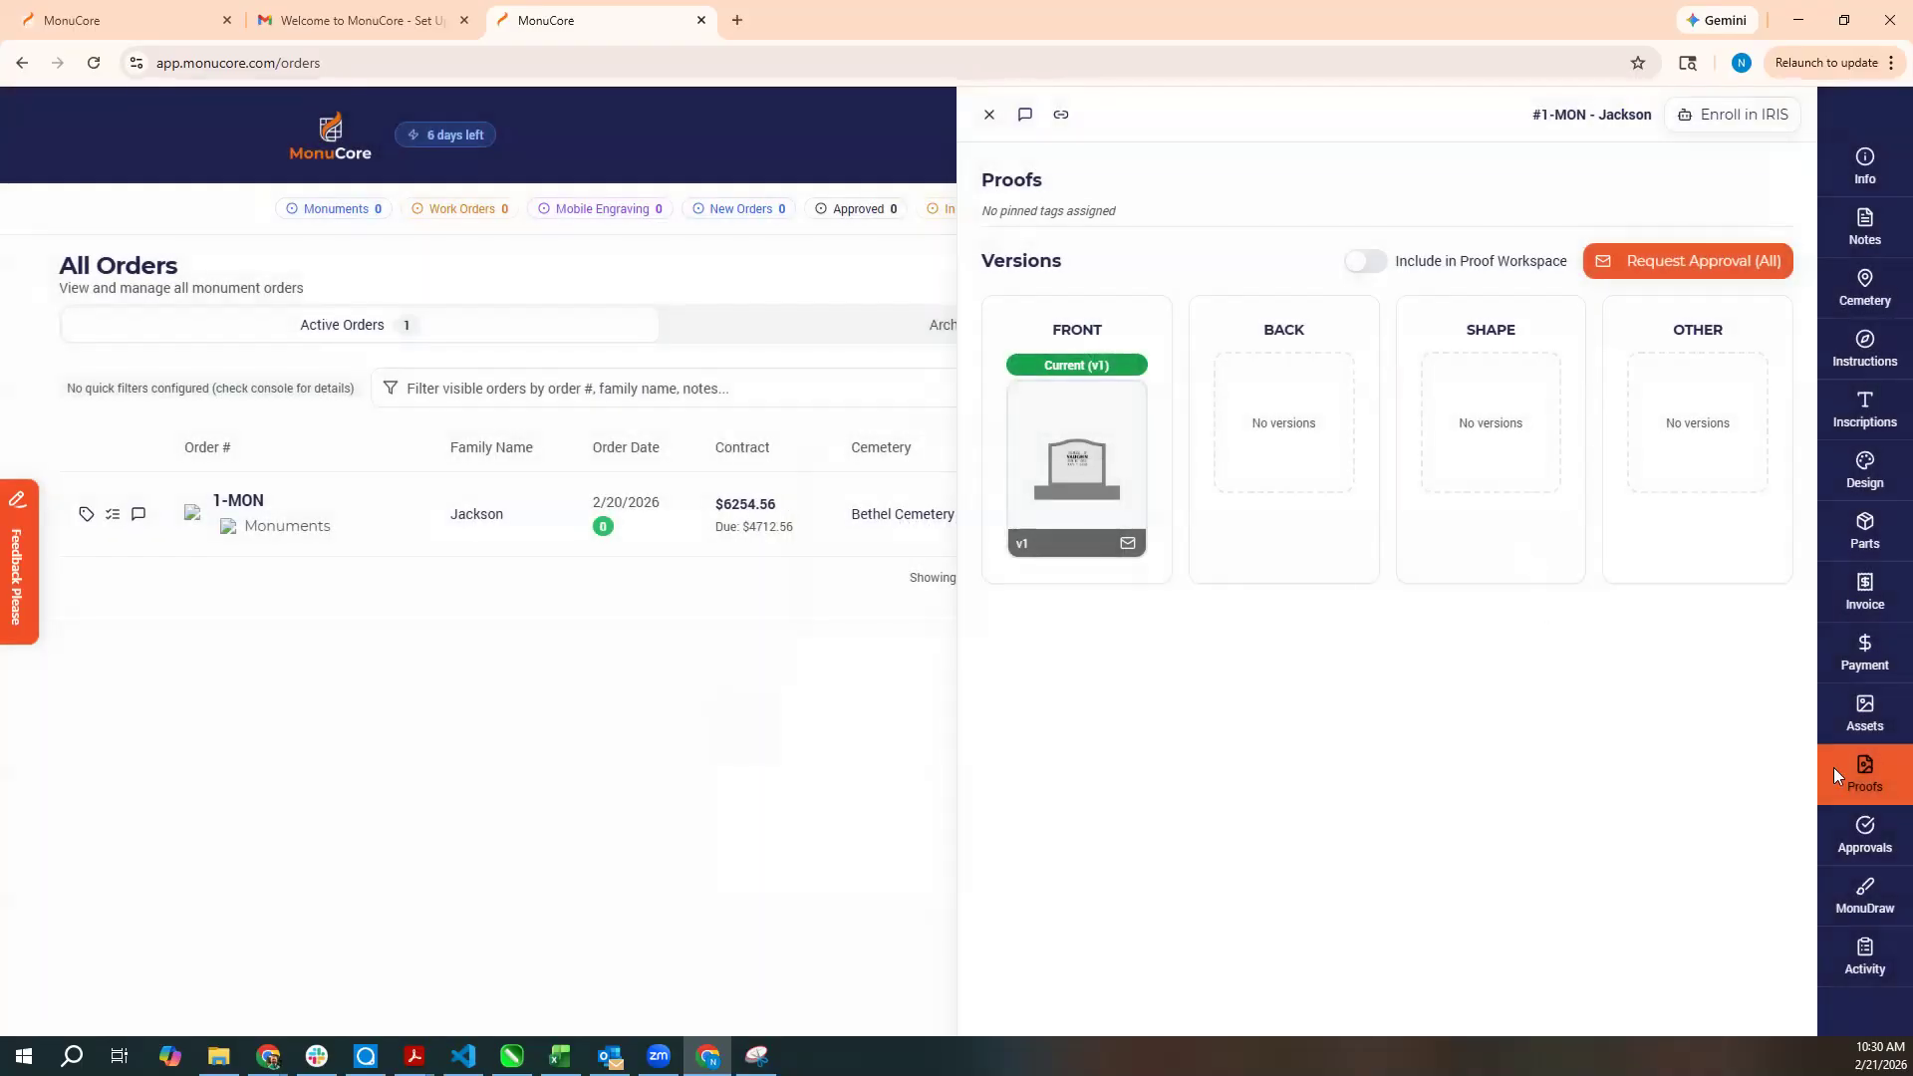
Check the order's proof approvals and read through its activity log, then close the order details.
{"action": "left_click", "coordinate": [1862, 858]}
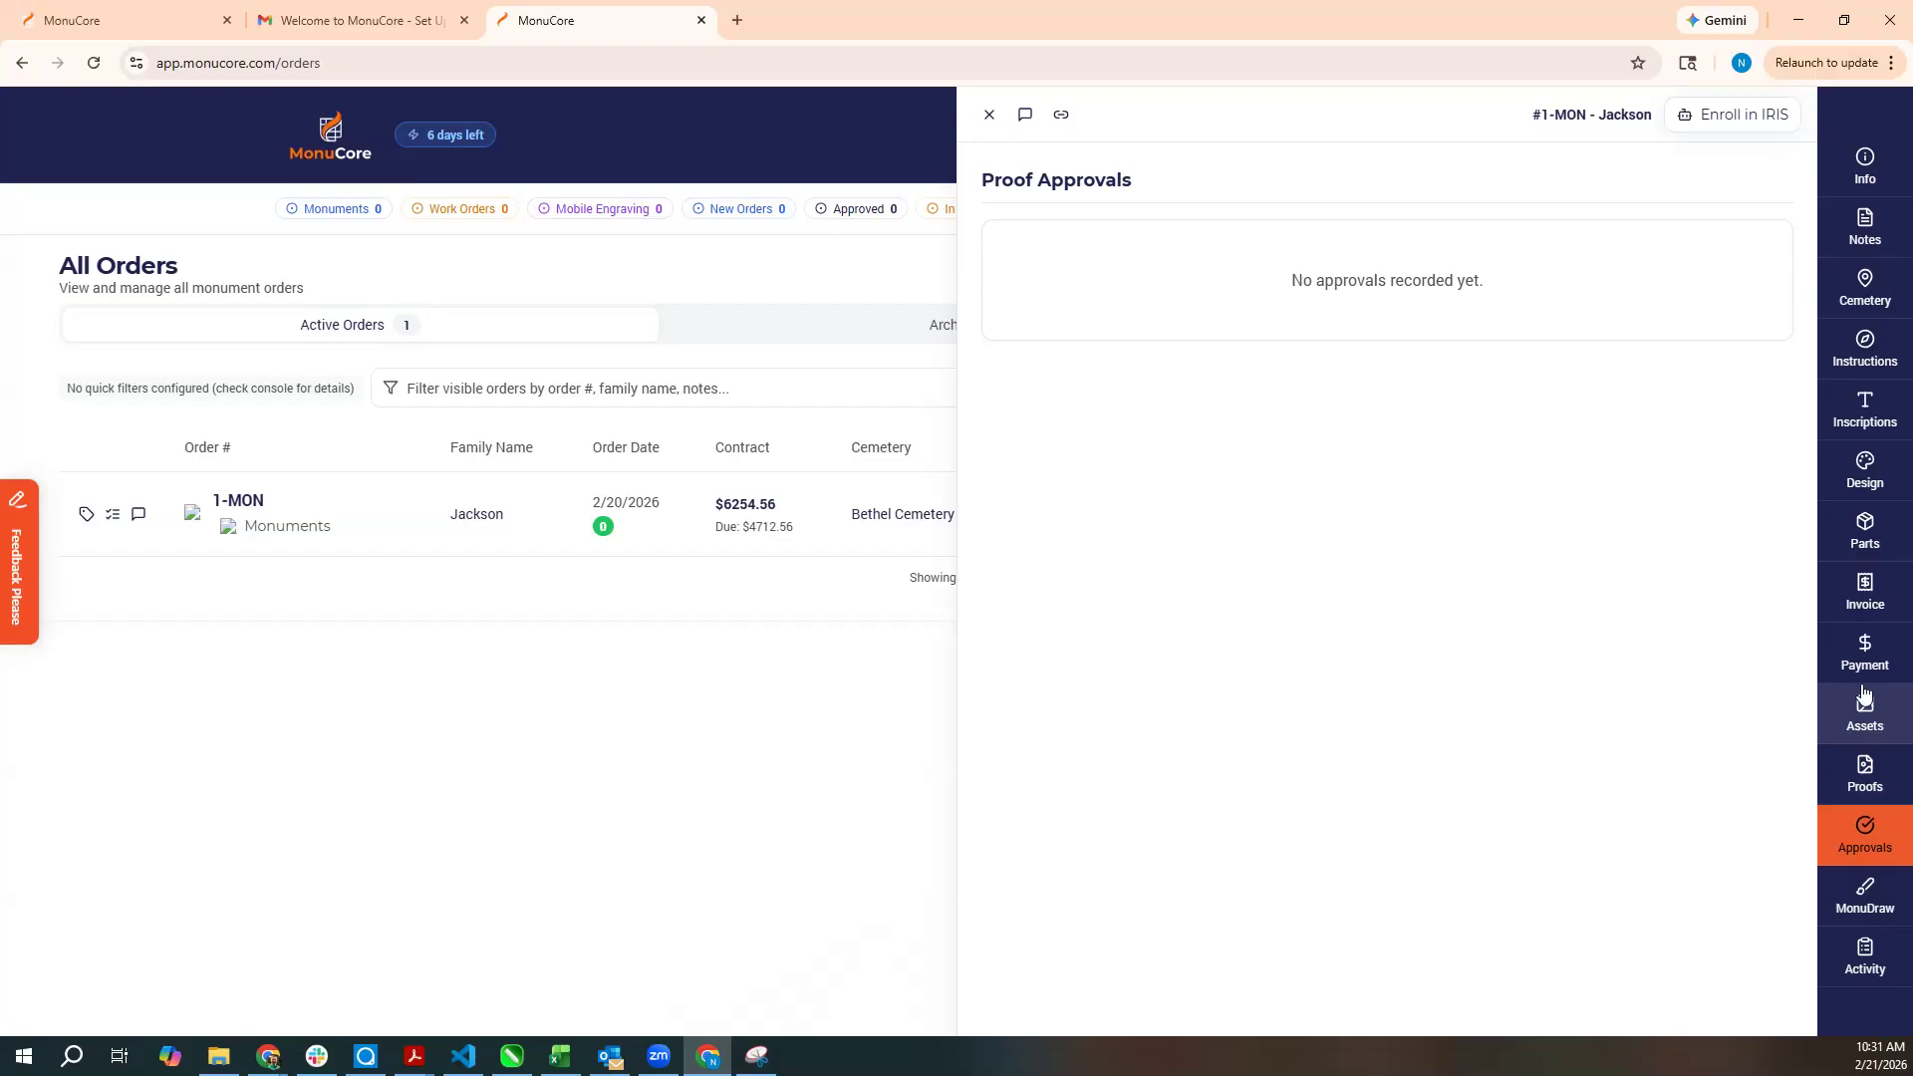
{"action": "left_click", "coordinate": [1864, 955]}
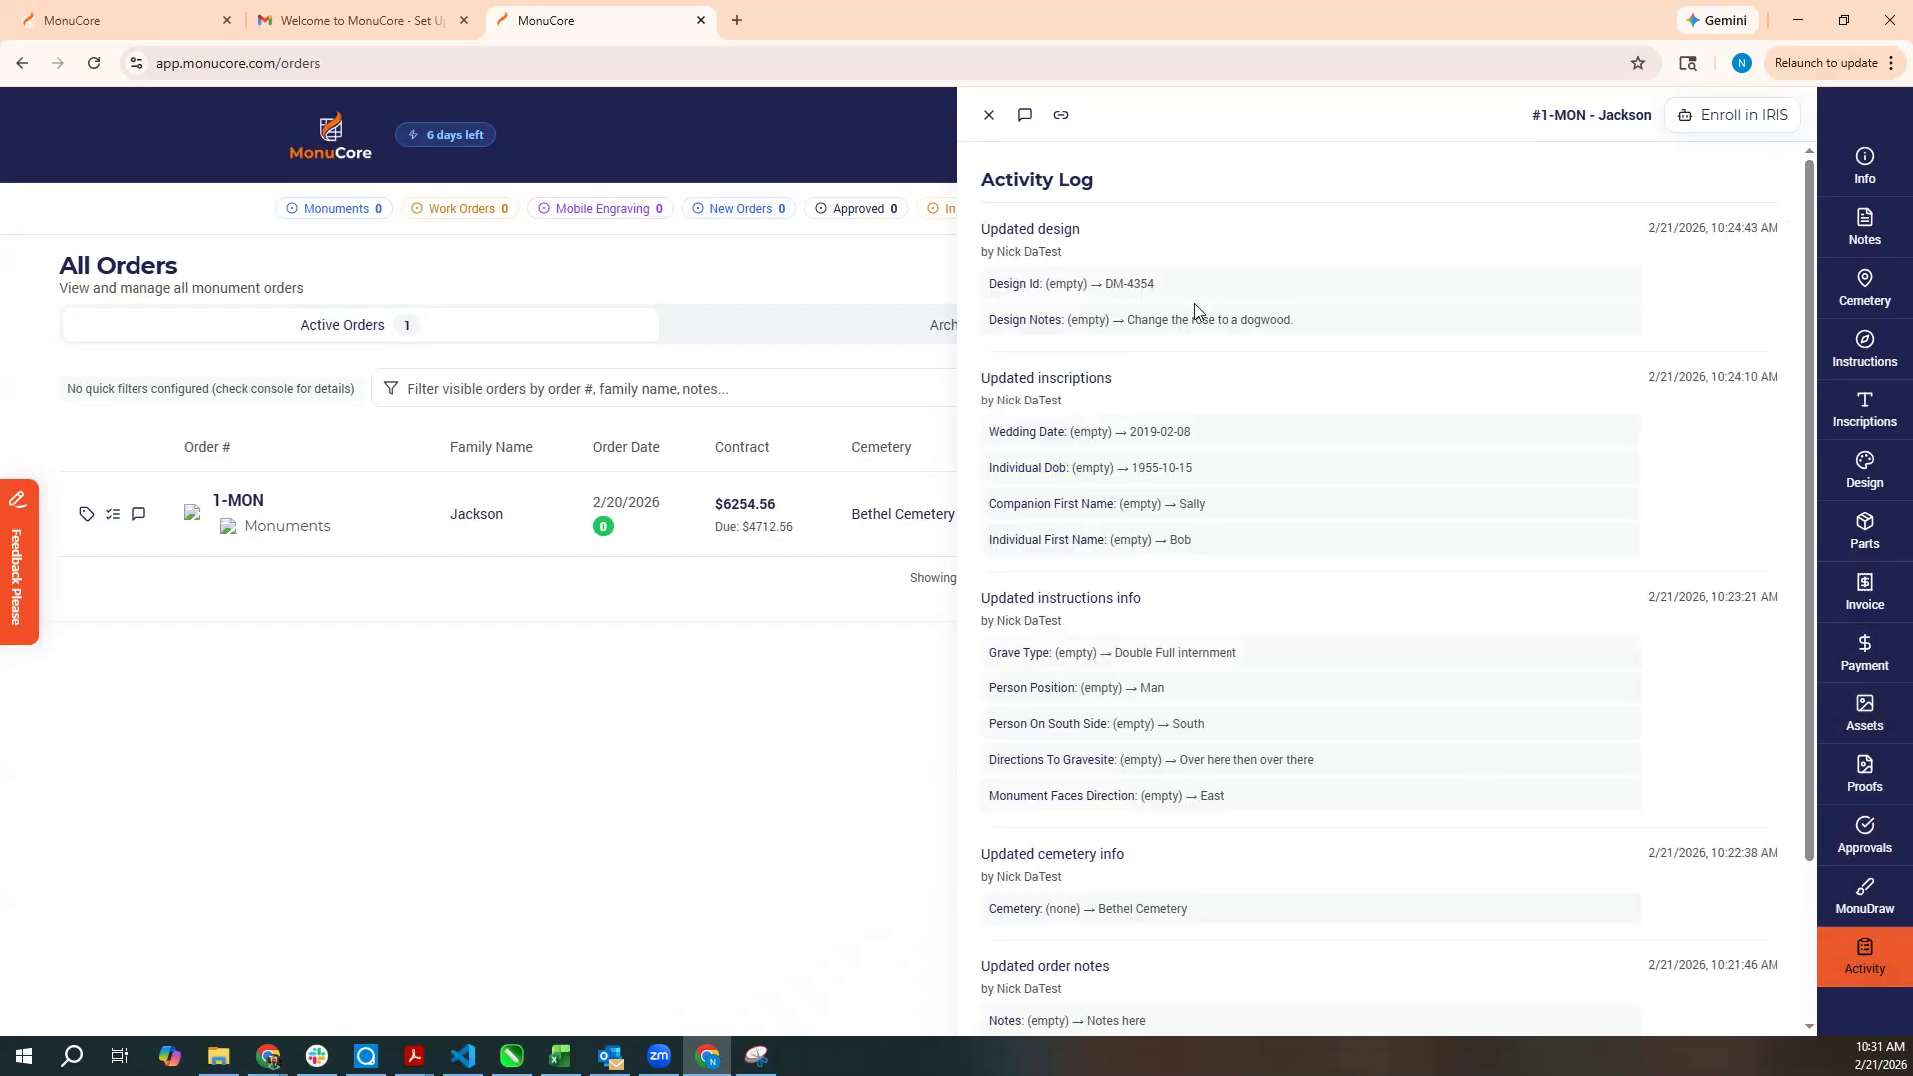
{"action": "scroll", "coordinate": [1342, 376], "scroll_direction": "down", "scroll_amount": 2}
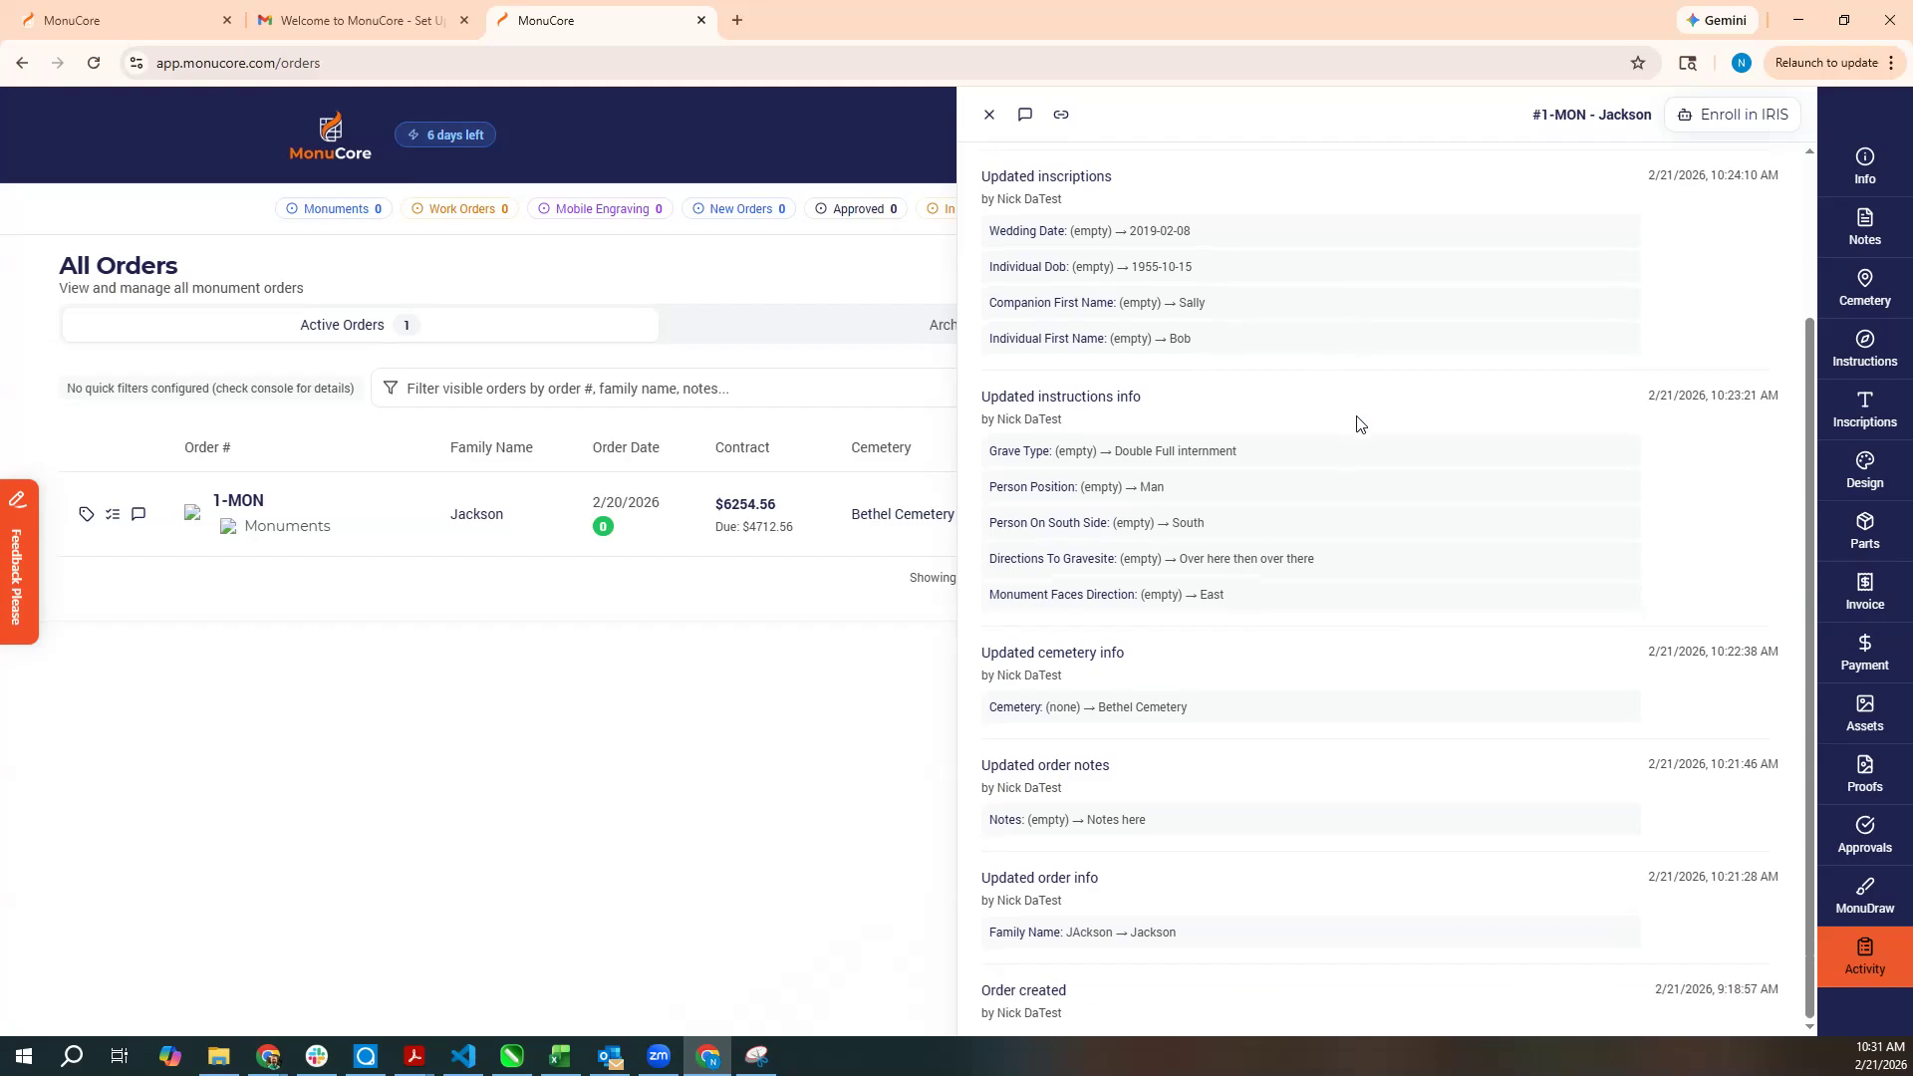
{"action": "scroll", "coordinate": [1396, 892], "scroll_direction": "up", "scroll_amount": 2}
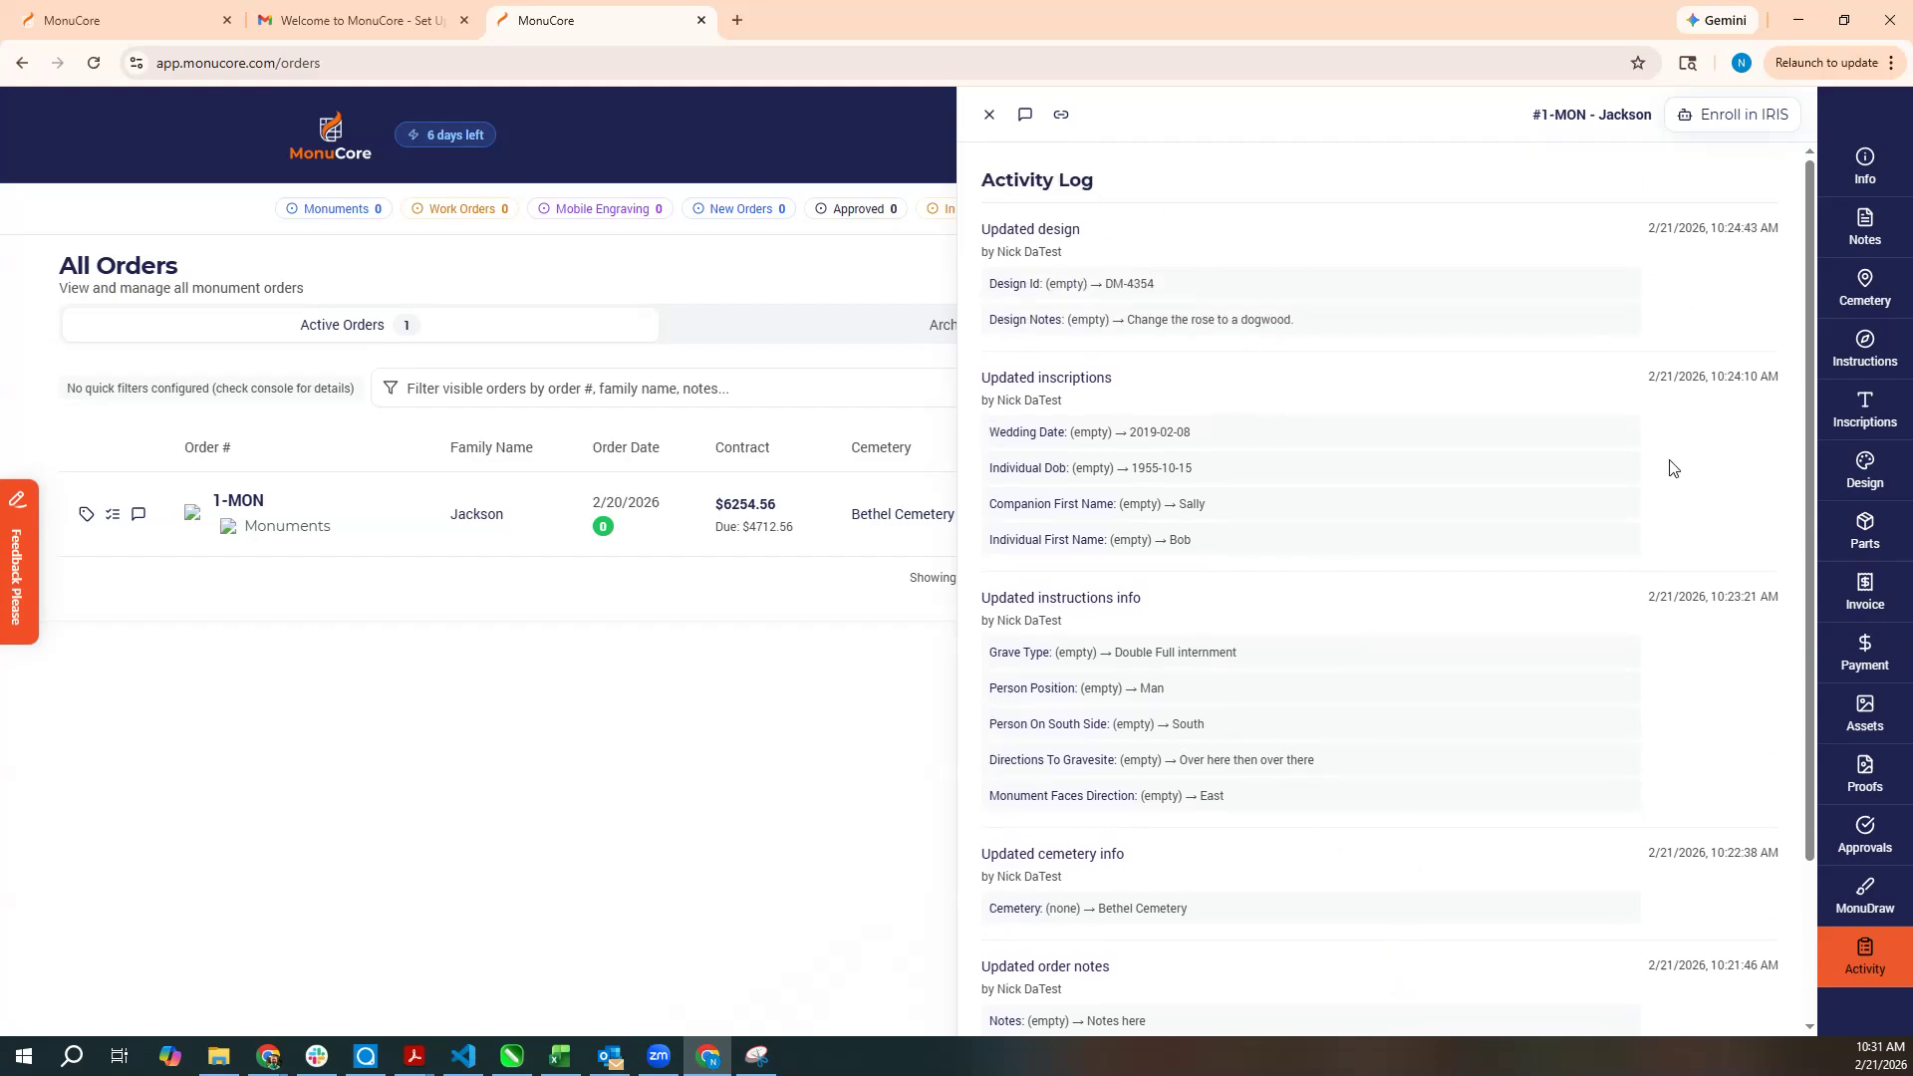
{"action": "left_click", "coordinate": [990, 115]}
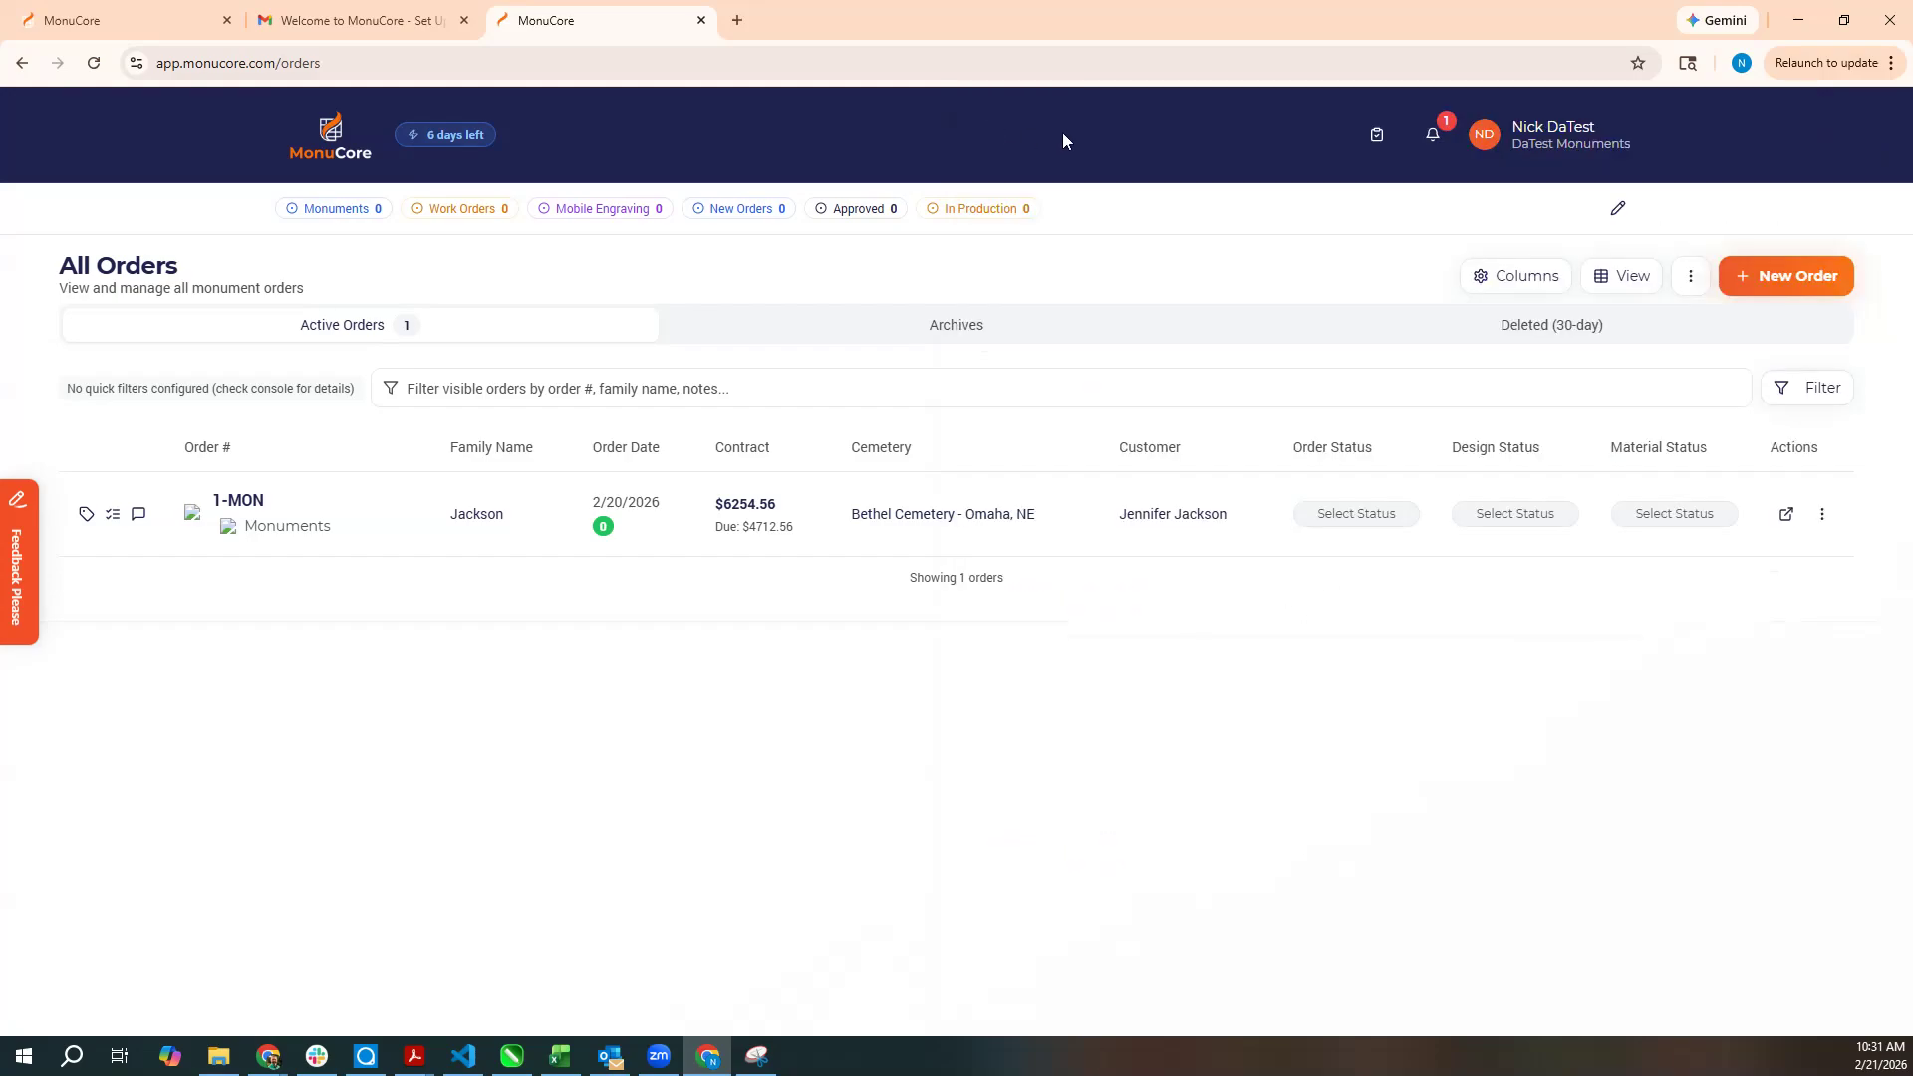
Generate the customer contract for the Monuments order and open its PDF to review the details and invoice.
{"action": "left_click", "coordinate": [1823, 514]}
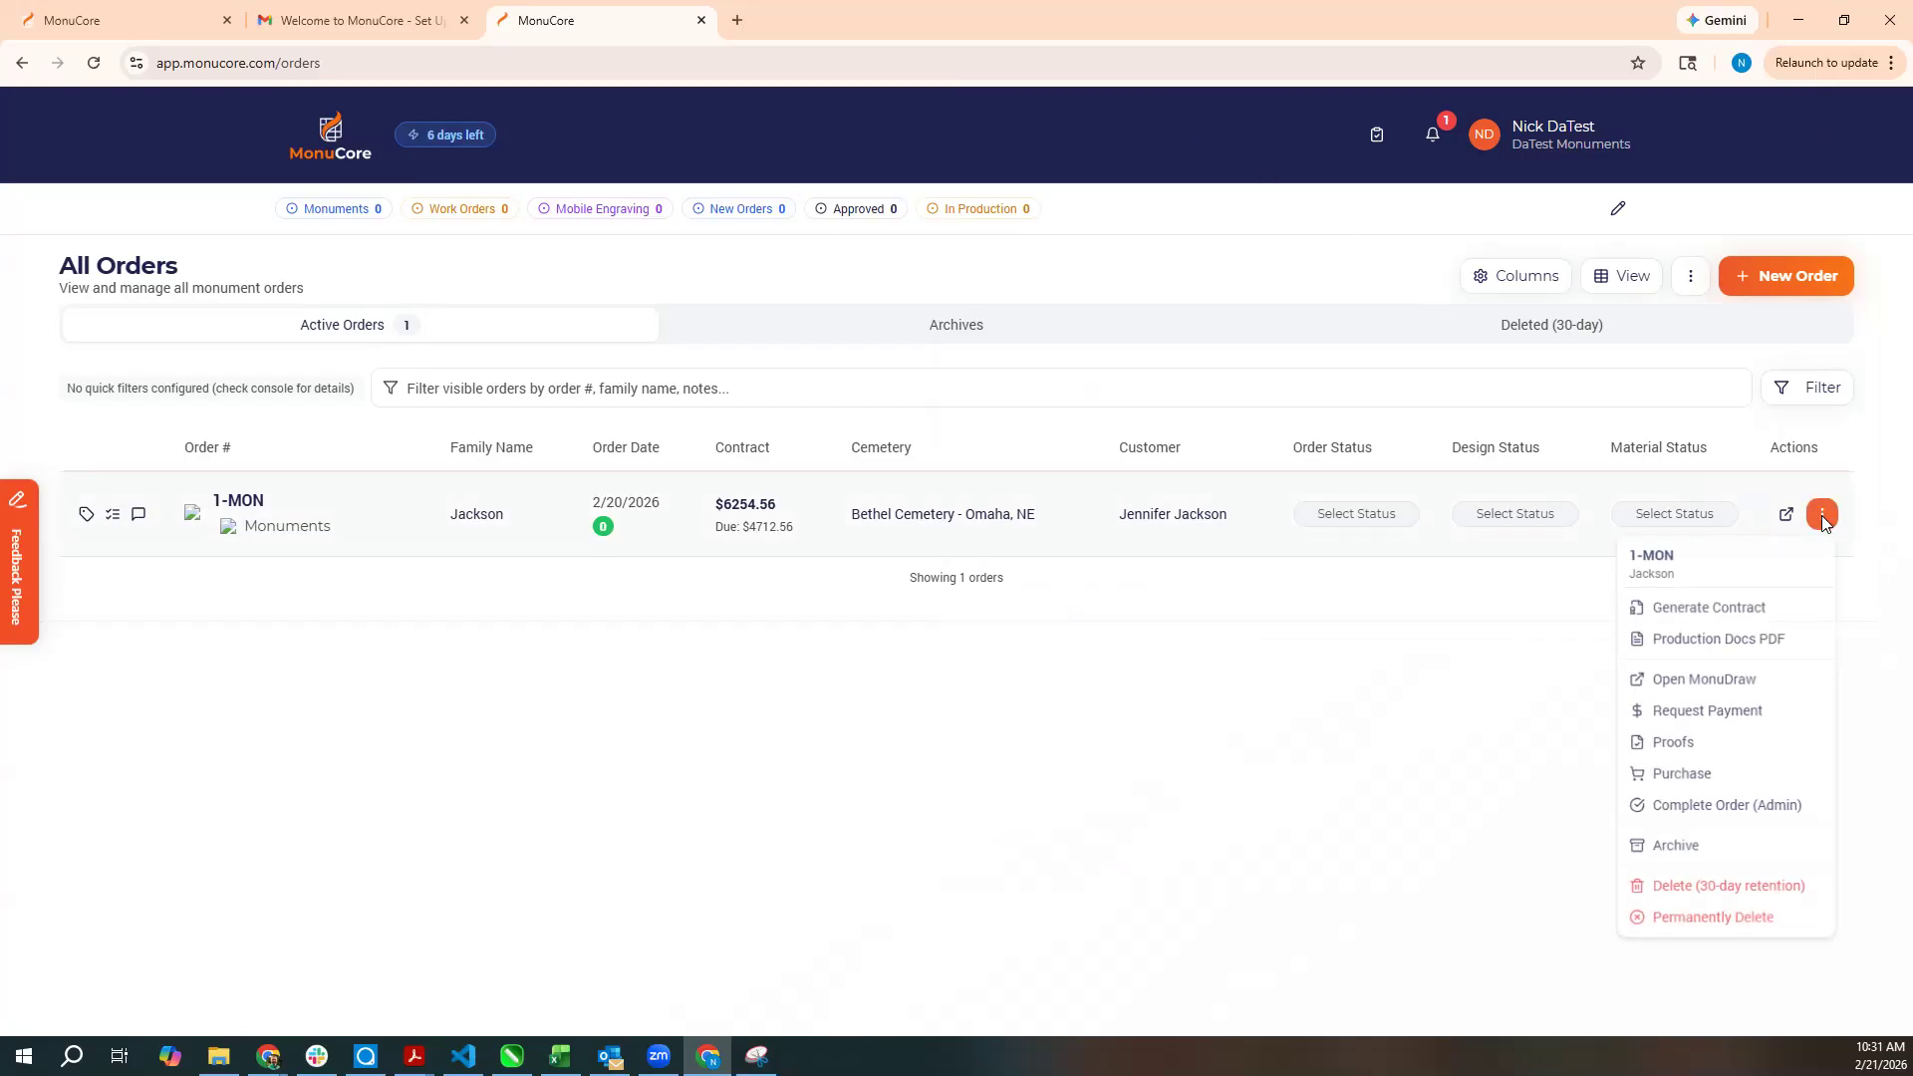
{"action": "left_click", "coordinate": [1708, 609]}
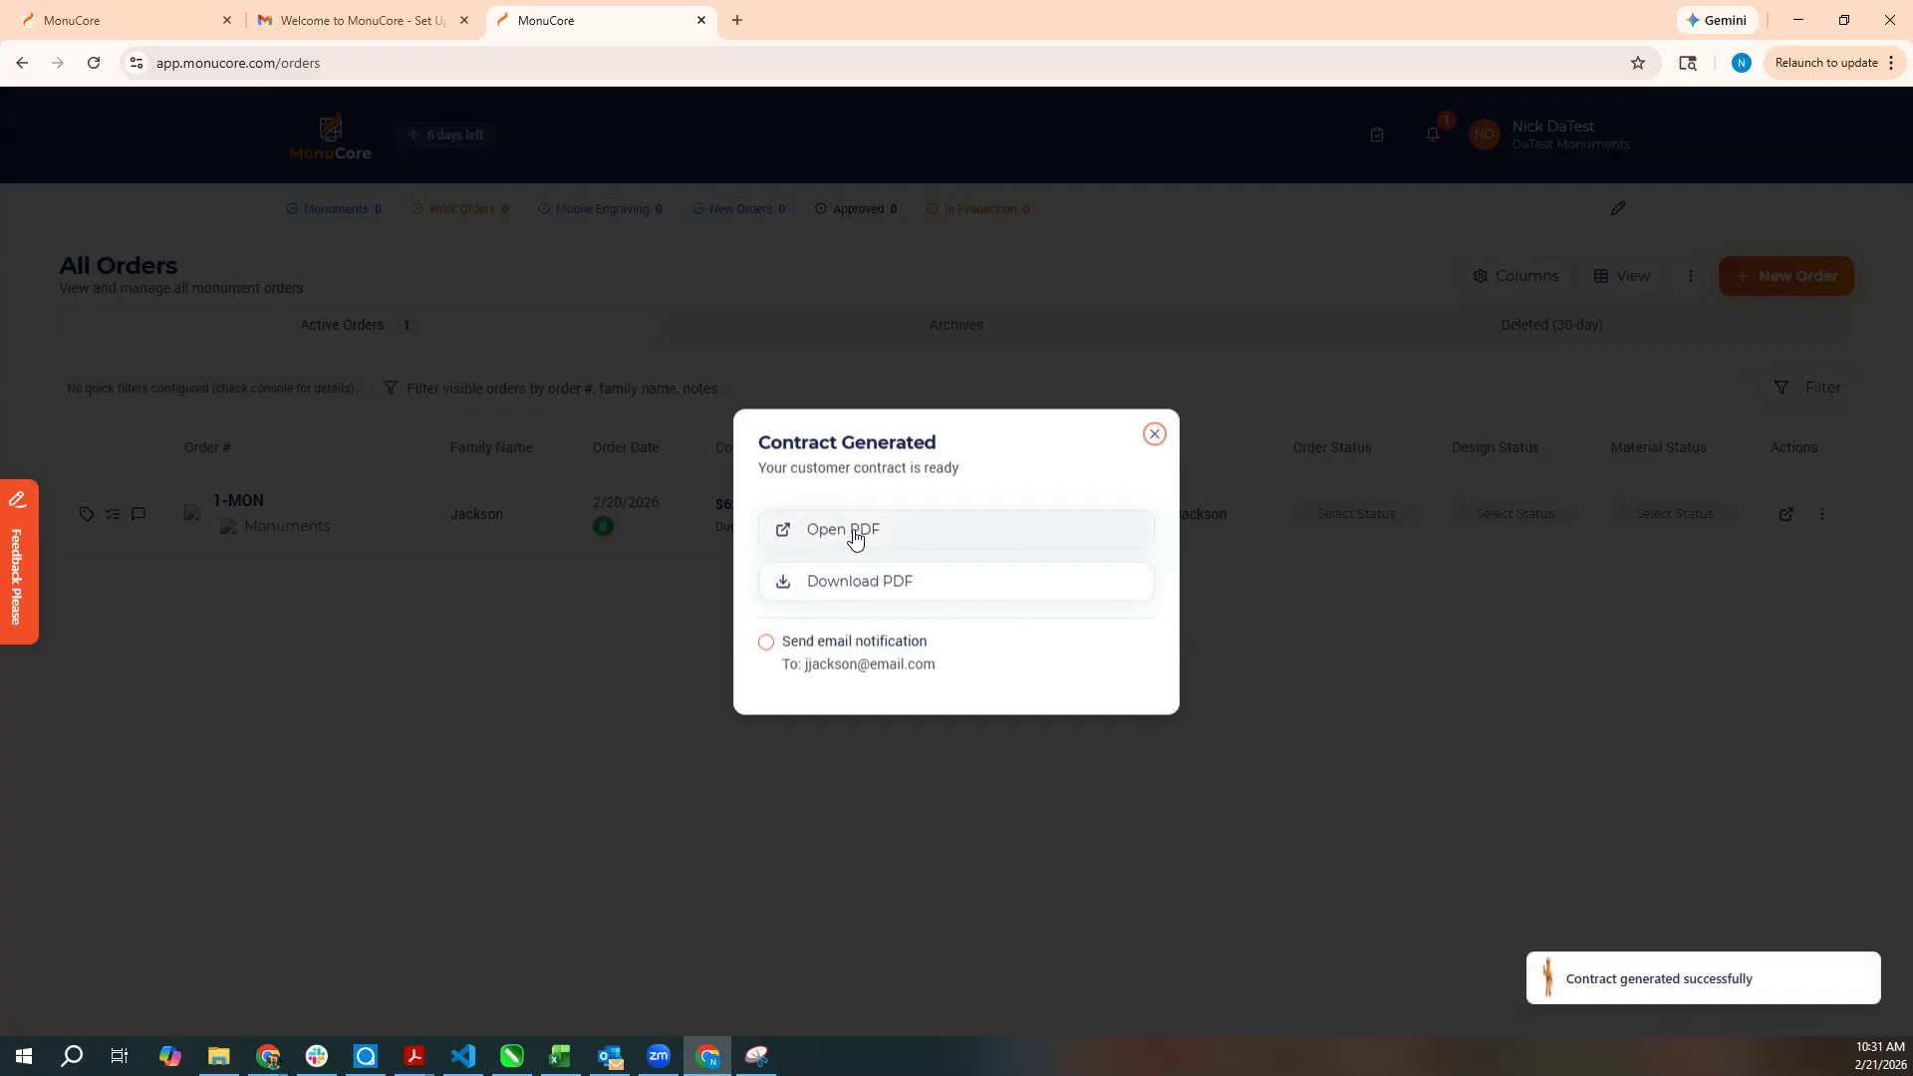
{"action": "left_click", "coordinate": [854, 536]}
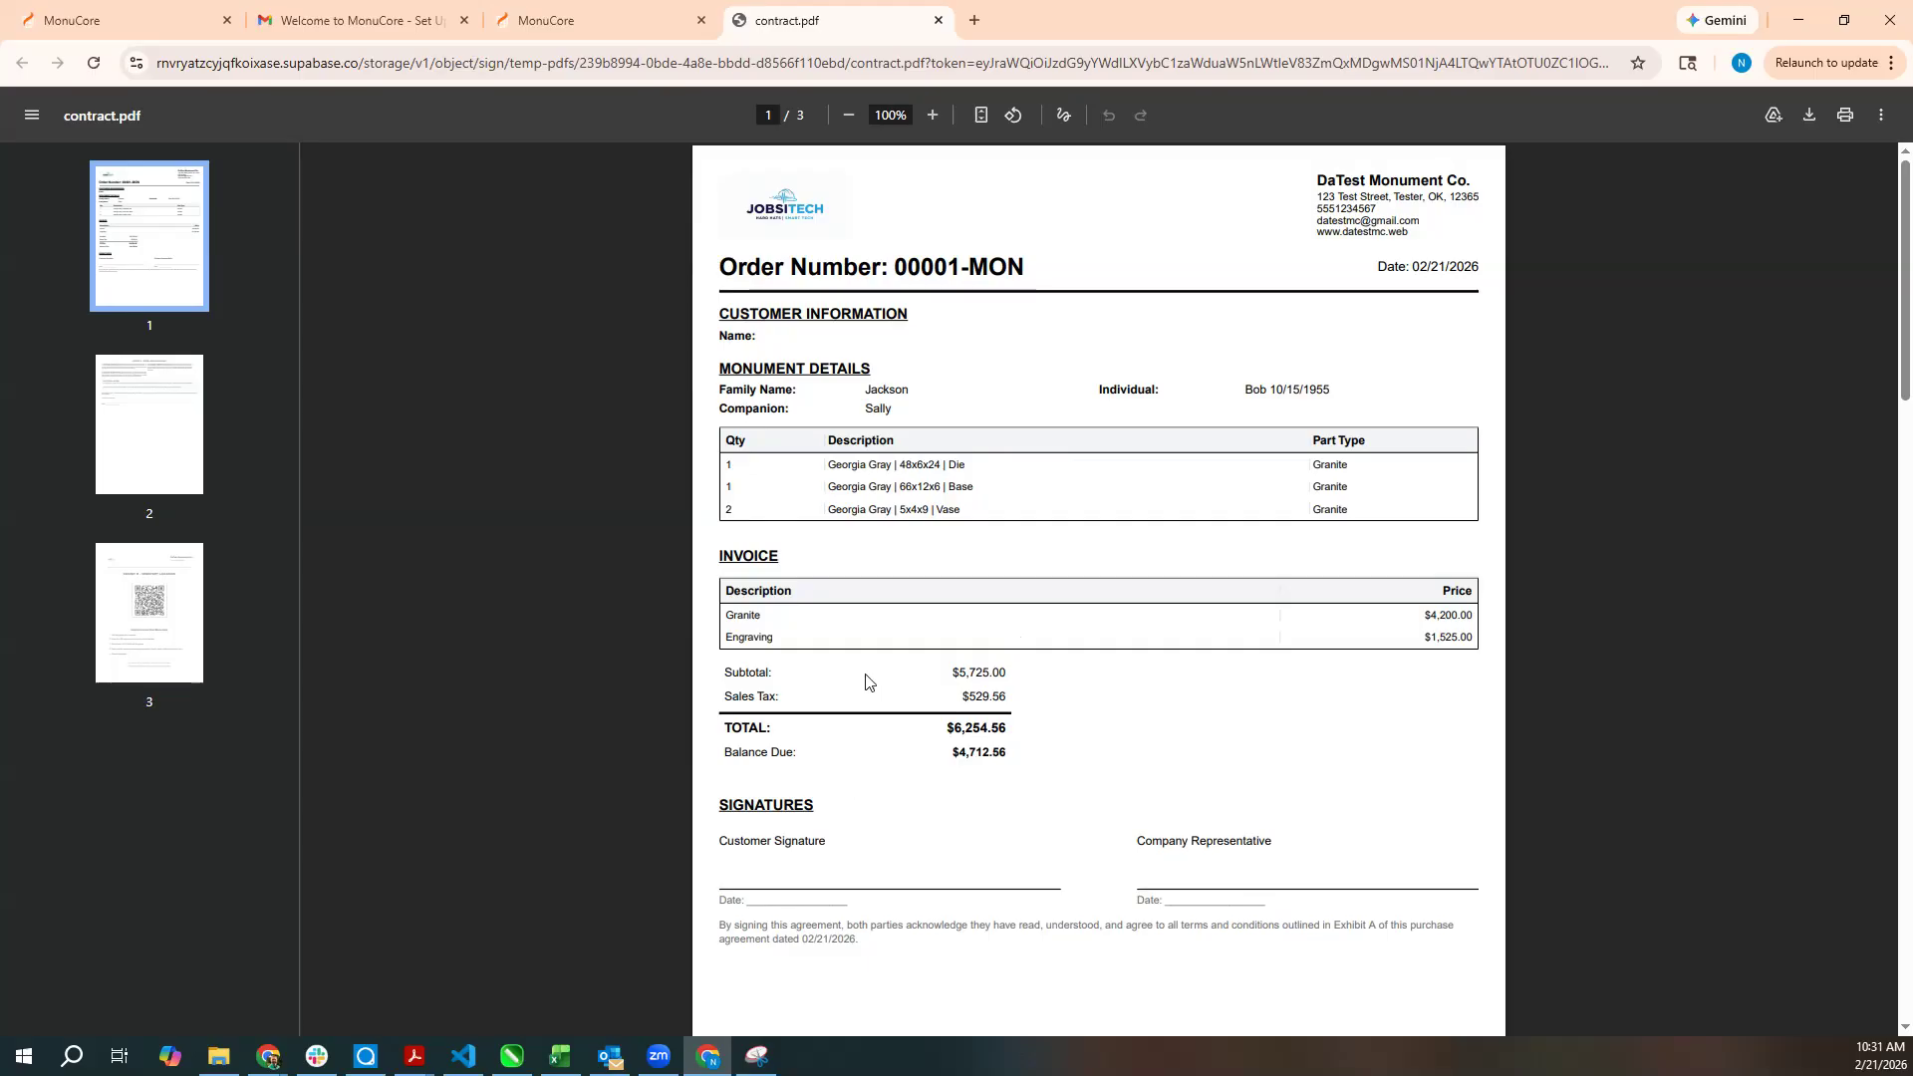
{"action": "scroll", "coordinate": [1144, 627], "scroll_direction": "down", "scroll_amount": 1}
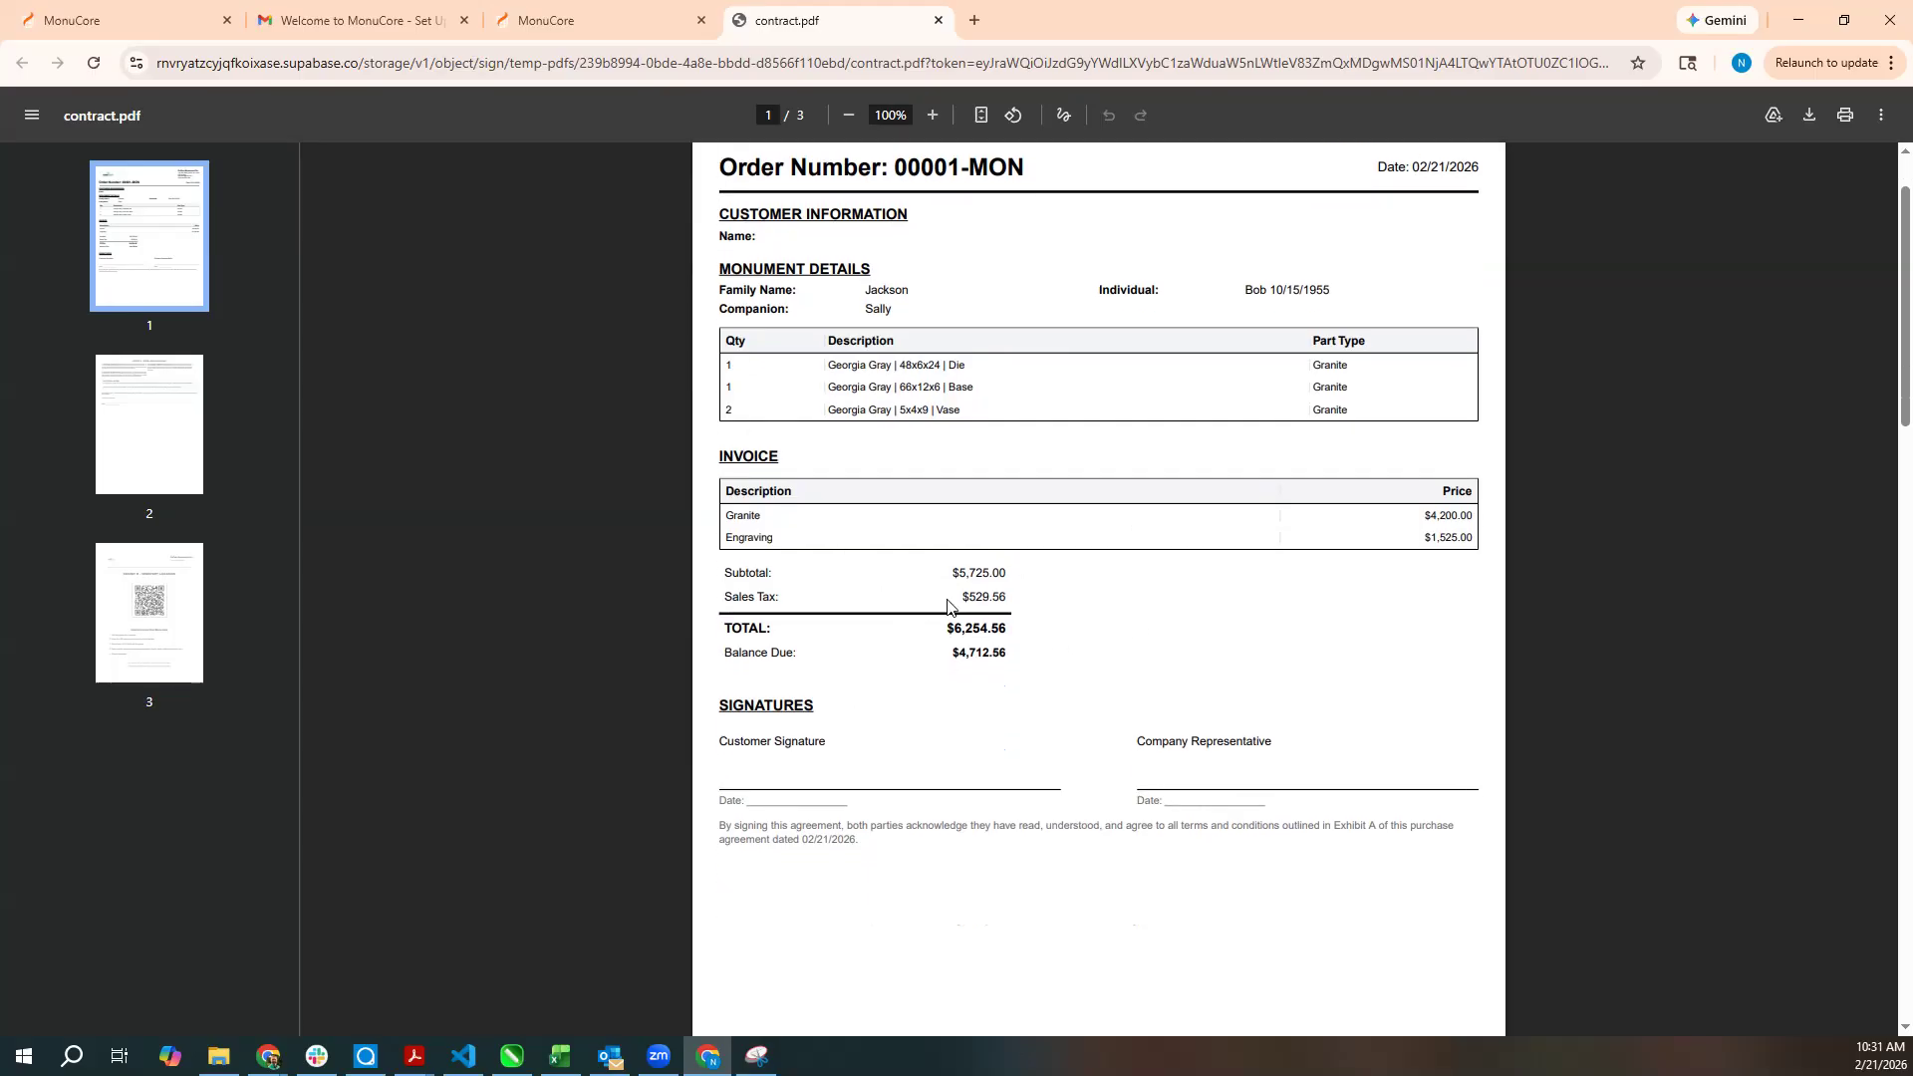
Read the contract PDF through the signatures, Exhibit A terms and Exhibit B cemetery location pages, then close it and the contract dialog.
{"action": "scroll", "coordinate": [946, 603], "scroll_direction": "down", "scroll_amount": 2}
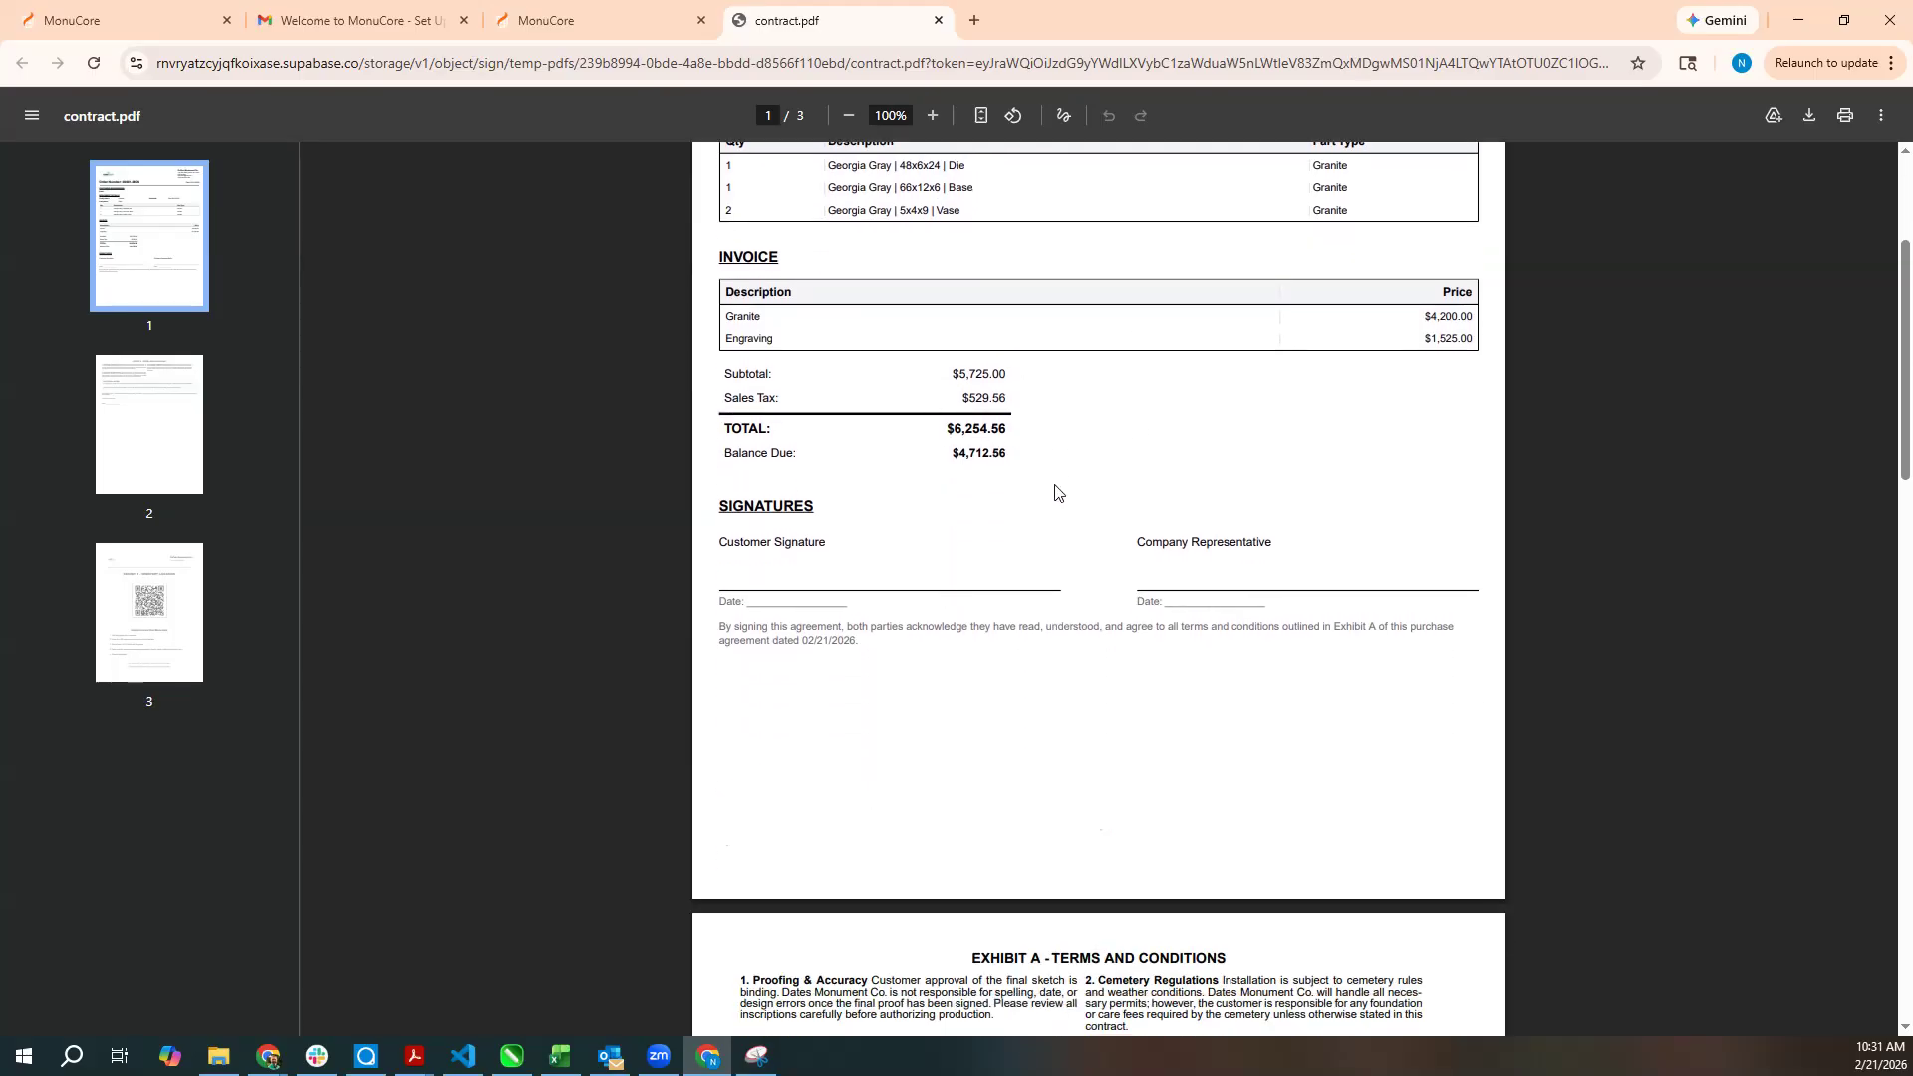
{"action": "scroll", "coordinate": [989, 360], "scroll_direction": "up", "scroll_amount": 2}
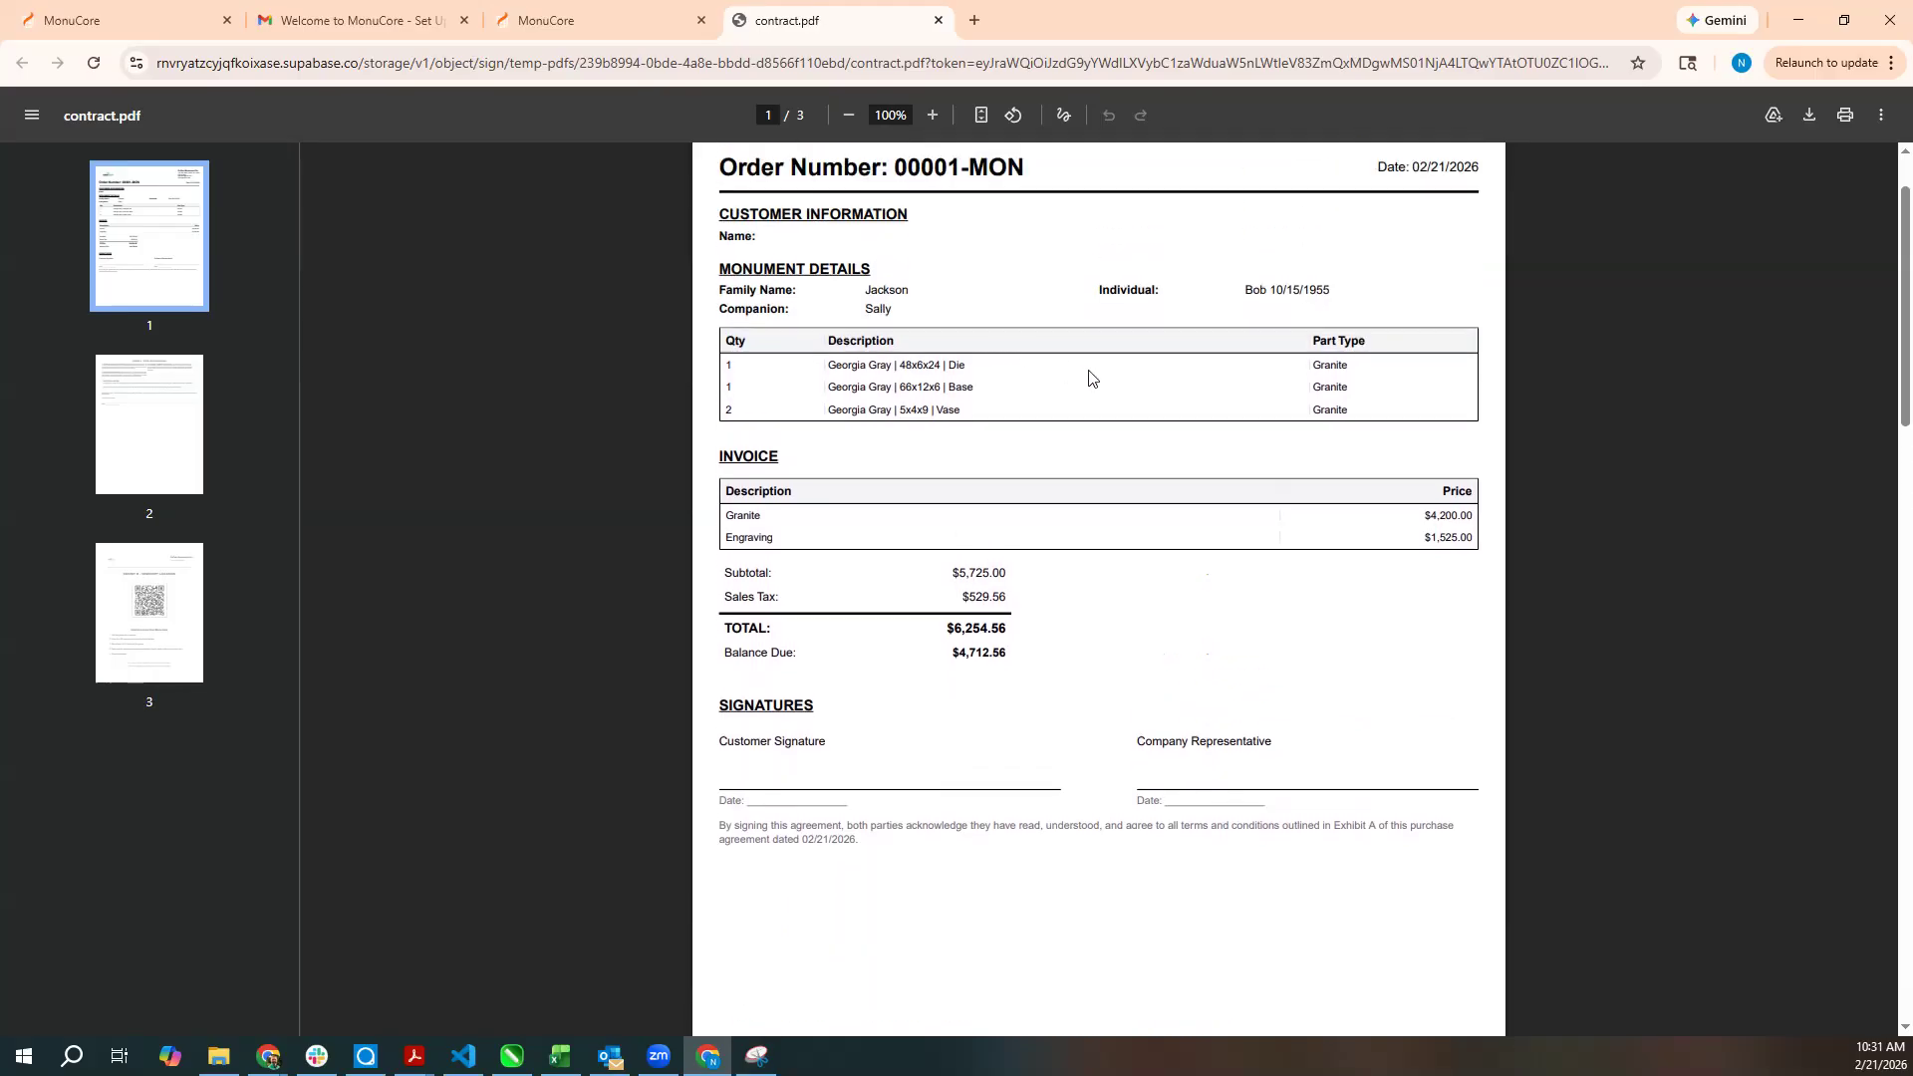
{"action": "scroll", "coordinate": [1156, 451], "scroll_direction": "down", "scroll_amount": 20}
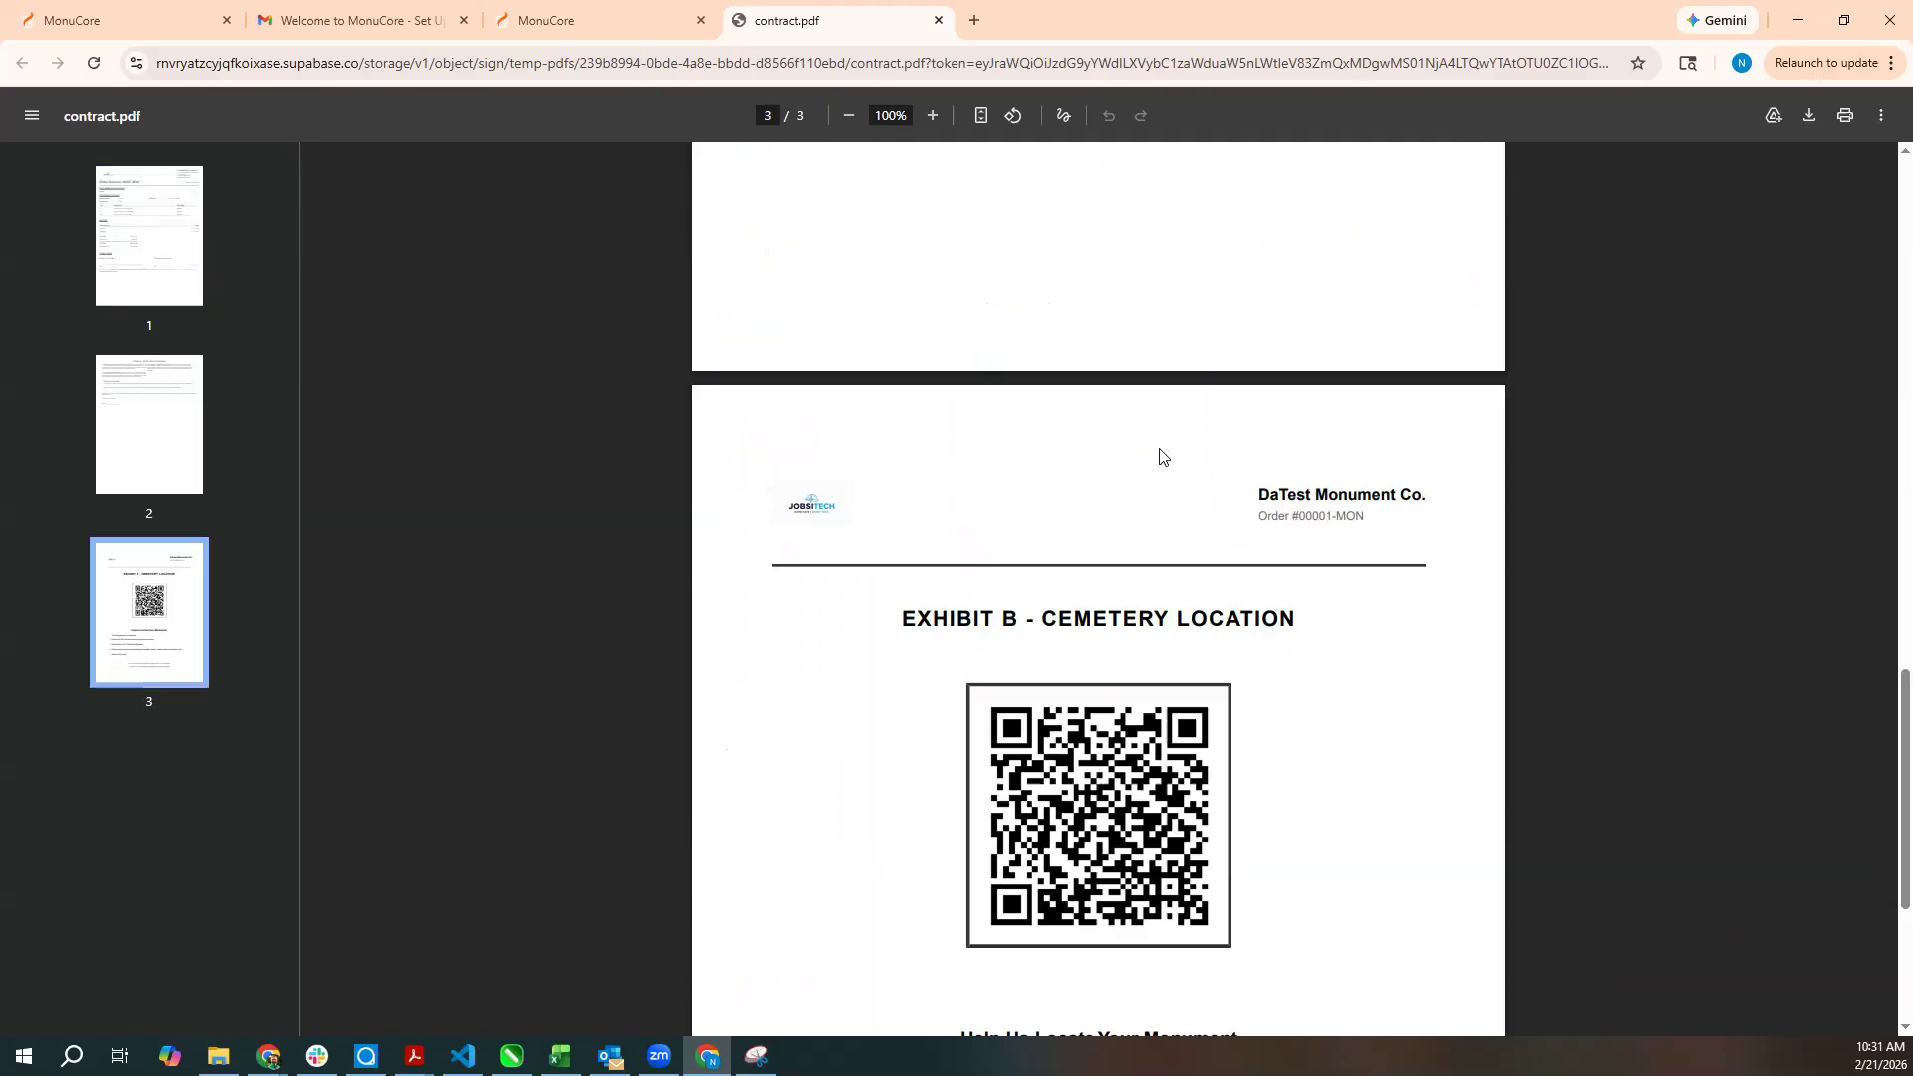
{"action": "scroll", "coordinate": [1158, 454], "scroll_direction": "down", "scroll_amount": 4}
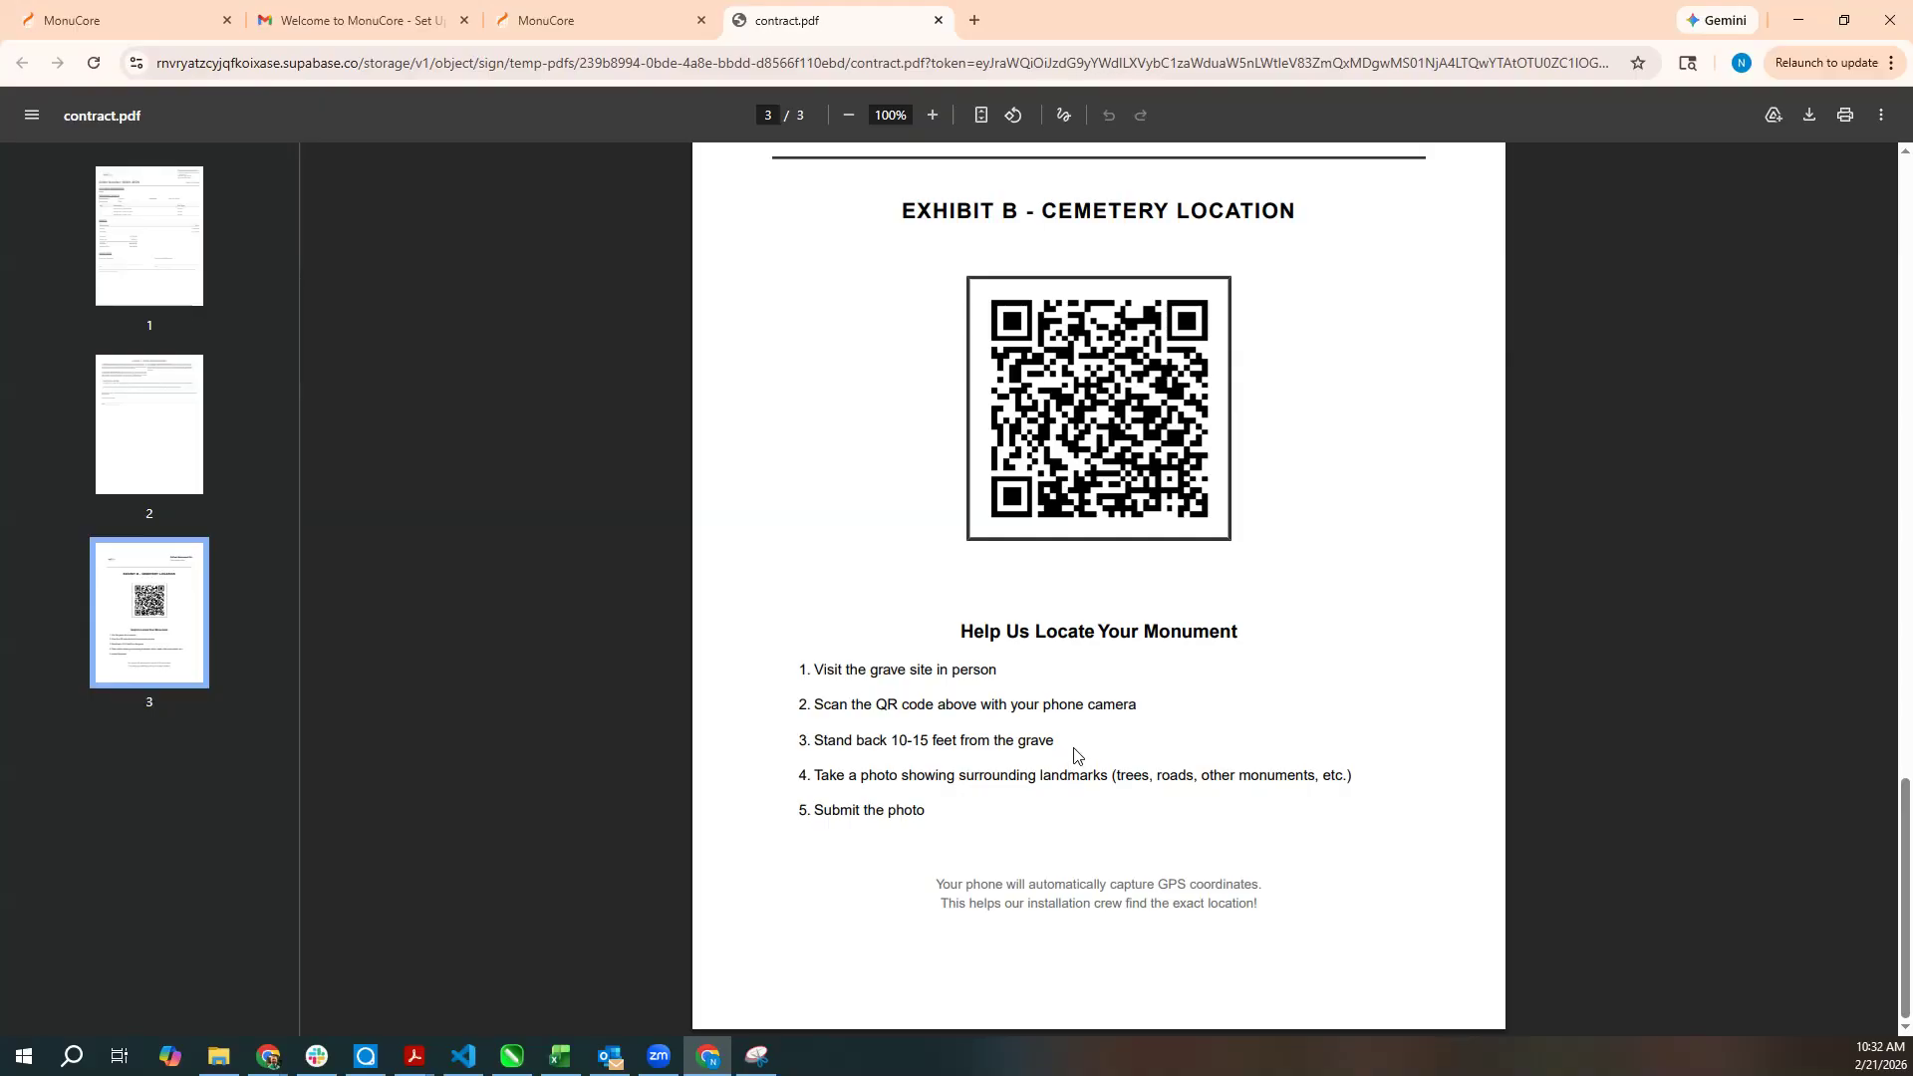
{"action": "scroll", "coordinate": [1077, 757], "scroll_direction": "up", "scroll_amount": 15}
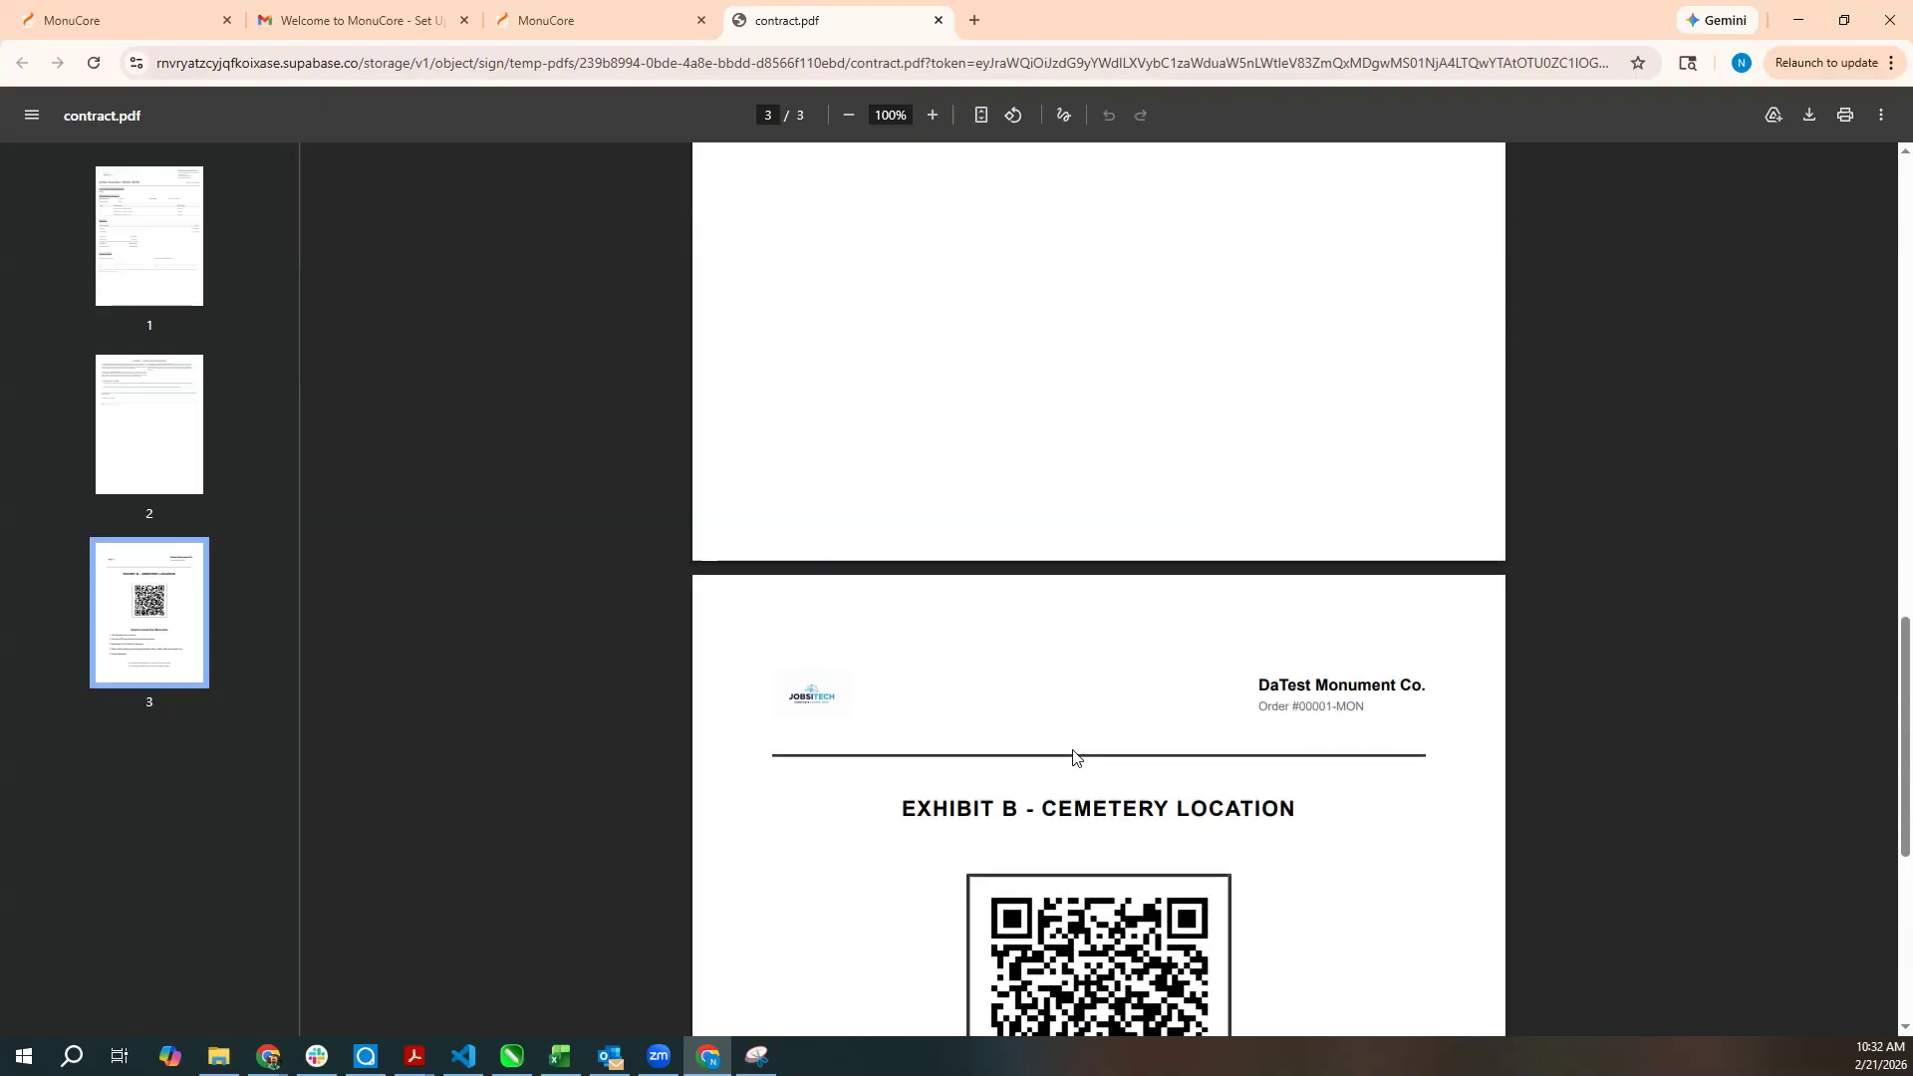
{"action": "scroll", "coordinate": [1084, 757], "scroll_direction": "up", "scroll_amount": 10}
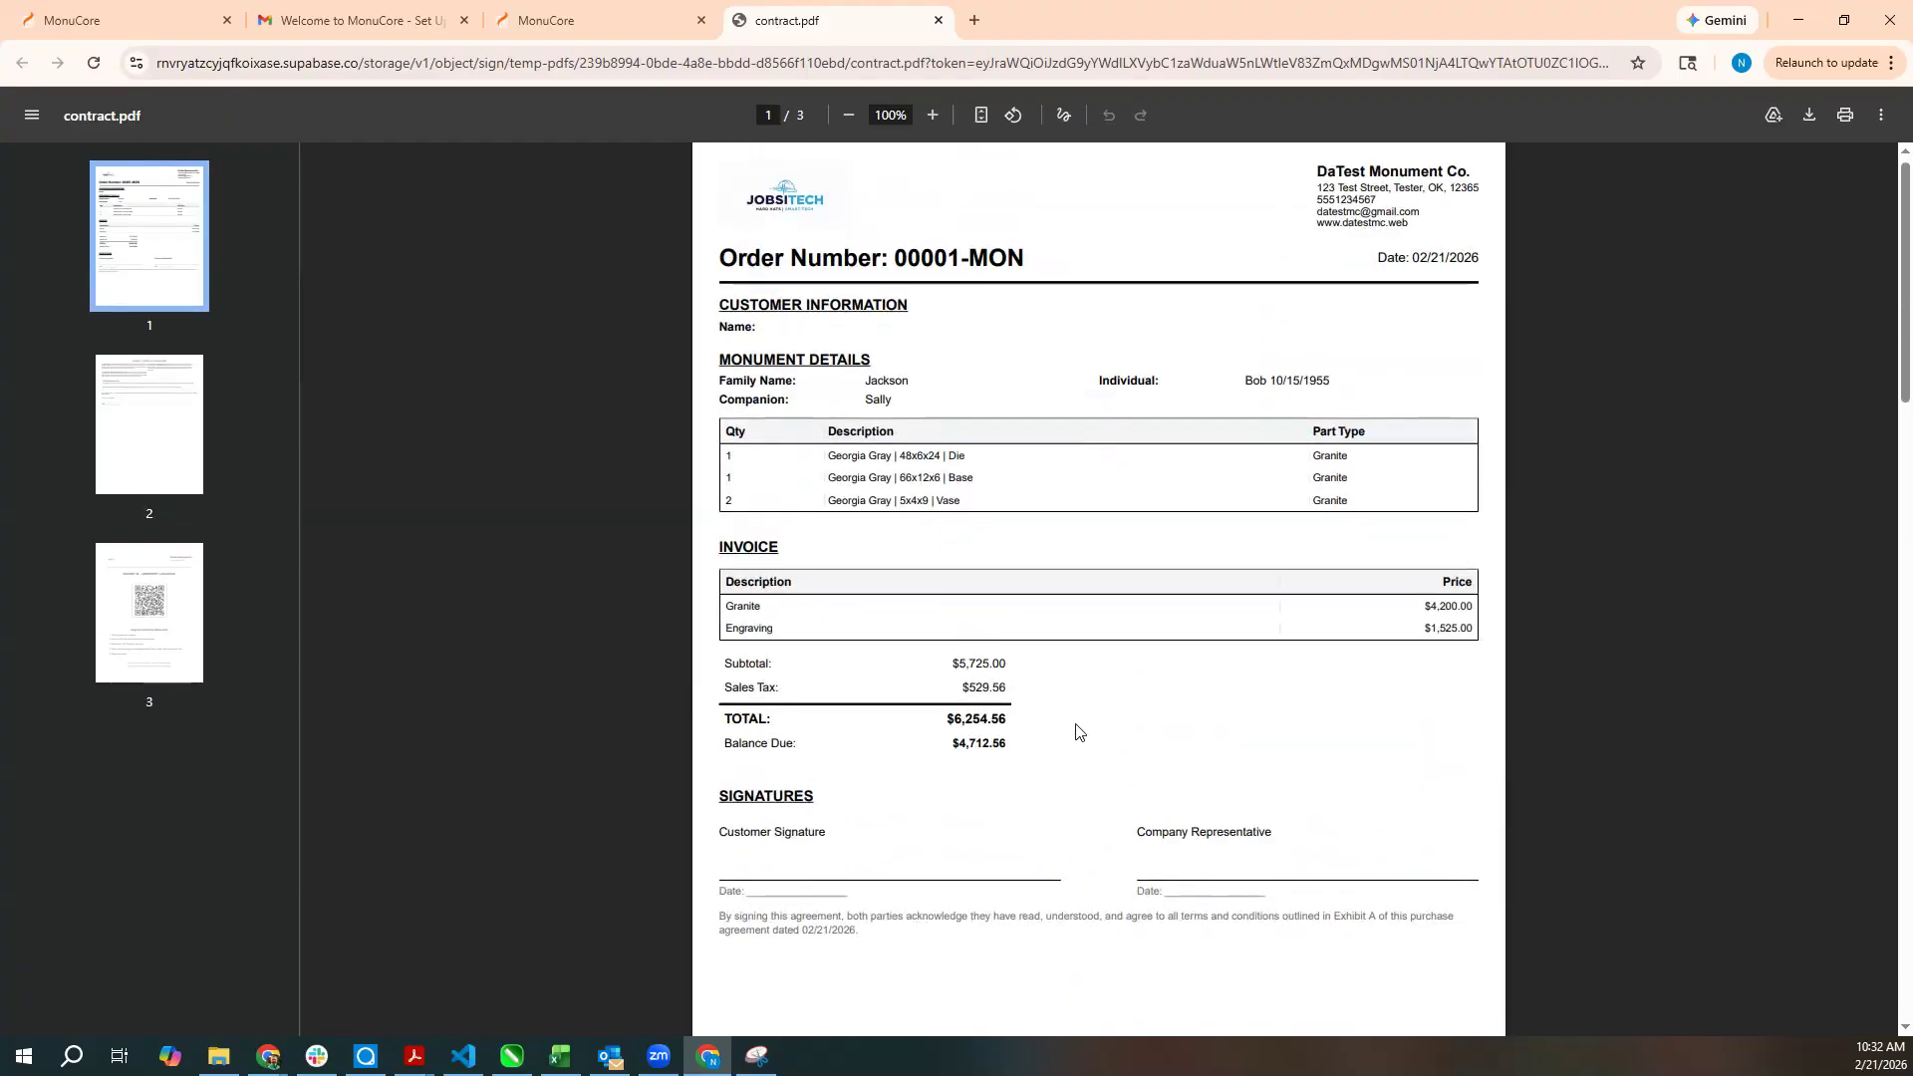
{"action": "scroll", "coordinate": [1052, 742], "scroll_direction": "down", "scroll_amount": 12}
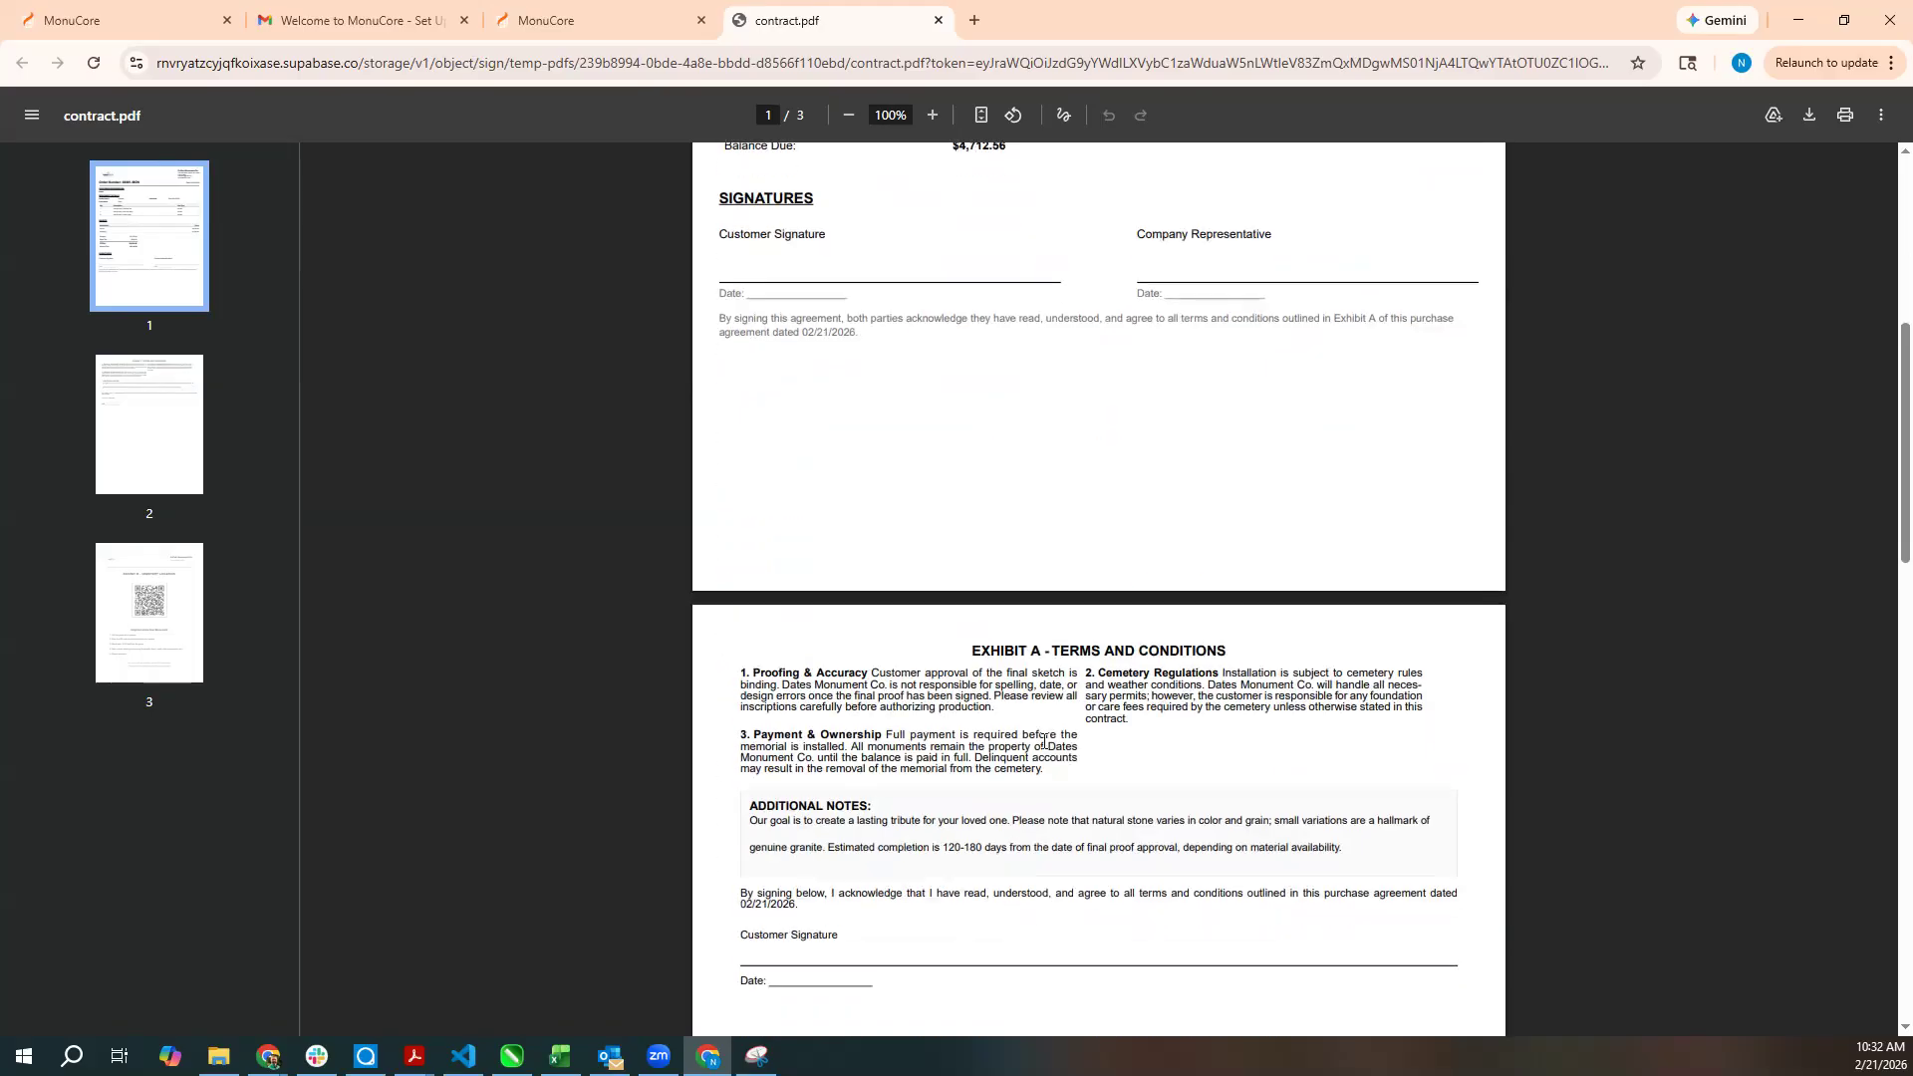
{"action": "scroll", "coordinate": [1044, 754], "scroll_direction": "down", "scroll_amount": 8}
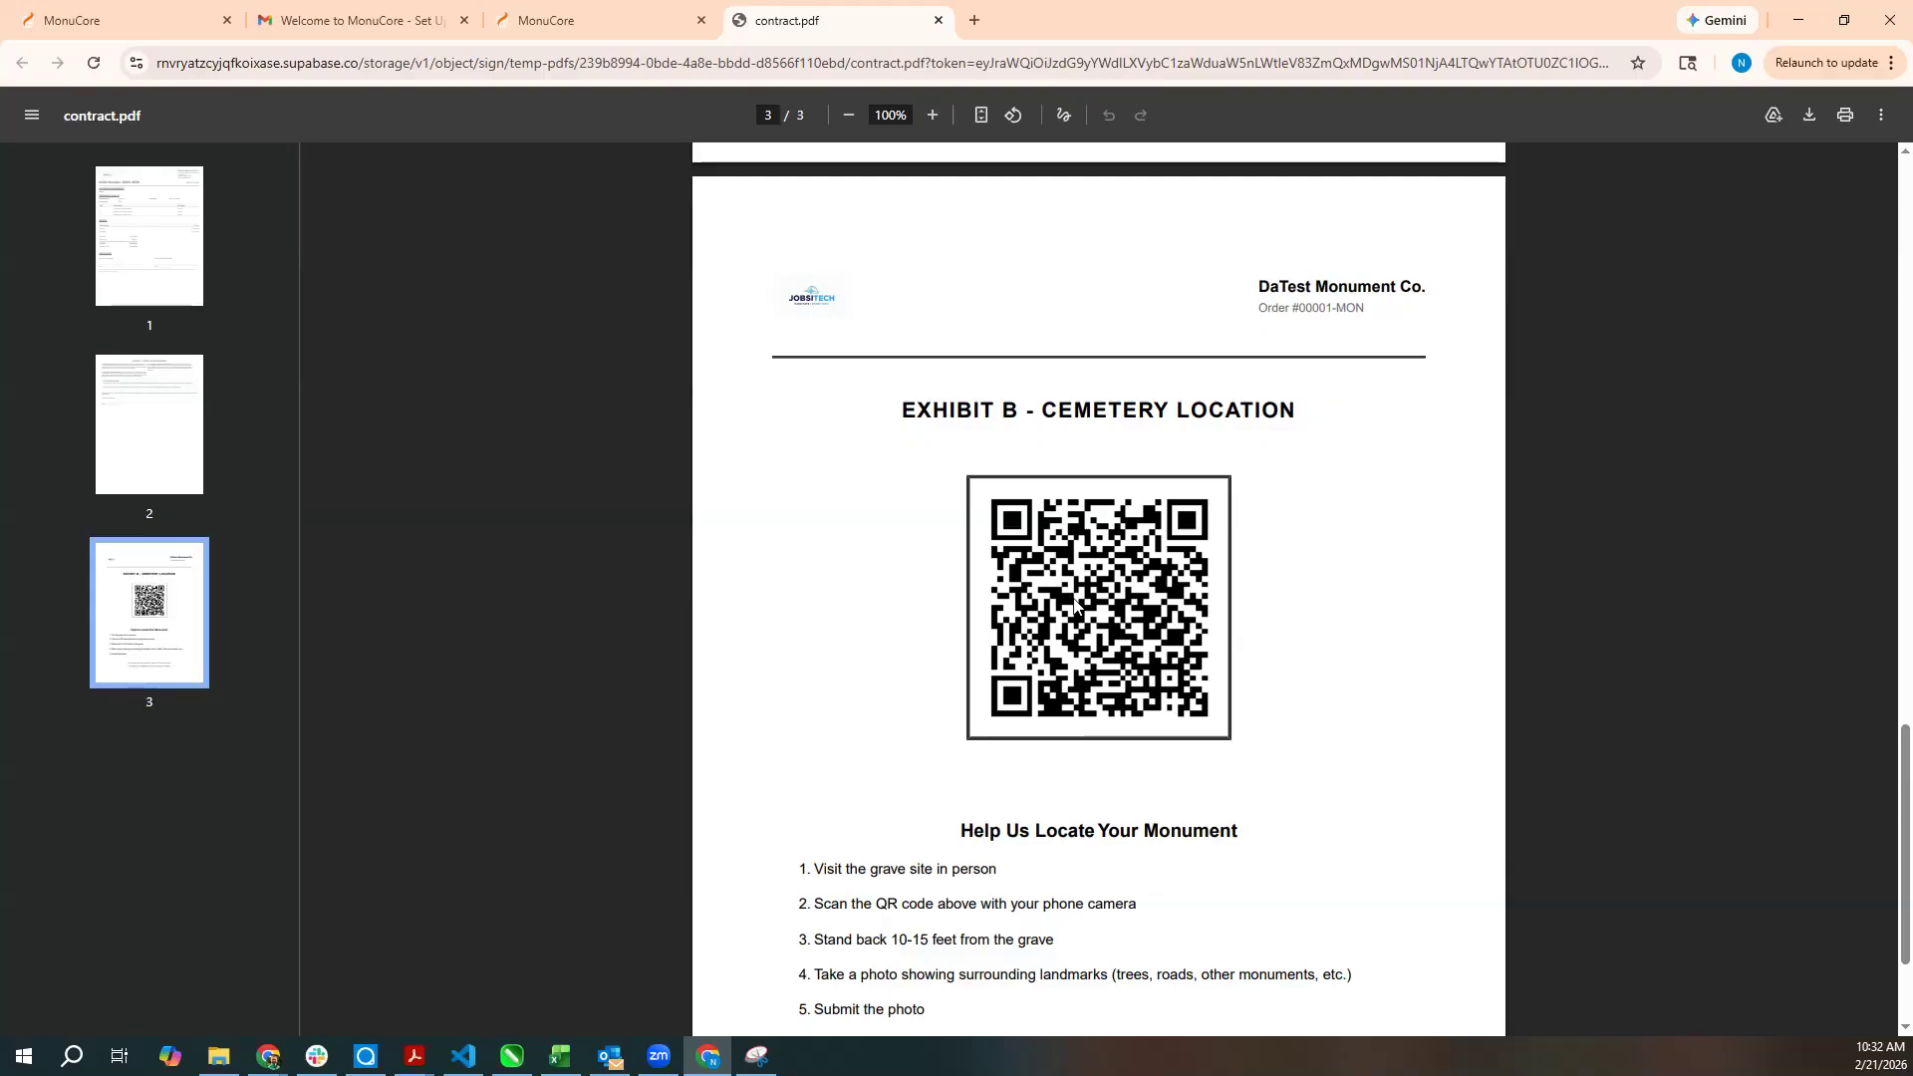
{"action": "key", "text": "ctrl+w"}
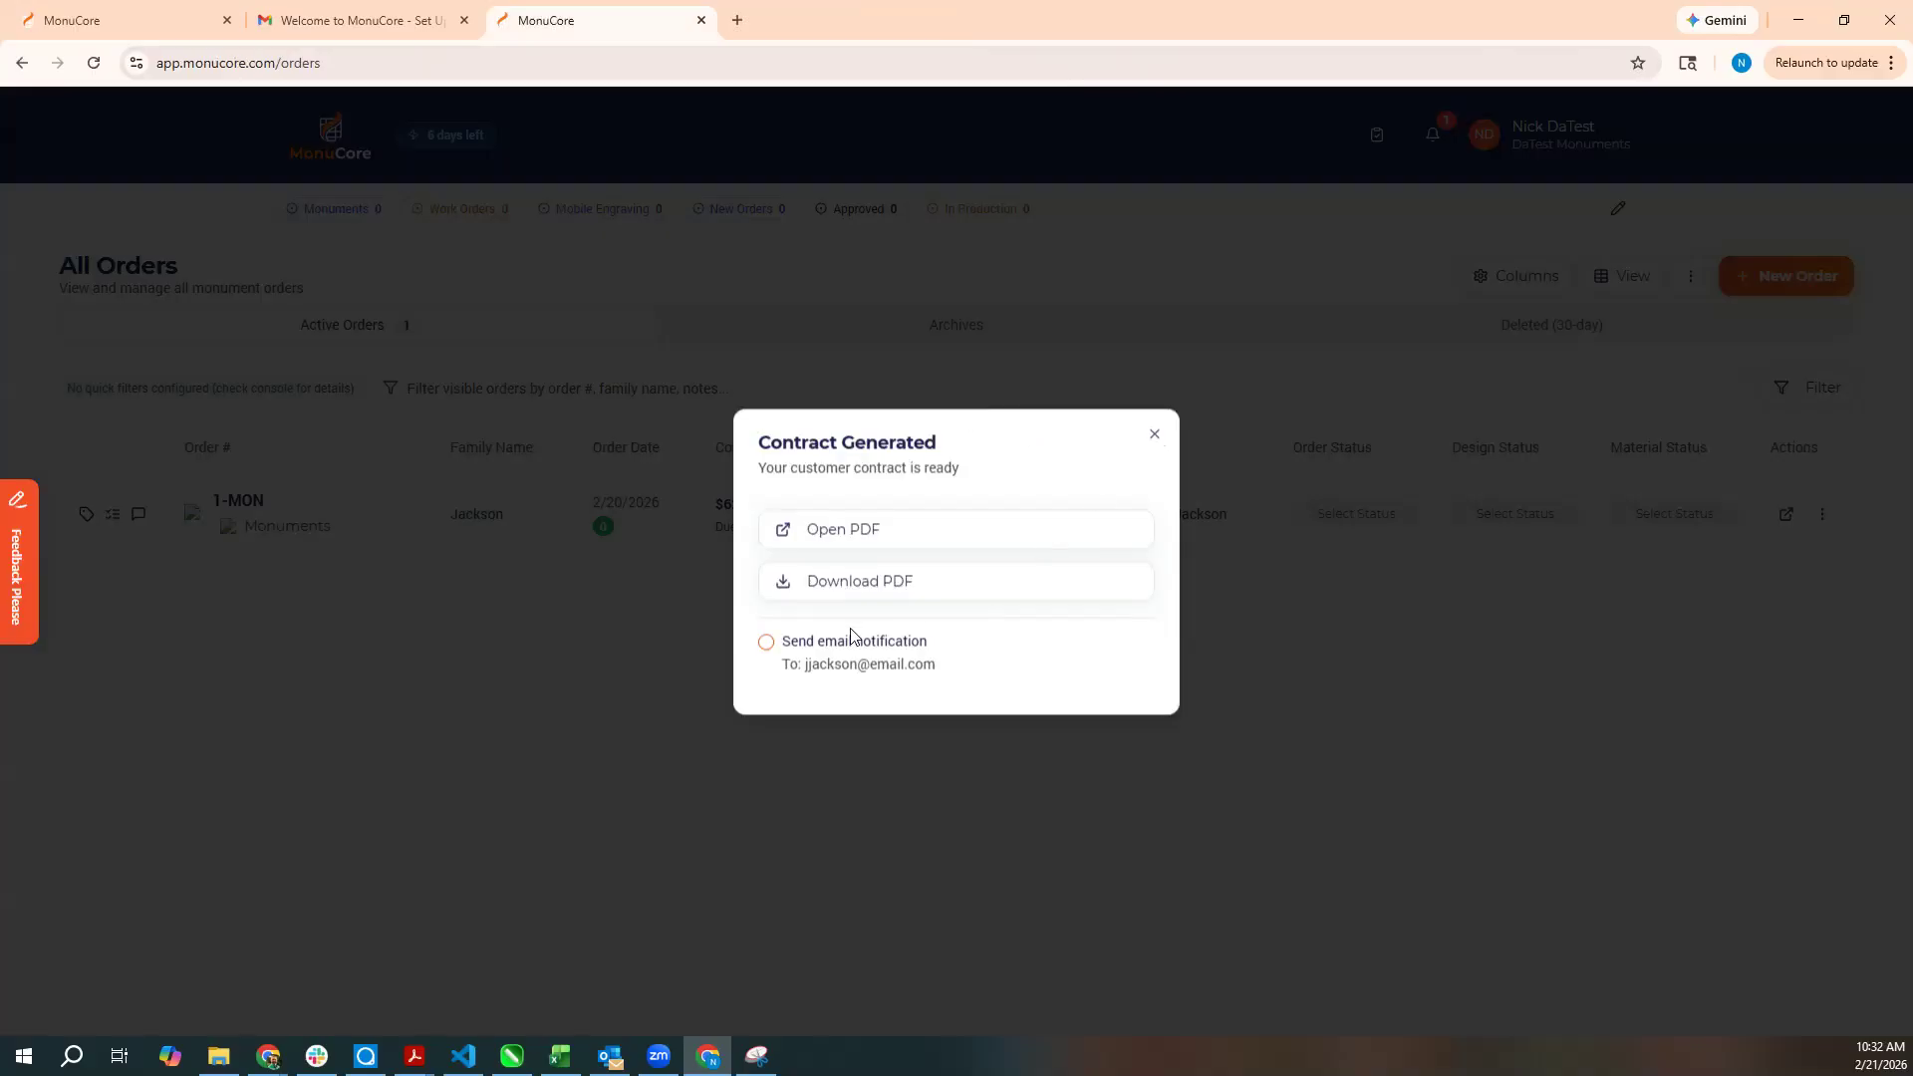
{"action": "left_click", "coordinate": [1155, 438]}
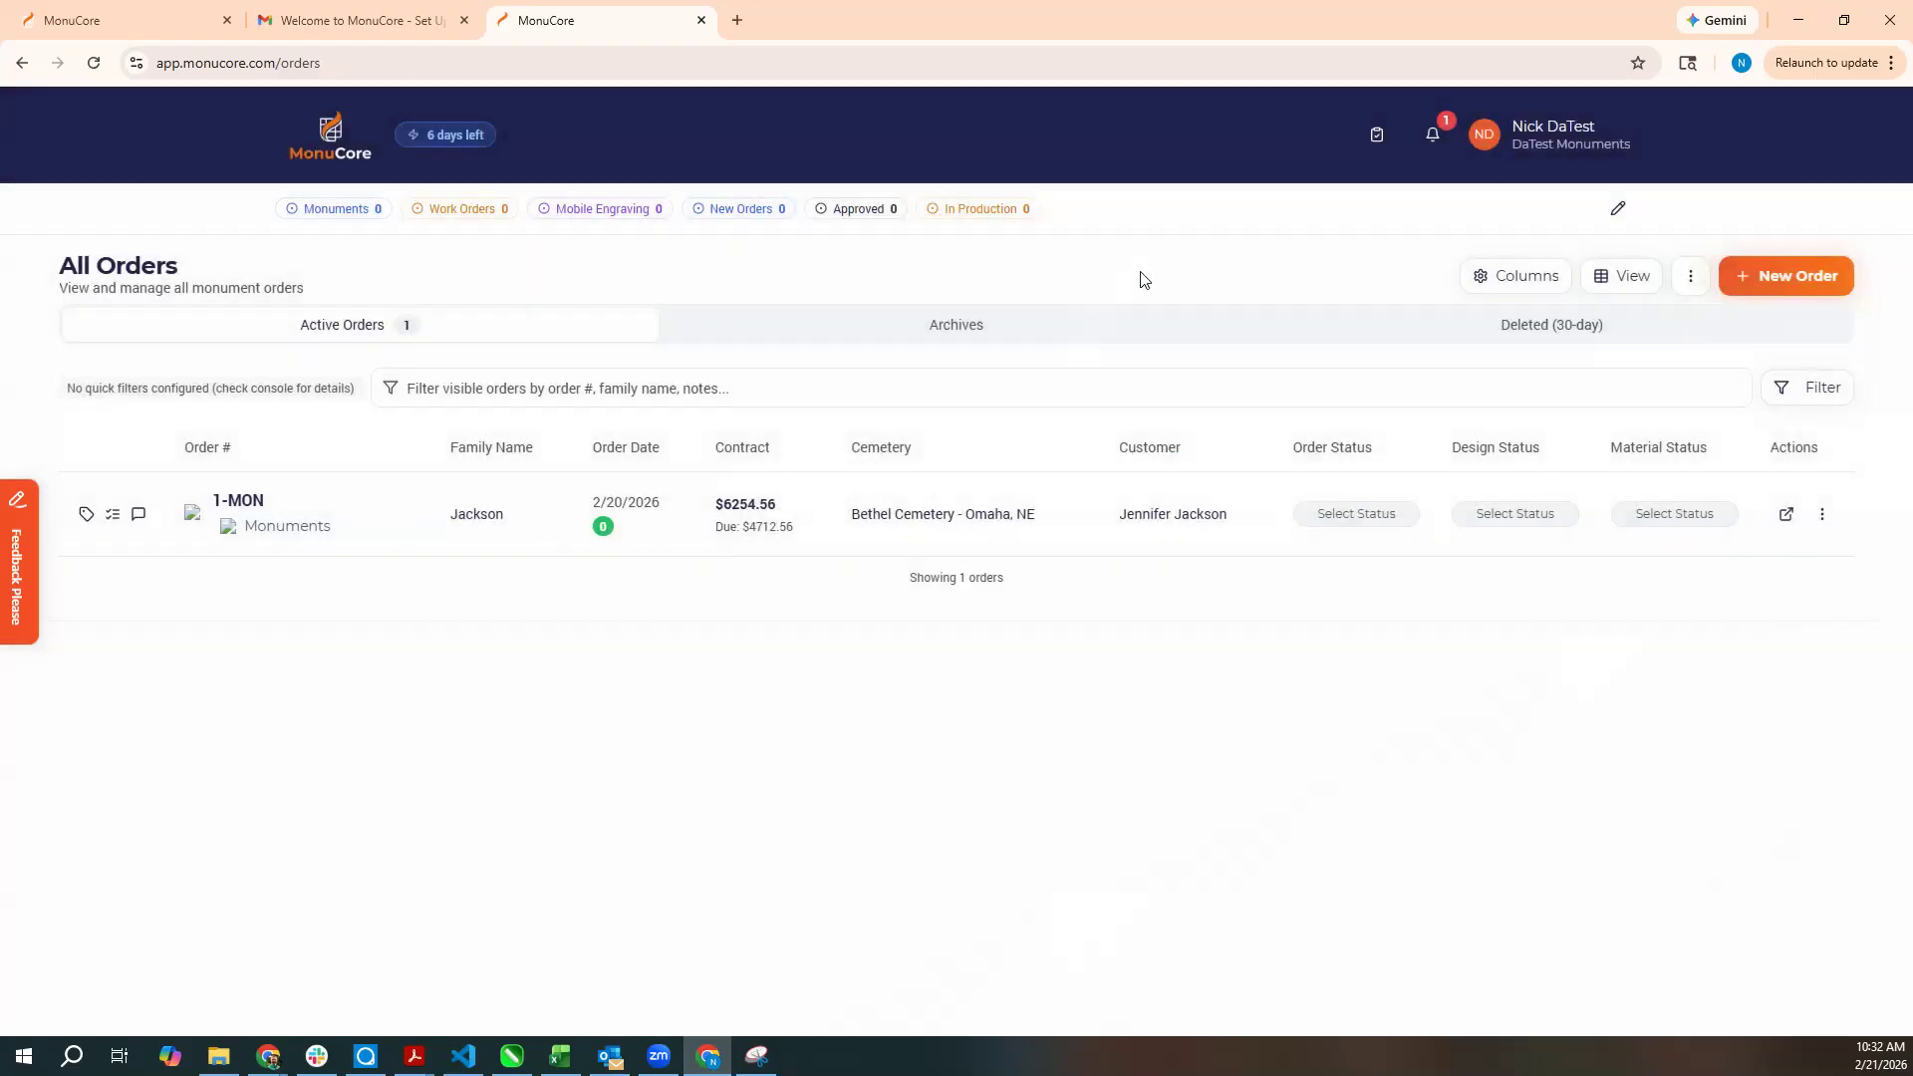
Copy the Monuments order's customer portal link, including its access token, and open it in a new browser tab.
{"action": "left_click", "coordinate": [1785, 515]}
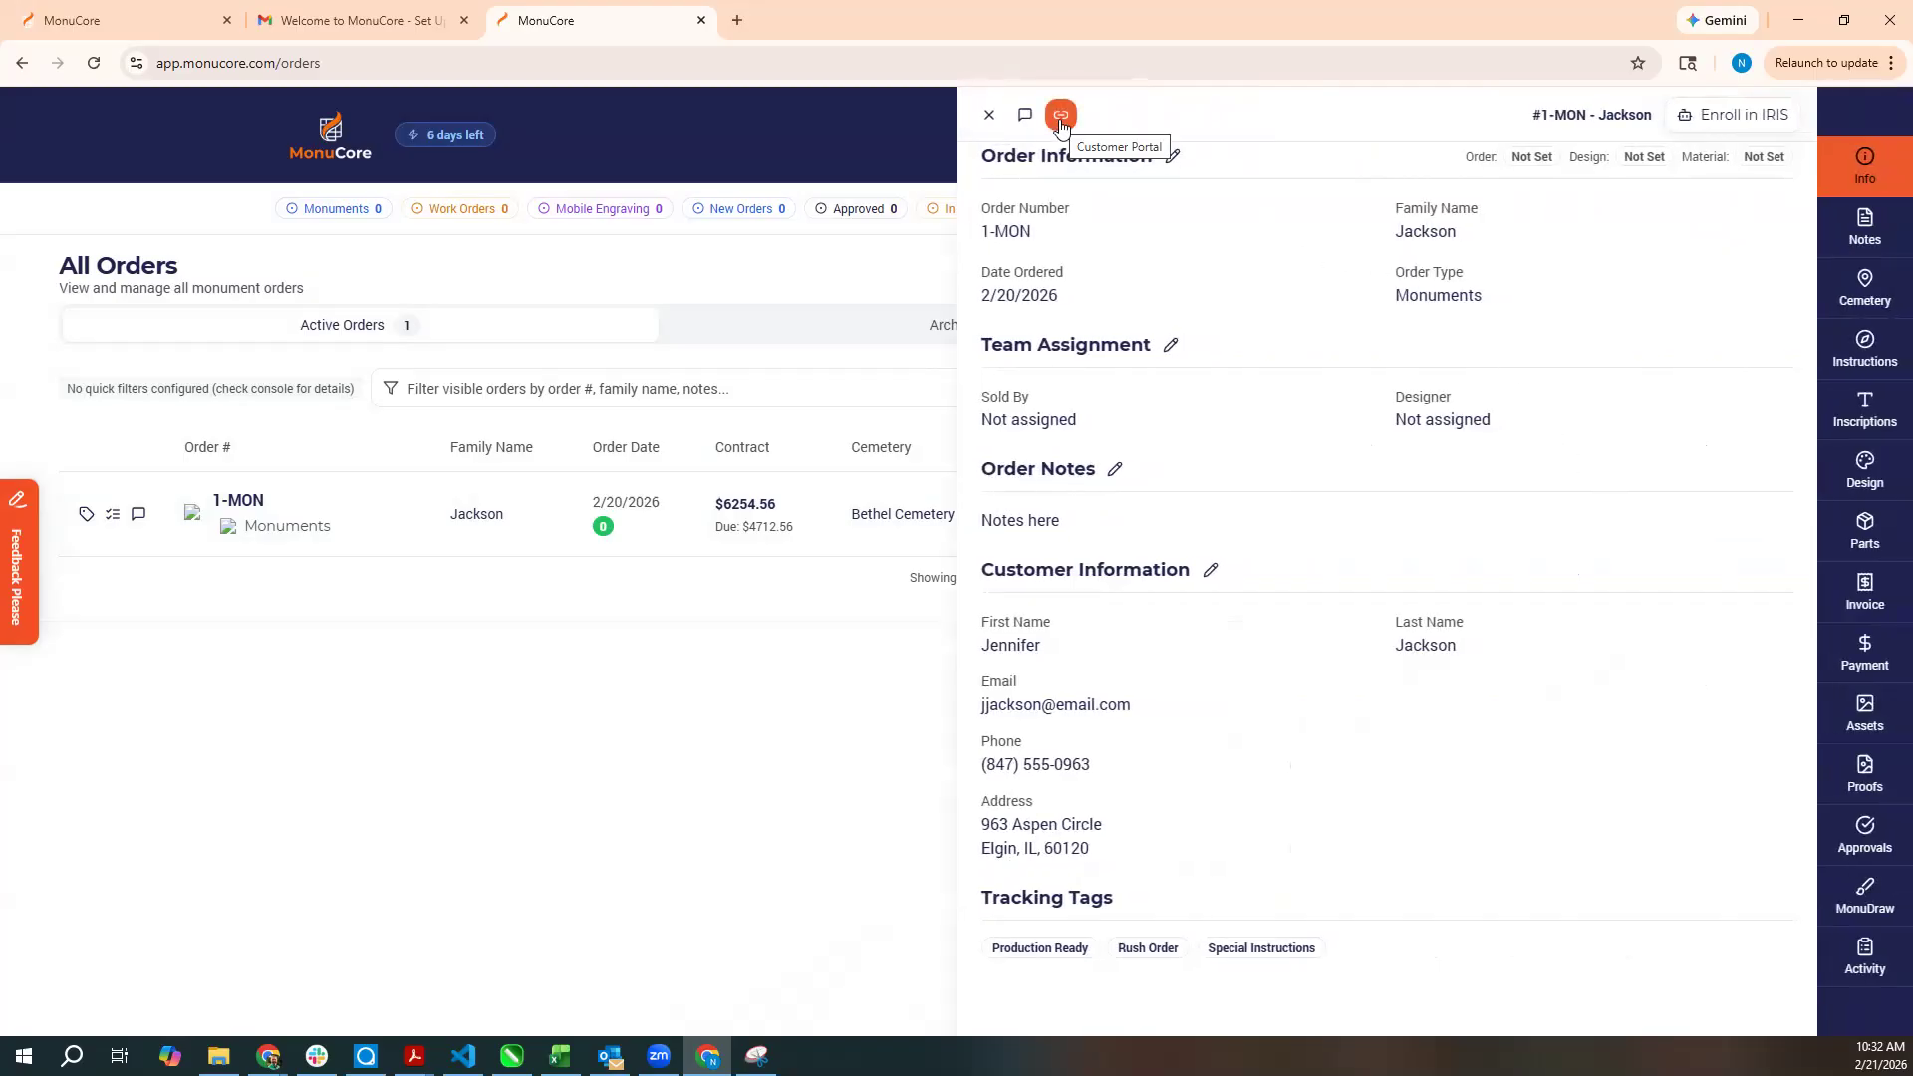
{"action": "left_click", "coordinate": [1061, 118]}
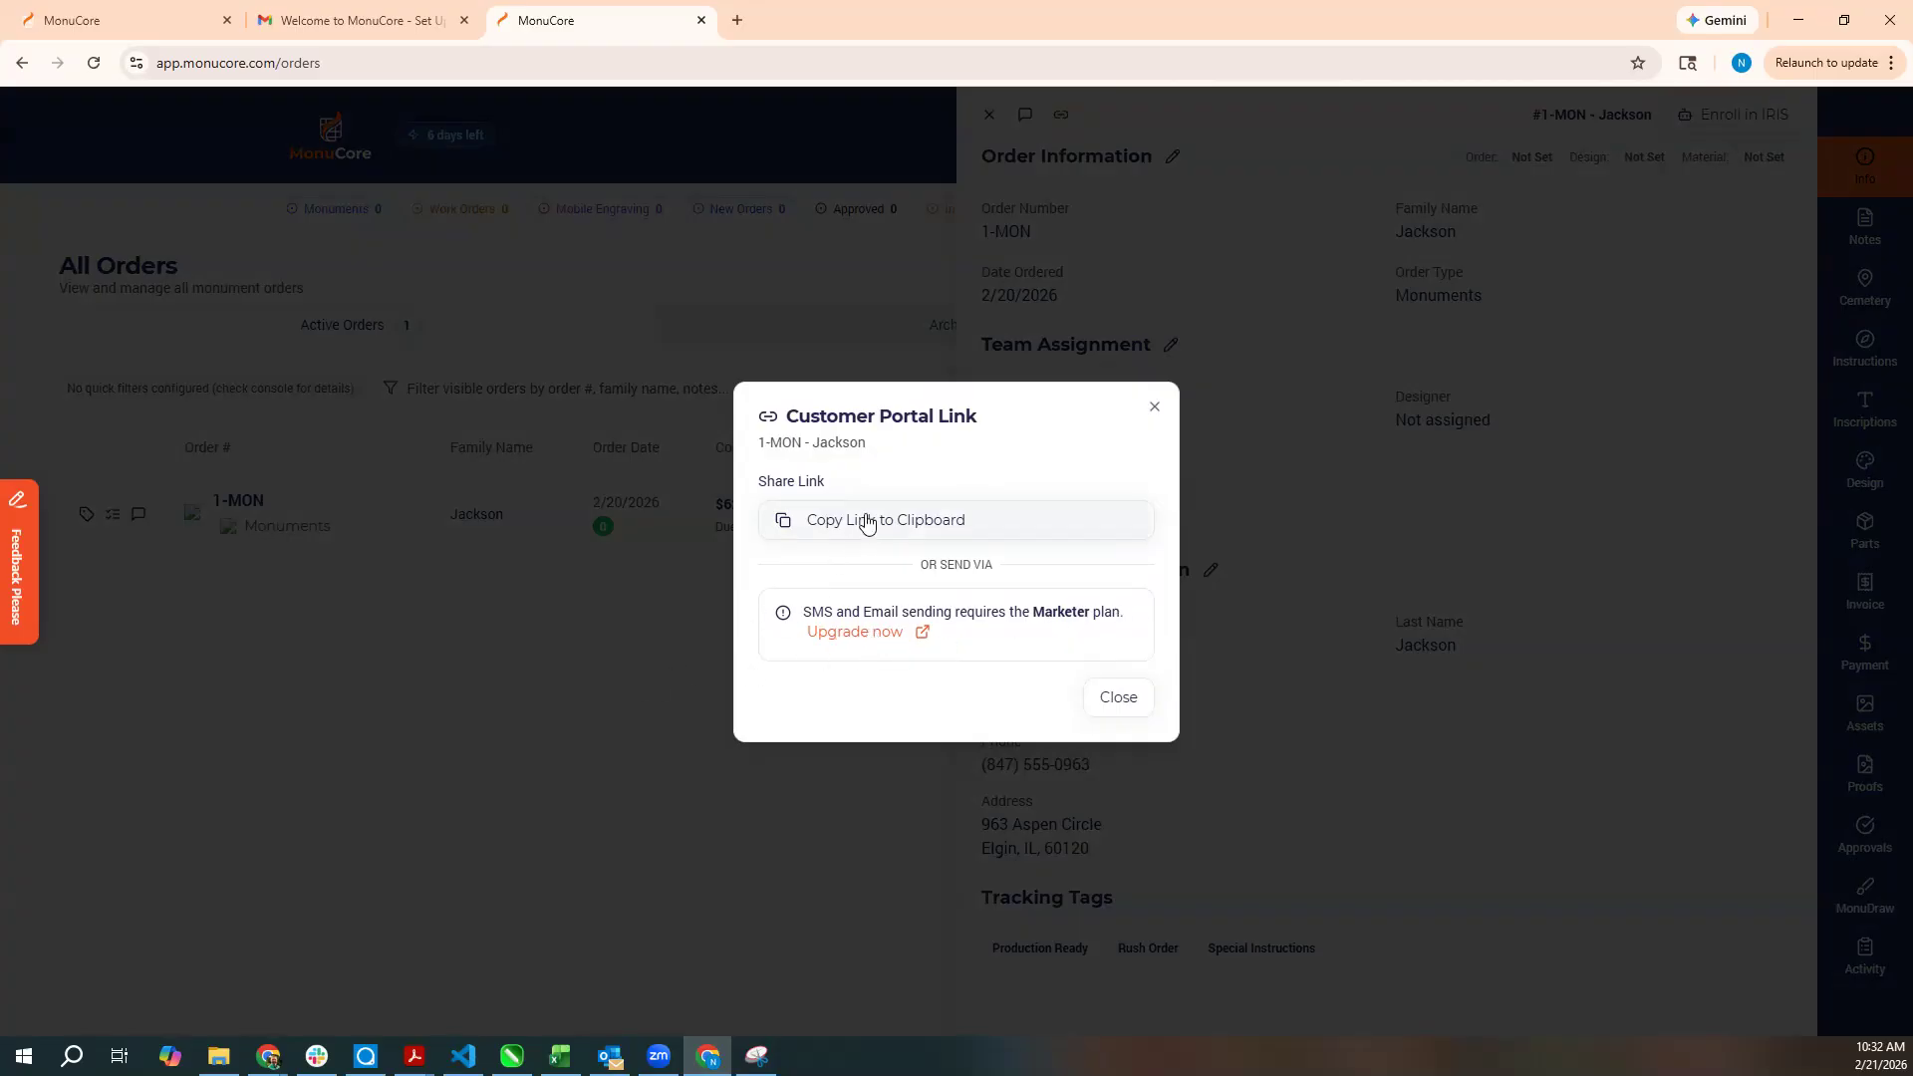
{"action": "left_click", "coordinate": [903, 535]}
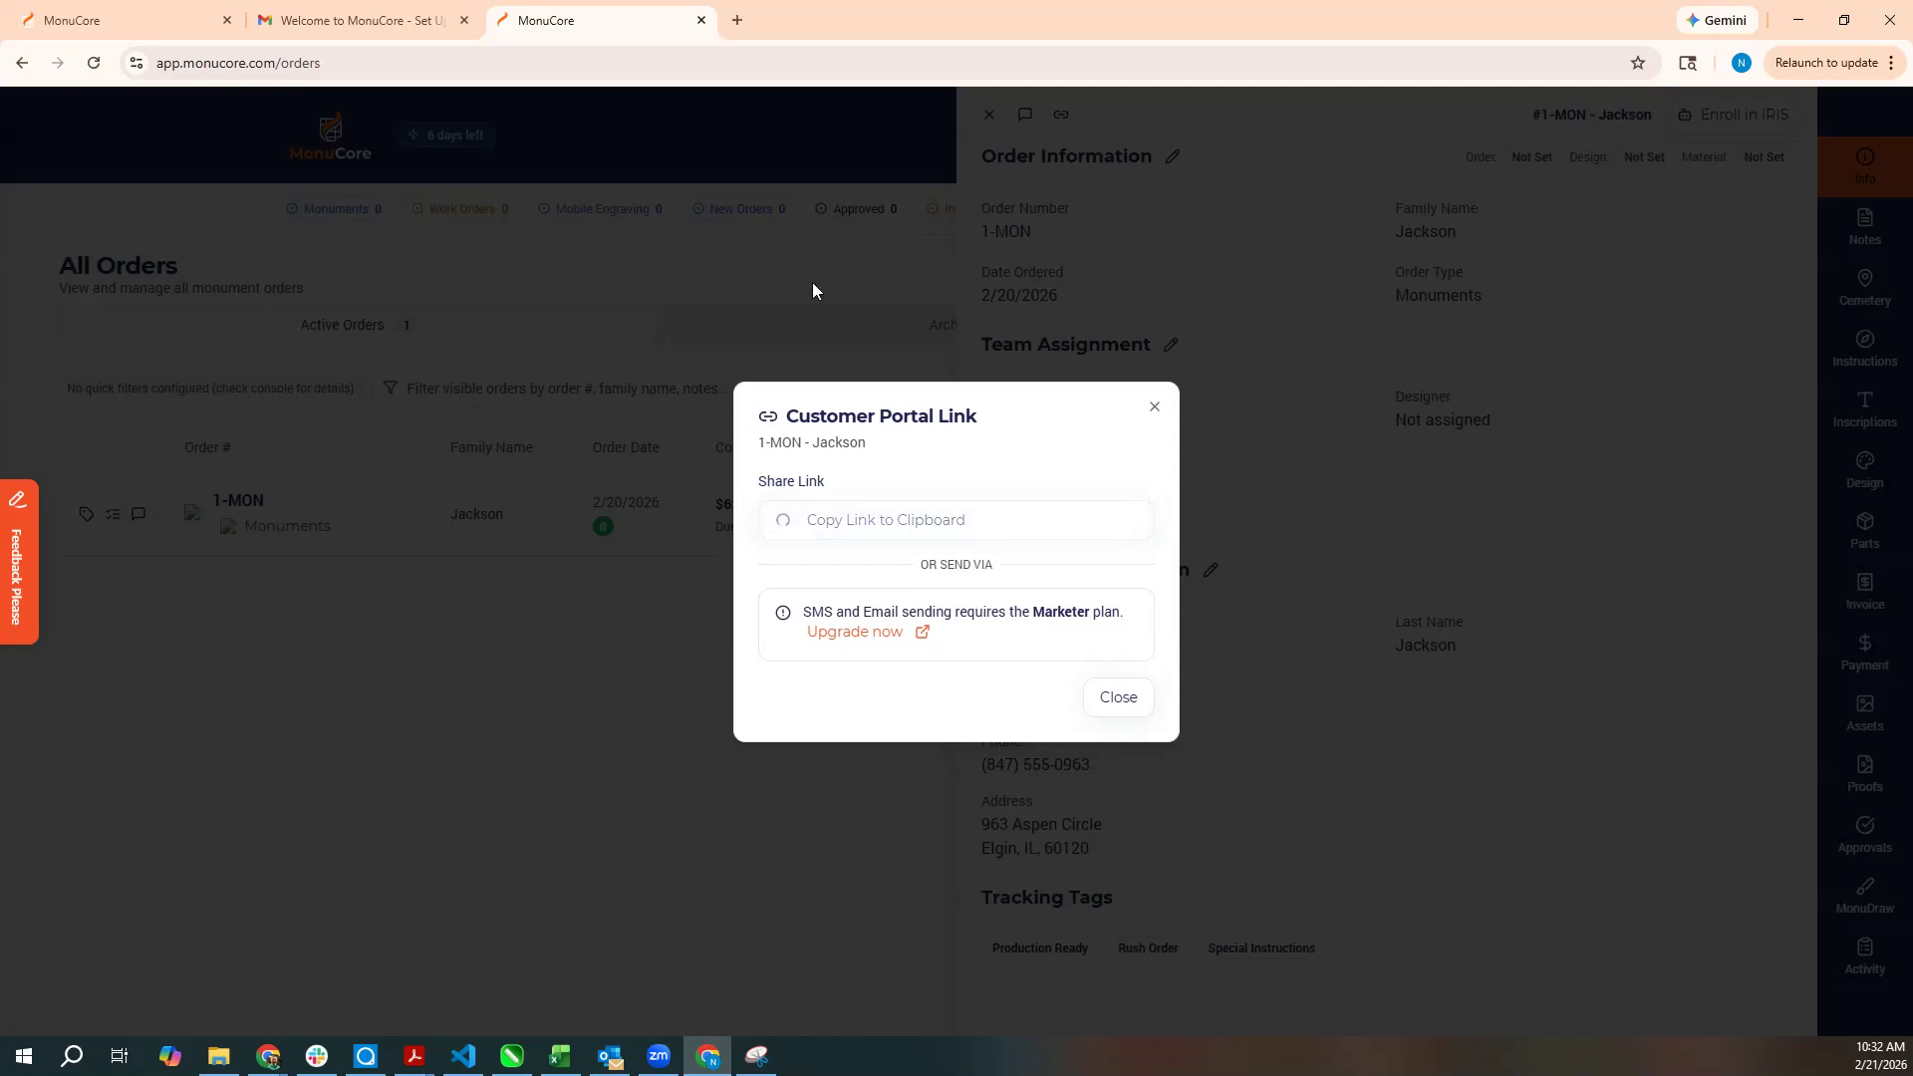
{"action": "left_click", "coordinate": [738, 22]}
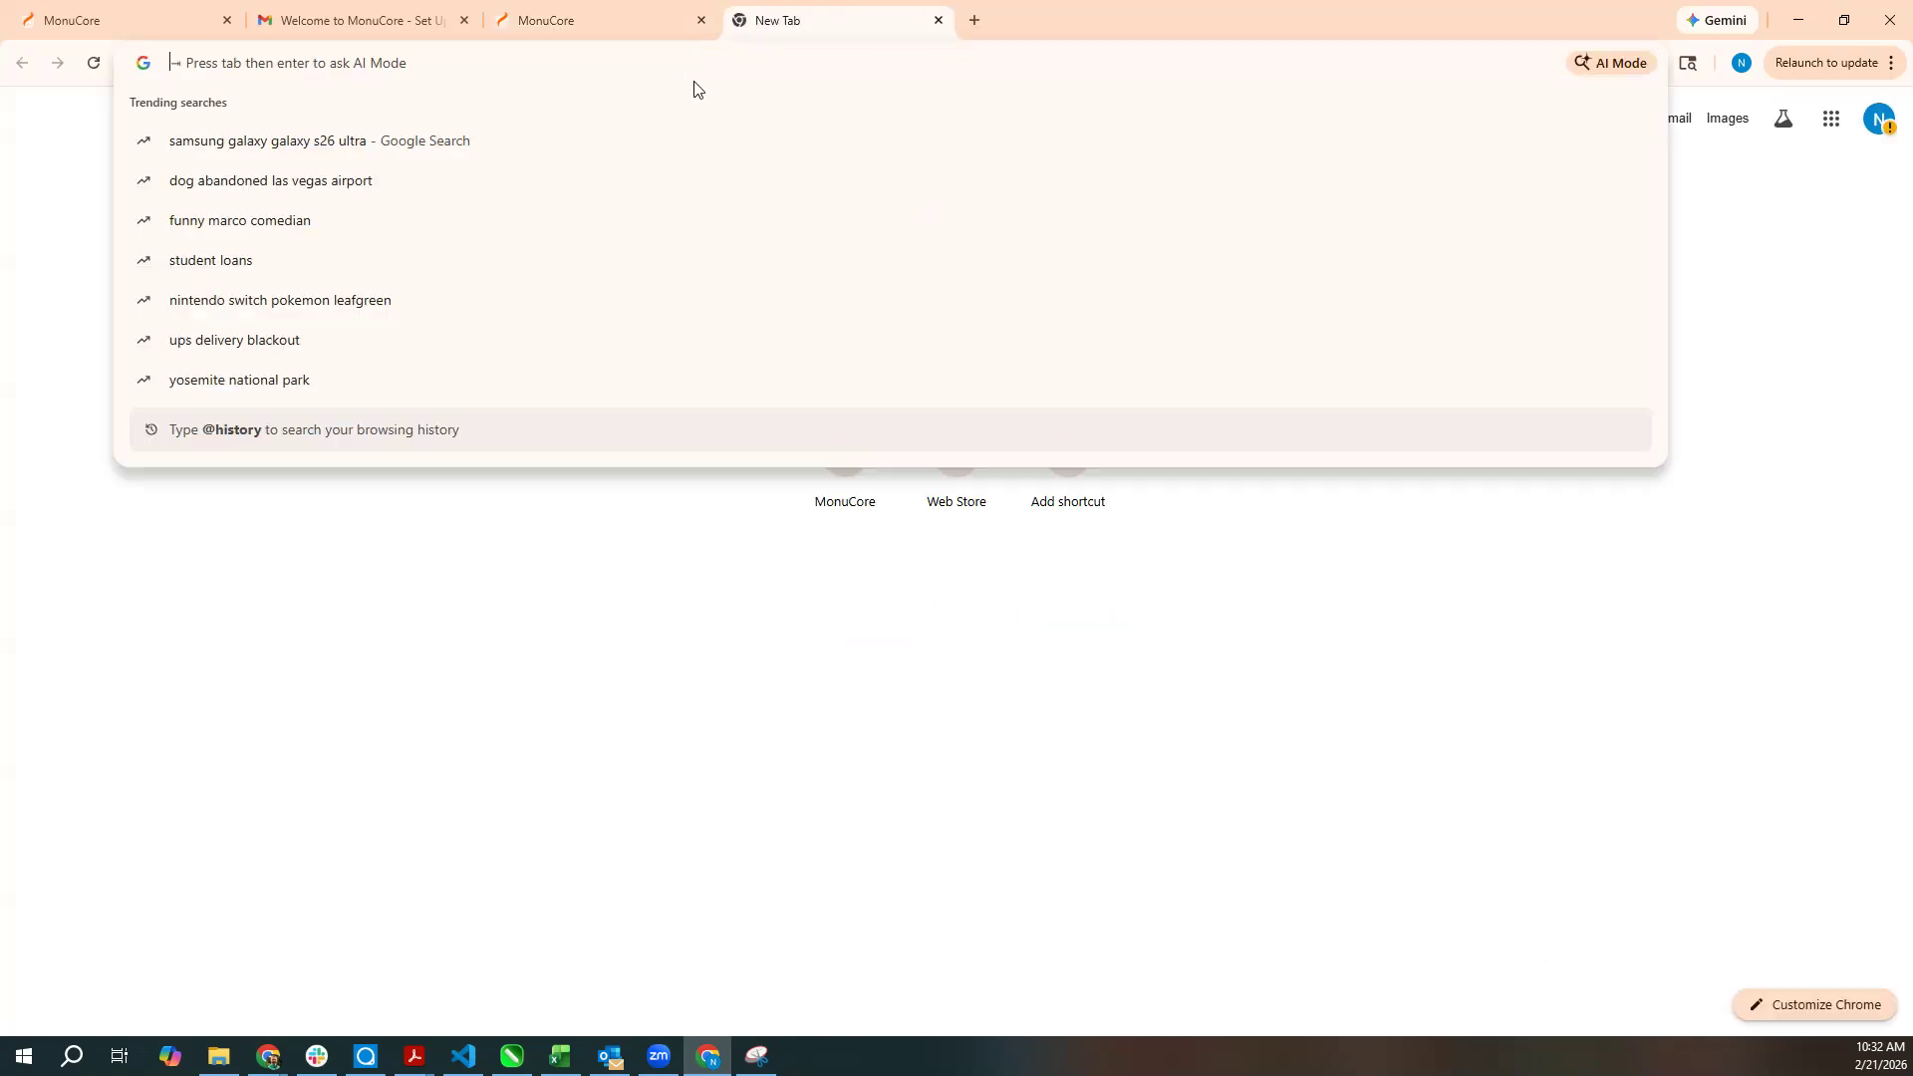
{"action": "key", "text": "ctrl+v"}
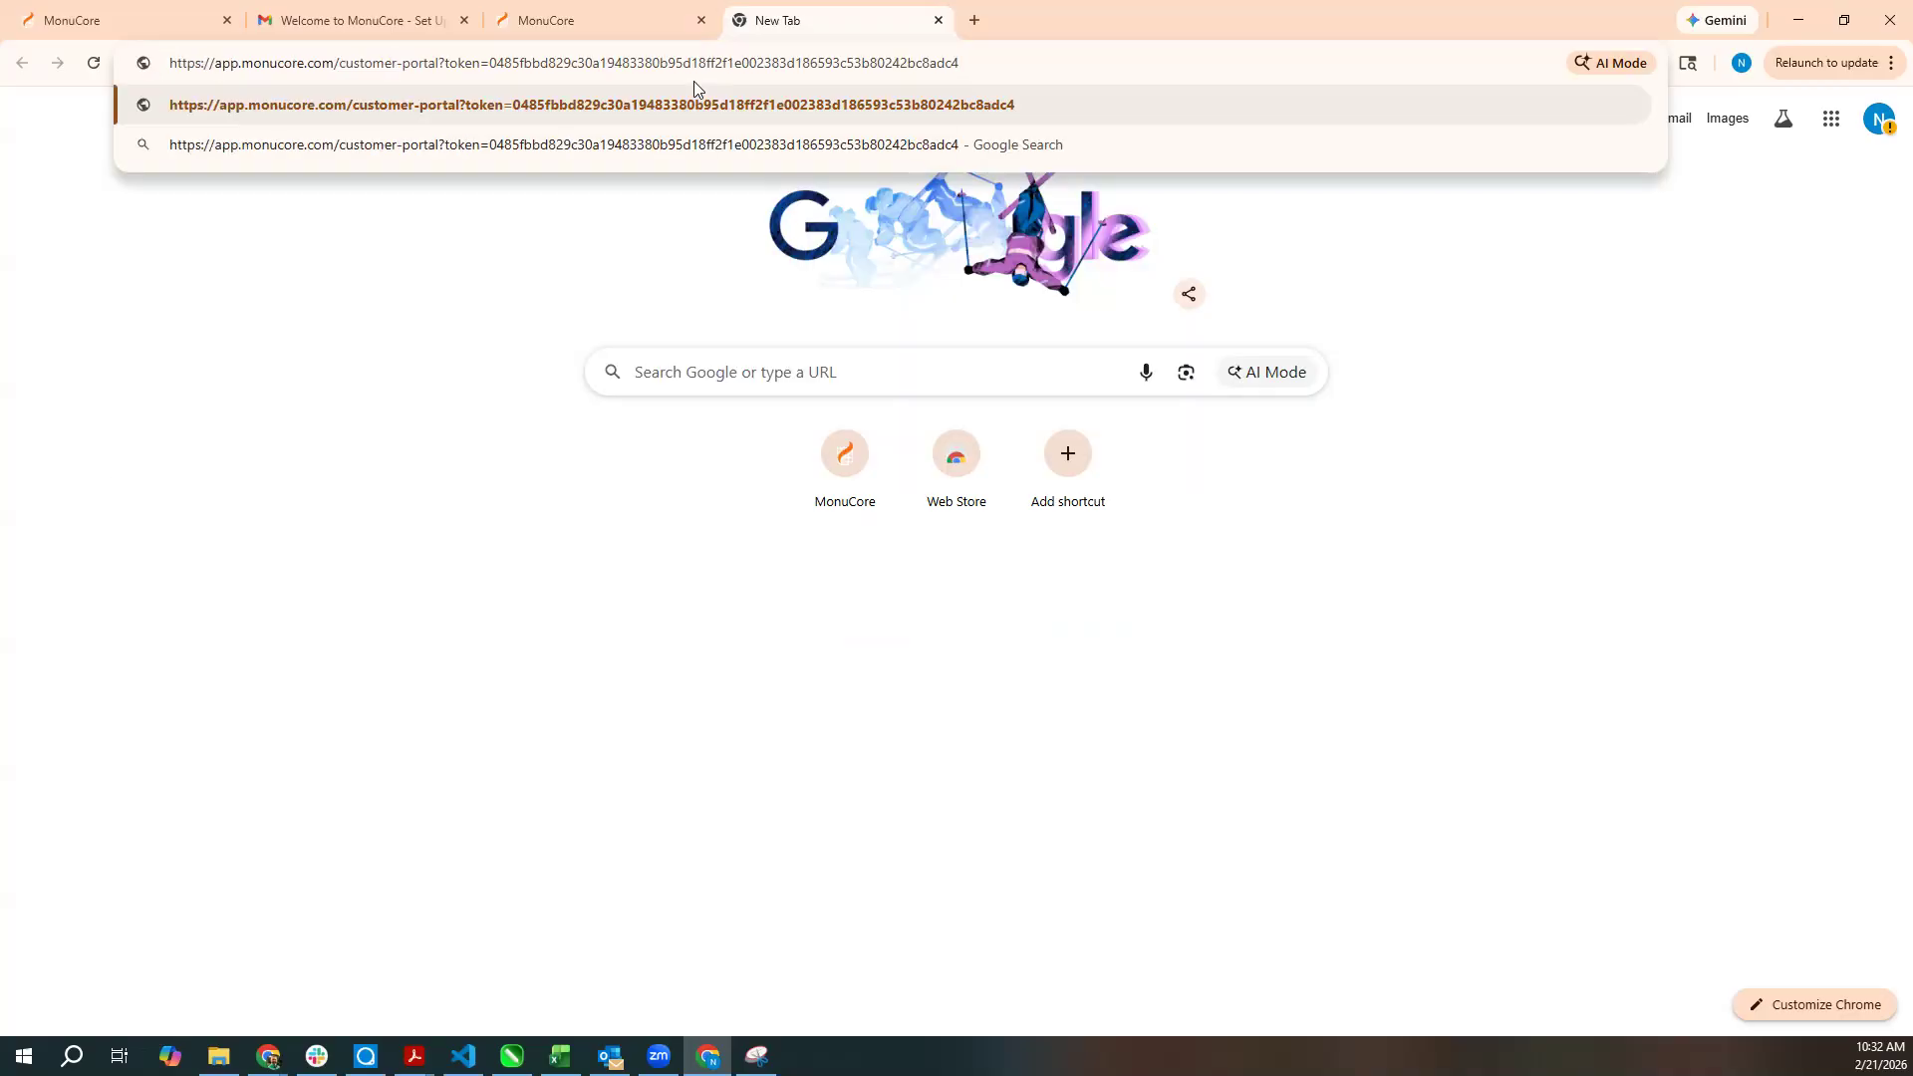
{"action": "key", "text": "Return"}
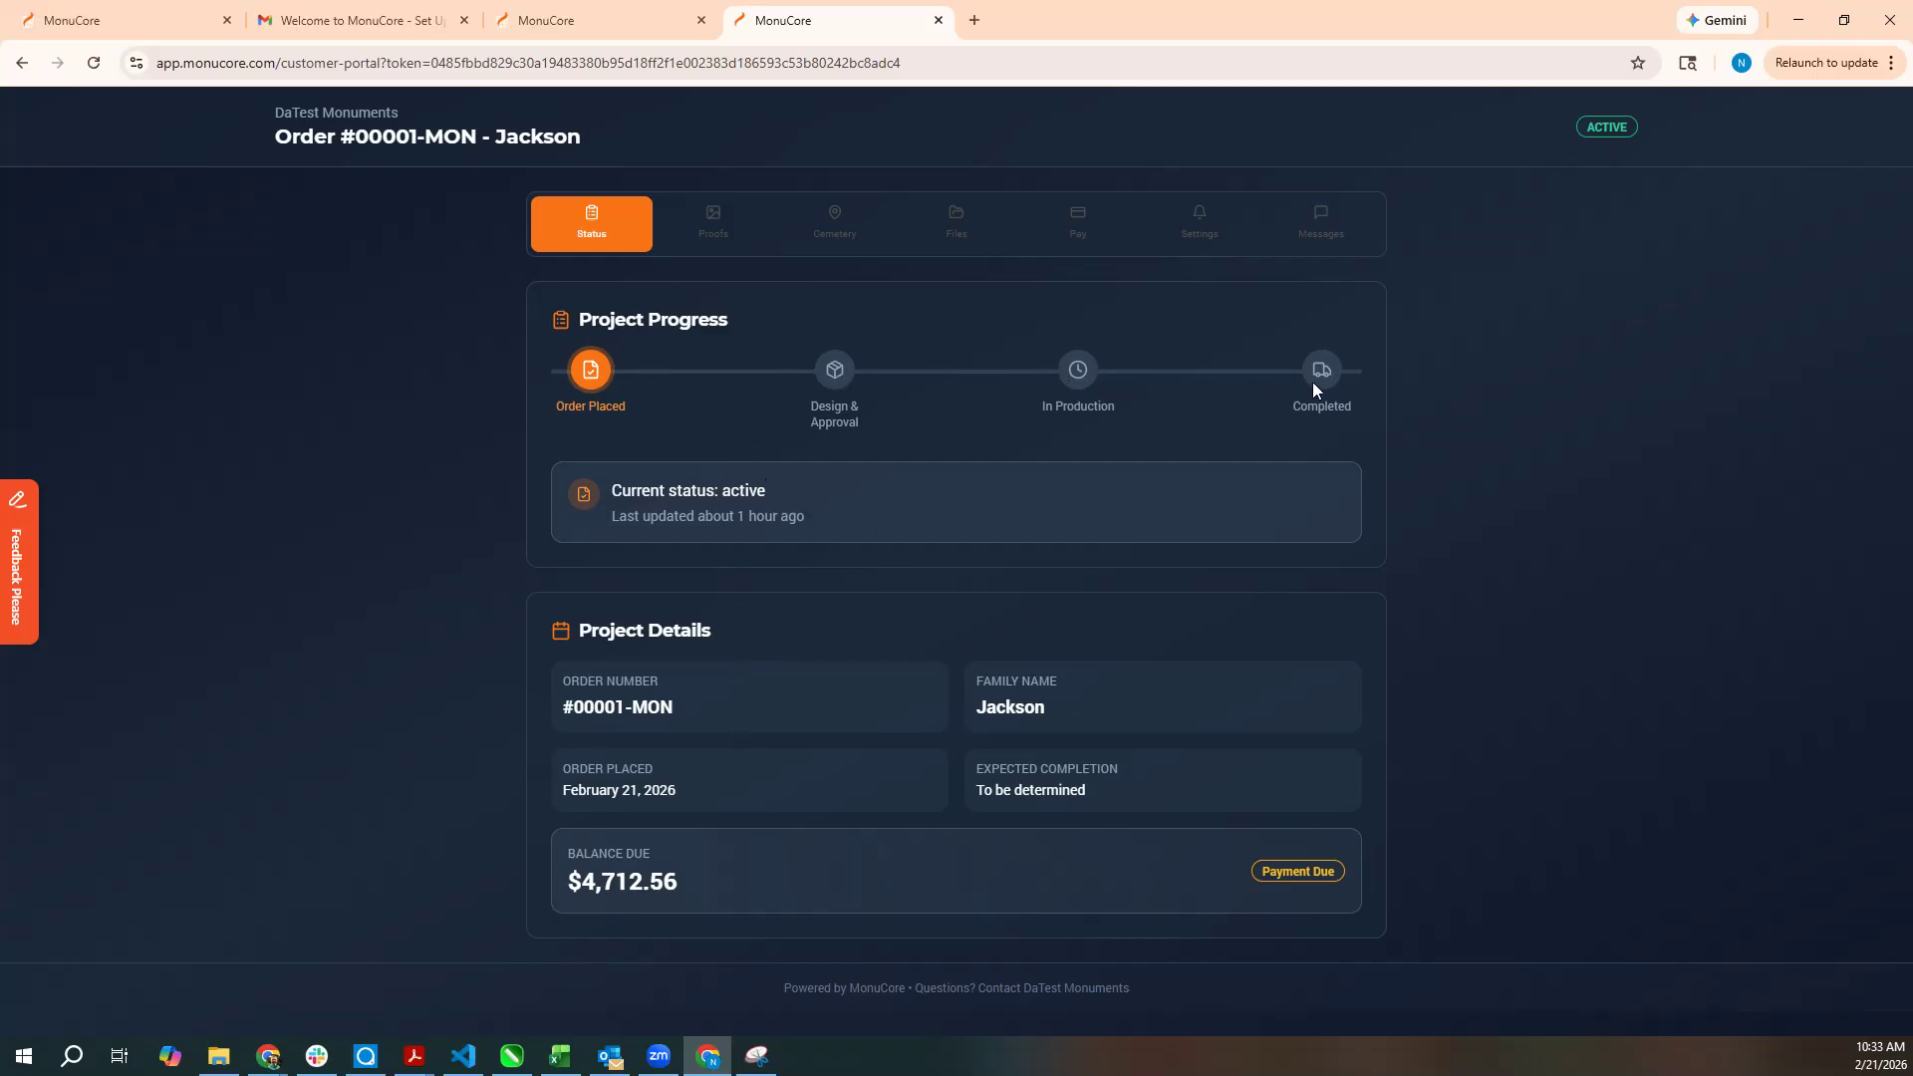
Look through the customer portal's design proofs, cemetery location options, order files and payment summary.
{"action": "left_click", "coordinate": [713, 227]}
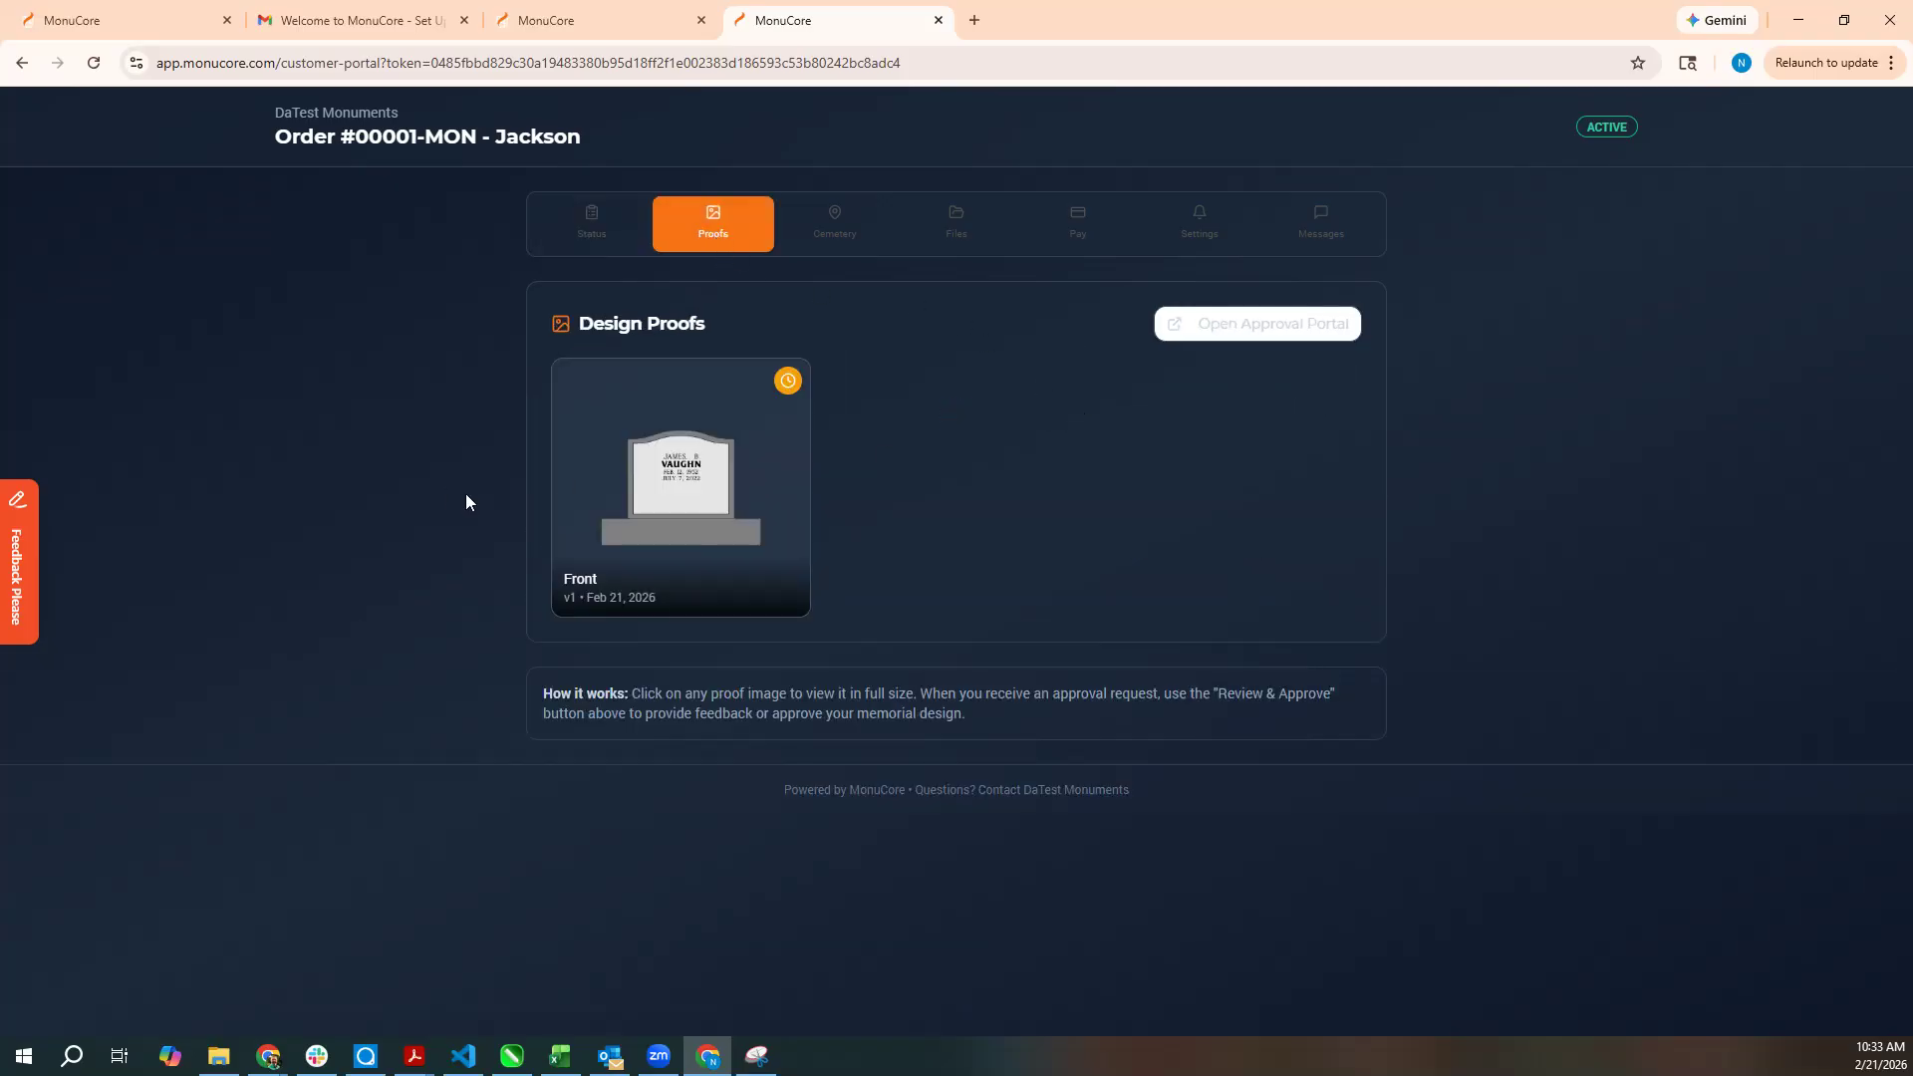
{"action": "left_click", "coordinate": [827, 229]}
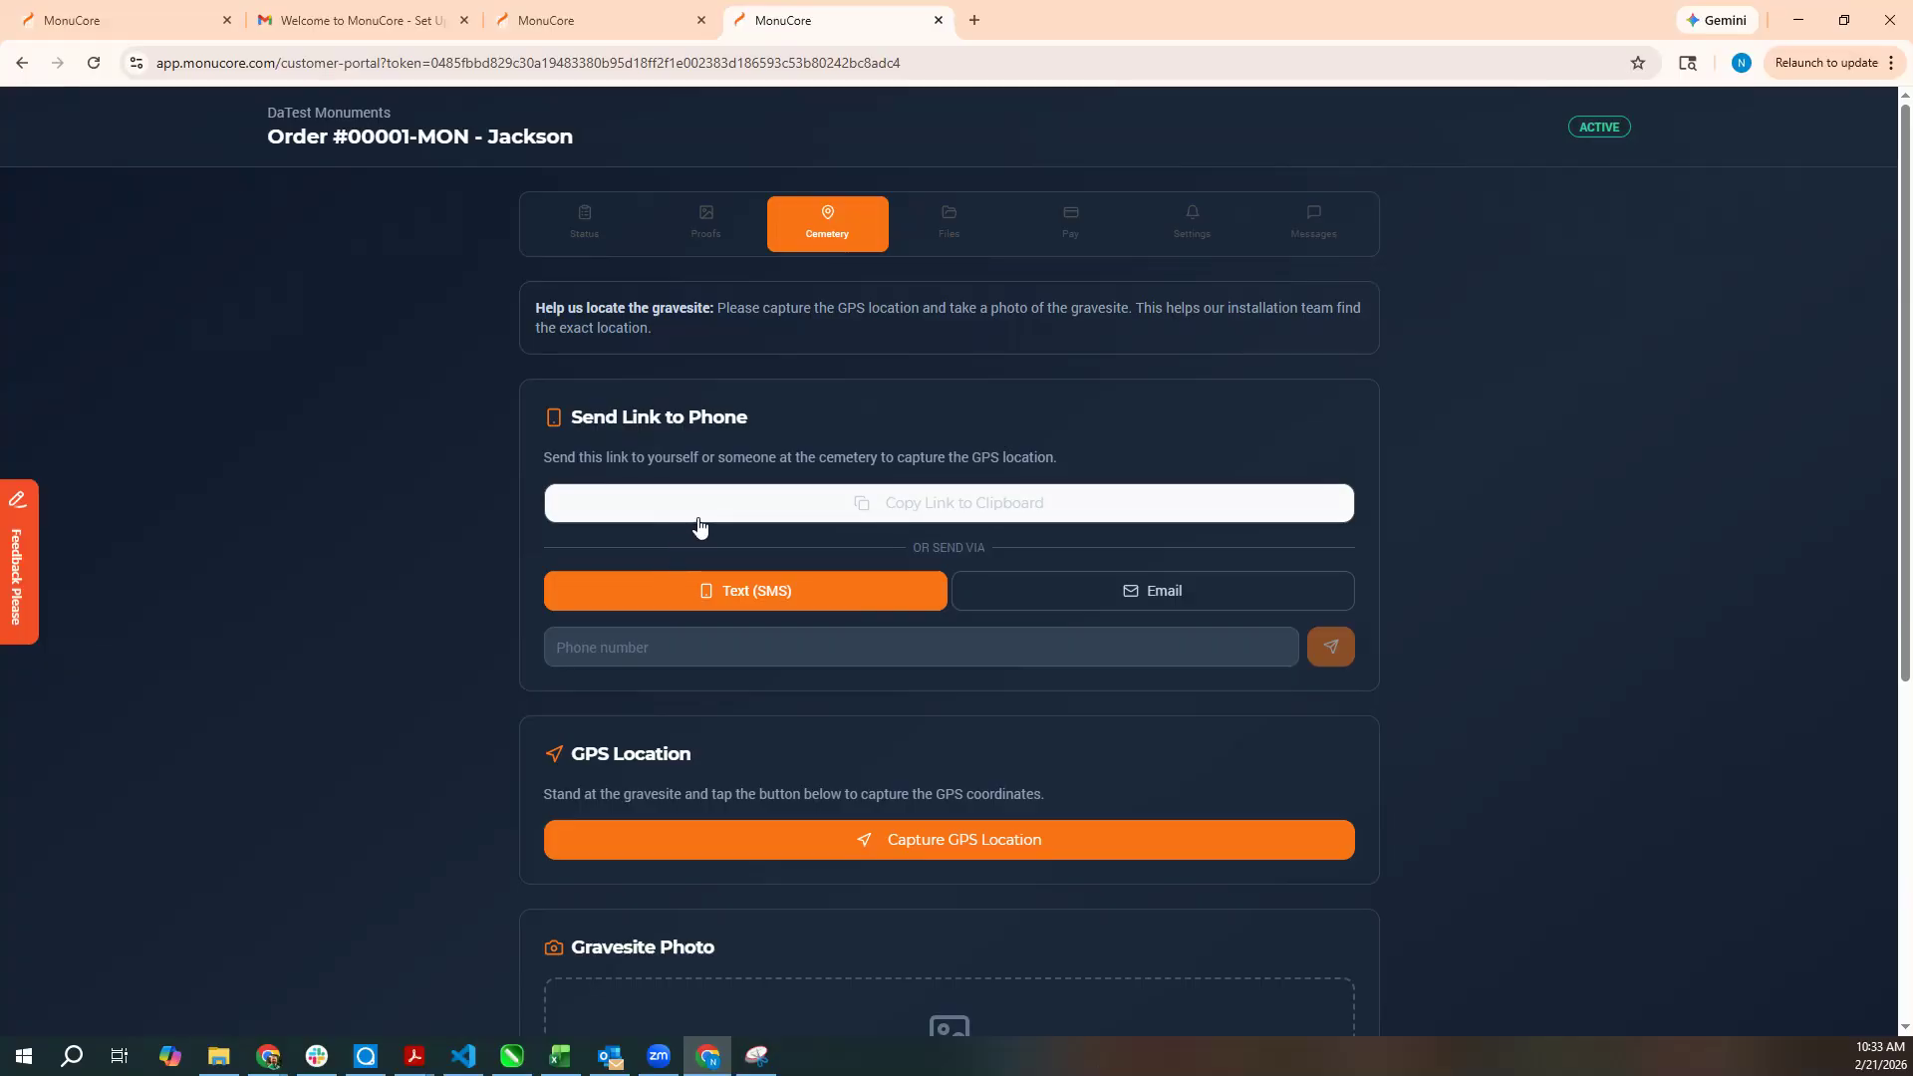
{"action": "scroll", "coordinate": [867, 764], "scroll_direction": "down", "scroll_amount": 3}
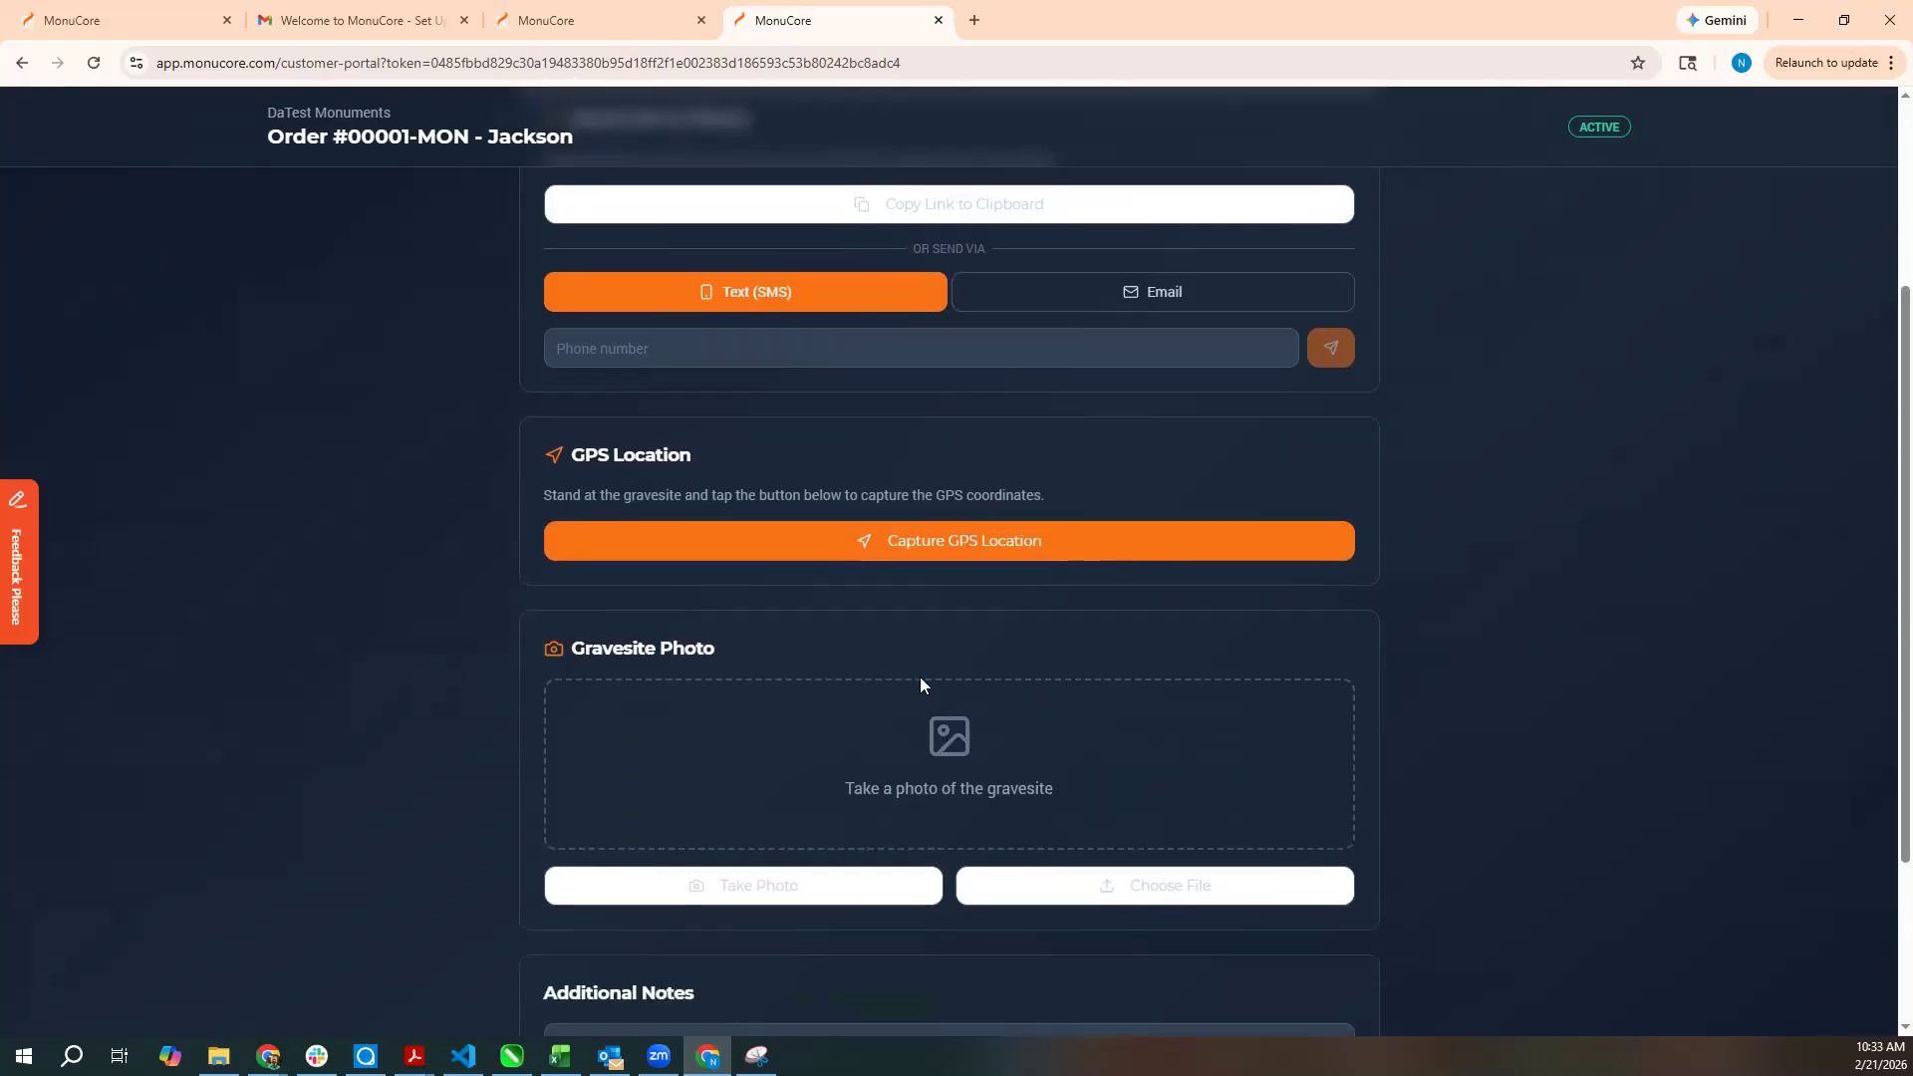
{"action": "scroll", "coordinate": [920, 683], "scroll_direction": "up", "scroll_amount": 3}
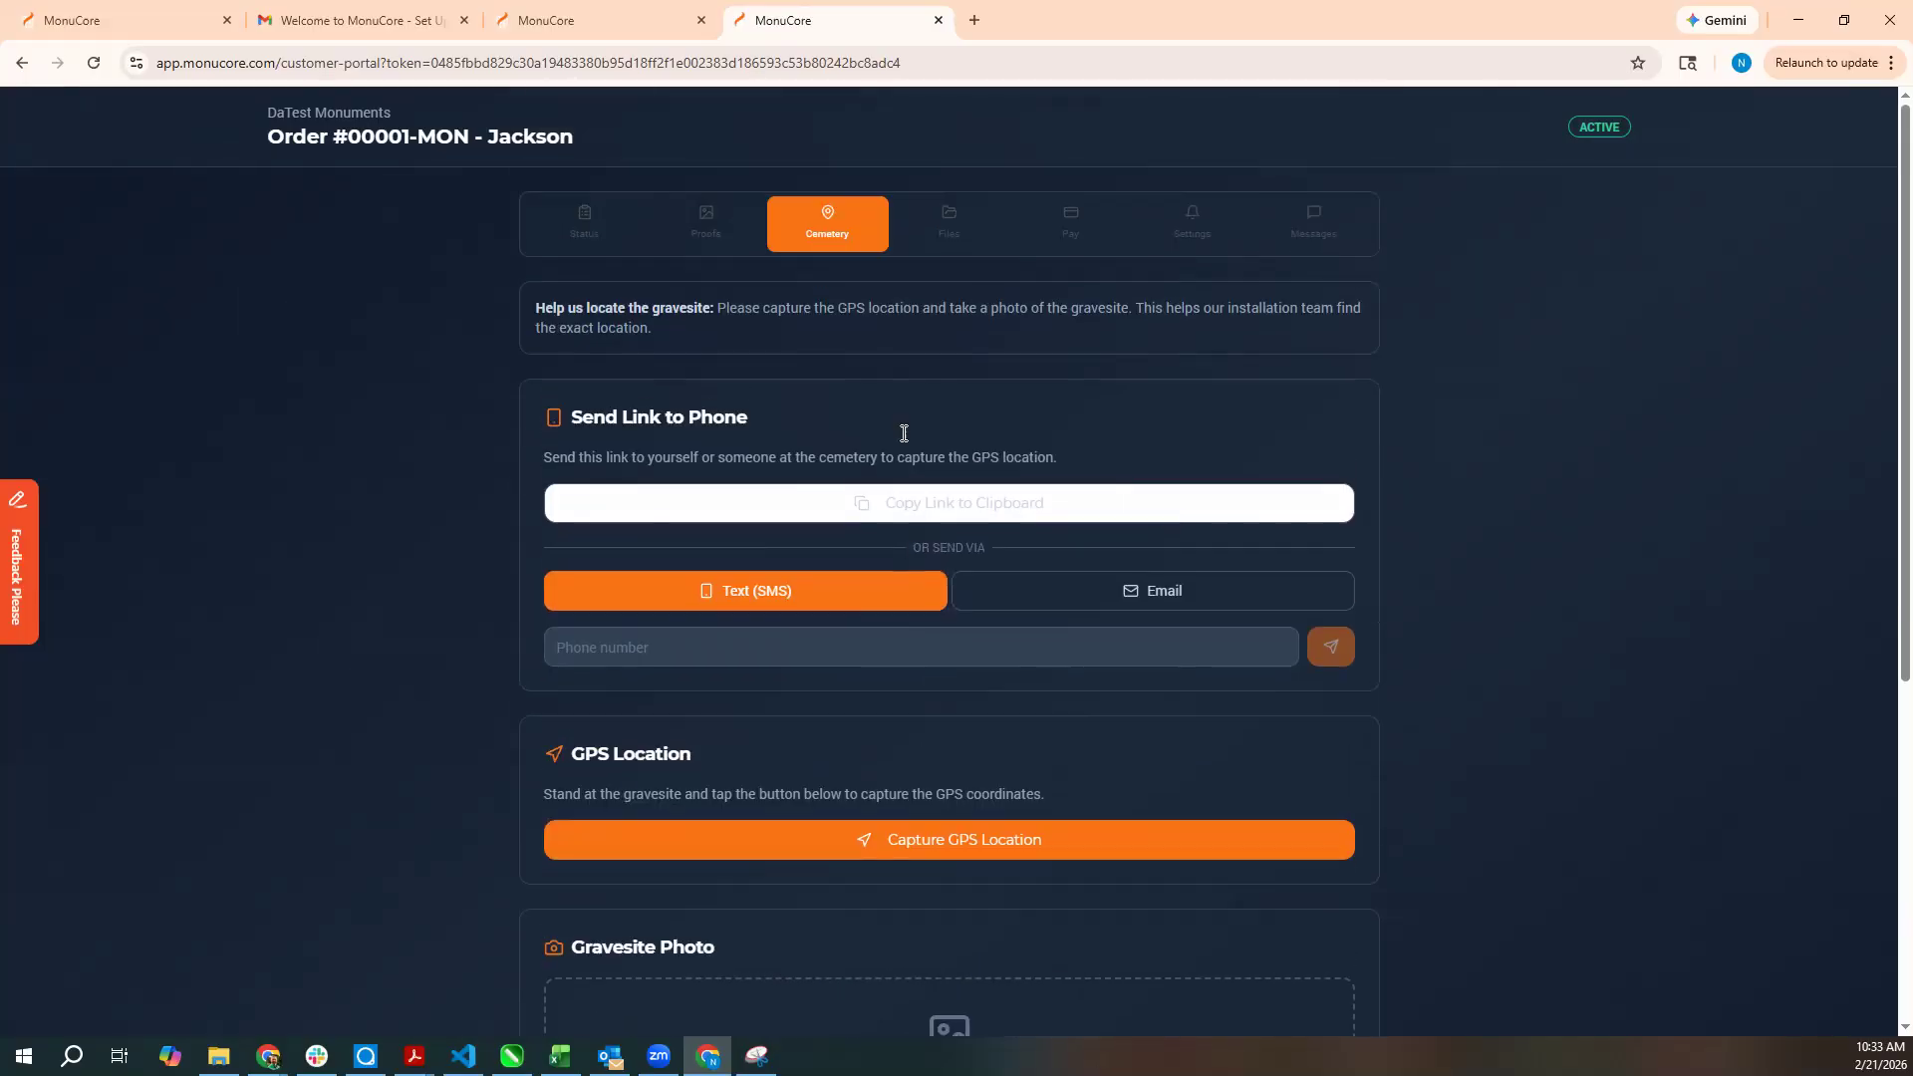
{"action": "left_click", "coordinate": [961, 233]}
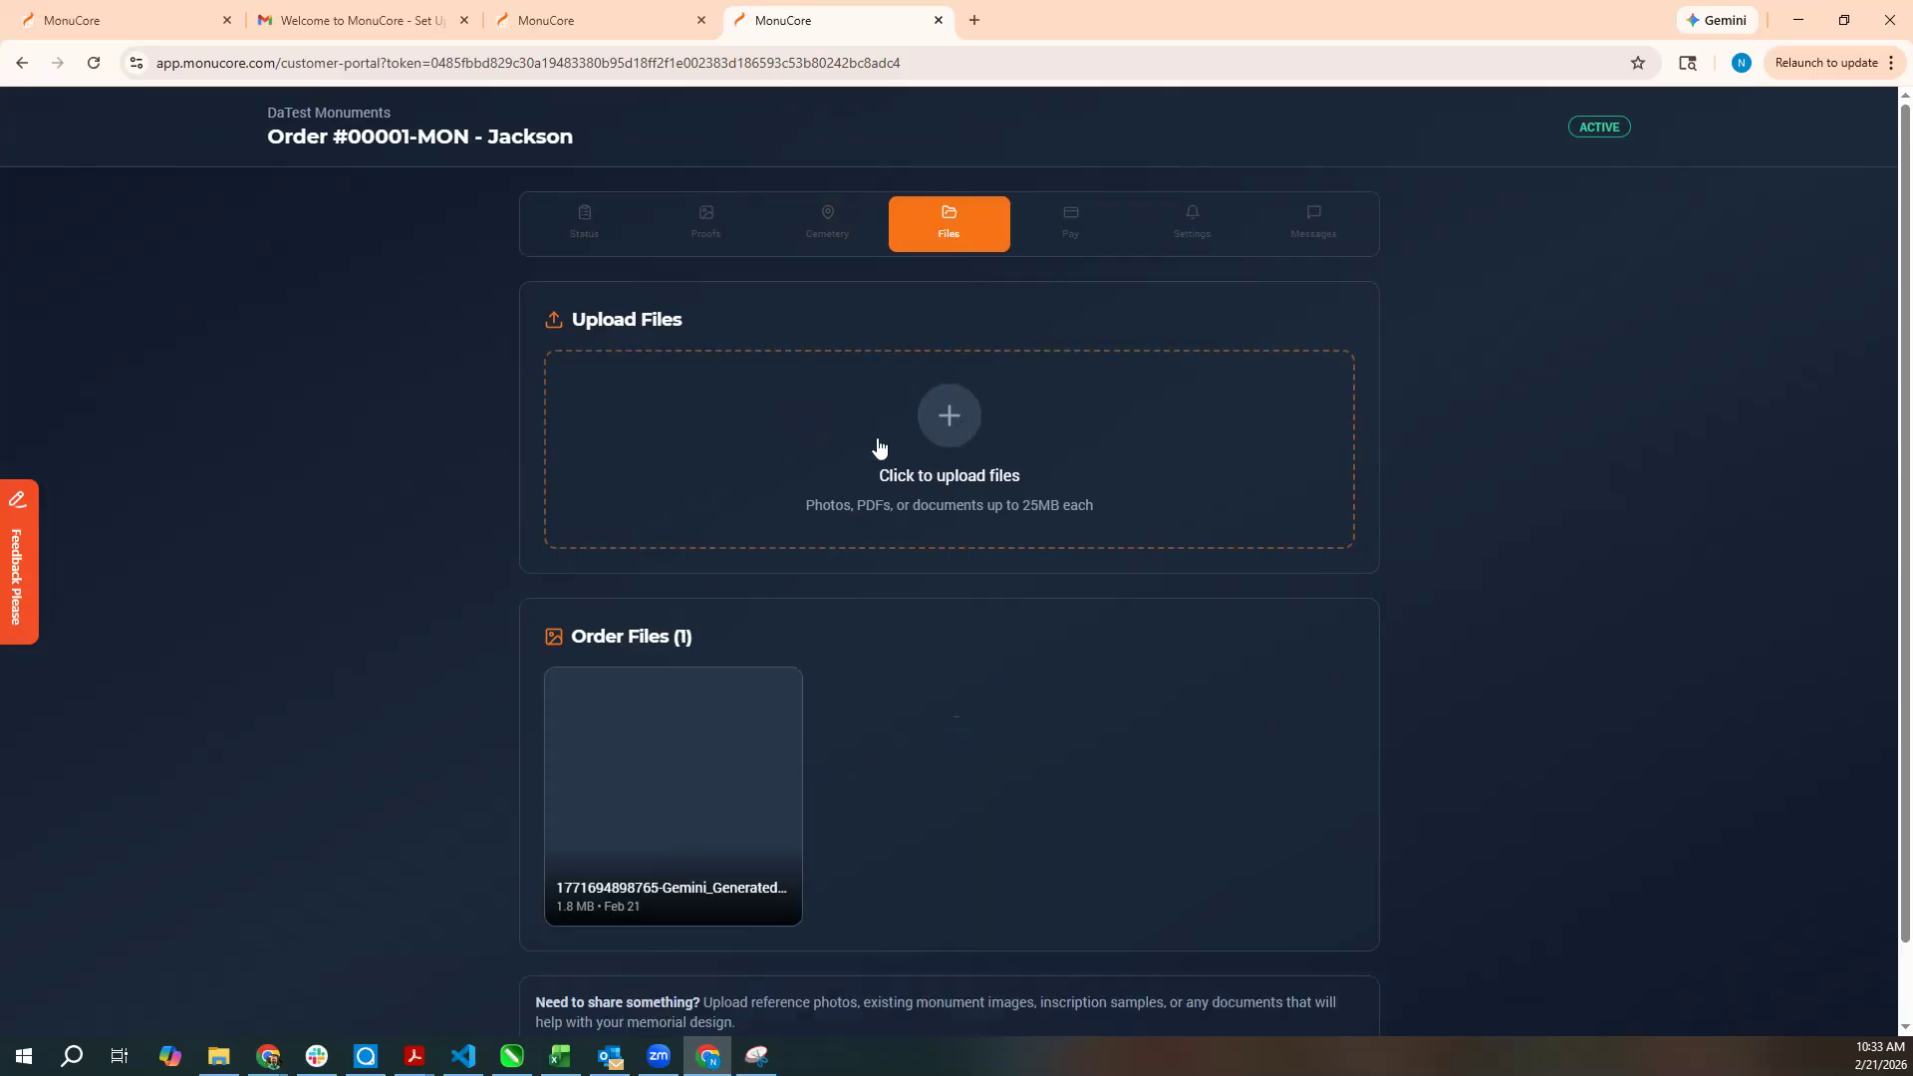
{"action": "left_click", "coordinate": [1073, 225]}
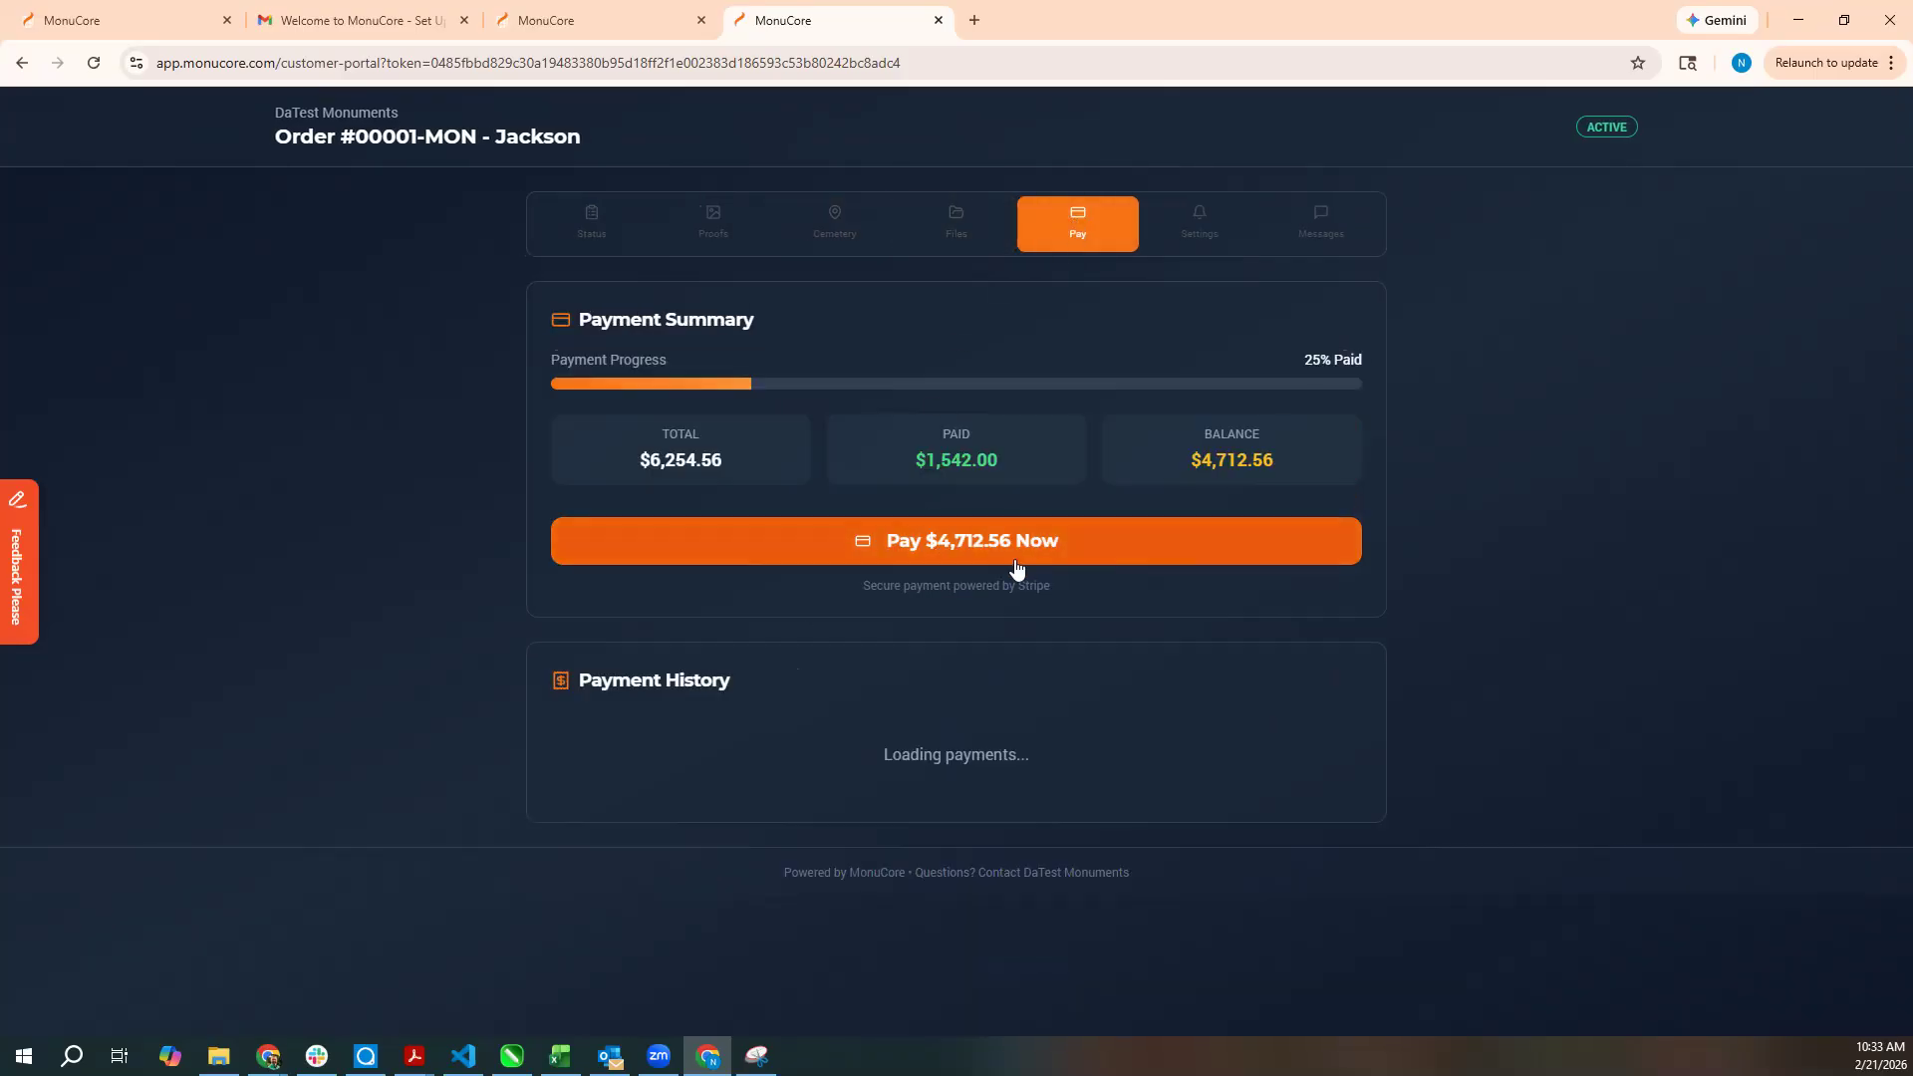
Review the portal's contact and notification settings, switching MonuCore SMS text messages on to view the consent text and back off.
{"action": "left_click", "coordinate": [1210, 229]}
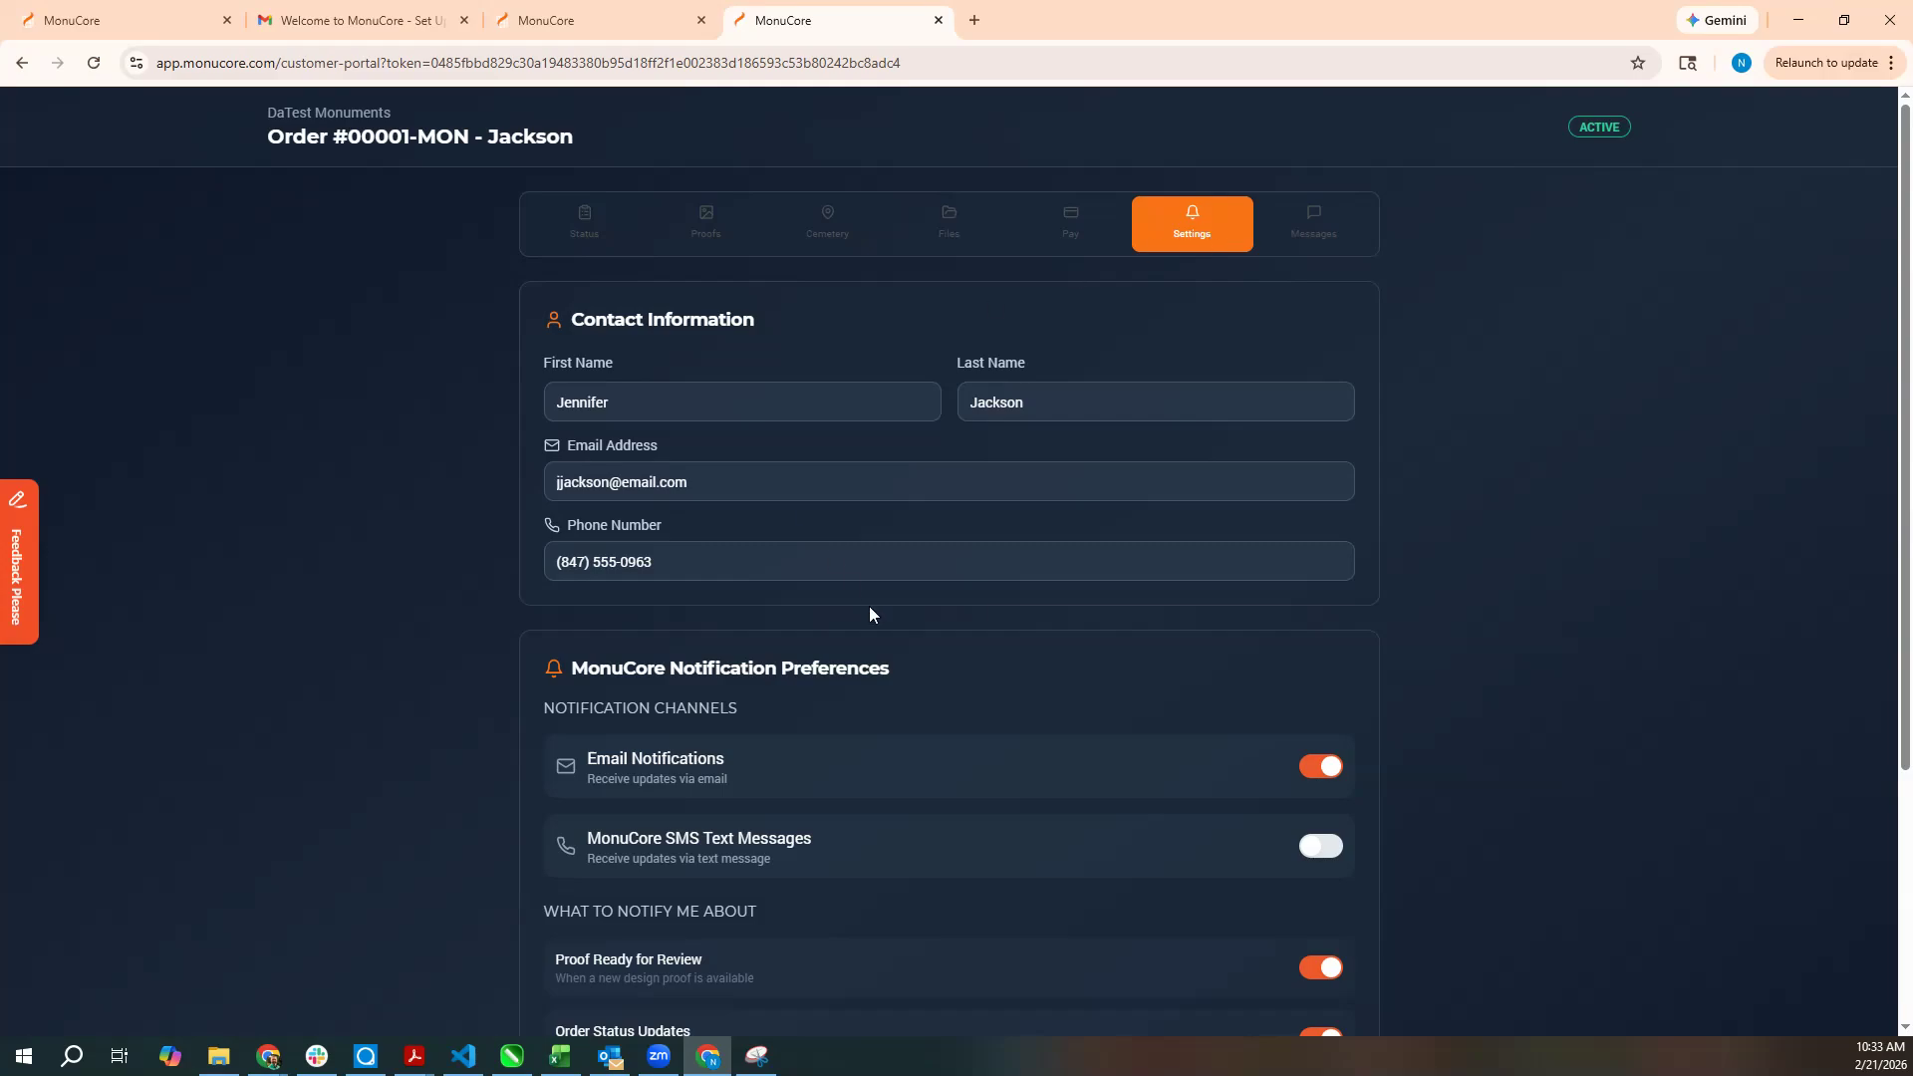
{"action": "scroll", "coordinate": [877, 618], "scroll_direction": "down", "scroll_amount": 2}
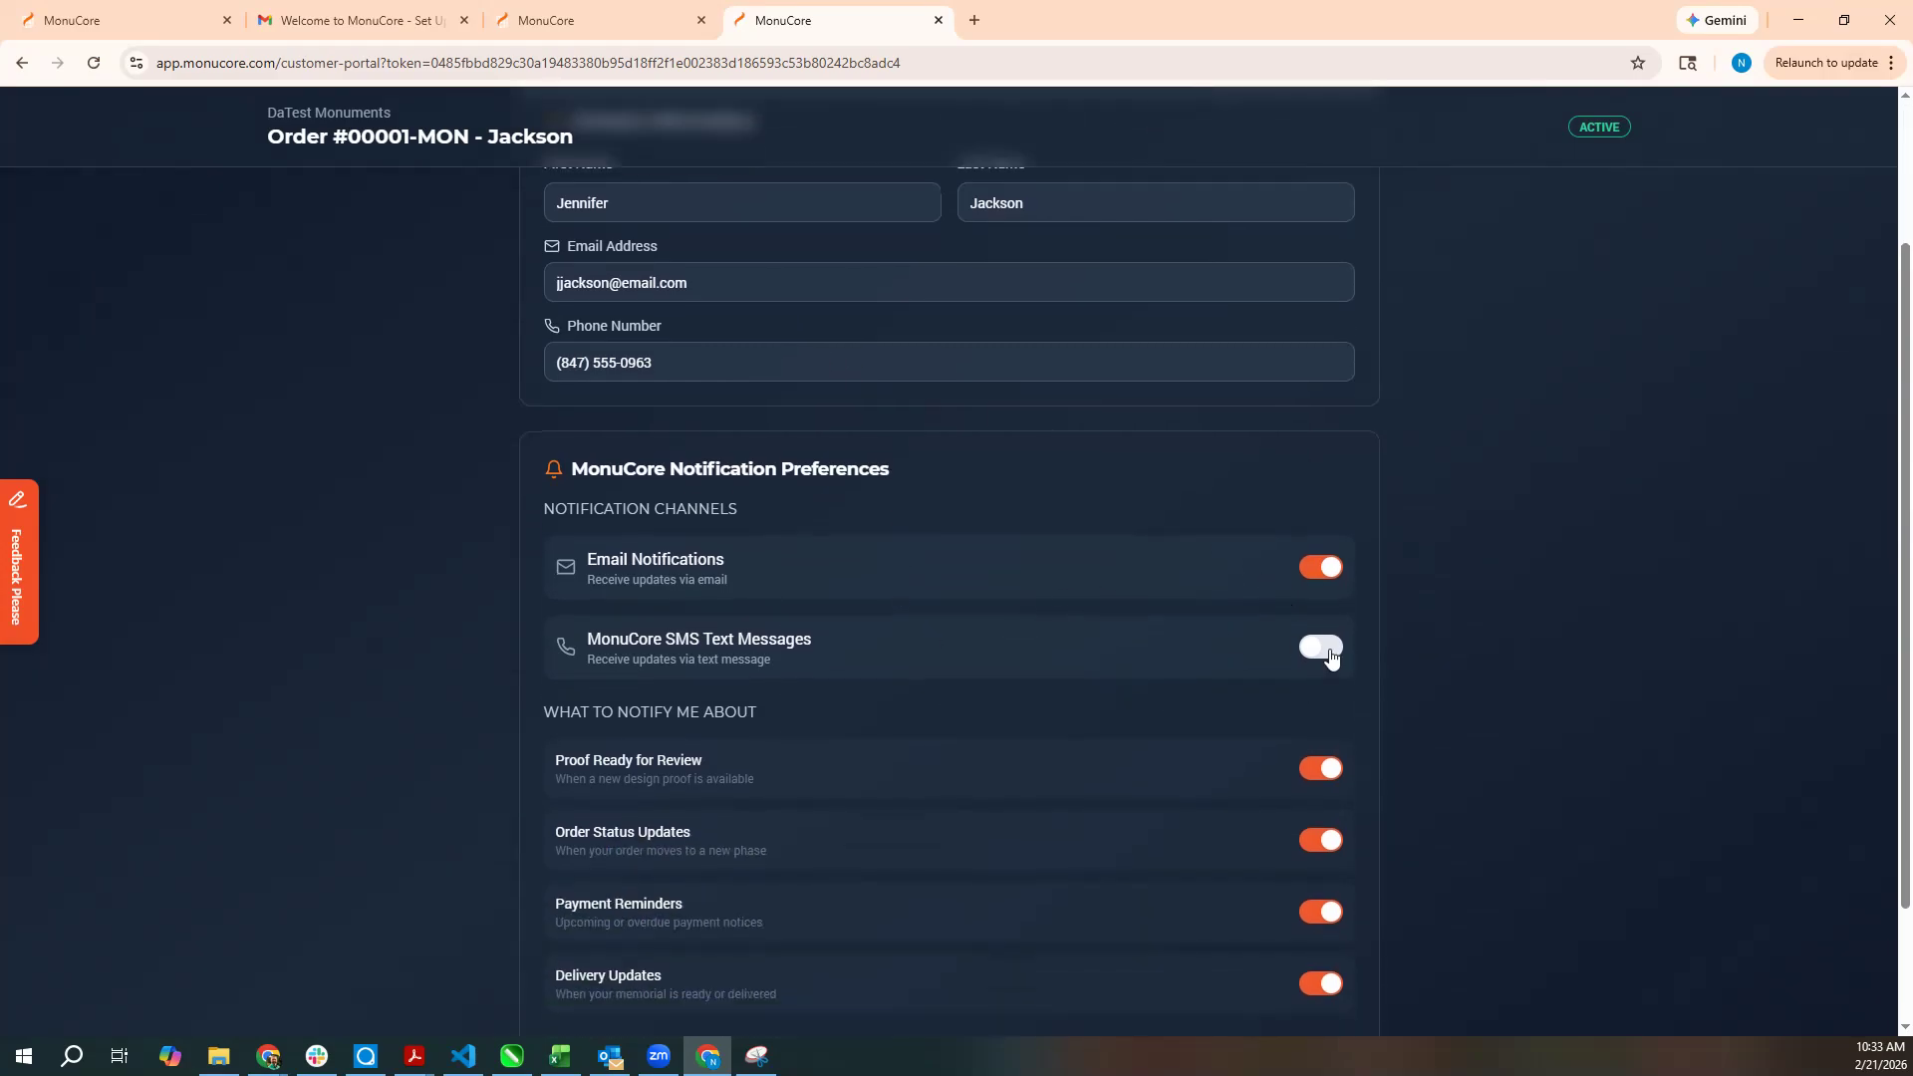
{"action": "left_click", "coordinate": [1321, 648]}
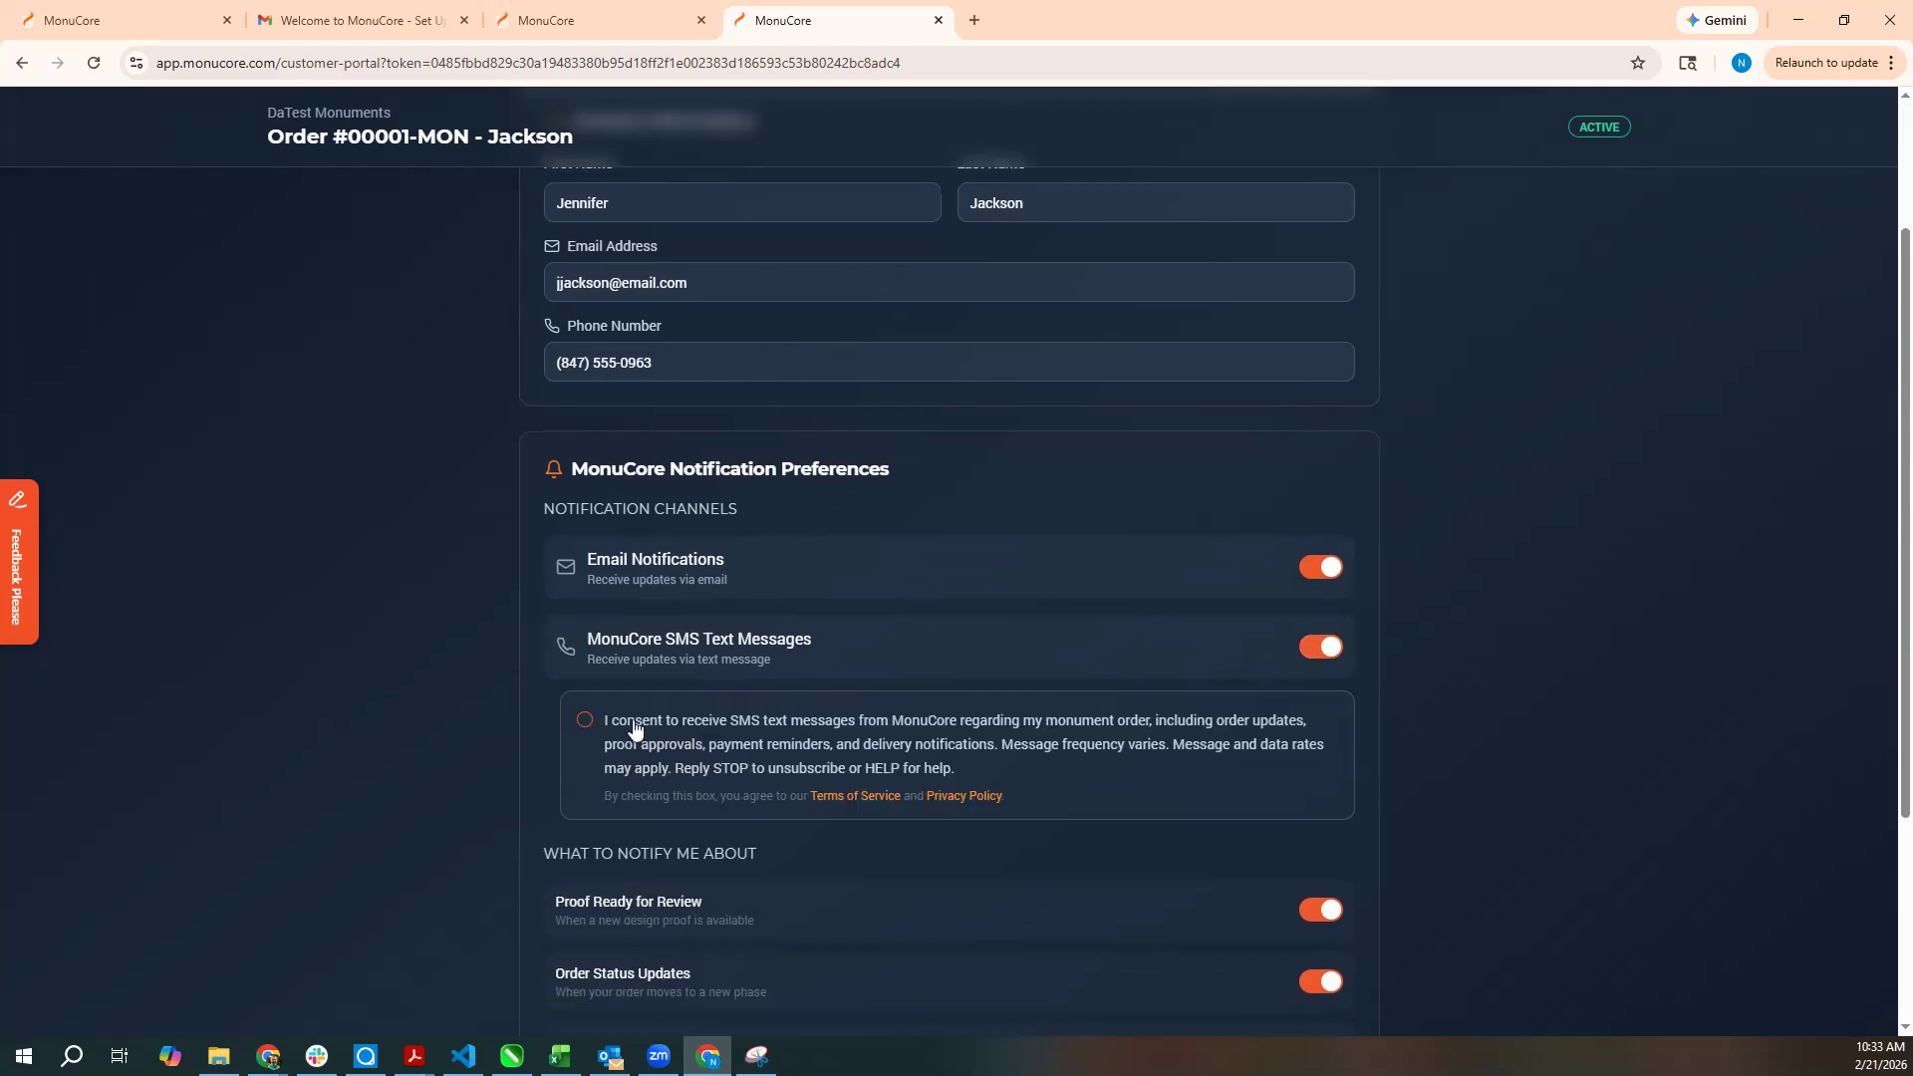
{"action": "left_click", "coordinate": [1319, 648]}
Check the portal's message history, then close the portal and the customer portal link dialog.
{"action": "left_click", "coordinate": [1320, 237]}
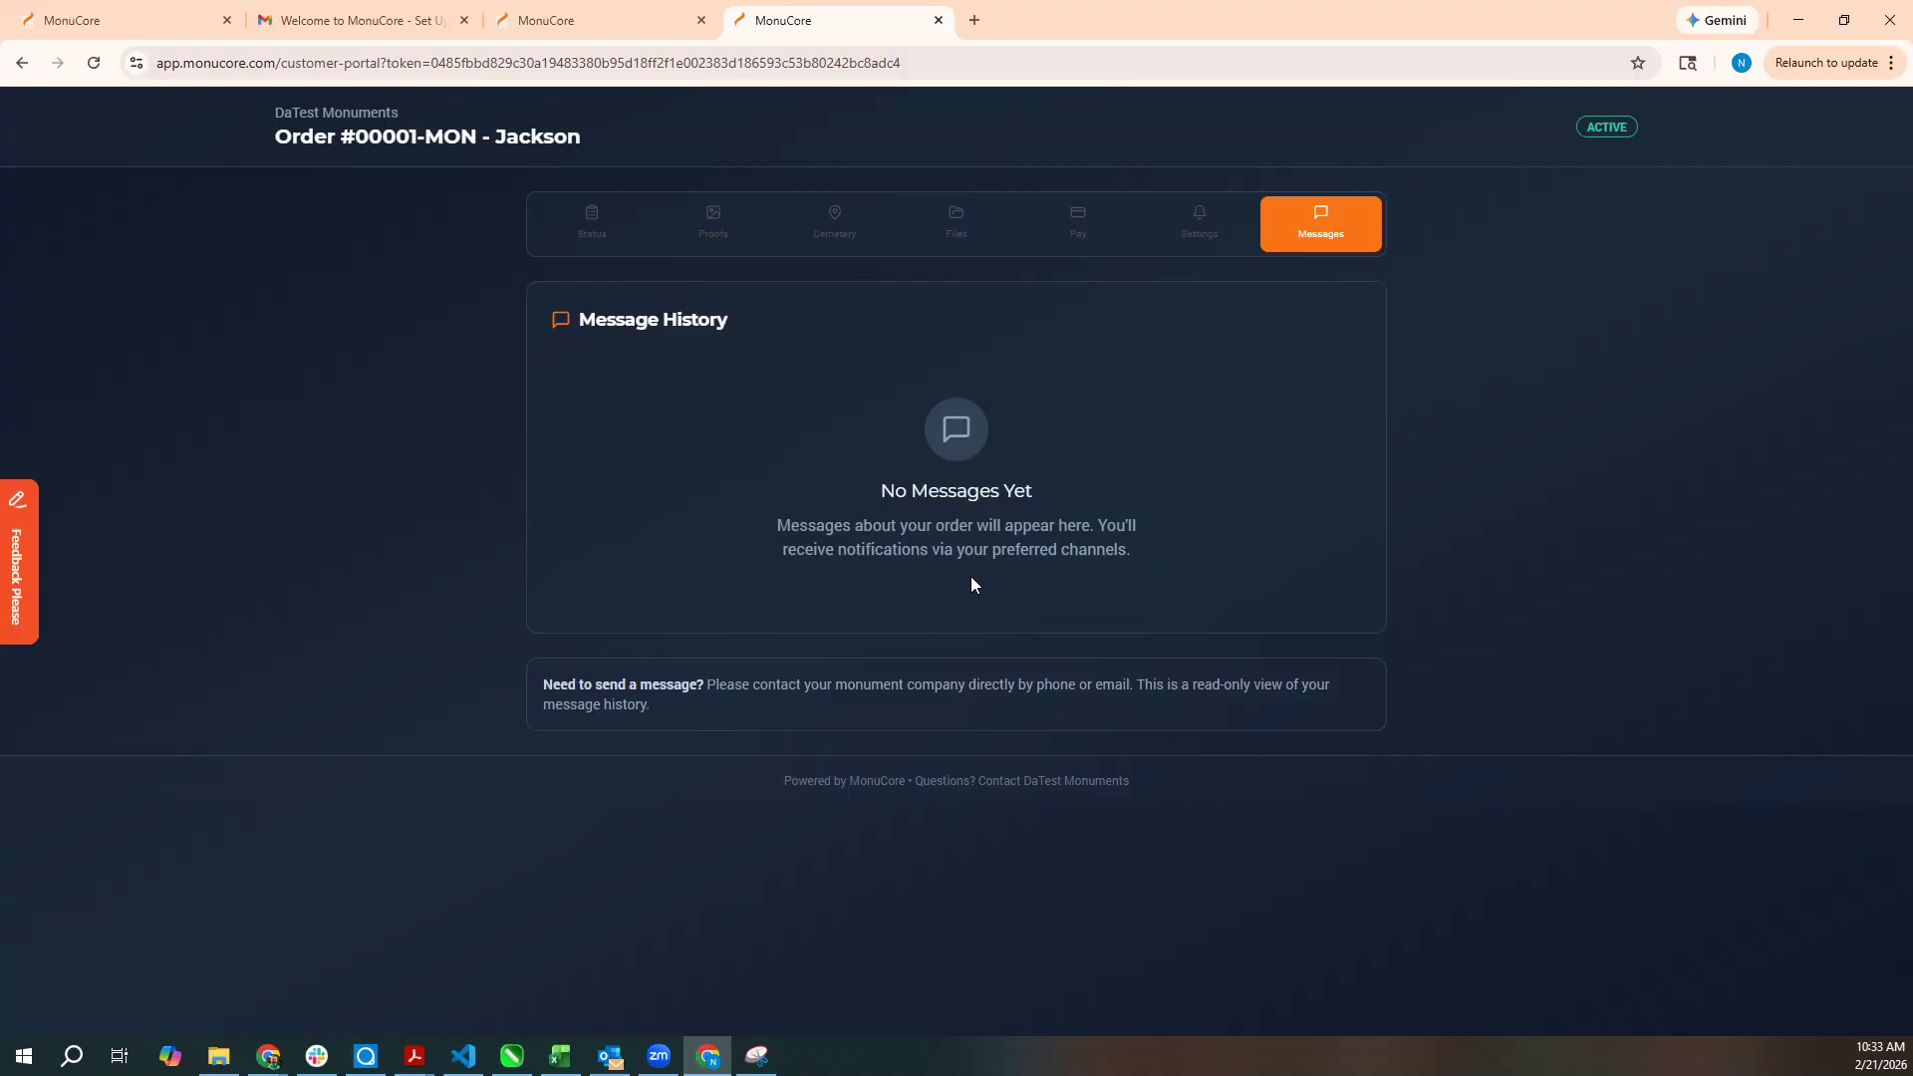
{"action": "left_click", "coordinate": [938, 22]}
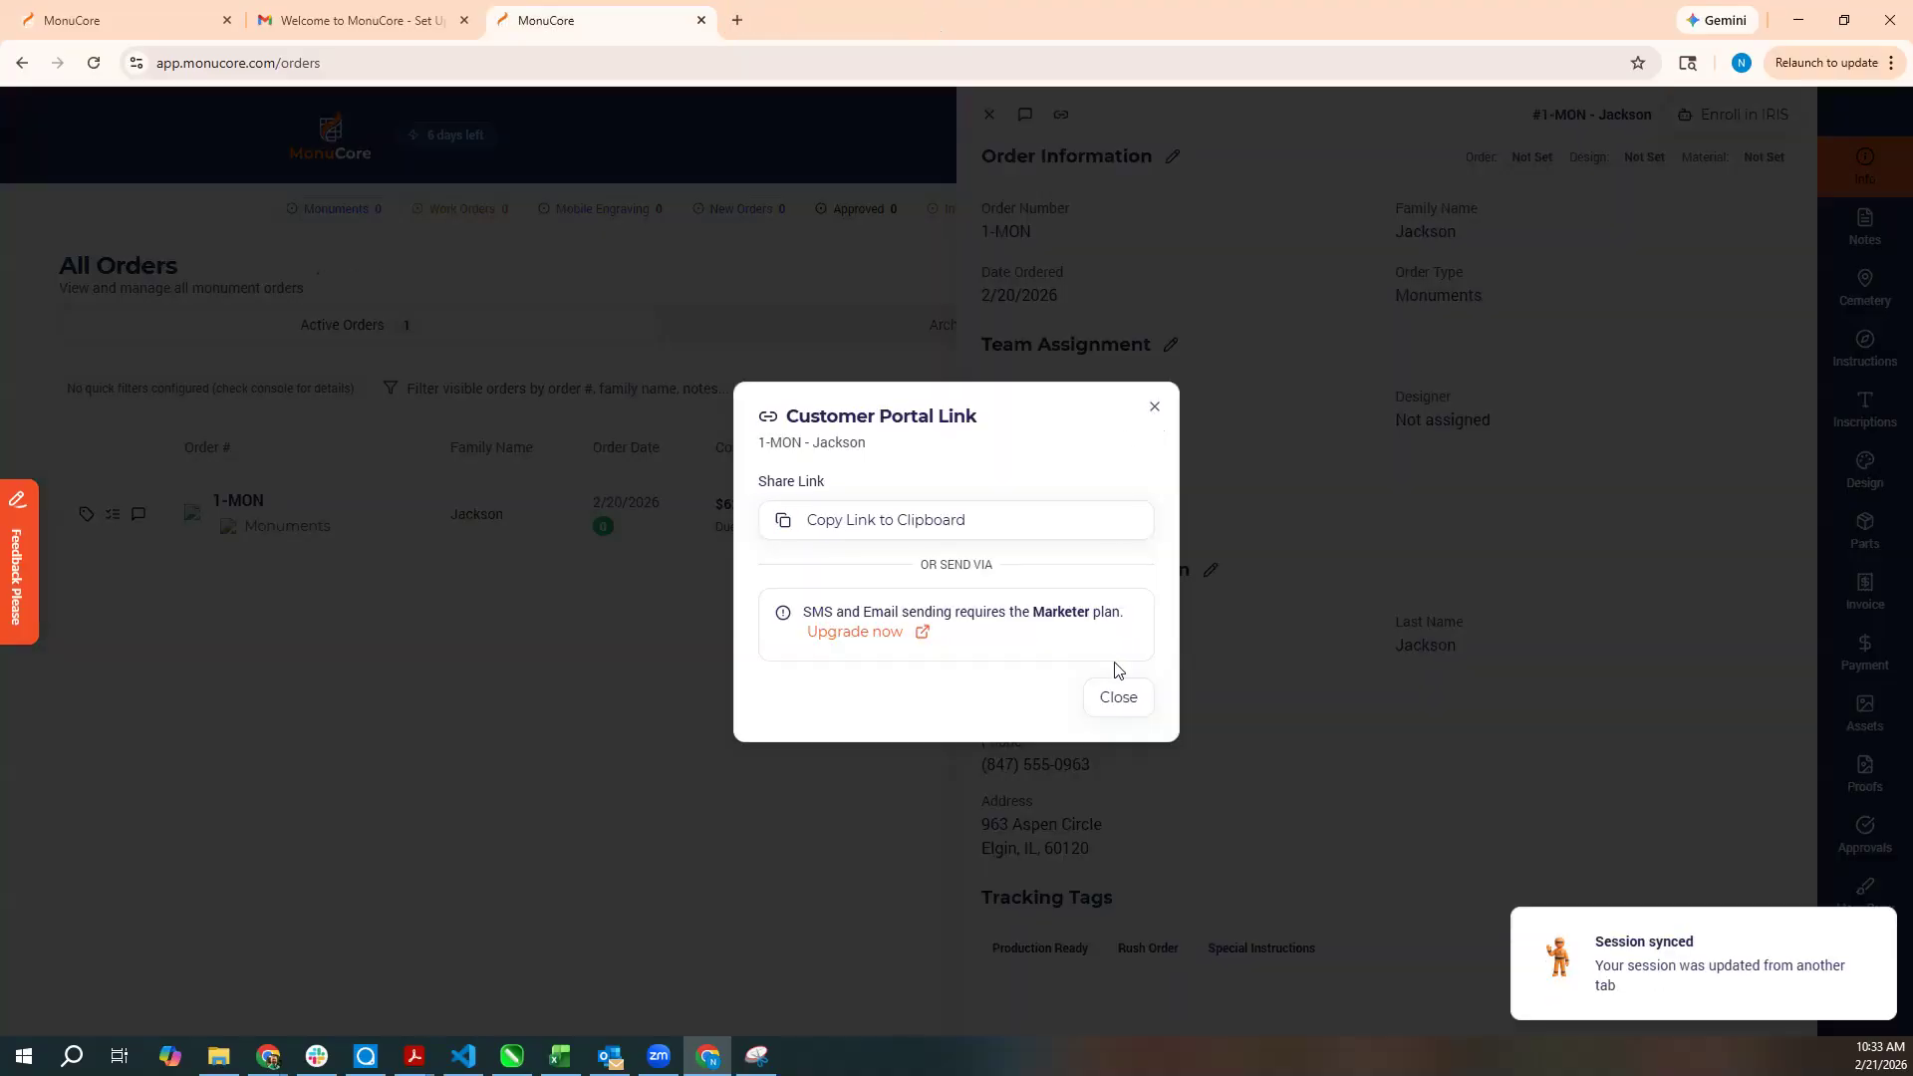
{"action": "left_click", "coordinate": [1114, 696]}
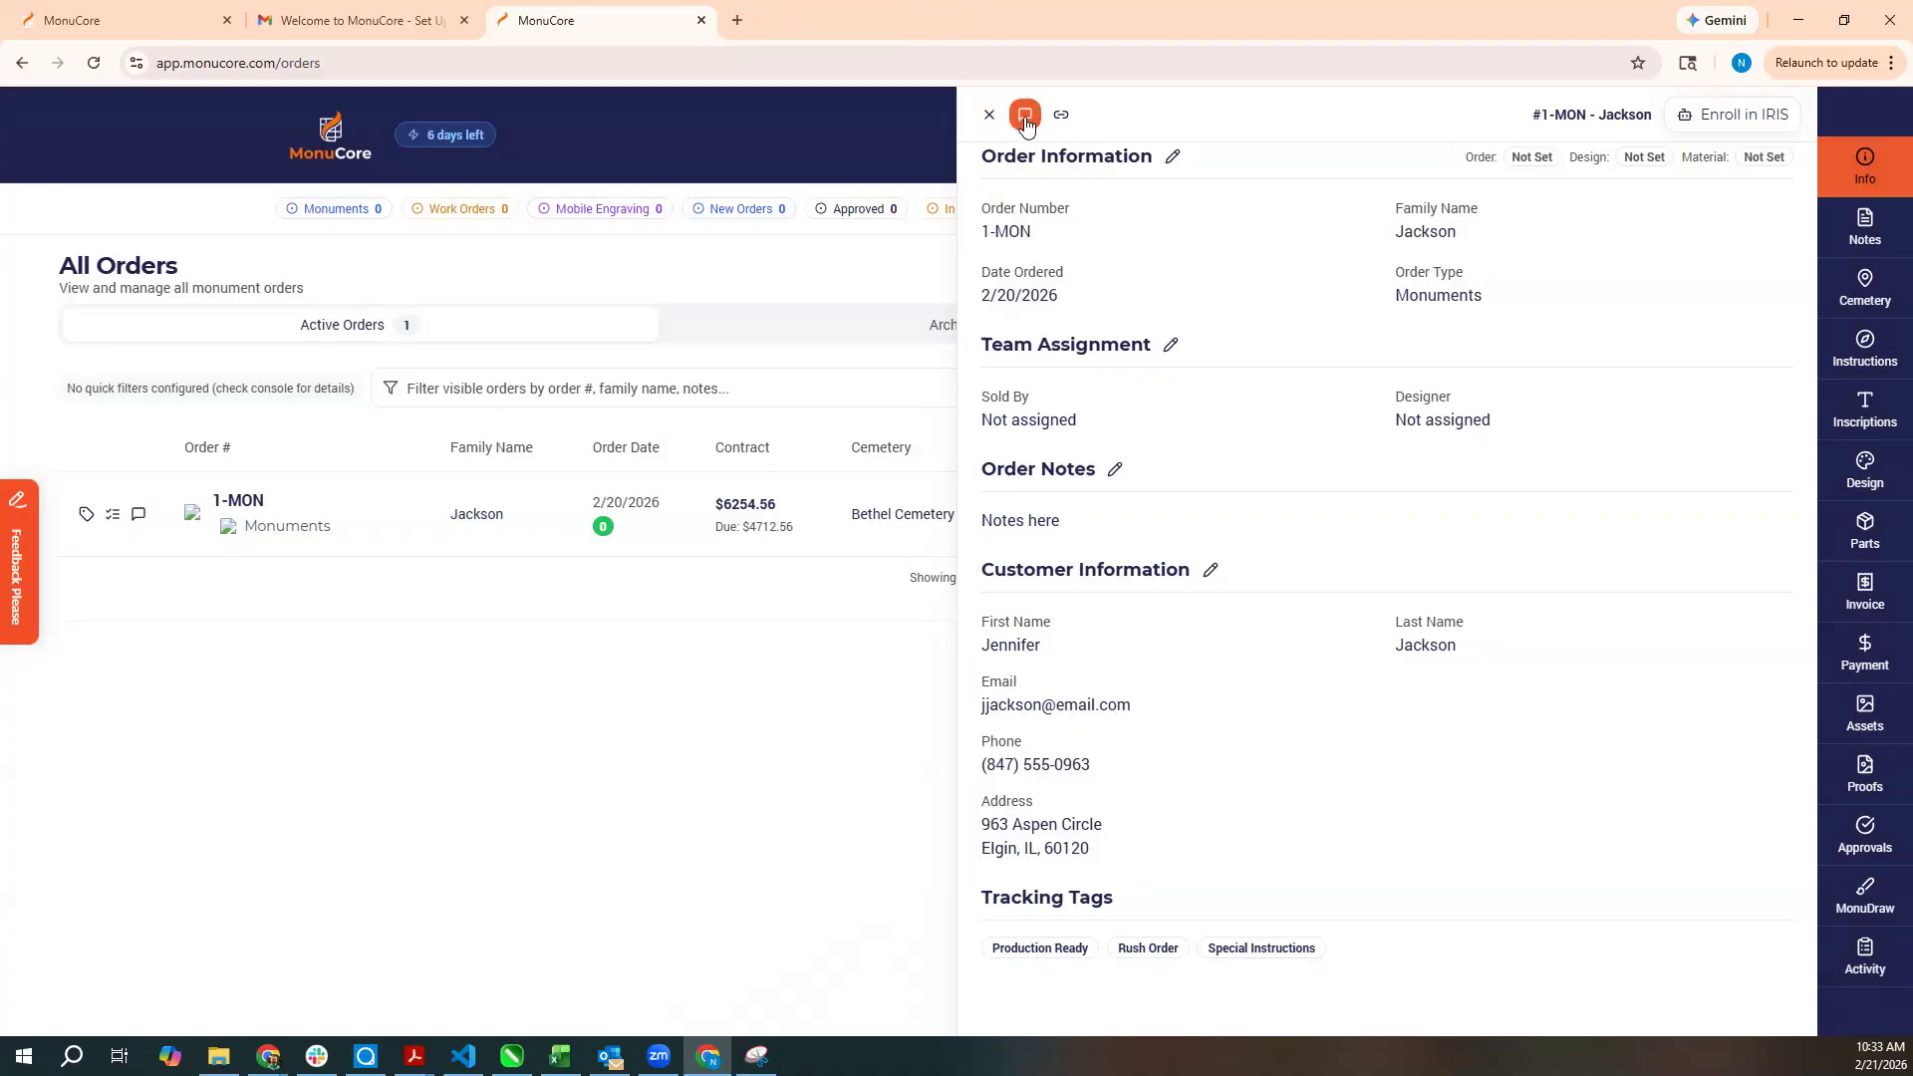
Try to email the customer from the order's conversation with the message "We need better information about the cemetery".
{"action": "left_click", "coordinate": [1026, 117]}
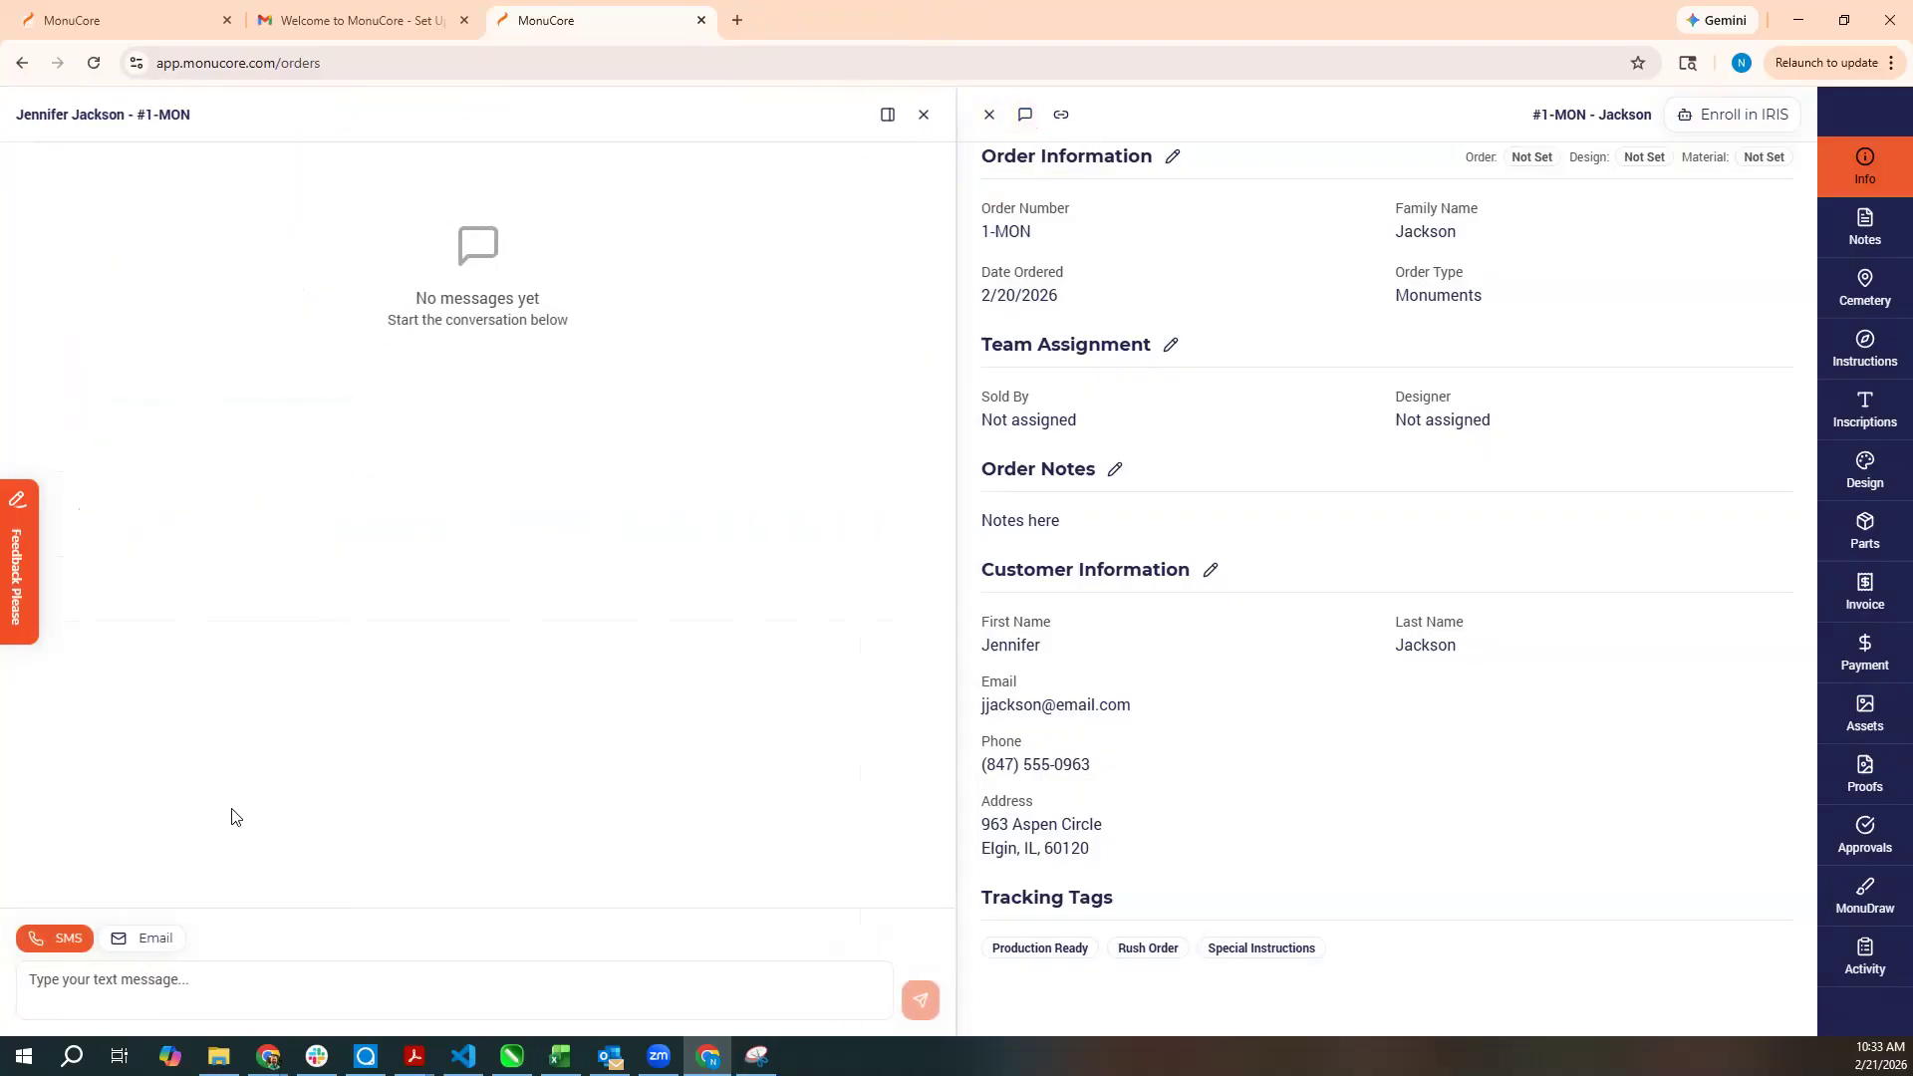
{"action": "left_click", "coordinate": [174, 979]}
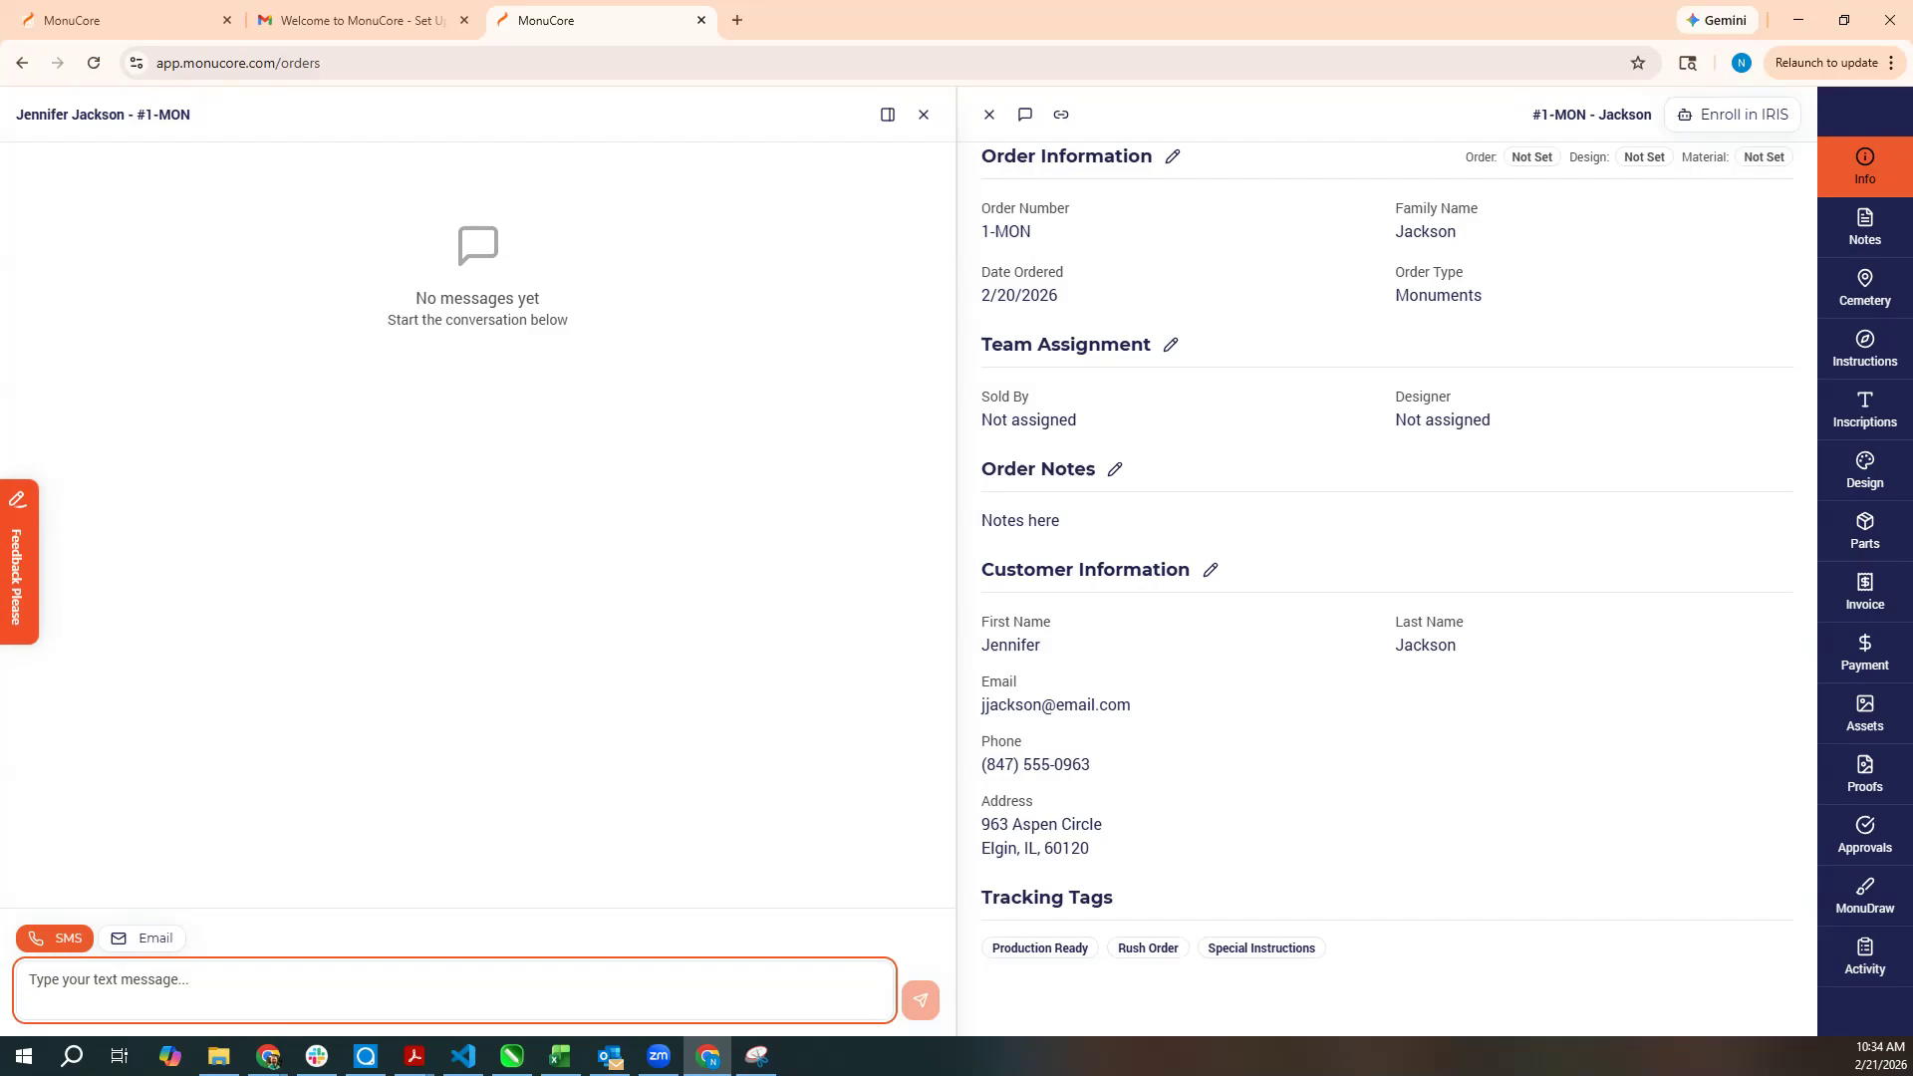
{"action": "left_click", "coordinate": [149, 938]}
{"action": "left_click", "coordinate": [133, 997]}
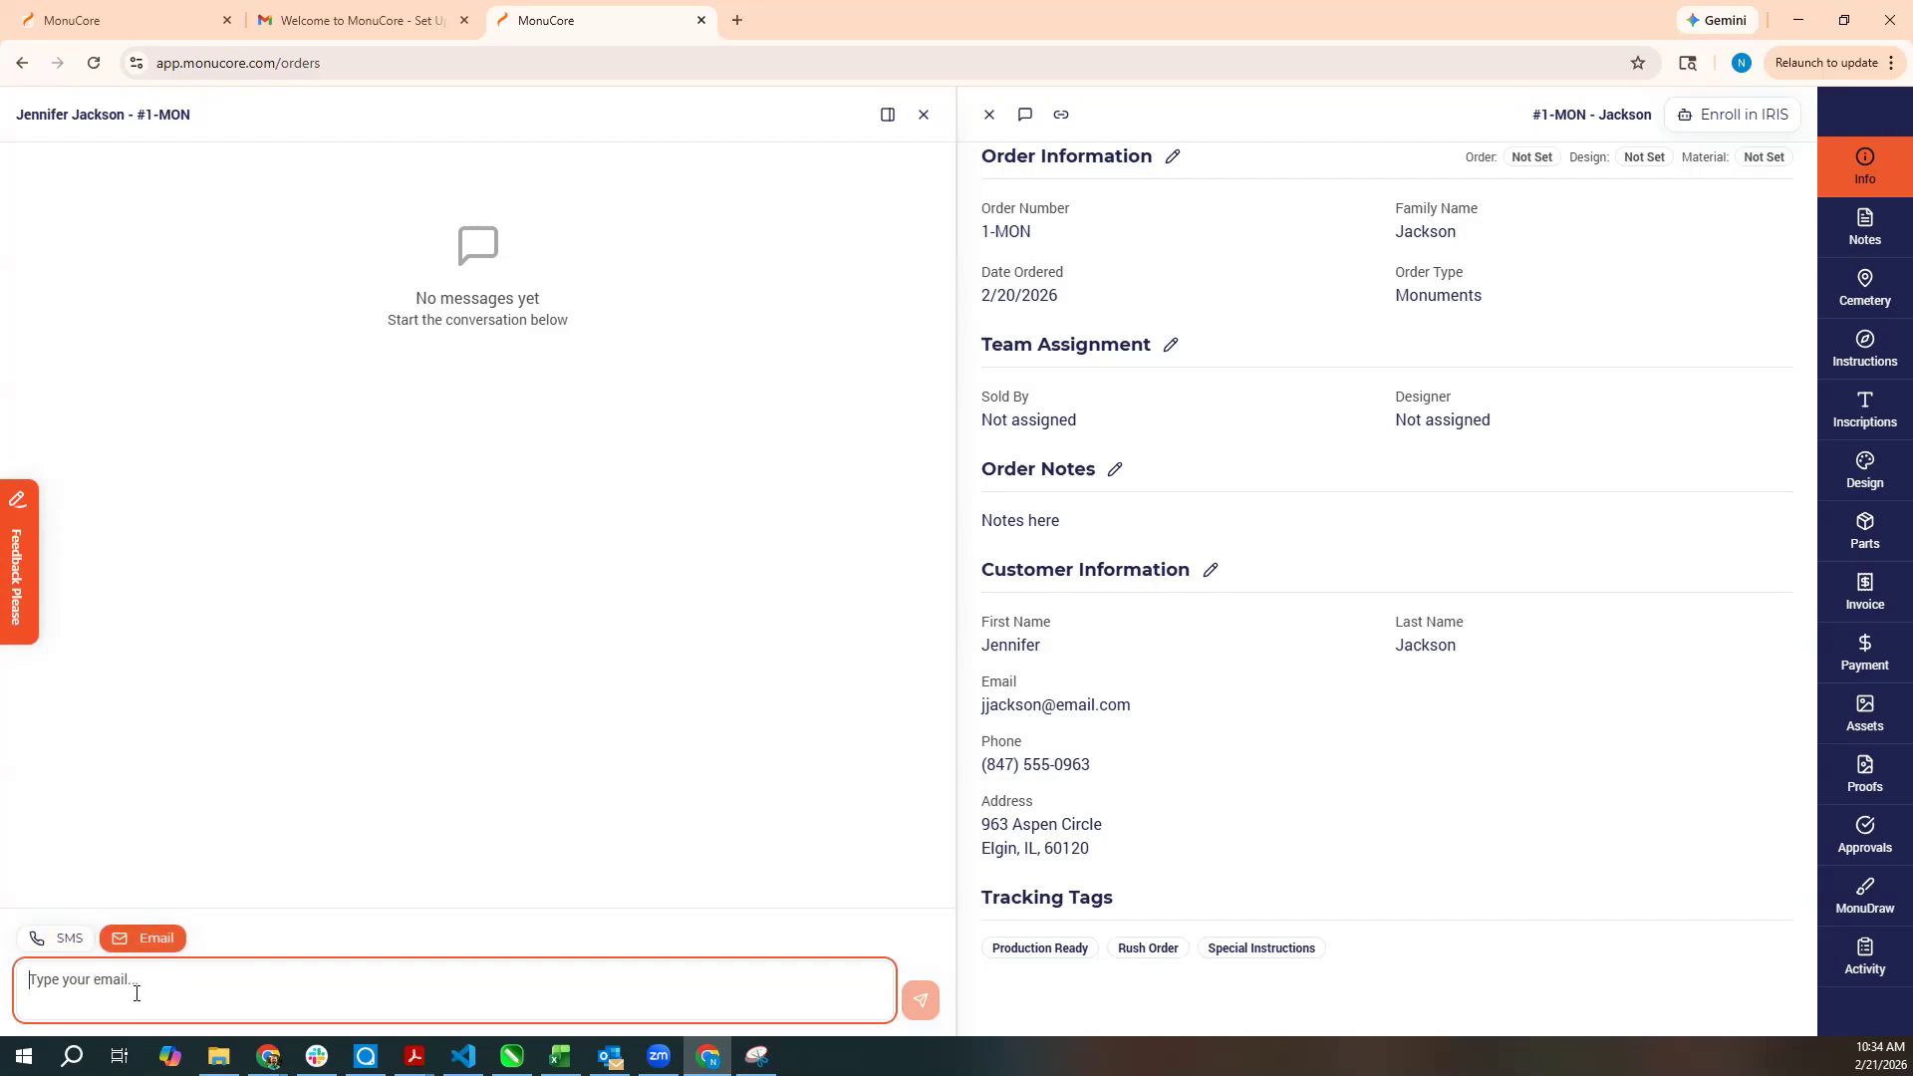
{"action": "type", "text": "We"}
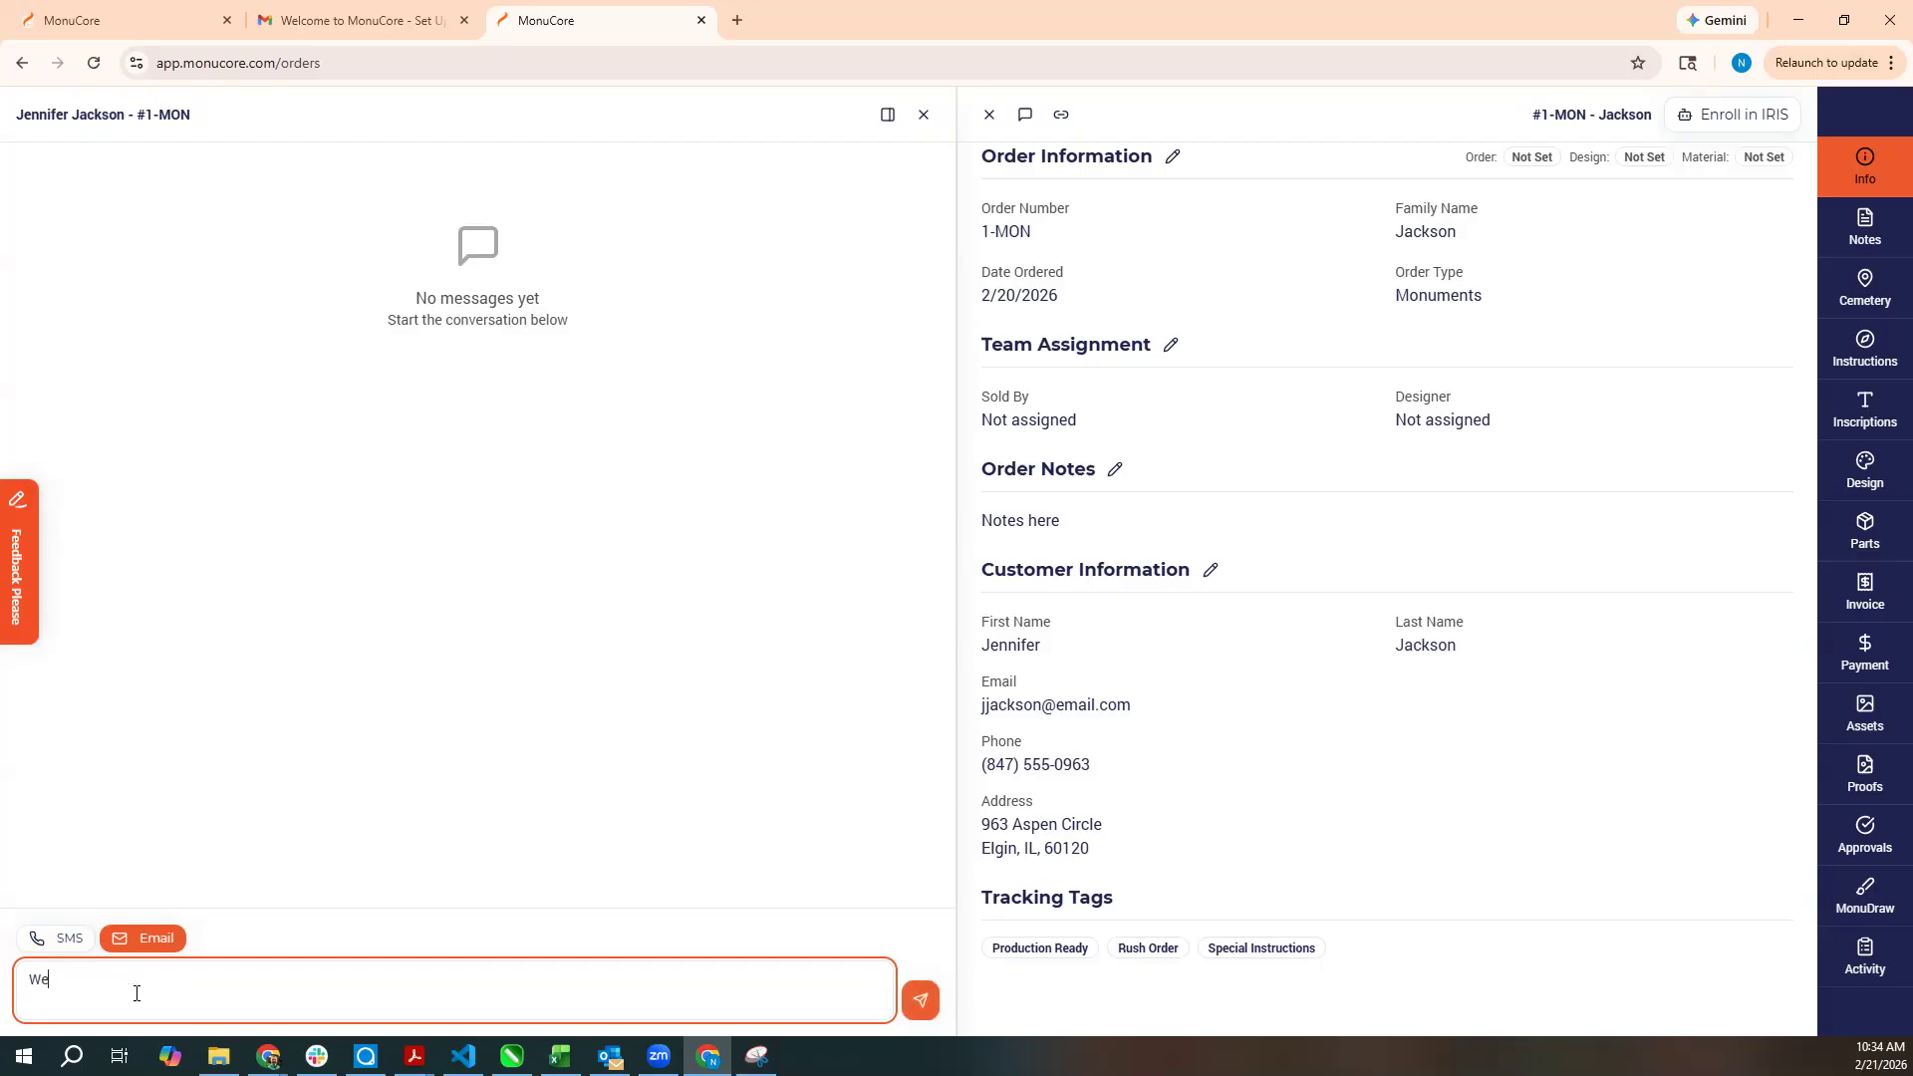
{"action": "type", "text": " need better information about the cemetery"}
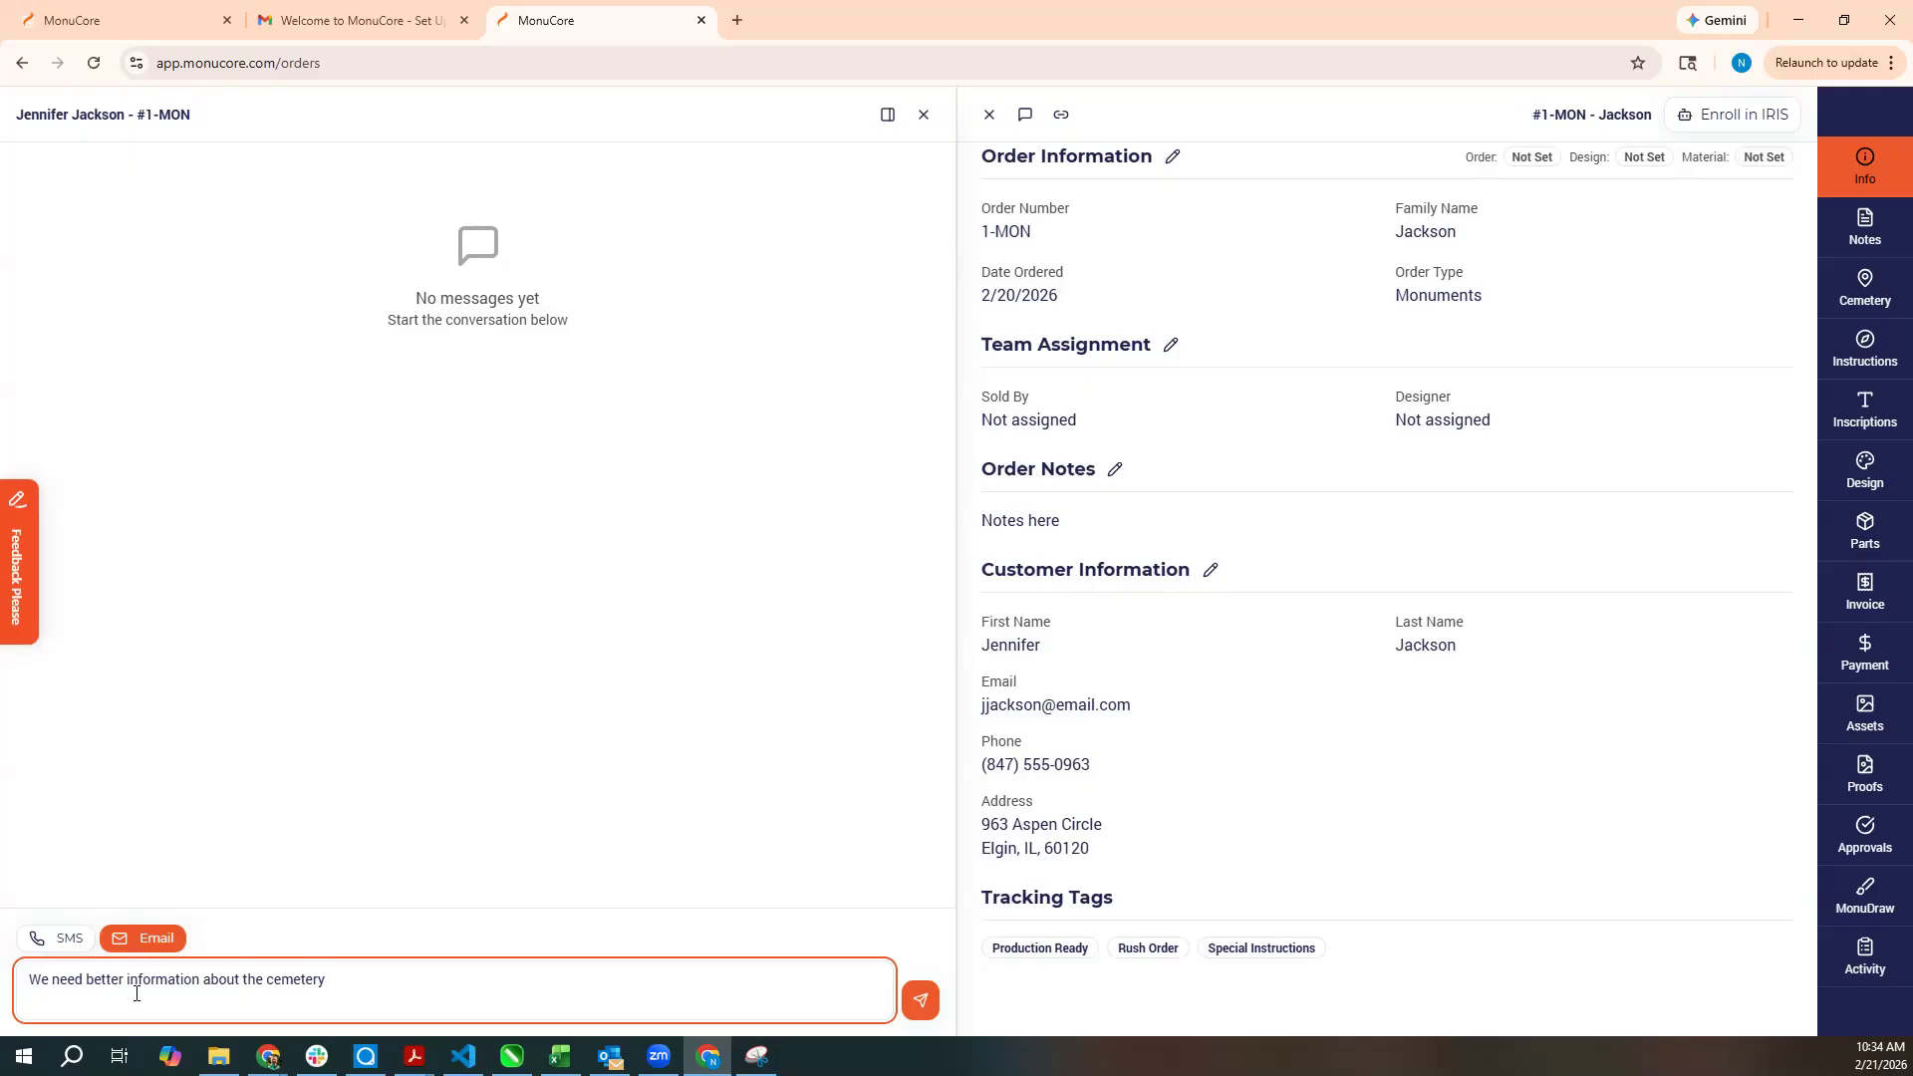
{"action": "key", "text": "Return"}
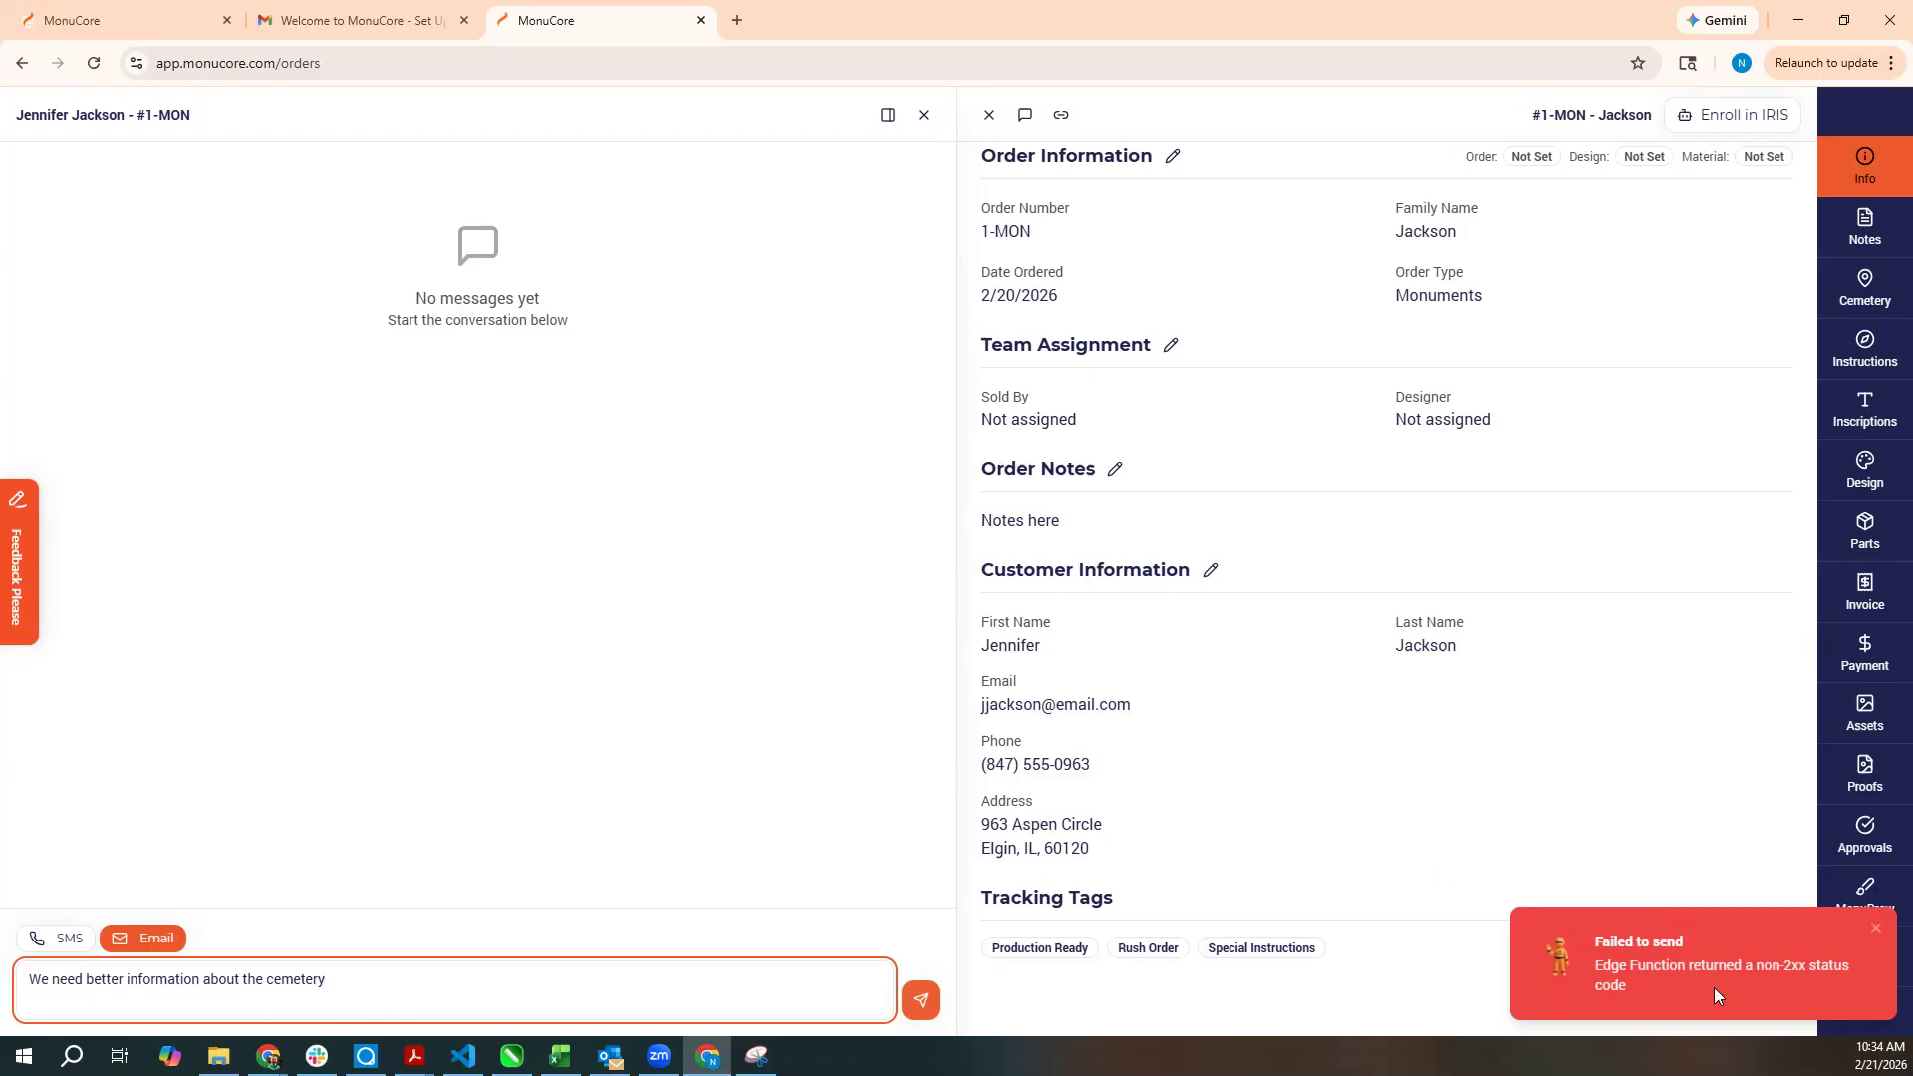
{"action": "left_click", "coordinate": [1877, 929]}
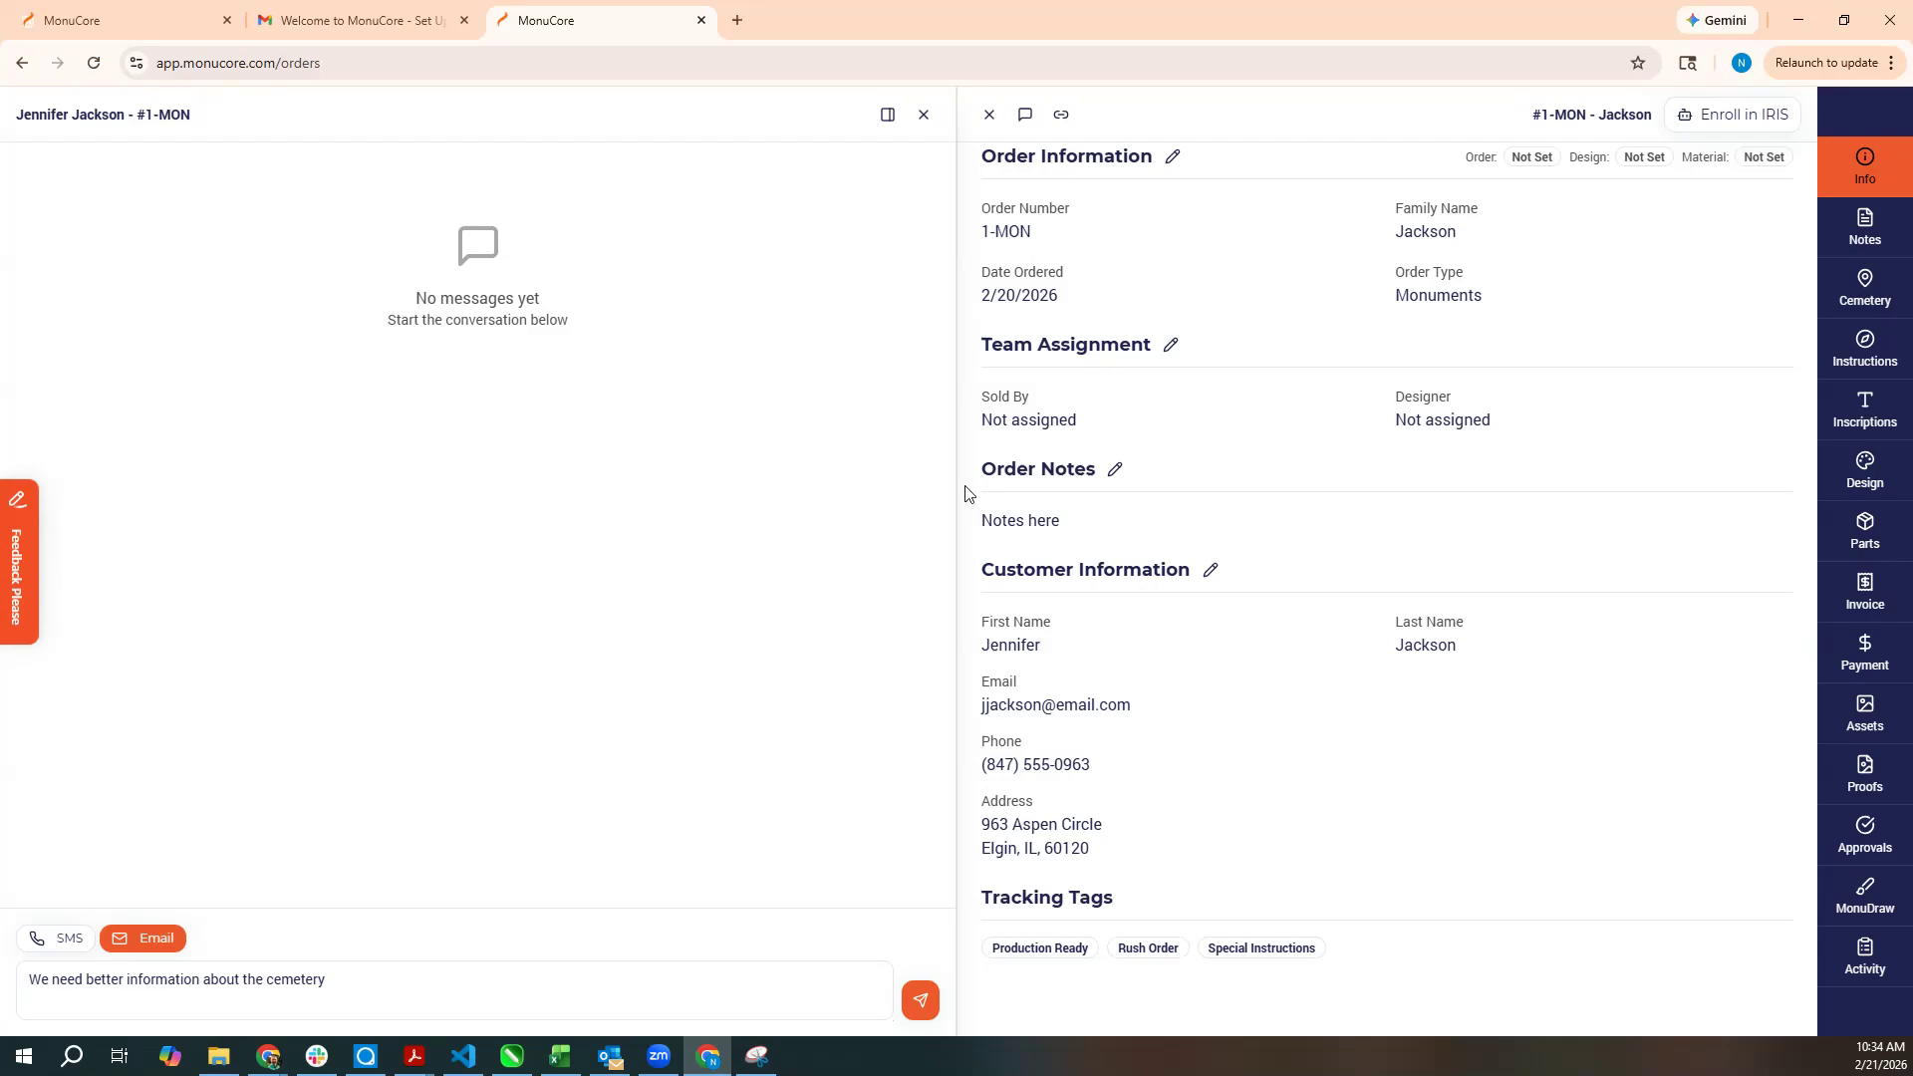
Close the customer conversation, review the order's invoice and payment plan, and return to the orders list.
{"action": "left_click_drag", "start_coordinate": [1133, 704], "coordinate": [980, 705]}
{"action": "left_click", "coordinate": [1225, 700]}
{"action": "left_click", "coordinate": [921, 117]}
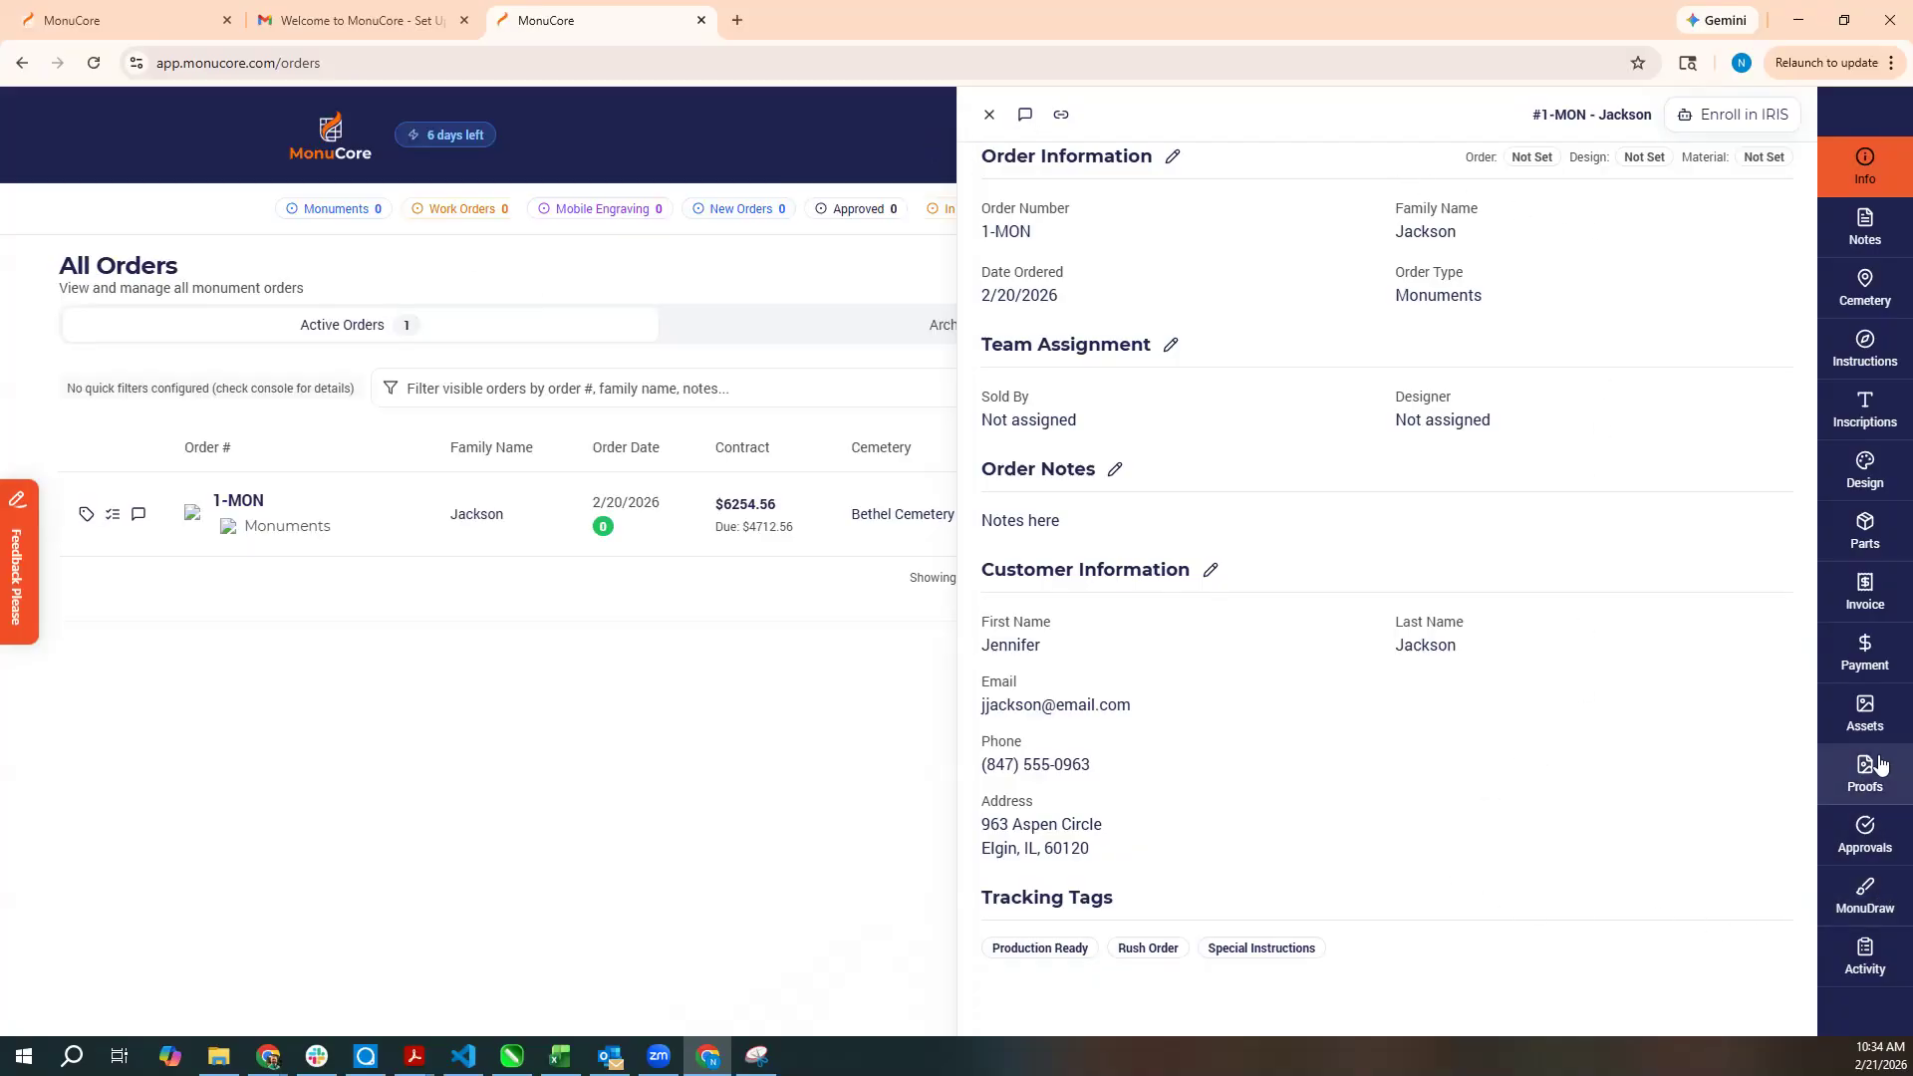
{"action": "left_click", "coordinate": [1872, 618]}
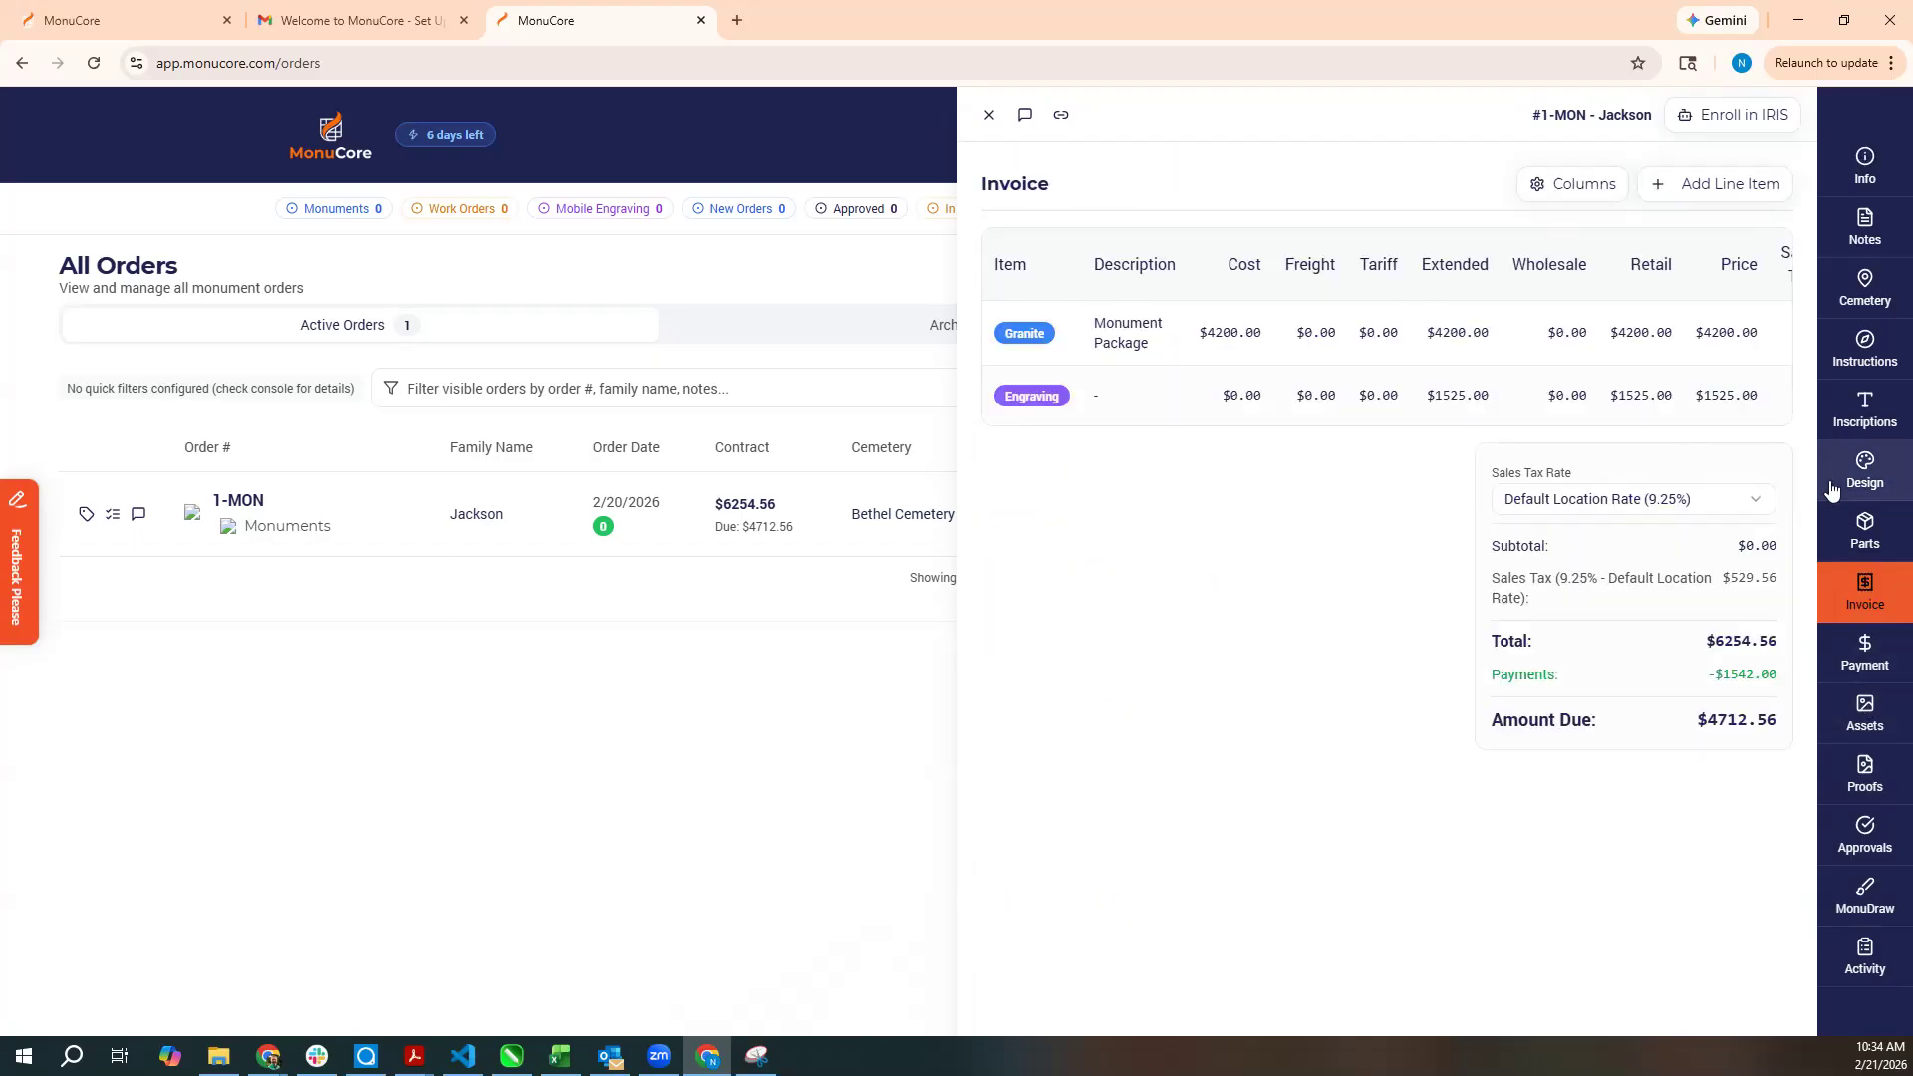
{"action": "left_click", "coordinate": [1866, 655]}
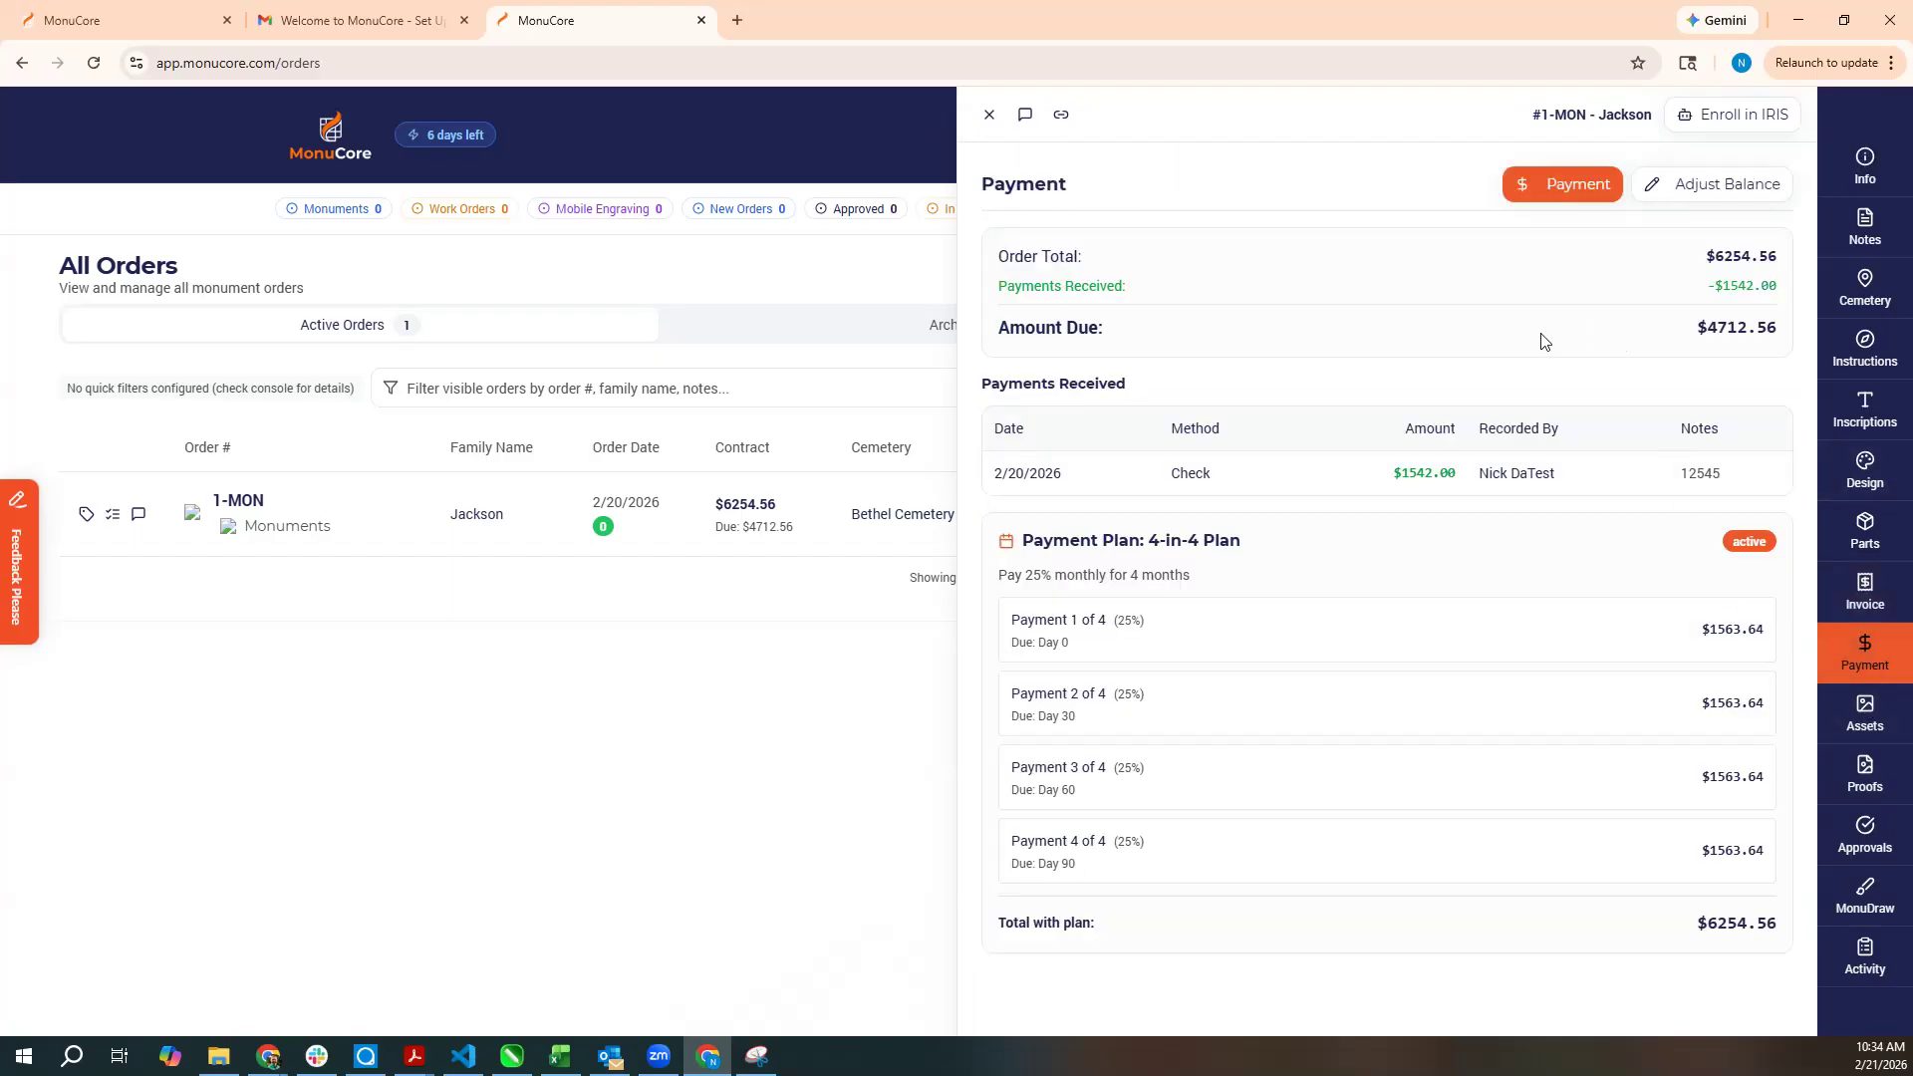
{"action": "left_click", "coordinate": [989, 115]}
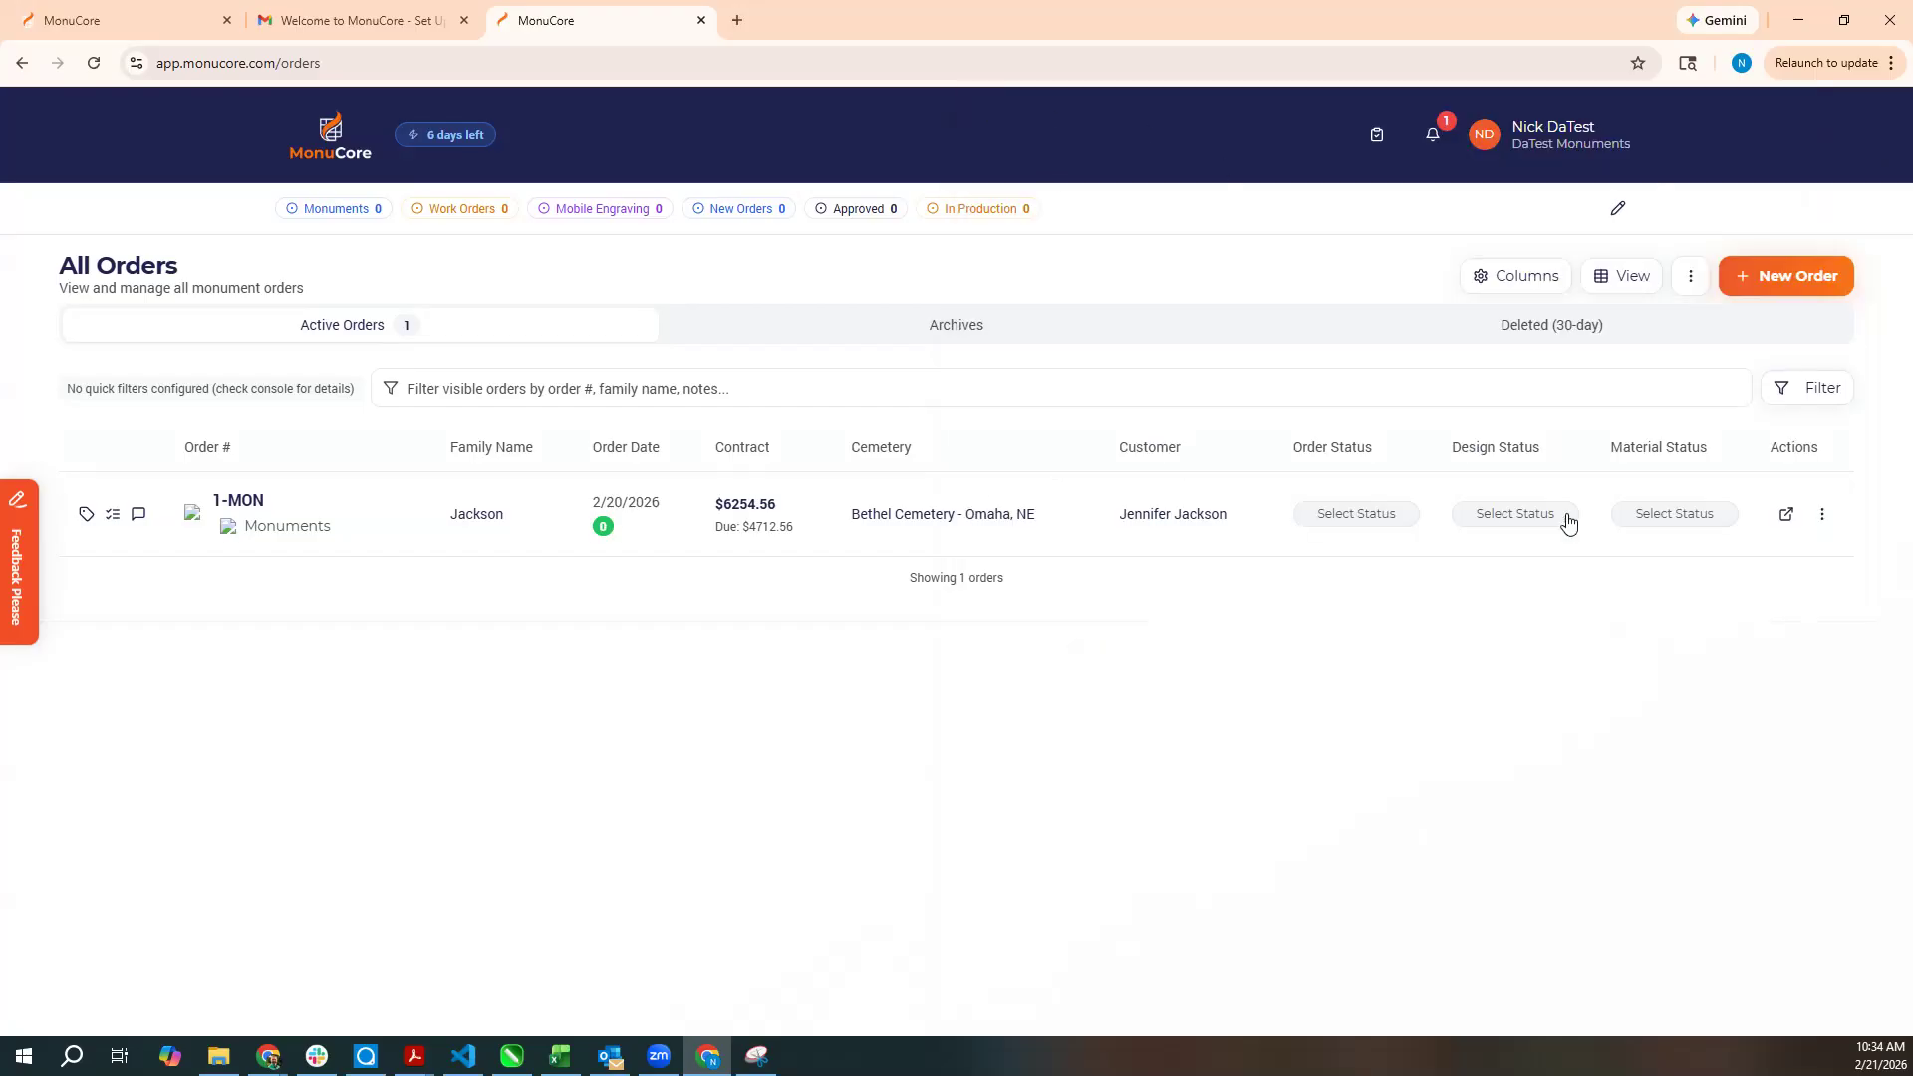
Check the order's payment request options, including sending the request to the customer, and close the dialog.
{"action": "left_click", "coordinate": [1823, 515]}
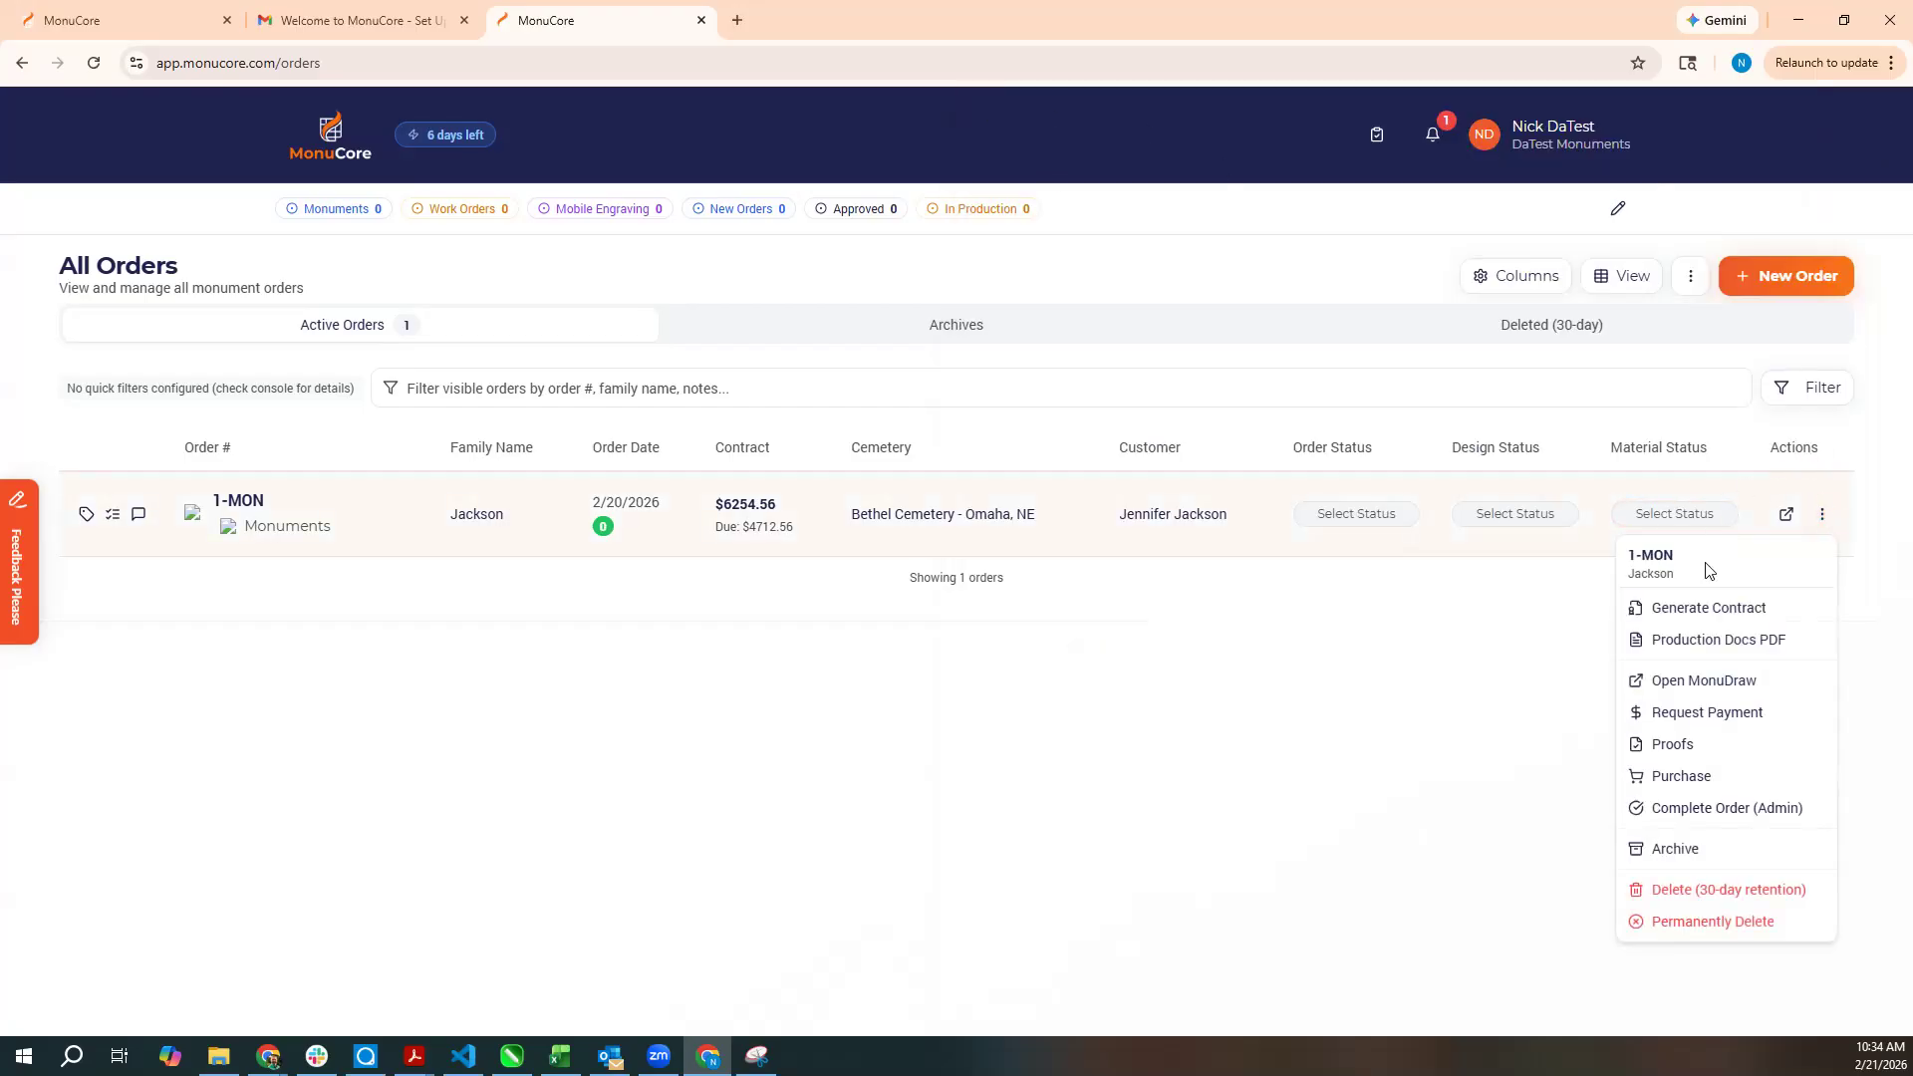
{"action": "left_click", "coordinate": [1716, 713]}
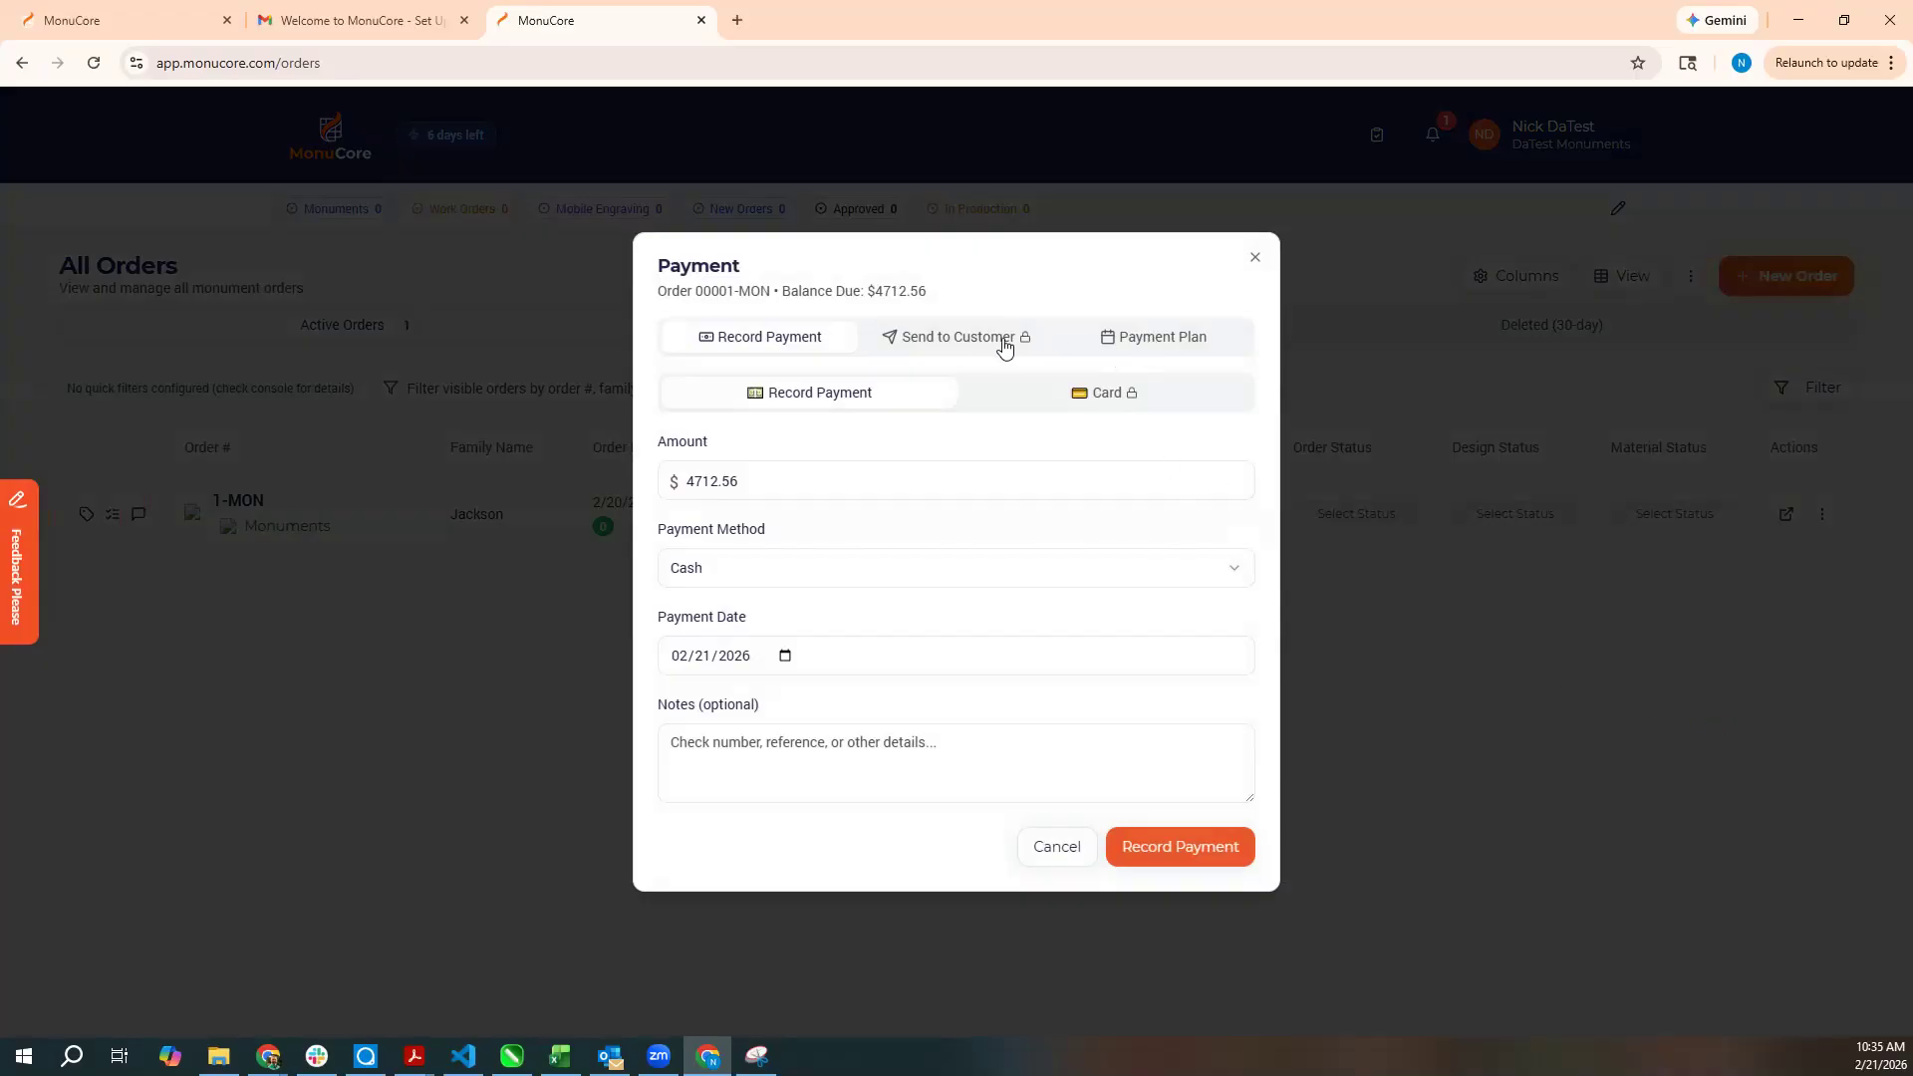
{"action": "left_click", "coordinate": [954, 339]}
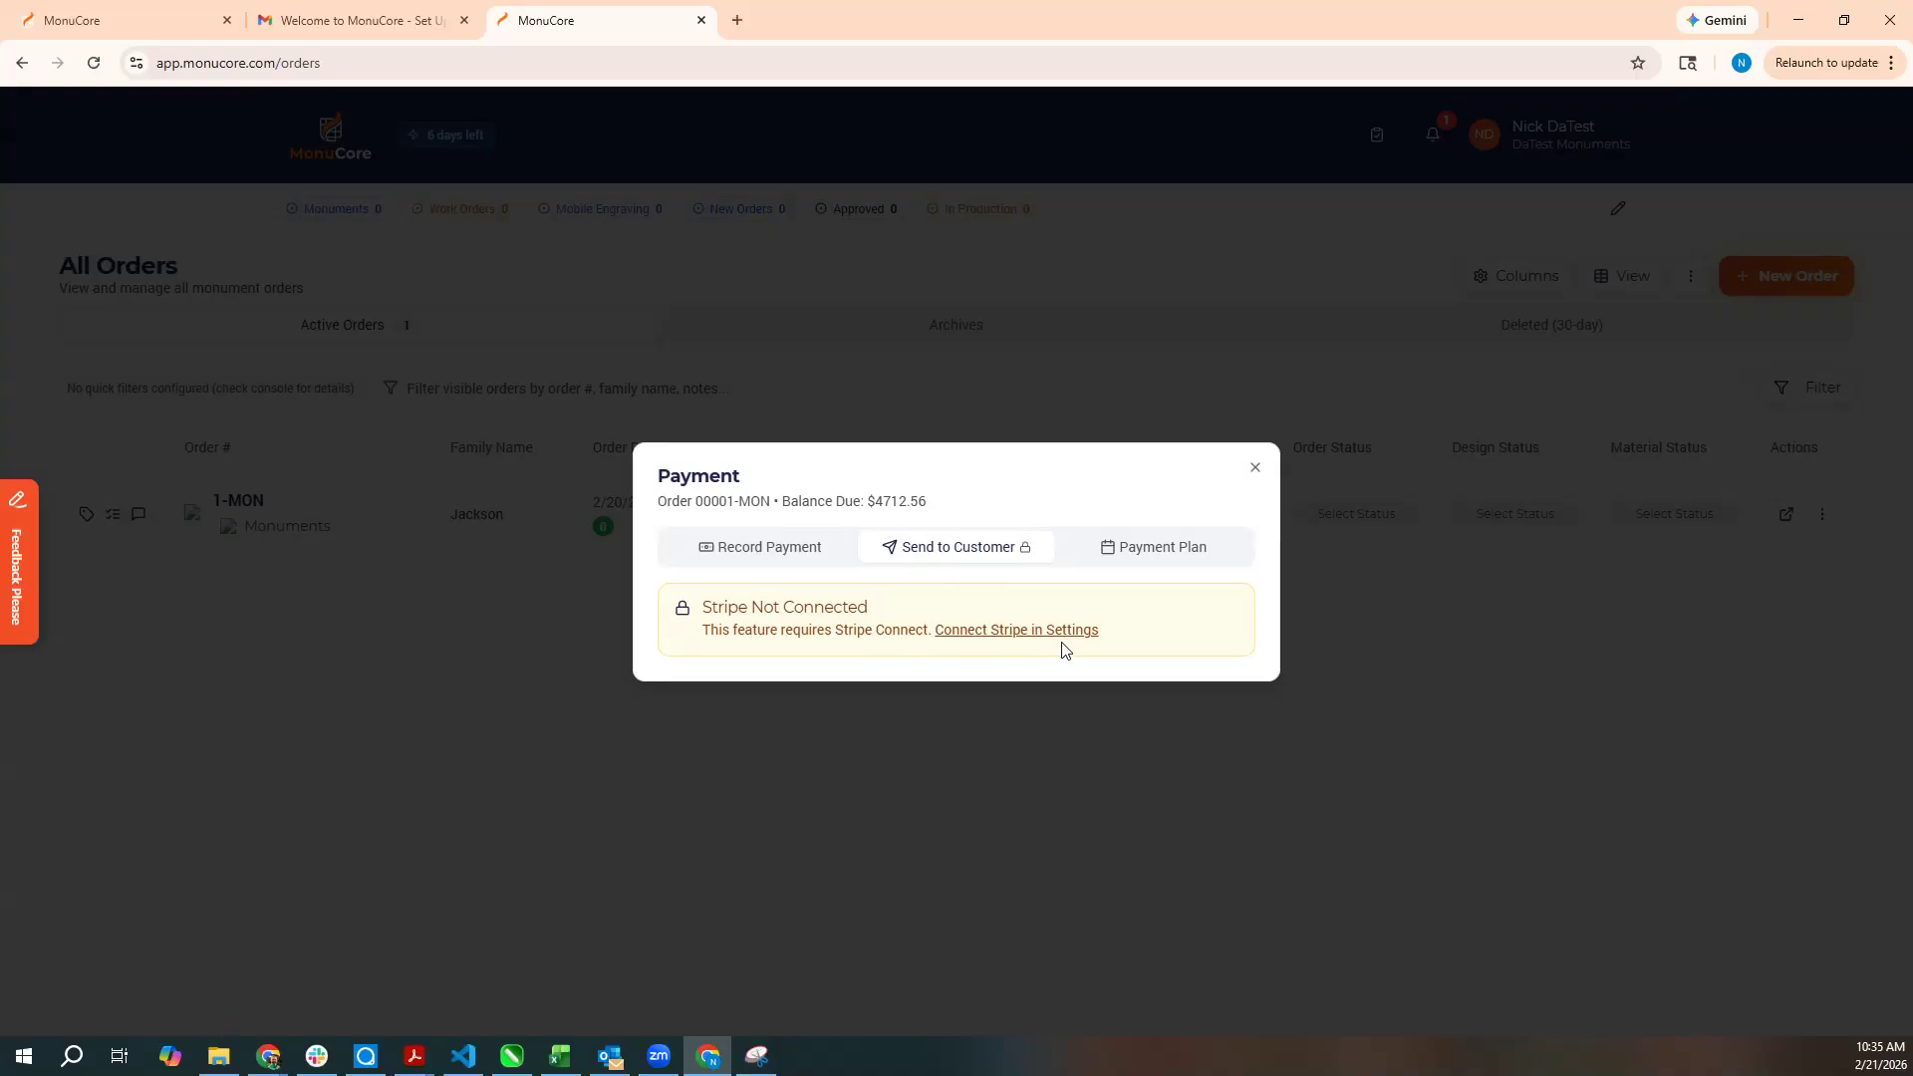
{"action": "left_click", "coordinate": [1256, 468]}
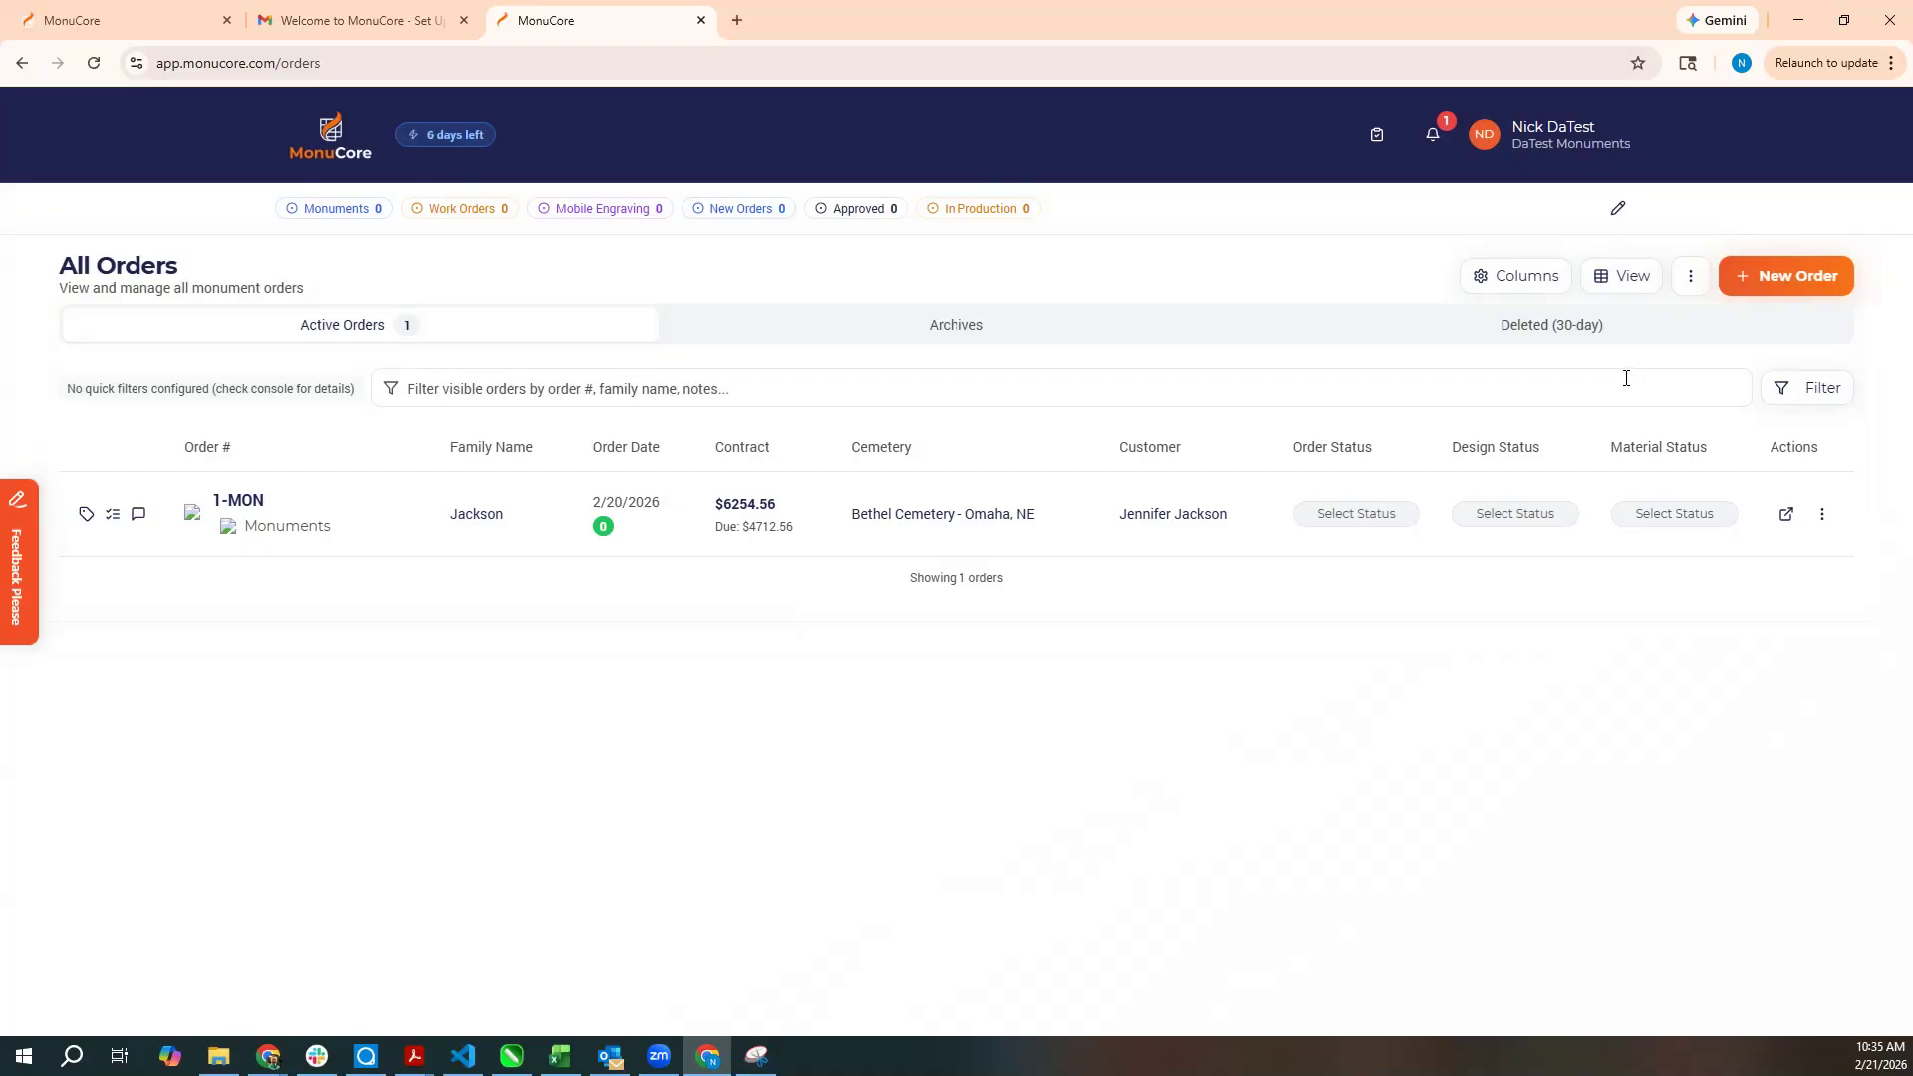
Generate the order's production documents PDF, open it to review its contents and close it.
{"action": "left_click", "coordinate": [1823, 514]}
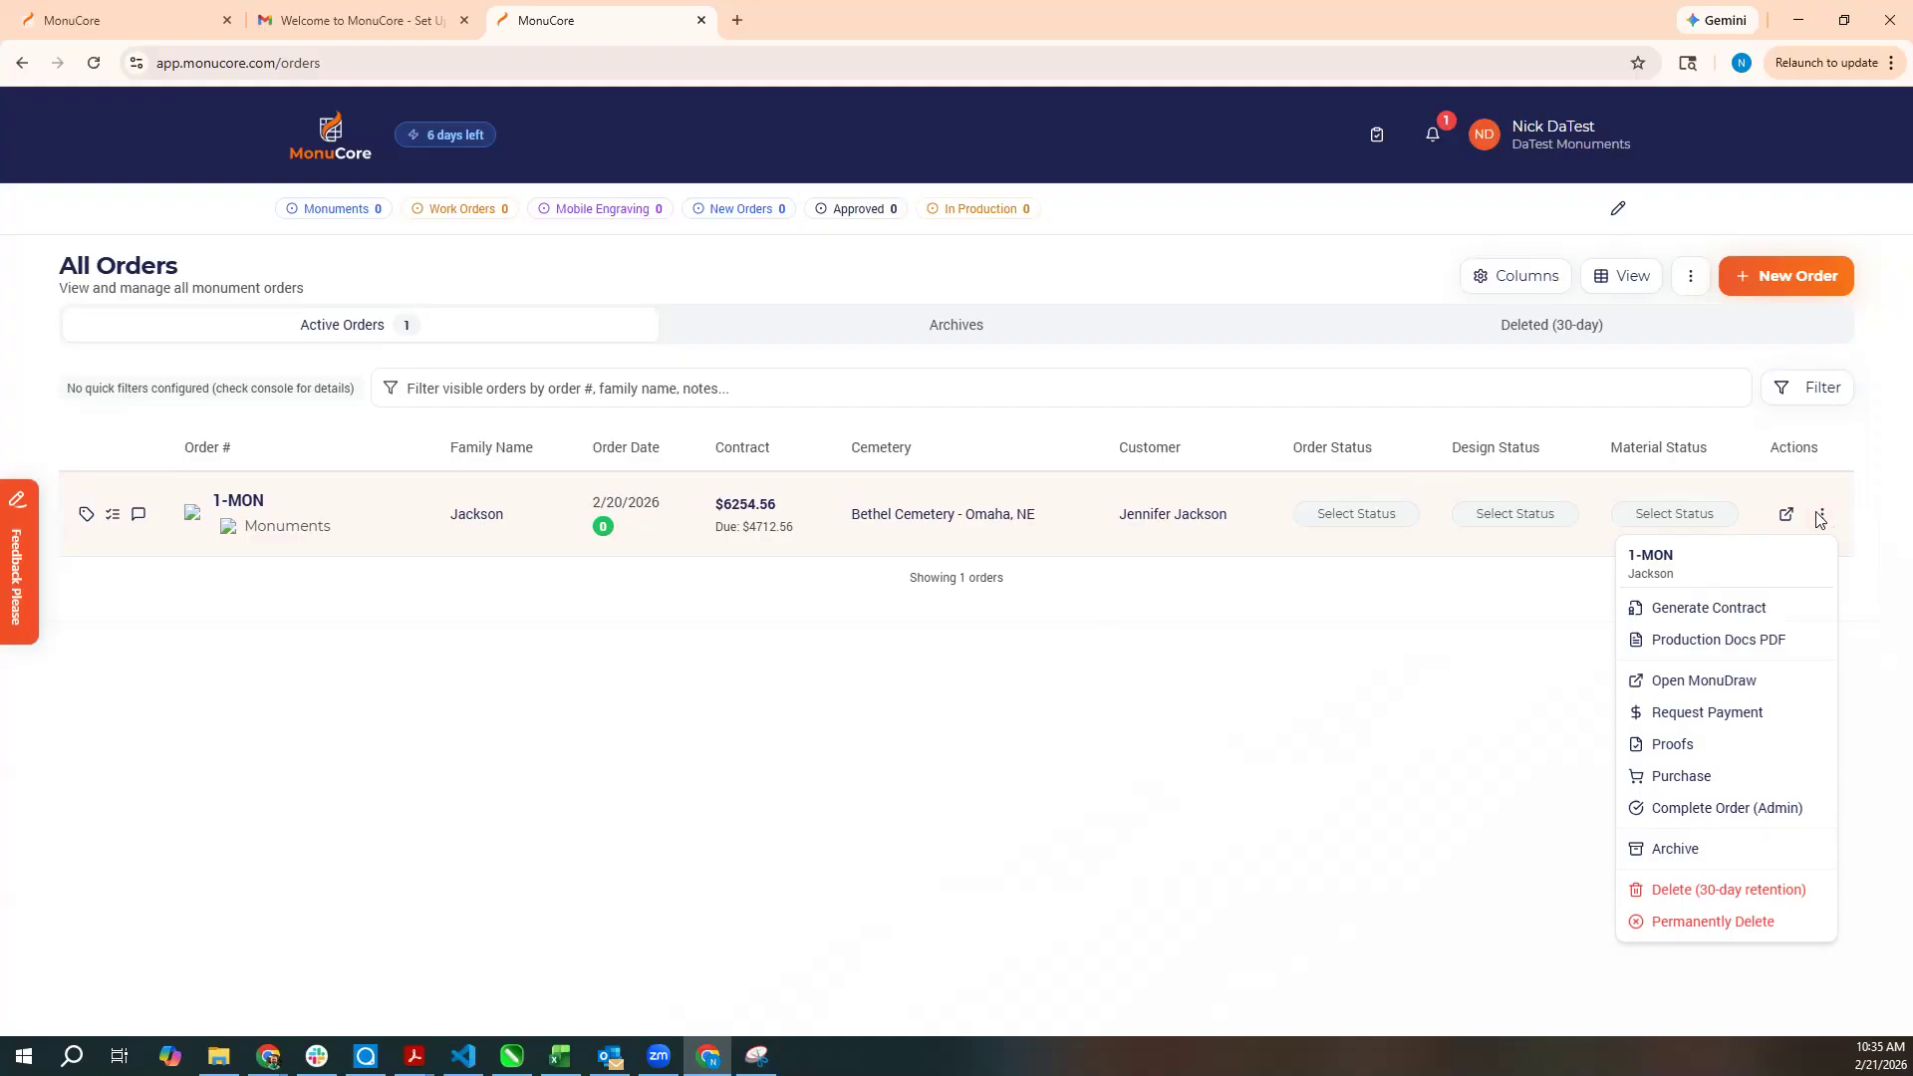
{"action": "left_click", "coordinate": [1724, 634]}
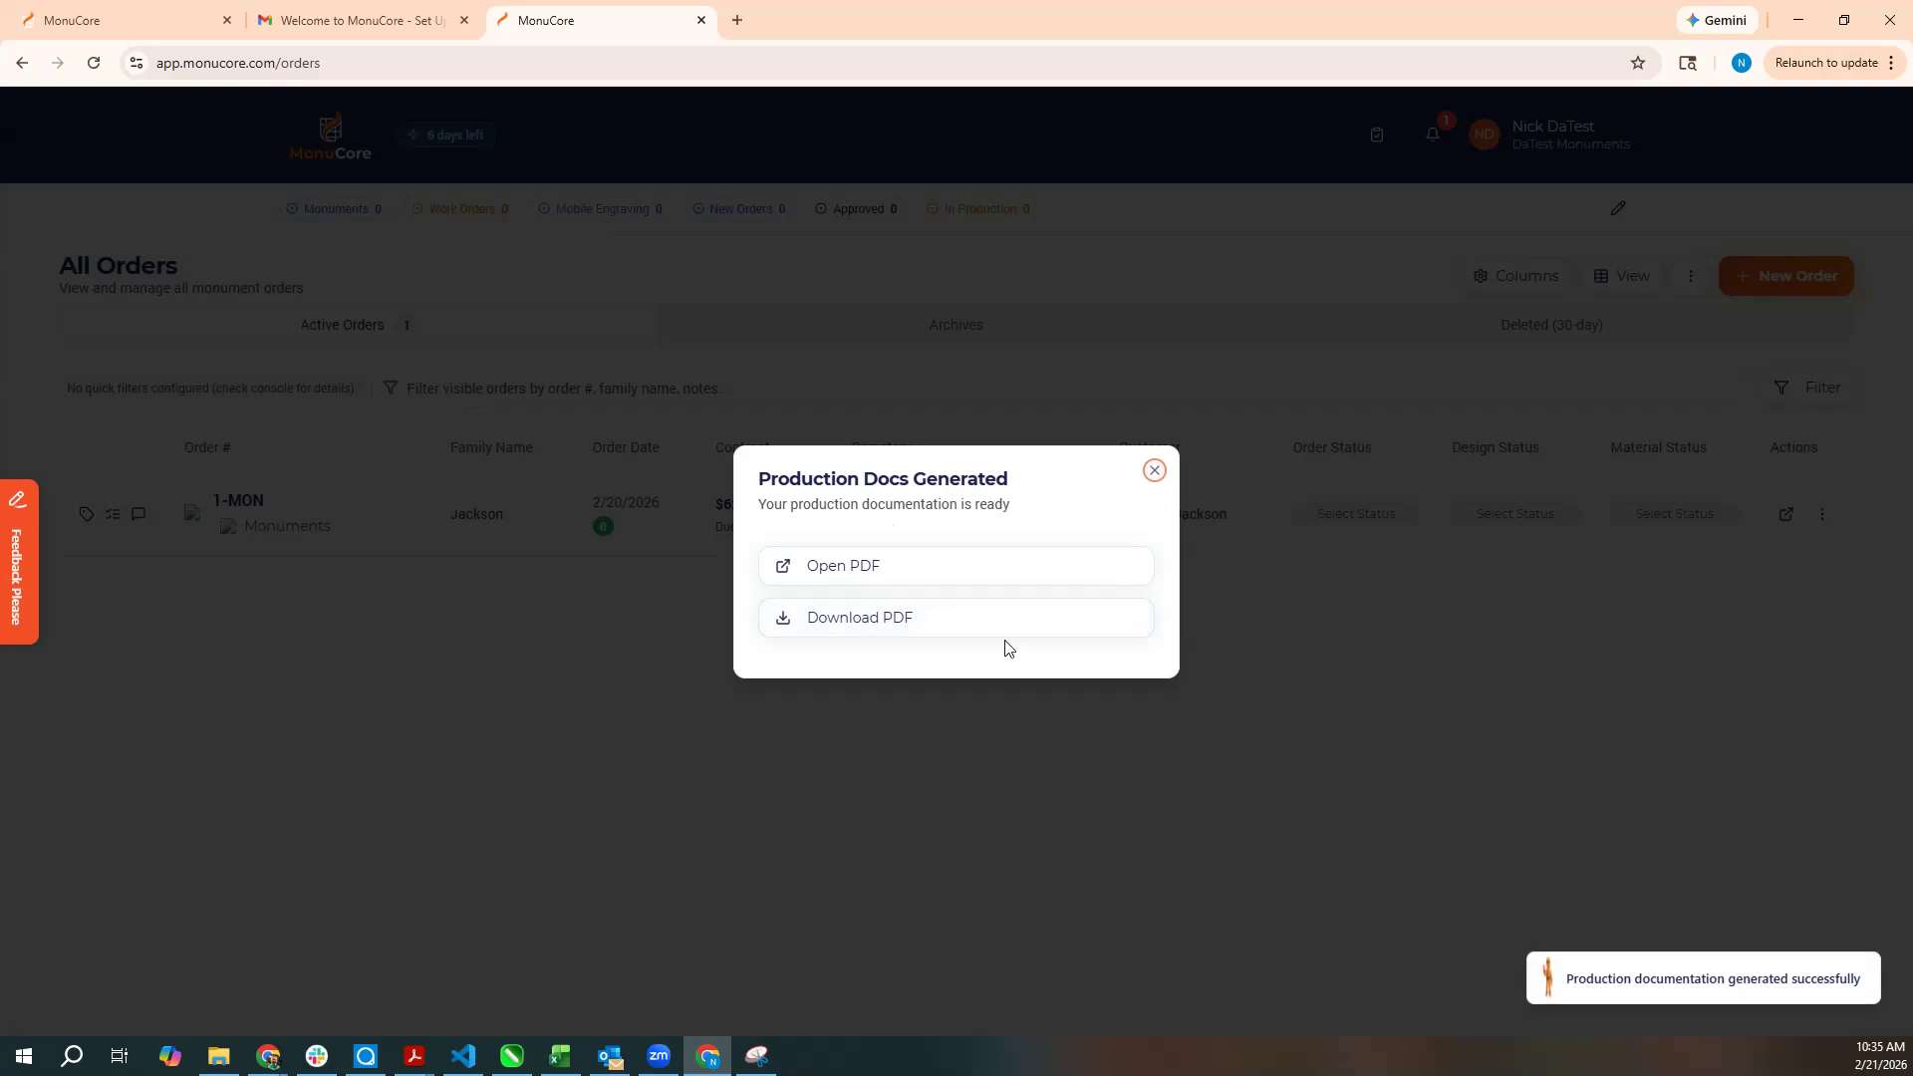
{"action": "left_click", "coordinate": [1067, 582]}
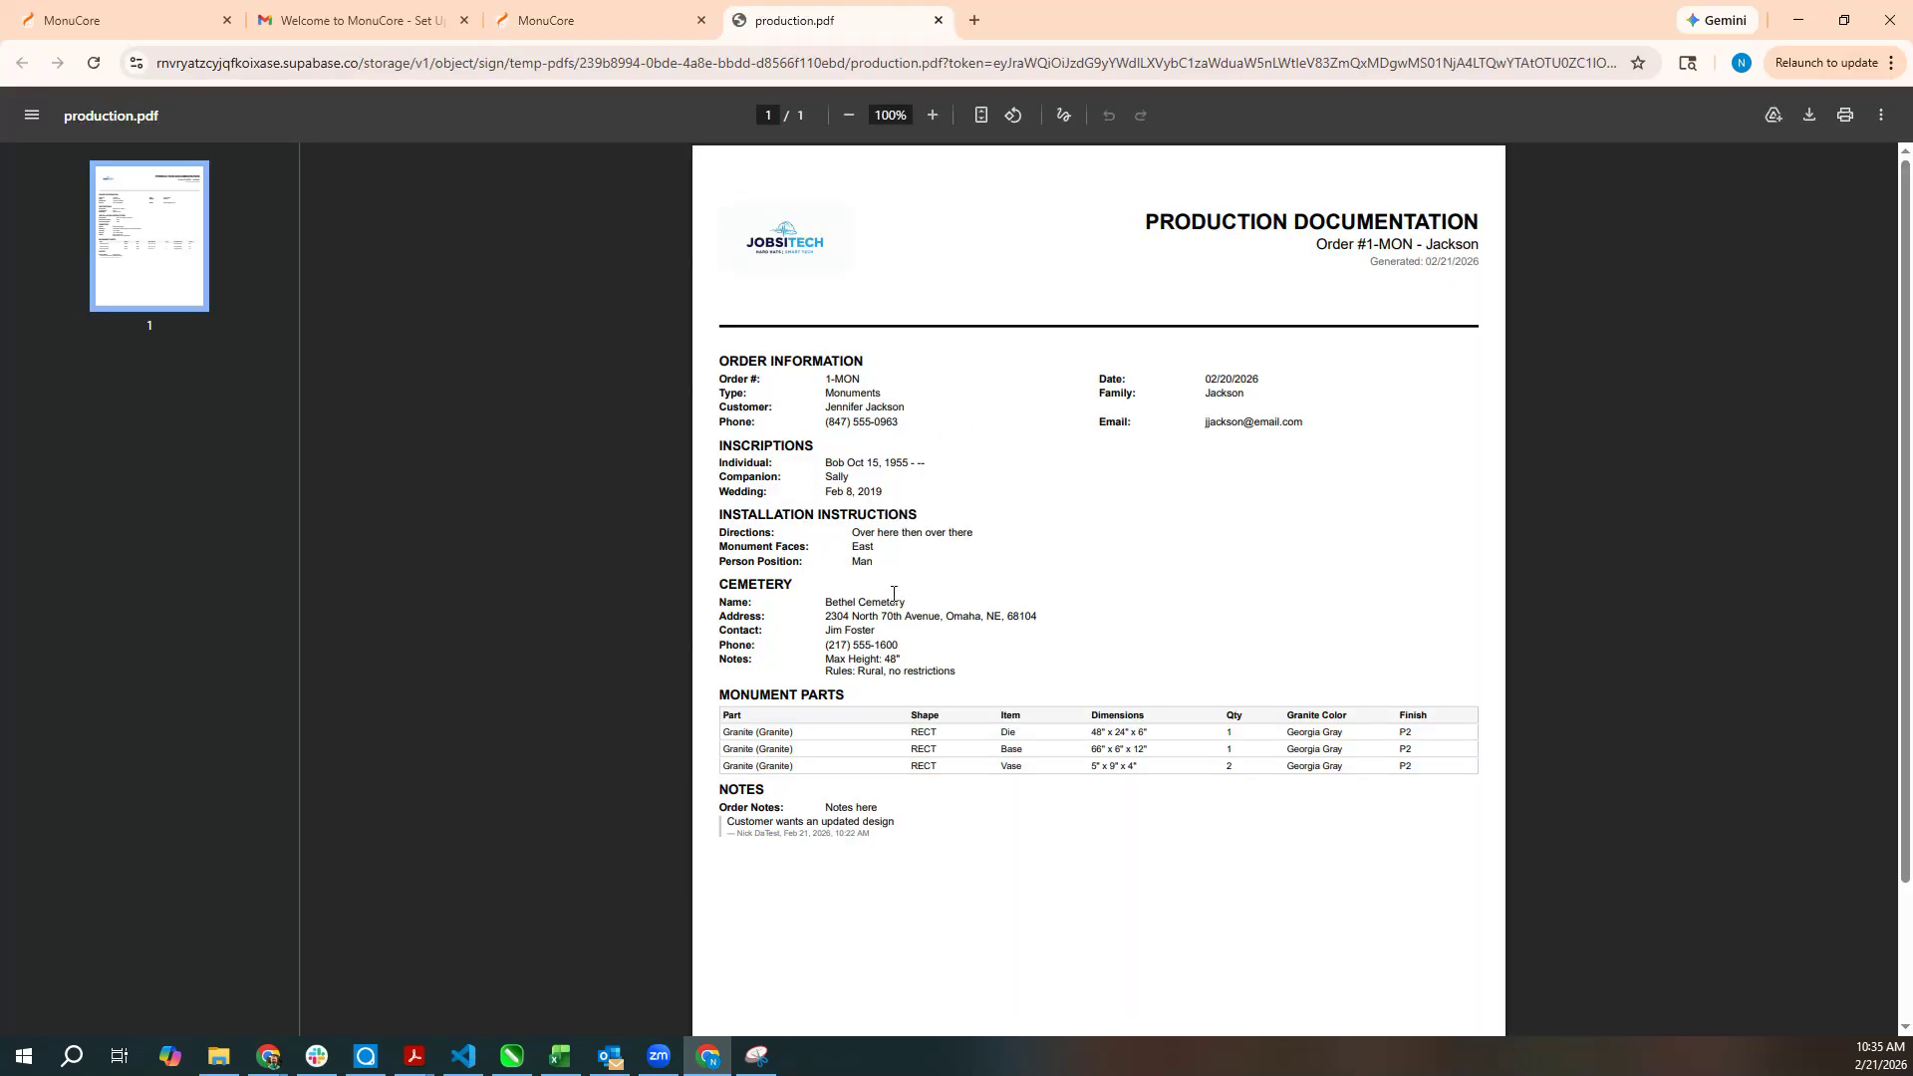
{"action": "scroll", "coordinate": [1183, 603], "scroll_direction": "down", "scroll_amount": 3}
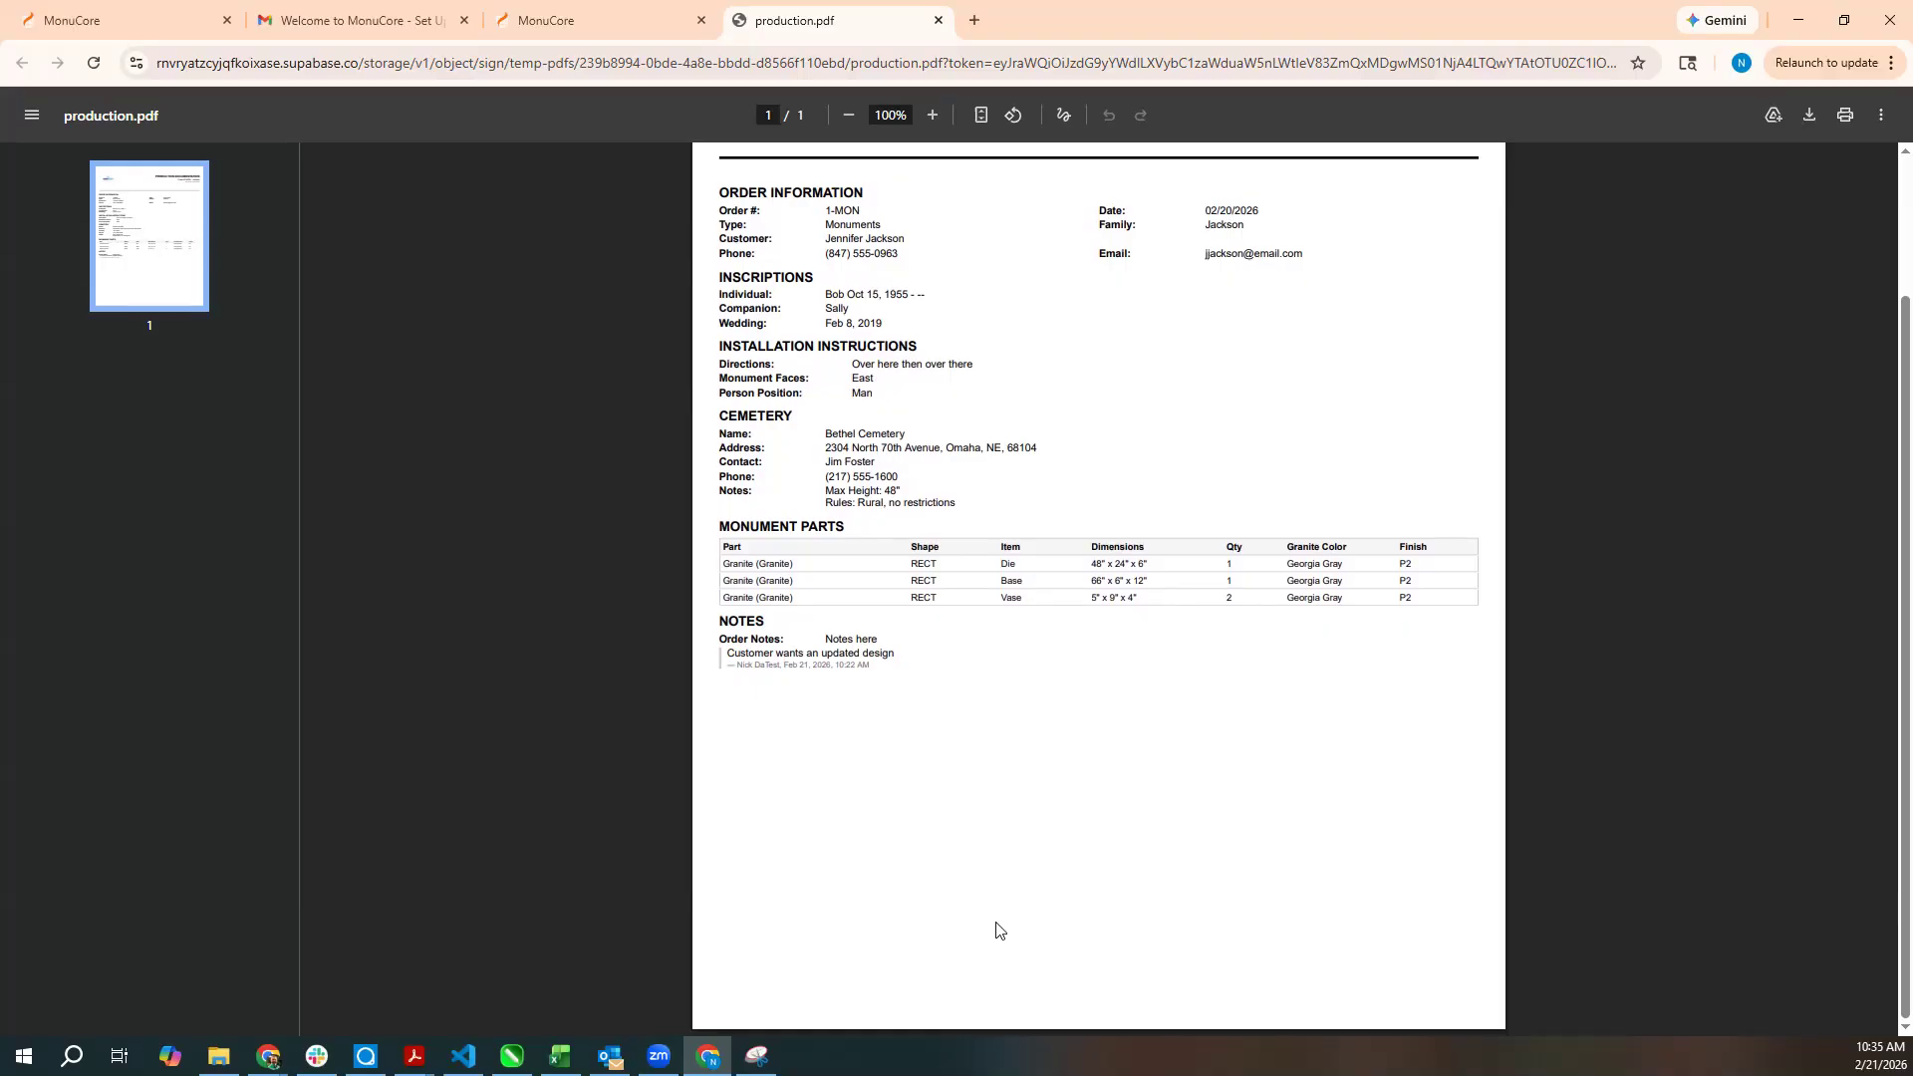
{"action": "left_click", "coordinate": [938, 20]}
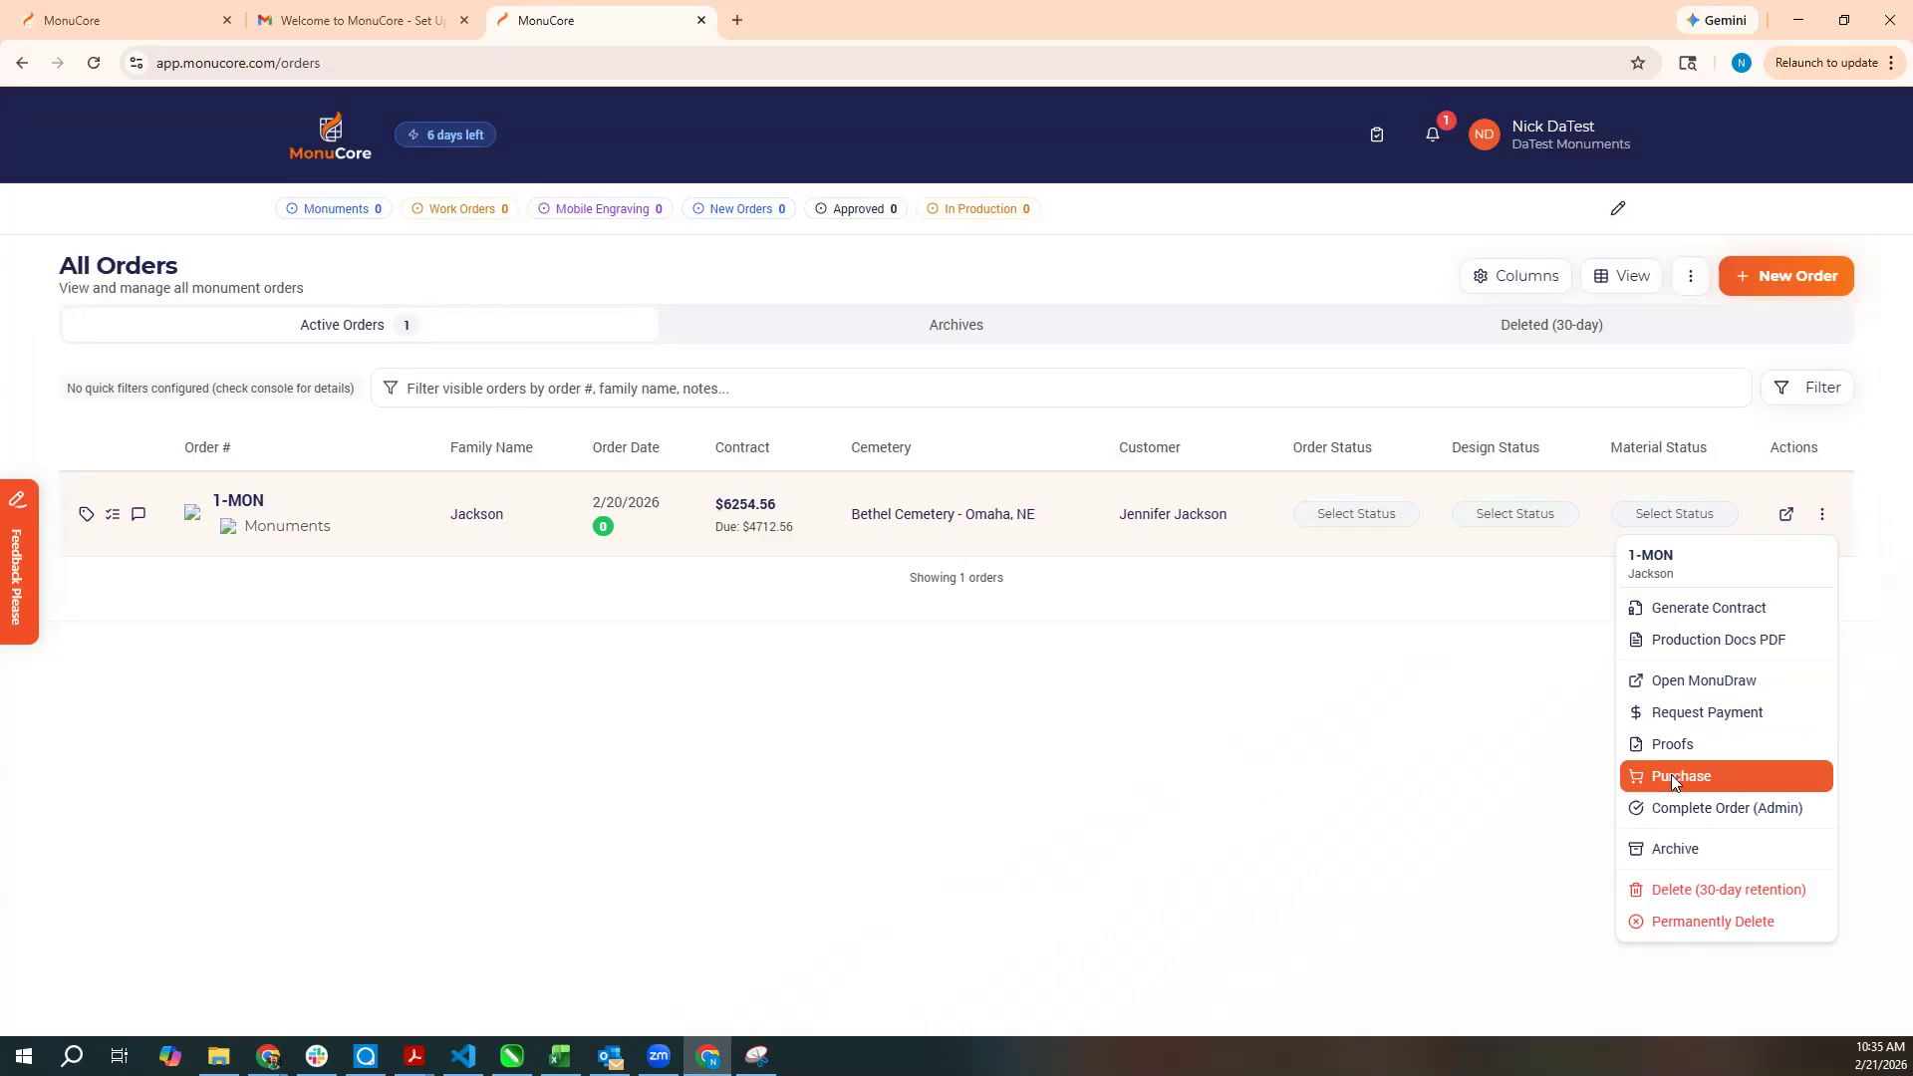
Set the order's material status to Not Ordered, its design status to In Progress and its order status to New.
{"action": "left_click", "coordinate": [1415, 753]}
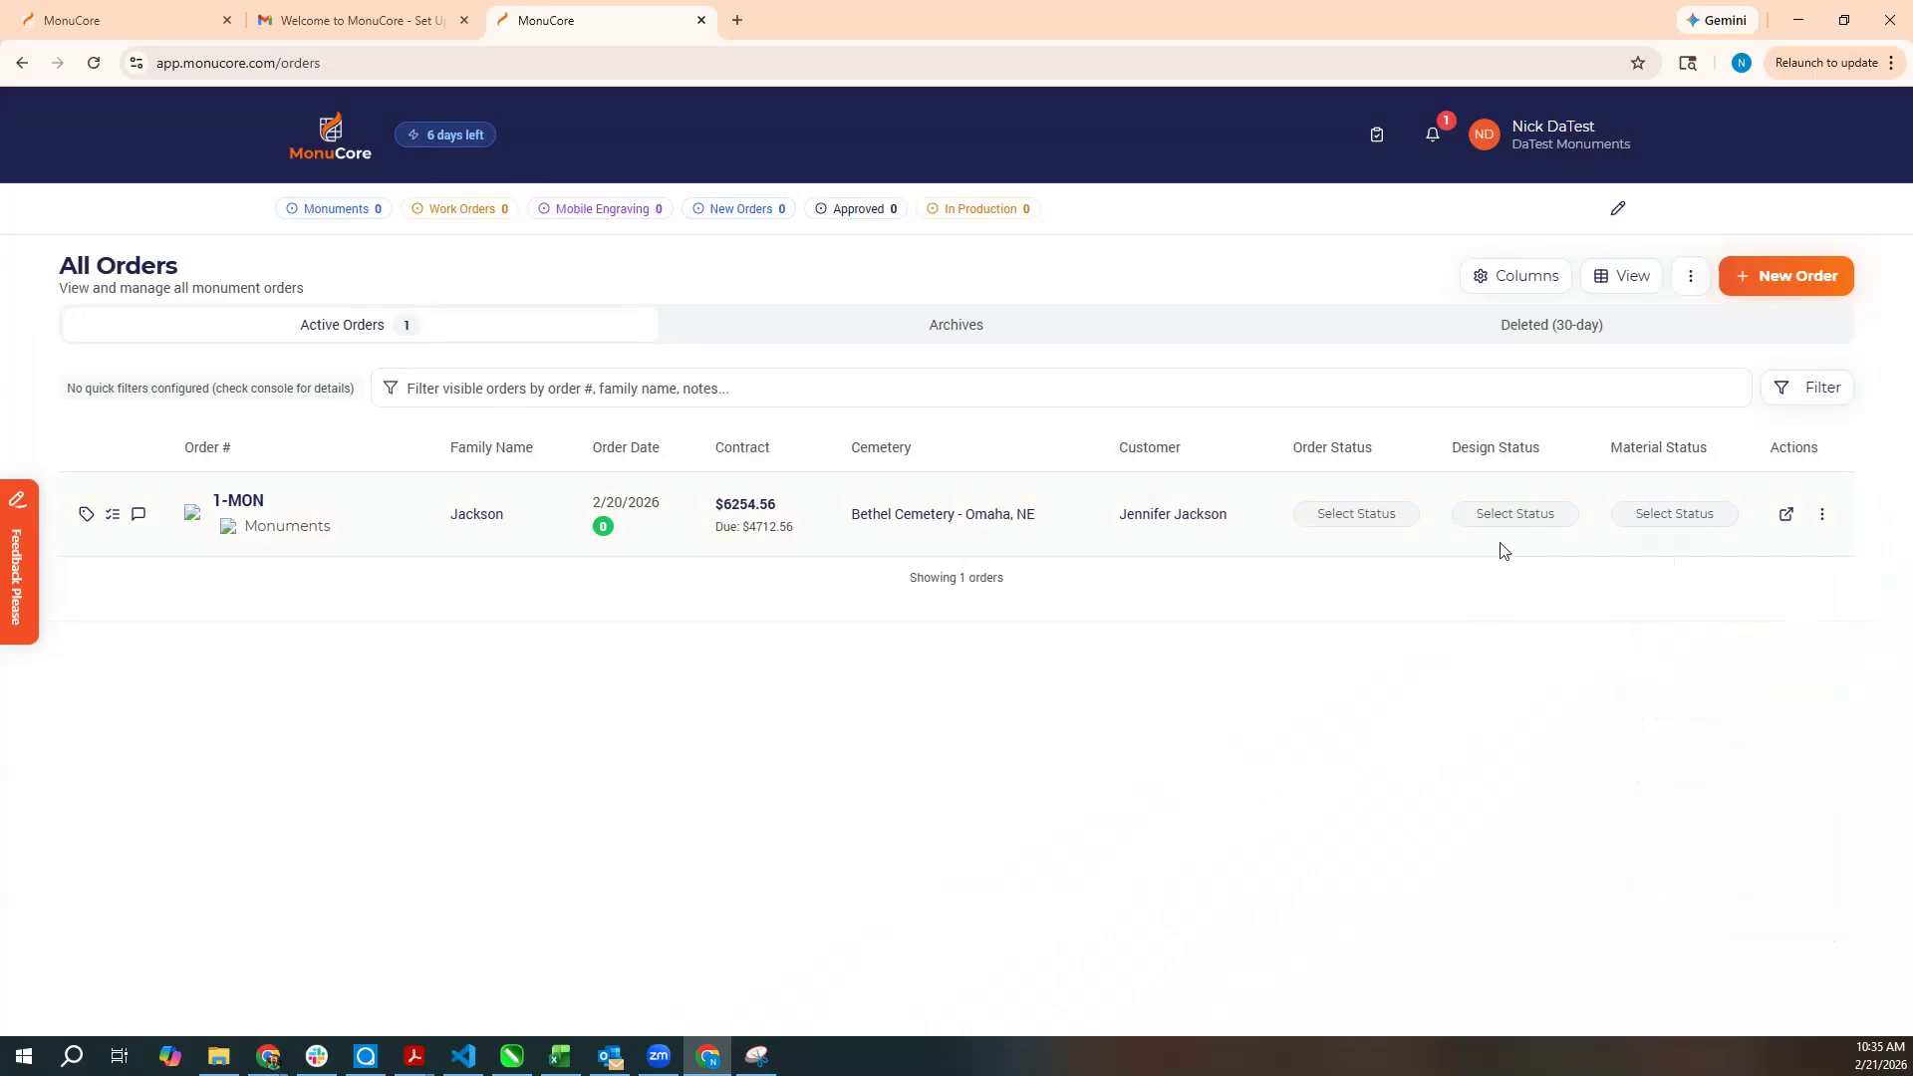
{"action": "left_click", "coordinate": [1671, 516]}
{"action": "left_click", "coordinate": [1686, 566]}
{"action": "left_click", "coordinate": [1822, 514]}
{"action": "left_click", "coordinate": [1536, 519]}
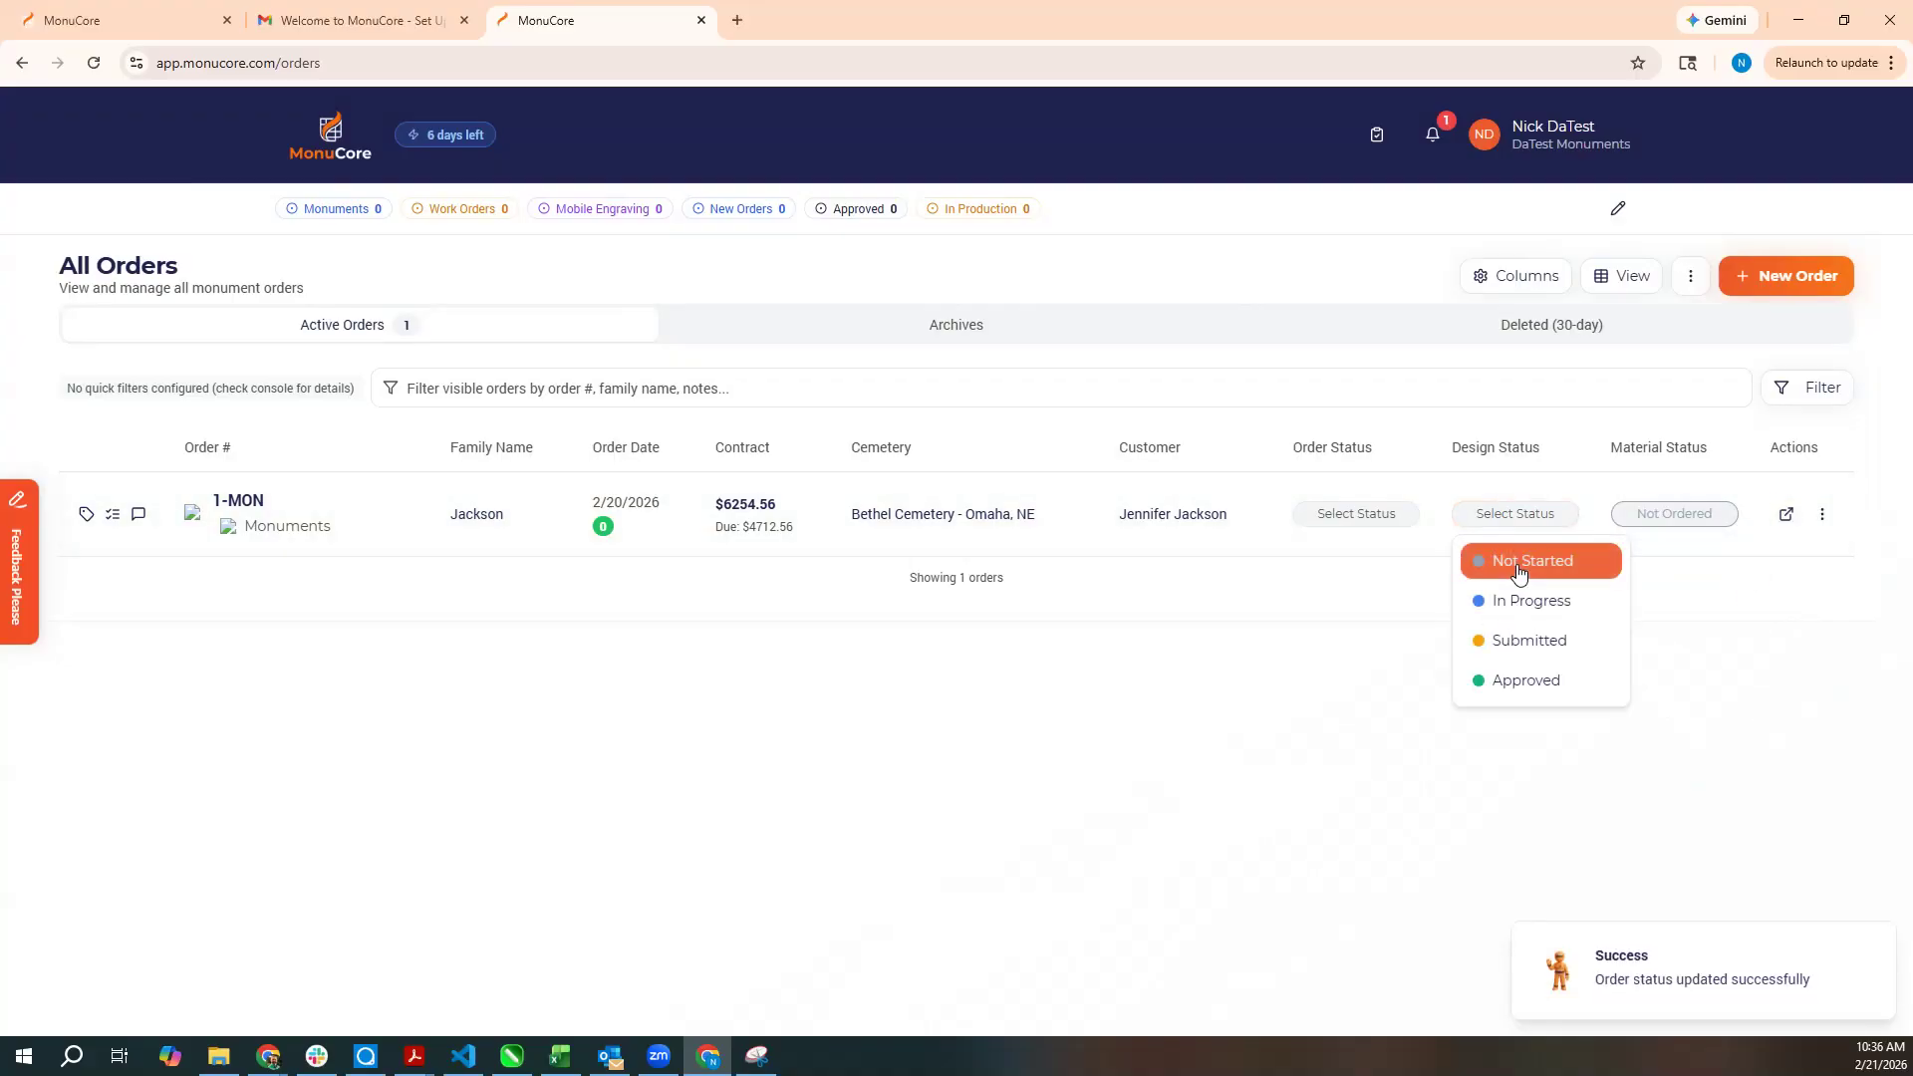
{"action": "left_click", "coordinate": [1530, 603]}
{"action": "left_click", "coordinate": [1394, 517]}
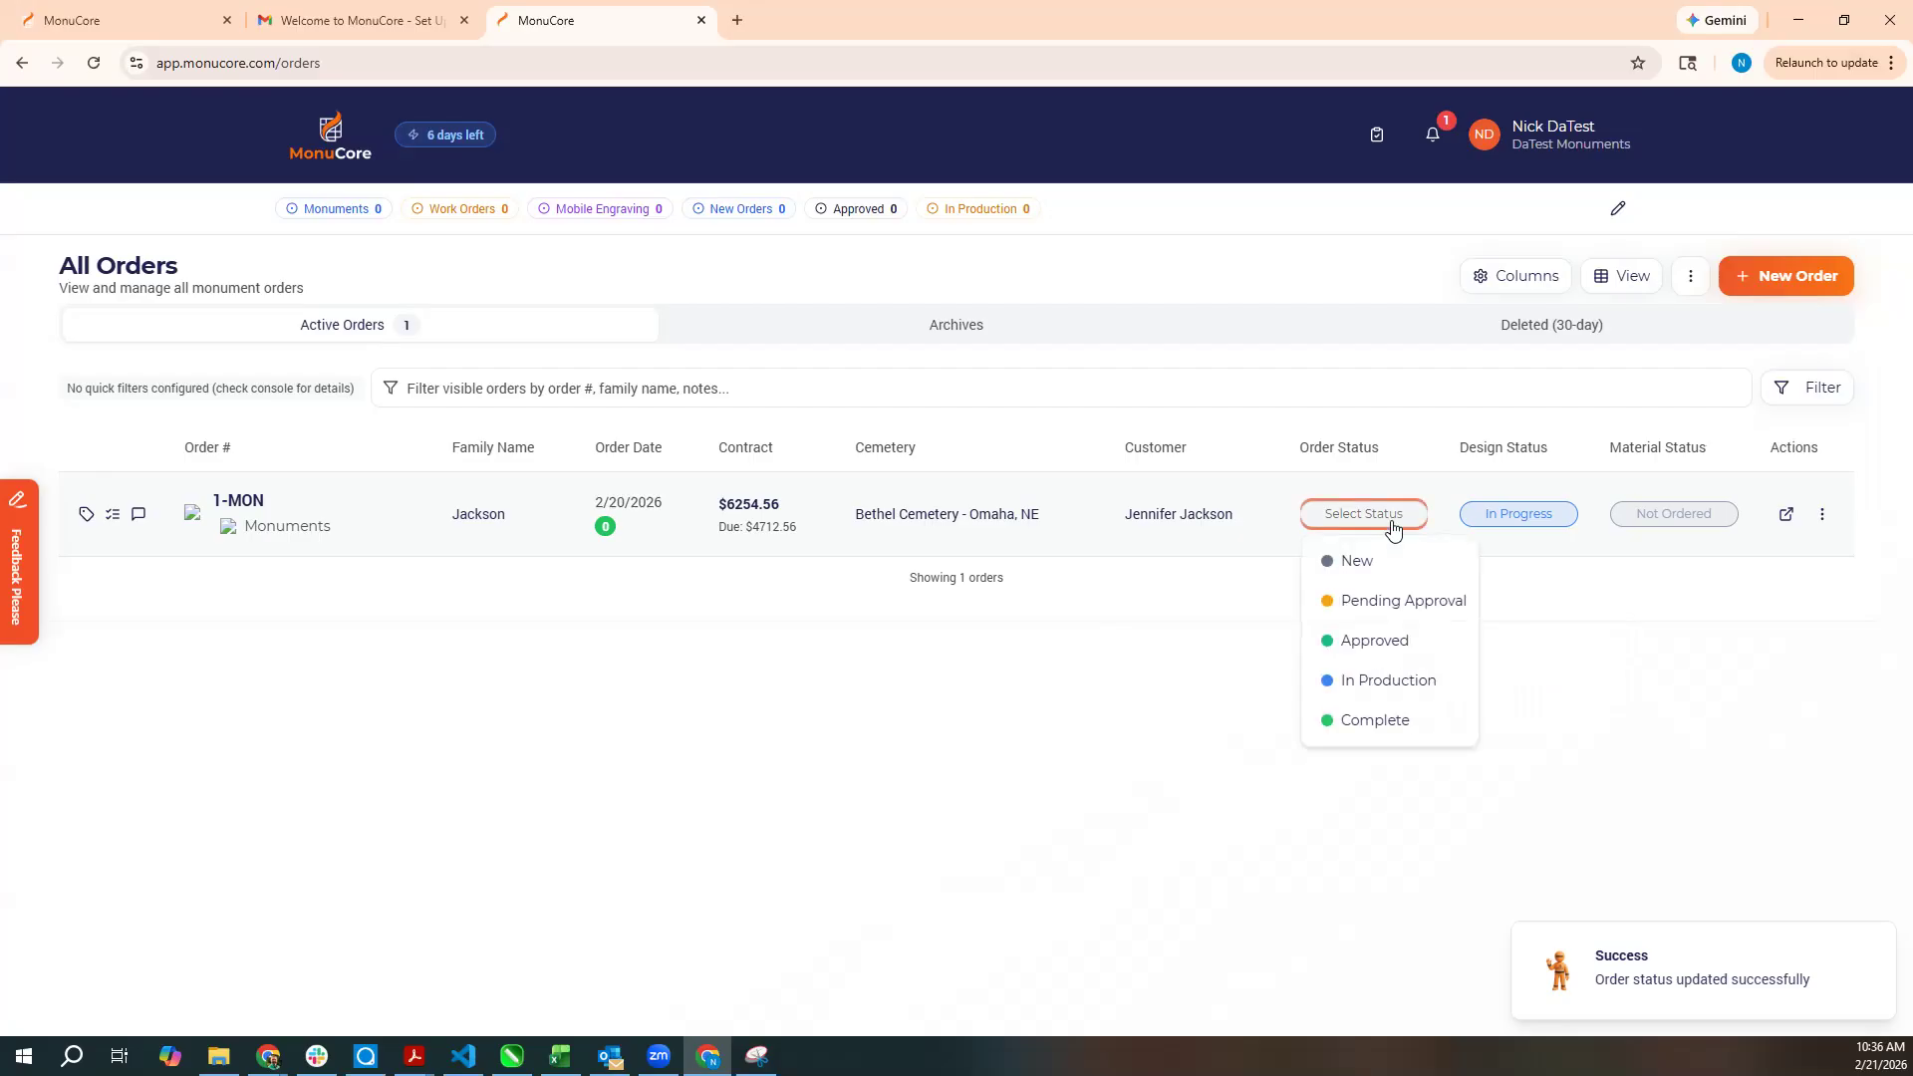
{"action": "left_click", "coordinate": [1361, 560]}
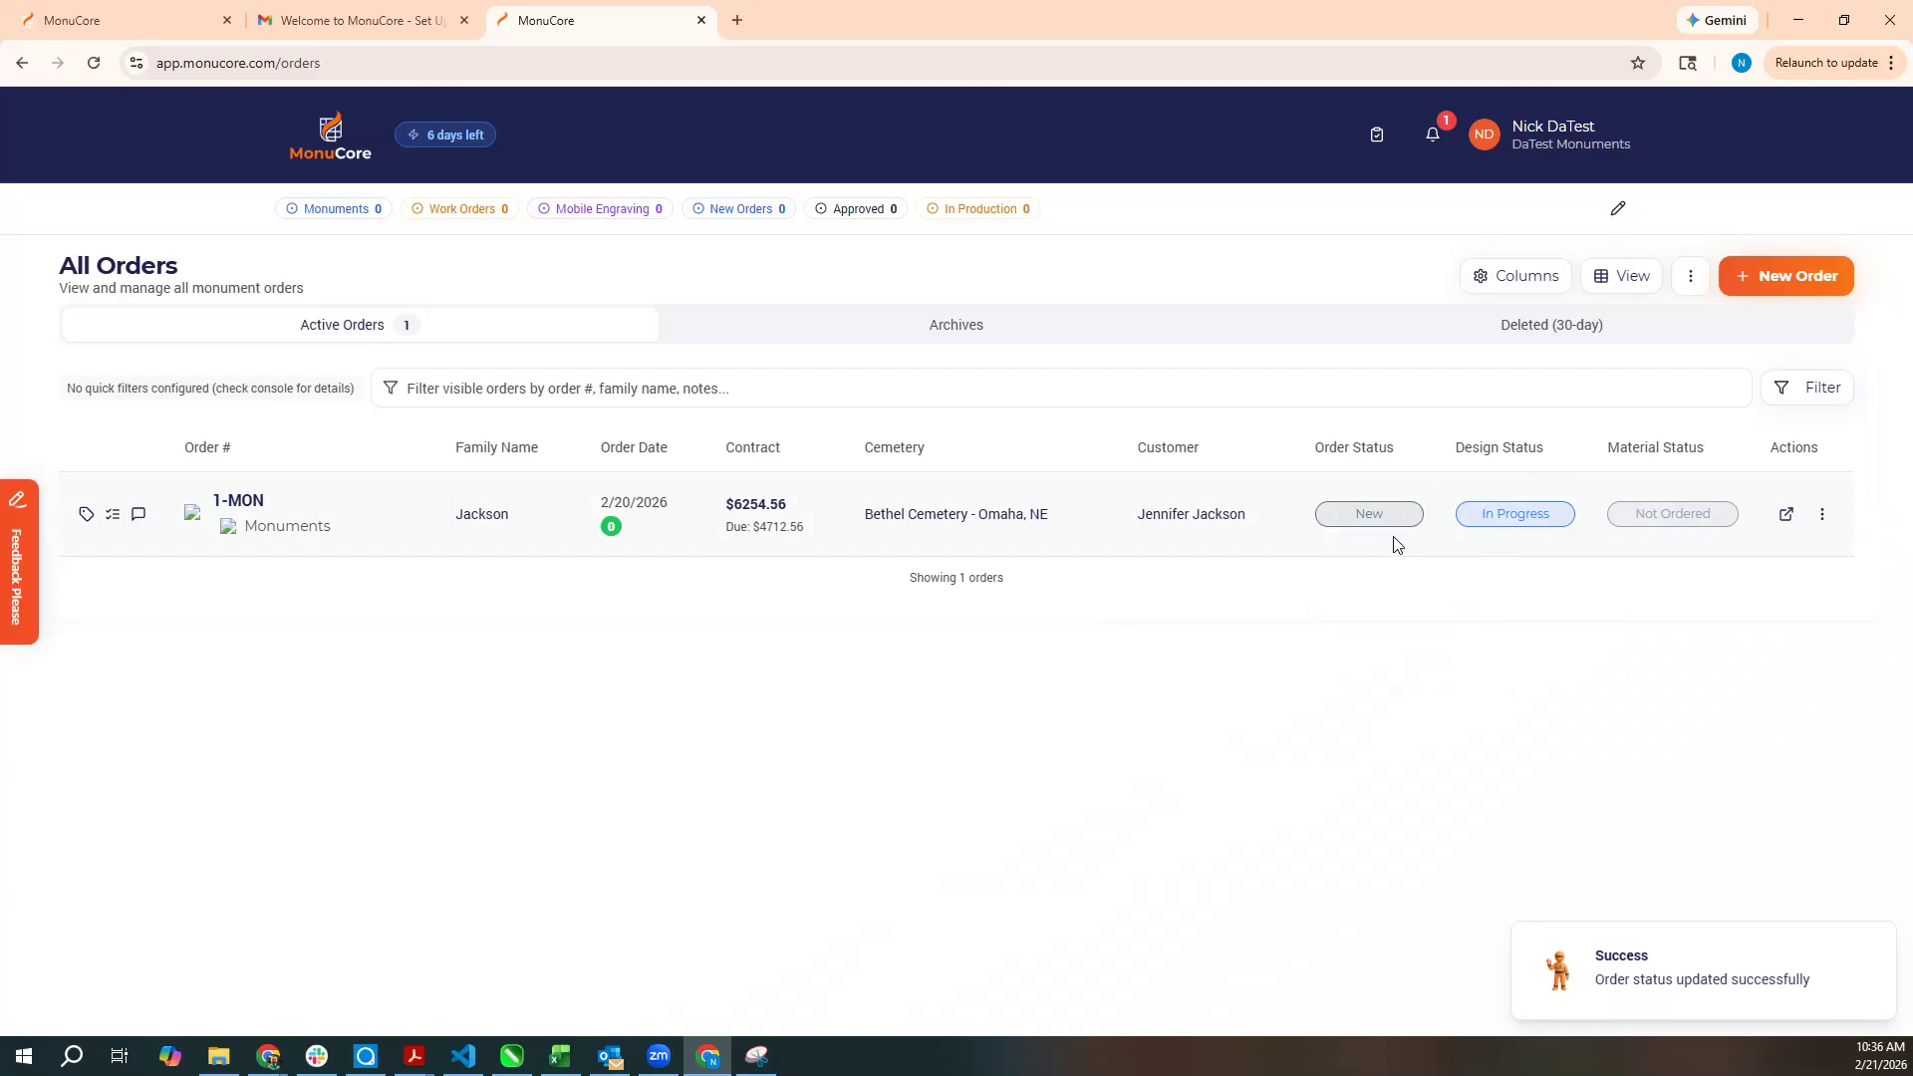
Start a purchase order for the order's parts with Default Granite Vendor as the vendor.
{"action": "left_click", "coordinate": [1823, 514]}
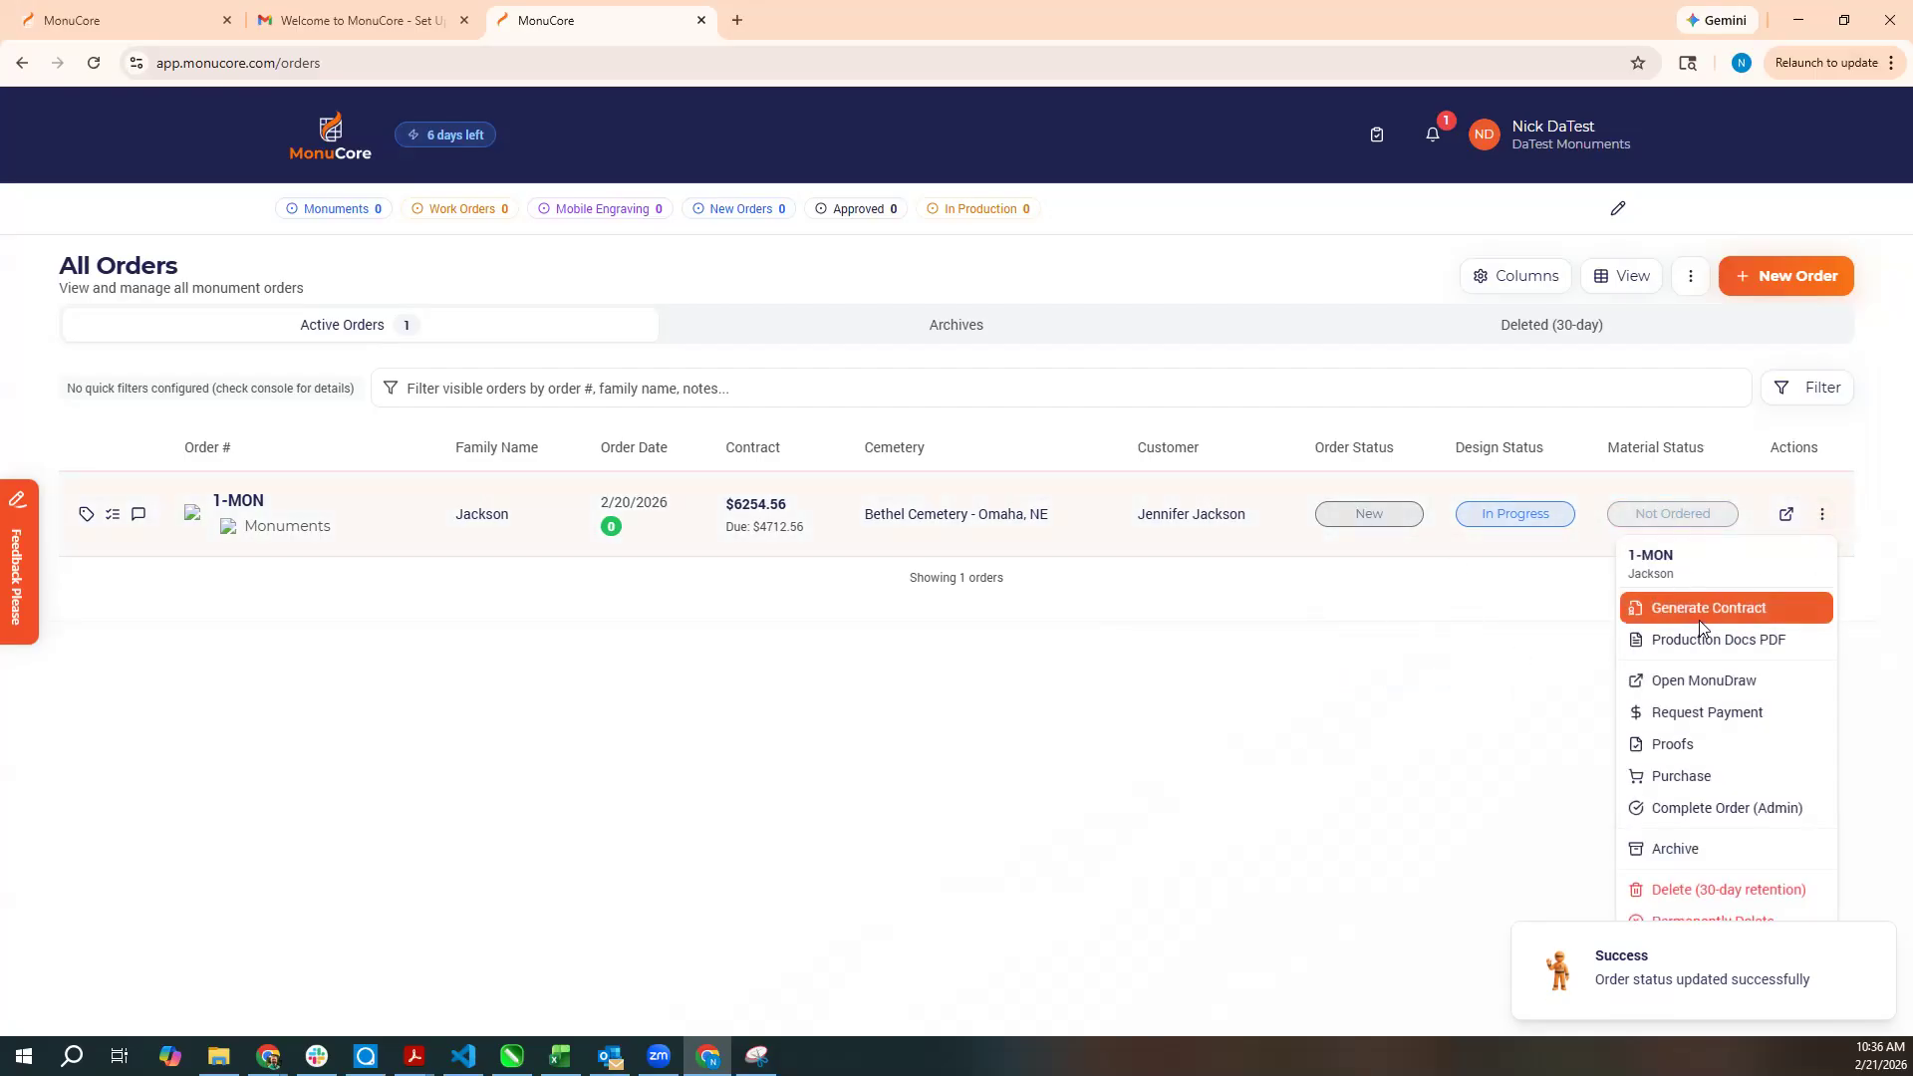
{"action": "left_click", "coordinate": [1683, 775]}
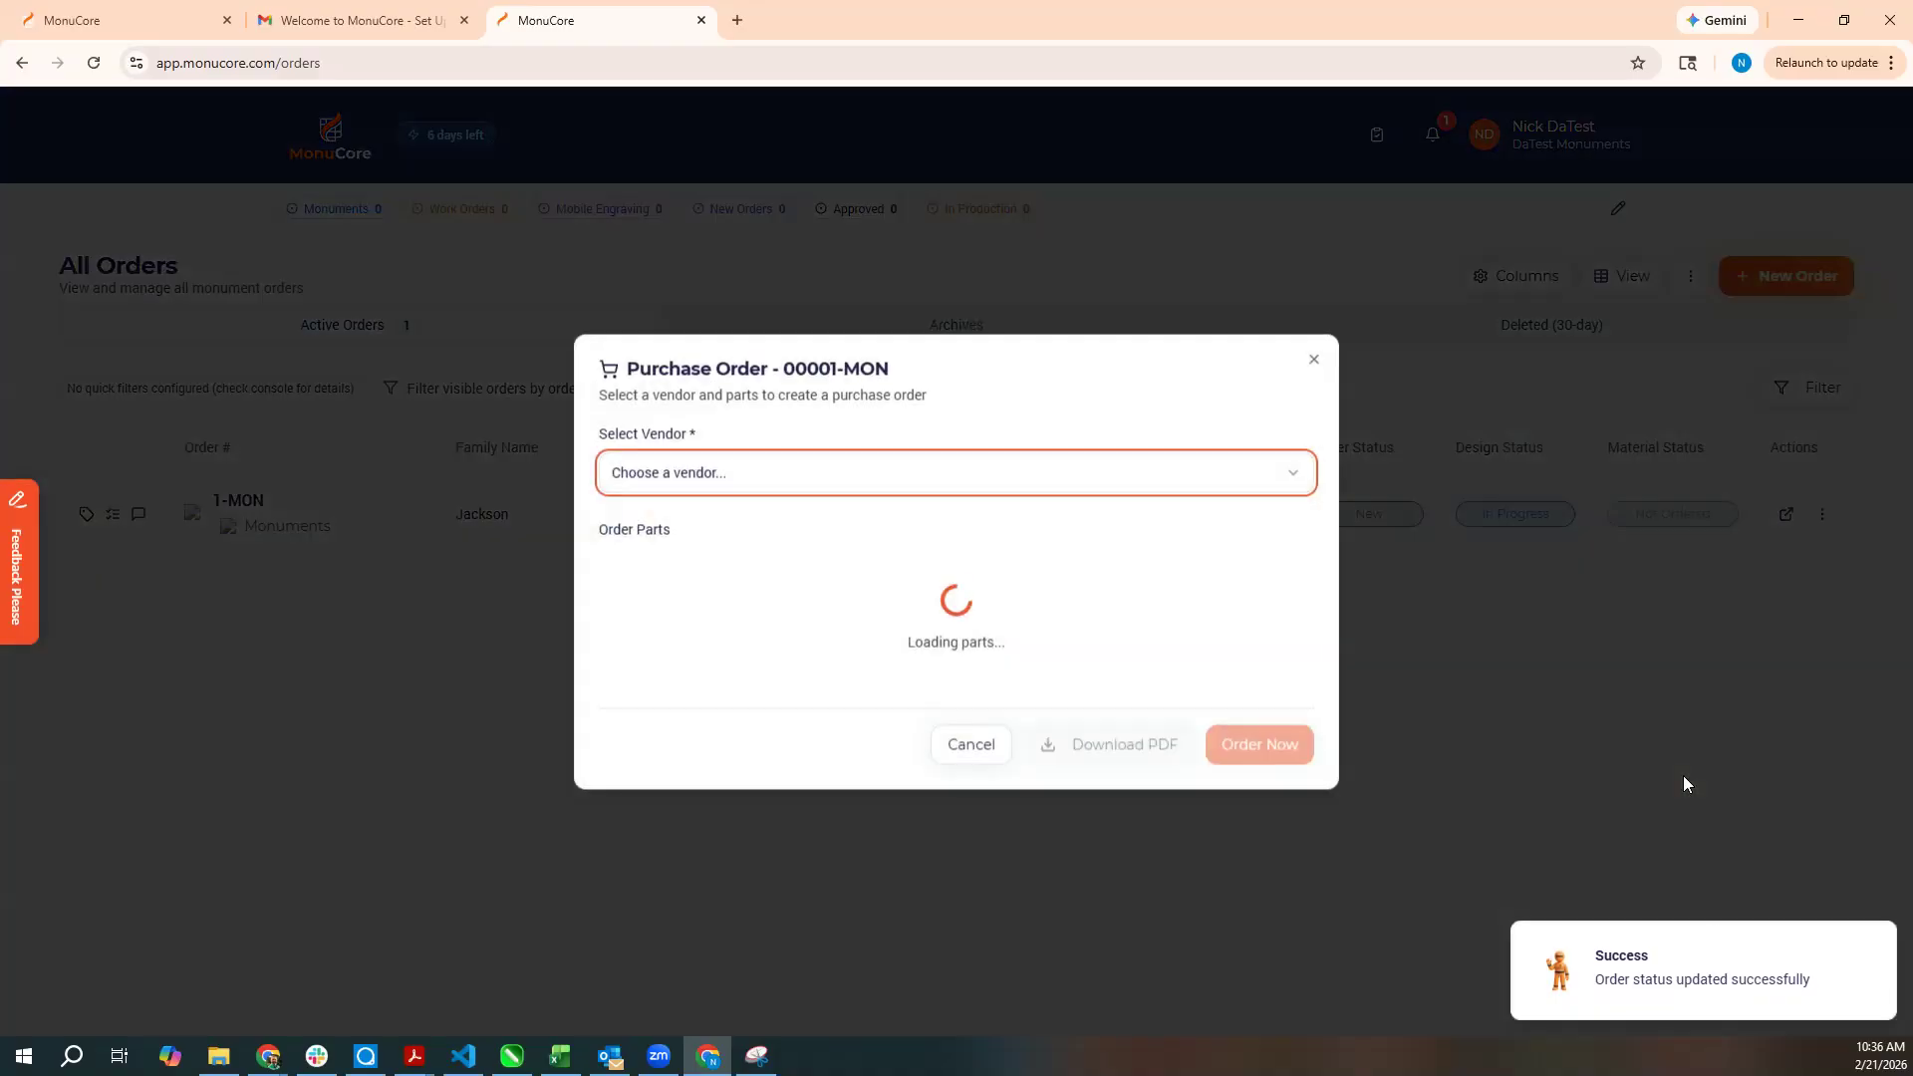
{"action": "left_click", "coordinate": [832, 369]}
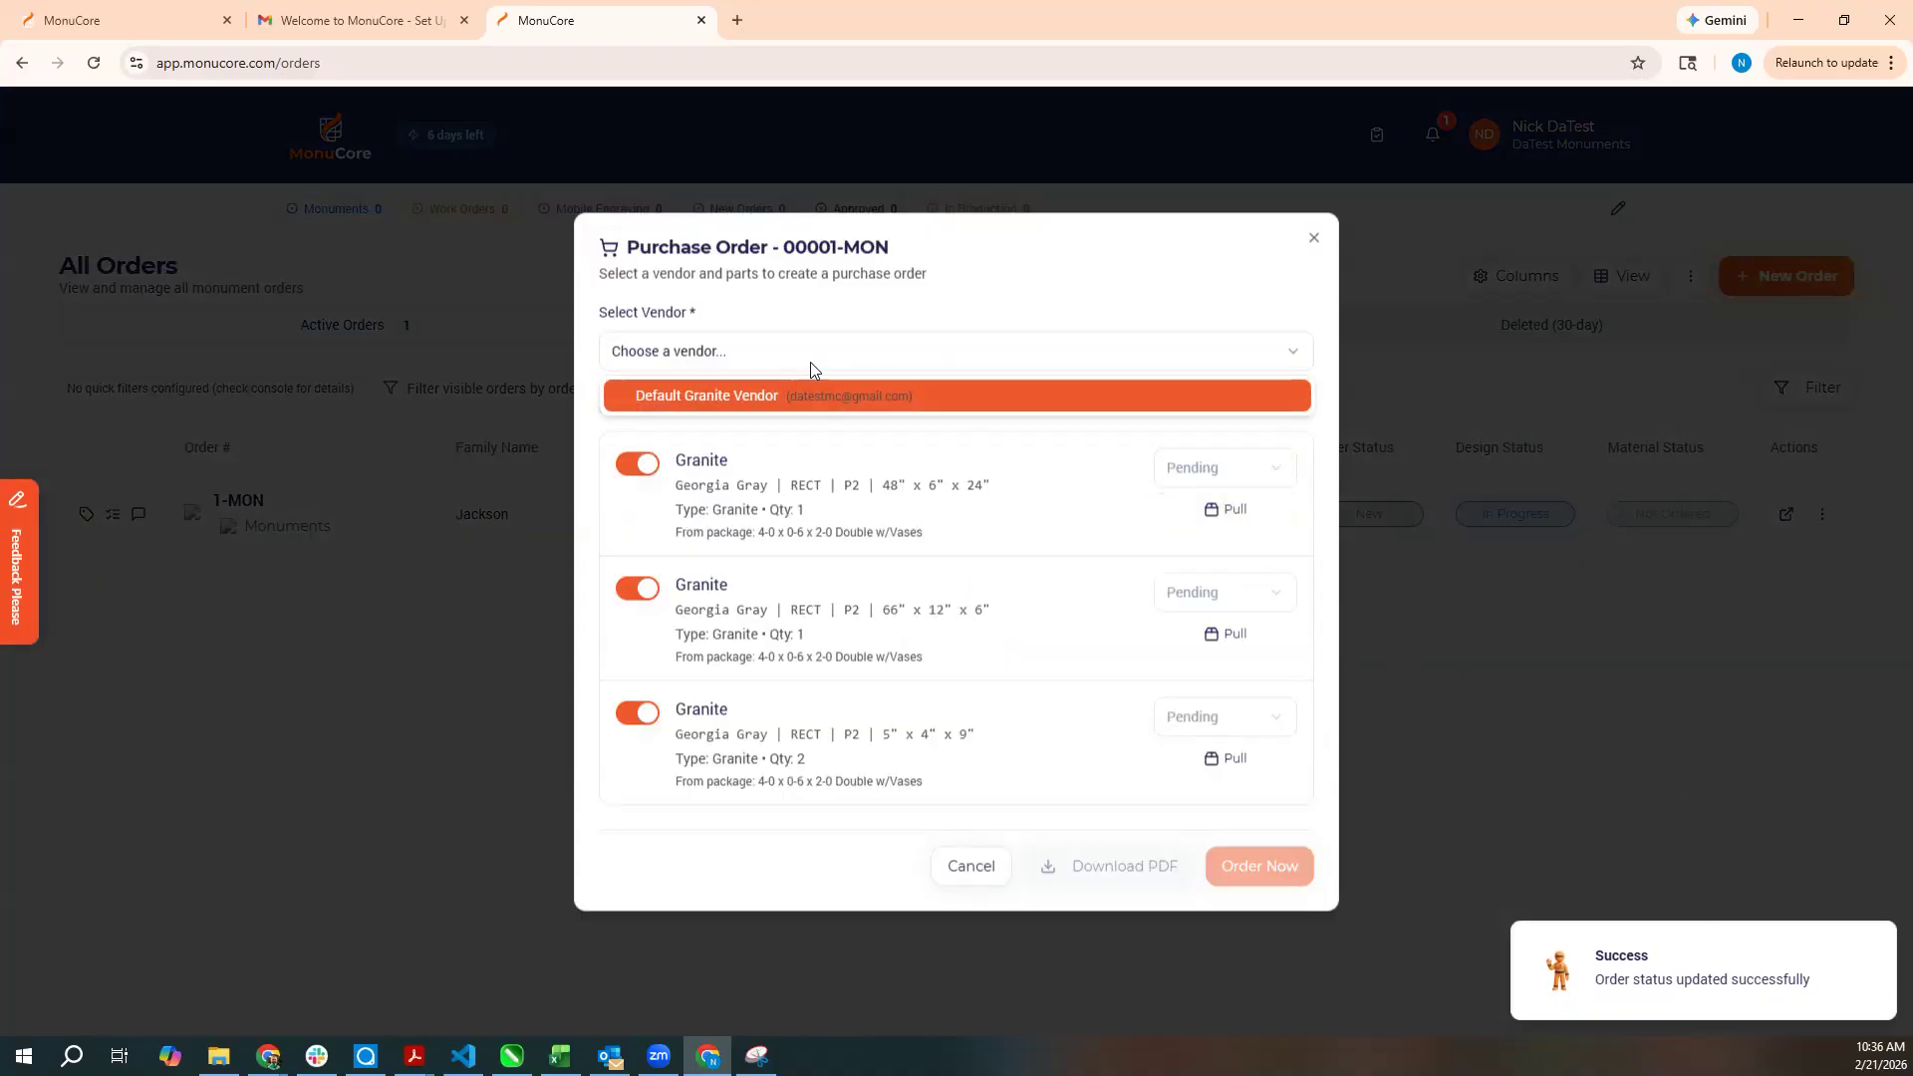
{"action": "left_click", "coordinate": [687, 394]}
Try the Ordered status on the 48" x 6" x 24" and 66" x 12" x 6" granite parts, then return both to Pending.
{"action": "left_click", "coordinate": [1223, 467]}
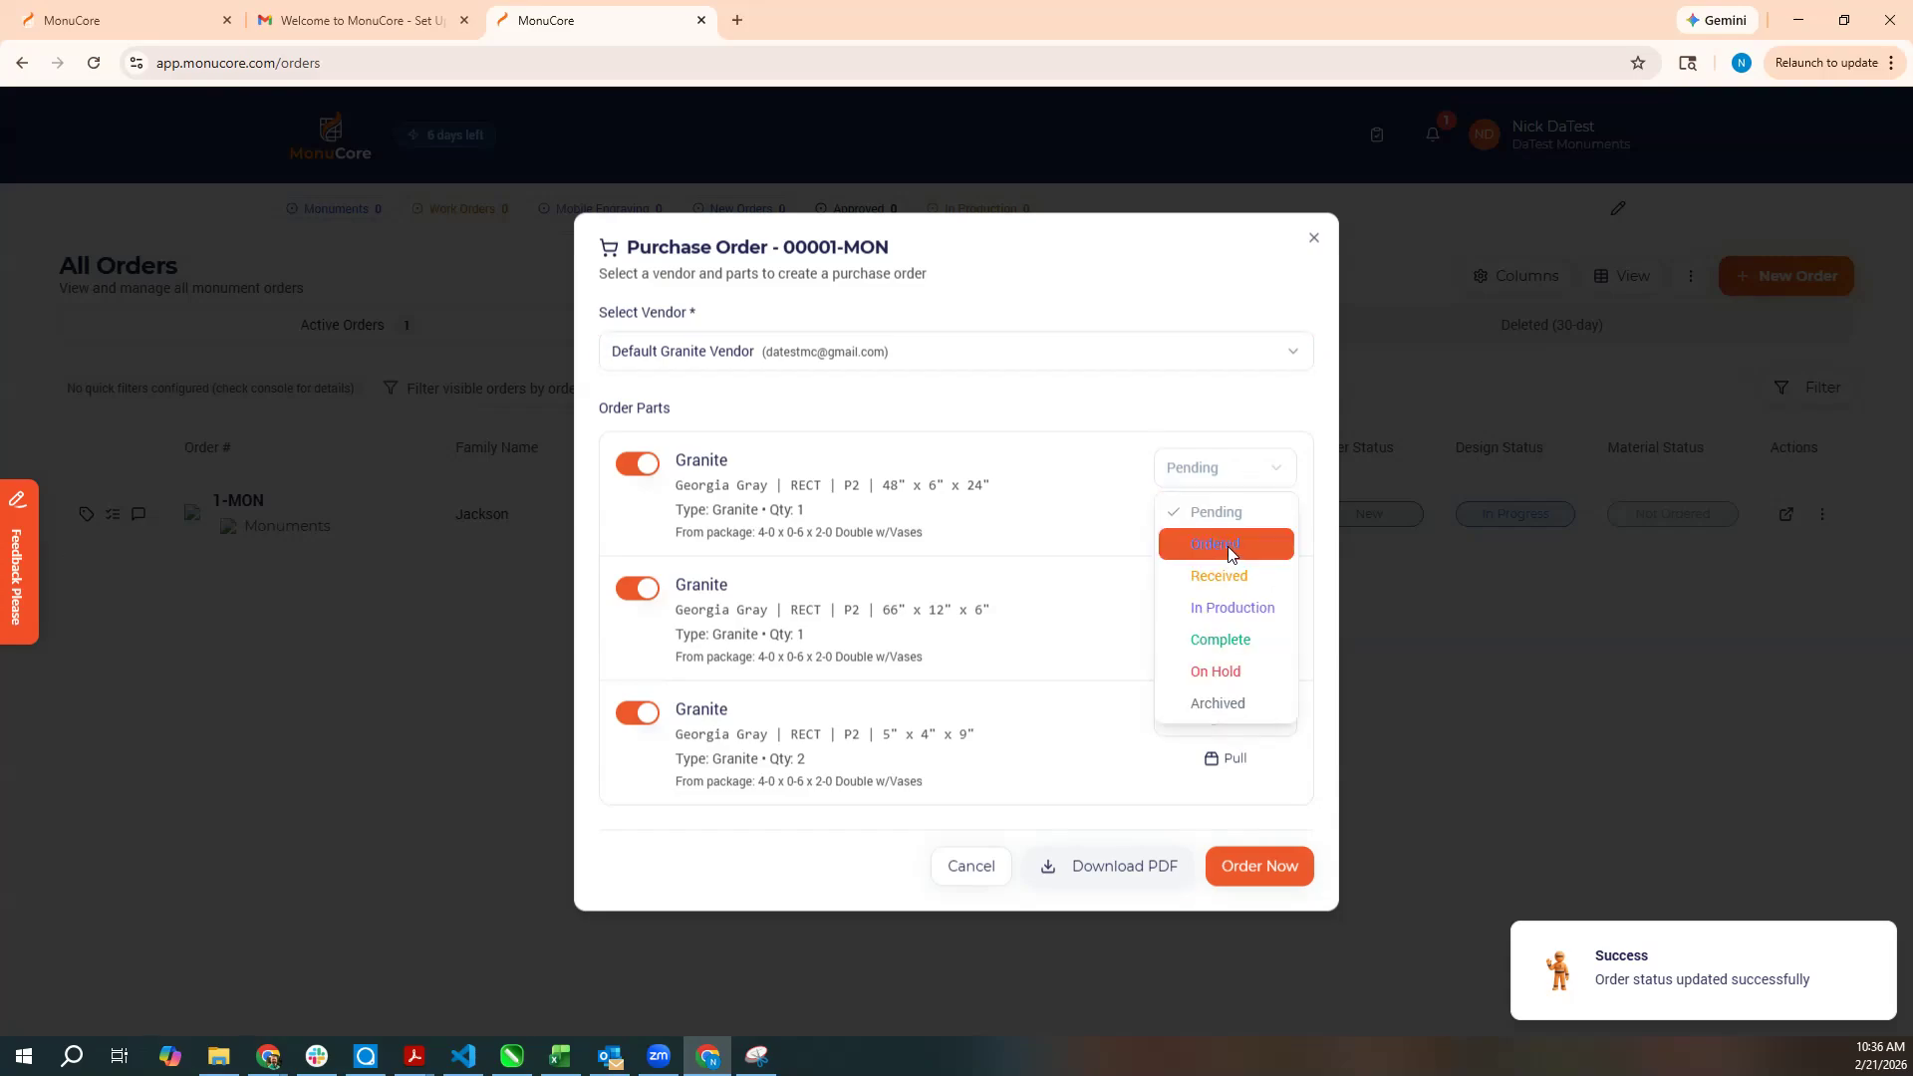
{"action": "left_click", "coordinate": [1233, 547]}
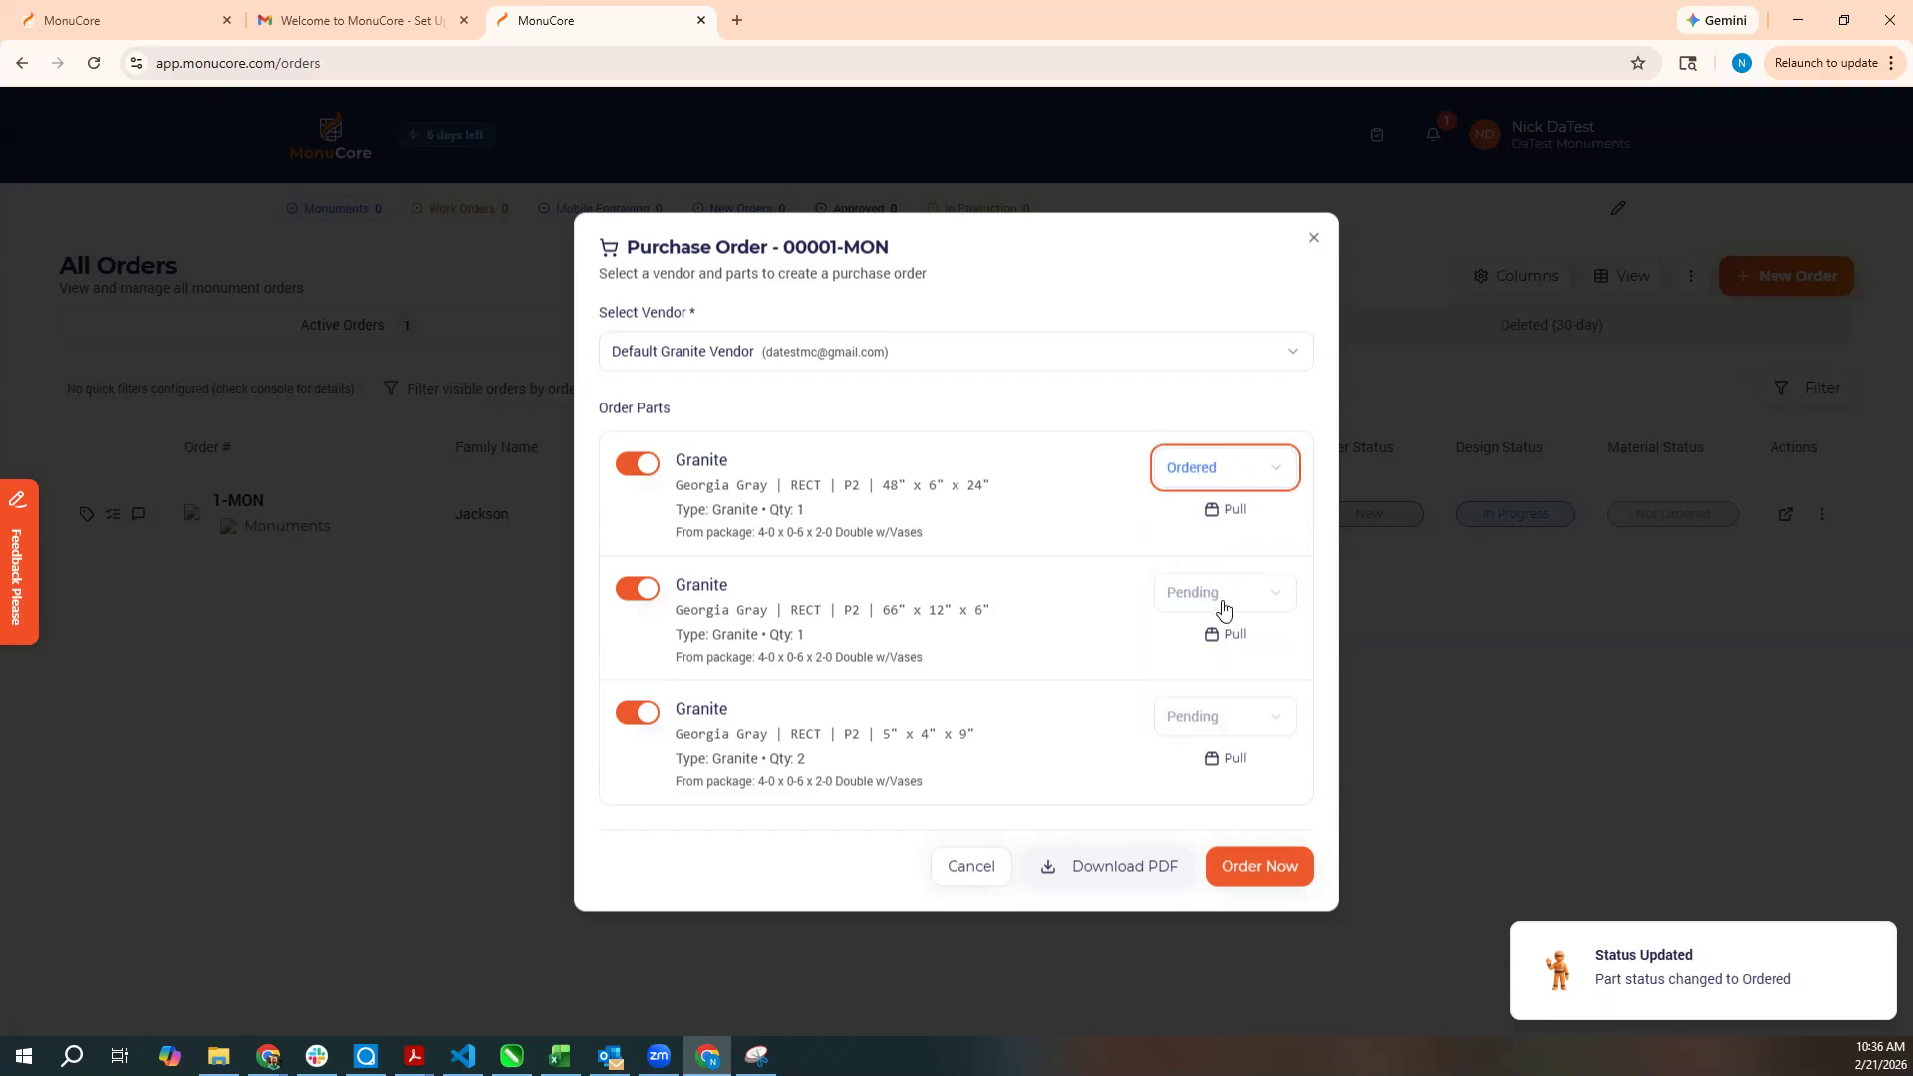
{"action": "left_click", "coordinate": [1223, 594]}
{"action": "left_click", "coordinate": [1214, 674]}
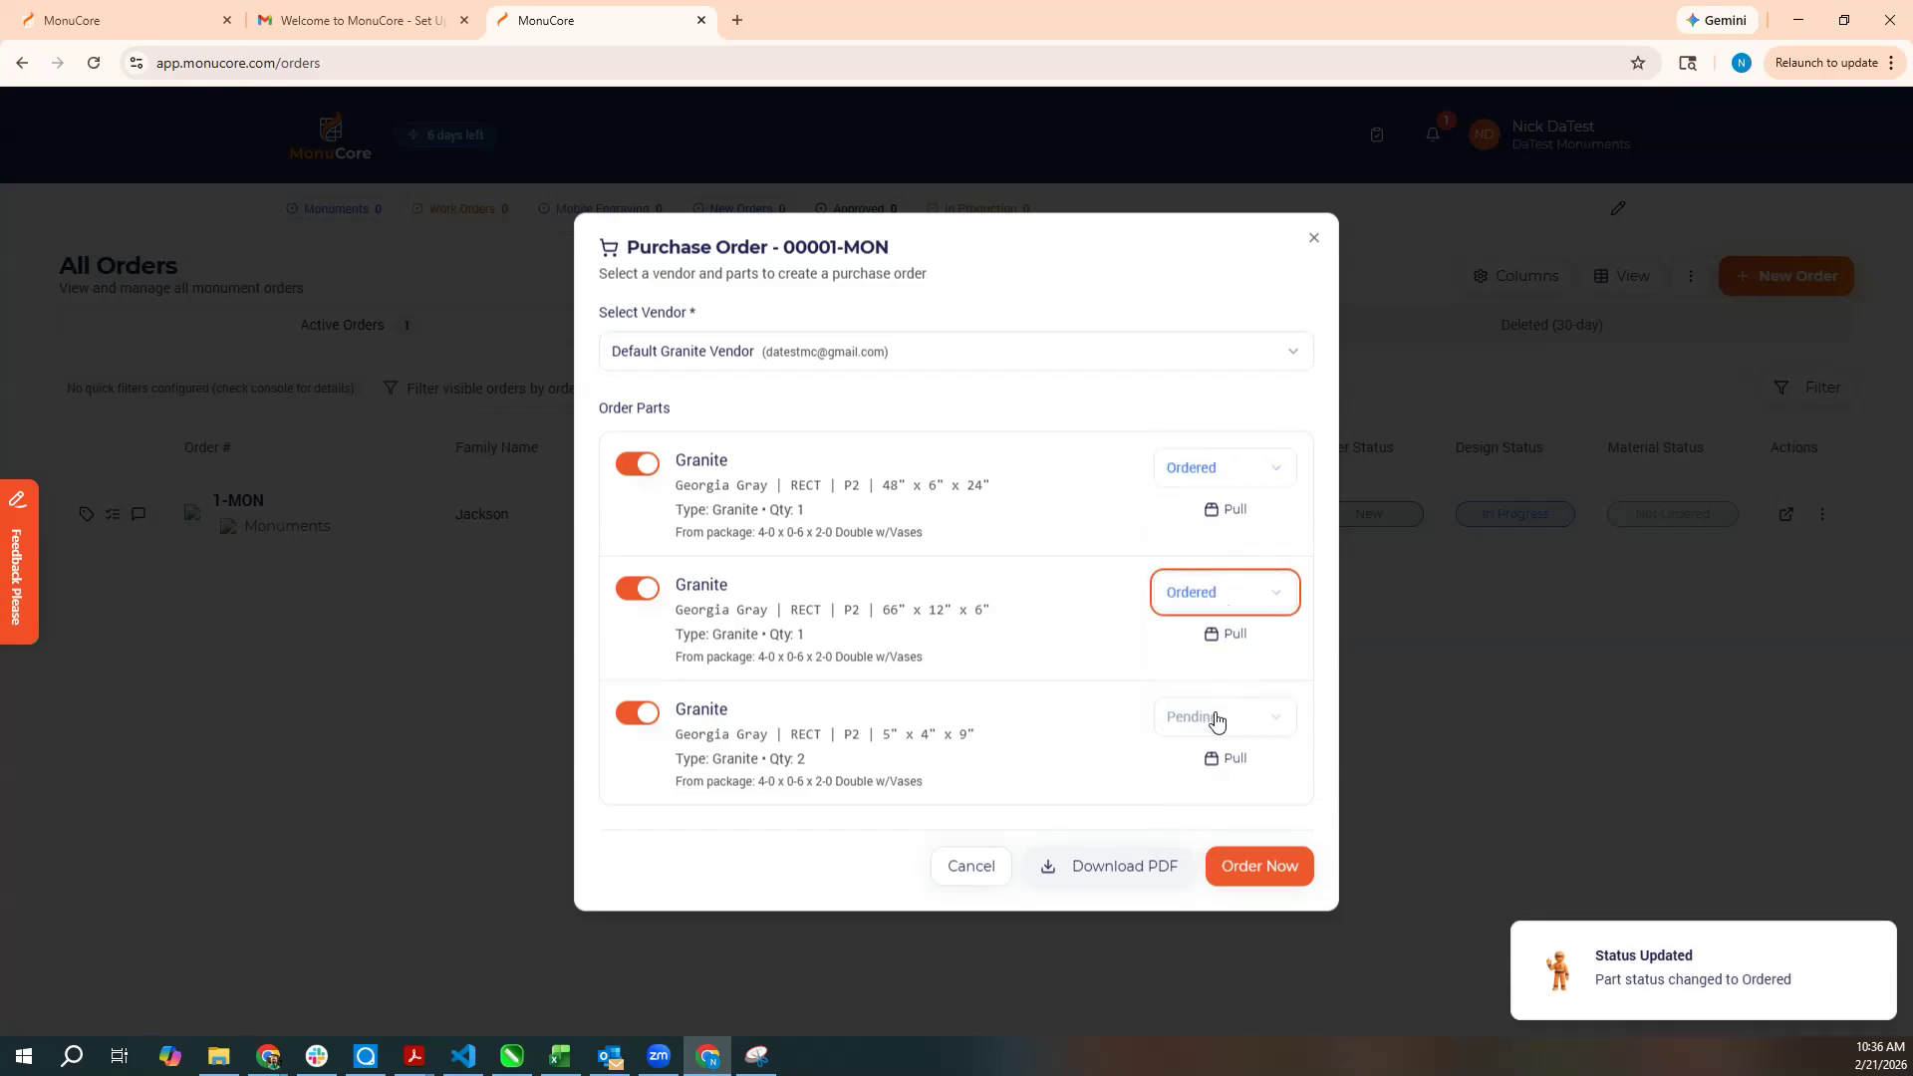
{"action": "left_click", "coordinate": [1220, 717]}
{"action": "left_click", "coordinate": [1232, 601]}
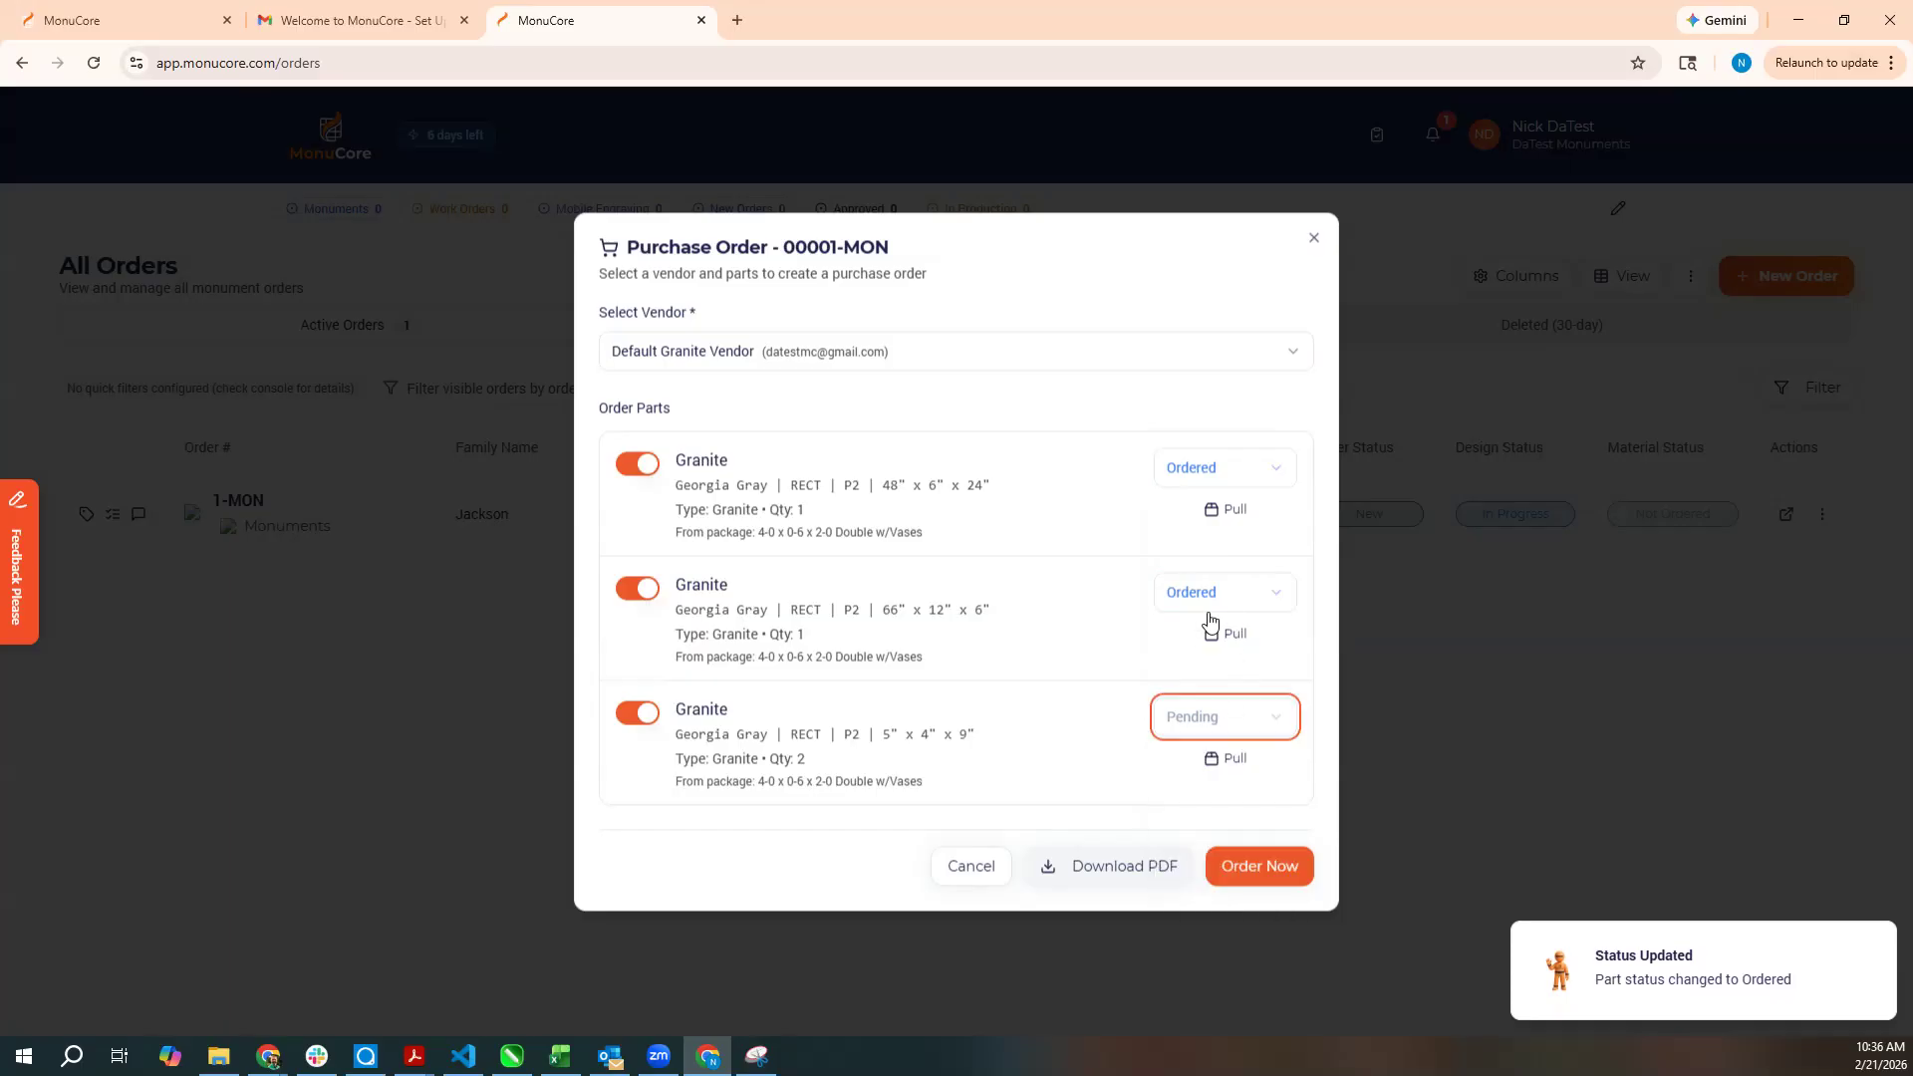
{"action": "left_click", "coordinate": [1233, 608]}
{"action": "left_click", "coordinate": [1217, 636]}
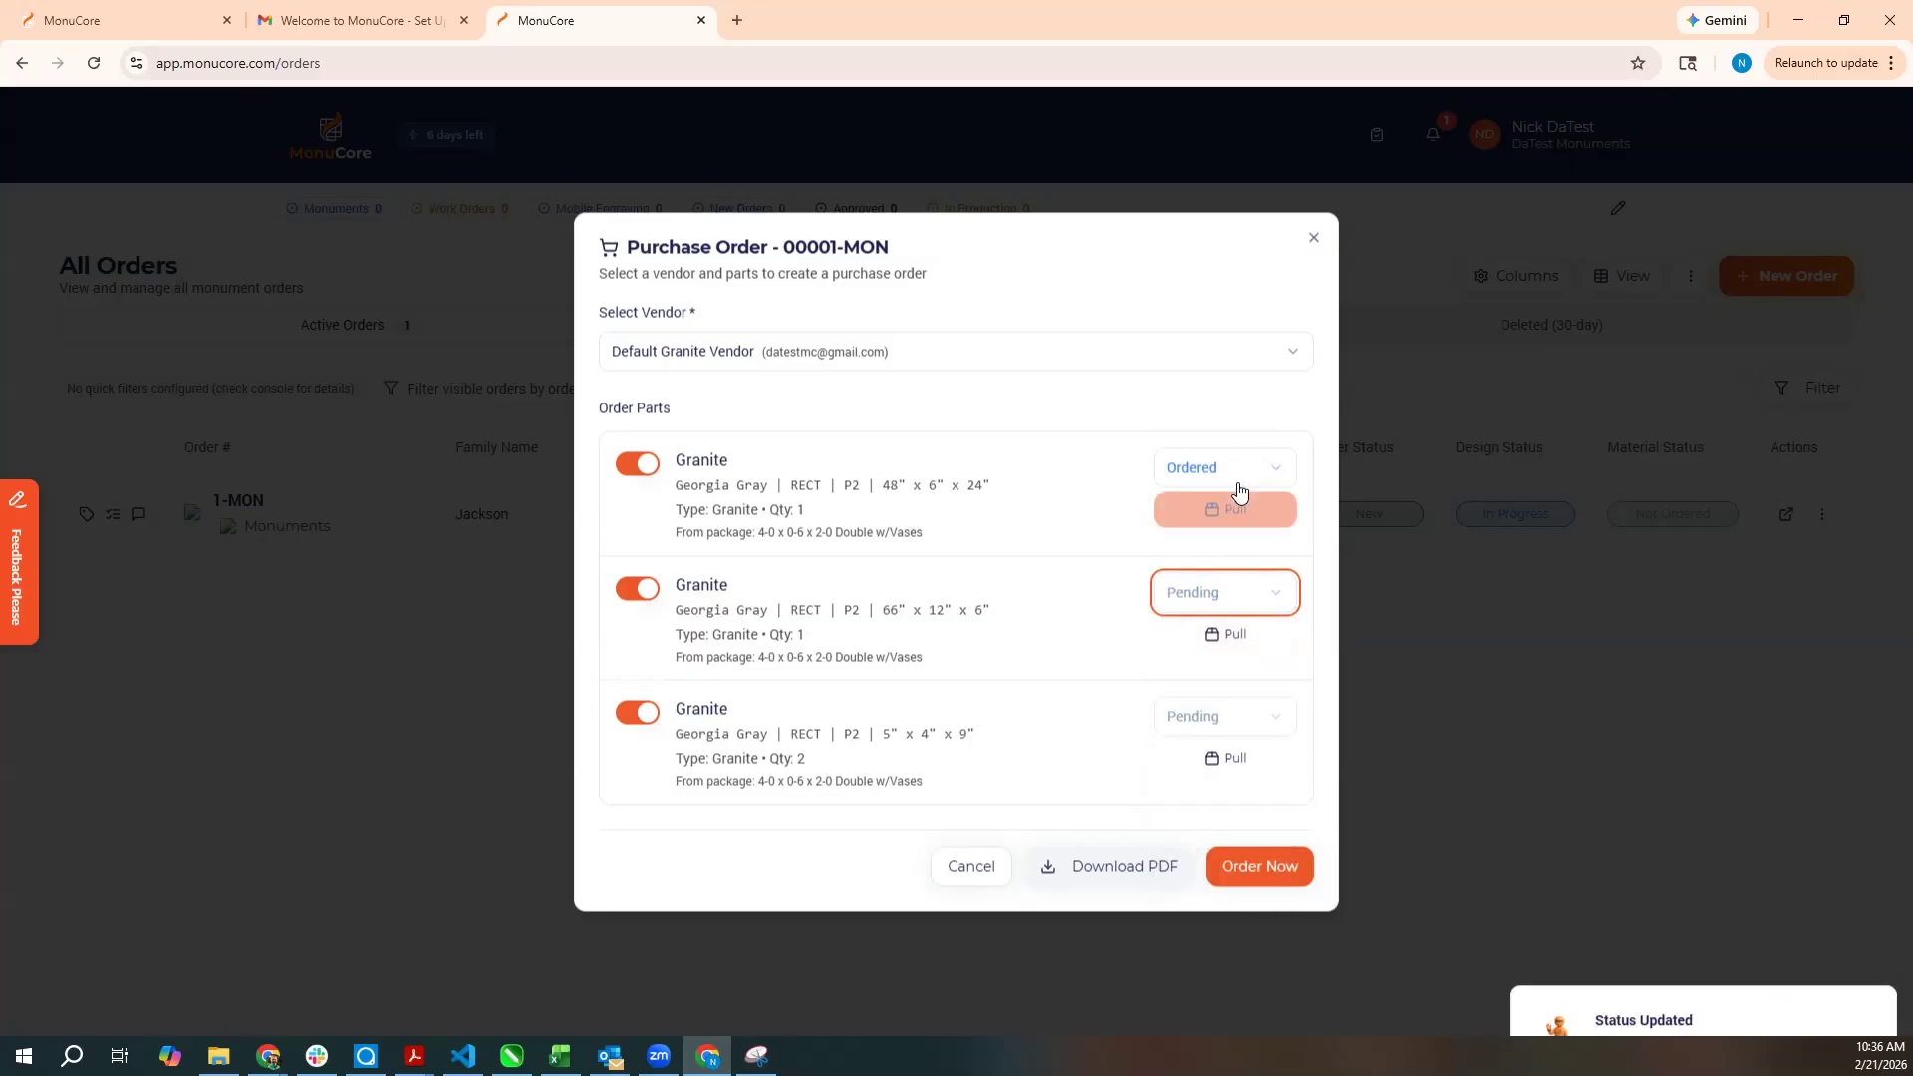
{"action": "left_click", "coordinate": [1236, 470]}
{"action": "left_click", "coordinate": [1217, 511]}
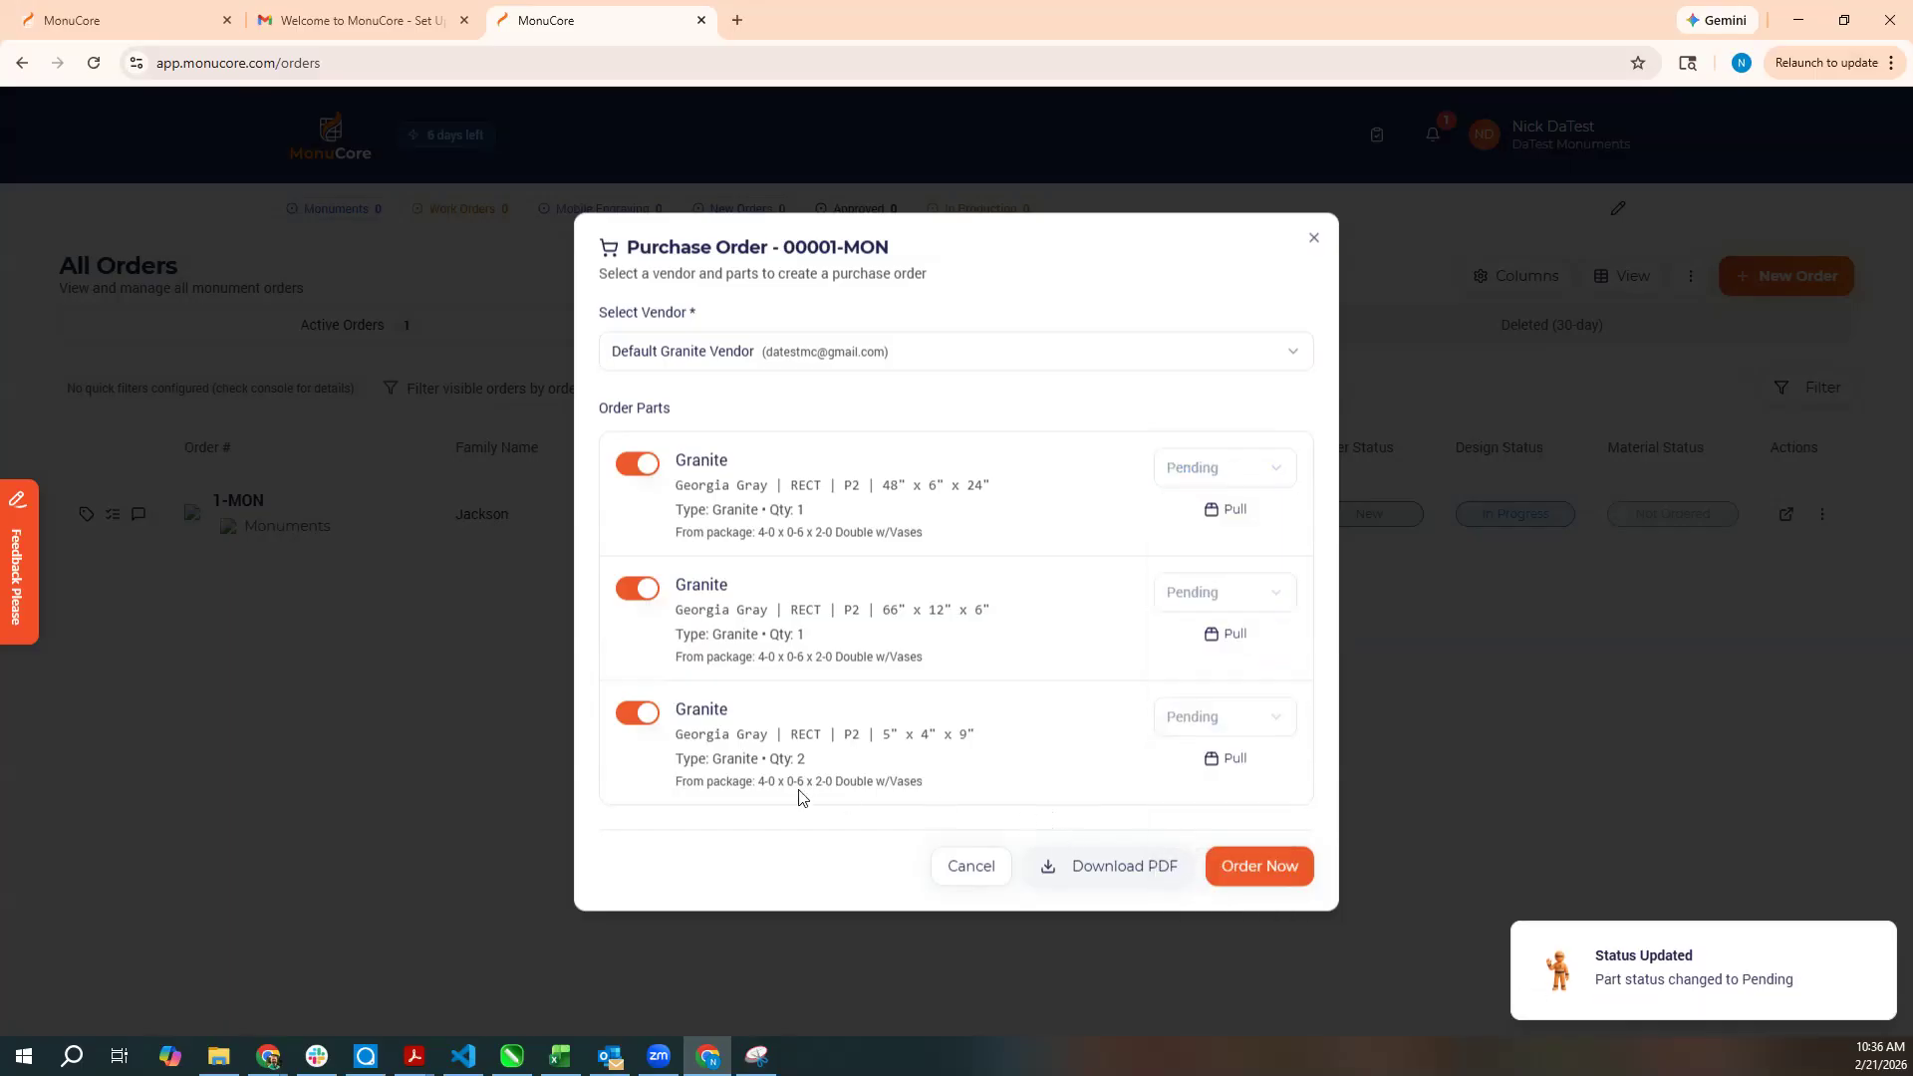
Exclude the 5" x 4" x 9" granite part from the purchase order, then download and review its PDF.
{"action": "left_click", "coordinate": [634, 715]}
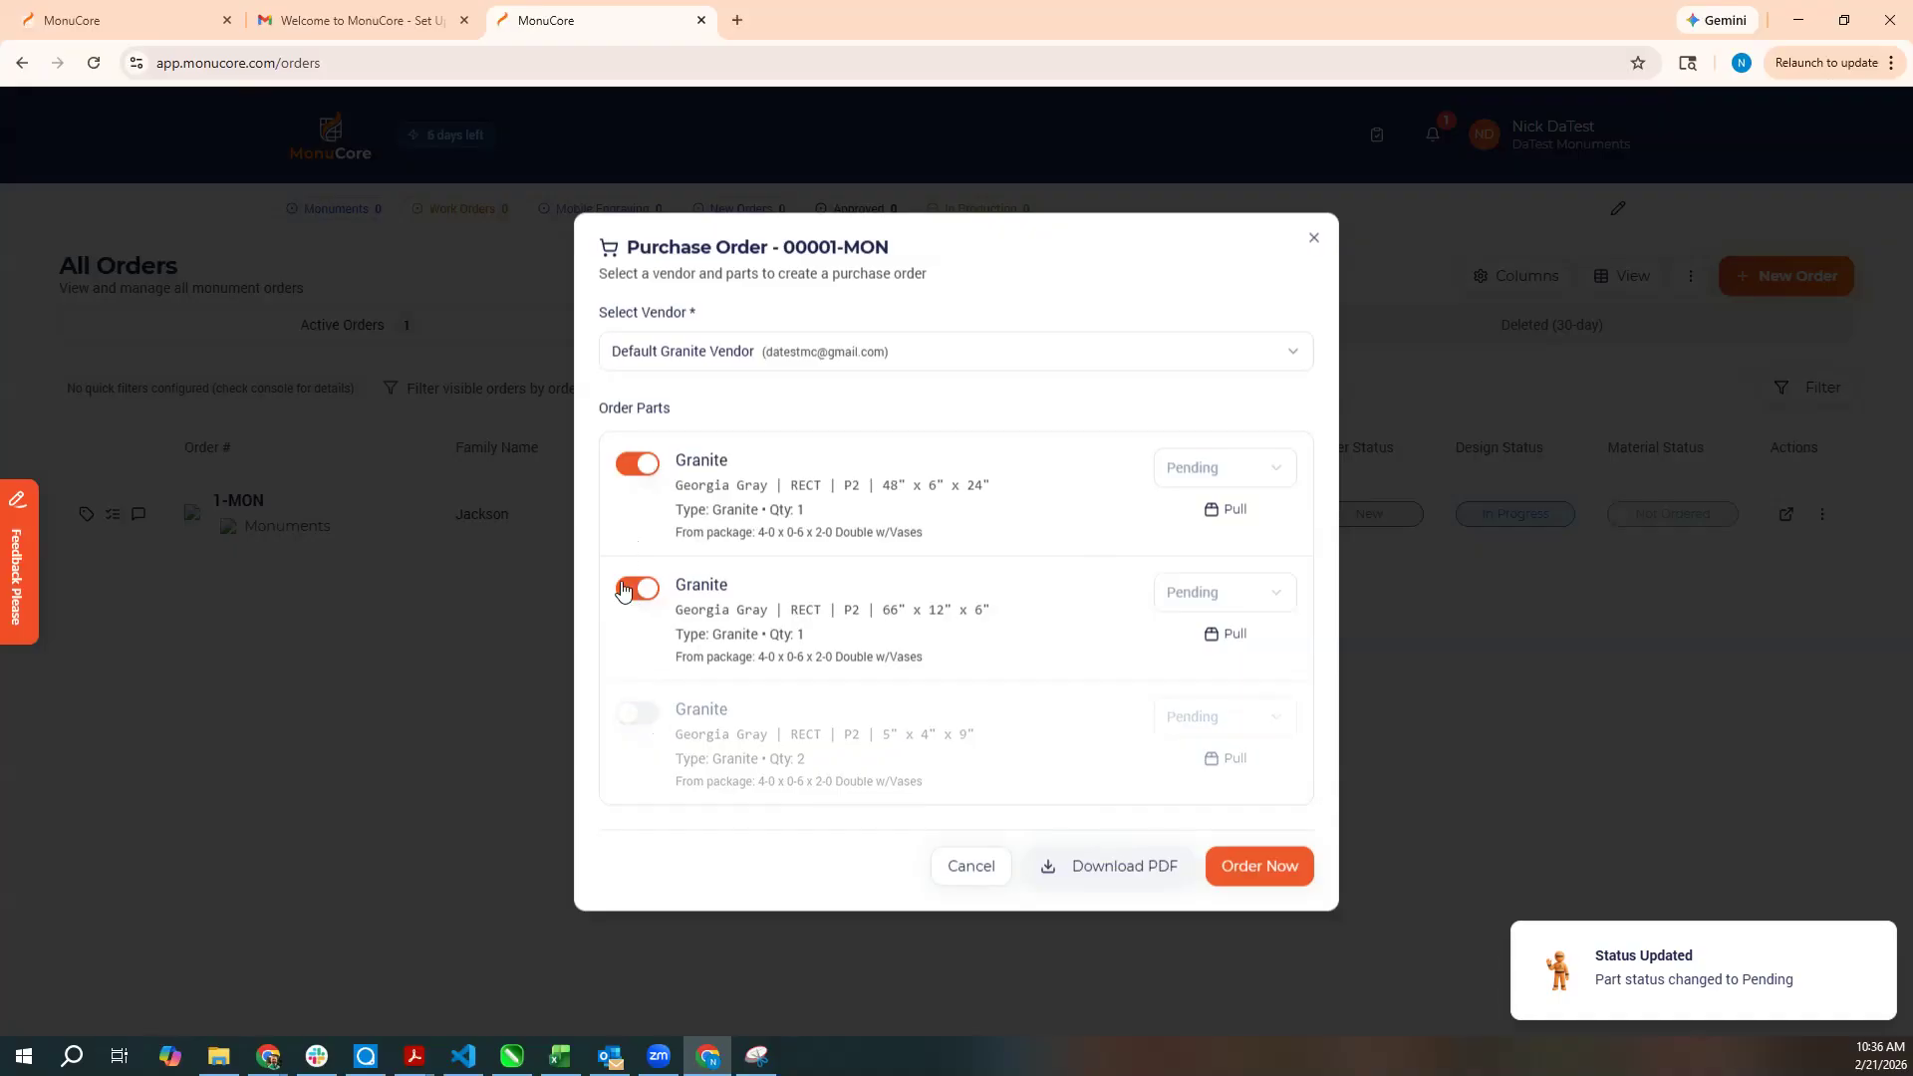
{"action": "left_click", "coordinate": [1121, 884]}
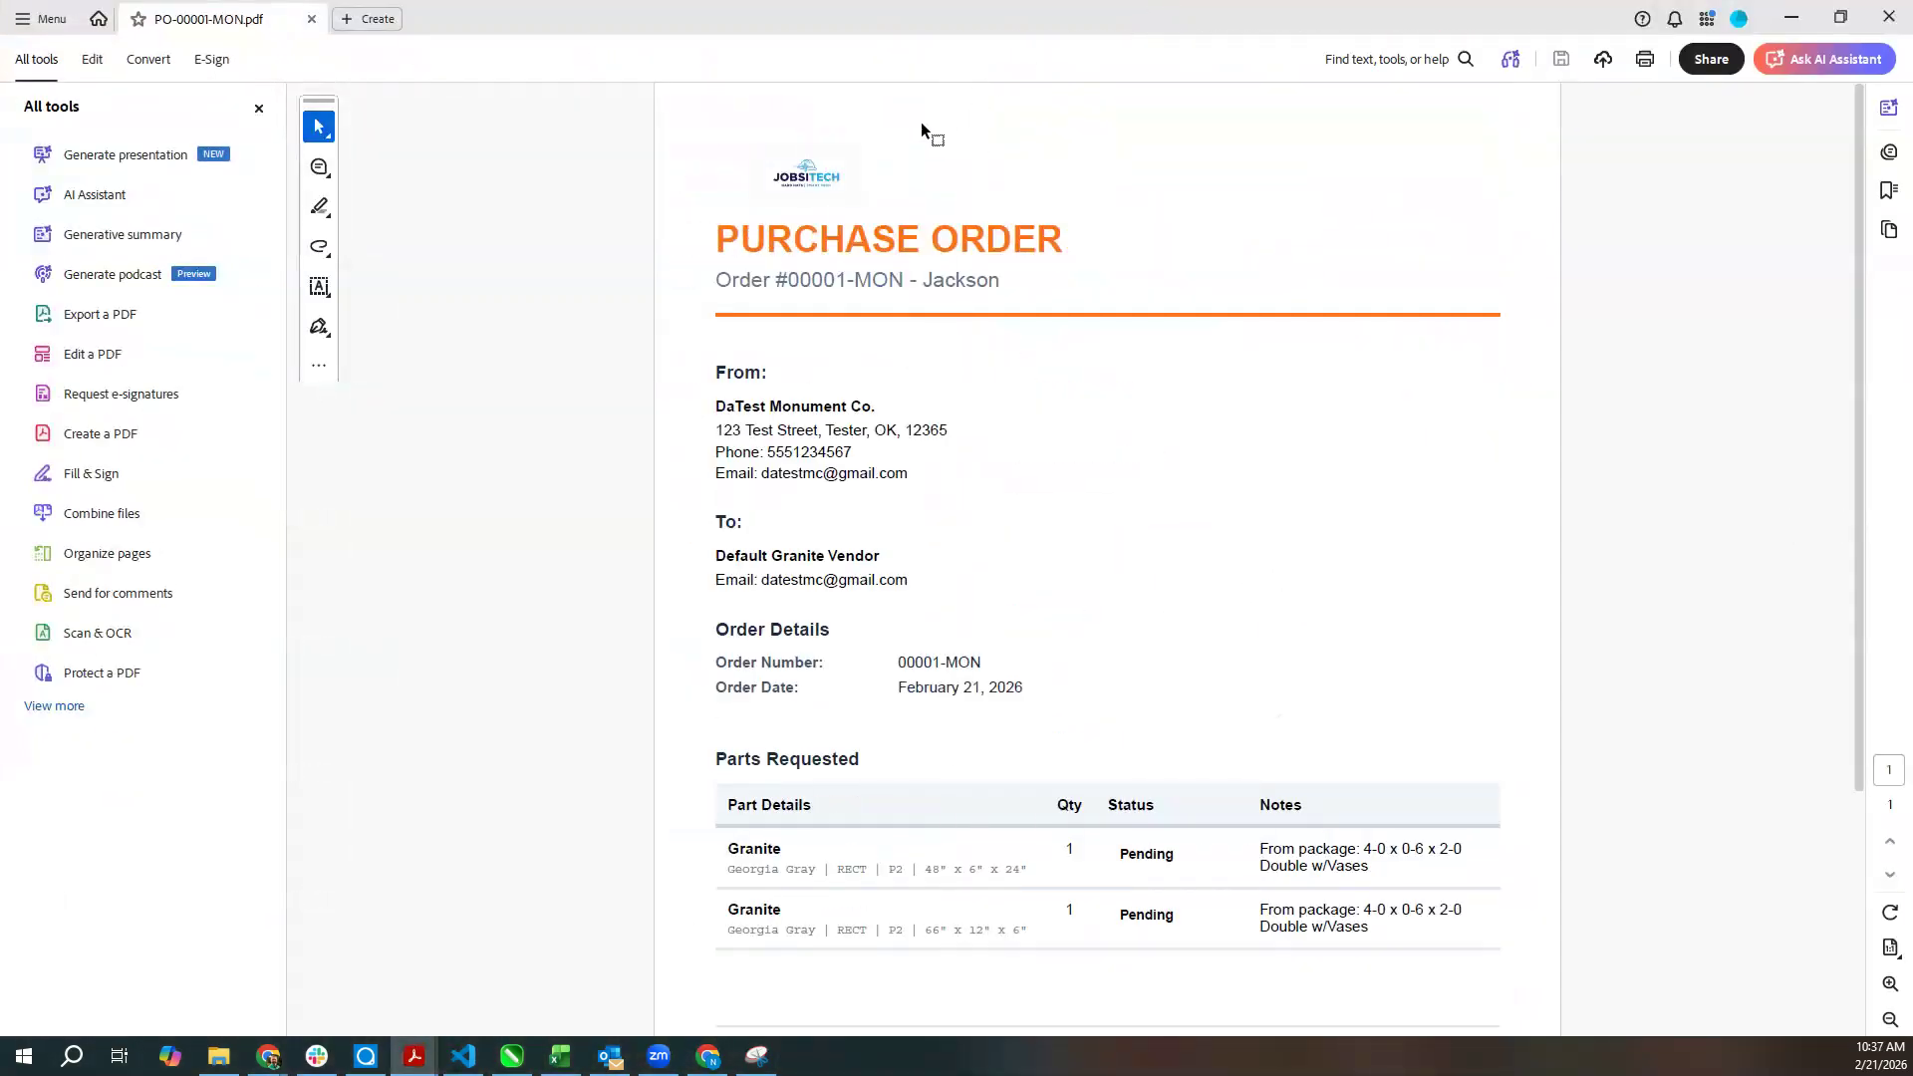
{"action": "scroll", "coordinate": [997, 229], "scroll_direction": "down", "scroll_amount": 5}
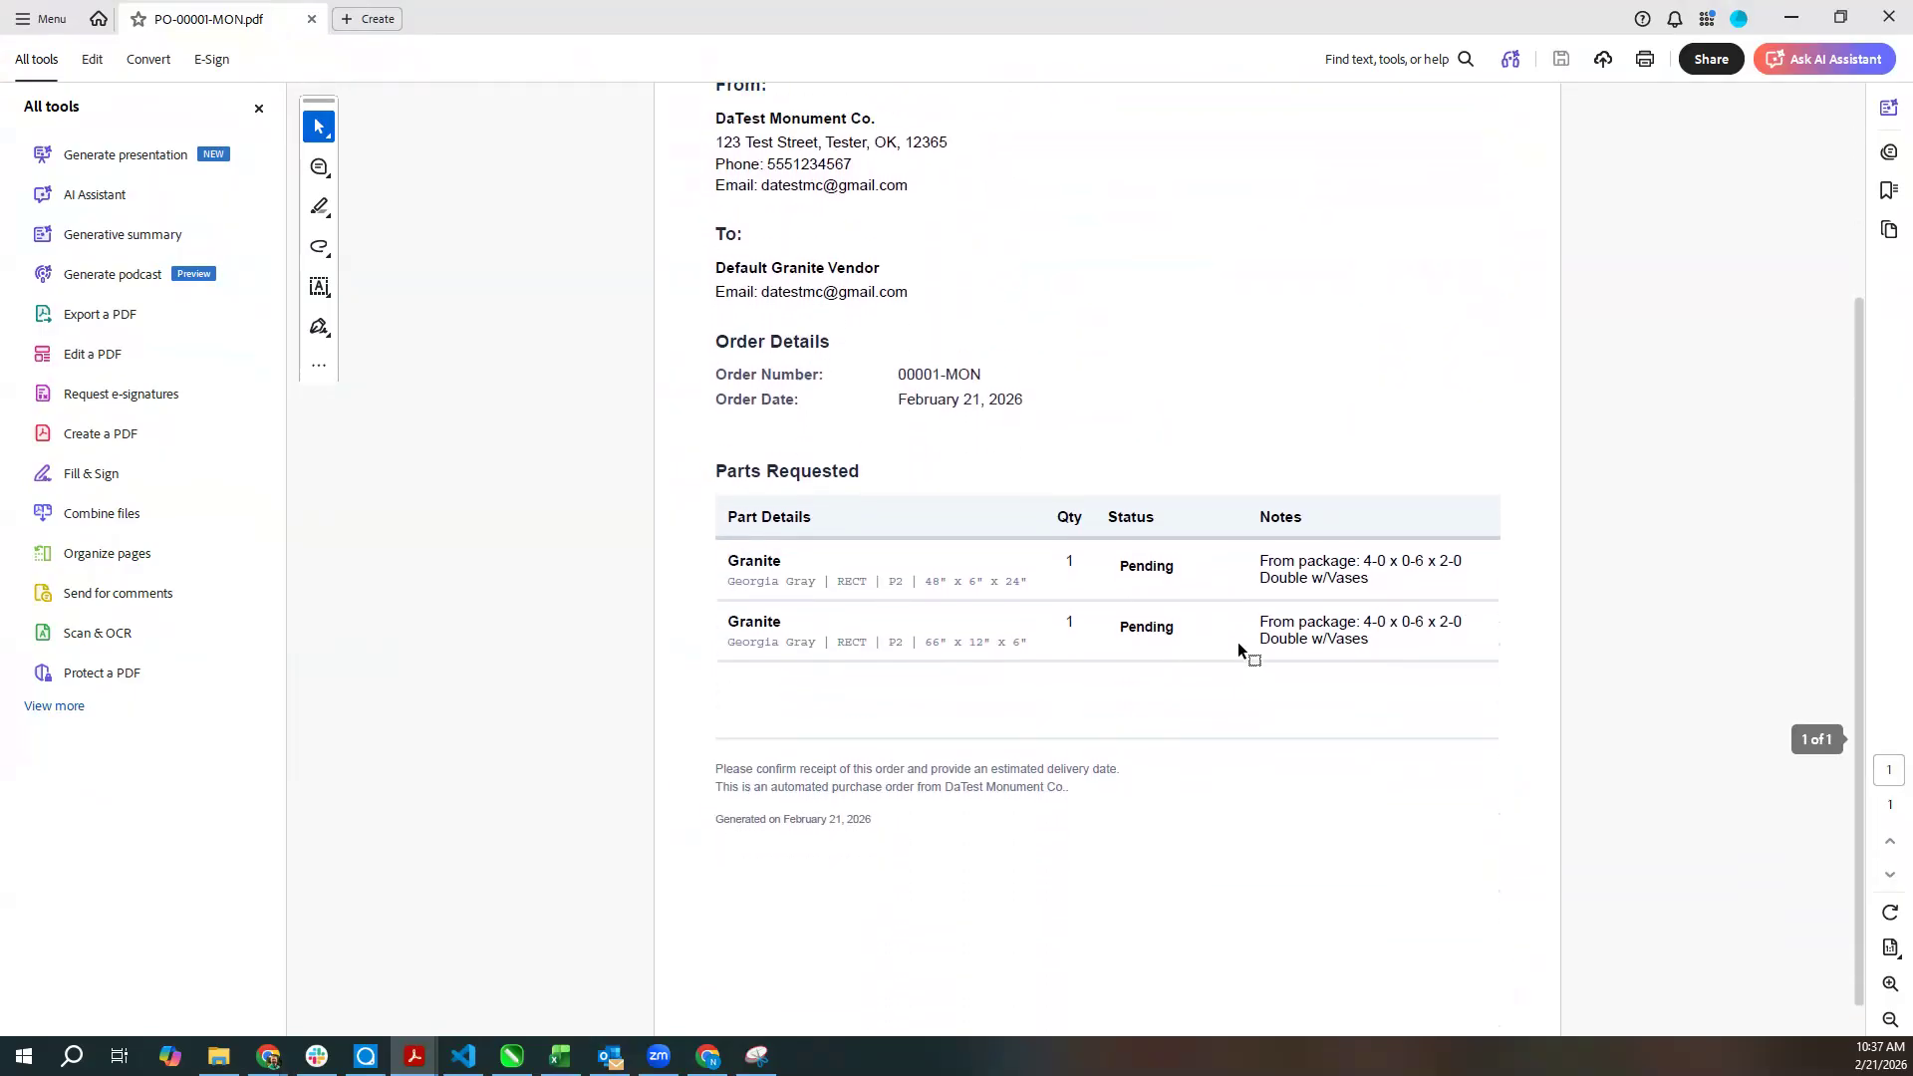
{"action": "scroll", "coordinate": [1243, 649], "scroll_direction": "up", "scroll_amount": 5}
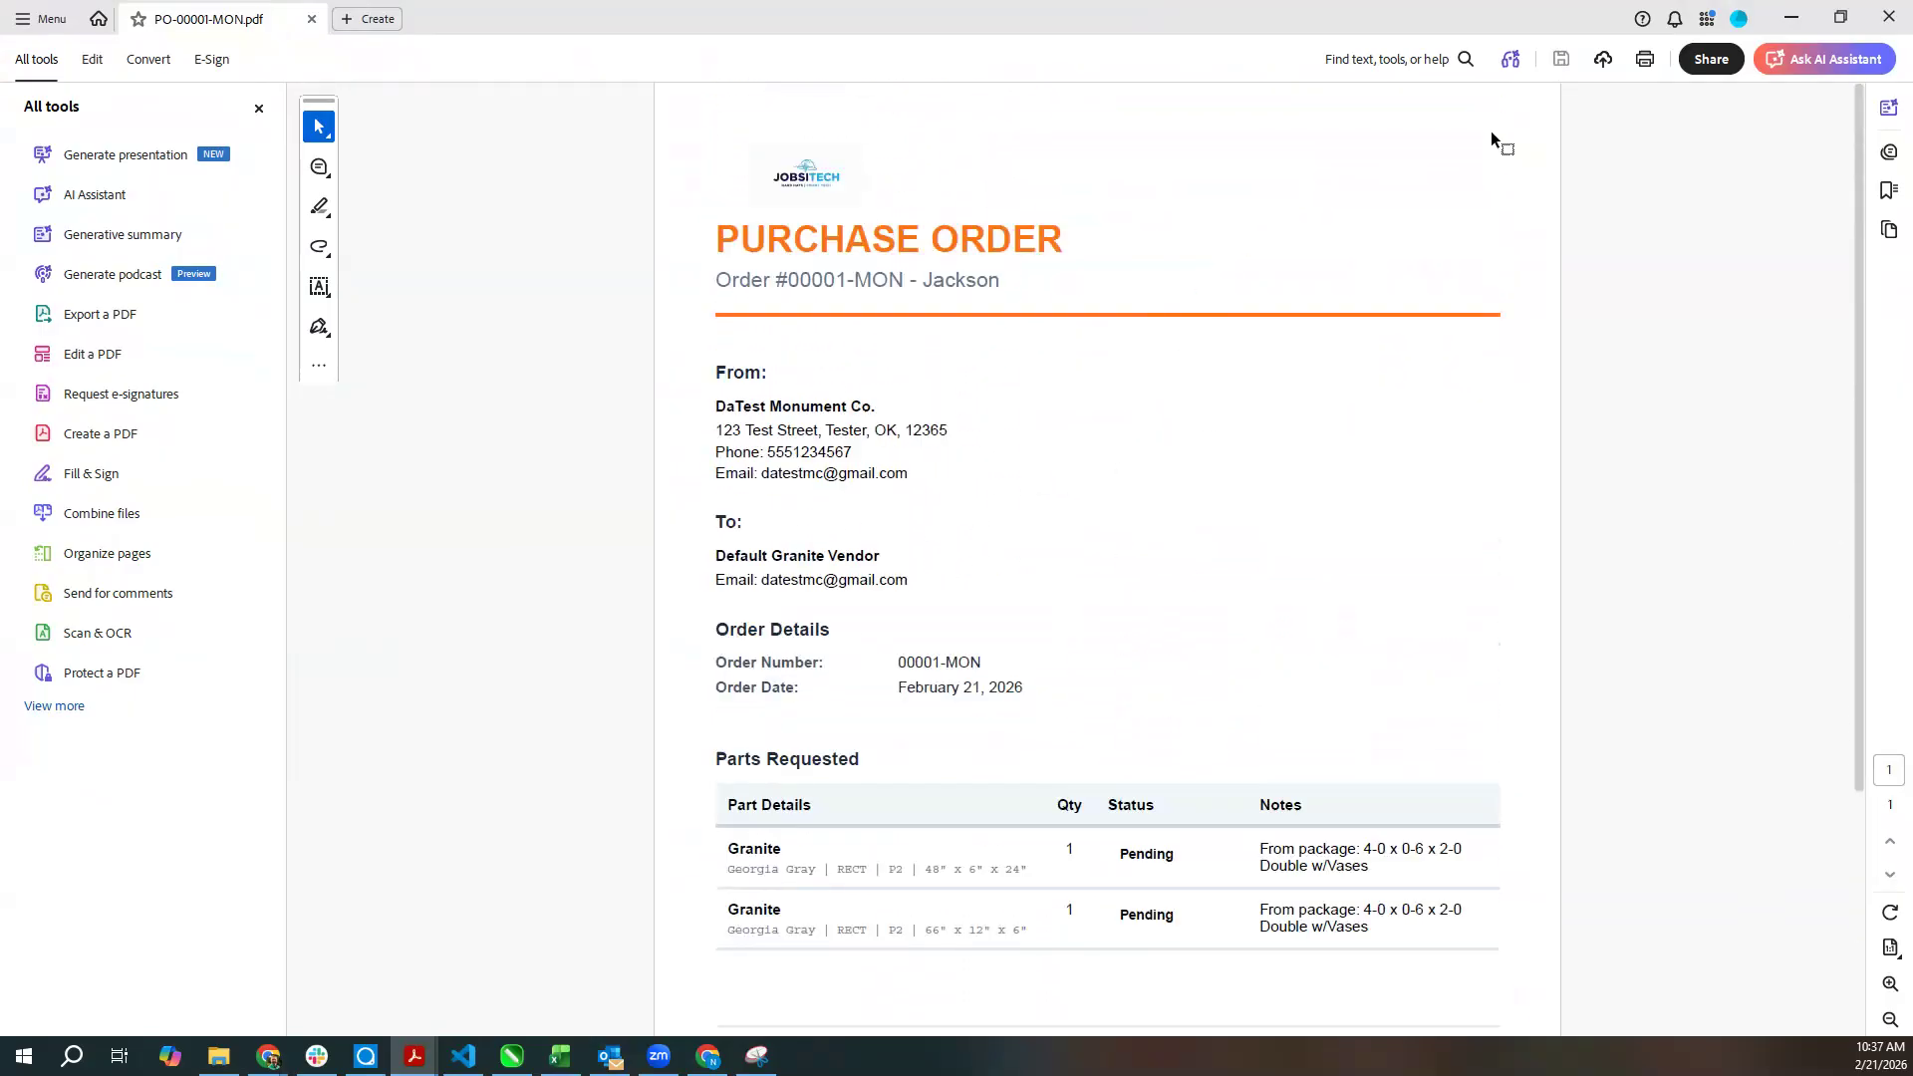
{"action": "left_click", "coordinate": [1791, 22]}
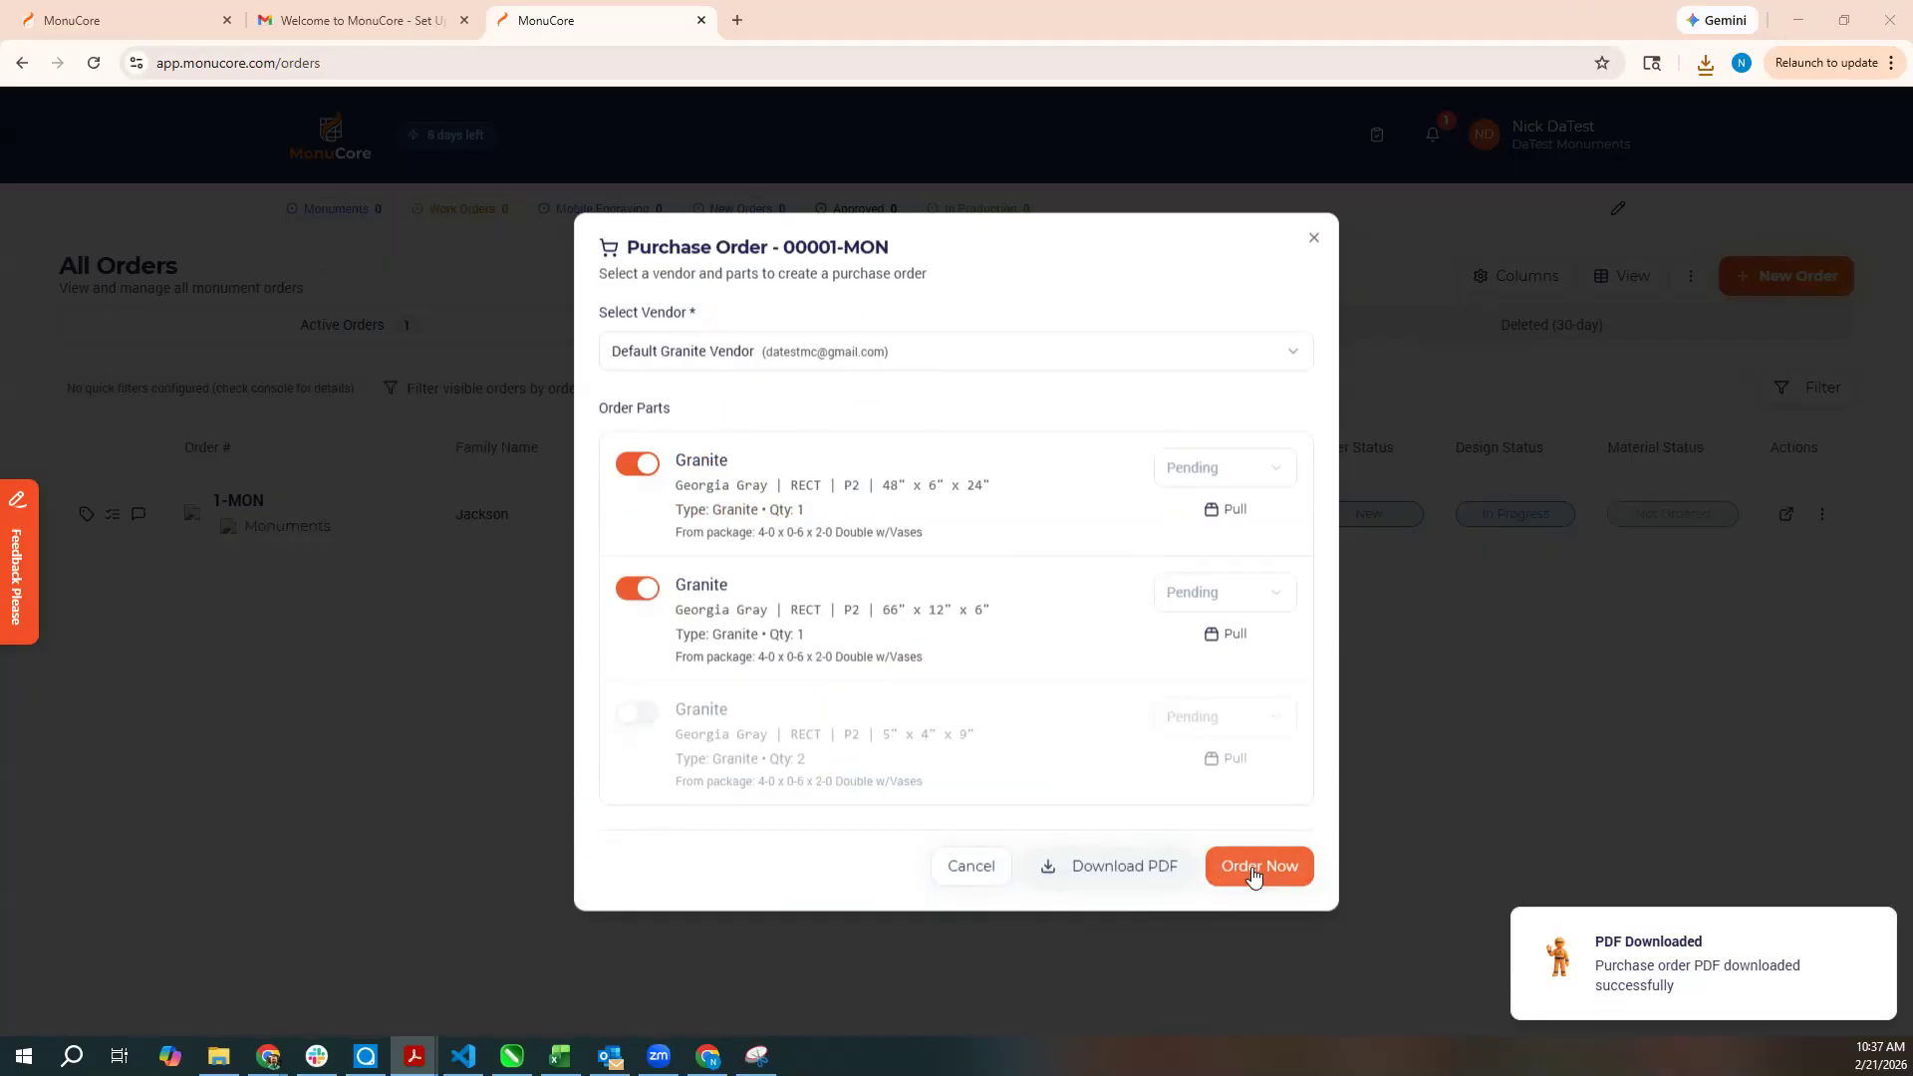
Send the purchase order to the vendor and open Purchasing to view the parts on order.
{"action": "left_click", "coordinate": [1254, 873]}
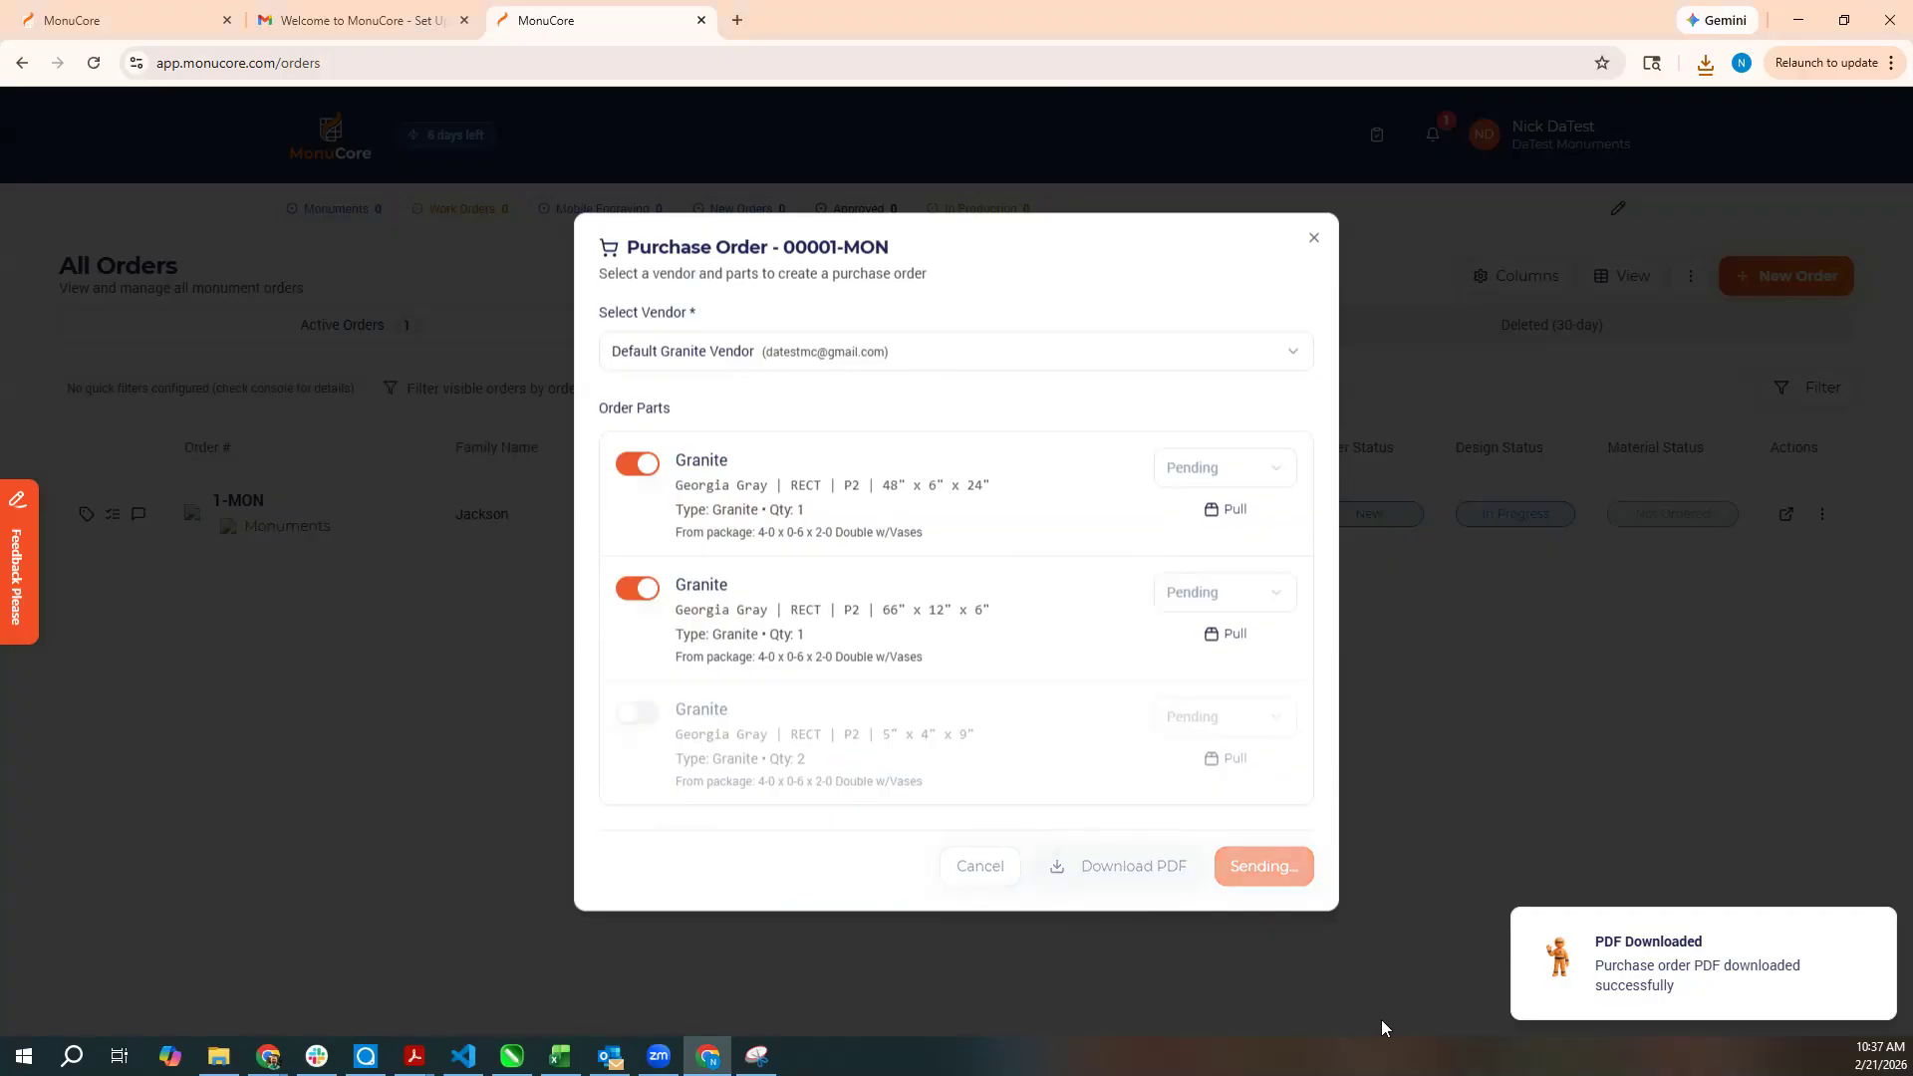
{"action": "mouse_move", "coordinate": [1871, 945]}
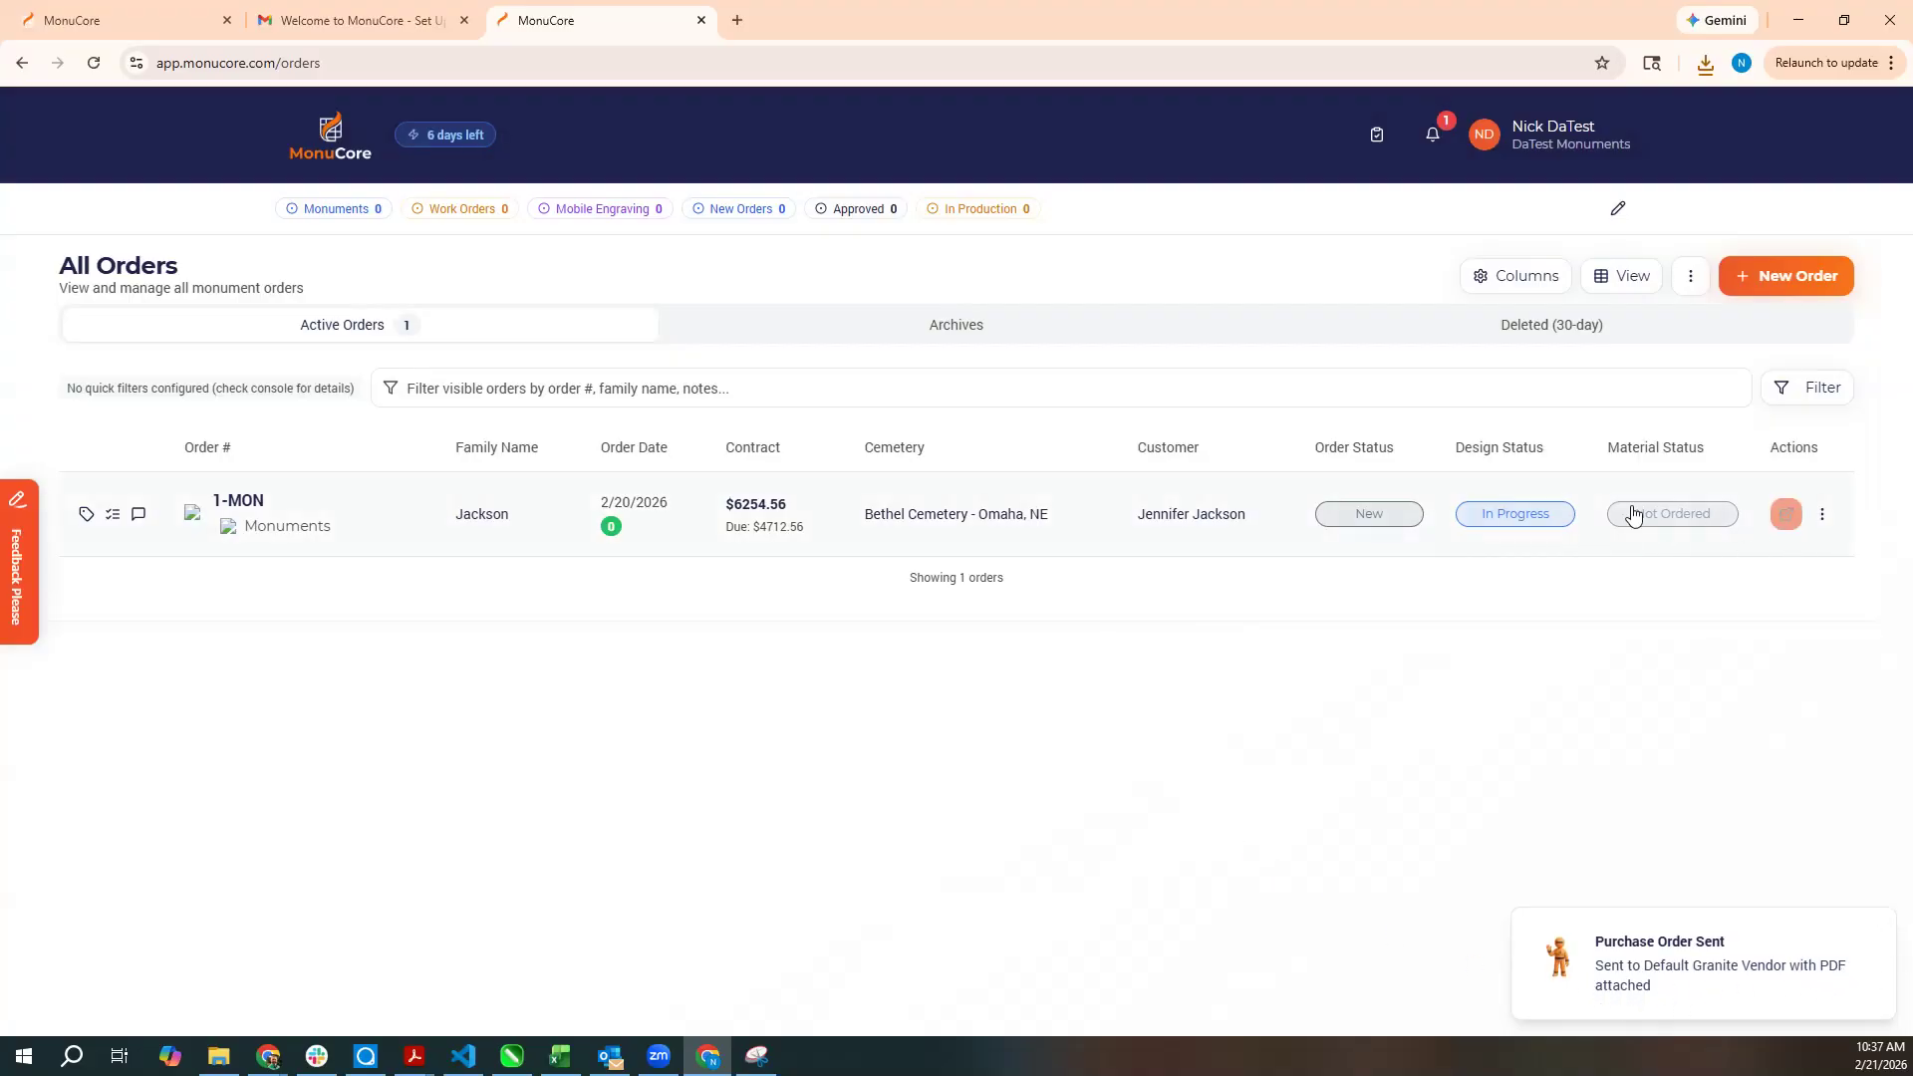
{"action": "left_click", "coordinate": [334, 138]}
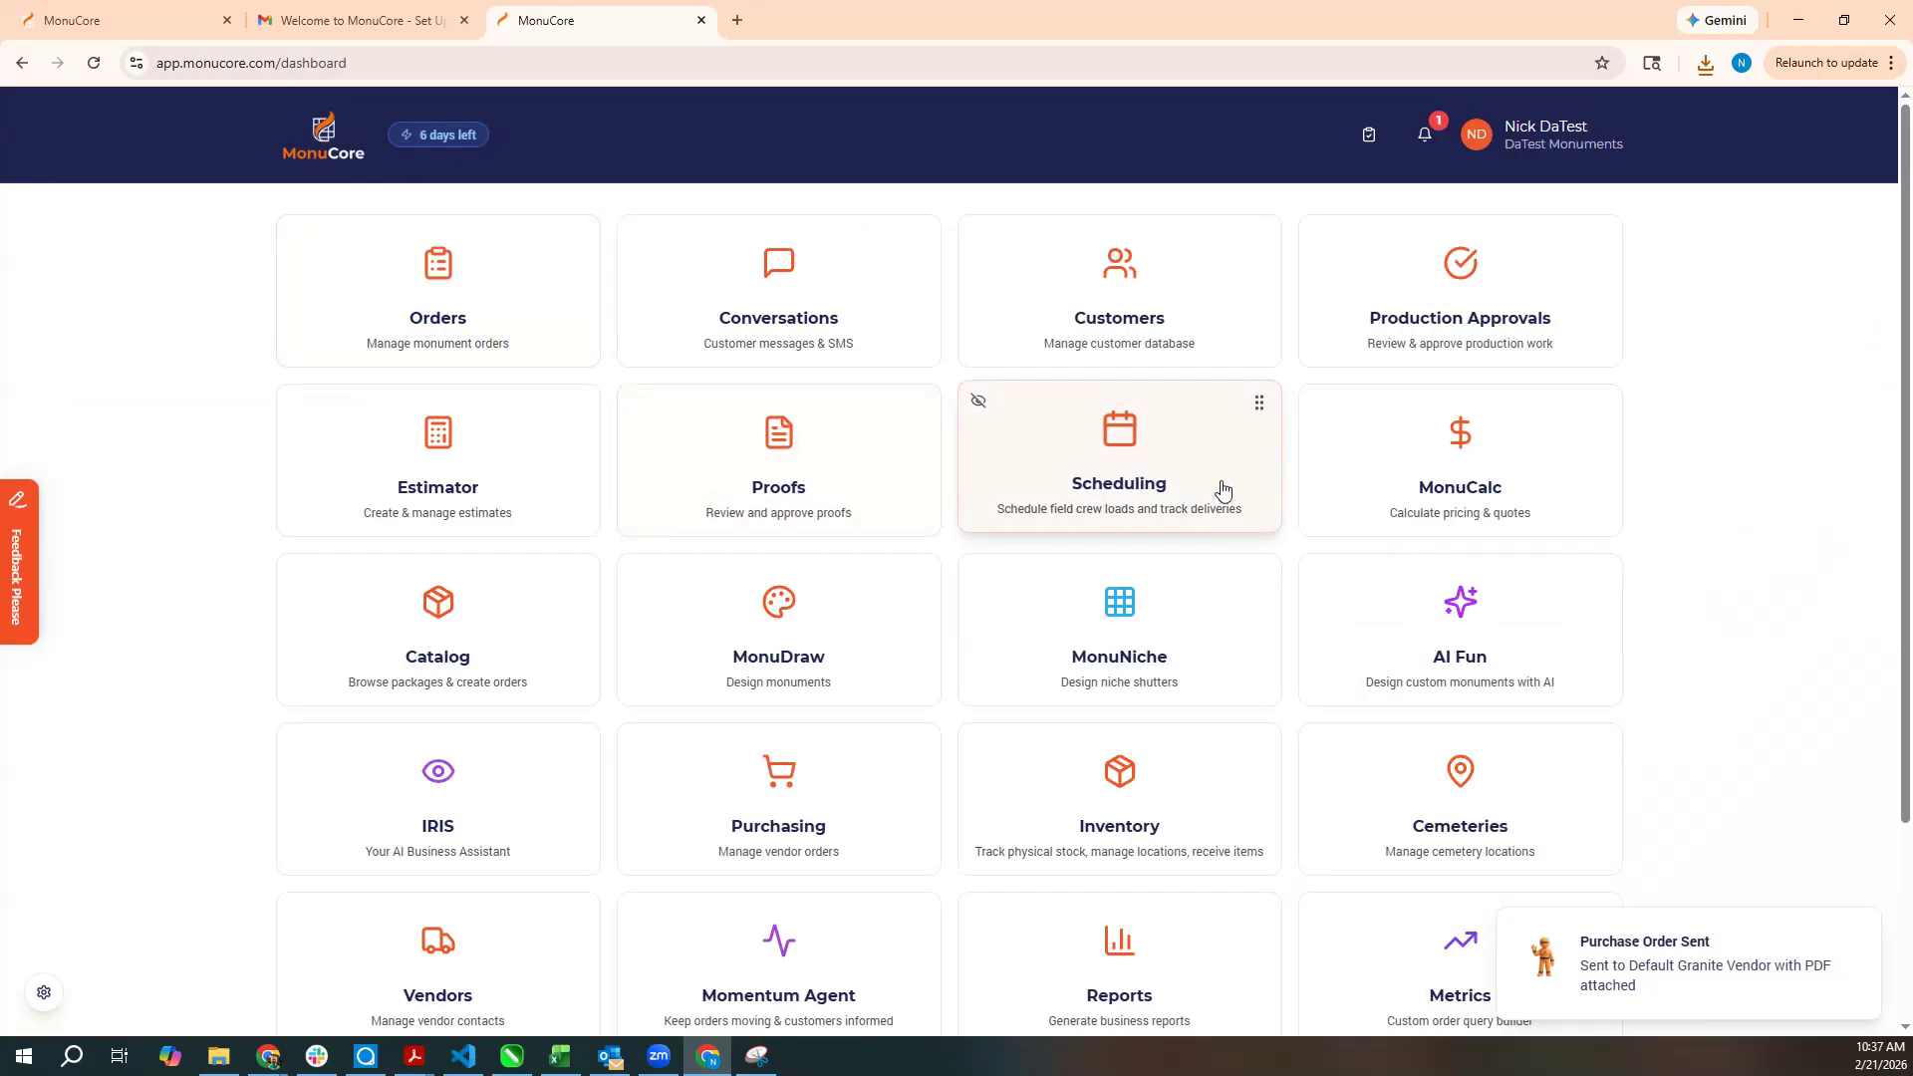
{"action": "left_click", "coordinate": [842, 772]}
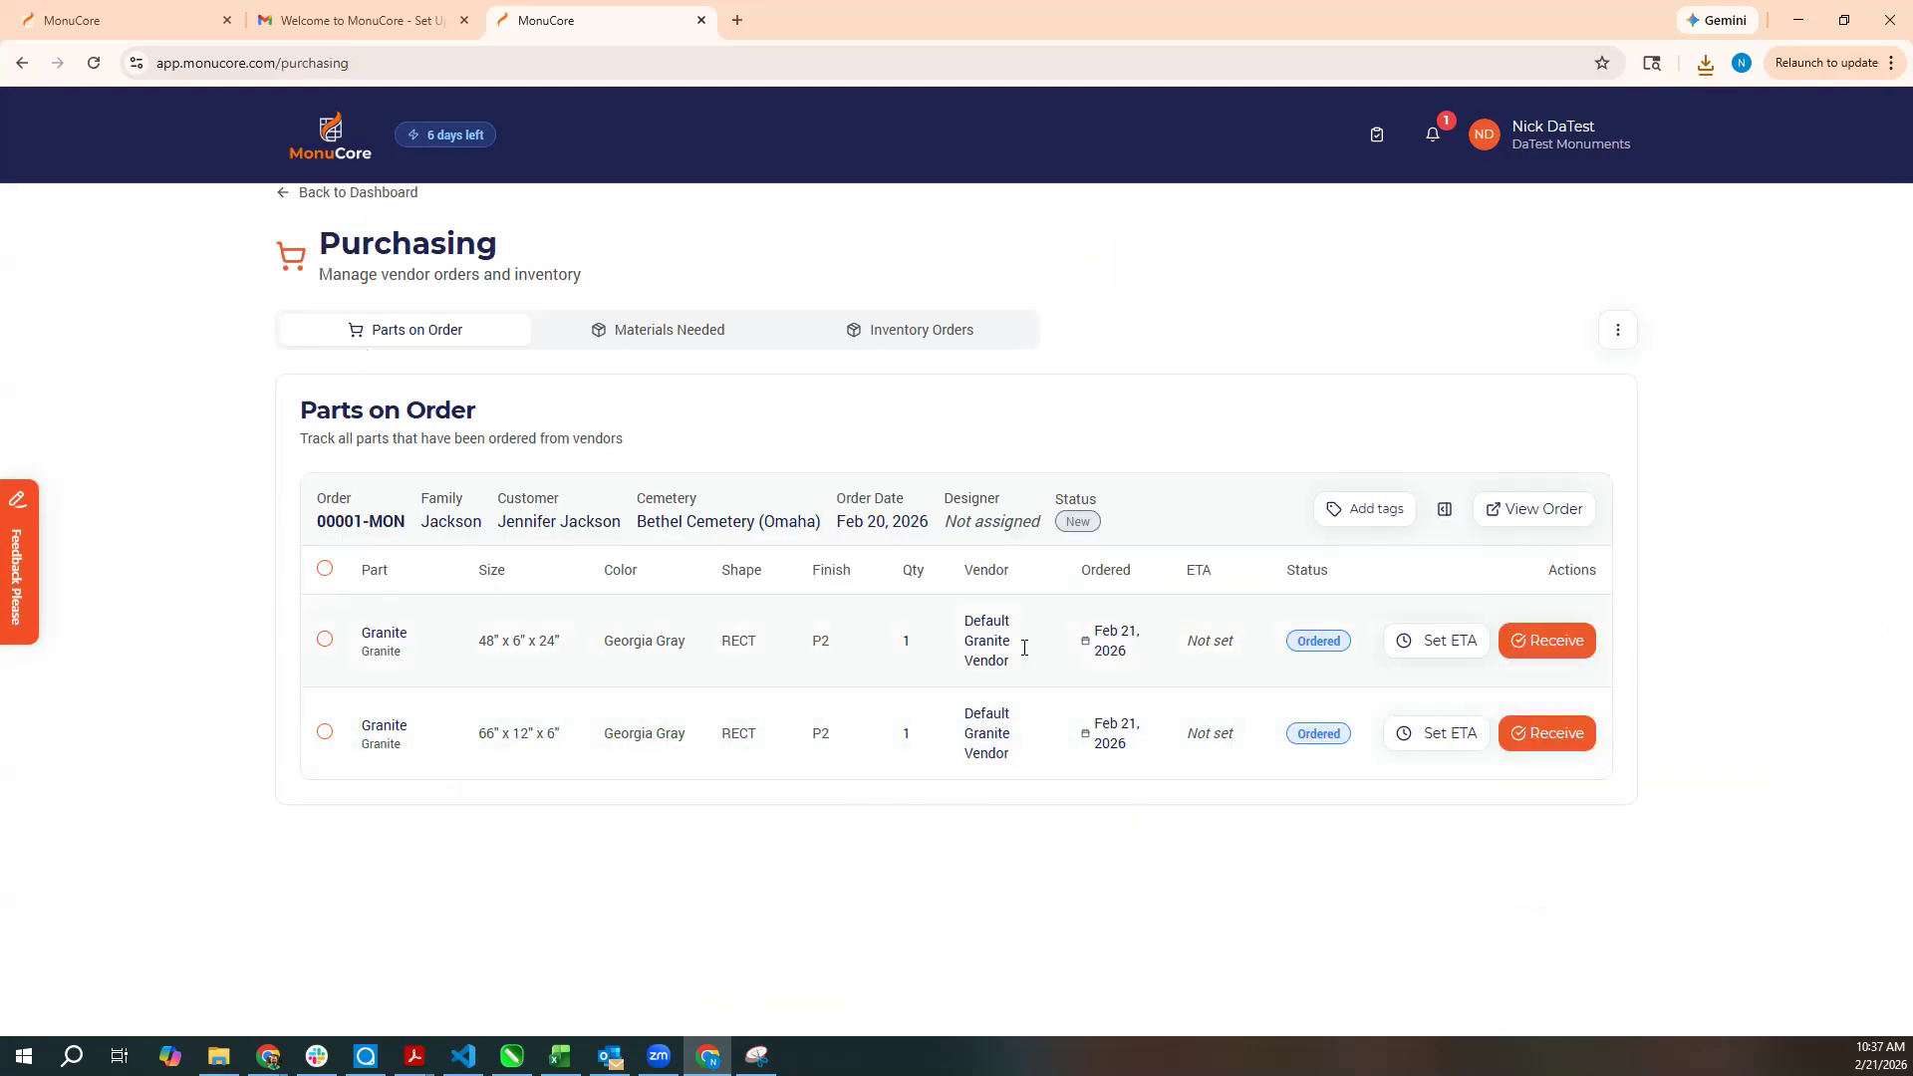
Set the estimated arrival date of the 48" x 6" x 24" granite part to April 22, 2026 and save it.
{"action": "left_click", "coordinate": [1442, 650]}
{"action": "left_click", "coordinate": [918, 618]}
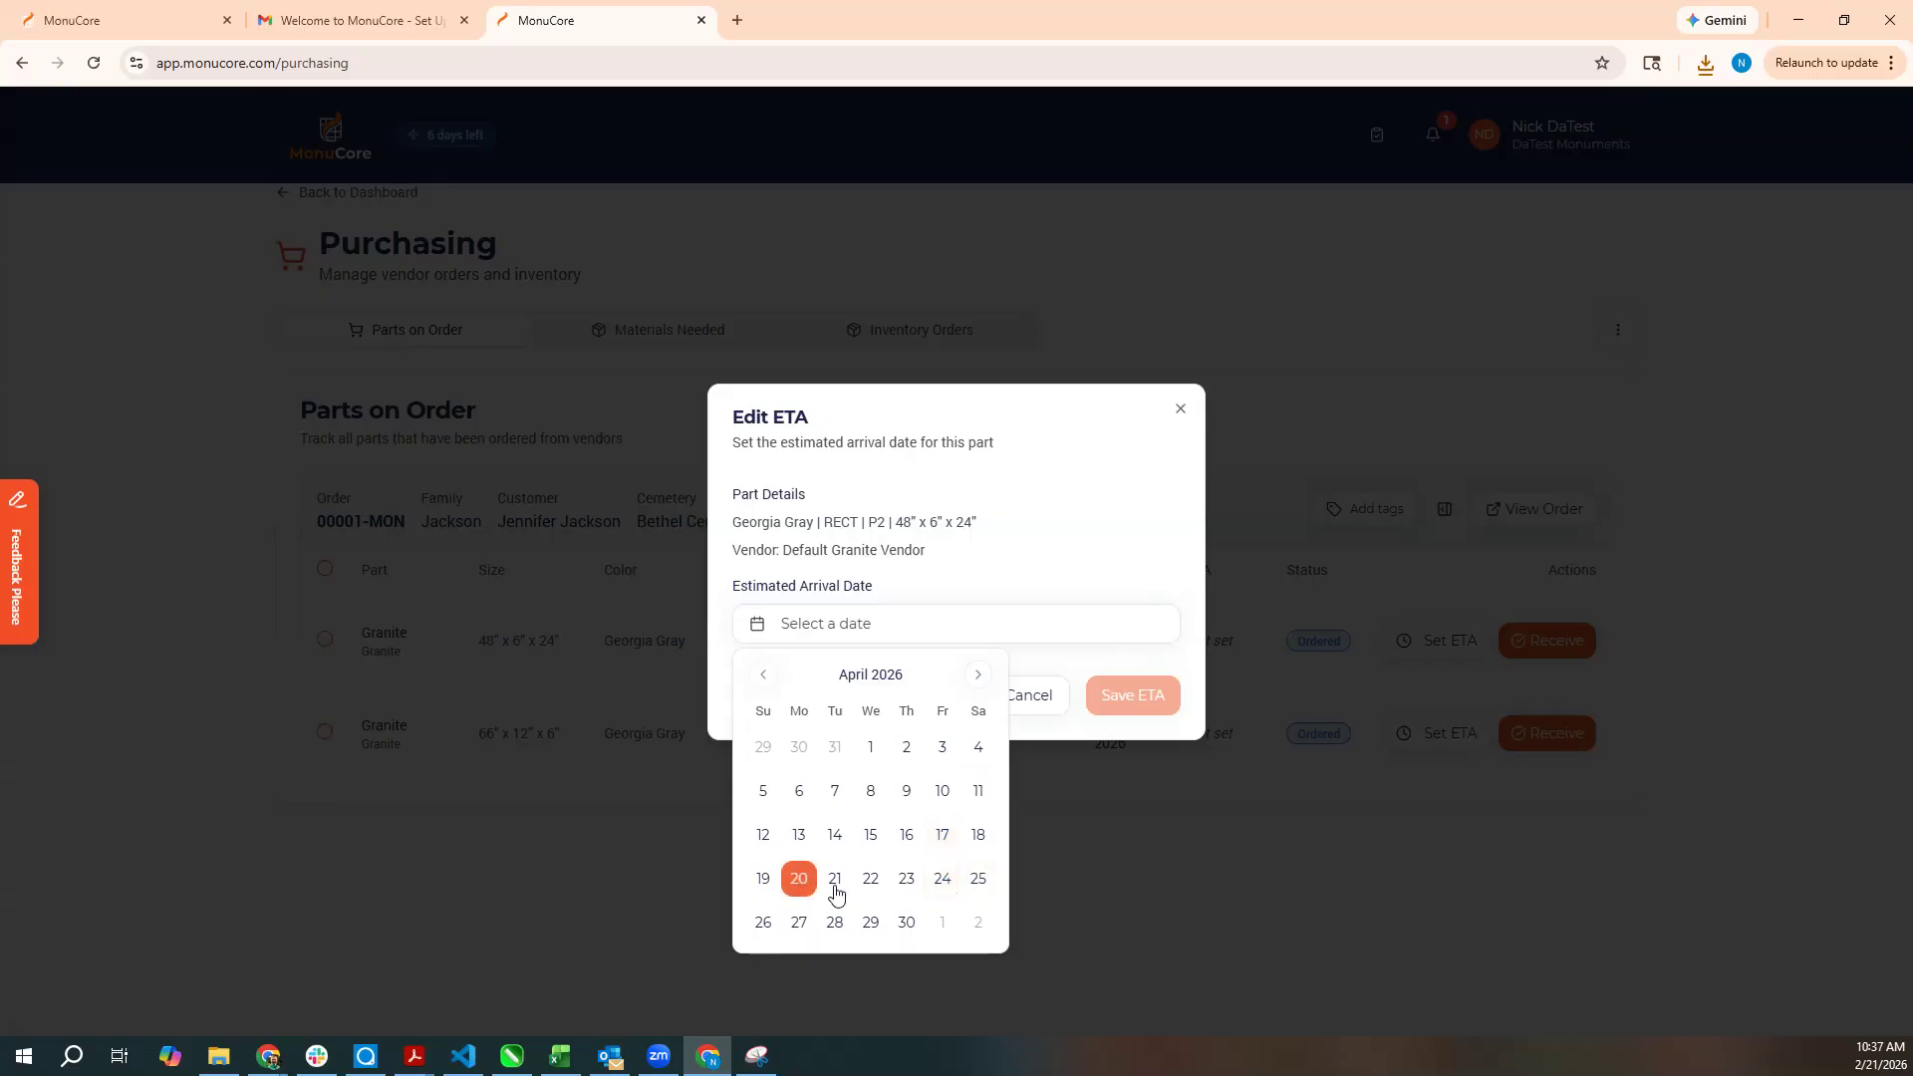
{"action": "left_click", "coordinate": [873, 886]}
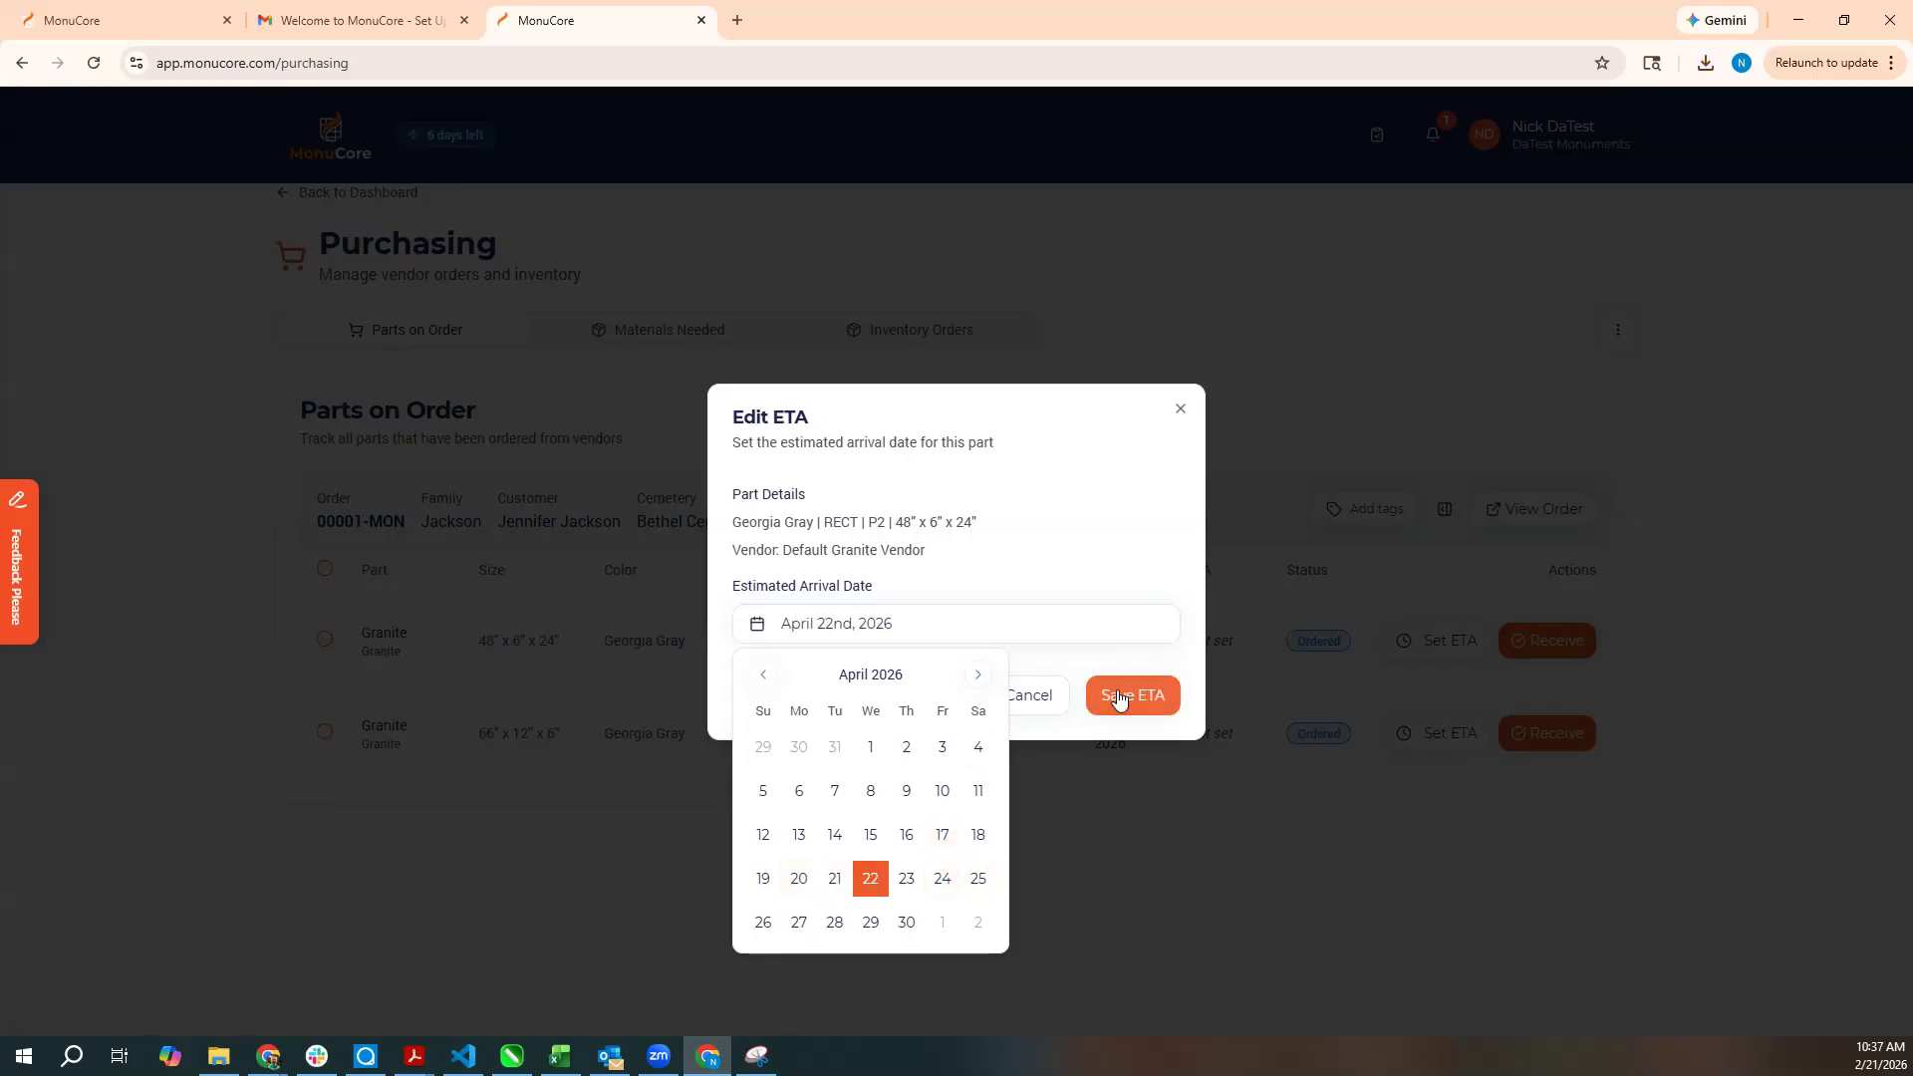
{"action": "left_click", "coordinate": [1119, 697]}
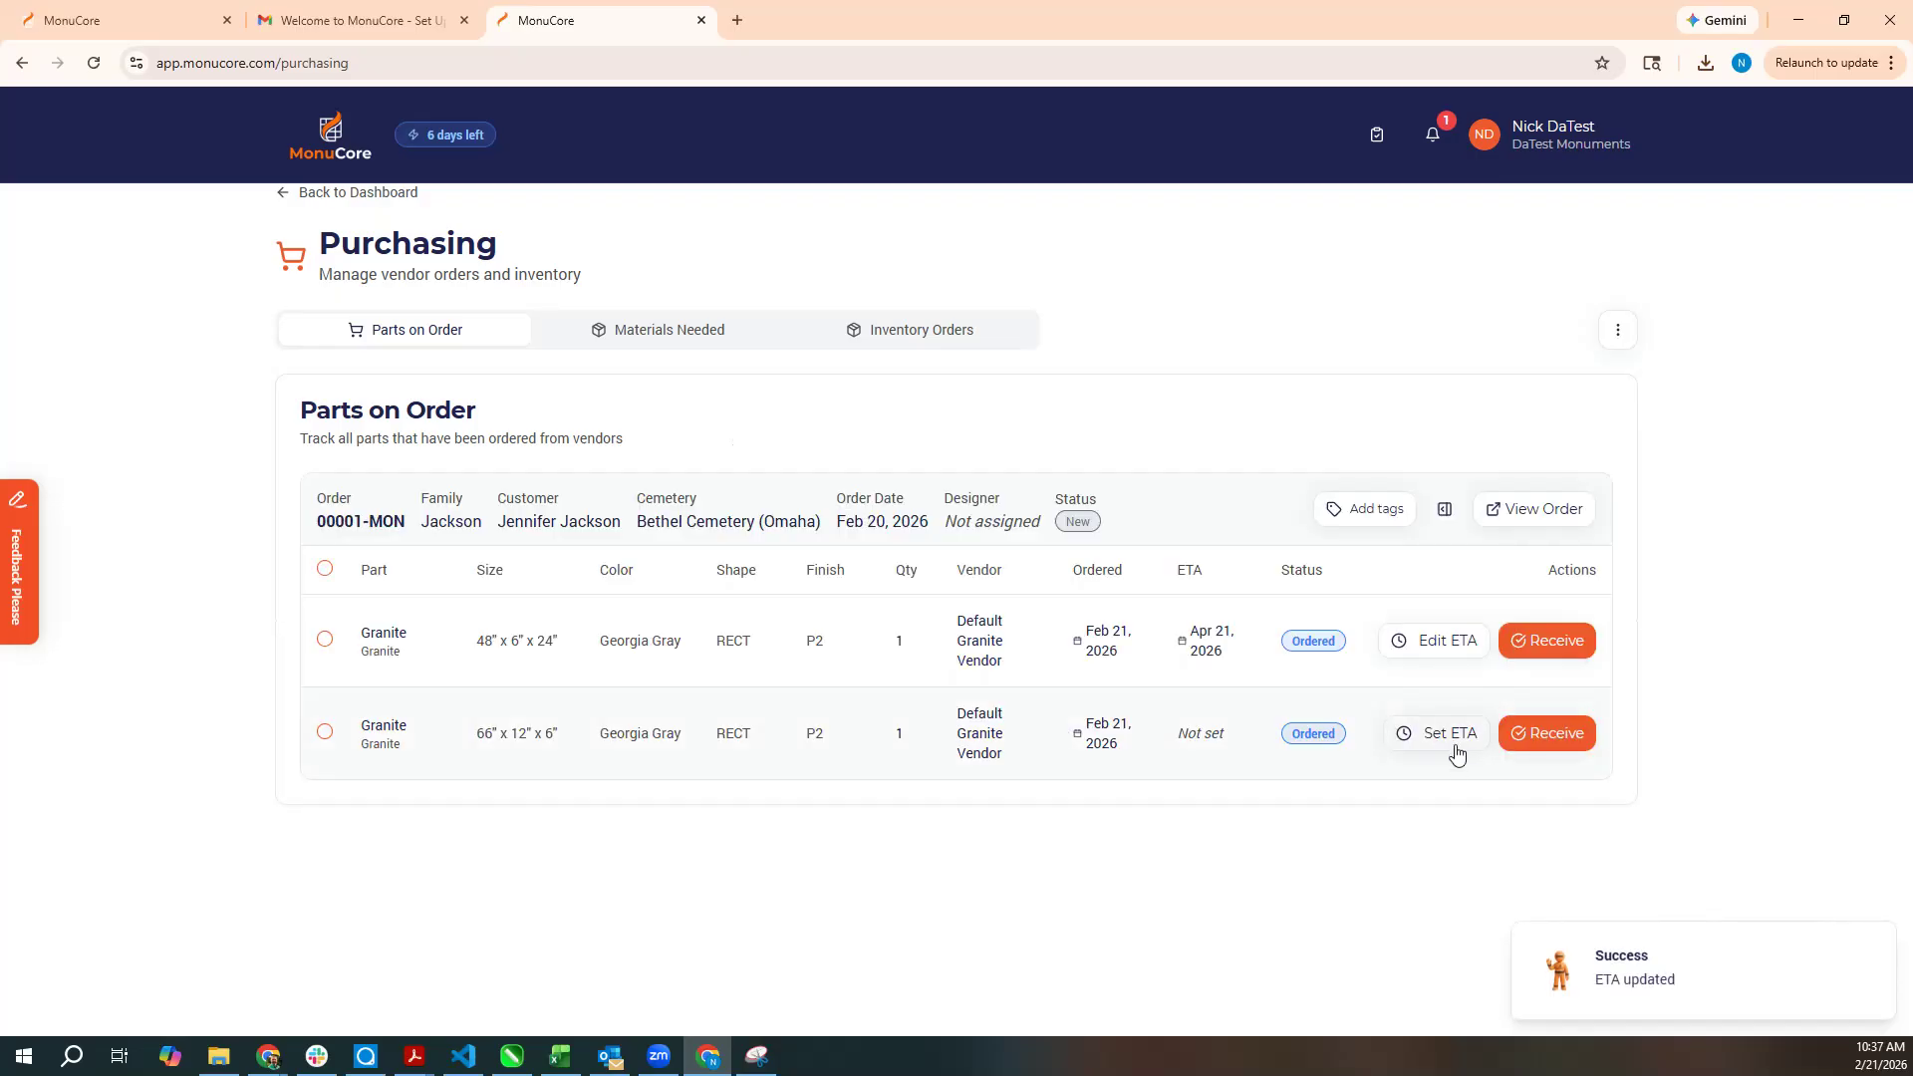
Set the estimated arrival date of the 66" x 12" x 6" granite part to April 22, 2026 and save it.
{"action": "left_click", "coordinate": [1457, 754]}
{"action": "left_click", "coordinate": [931, 630]}
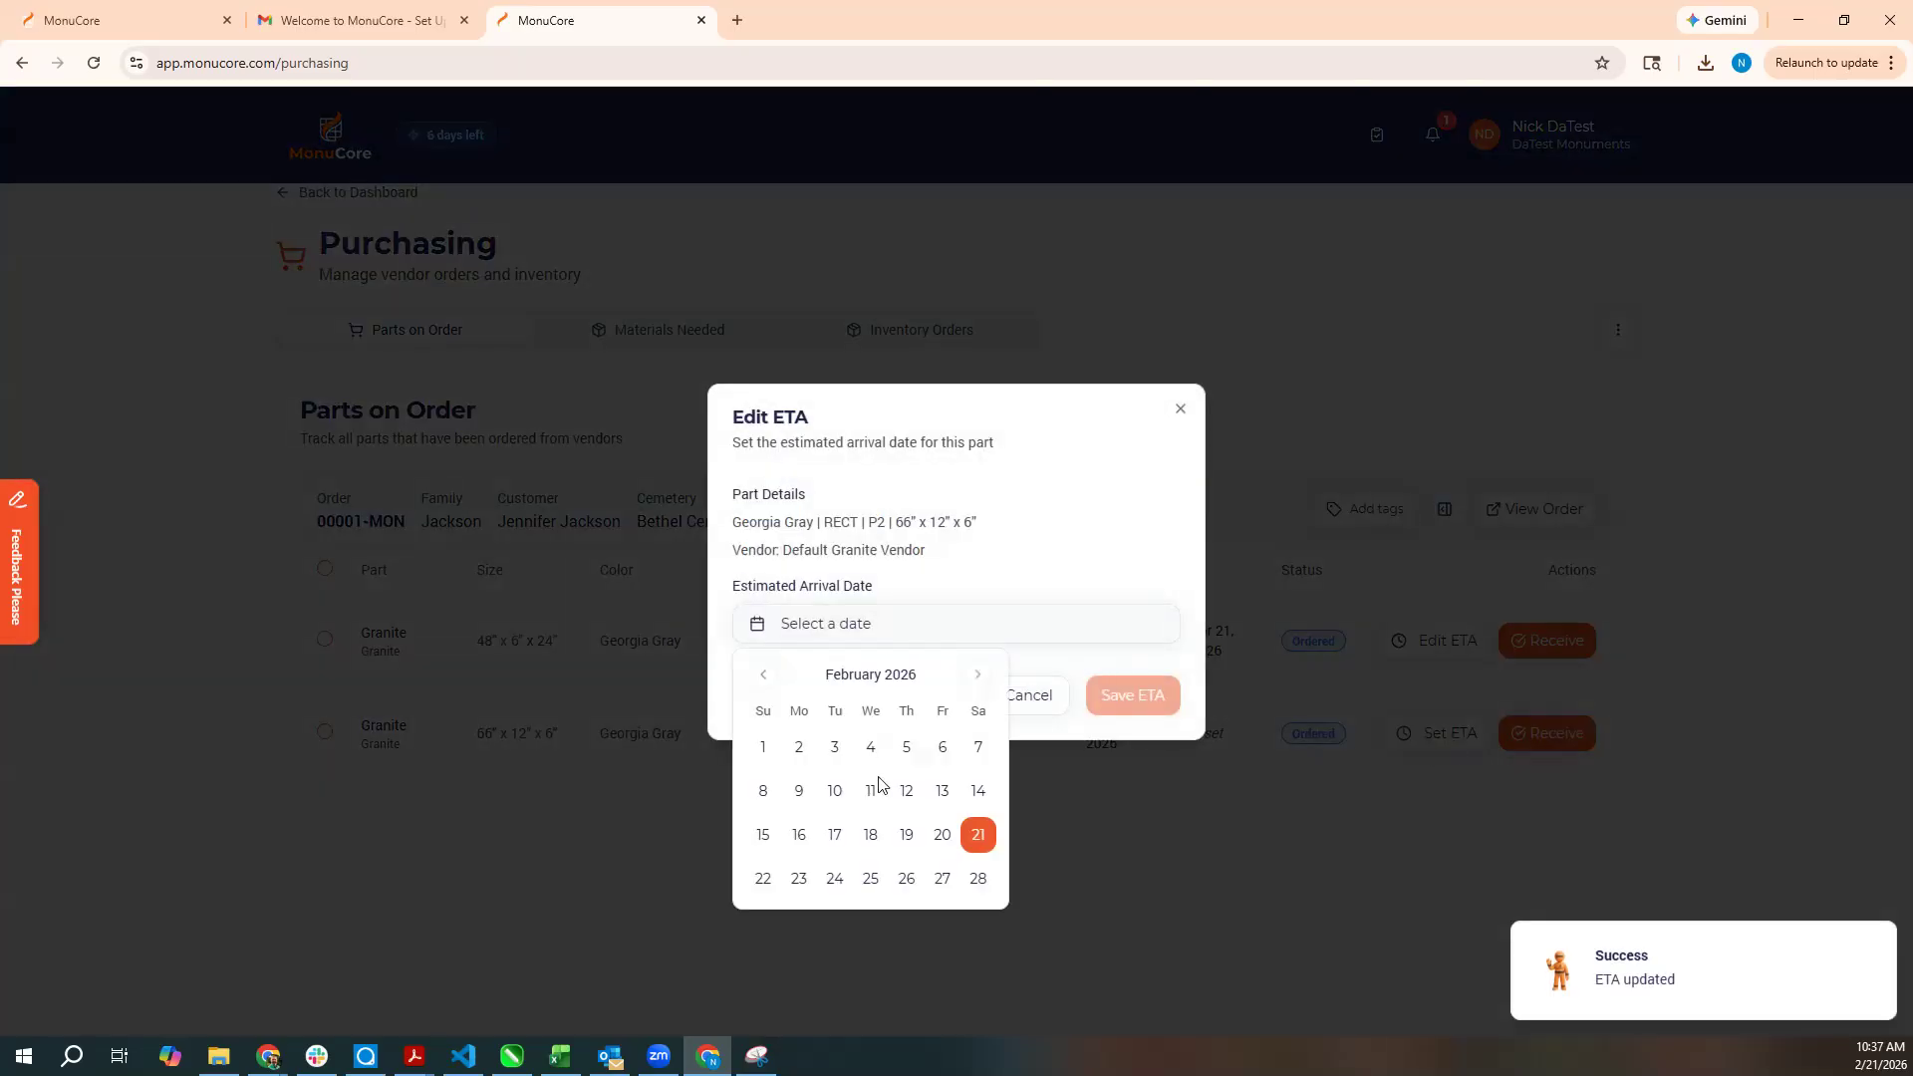
{"action": "left_click", "coordinate": [977, 675]}
{"action": "left_click", "coordinate": [978, 676]}
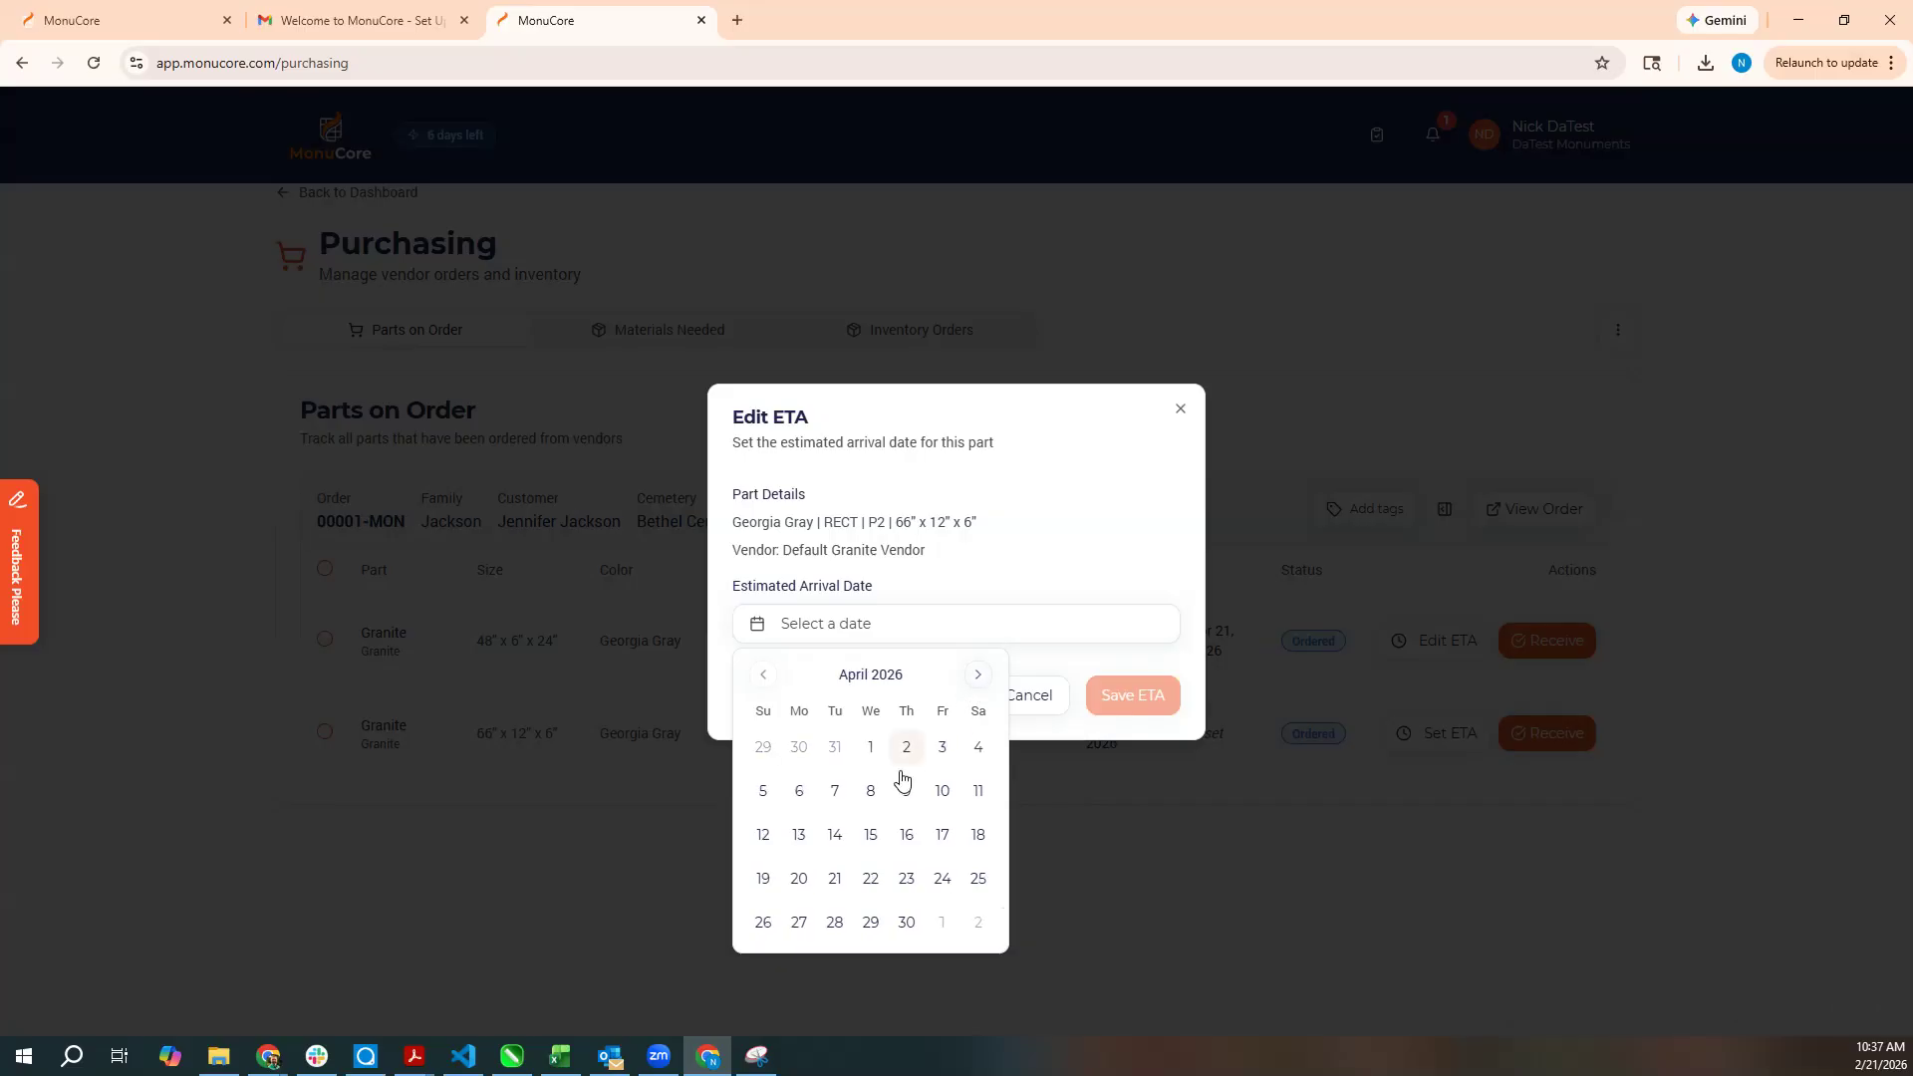
{"action": "left_click", "coordinate": [863, 886]}
{"action": "left_click", "coordinate": [1156, 695]}
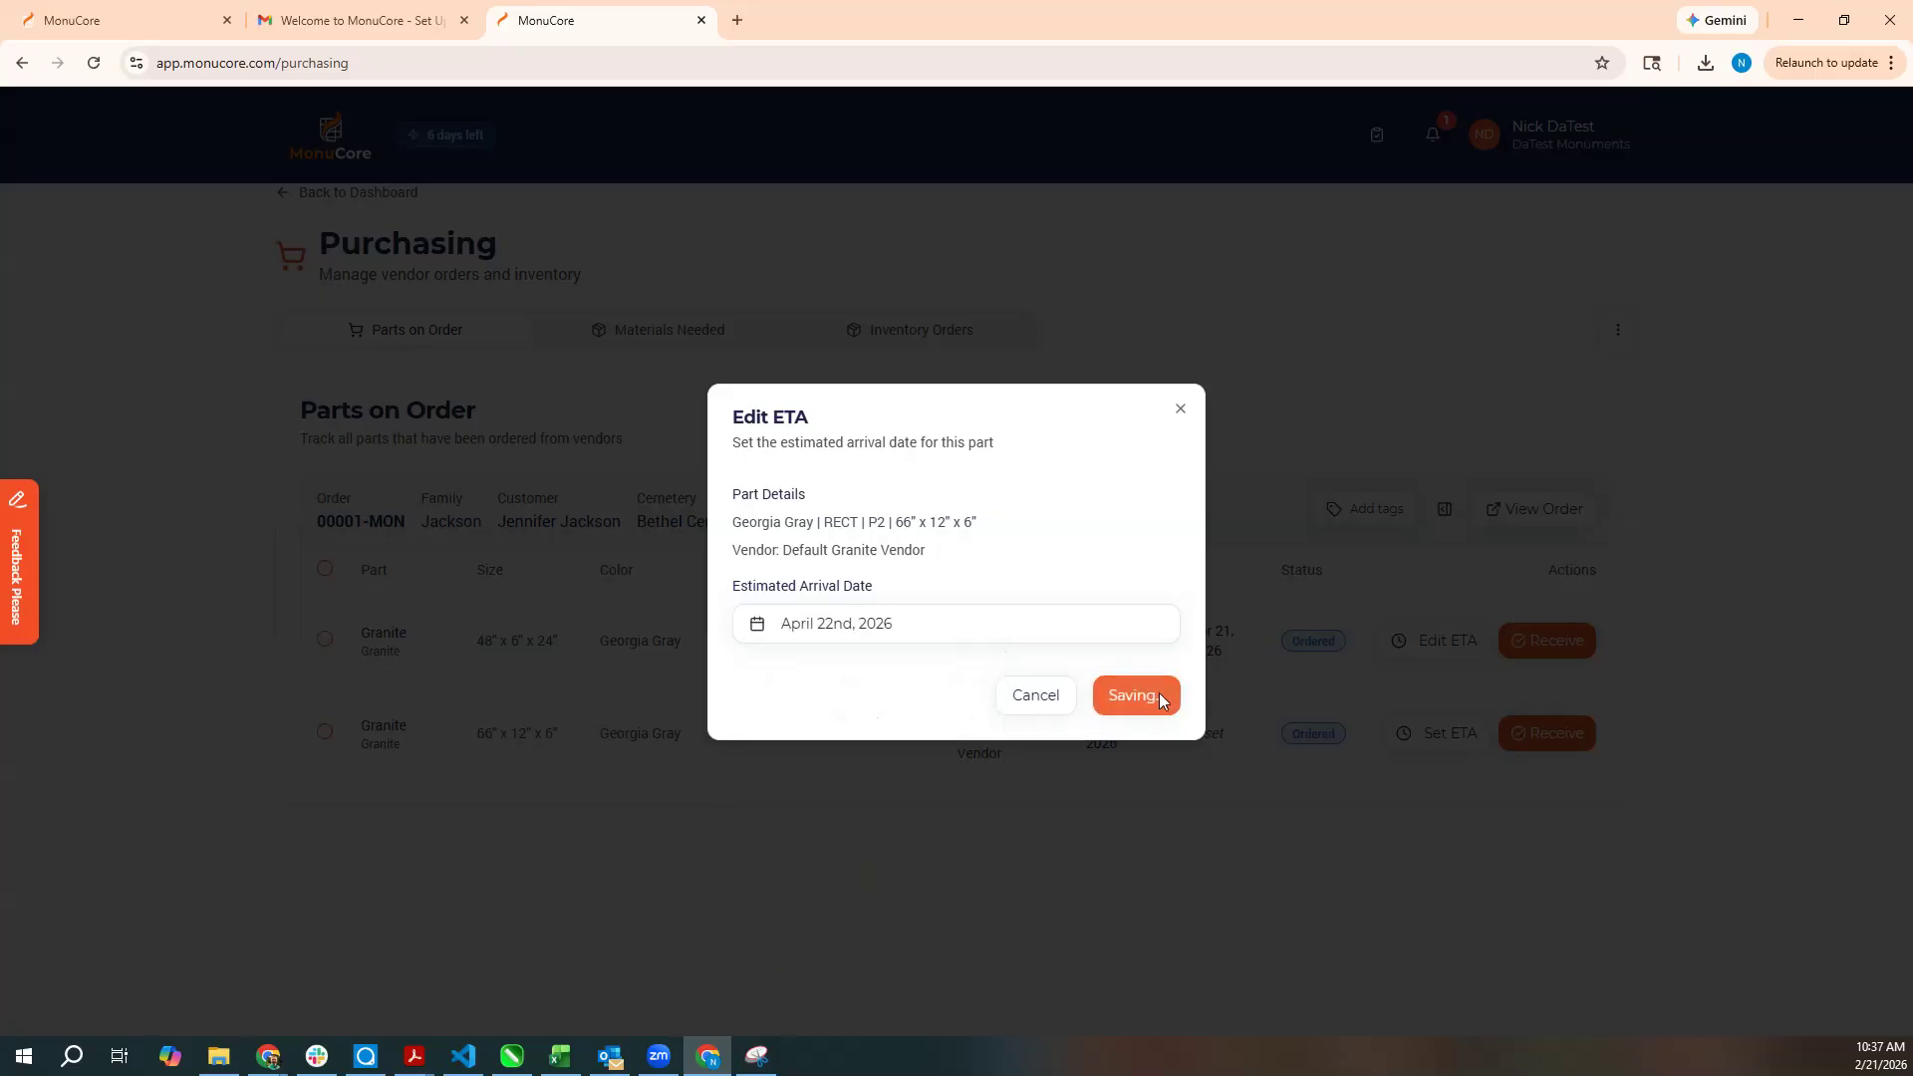